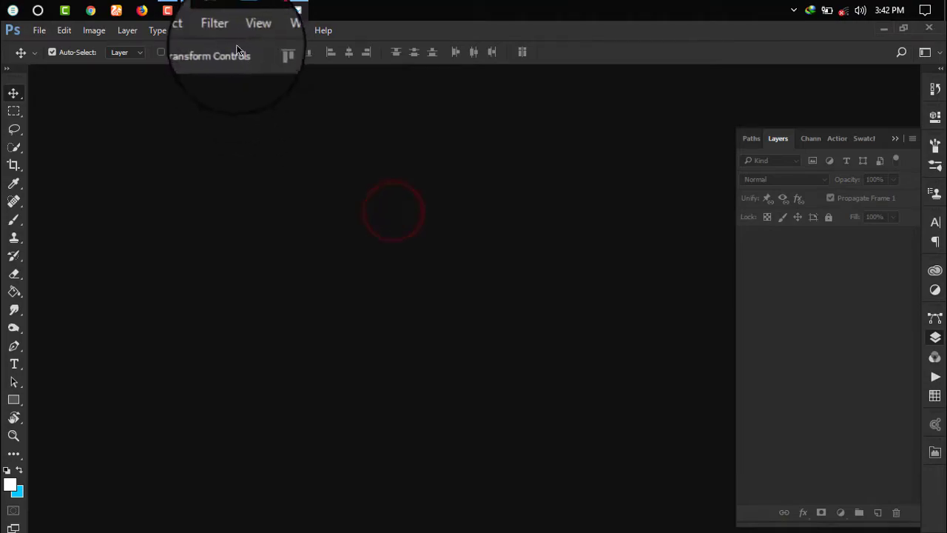
Open the smiling man's portrait JPG from the downloads folder in Photoshop.
click(219, 11)
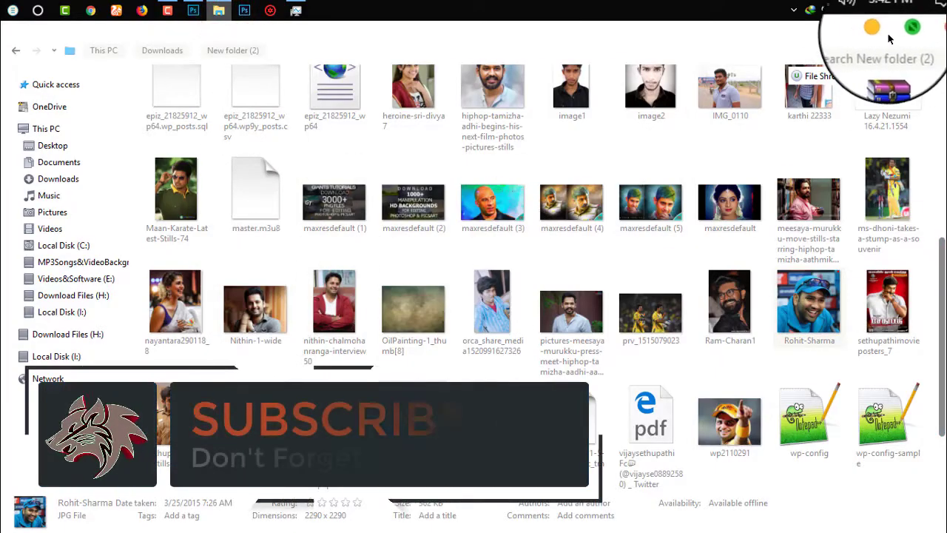
click(922, 33)
scroll(378, 207, down, 5)
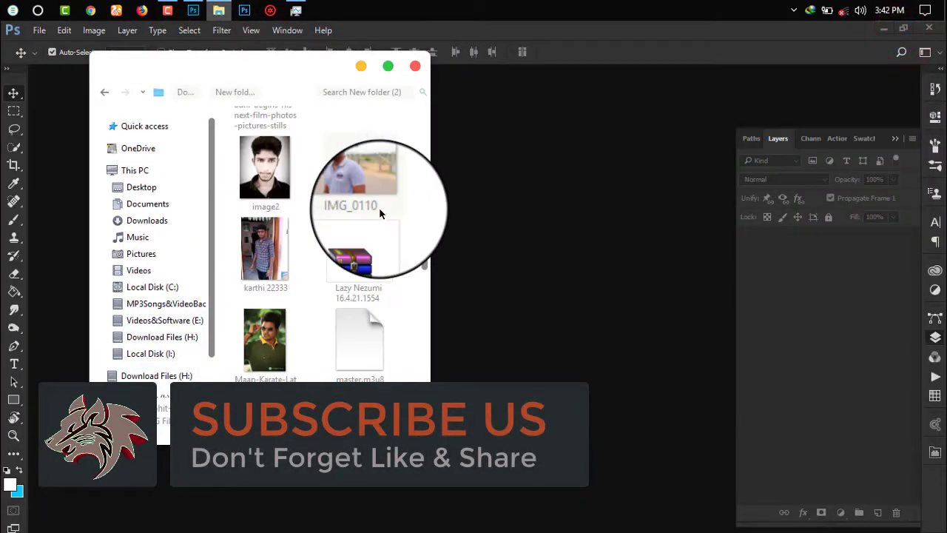
scroll(379, 207, down, 5)
scroll(379, 207, down, 5)
scroll(379, 207, down, 5)
click(357, 70)
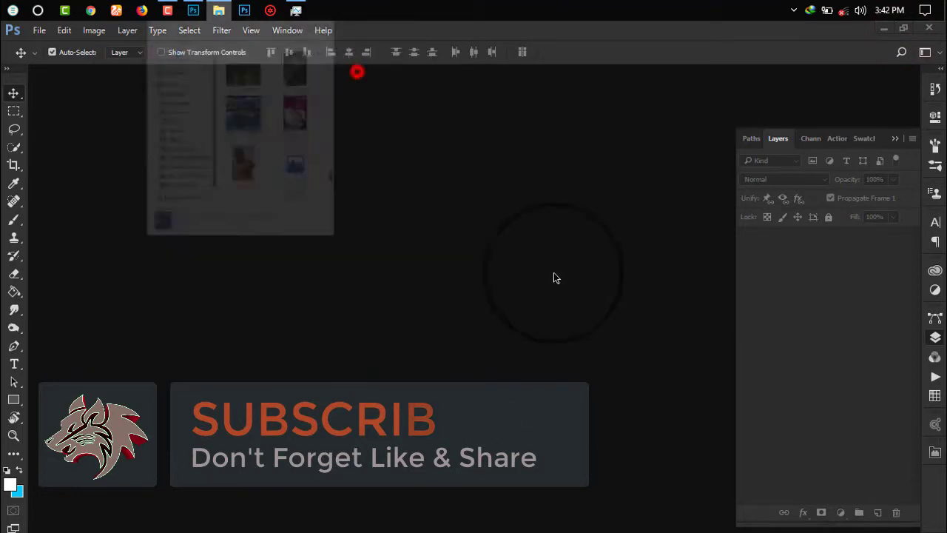
click(472, 276)
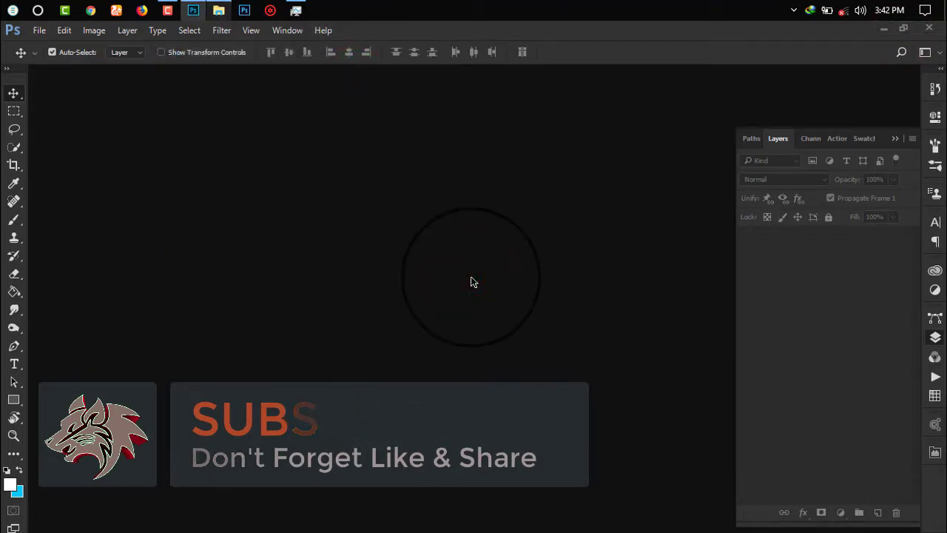
double_click(256, 235)
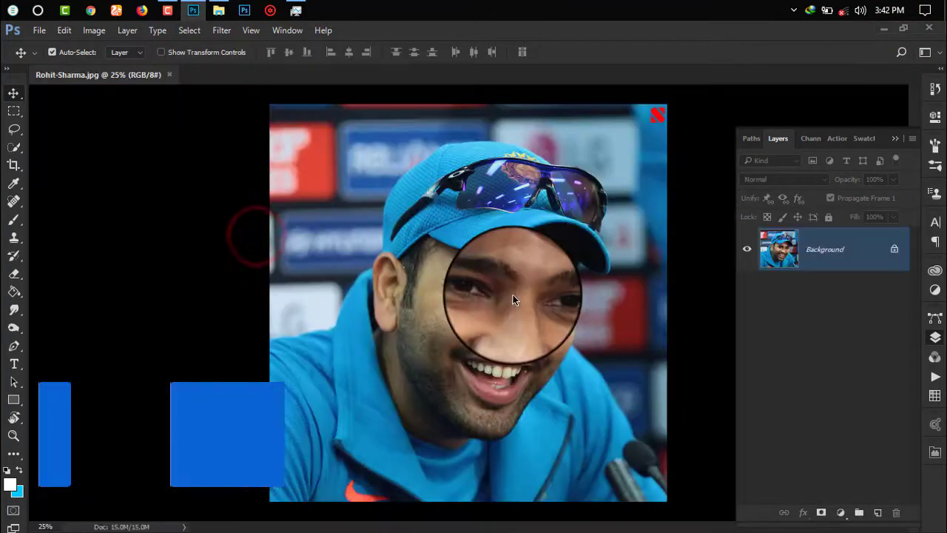
Fit the photo to the window and duplicate the Background layer into Background copy.
key(ctrl+0)
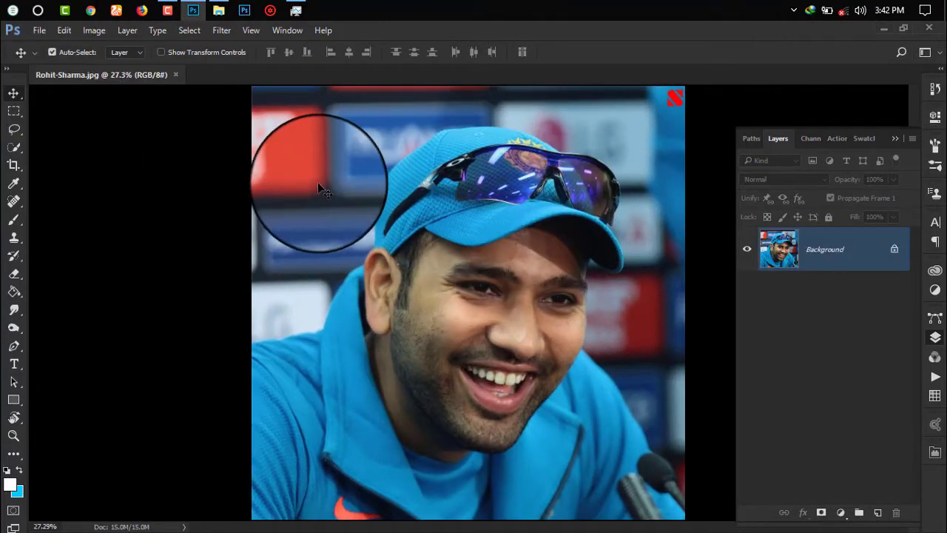
click(14, 76)
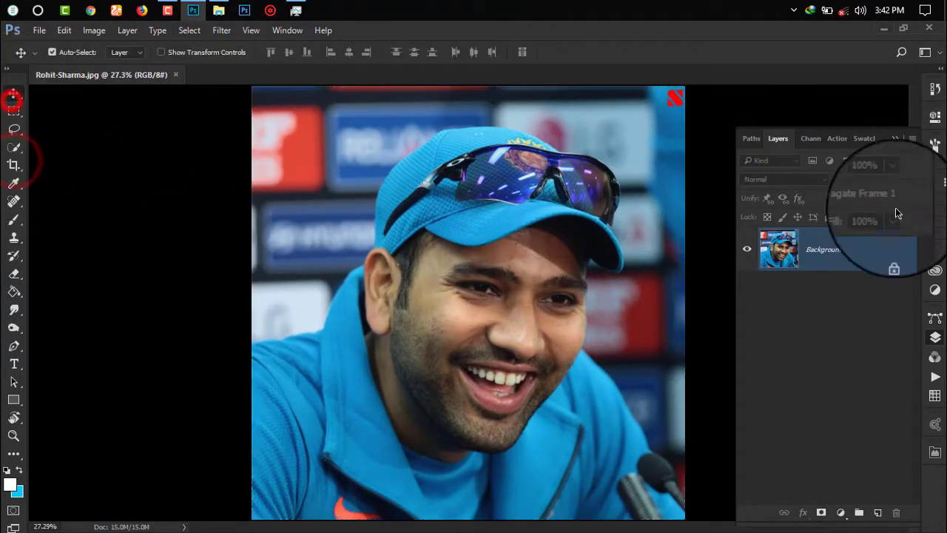
drag(854, 252, 877, 512)
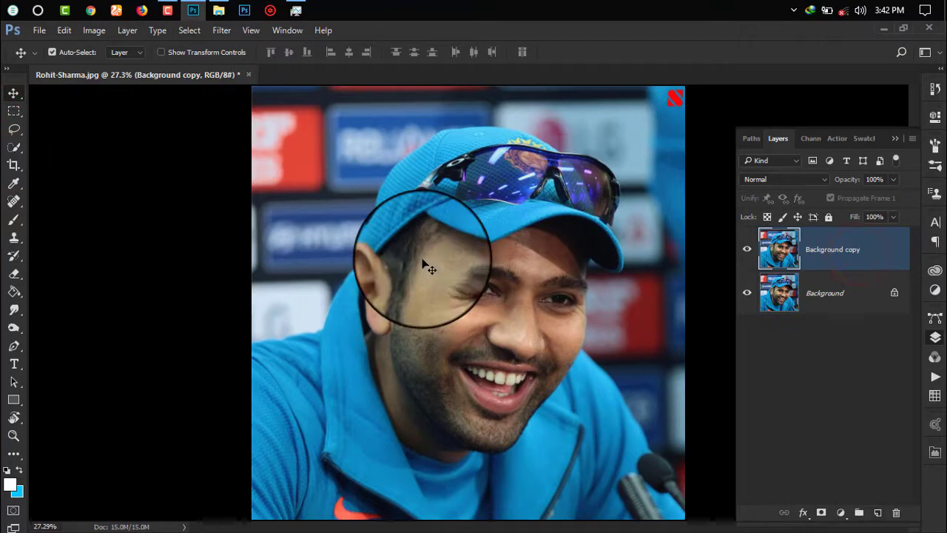
Apply an Auto Levels correction to the Background copy.
click(94, 30)
mouse_move(115, 82)
click(284, 81)
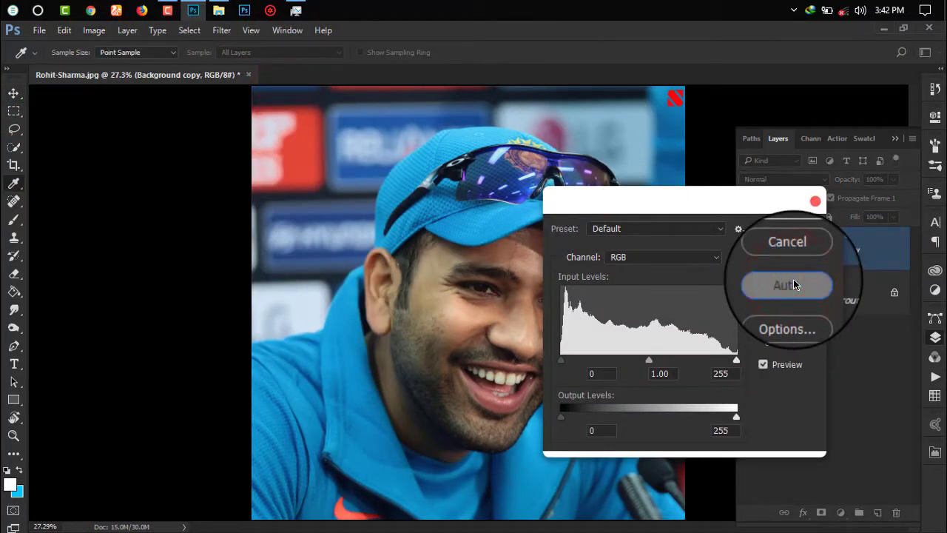
click(793, 209)
scroll(584, 347, up, 3)
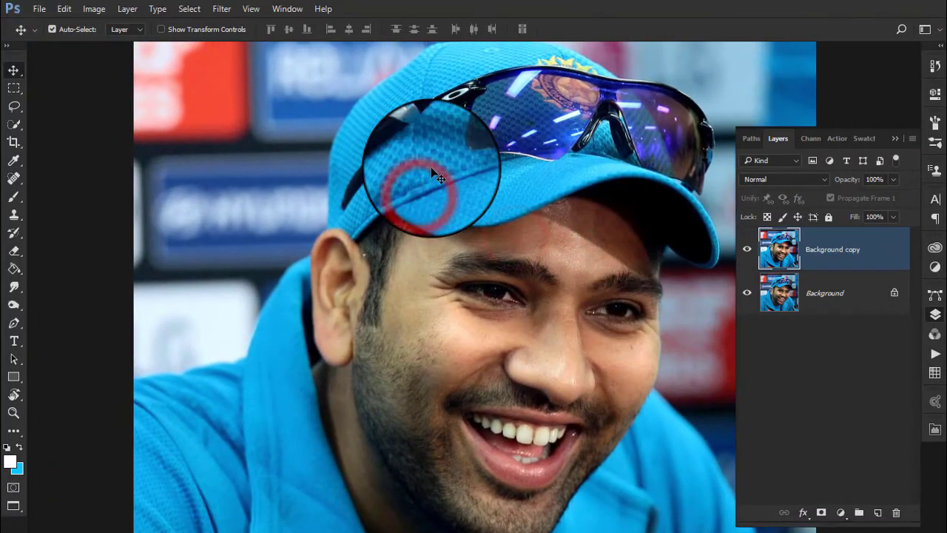
Add a Hue/Saturation adjustment layer with Saturation raised to +5.
click(840, 512)
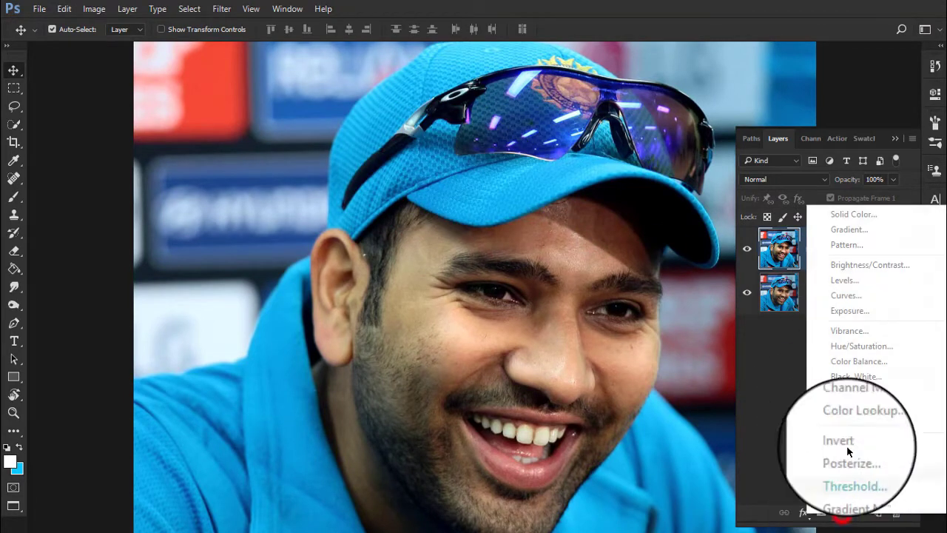
click(855, 348)
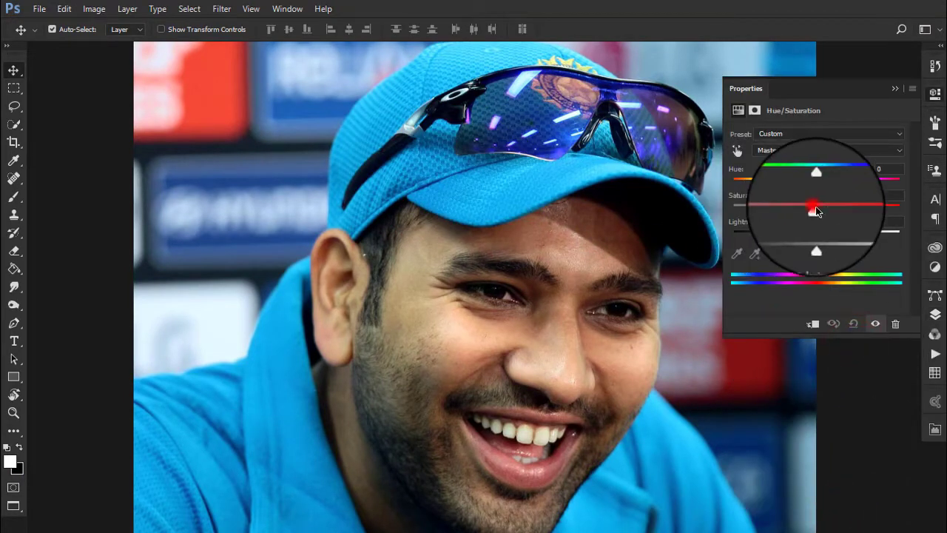
drag(816, 205, 825, 213)
click(931, 315)
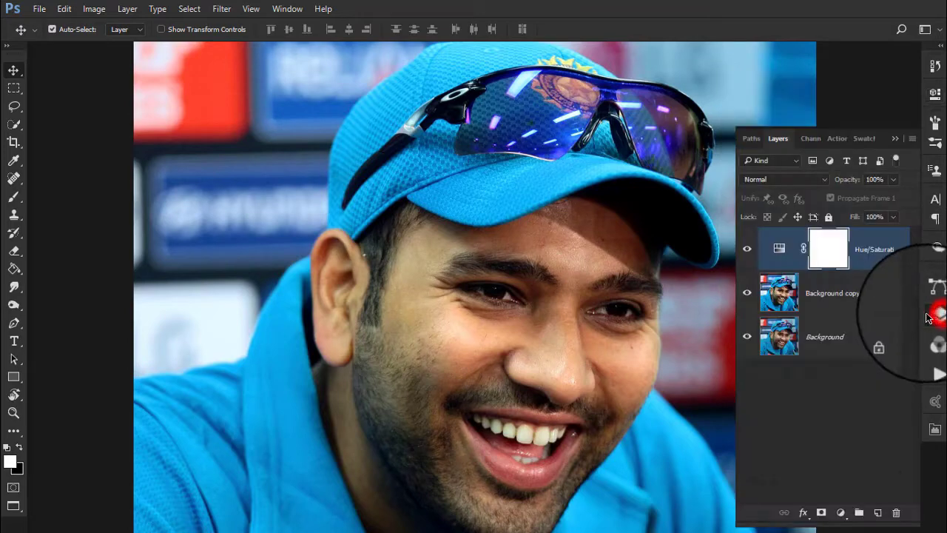
Add a Vibrance adjustment layer at -13, topped by a new empty Layer 1.
click(841, 513)
click(842, 328)
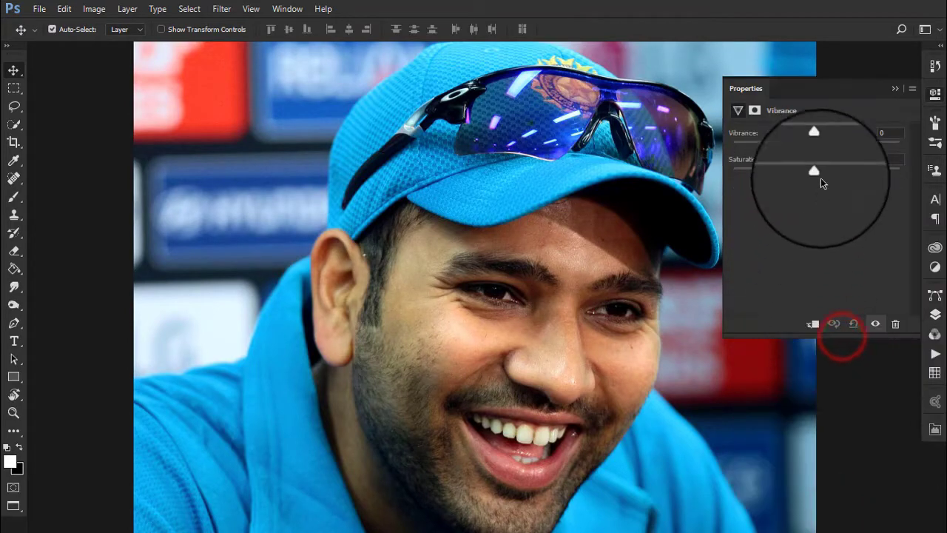
drag(796, 145, 805, 143)
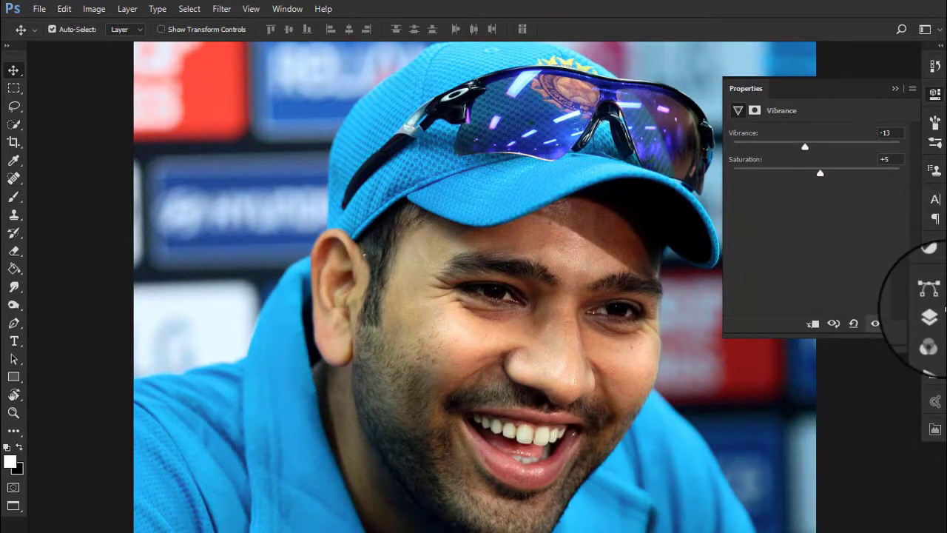
click(935, 315)
click(878, 512)
Zoom in on the nose and cheek and pick the 65 px textured brush tip.
scroll(518, 395, up, 1)
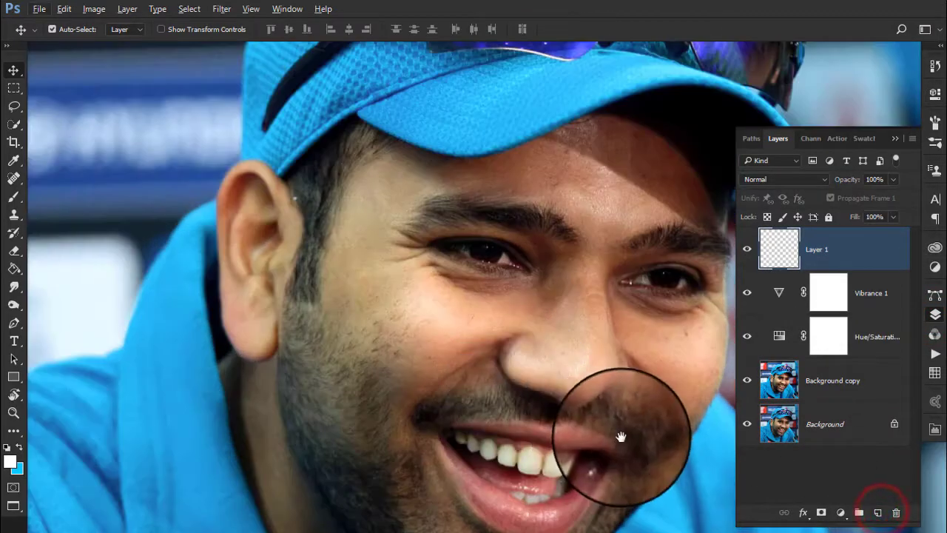
scroll(622, 434, up, 1)
drag(576, 351, 459, 397)
scroll(501, 262, up, 1)
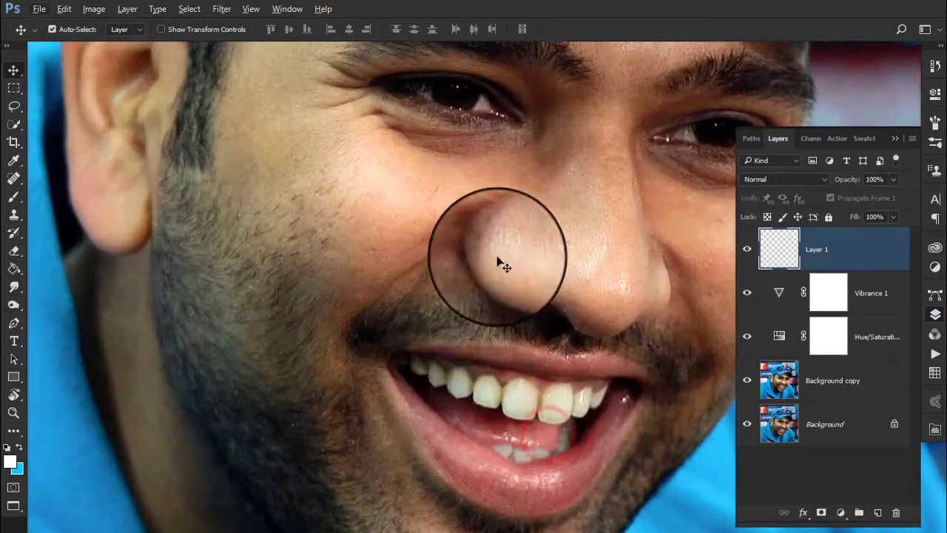
scroll(518, 159, up, 1)
drag(629, 262, 469, 241)
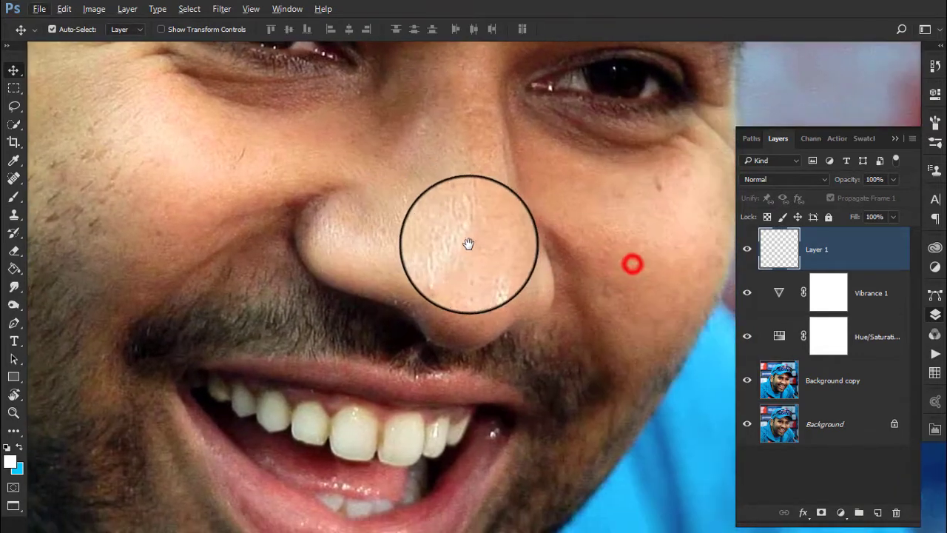
right_click(323, 67)
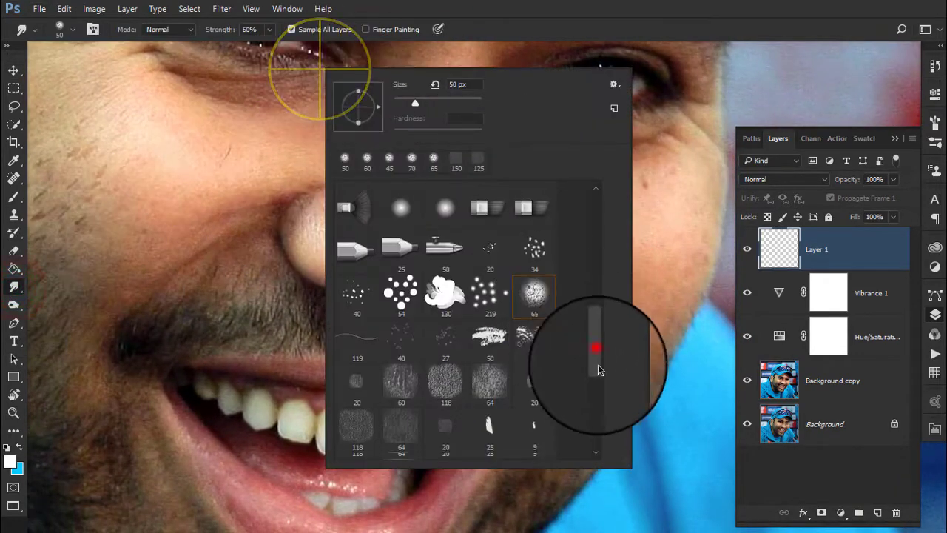
mouse_move(599, 338)
mouse_down()
mouse_move(597, 450)
mouse_move(585, 338)
mouse_move(603, 348)
mouse_up()
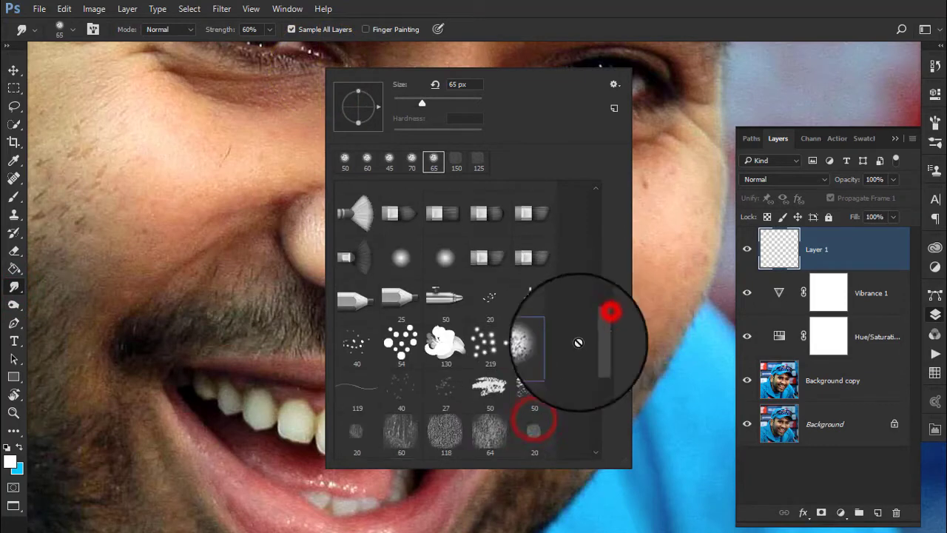
double_click(539, 344)
Set smudge Strength to 50%, enable Sample All Layers and widen brush spacing.
click(253, 29)
text(50)
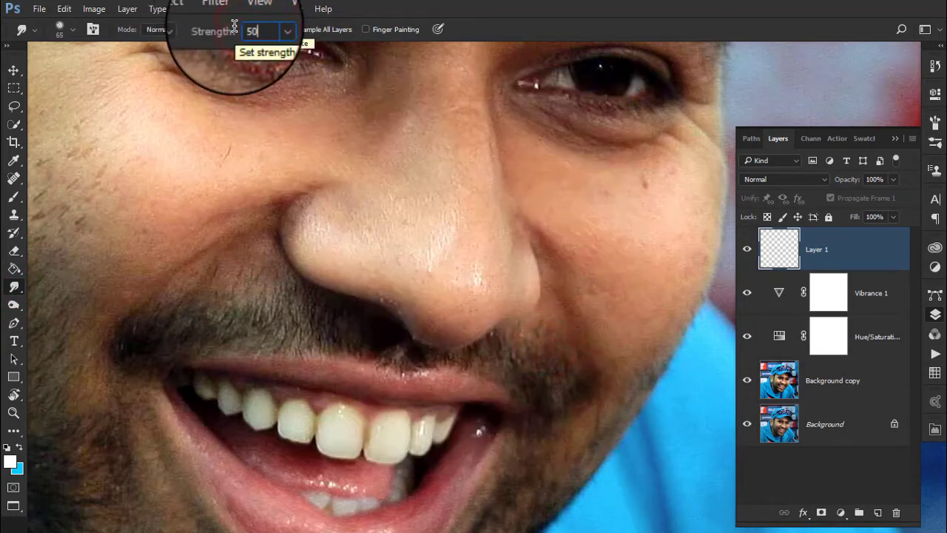
key(Return)
click(300, 33)
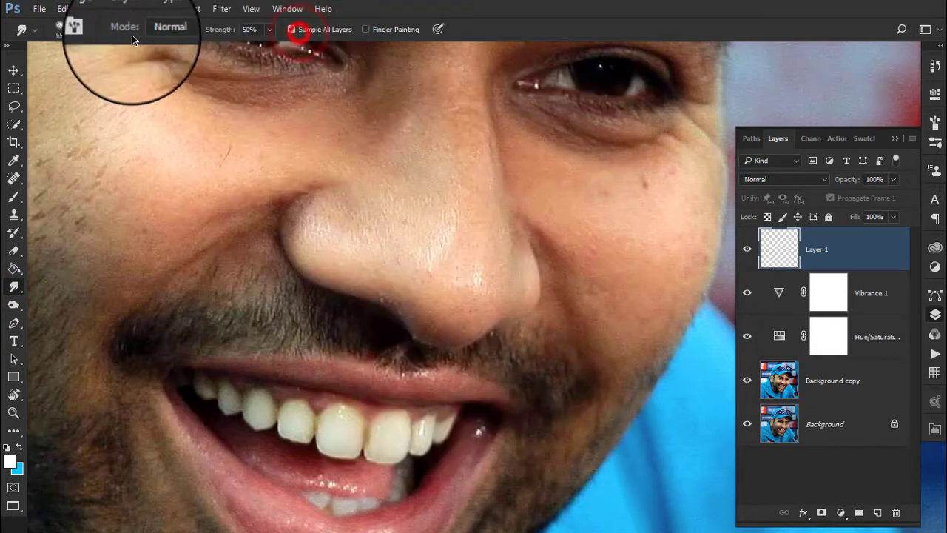
click(93, 29)
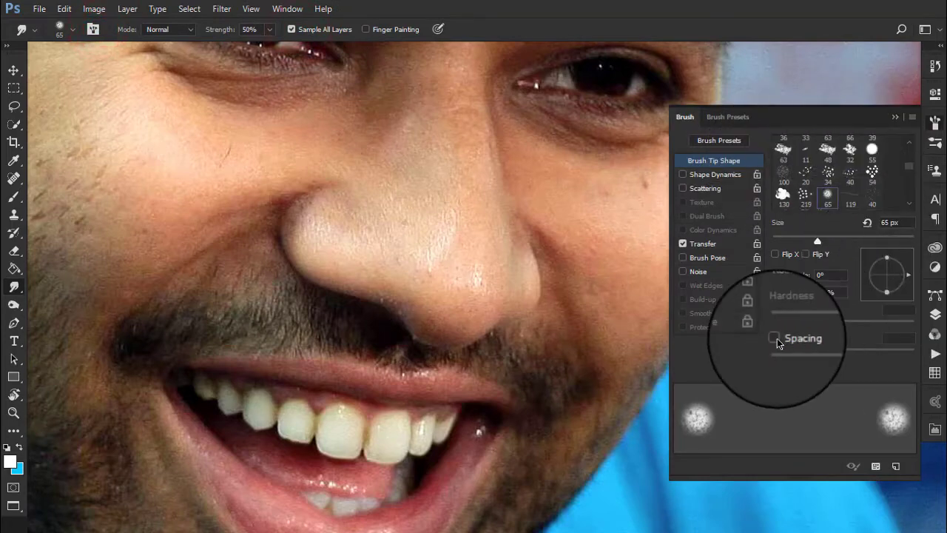
drag(782, 353, 828, 357)
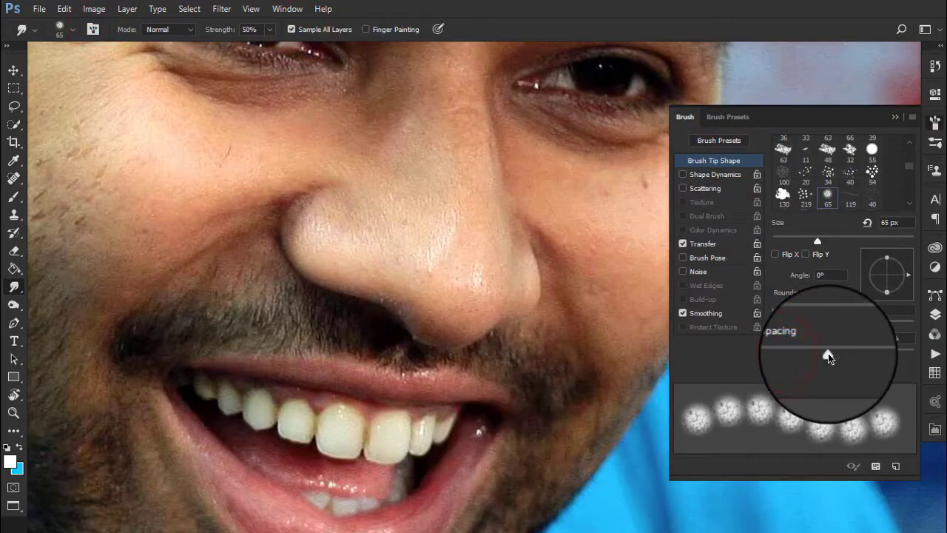
click(935, 314)
Smudge the skin on the nose tip and along the nose bridge.
scroll(414, 333, up, 3)
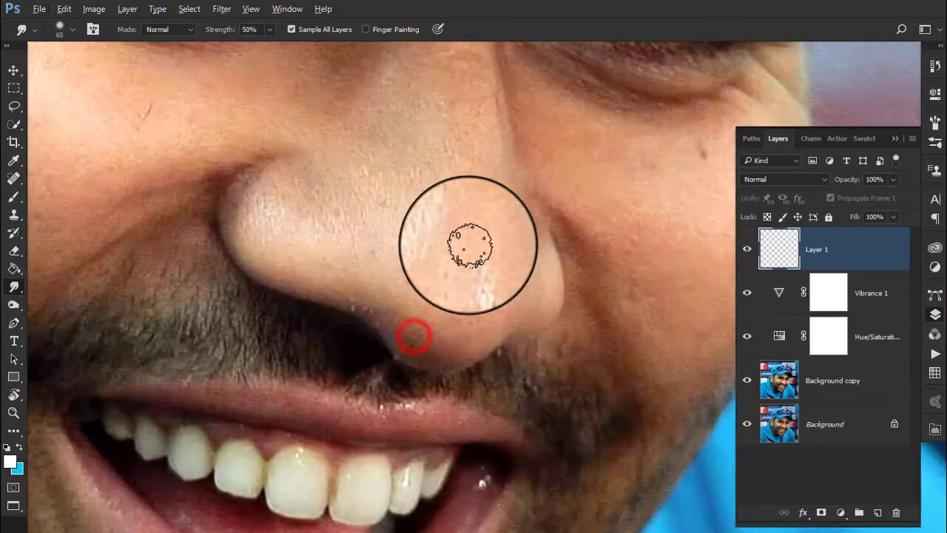
scroll(414, 333, up, 3)
scroll(463, 334, up, 1)
mouse_move(462, 336)
mouse_down()
mouse_move(449, 302)
mouse_move(419, 380)
mouse_move(413, 348)
mouse_move(377, 337)
mouse_move(349, 303)
mouse_move(408, 200)
mouse_move(462, 227)
mouse_move(431, 405)
mouse_move(381, 376)
mouse_move(392, 419)
mouse_move(334, 392)
mouse_move(358, 396)
mouse_move(390, 434)
mouse_move(433, 444)
mouse_move(444, 422)
mouse_move(462, 418)
mouse_move(467, 387)
mouse_move(481, 387)
mouse_move(505, 308)
mouse_move(499, 255)
mouse_up()
click(457, 287)
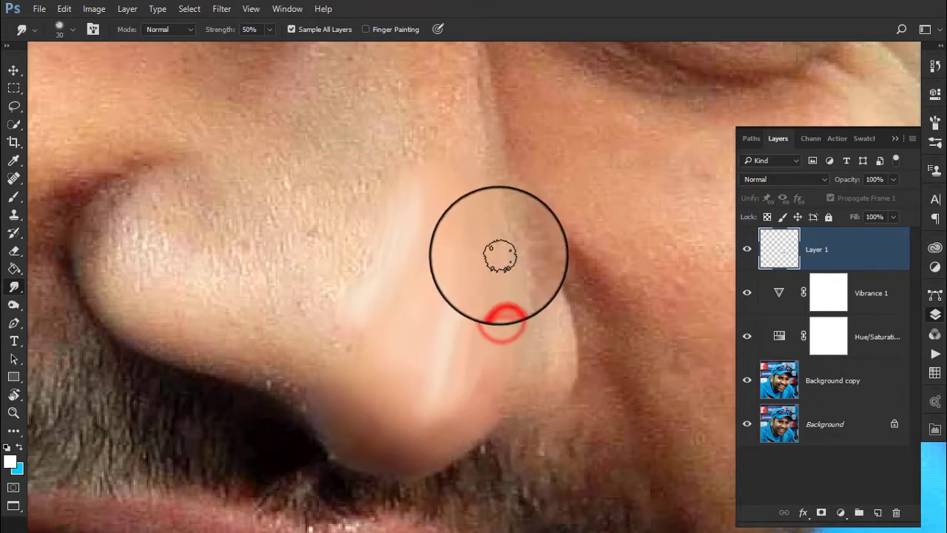
key(bracketleft)
drag(488, 199, 487, 249)
mouse_move(494, 332)
mouse_down()
mouse_move(476, 414)
mouse_move(515, 401)
mouse_move(526, 334)
mouse_move(545, 323)
mouse_move(542, 350)
mouse_move(560, 359)
mouse_move(545, 352)
mouse_move(518, 296)
mouse_up()
Smooth the left side of the nose and the skin around the left nostril.
key(bracketright)
key(bracketleft)
mouse_move(361, 326)
mouse_down()
mouse_move(365, 334)
mouse_move(375, 254)
mouse_up()
key(bracketright)
mouse_move(368, 285)
mouse_down()
mouse_move(349, 353)
mouse_move(294, 367)
mouse_up()
scroll(295, 368, left, 2)
mouse_move(370, 392)
mouse_down()
mouse_move(313, 342)
mouse_move(200, 312)
mouse_move(170, 272)
mouse_move(269, 274)
mouse_move(250, 296)
mouse_move(313, 279)
mouse_move(242, 198)
mouse_move(173, 186)
mouse_move(158, 265)
mouse_move(190, 173)
mouse_move(282, 220)
mouse_move(230, 212)
mouse_move(311, 332)
mouse_move(302, 264)
mouse_move(328, 306)
mouse_move(317, 395)
mouse_move(348, 459)
mouse_move(259, 364)
mouse_move(388, 209)
mouse_up()
key(bracketright)
key(bracketright)
key(bracketright)
key(bracketleft)
scroll(284, 221, right, 2)
key(bracketright)
Smudge the upper nose and the skin between the eyes with a smaller brush.
scroll(349, 458, up, 3)
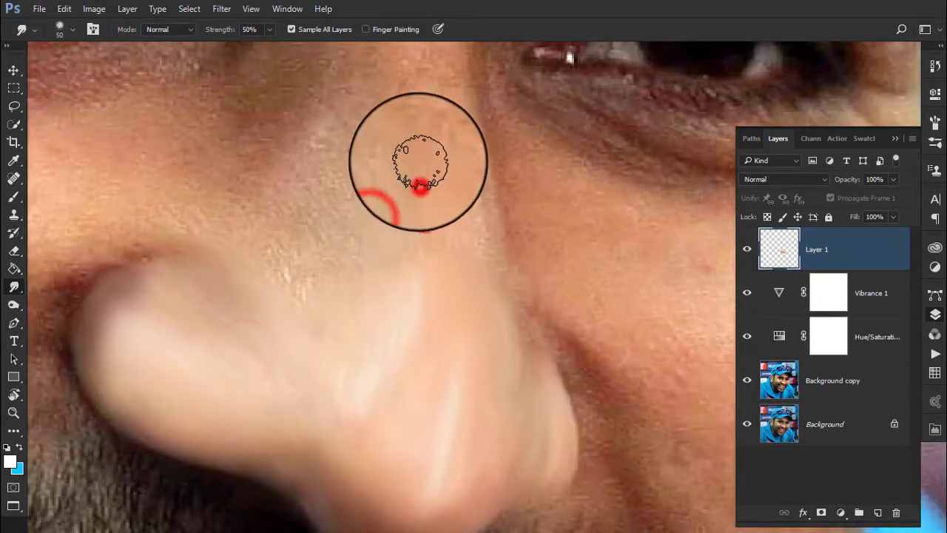
mouse_move(420, 161)
mouse_down()
mouse_move(437, 186)
mouse_move(440, 239)
mouse_move(459, 228)
mouse_move(412, 211)
mouse_up()
scroll(437, 186, up, 5)
key(bracketleft)
key(bracketleft)
scroll(416, 332, up, 2)
key(bracketleft)
drag(418, 278, 387, 325)
mouse_move(387, 326)
mouse_down()
mouse_move(455, 342)
mouse_move(437, 259)
mouse_up()
click(394, 190)
key(bracketright)
click(397, 164)
click(93, 29)
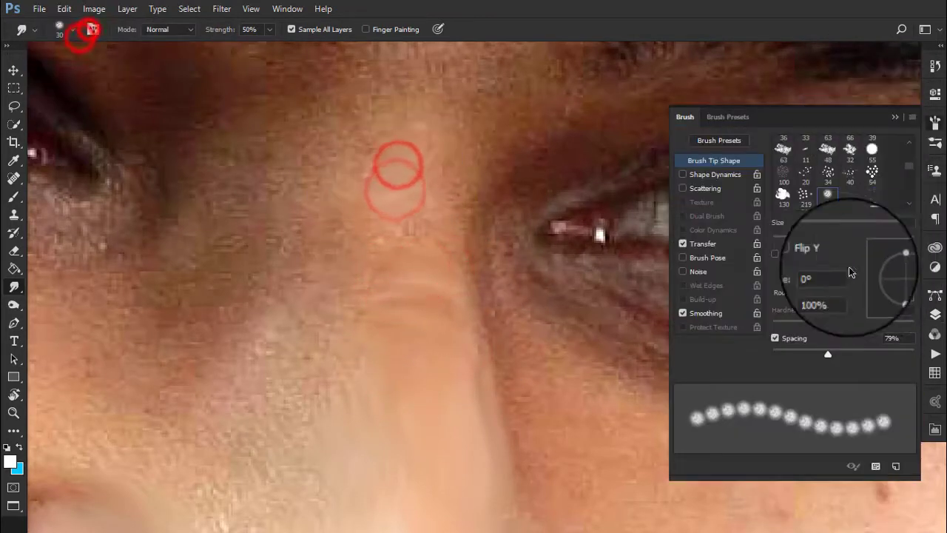
Widen the brush dab spacing and smudge the upper nose and the cheek beside it.
drag(832, 354, 877, 355)
click(449, 186)
click(370, 172)
drag(273, 216, 322, 252)
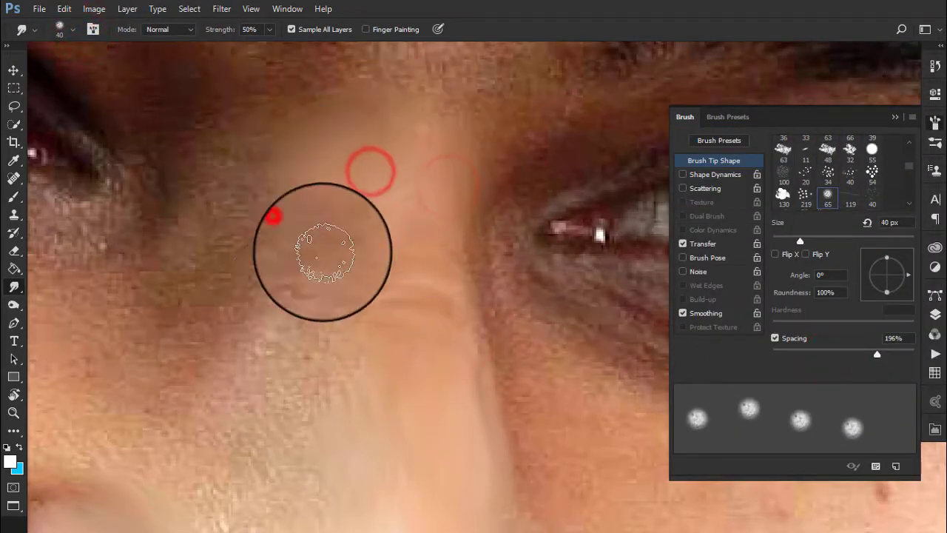
drag(225, 295, 236, 305)
click(184, 260)
click(181, 209)
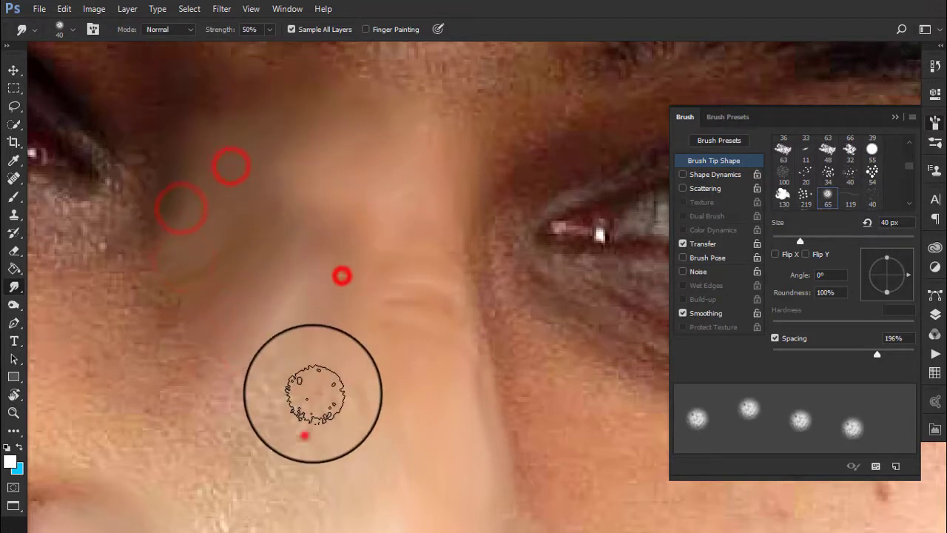
Dab smudges across the nose and over the cheek skin.
scroll(332, 311, down, 3)
click(383, 236)
click(413, 275)
click(367, 374)
click(279, 364)
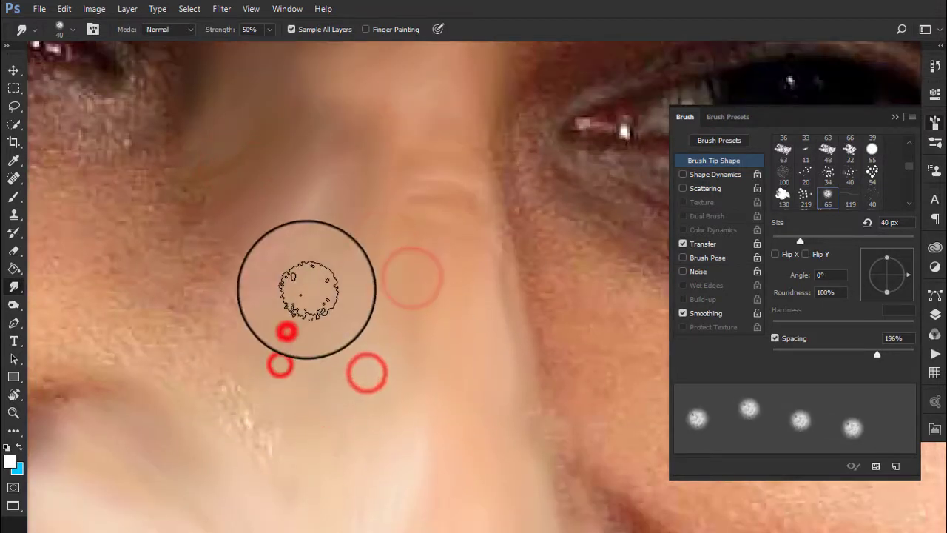
click(172, 285)
click(110, 190)
click(207, 197)
click(153, 258)
click(210, 335)
click(293, 415)
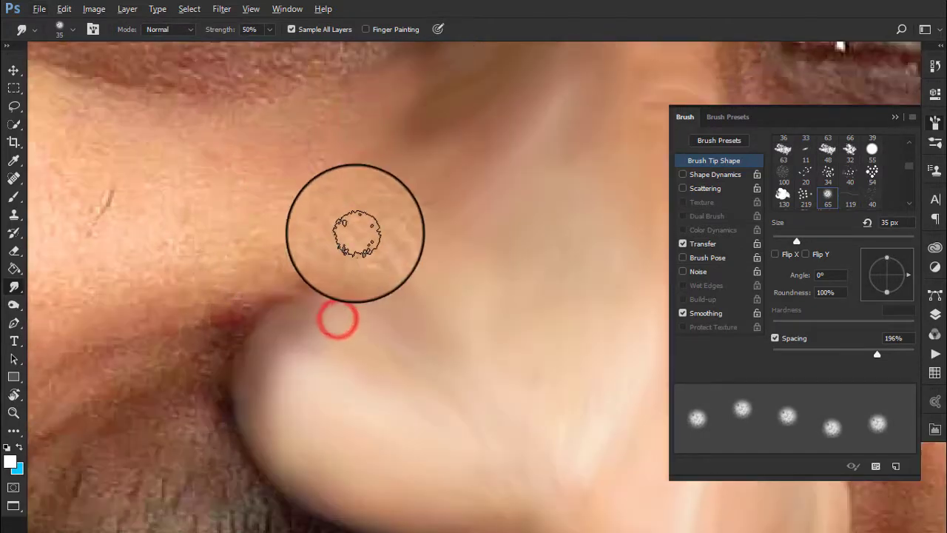
Smudge the skin beside the nose wing and blend the cheek-nose crease.
click(365, 222)
click(408, 205)
click(133, 192)
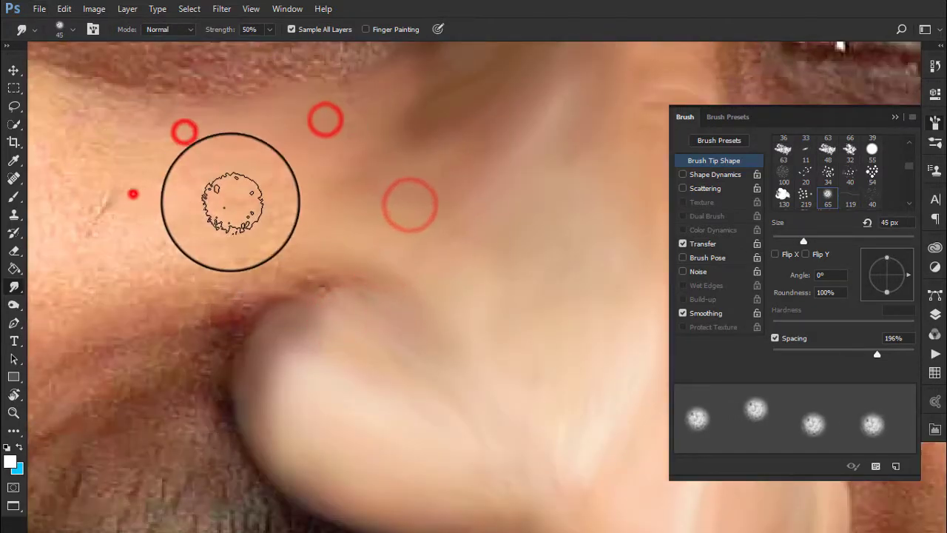
click(288, 254)
click(356, 258)
click(414, 234)
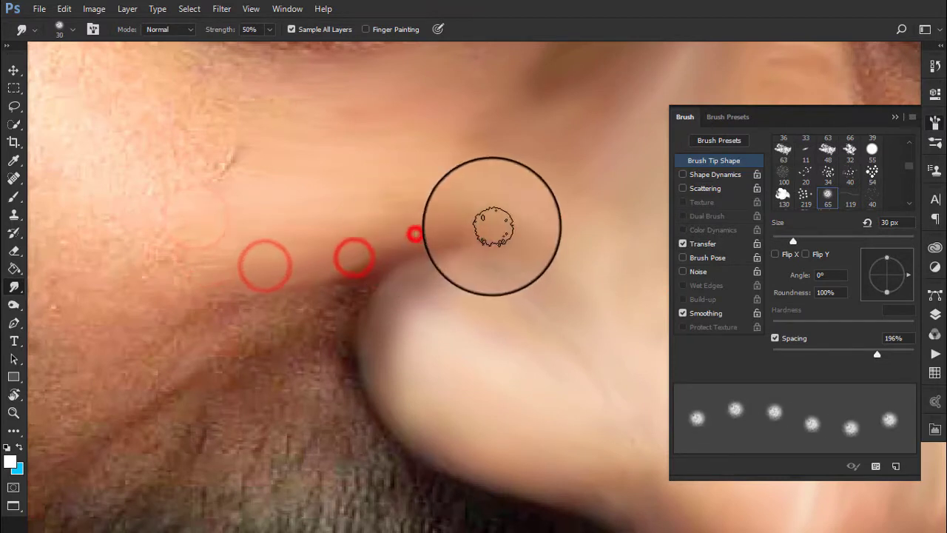
click(364, 256)
click(101, 343)
click(214, 254)
click(298, 285)
With a smaller brush, smooth the cheek edge and where the cheek meets the beard.
key(bracketleft)
key(bracketleft)
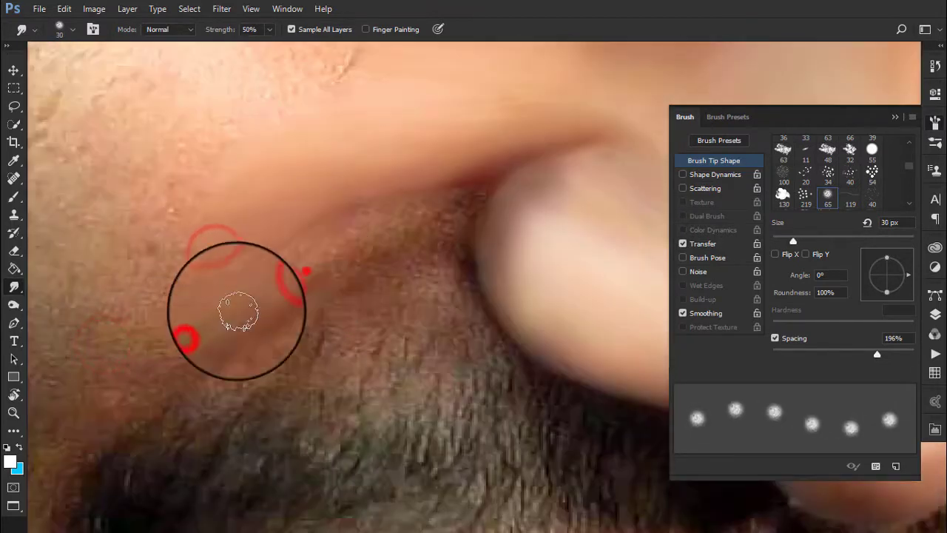
click(391, 210)
click(252, 268)
click(347, 219)
key(bracketleft)
key(bracketleft)
key(bracketleft)
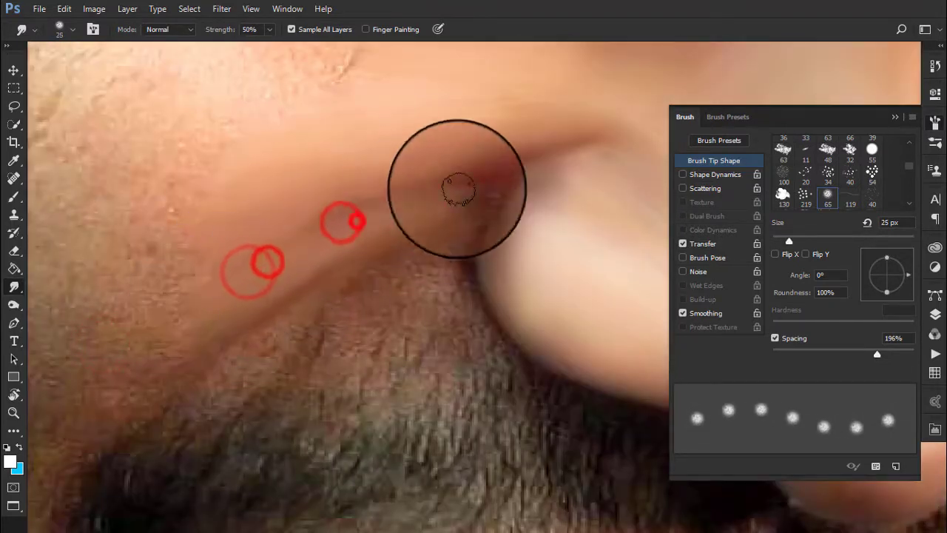
click(474, 228)
key(bracketright)
key(bracketright)
key(bracketright)
click(180, 197)
click(193, 264)
scroll(264, 264, down, 3)
click(220, 326)
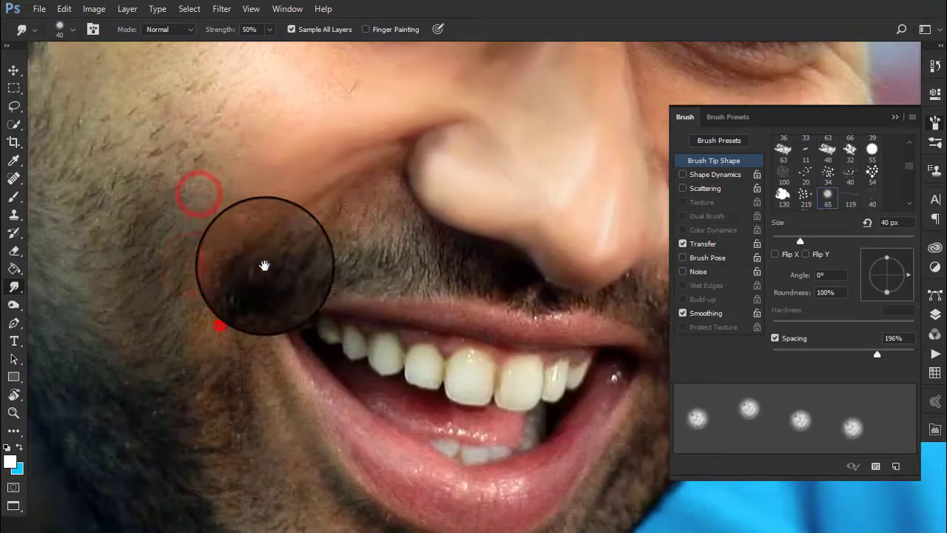
scroll(358, 239, up, 5)
Widen dab spacing, then smudge the nose-wing crease and smear the cheek toward the nose.
click(876, 354)
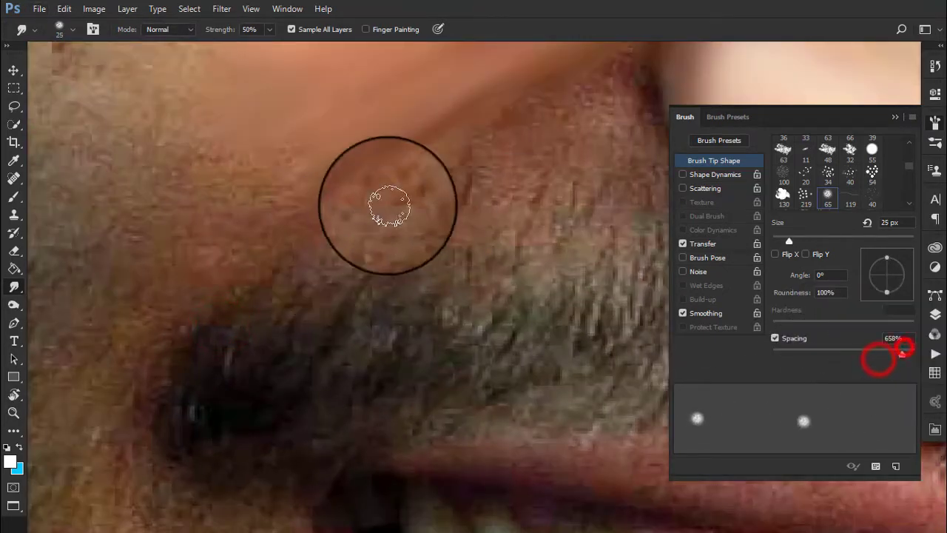
drag(481, 131, 406, 248)
key(bracketleft)
key(bracketleft)
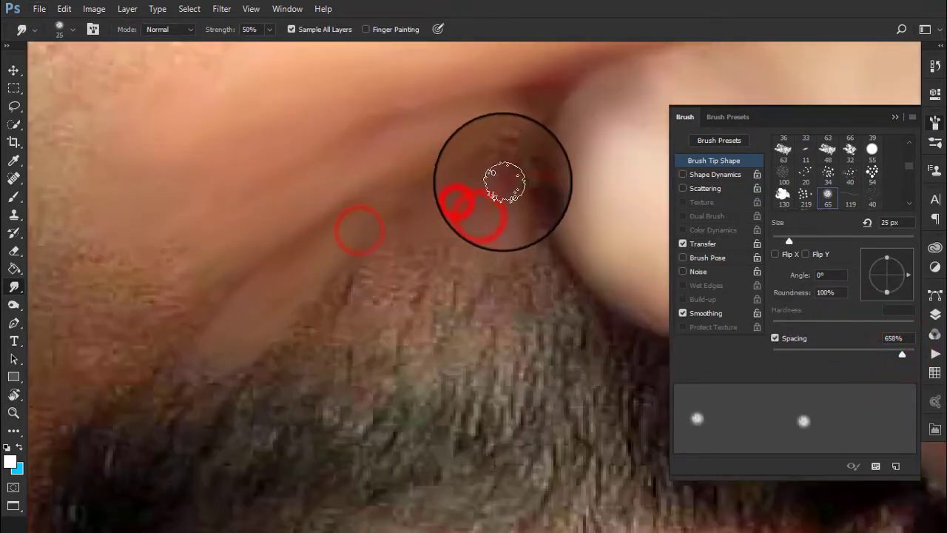
drag(503, 177, 521, 205)
mouse_move(409, 278)
mouse_down()
mouse_move(442, 318)
mouse_move(545, 285)
mouse_up()
drag(366, 214, 340, 269)
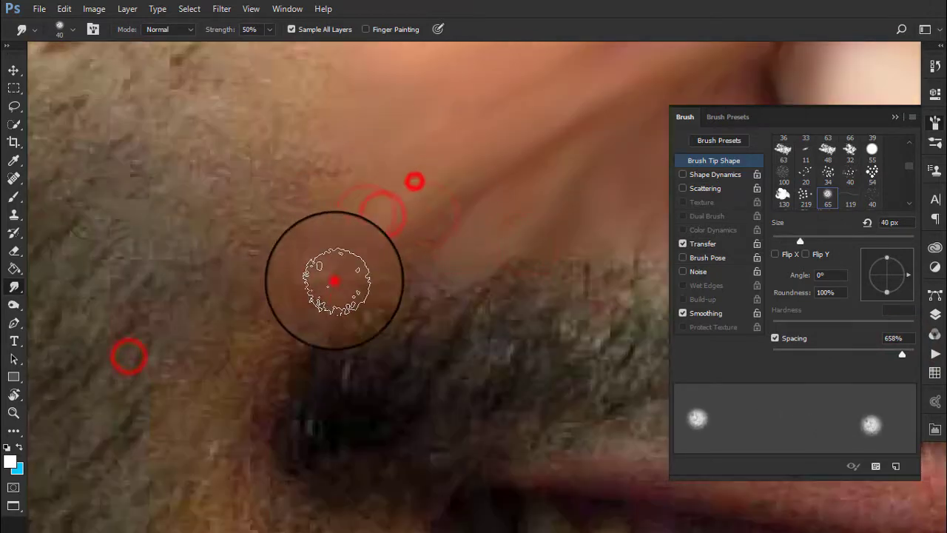
Smooth the cheek skin above the beard and blend it into the beard edge.
key(bracketright)
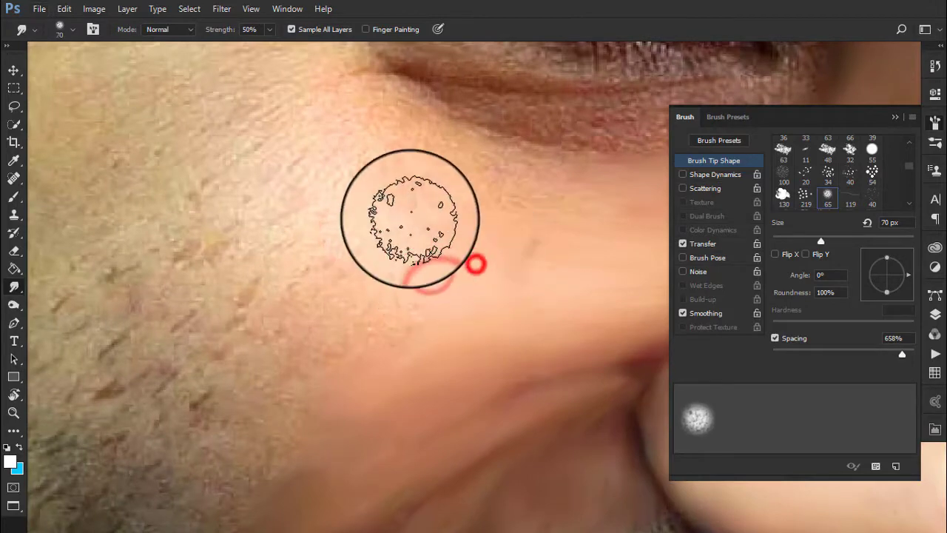
drag(411, 213, 363, 152)
drag(330, 333, 274, 170)
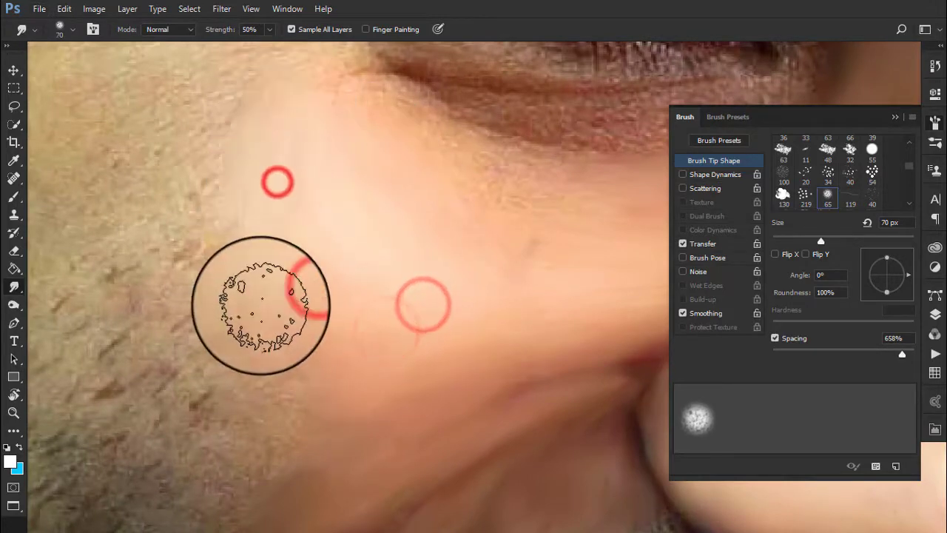
drag(258, 247, 328, 419)
key(bracketleft)
mouse_move(298, 335)
mouse_down()
mouse_move(433, 380)
mouse_move(317, 465)
mouse_up()
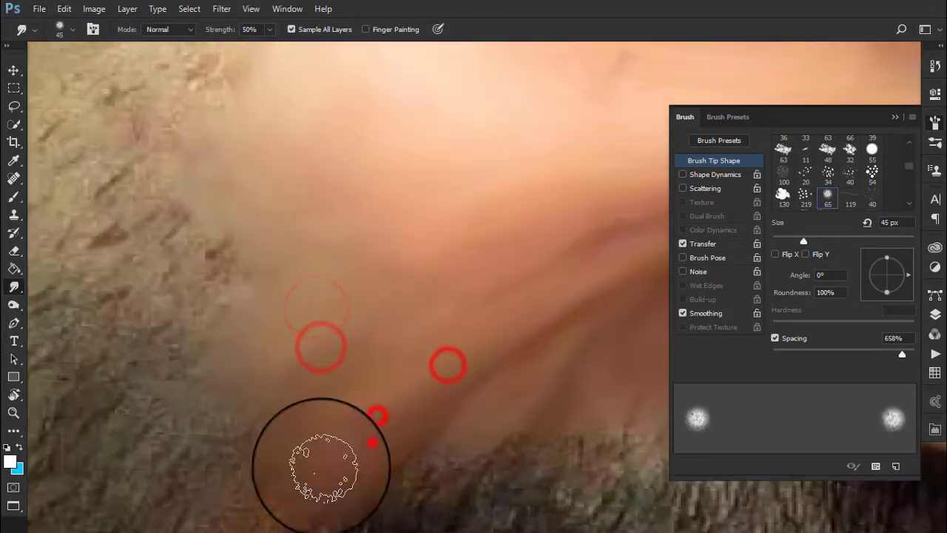
key(bracketright)
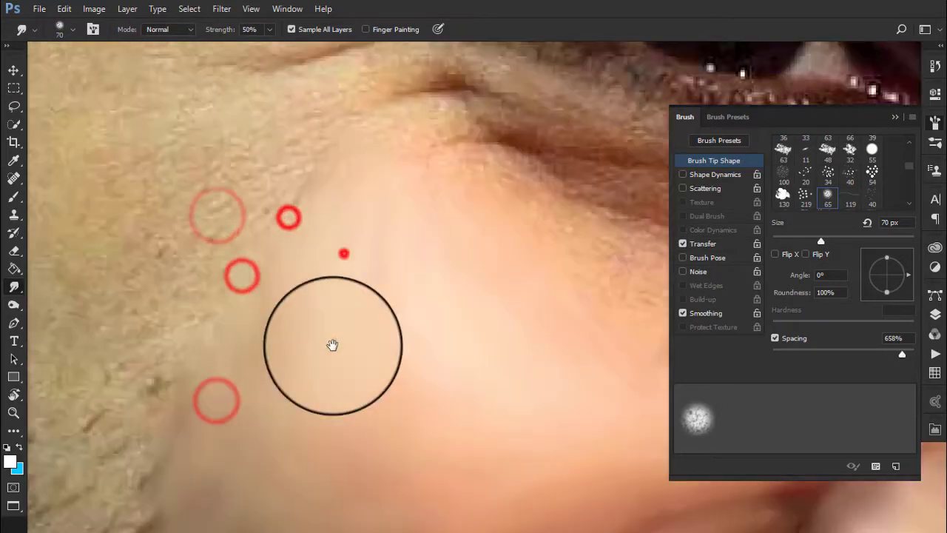
Turn off brush smoothing and spacing, then smooth the eye crease and cheek beside the nose.
click(682, 313)
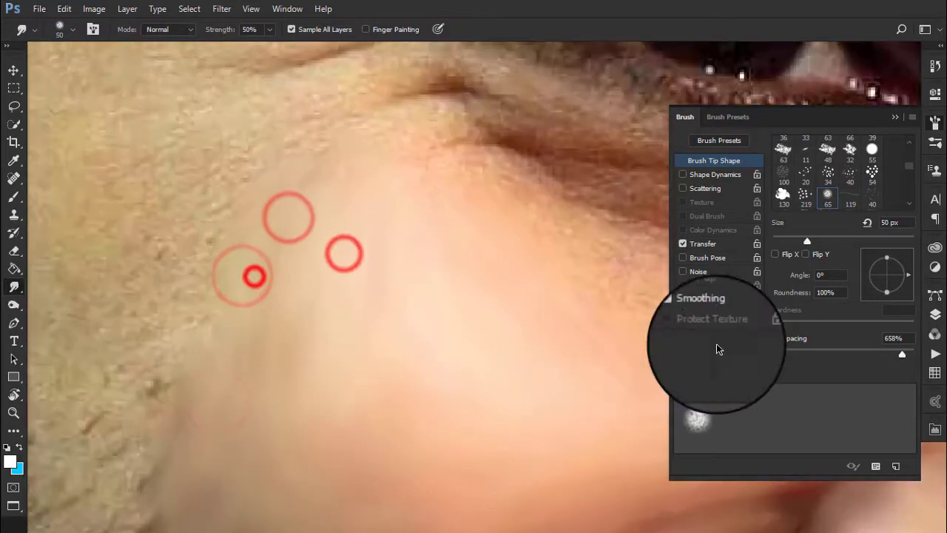
click(774, 338)
mouse_move(456, 118)
mouse_down()
mouse_move(328, 158)
mouse_move(491, 161)
mouse_up()
mouse_move(518, 202)
mouse_down()
mouse_move(274, 179)
mouse_move(494, 231)
mouse_up()
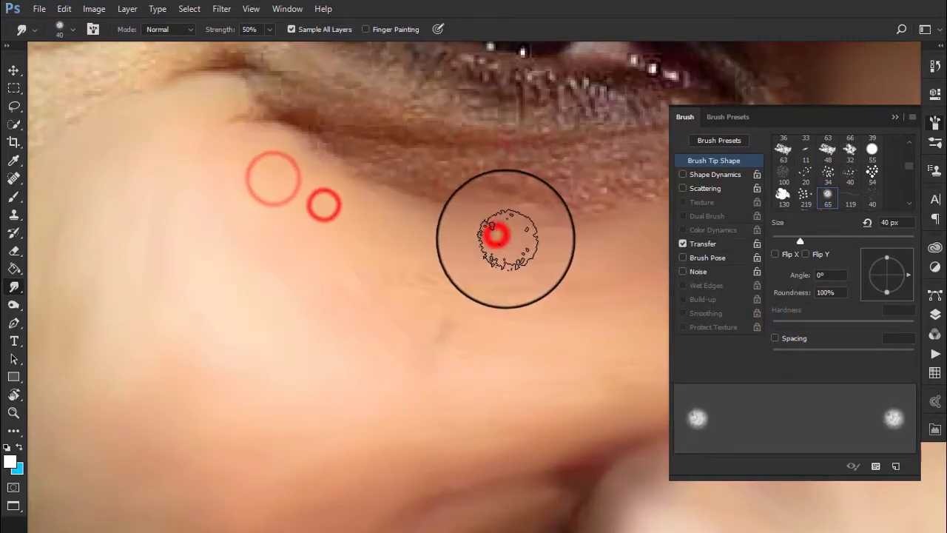
key(bracketright)
key(bracketright)
key(bracketright)
mouse_move(378, 253)
mouse_down()
mouse_move(457, 329)
mouse_move(91, 171)
mouse_up()
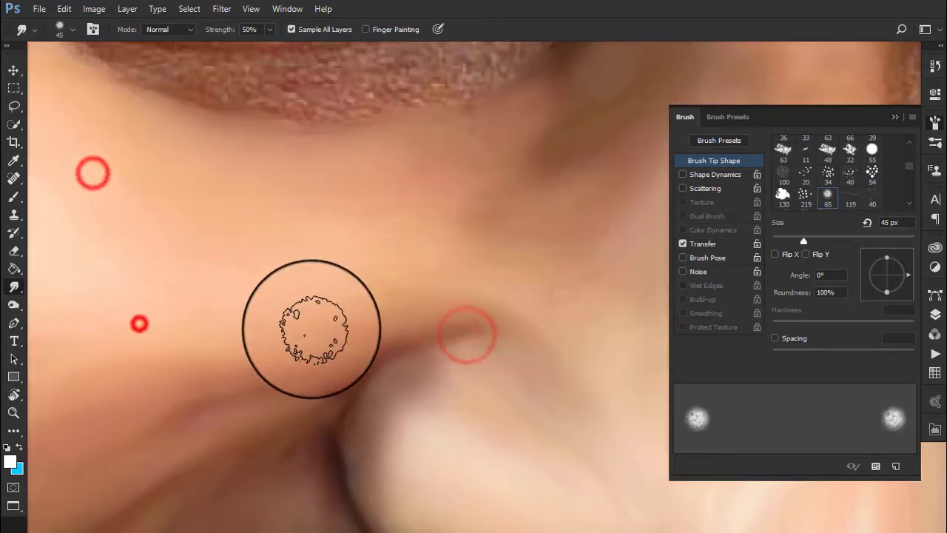
drag(140, 323, 450, 277)
drag(348, 237, 364, 170)
Smudge and soften the skin under the eye.
key(bracketleft)
drag(440, 219, 217, 249)
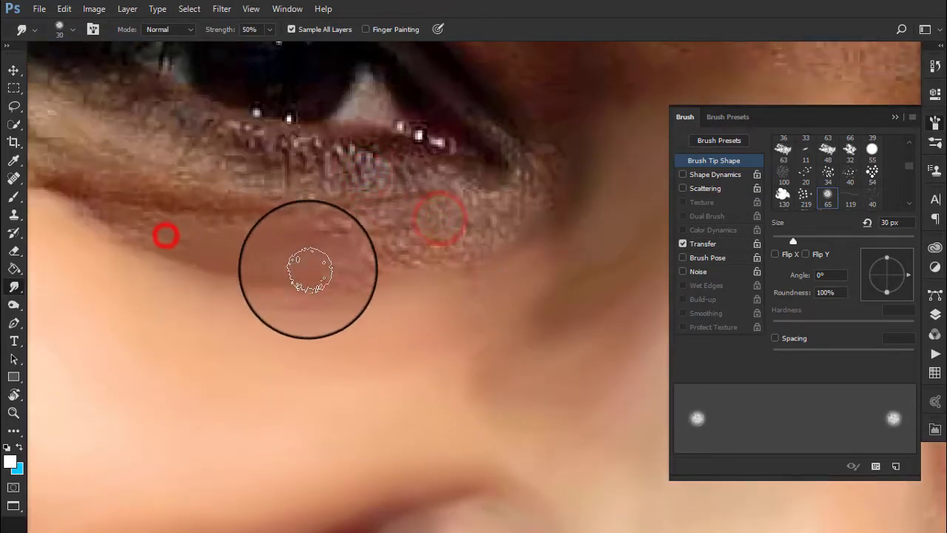
mouse_move(321, 231)
mouse_down()
mouse_move(444, 232)
mouse_move(514, 279)
mouse_up()
key(bracketright)
key(bracketright)
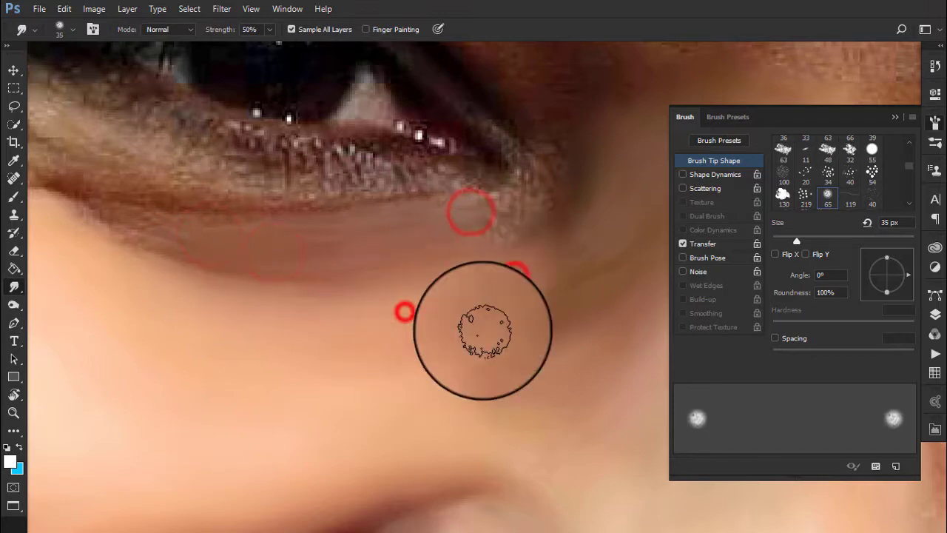
drag(404, 310, 521, 350)
scroll(521, 350, down, 5)
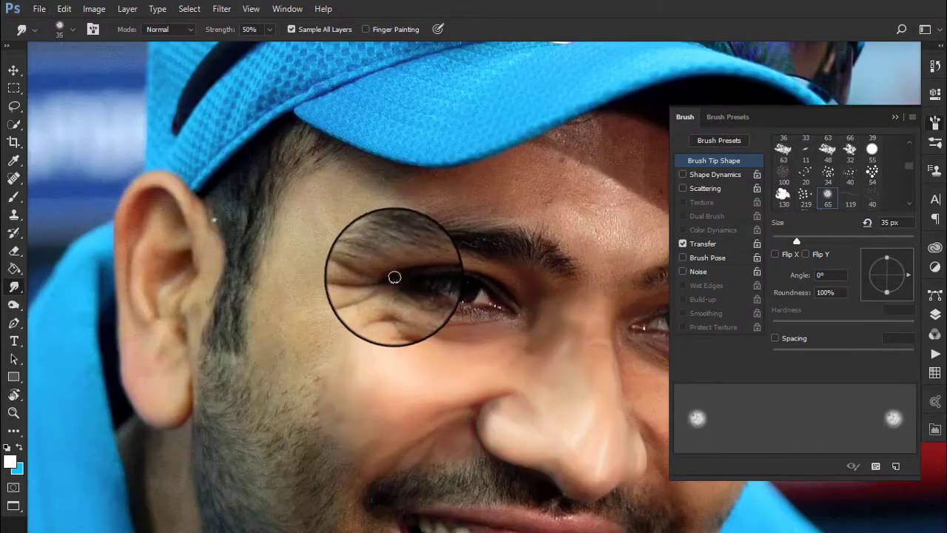
scroll(393, 274, up, 5)
Smooth the wrinkles at the eye's outer corner and the under-eye crease.
drag(412, 397, 402, 395)
drag(265, 307, 258, 281)
drag(239, 338, 127, 327)
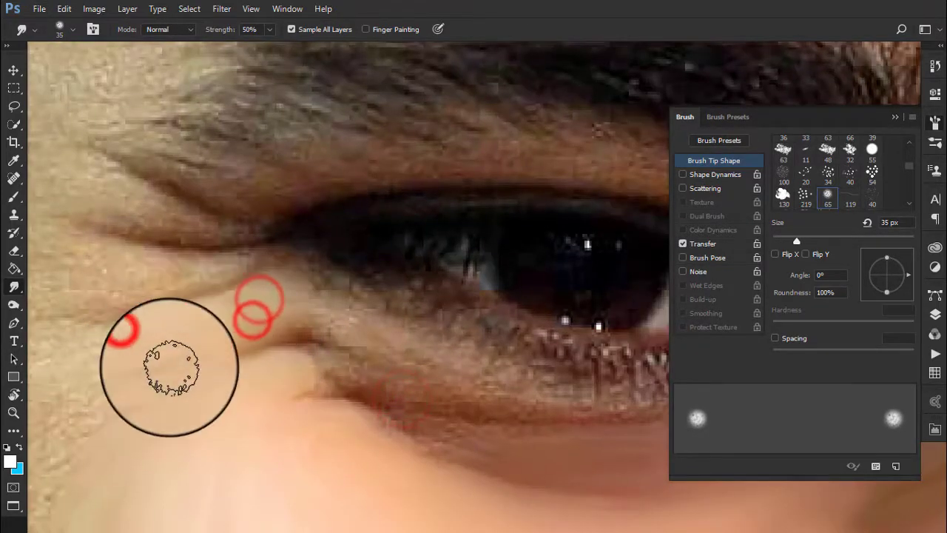
key(bracketleft)
key(bracketleft)
mouse_move(301, 324)
mouse_down()
mouse_move(331, 333)
mouse_move(306, 328)
mouse_up()
drag(307, 274, 376, 321)
key(bracketleft)
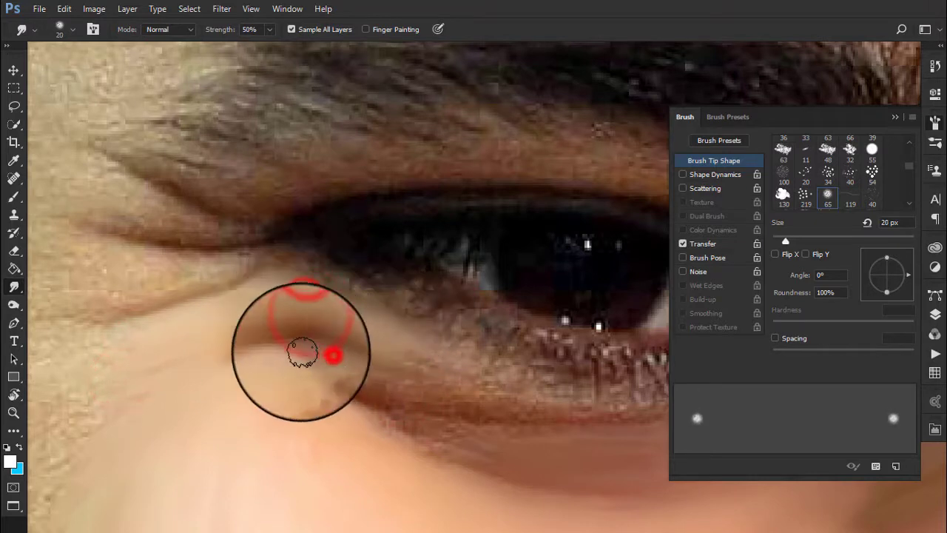
mouse_move(318, 352)
mouse_down()
mouse_move(353, 382)
mouse_move(311, 393)
mouse_up()
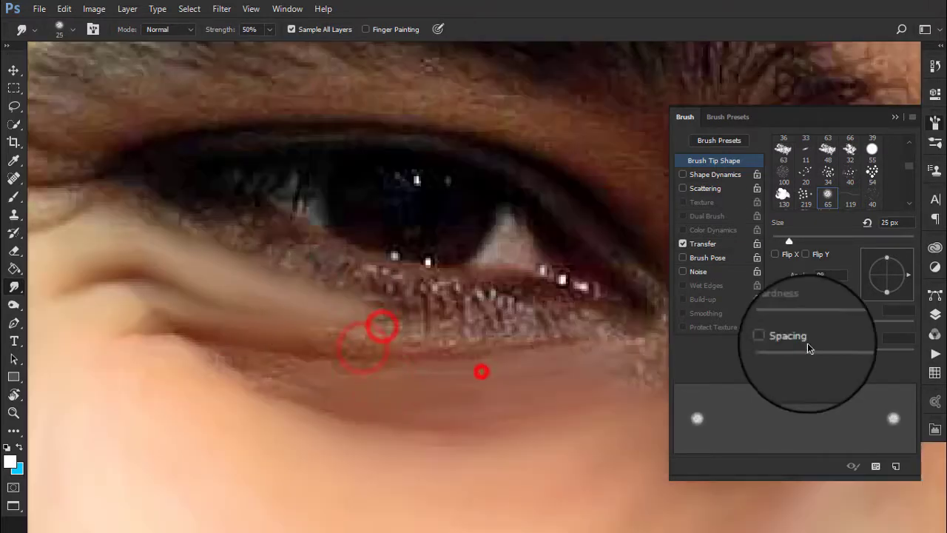
Re-enable and widen dab spacing, then smooth the lower eyelid crease.
click(790, 340)
mouse_move(862, 348)
mouse_down()
mouse_move(903, 357)
mouse_move(876, 355)
mouse_up()
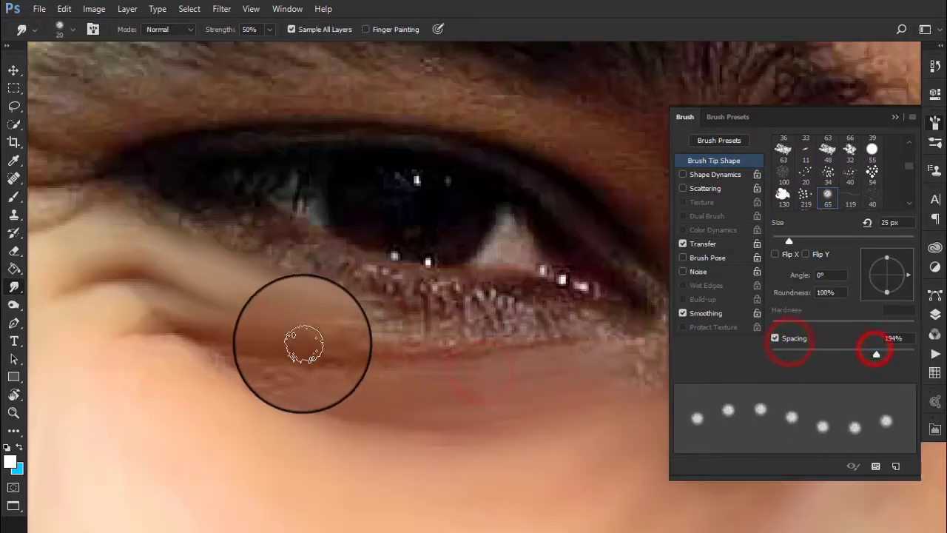
drag(349, 313, 296, 369)
drag(229, 360, 387, 395)
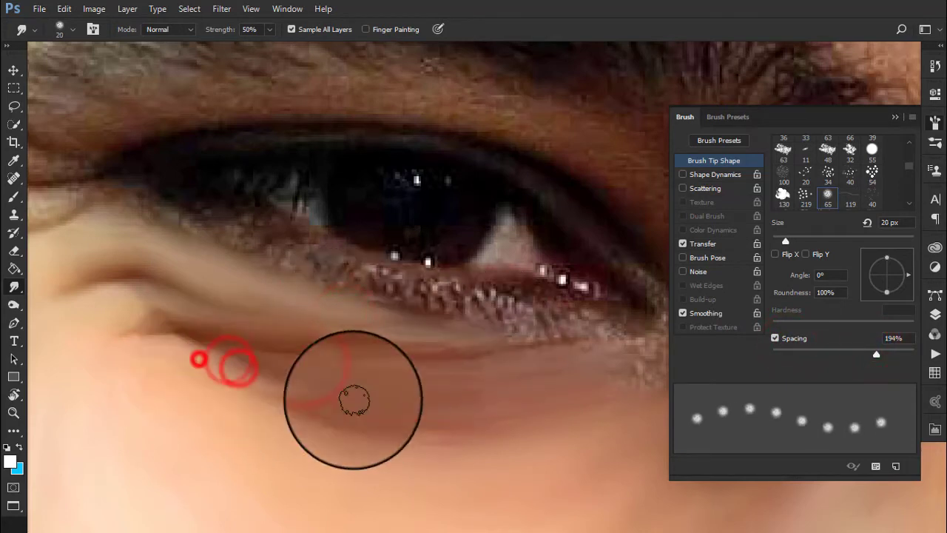
mouse_move(197, 359)
mouse_down()
mouse_move(301, 400)
mouse_move(274, 402)
mouse_move(239, 363)
mouse_up()
key(bracketright)
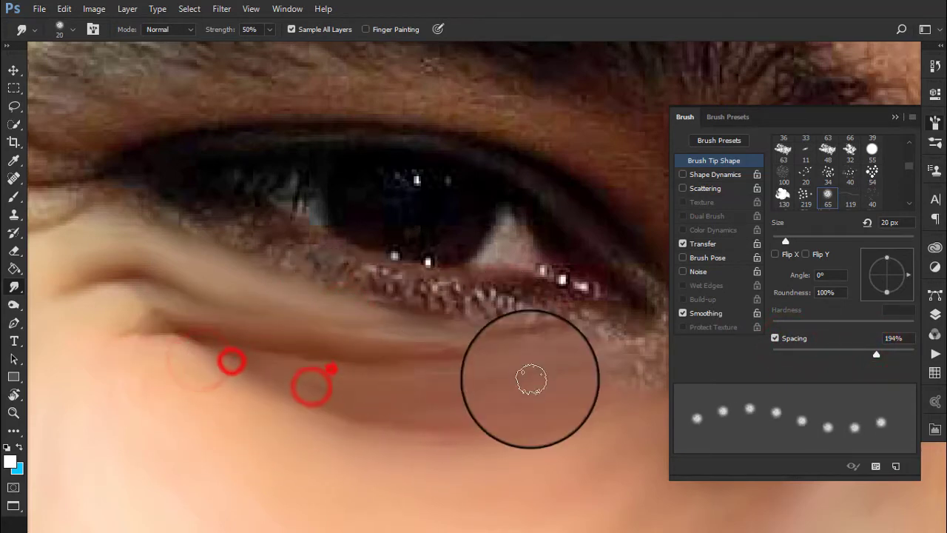
mouse_move(527, 390)
mouse_down()
mouse_move(358, 392)
mouse_move(452, 392)
mouse_up()
With spacing off, smudge the lower lash line and smooth the lower lid.
click(775, 338)
key(bracketleft)
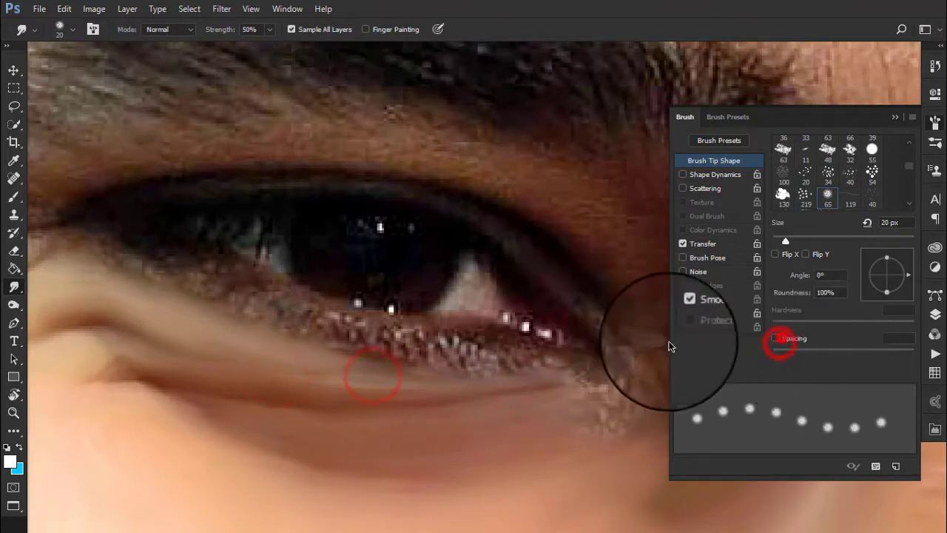
mouse_move(389, 334)
mouse_down()
mouse_move(482, 346)
mouse_move(480, 359)
mouse_up()
mouse_move(574, 381)
mouse_down()
mouse_move(586, 389)
mouse_move(359, 325)
mouse_move(347, 334)
mouse_move(206, 299)
mouse_up()
key(bracketright)
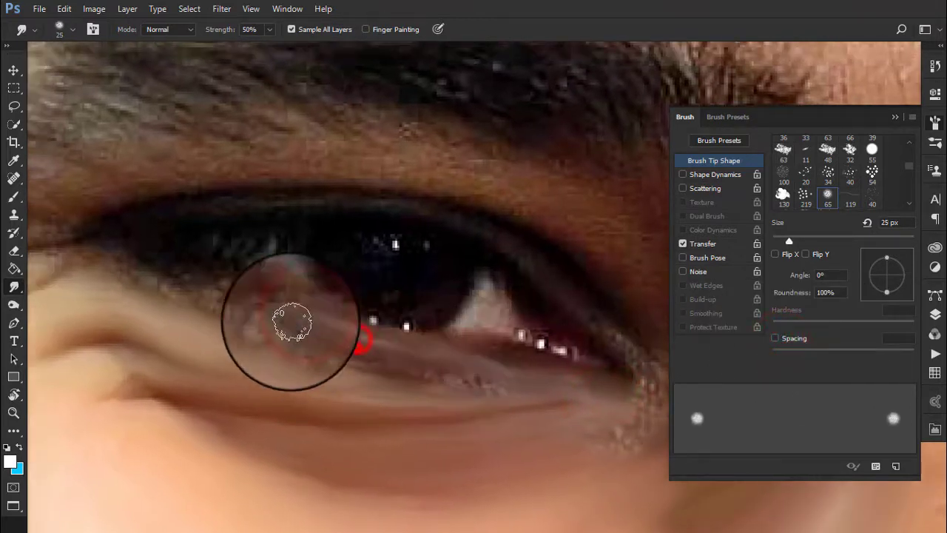
drag(399, 366, 337, 341)
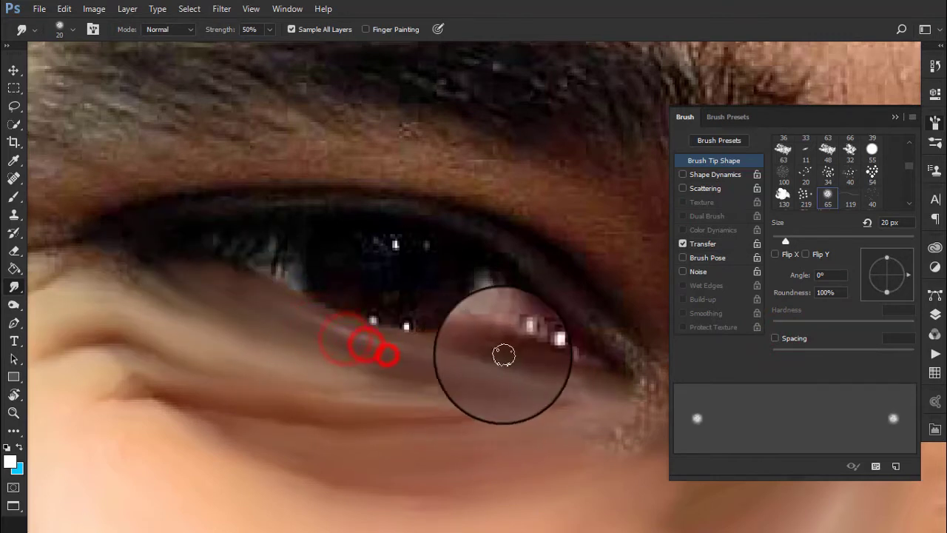
drag(500, 344, 571, 378)
Smooth the upper eyelid edge and blend the inner eye corner.
drag(427, 264, 416, 262)
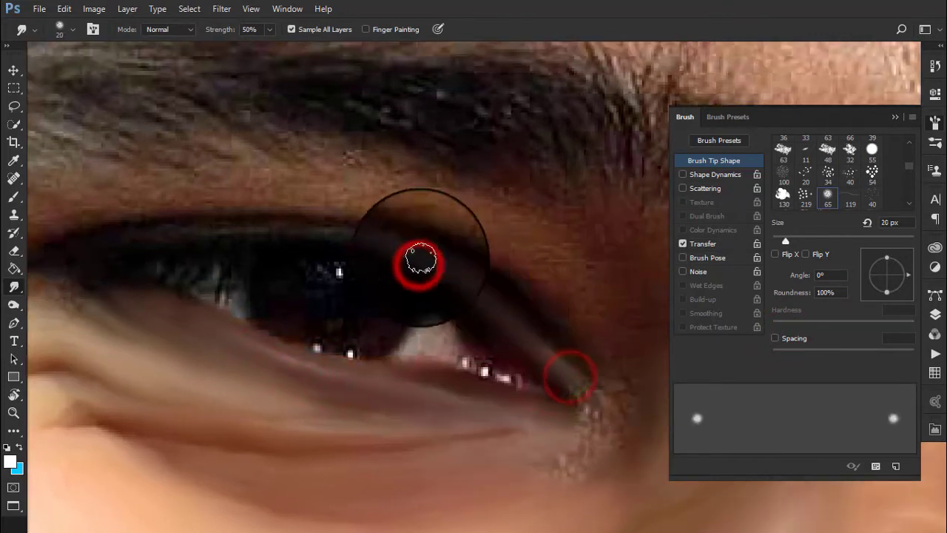
key(bracketleft)
drag(185, 239, 373, 259)
key(bracketright)
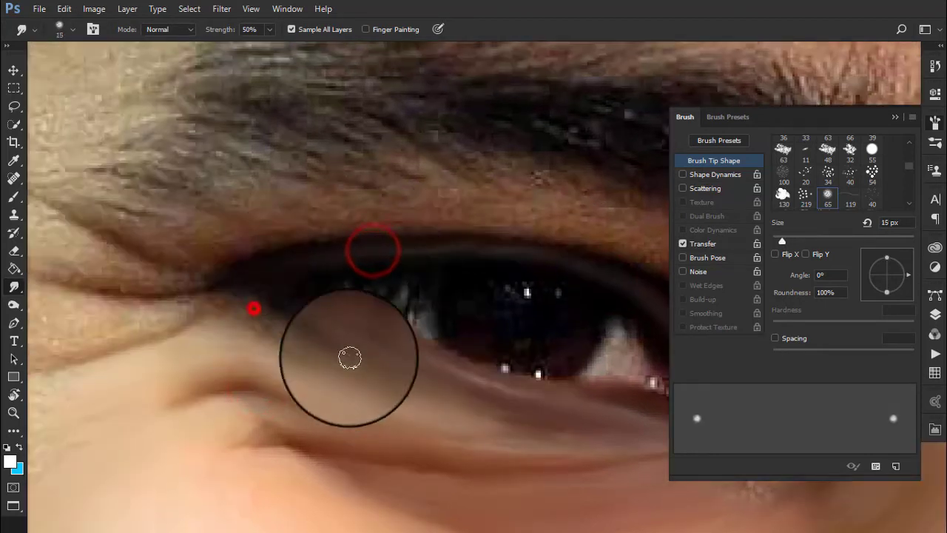
mouse_move(303, 325)
mouse_down()
mouse_move(247, 301)
mouse_move(228, 323)
mouse_move(264, 349)
mouse_up()
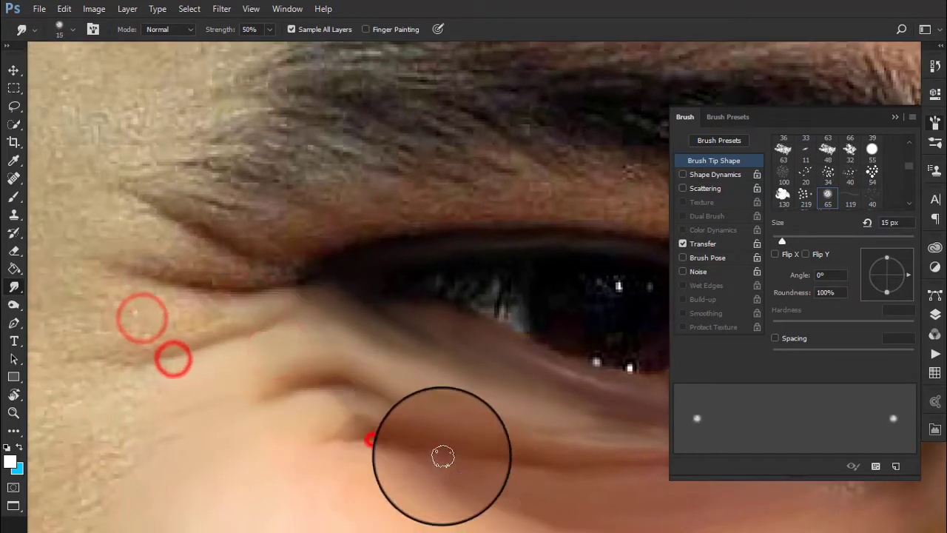
key(bracketright)
Smooth the skin below and beside the eye and around the inner corner.
drag(291, 439, 452, 457)
mouse_move(160, 337)
mouse_down()
mouse_move(206, 362)
mouse_move(236, 321)
mouse_up()
mouse_move(296, 311)
mouse_down()
mouse_move(253, 282)
mouse_move(295, 302)
mouse_up()
mouse_move(353, 374)
mouse_down()
mouse_move(369, 330)
mouse_move(249, 313)
mouse_up()
mouse_move(317, 332)
mouse_down()
mouse_move(476, 323)
mouse_move(326, 274)
mouse_up()
key(bracketright)
Smooth the skin around and beside the eye corner with a smaller brush.
drag(281, 254, 450, 264)
drag(545, 298, 582, 296)
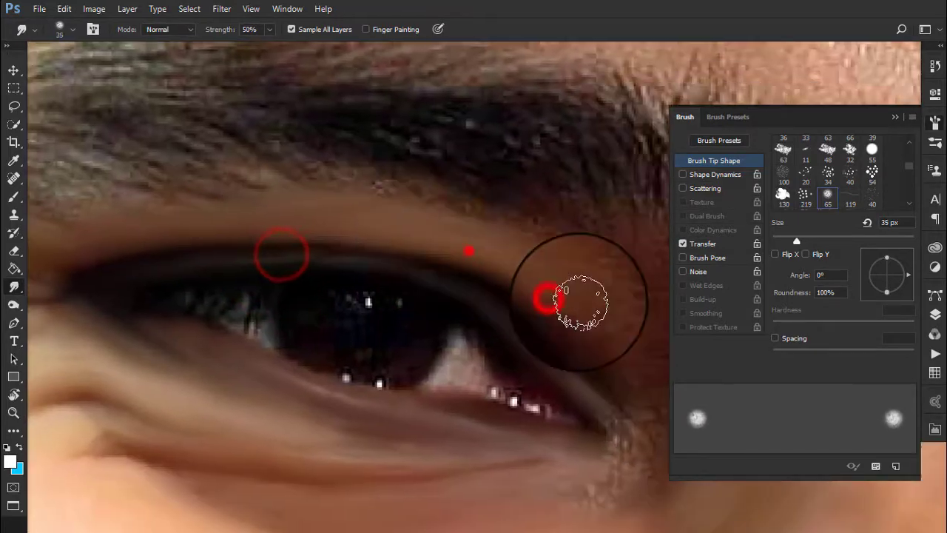
drag(570, 360, 482, 284)
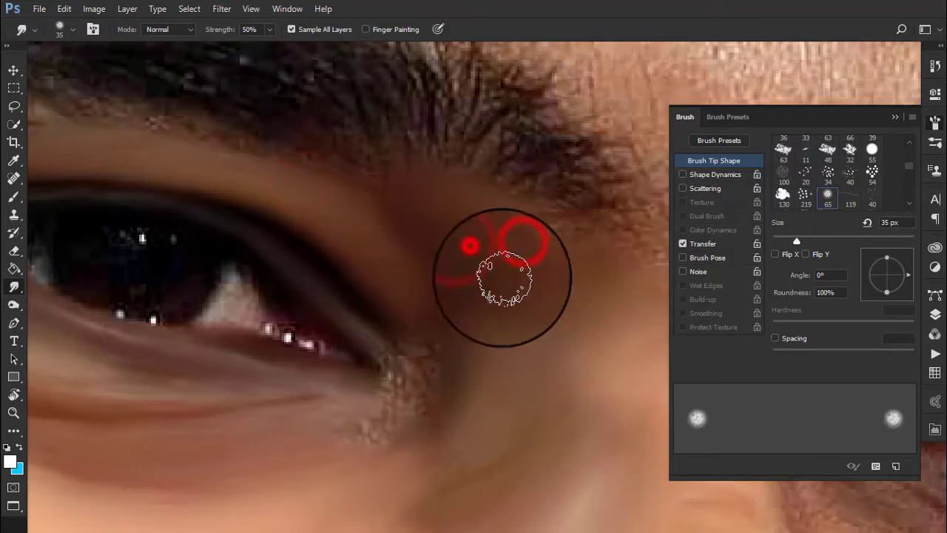
mouse_move(516, 255)
mouse_down()
mouse_move(402, 338)
mouse_move(444, 281)
mouse_up()
key(bracketleft)
key(bracketleft)
key(ctrl+plus)
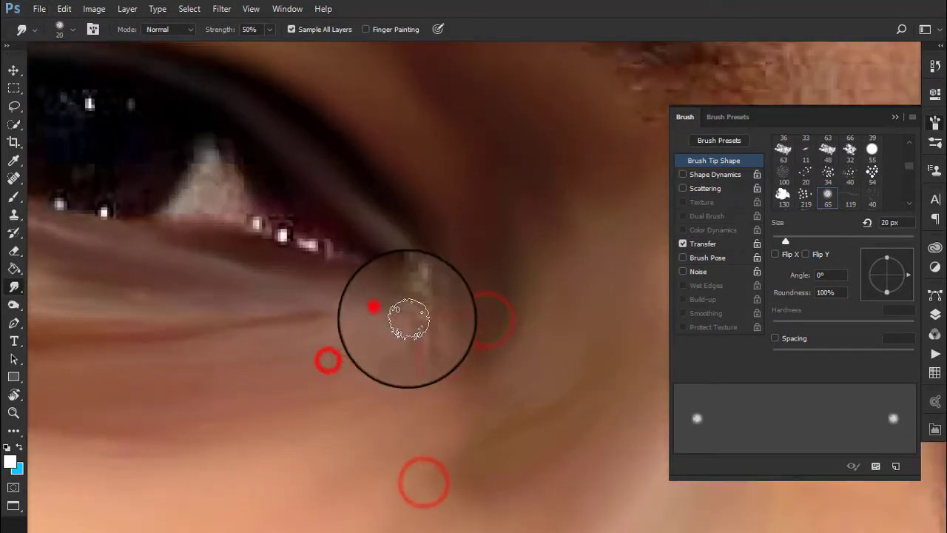
drag(299, 313, 217, 349)
Smudge the cheek below the eye and the skin near the eye corner.
key(ctrl+minus)
key(bracketright)
key(bracketright)
key(bracketright)
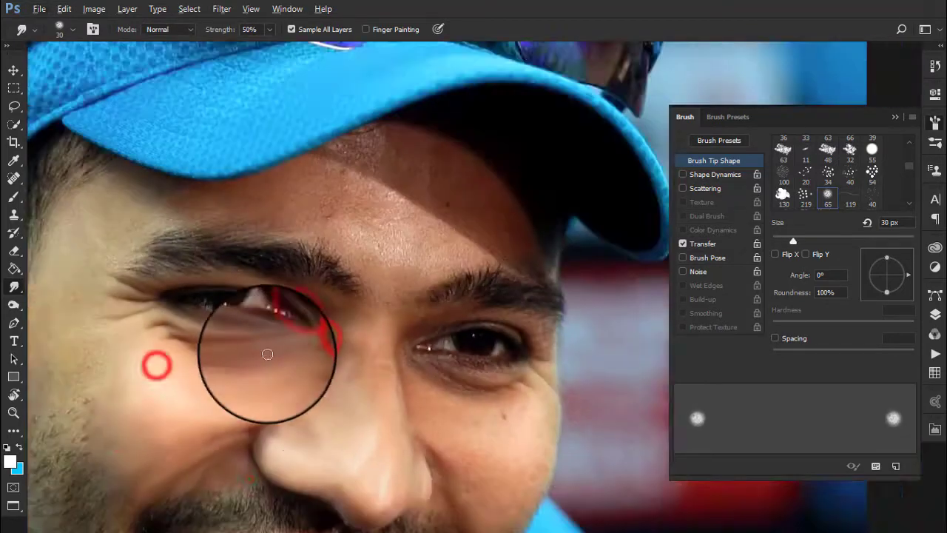
key(ctrl+plus)
drag(286, 413, 349, 237)
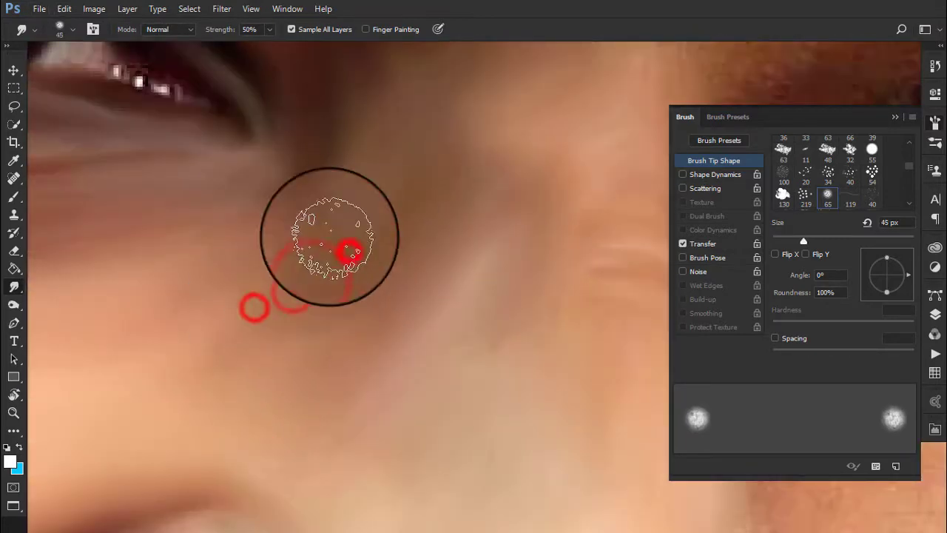
drag(429, 407, 382, 284)
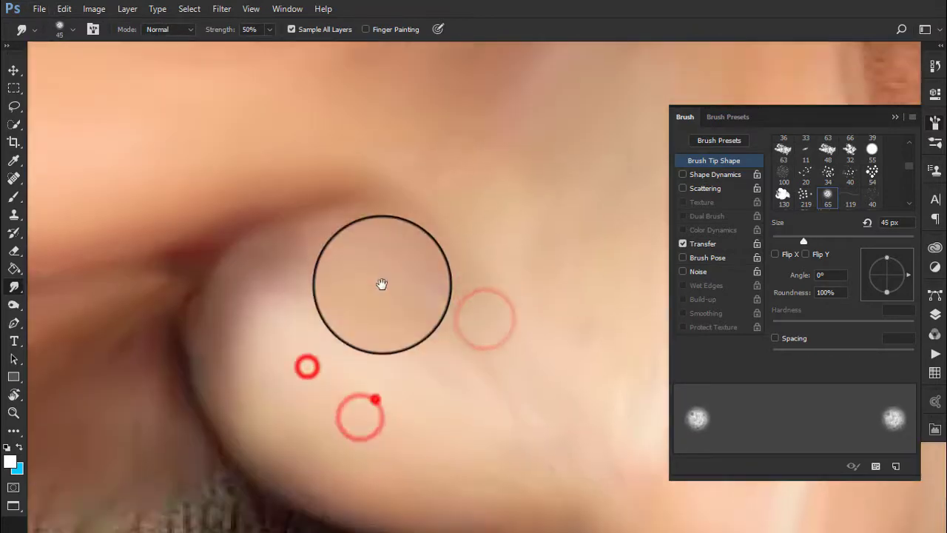
mouse_move(315, 274)
mouse_down()
mouse_move(254, 328)
mouse_move(465, 390)
mouse_move(233, 369)
mouse_move(359, 402)
mouse_up()
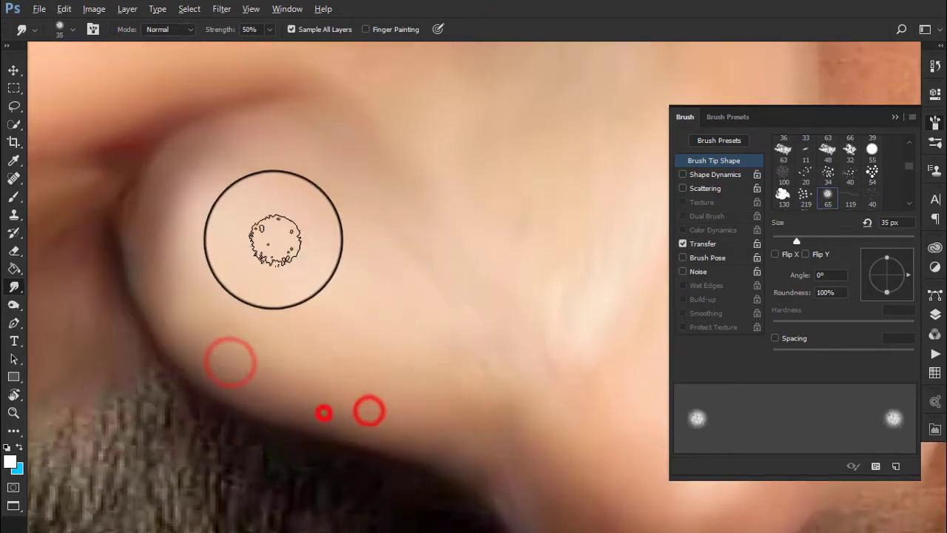
key(ctrl+minus)
Smudge across the cheek and along the cheek beside the beard.
scroll(249, 333, up, 5)
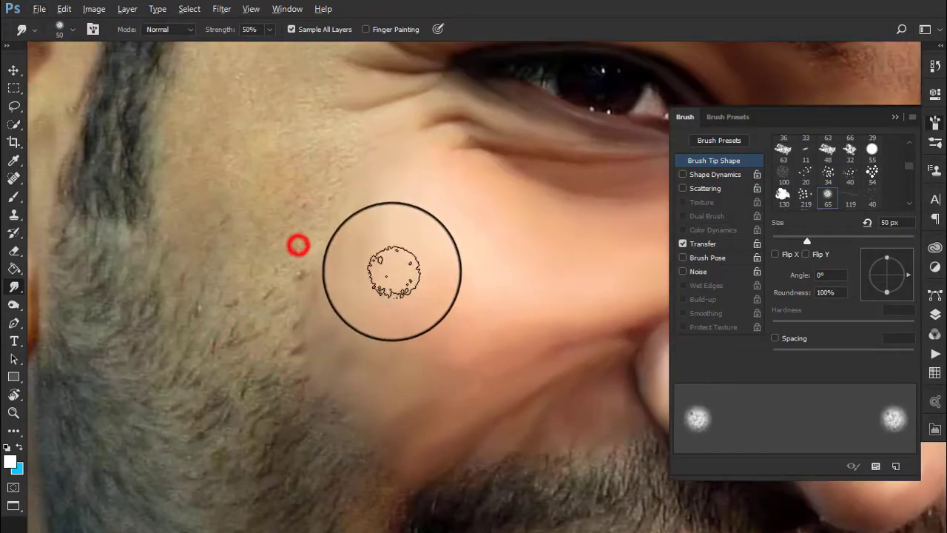
scroll(391, 275, up, 2)
drag(347, 224, 494, 148)
key([)
drag(503, 407, 416, 407)
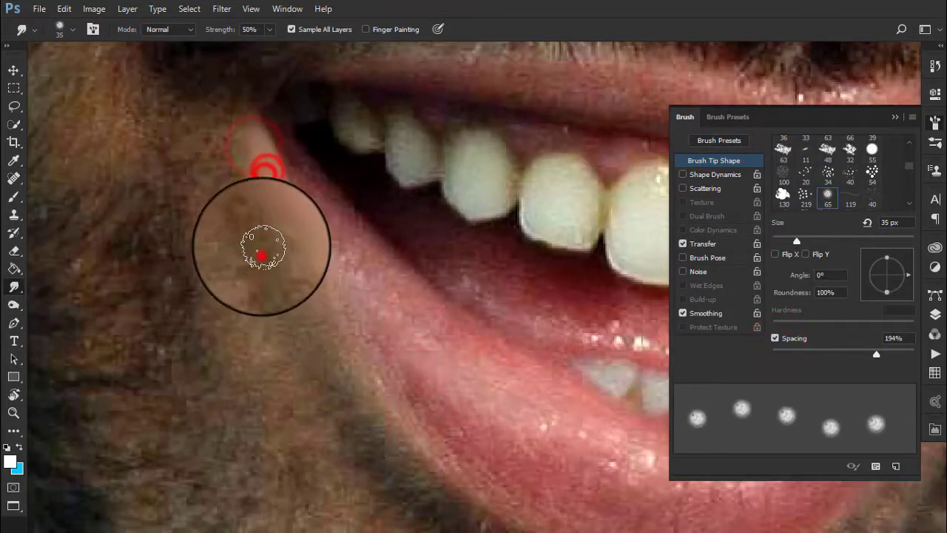
Smooth the cheek near the mouth corner and the beard edge, then pan toward the chin.
scroll(331, 381, down, 2)
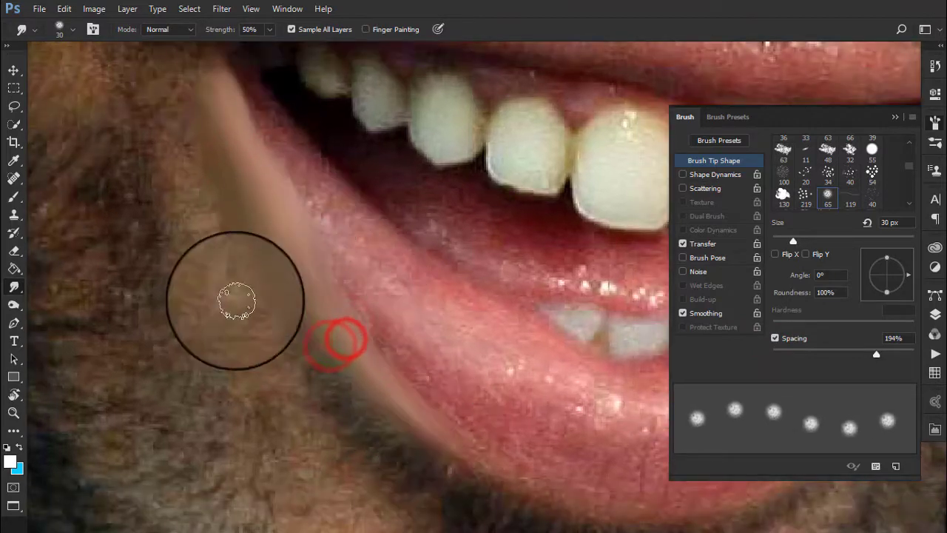
drag(212, 258, 177, 160)
scroll(313, 407, up, 3)
mouse_move(265, 323)
mouse_down()
mouse_move(249, 254)
mouse_move(217, 192)
mouse_up()
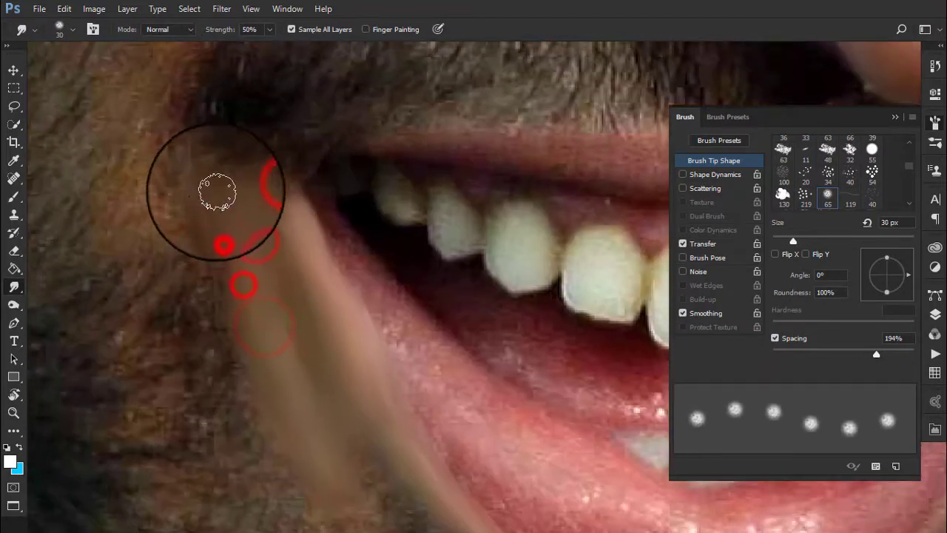
scroll(300, 348, down, 4)
drag(356, 398, 284, 249)
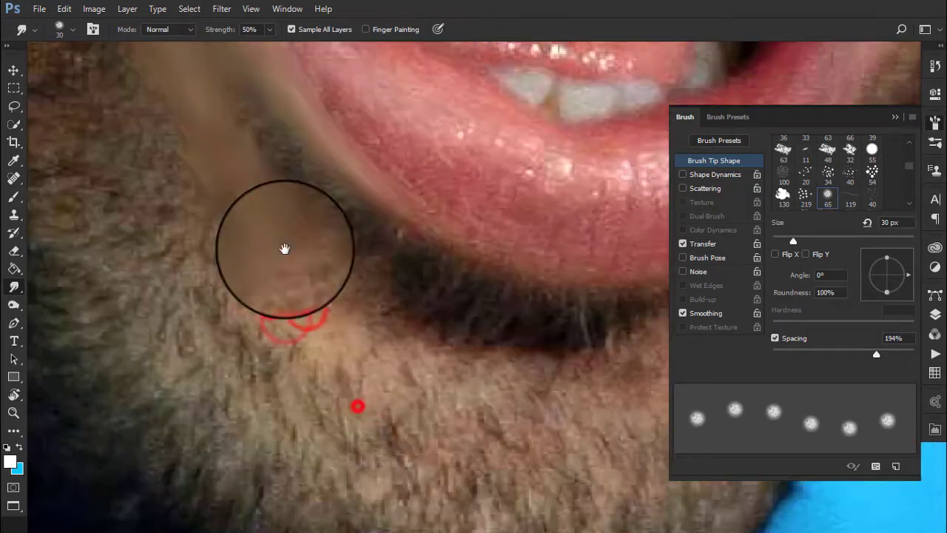
drag(372, 398, 345, 271)
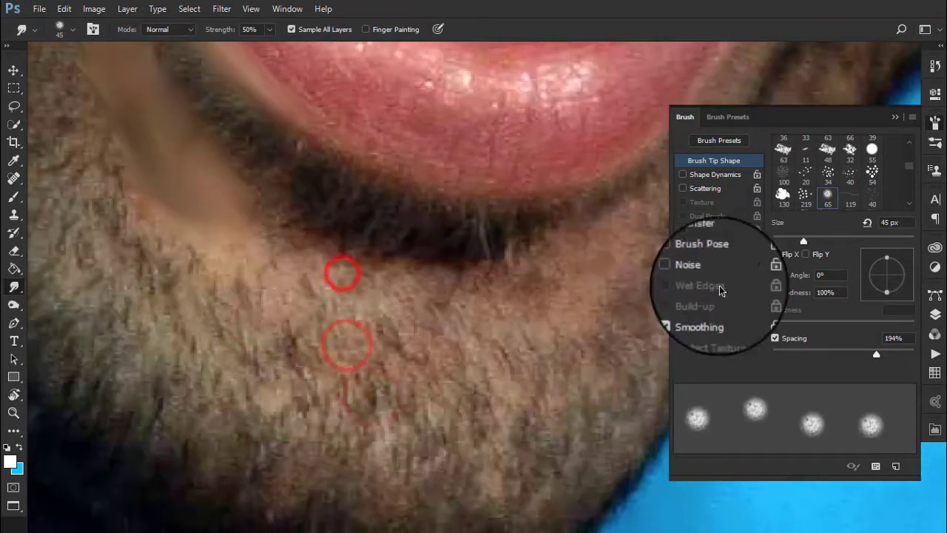
Turn off brush spacing, undo a trial stroke, and smudge a diagonal band across the chin beard.
click(777, 338)
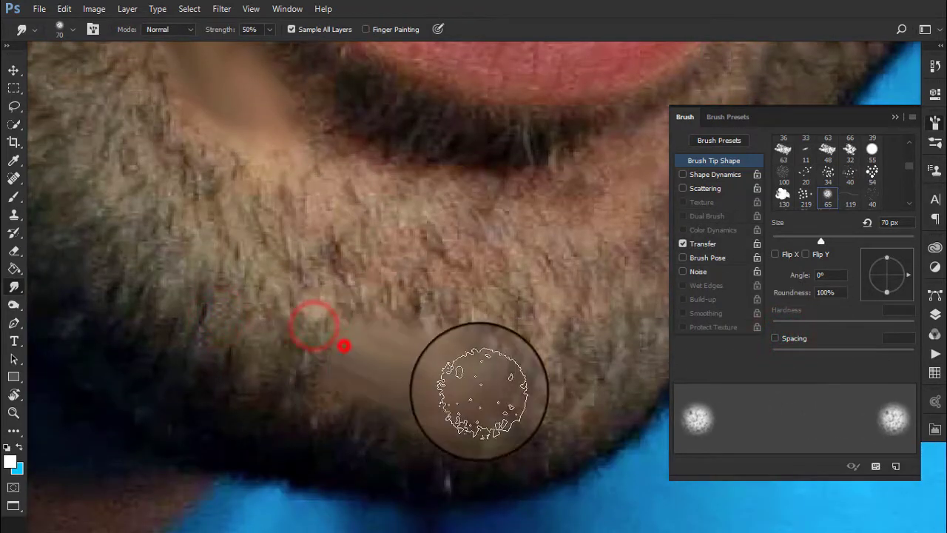
drag(478, 401, 338, 433)
key(ctrl+z)
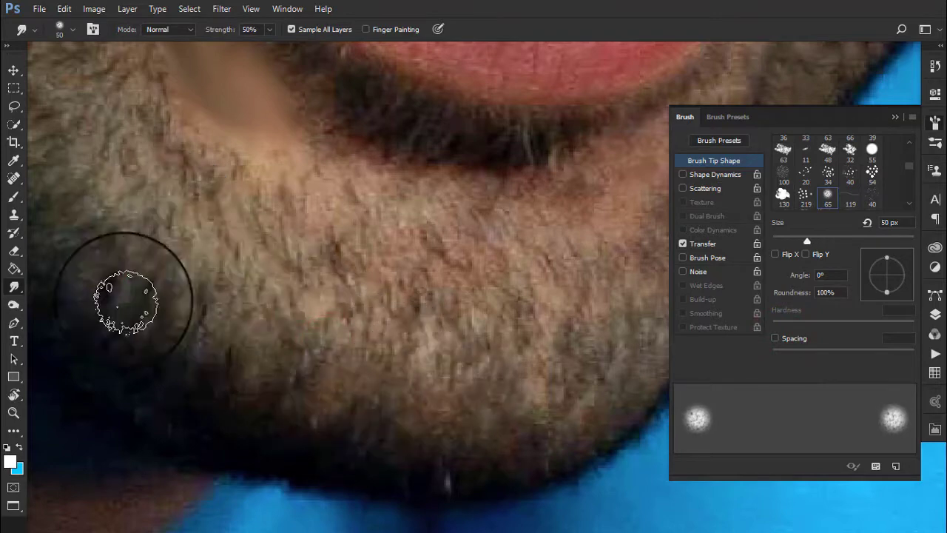
drag(418, 210, 287, 140)
drag(296, 269, 215, 200)
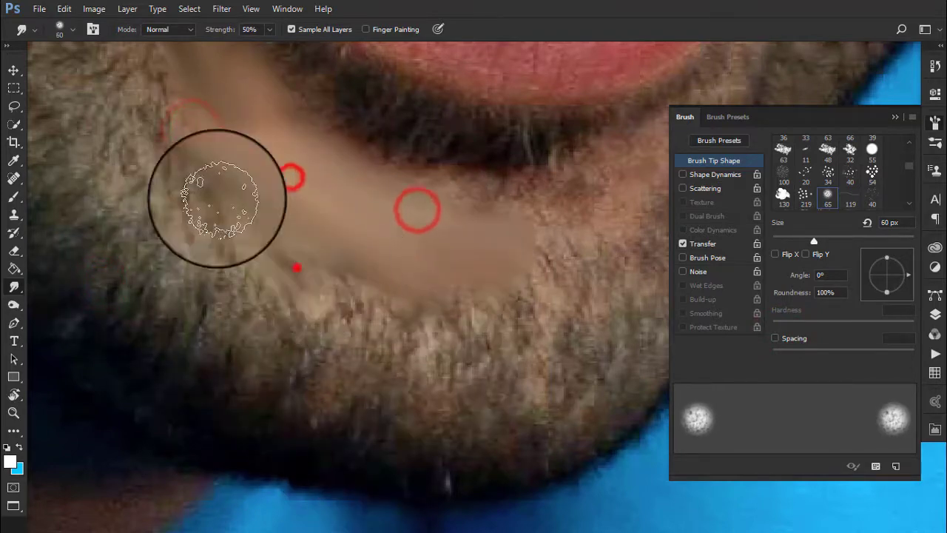
drag(195, 134, 503, 296)
drag(419, 257, 466, 222)
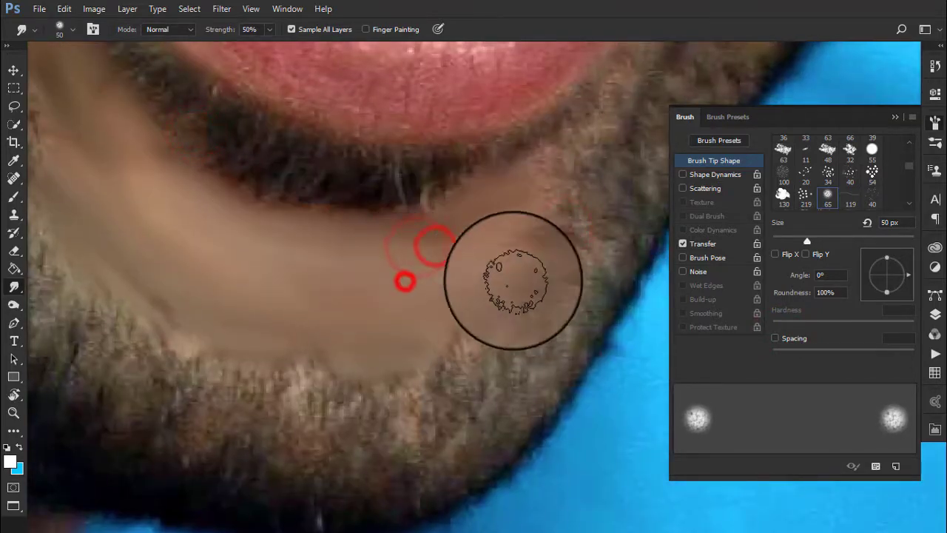
mouse_move(507, 296)
mouse_down()
mouse_move(306, 402)
mouse_move(412, 350)
mouse_up()
Smooth the chin beard toward the upper left and blend its edges.
drag(190, 258, 271, 343)
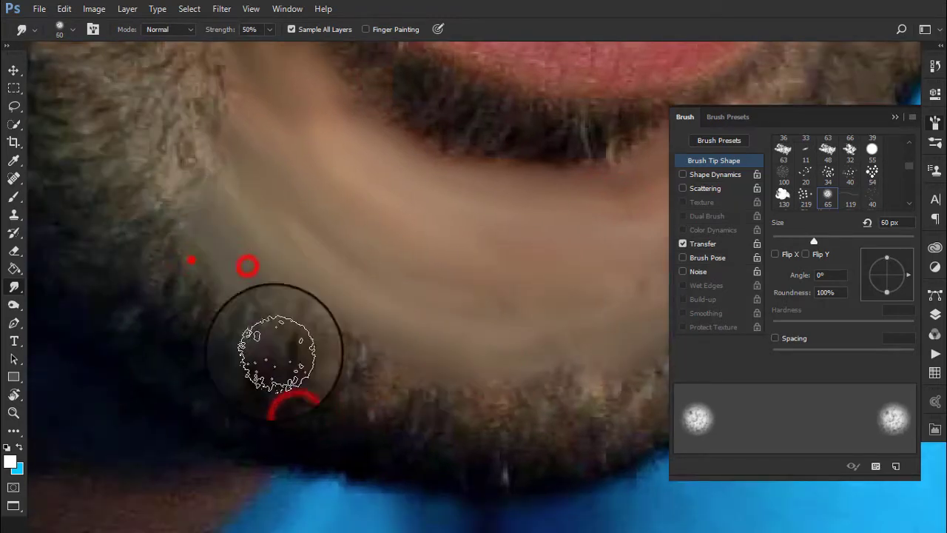
drag(217, 327, 131, 186)
drag(176, 303, 313, 381)
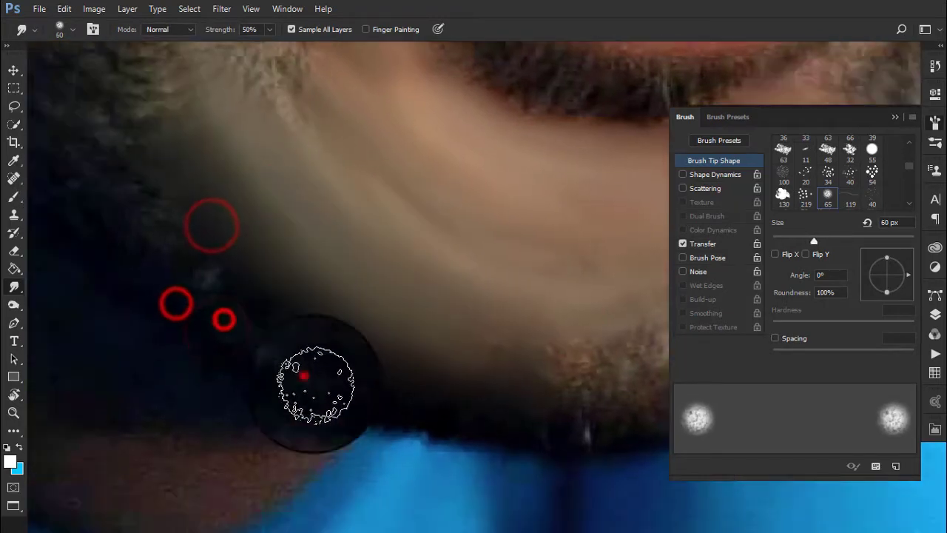
drag(300, 337, 400, 362)
mouse_move(497, 367)
mouse_down()
mouse_move(429, 313)
mouse_move(472, 234)
mouse_move(250, 165)
mouse_up()
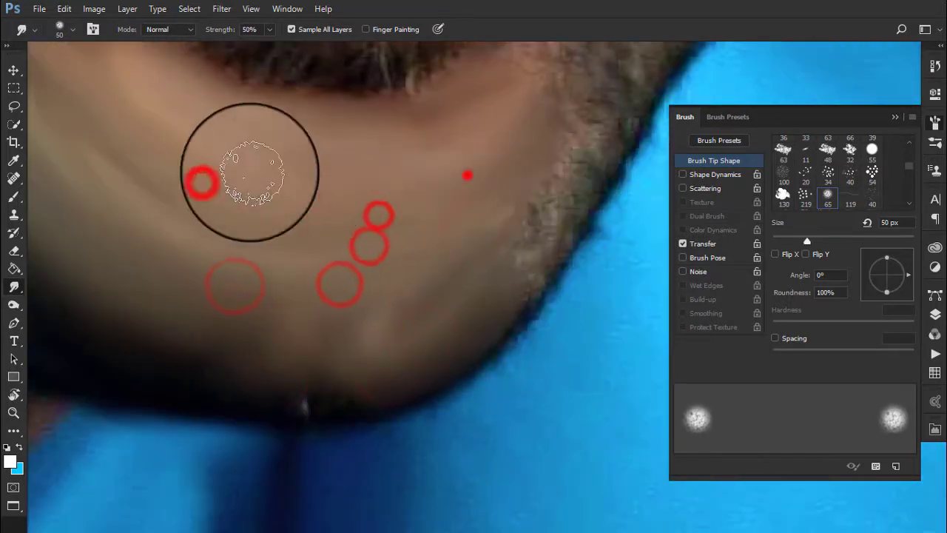
drag(433, 131, 469, 169)
With a smaller brush, blend the chin edge and the beard below and beside the lips.
key(bracketleft)
mouse_move(482, 343)
mouse_down()
mouse_move(543, 229)
mouse_move(546, 271)
mouse_up()
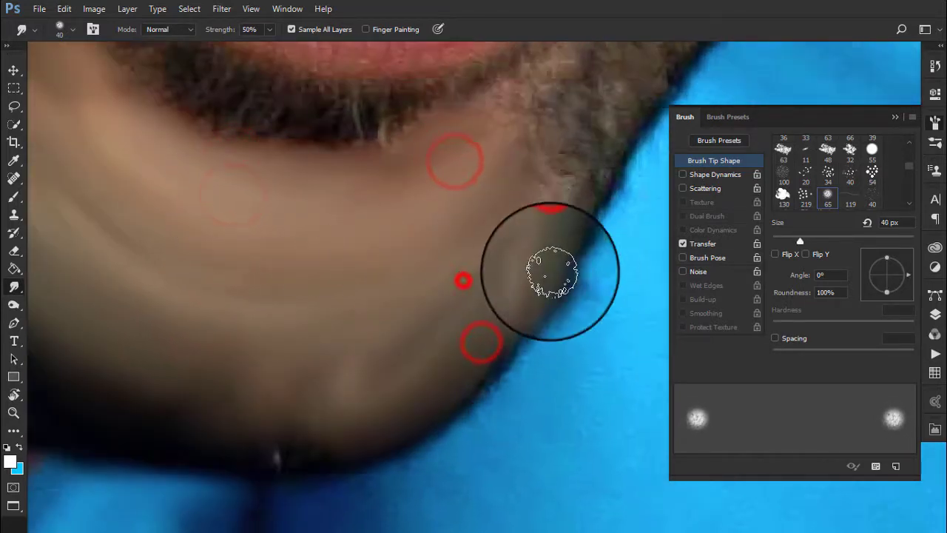
drag(570, 173, 554, 203)
key(bracketleft)
scroll(477, 167, up, 1)
scroll(478, 167, down, 1)
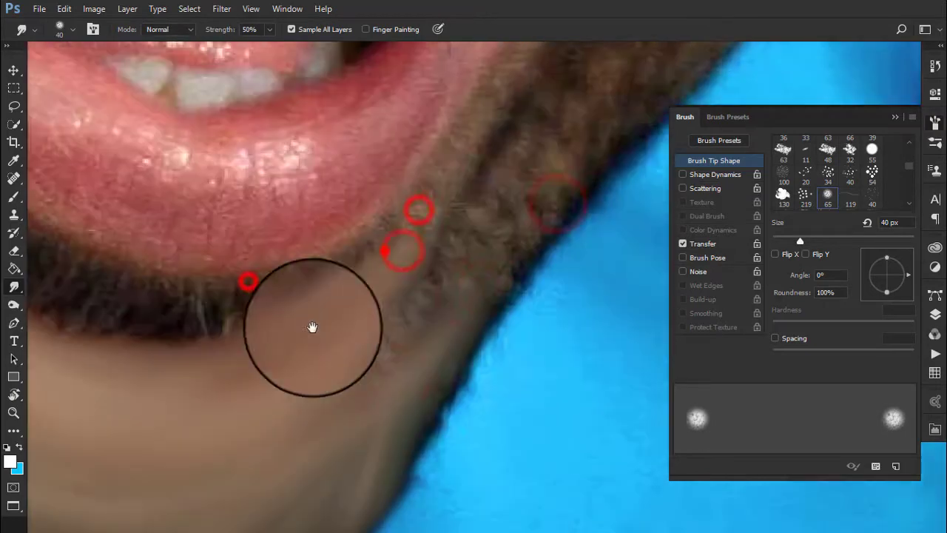
mouse_move(247, 277)
mouse_down()
mouse_move(387, 250)
mouse_move(398, 277)
mouse_up()
key(bracketleft)
mouse_move(482, 207)
mouse_down()
mouse_move(376, 372)
mouse_move(493, 211)
mouse_up()
drag(408, 397, 528, 197)
Resize the brush and smudge the beard along the jaw edge.
key(bracketright)
scroll(528, 197, up, 1)
scroll(248, 499, down, 1)
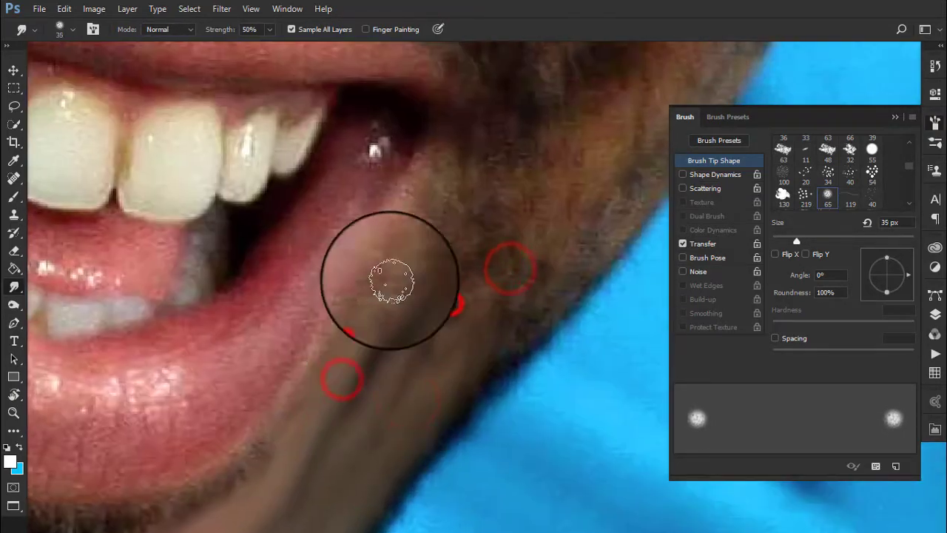
key(bracketleft)
key(bracketright)
scroll(496, 224, down, 1)
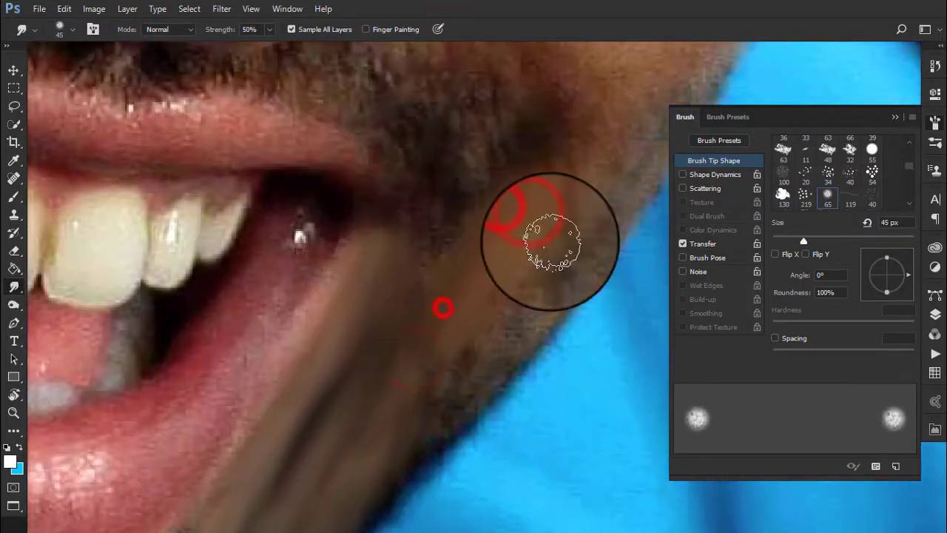
key(bracketleft)
scroll(451, 239, down, 2)
drag(471, 305, 468, 325)
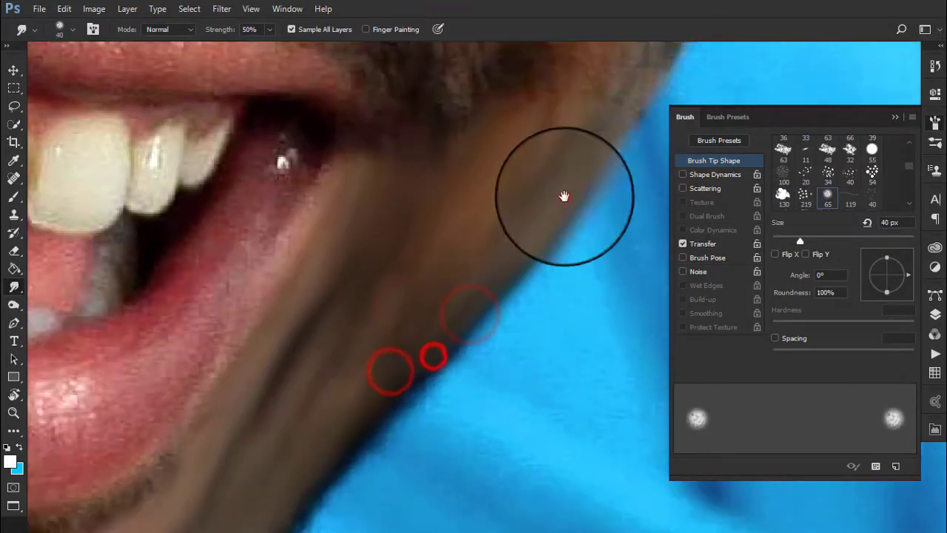
drag(563, 196, 528, 279)
Shrink the brush further and smudge the underside of the chin.
key(bracketleft)
scroll(474, 277, down, 3)
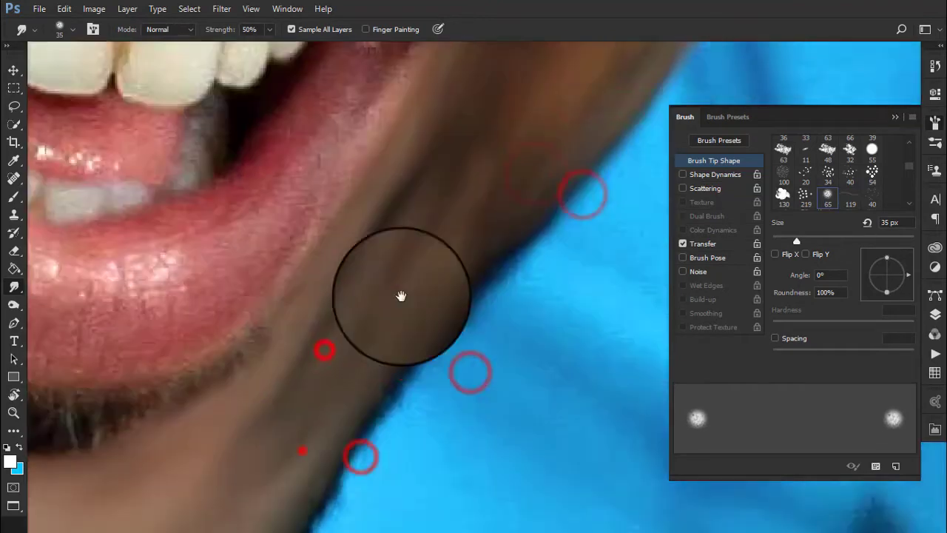
key(bracketleft)
scroll(372, 345, down, 2)
scroll(303, 449, up, 2)
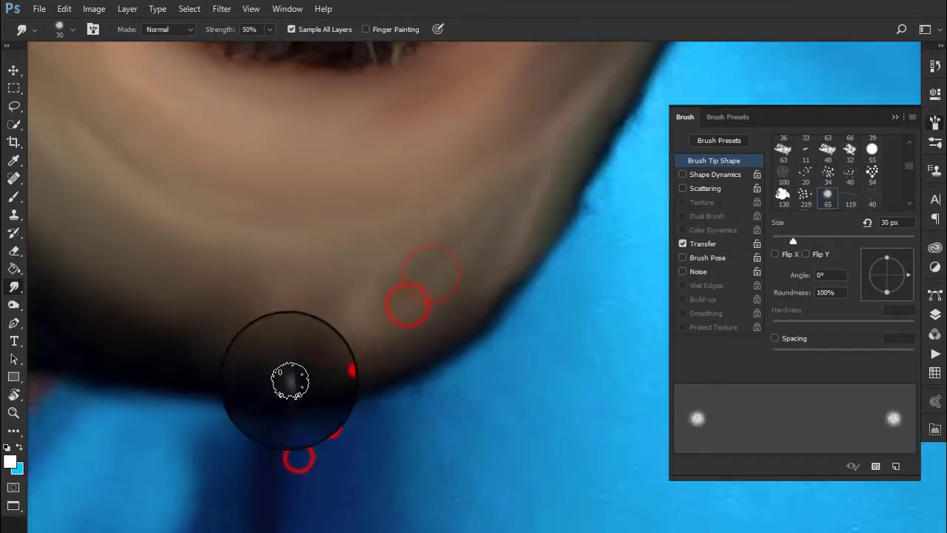
drag(289, 380, 317, 377)
Adjust the smudge brush size, settling at 70 px.
key(bracketright)
scroll(317, 376, up, 2)
scroll(318, 148, up, 3)
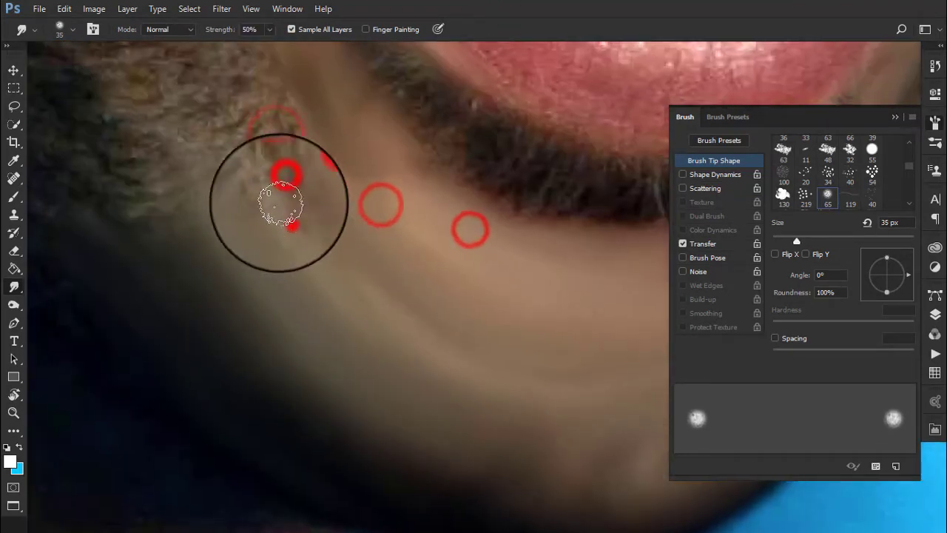
scroll(274, 201, up, 2)
scroll(266, 325, up, 2)
scroll(450, 294, up, 2)
key(bracketright)
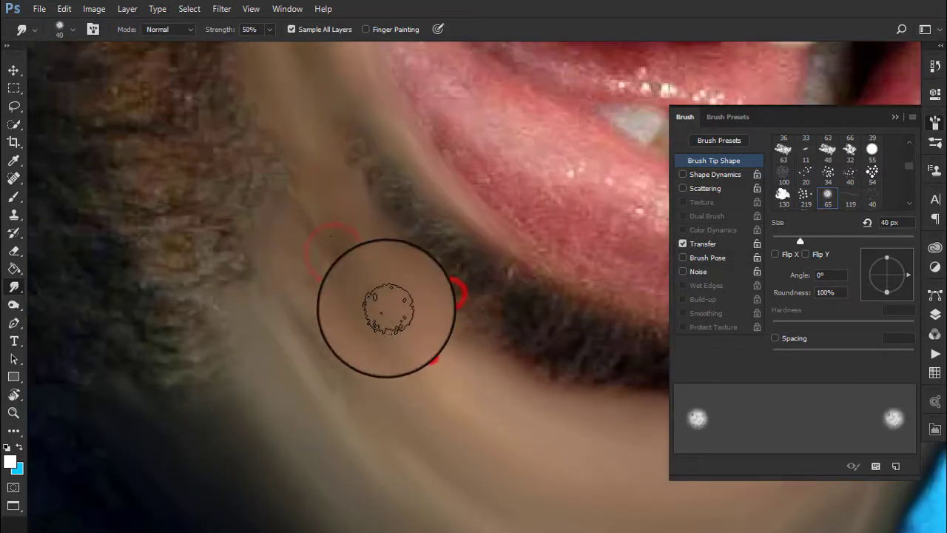
scroll(254, 218, up, 2)
scroll(313, 307, down, 2)
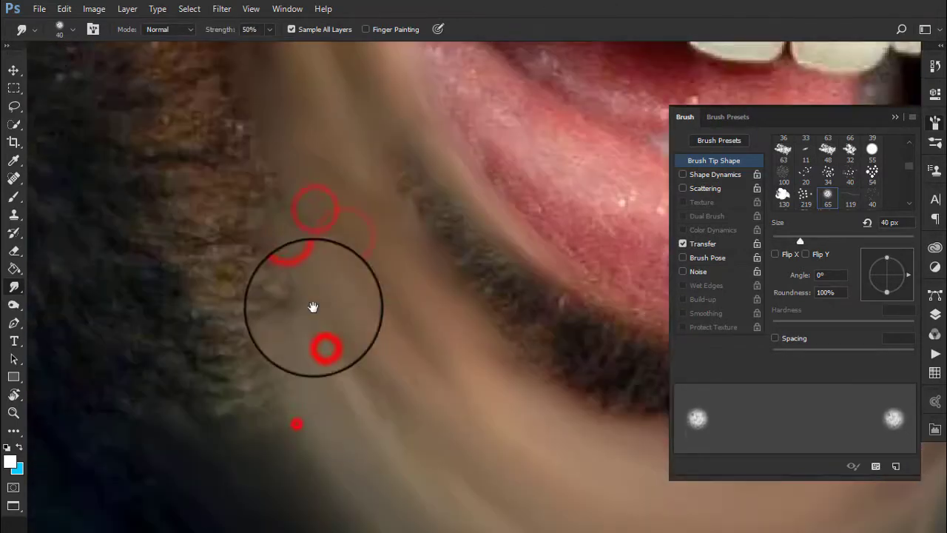
scroll(321, 434, down, 2)
key(bracketright)
scroll(210, 187, down, 1)
scroll(333, 281, up, 2)
key(bracketleft)
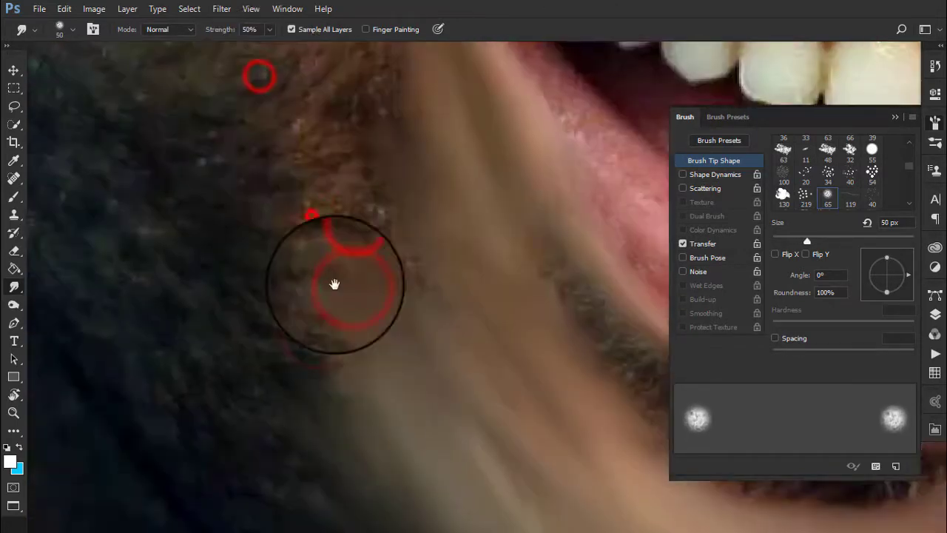
scroll(520, 433, down, 2)
scroll(426, 317, up, 2)
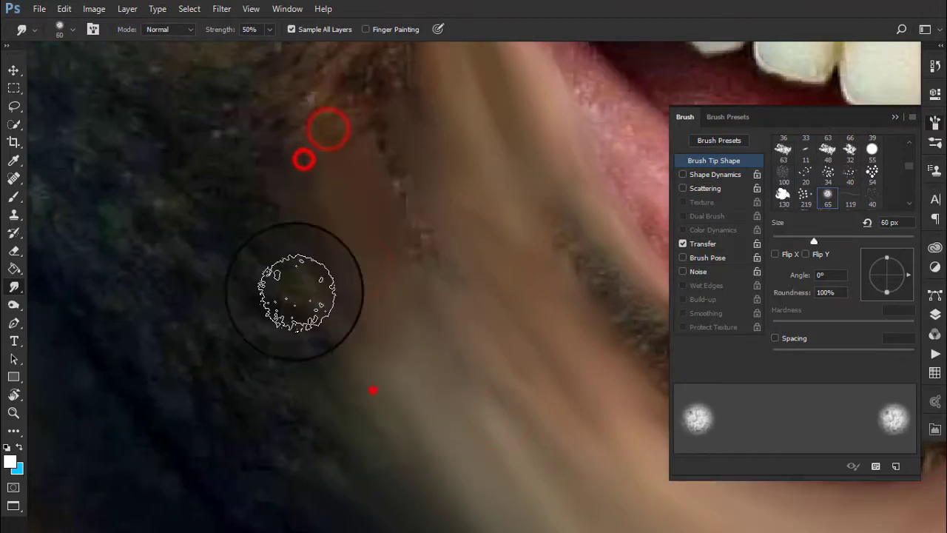
scroll(301, 305, down, 2)
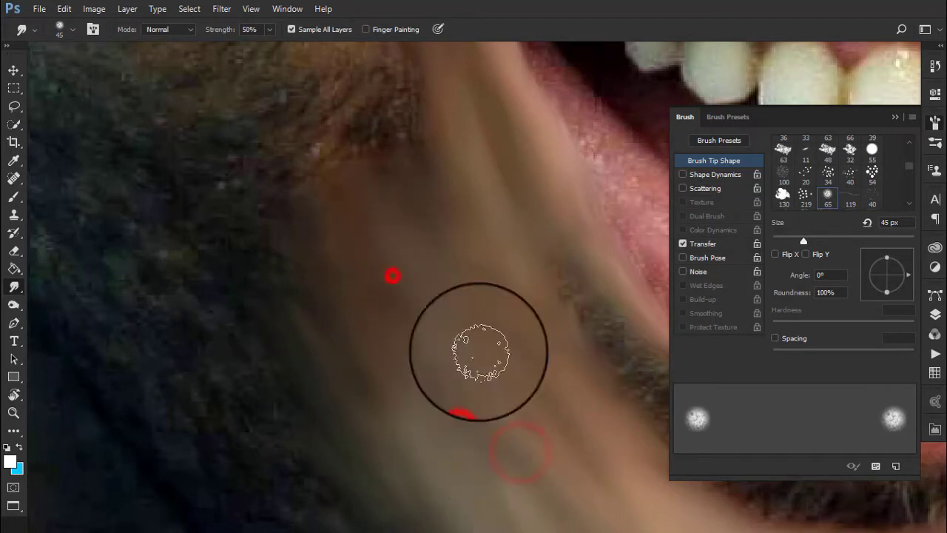
scroll(474, 340, down, 2)
key(bracketleft)
scroll(422, 296, up, 3)
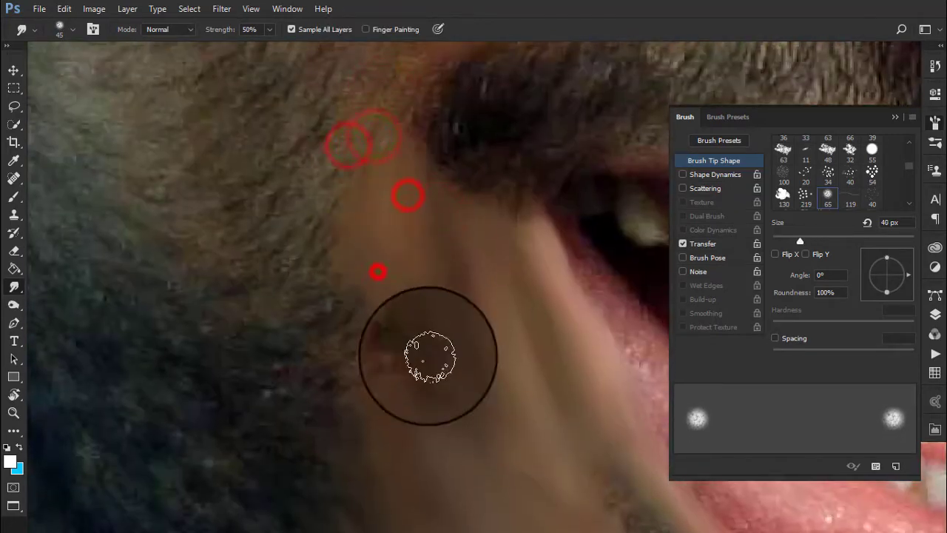
key(bracketright)
key(bracketright)
key(bracketright)
Pan to the darker beard and, at 80 px, smear the jaw beard upward into the skin.
drag(420, 277, 538, 403)
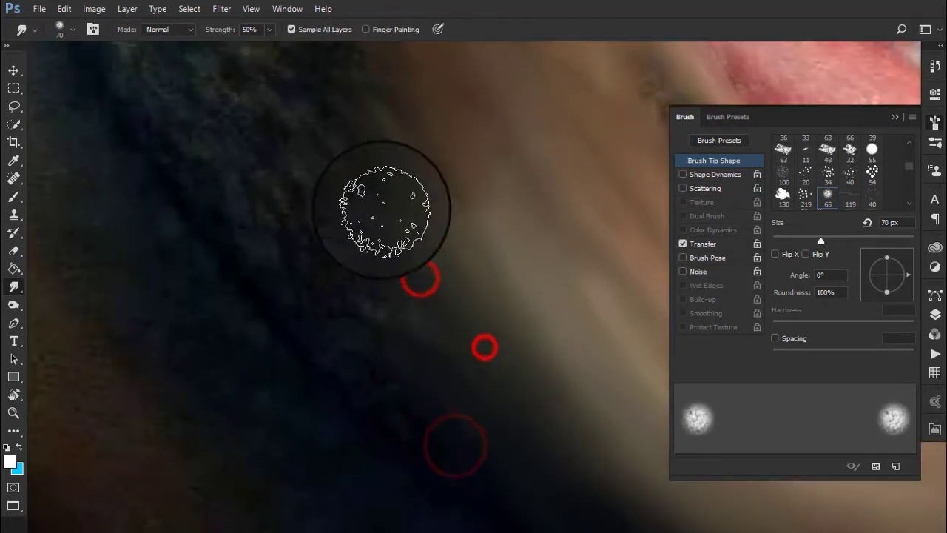
scroll(382, 209, down, 3)
scroll(461, 190, down, 2)
scroll(407, 212, up, 5)
key(bracketright)
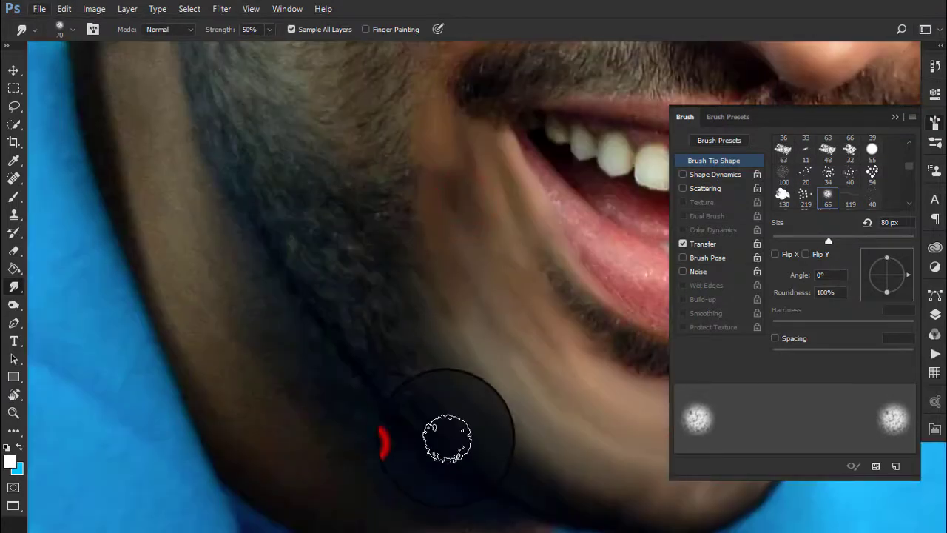
scroll(412, 332, up, 2)
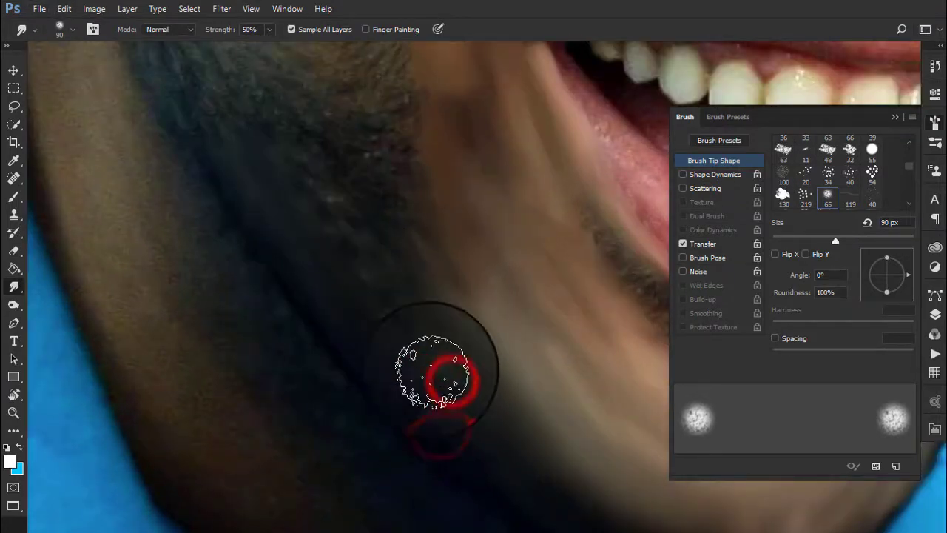
key(bracketleft)
scroll(253, 190, down, 1)
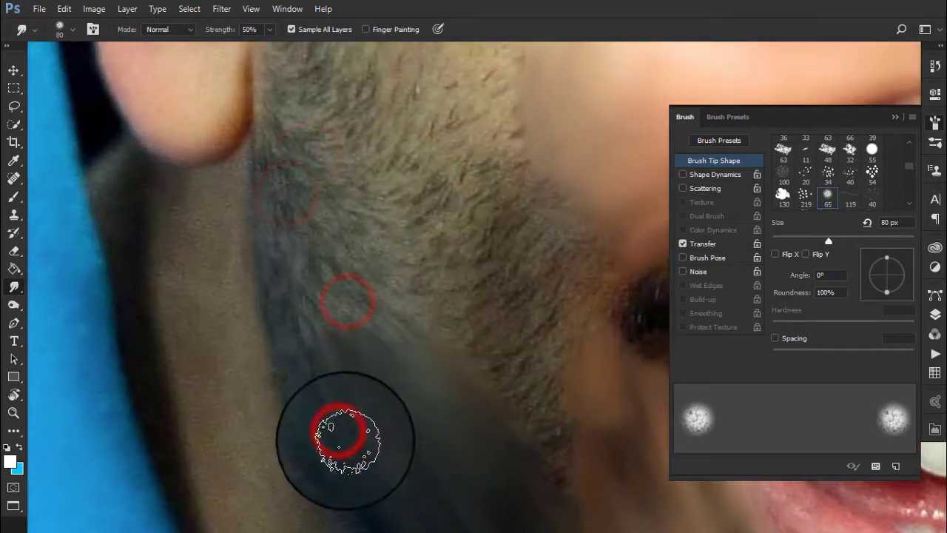
mouse_move(338, 423)
mouse_down()
mouse_move(359, 360)
mouse_move(312, 320)
mouse_up()
Smooth the skin near the mouth corner with a 50 px brush.
key(bracketright)
key(bracketright)
scroll(534, 378, down, 3)
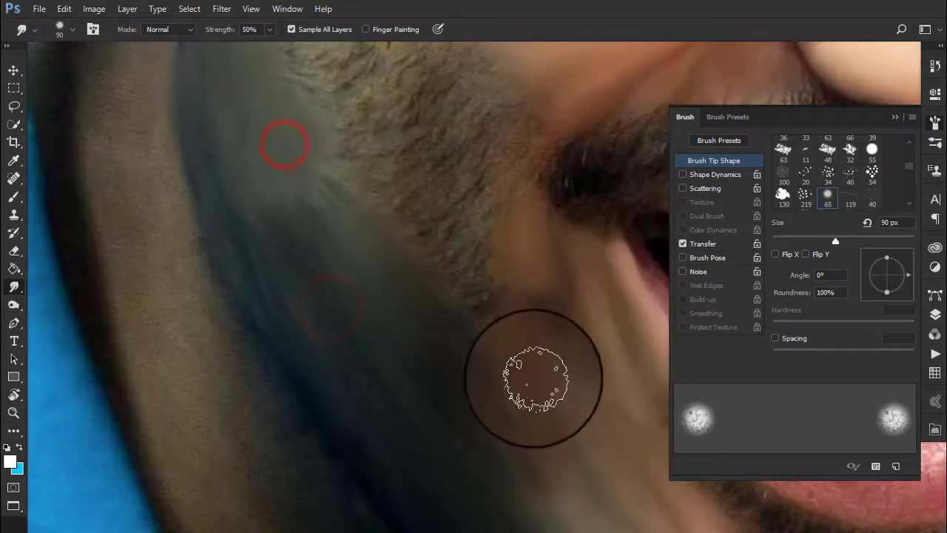
key(bracketleft)
key(bracketleft)
scroll(490, 274, up, 1)
scroll(517, 361, up, 1)
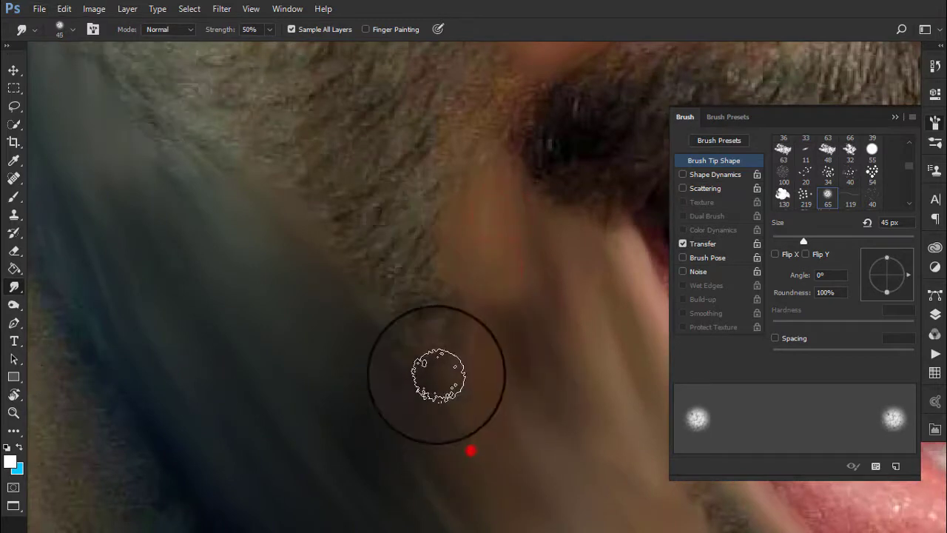
drag(437, 375, 437, 363)
At 80 px, blend the beard edge and stubble into the cheek skin.
key(bracketright)
key(bracketright)
scroll(444, 222, down, 1)
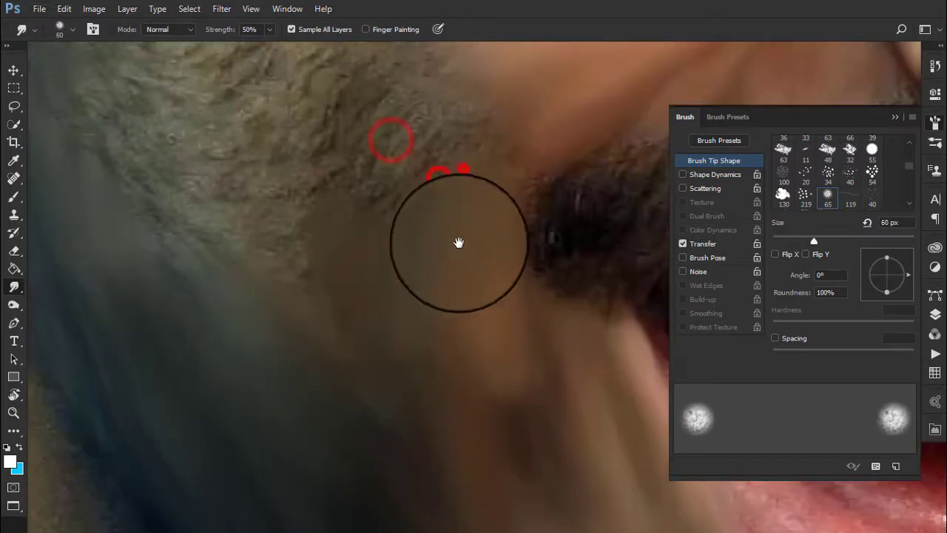
scroll(463, 139, down, 1)
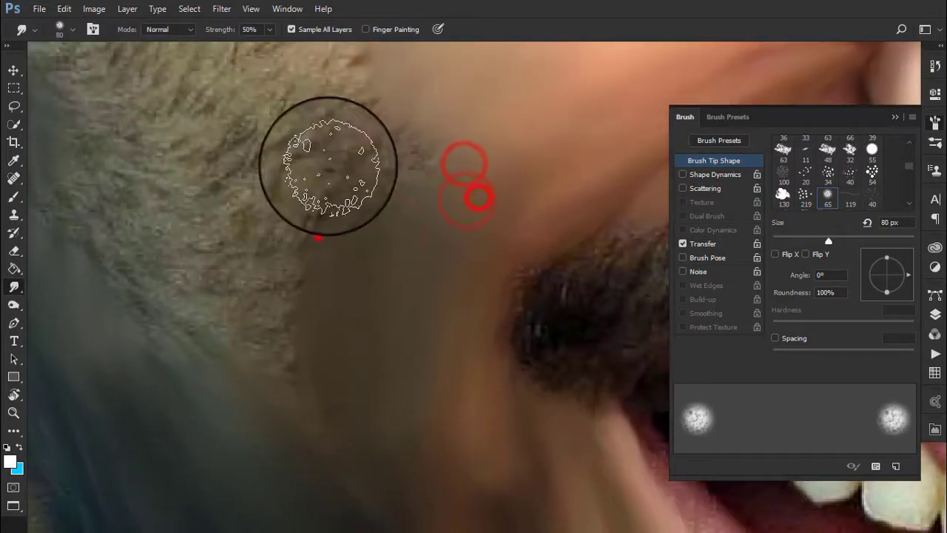
key(bracketright)
drag(286, 350, 283, 300)
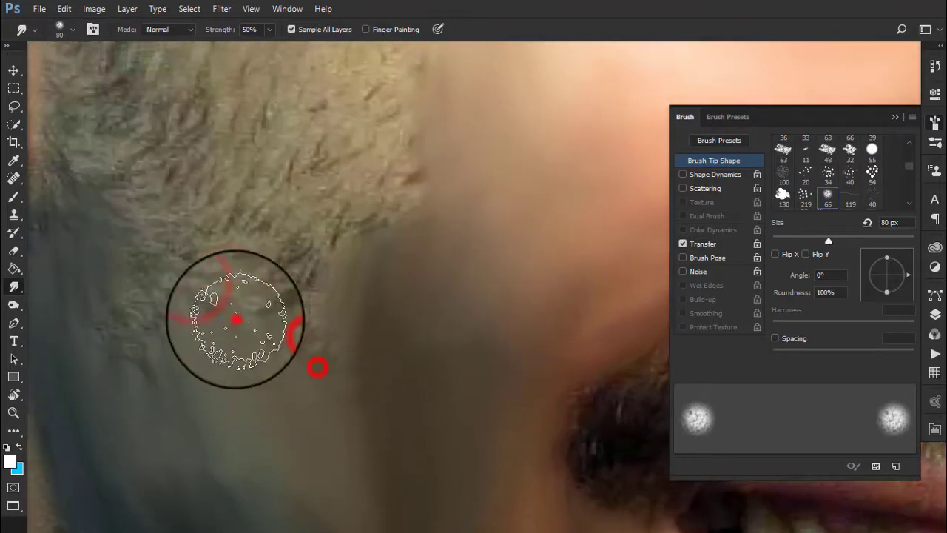
scroll(283, 300, up, 1)
drag(122, 229, 274, 322)
Smudge the cheek stubble by the ear and the neck skin below it at 90 px.
scroll(332, 213, down, 2)
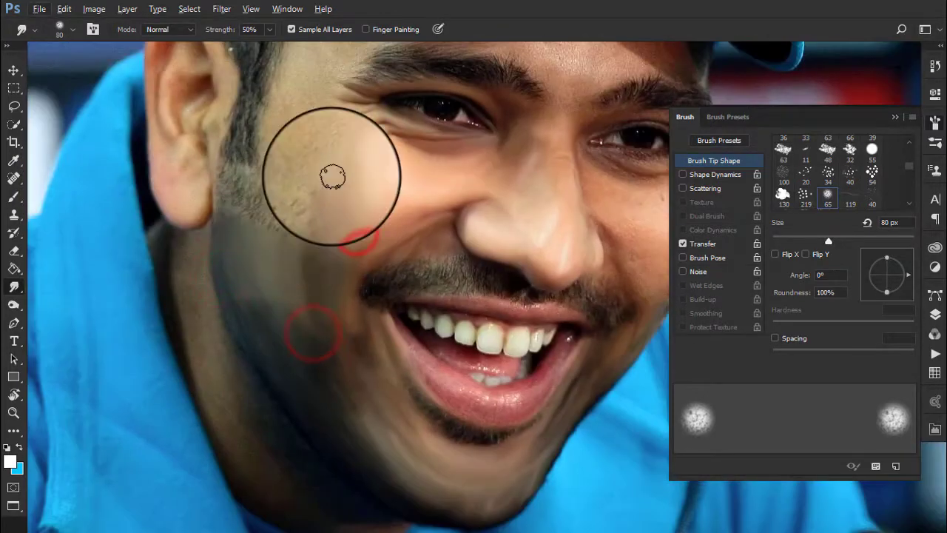
scroll(333, 175, up, 2)
scroll(244, 217, up, 1)
click(259, 217)
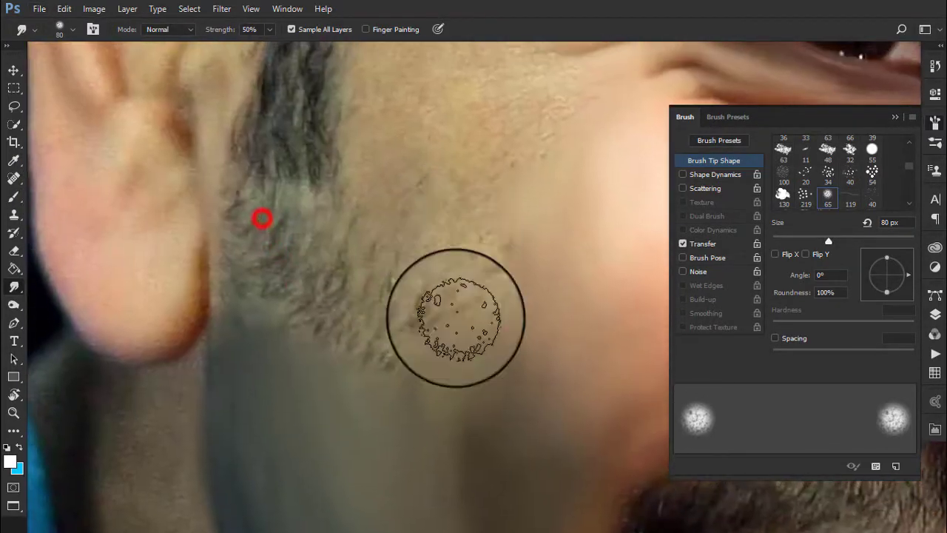
click(429, 311)
click(337, 329)
key(bracketright)
drag(283, 227, 307, 279)
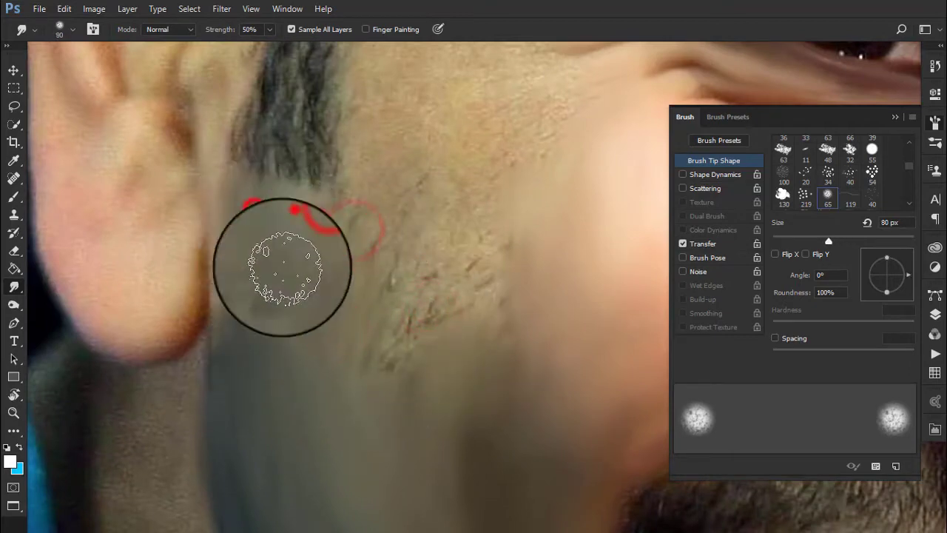
click(417, 334)
click(454, 230)
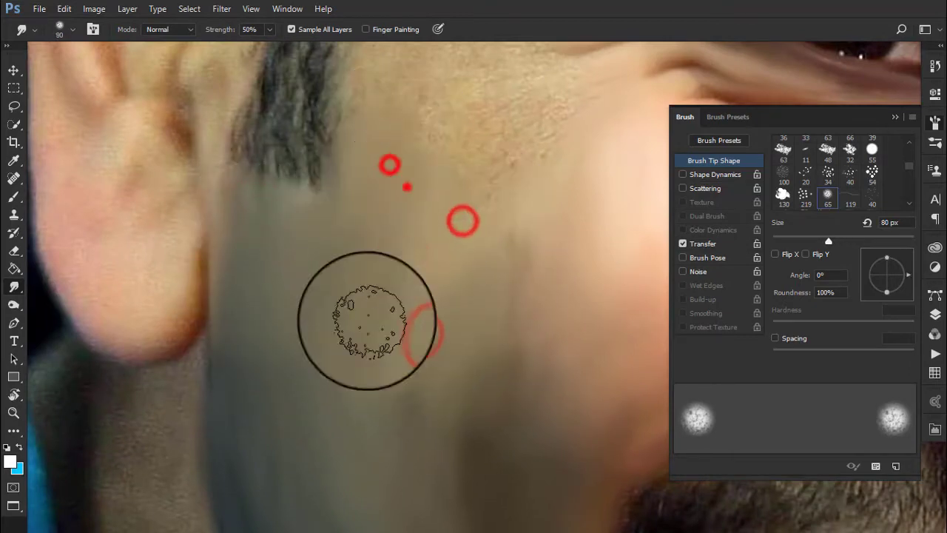
At 70 px, smooth the dark neck shadow down toward the shoulder.
scroll(363, 241, down, 3)
scroll(306, 476, down, 2)
key(bracketleft)
key(bracketleft)
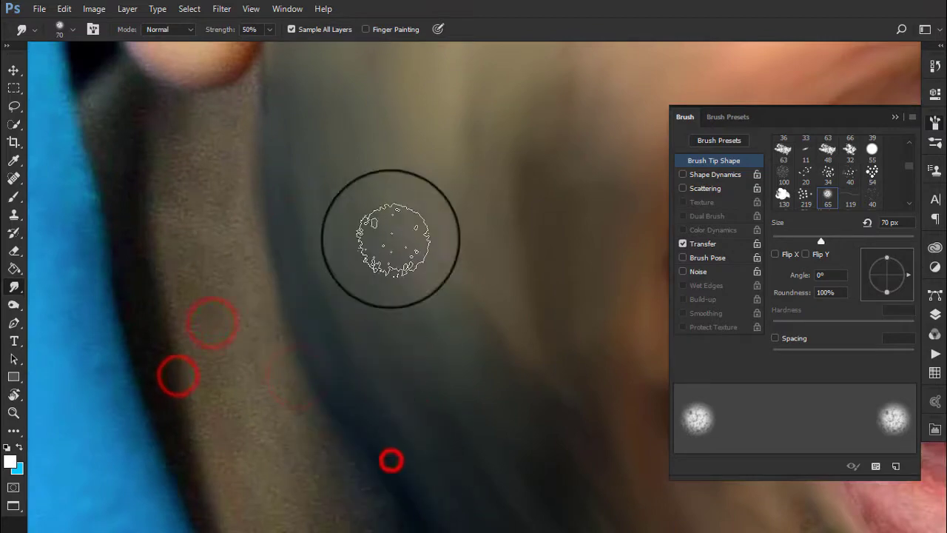
drag(396, 234, 528, 444)
scroll(513, 395, up, 2)
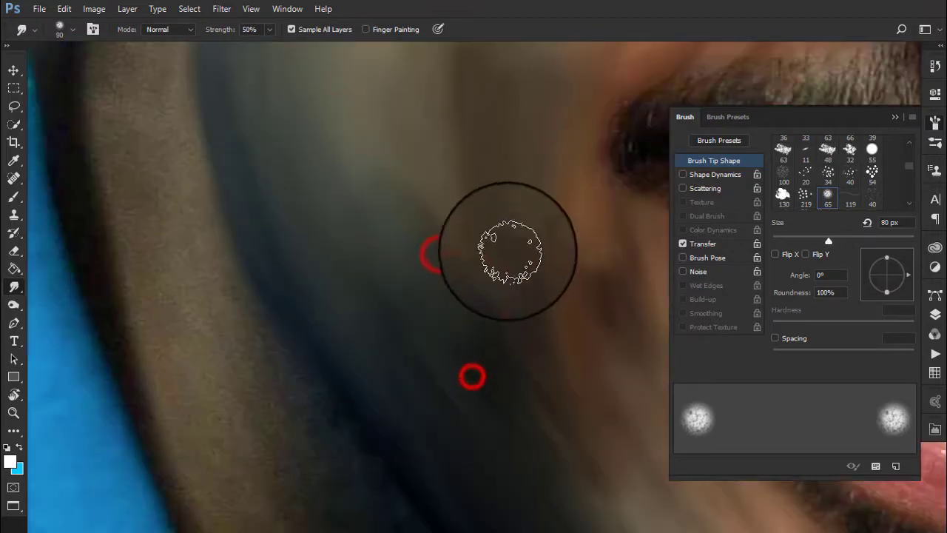
key(bracketleft)
key(bracketleft)
scroll(327, 144, up, 3)
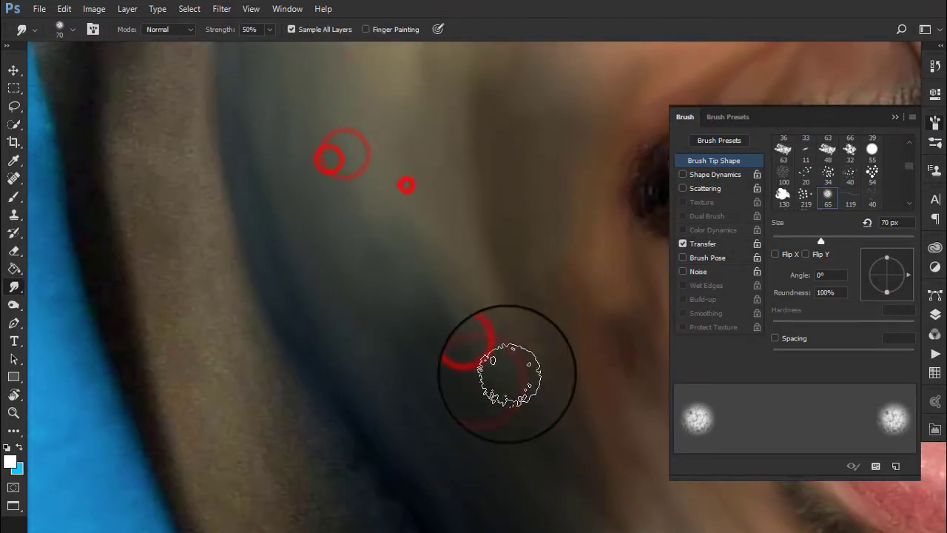
scroll(398, 254, down, 3)
click(340, 208)
Turn on brush spacing at 194% and set the brush to 80 px.
key(bracketleft)
scroll(518, 414, up, 3)
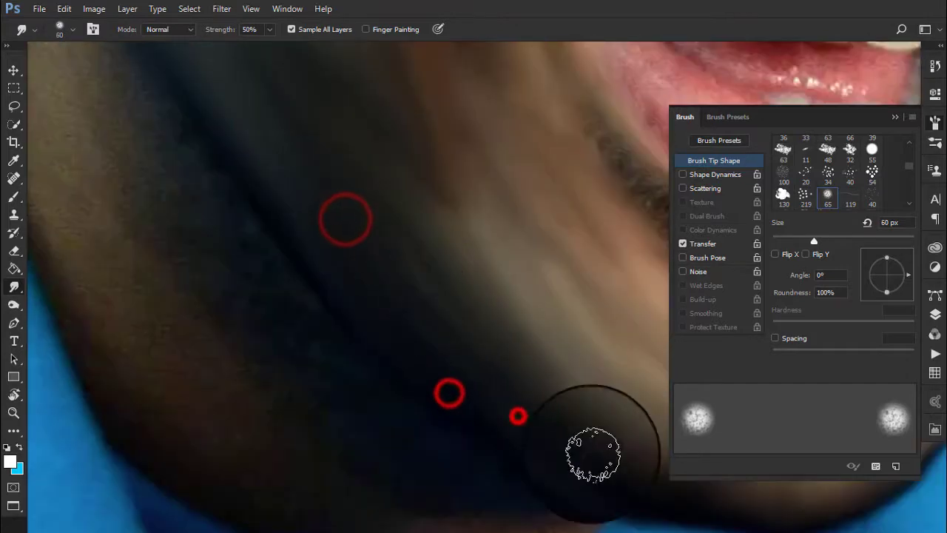
scroll(444, 333, up, 2)
key(bracketleft)
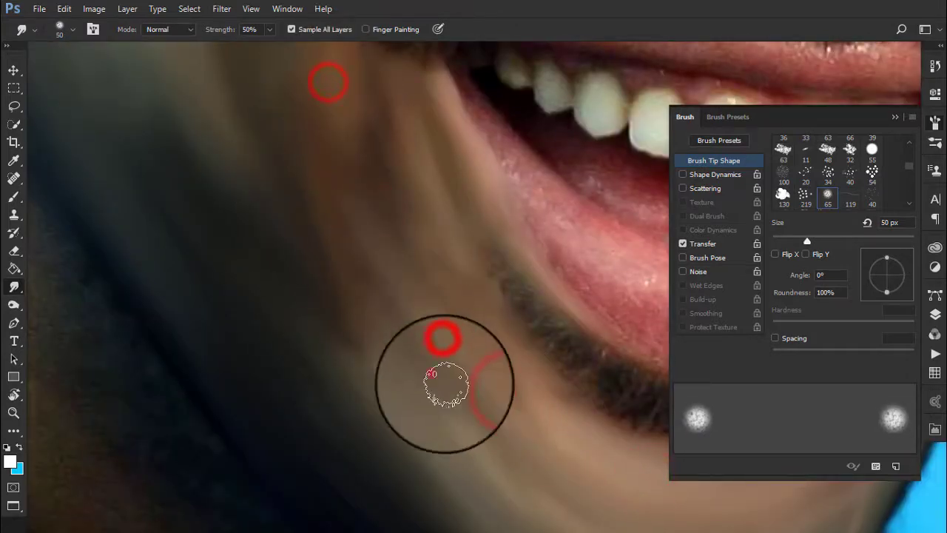
click(775, 339)
key(bracketright)
key(bracketright)
key(bracketright)
scroll(481, 281, up, 3)
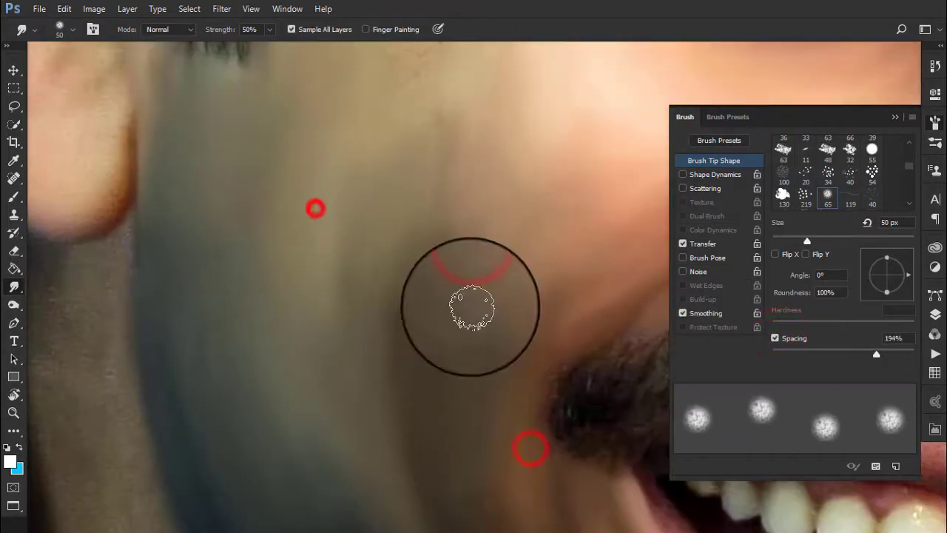
Smudge the cheek below the eye toward the temple and the skin beside the eye creases.
scroll(469, 300, up, 3)
click(449, 184)
scroll(567, 211, up, 3)
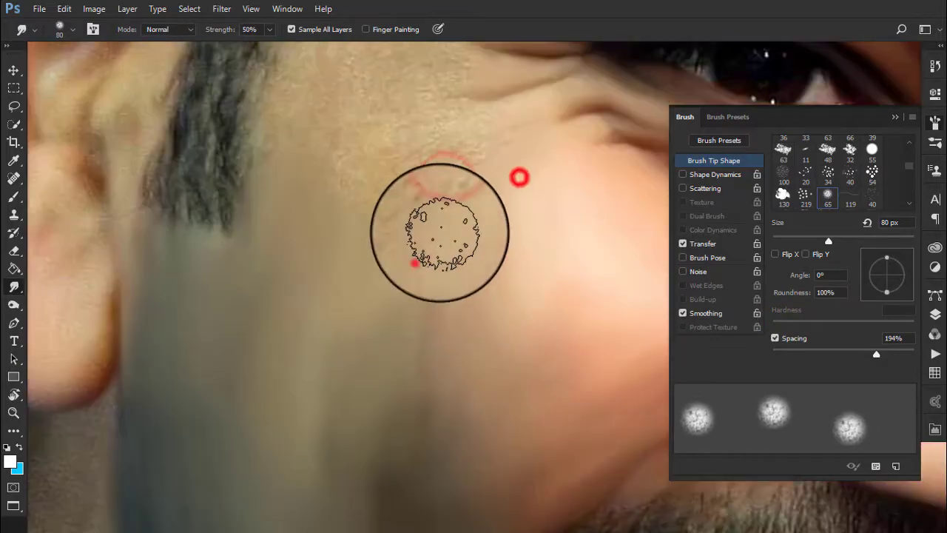
scroll(433, 226, down, 2)
drag(300, 100, 341, 114)
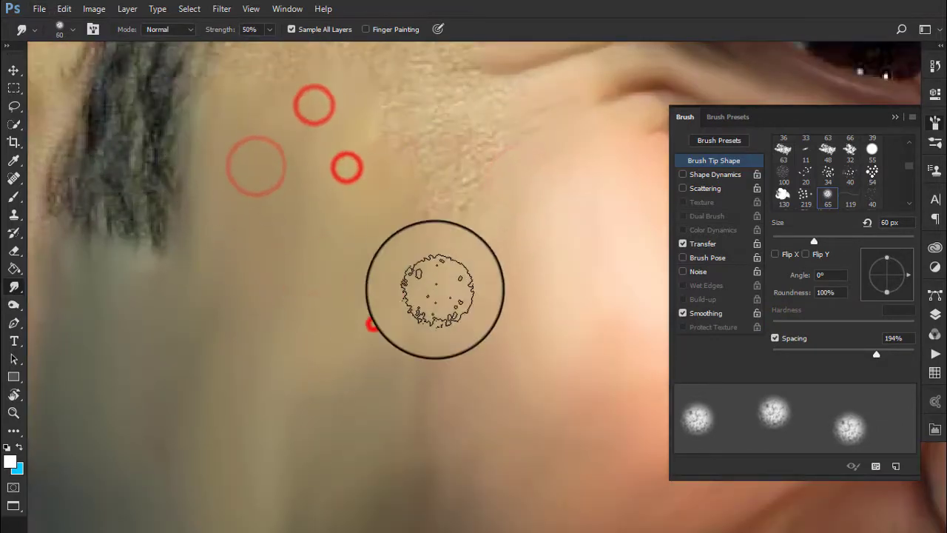
scroll(443, 132, up, 3)
key(bracketleft)
key(bracketleft)
click(535, 239)
drag(353, 210, 349, 224)
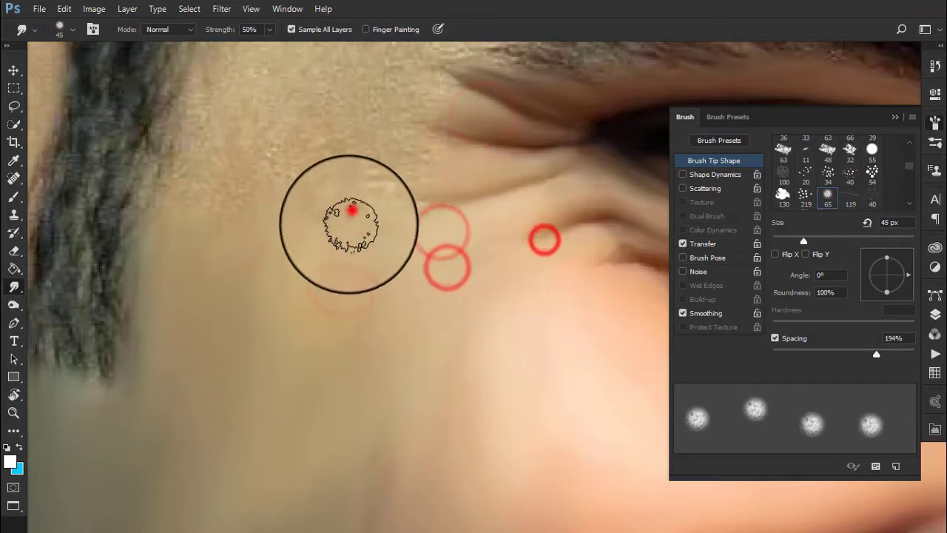
At 60–80 px, smooth and blend the temple skin next to the sideburn.
key(bracketright)
key(bracketright)
scroll(276, 259, up, 2)
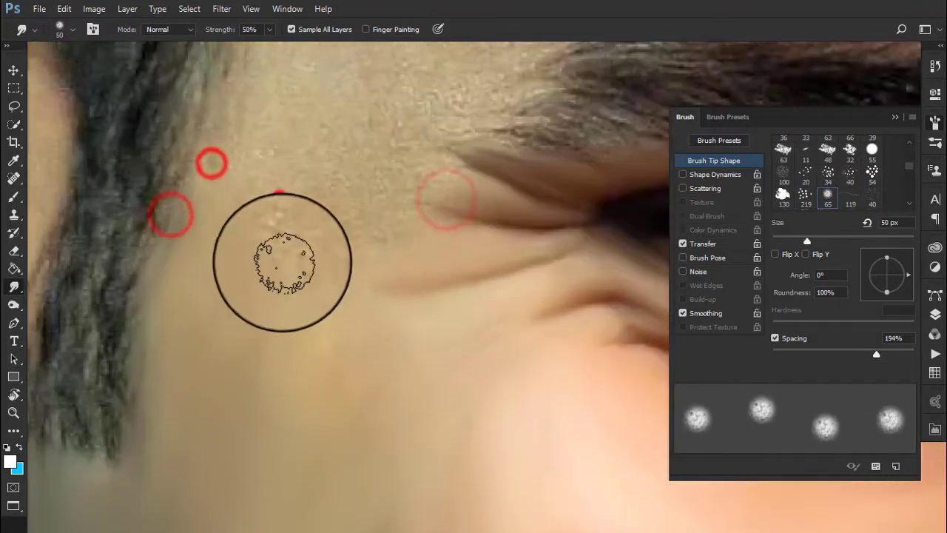
drag(397, 214, 449, 111)
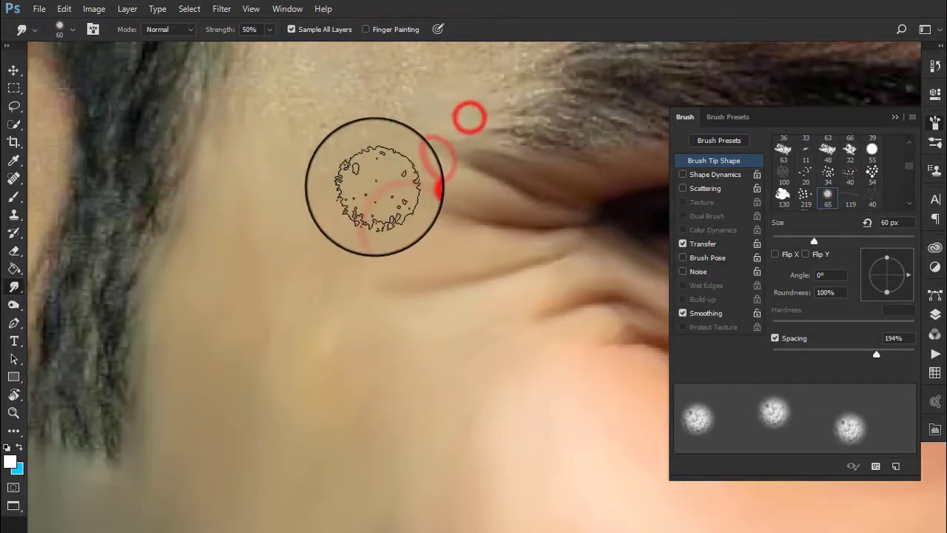
drag(372, 170, 345, 349)
key(bracketright)
key(bracketright)
scroll(312, 215, up, 3)
drag(312, 215, 408, 218)
drag(444, 256, 392, 120)
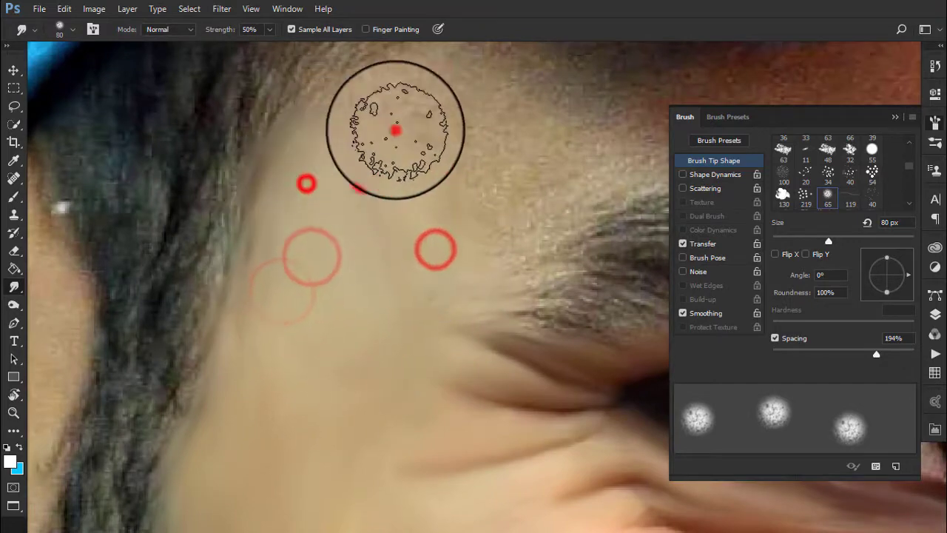
drag(307, 182, 288, 321)
scroll(400, 317, up, 3)
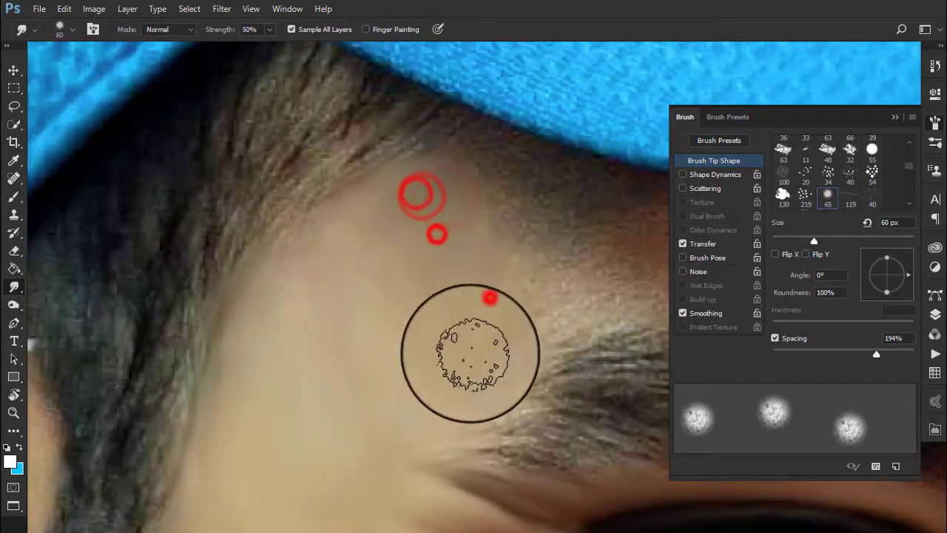
At 45 px, smooth the skin just under the cap's brim downward.
key(bracketleft)
scroll(470, 353, up, 3)
drag(392, 307, 486, 281)
drag(332, 242, 418, 325)
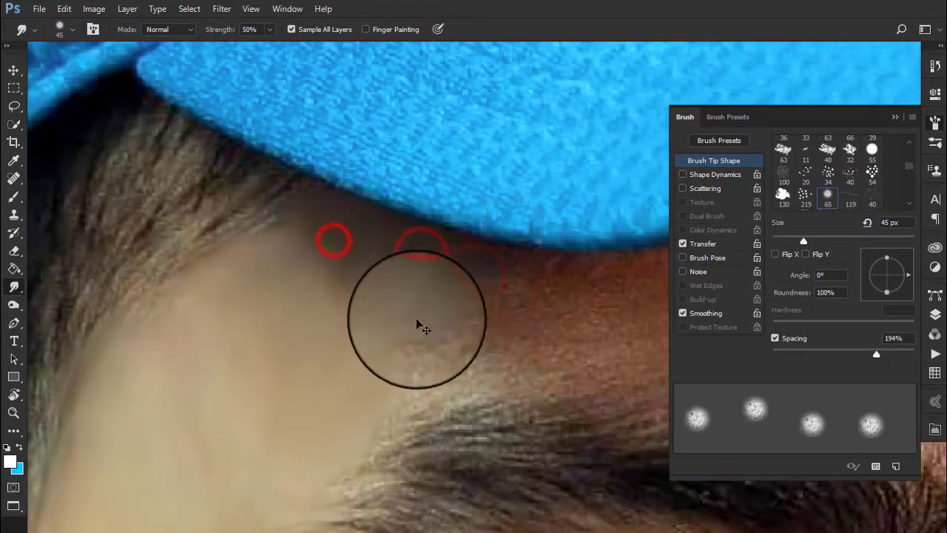
Lower brush spacing to 64% and smooth the forehead skin under the cap.
key(bracketright)
drag(876, 354, 816, 353)
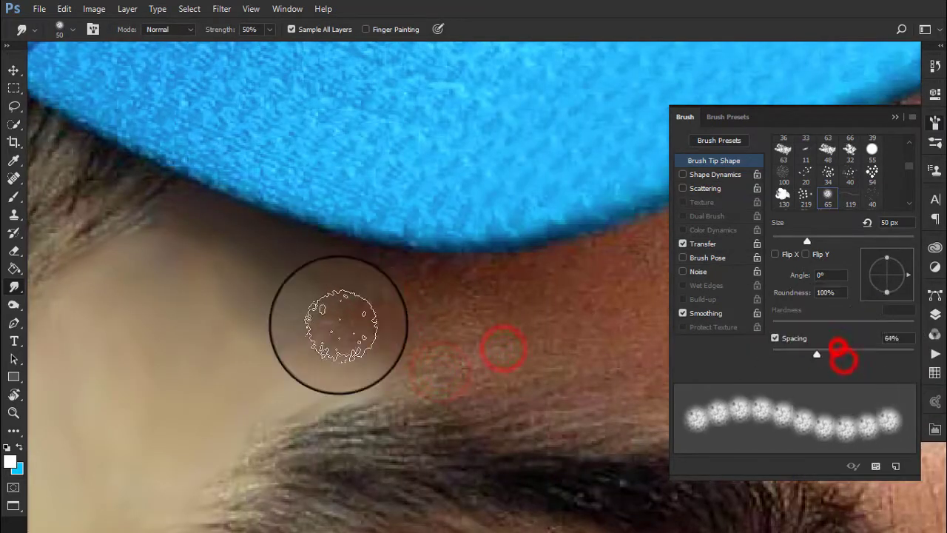
drag(333, 322, 407, 304)
drag(338, 320, 460, 348)
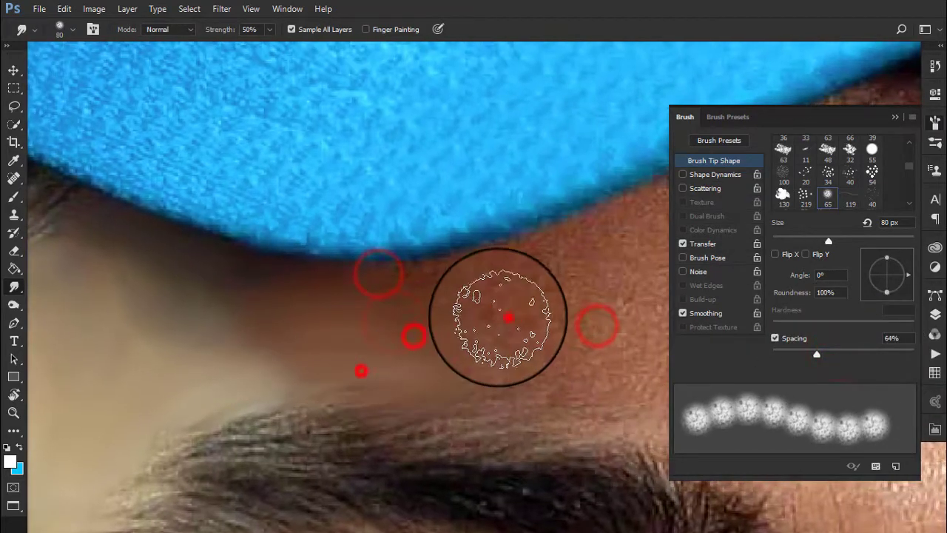
key(bracketleft)
key(bracketleft)
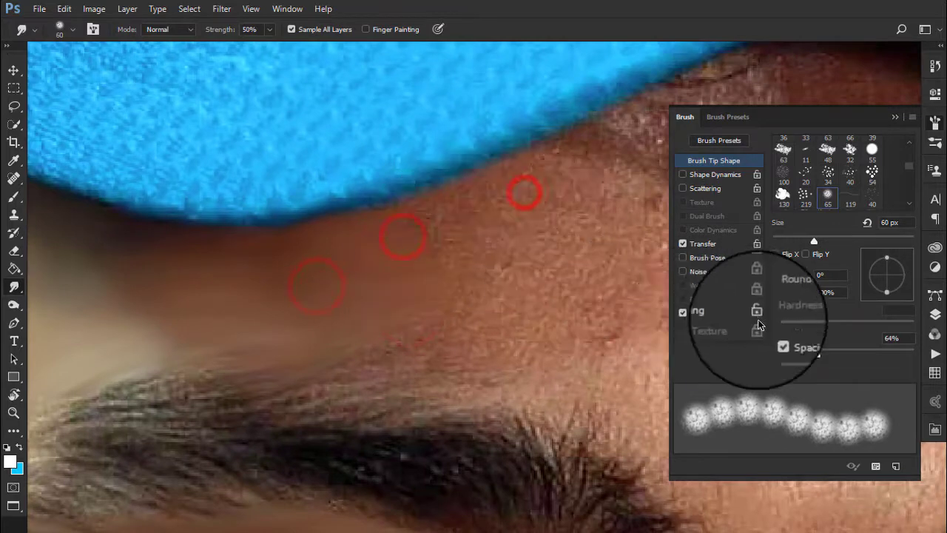
Turn off smudge brush spacing and resize the brush to roughly 50–70 px.
click(775, 338)
key(bracketright)
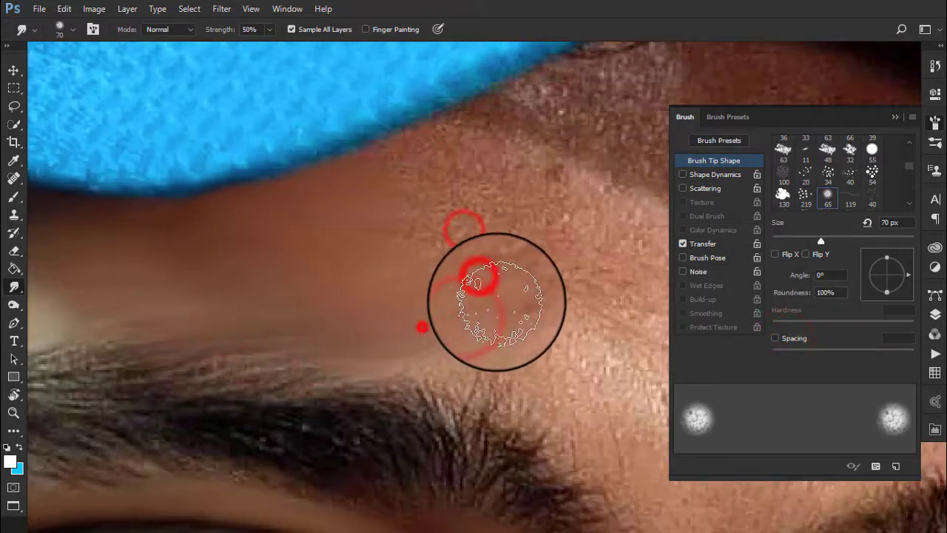
key(bracketleft)
key(bracketleft)
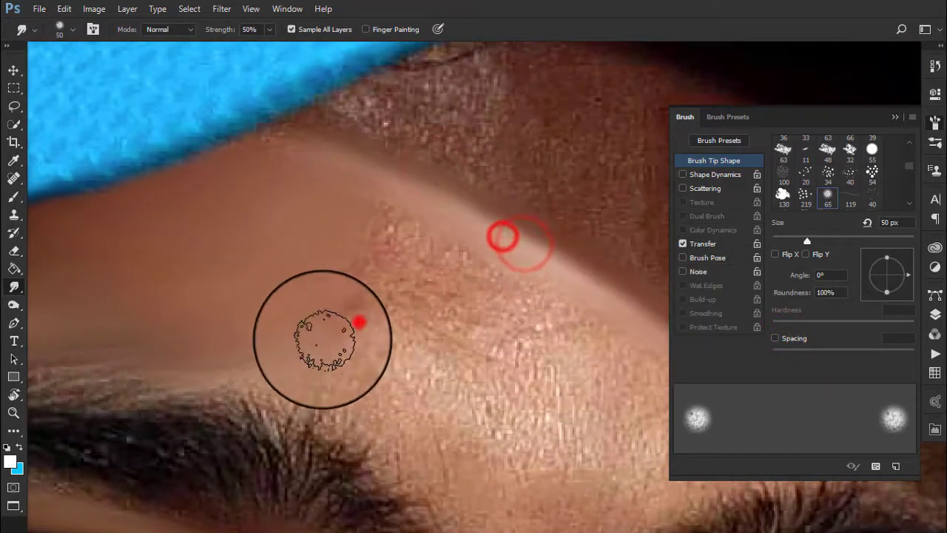
key(bracketright)
key(bracketright)
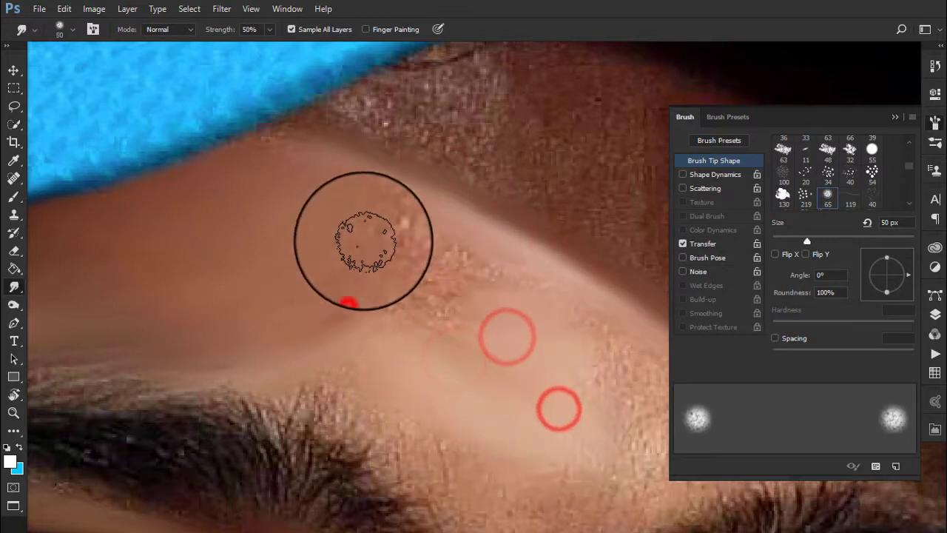
Smudge the brow skin above the eyebrow smooth with a 40 px brush.
click(498, 289)
click(296, 170)
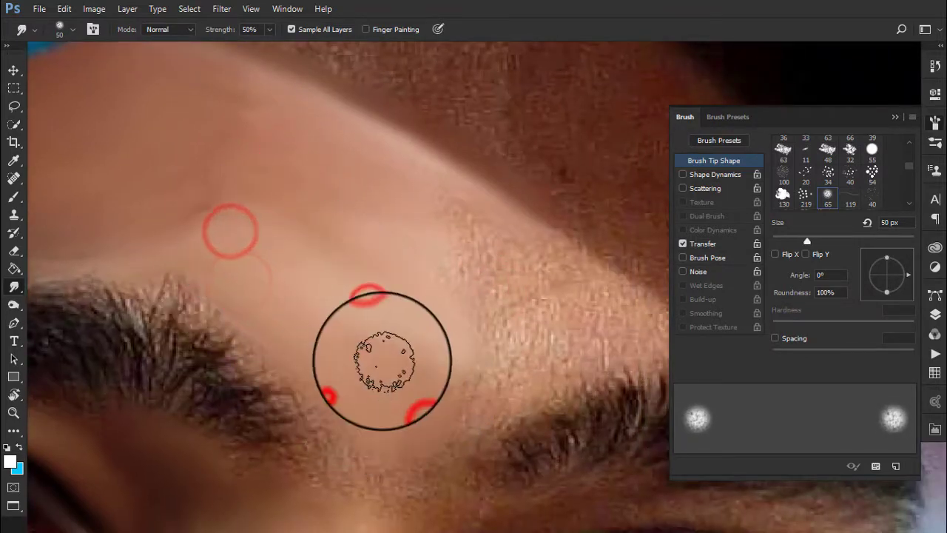
click(344, 385)
key(bracketleft)
click(343, 293)
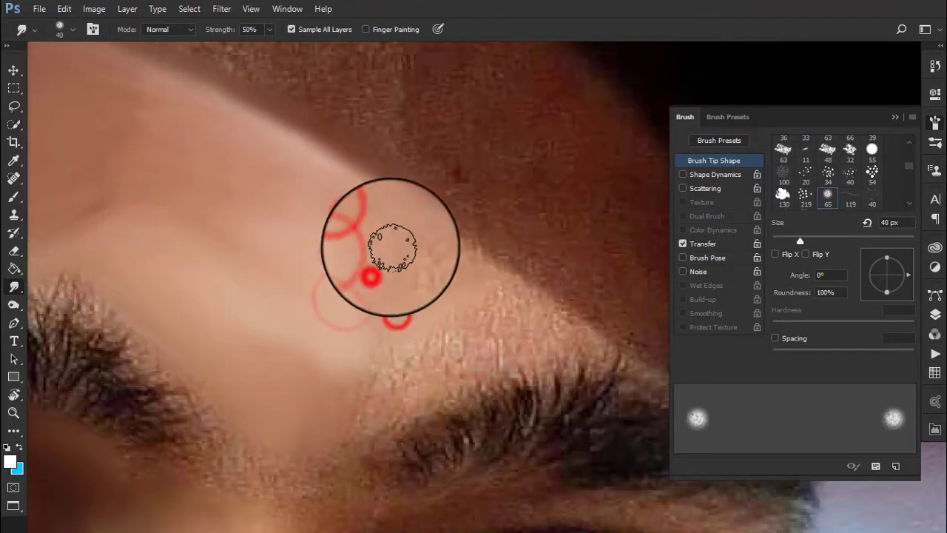
click(382, 371)
click(383, 375)
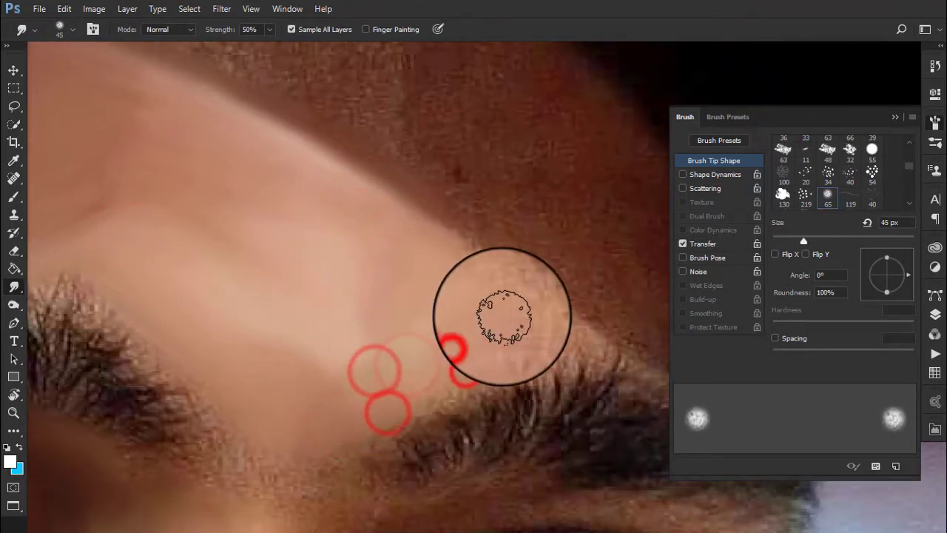
drag(383, 378, 367, 286)
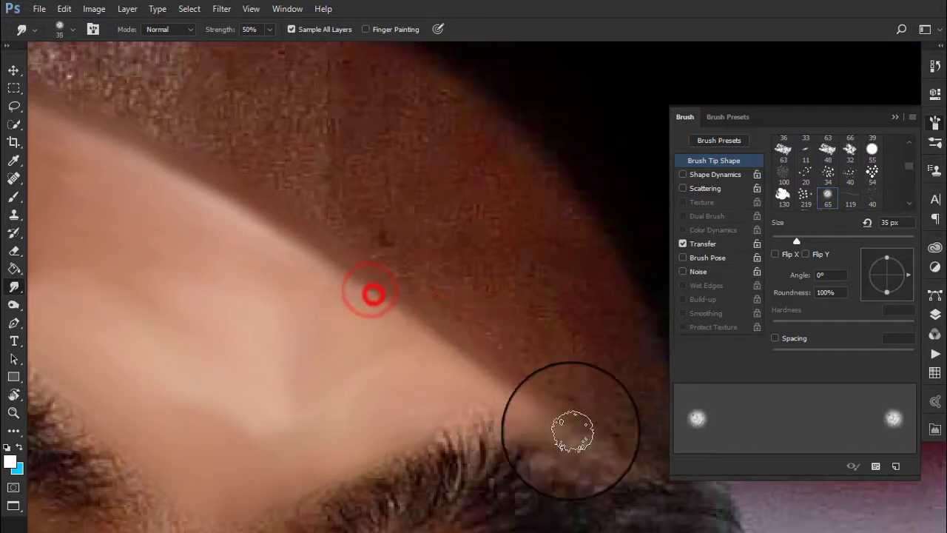
Smear the forehead skin below the cap smooth with a 50–60 px brush, removing the speckled streak.
key(bracketright)
key(bracketright)
key(bracketright)
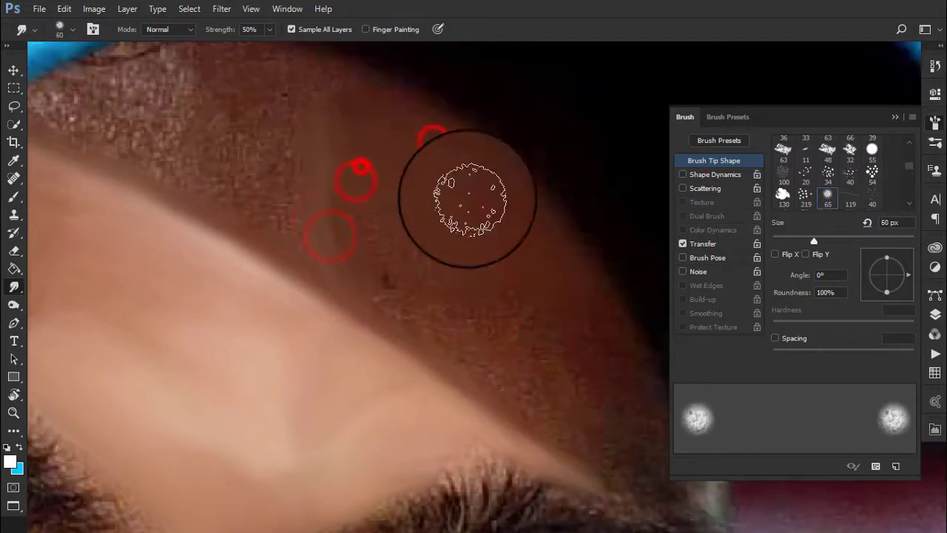
drag(516, 377, 411, 271)
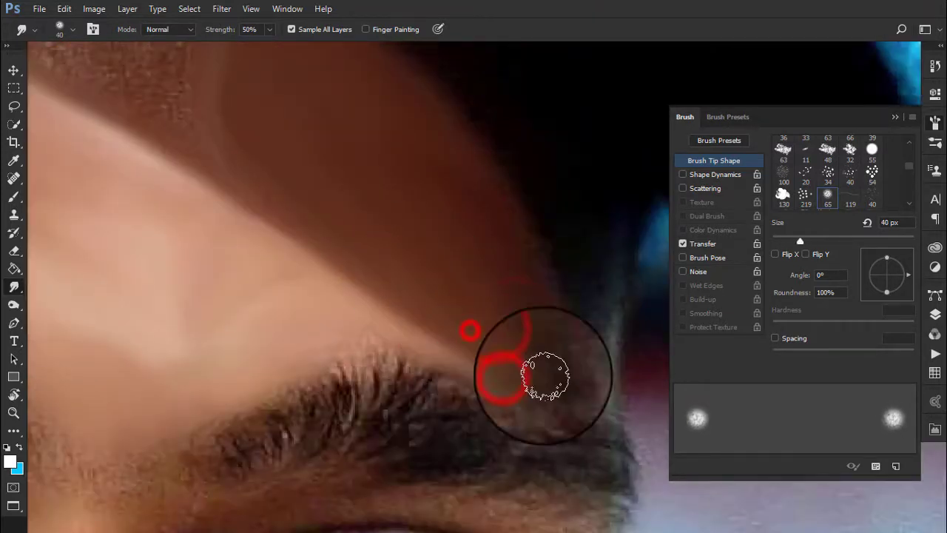
mouse_move(491, 249)
mouse_down()
mouse_move(364, 318)
mouse_move(277, 249)
mouse_move(222, 254)
mouse_move(148, 285)
mouse_move(180, 237)
mouse_move(238, 348)
mouse_move(133, 320)
mouse_up()
key(bracketright)
drag(291, 349, 308, 250)
key(bracketright)
drag(348, 287, 340, 378)
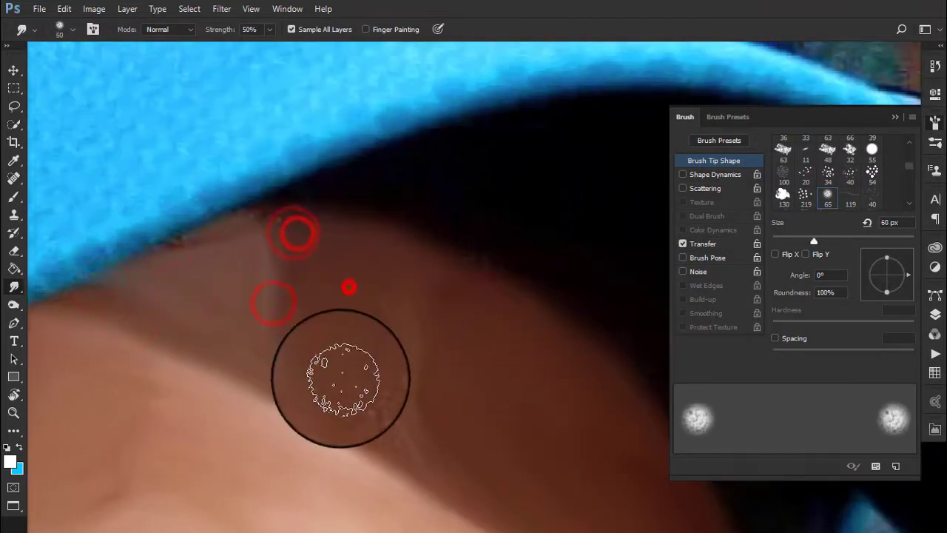
key(ctrl+minus)
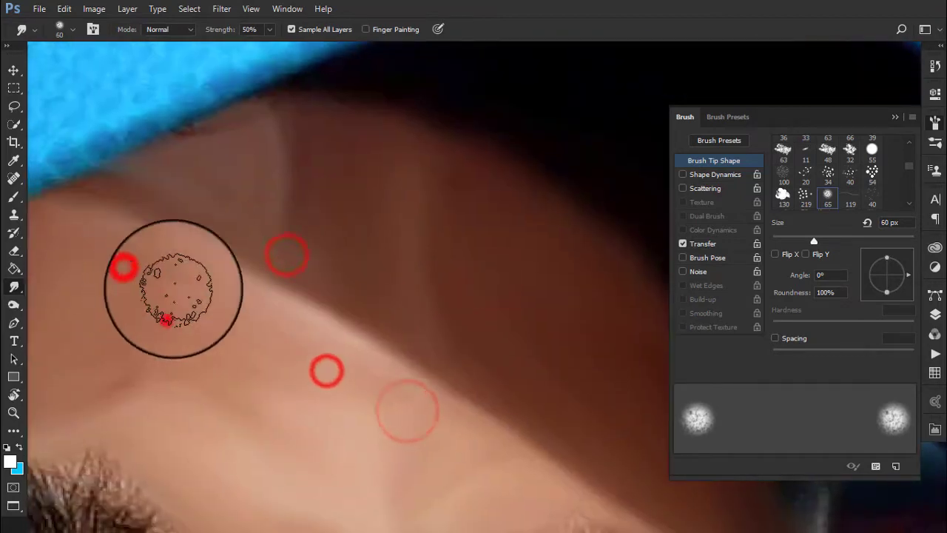
key(ctrl+minus)
key(ctrl+minus)
Zoom in, set brush spacing to 153%, and smudge the cheek beside the nose smooth.
key(ctrl+plus)
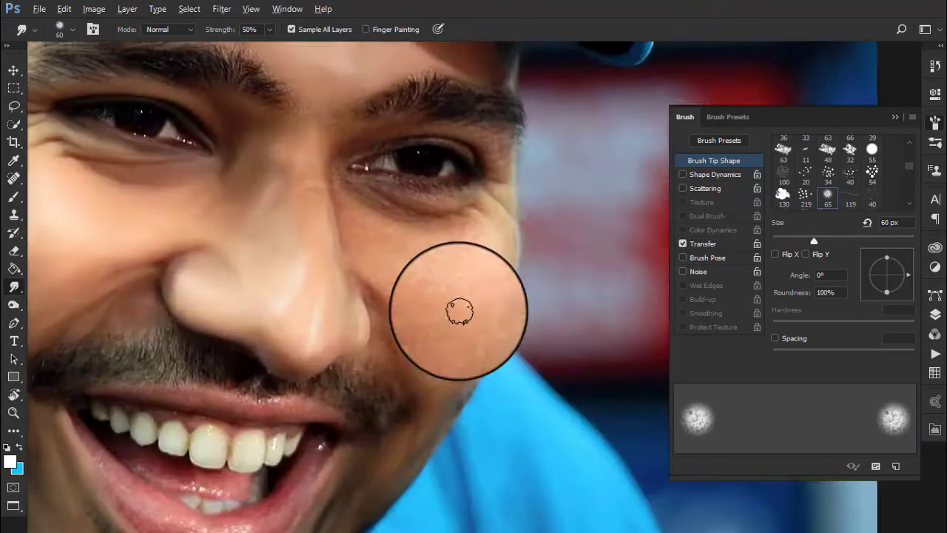
key(ctrl+plus)
key(ctrl+plus)
click(774, 338)
drag(852, 353, 858, 354)
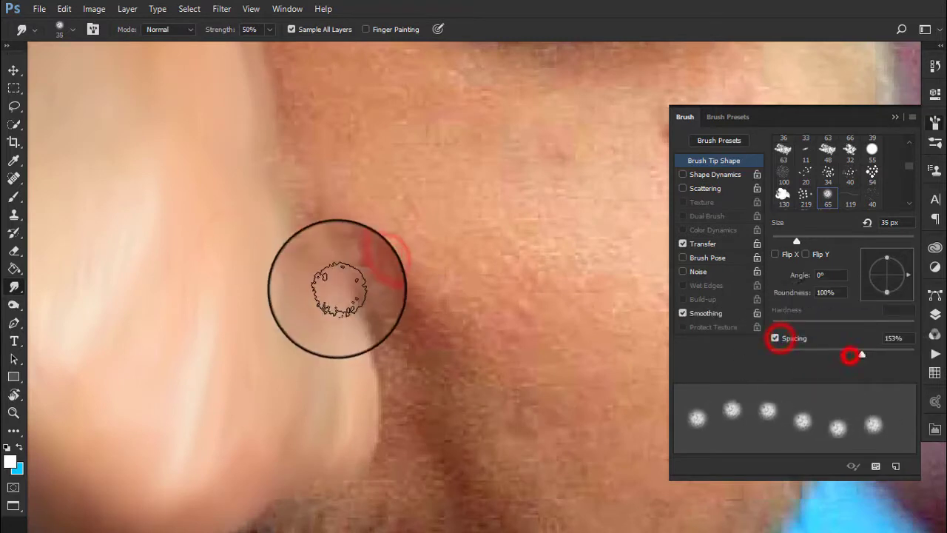
click(387, 271)
drag(431, 323, 467, 344)
click(403, 348)
Smudge the cheek and jaw skin smooth with a 45–50 px brush.
click(370, 274)
click(375, 317)
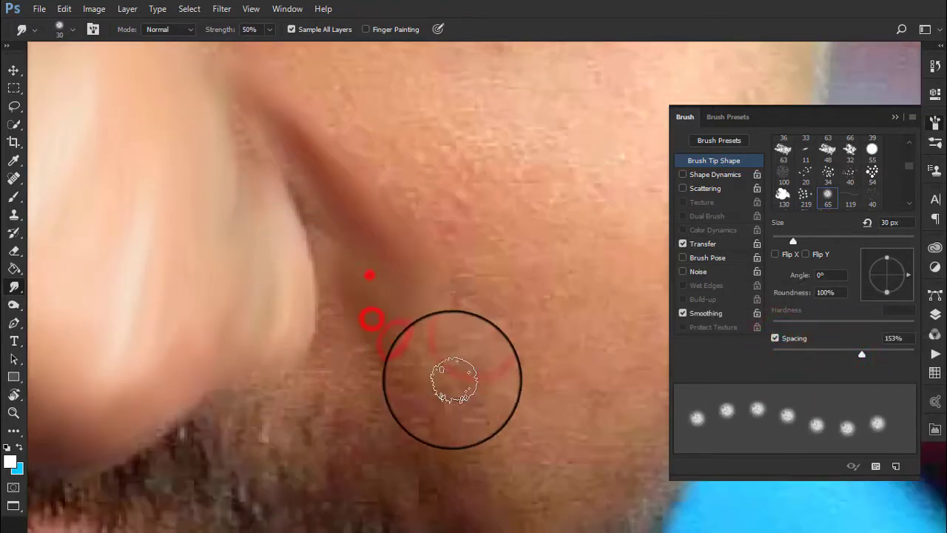
key(bracketright)
click(450, 330)
click(440, 320)
click(392, 354)
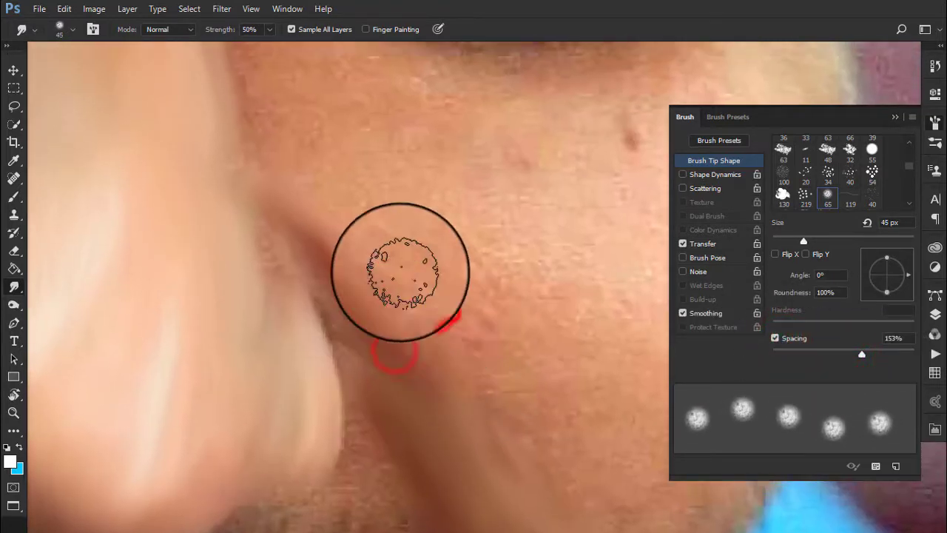
click(306, 182)
click(450, 380)
key(bracketright)
click(517, 404)
click(415, 349)
click(421, 219)
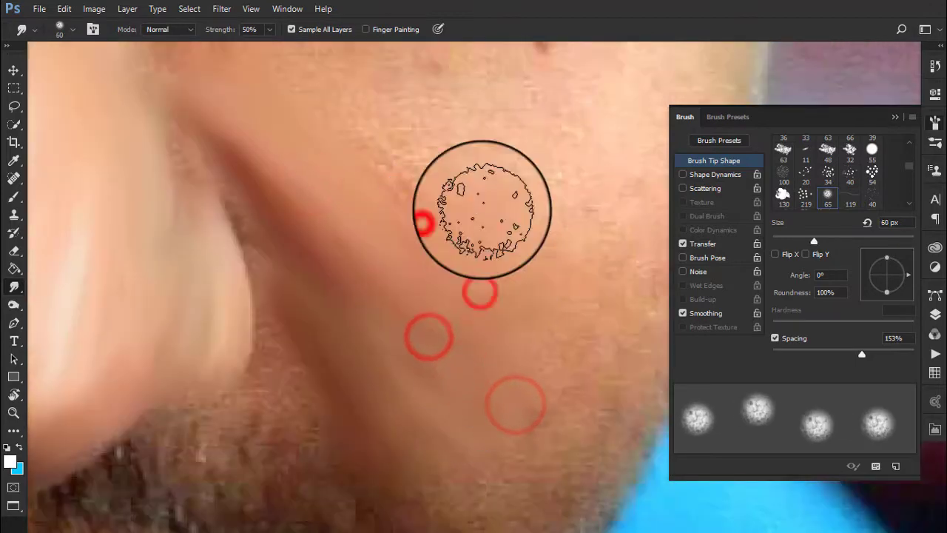
key(bracketleft)
key(bracketleft)
key(bracketleft)
click(156, 230)
Smooth the skin below and beside the eye and the upper cheek with a 15 px brush.
click(201, 165)
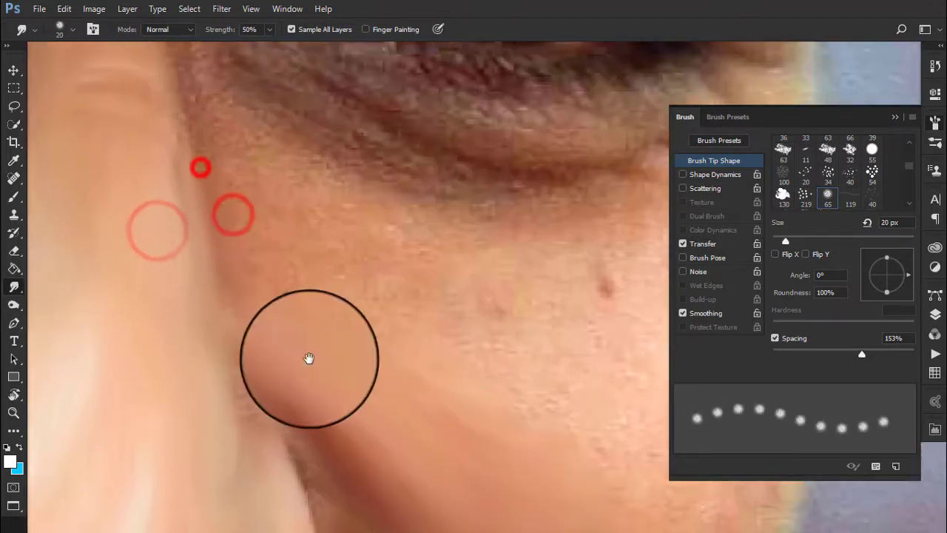
key(bracketleft)
click(247, 269)
click(286, 298)
click(235, 177)
click(186, 140)
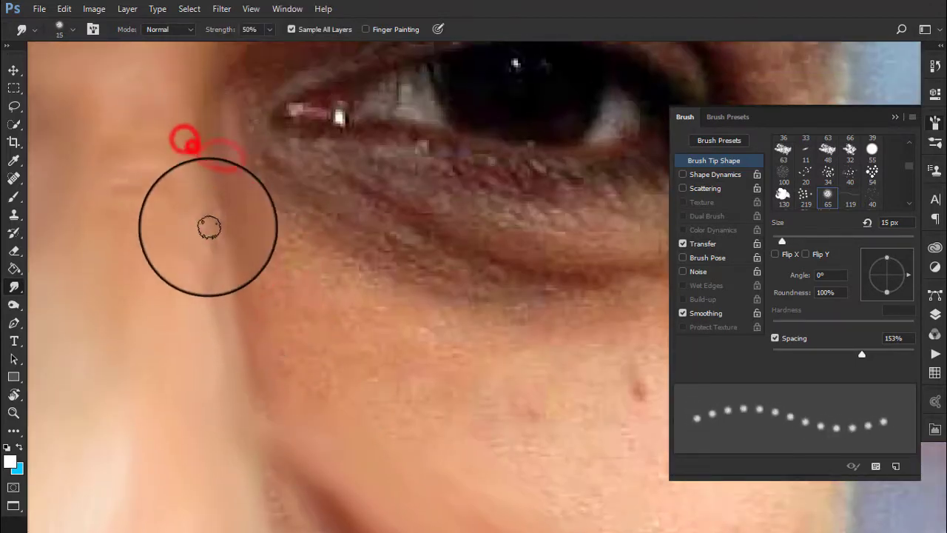
click(203, 256)
click(197, 199)
click(118, 178)
click(169, 209)
click(129, 211)
click(165, 161)
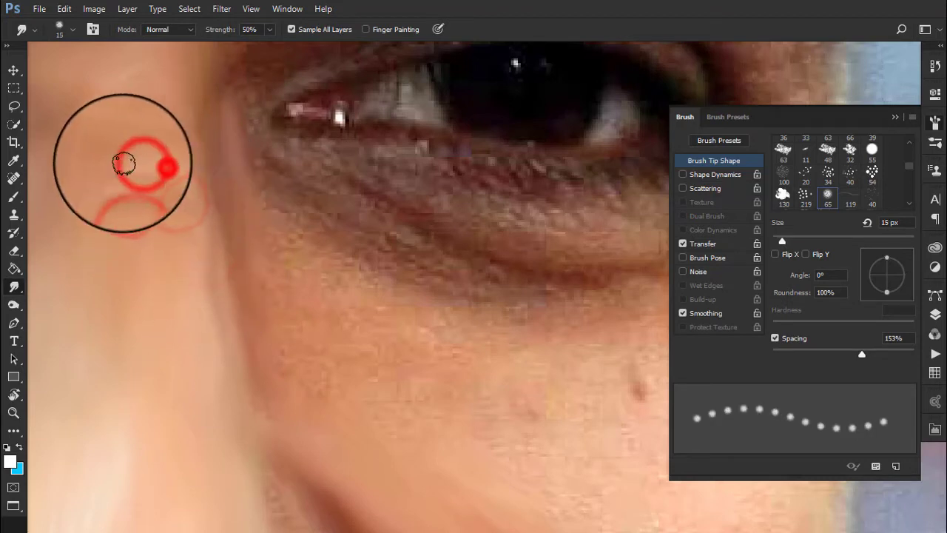
click(138, 158)
click(116, 155)
key(bracketright)
key(bracketright)
key(bracketright)
click(180, 142)
key(bracketright)
Blend the skin under the eye and across the cheek at 30 px, with spacing tightened to 73%.
click(368, 245)
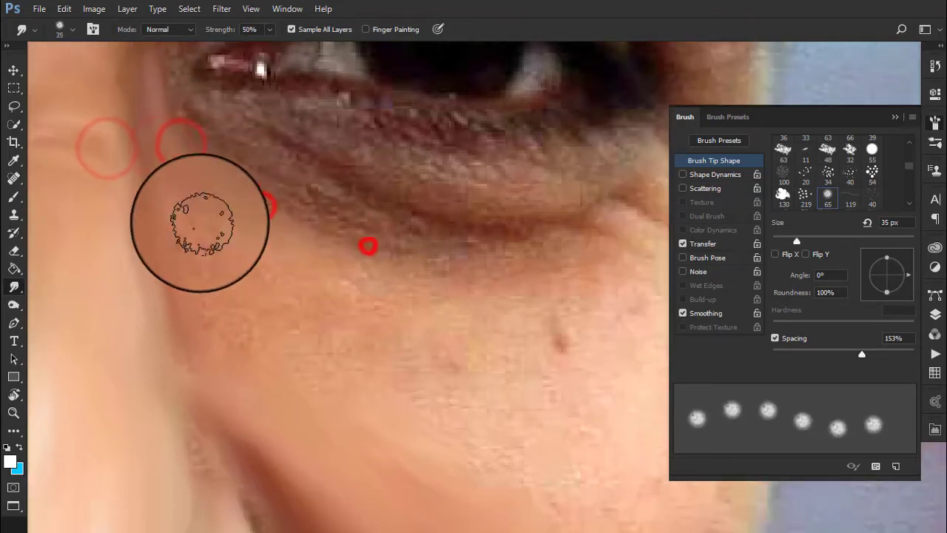
click(205, 227)
click(385, 279)
click(313, 259)
click(345, 283)
click(366, 274)
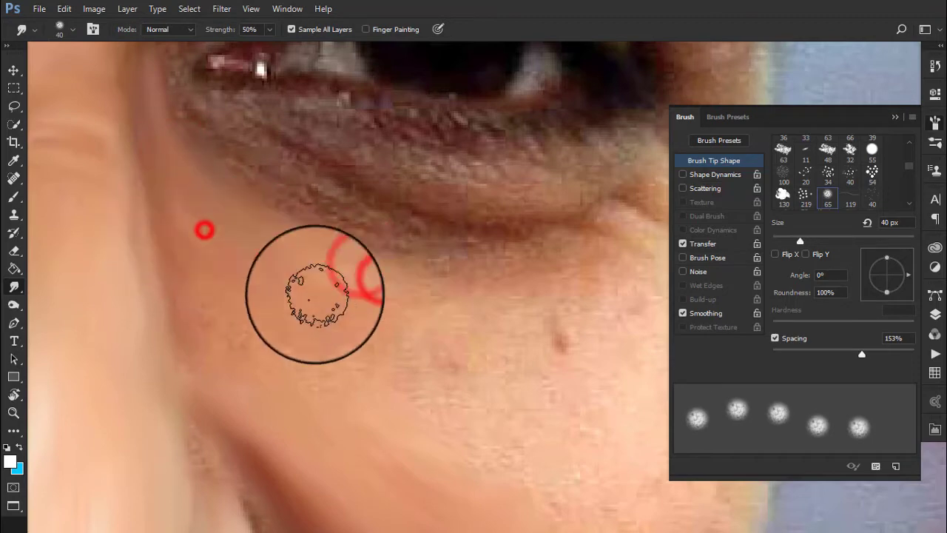
click(259, 254)
drag(861, 354, 822, 354)
click(250, 257)
click(273, 296)
click(202, 345)
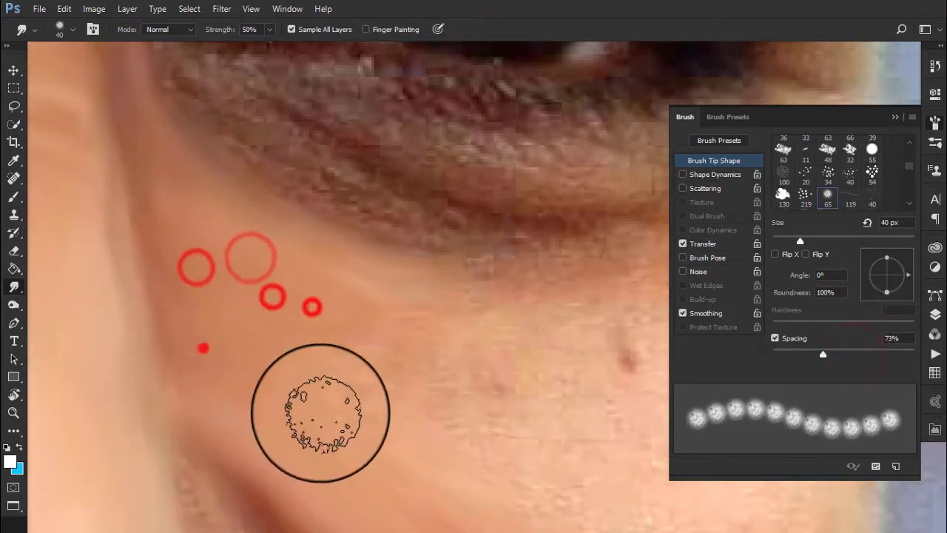
click(351, 362)
click(266, 279)
key(bracketleft)
key(bracketleft)
click(204, 360)
Smooth the jaw and cheek at 10 px, then the skin below the lower eyelid at 25 px.
click(122, 439)
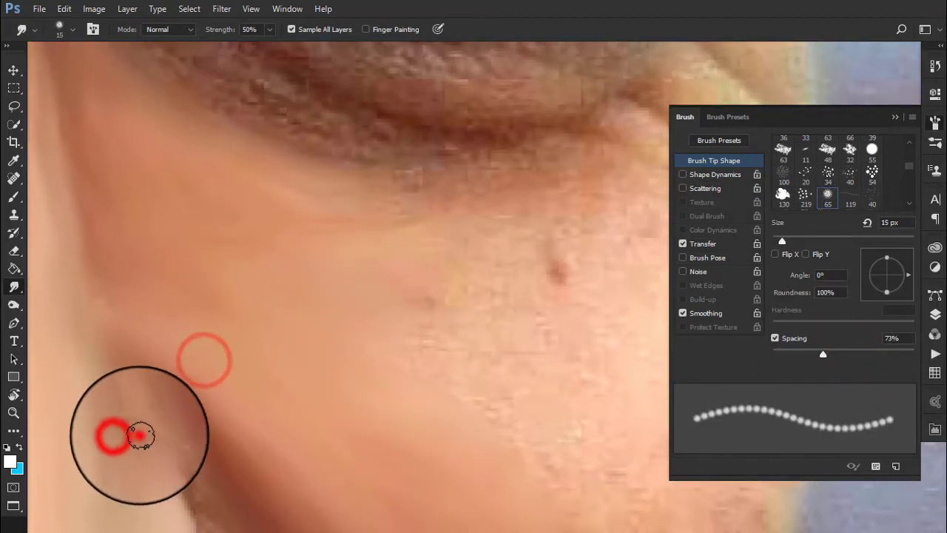
click(192, 484)
key(bracketleft)
click(94, 283)
key(bracketright)
key(bracketright)
key(bracketright)
click(275, 269)
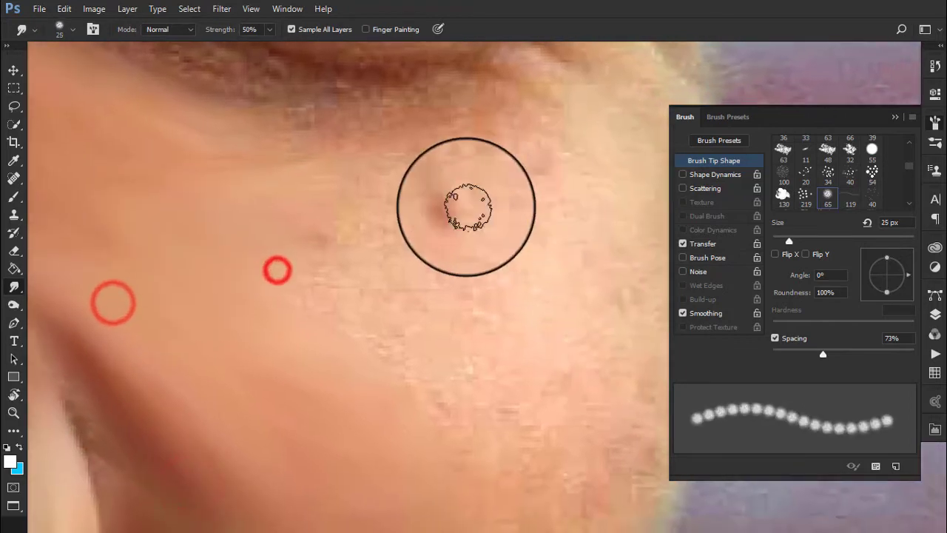
click(408, 140)
click(254, 156)
click(370, 217)
click(485, 192)
click(434, 203)
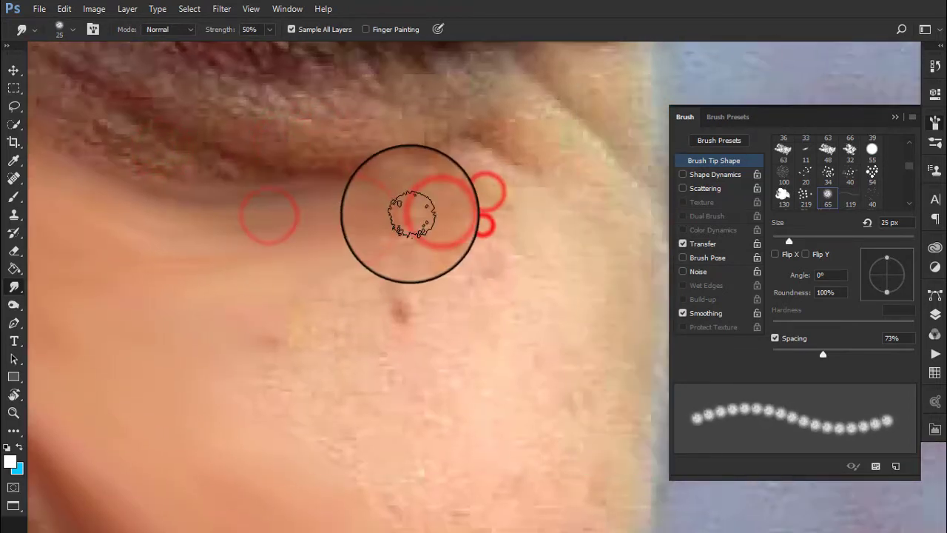
click(395, 194)
click(465, 155)
With brush spacing off, blend the outer cheek using a 50–60 px brush.
click(782, 340)
click(465, 141)
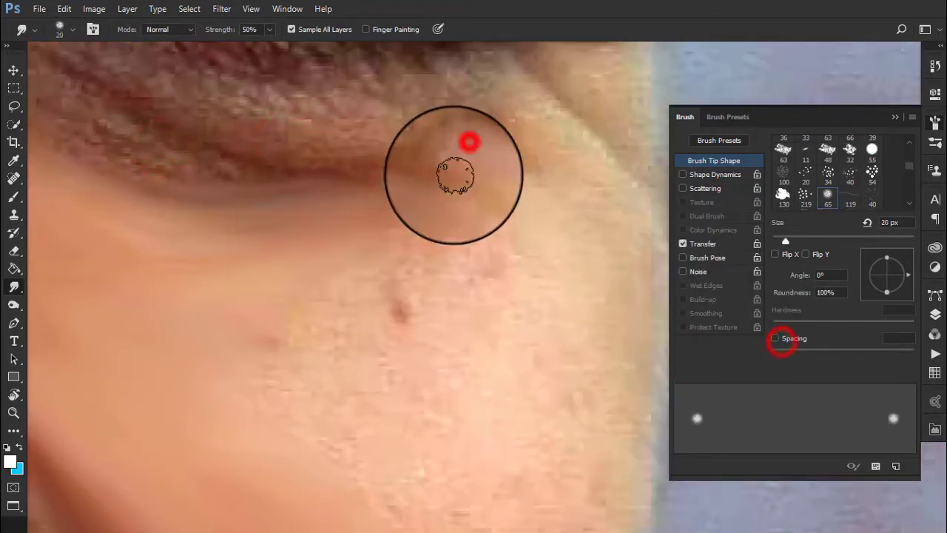
key(bracketright)
key(bracketright)
key(bracketright)
click(525, 187)
click(448, 212)
click(270, 329)
click(404, 308)
click(310, 321)
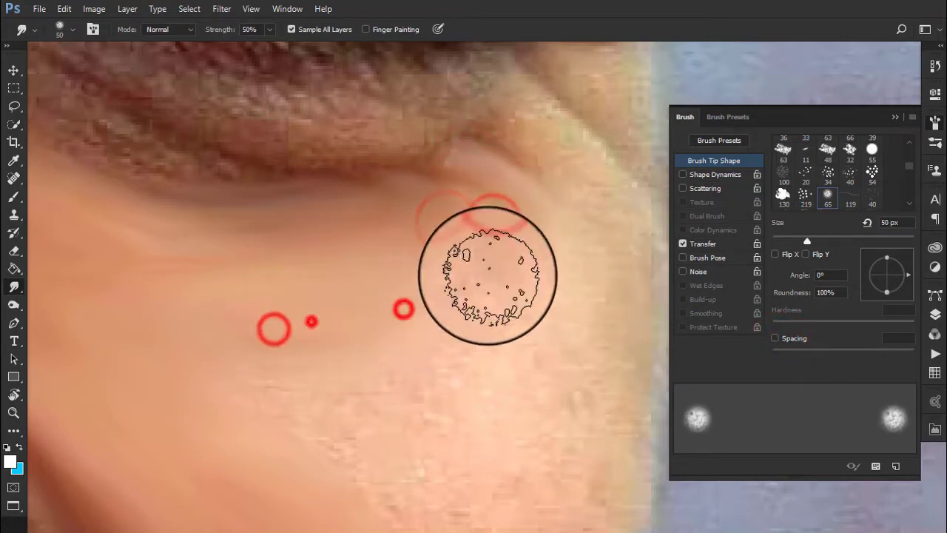
click(486, 271)
click(451, 163)
key(bracketright)
click(168, 318)
Smudge the cheek near its edge smooth with a 45 px, then 30 px brush.
click(271, 385)
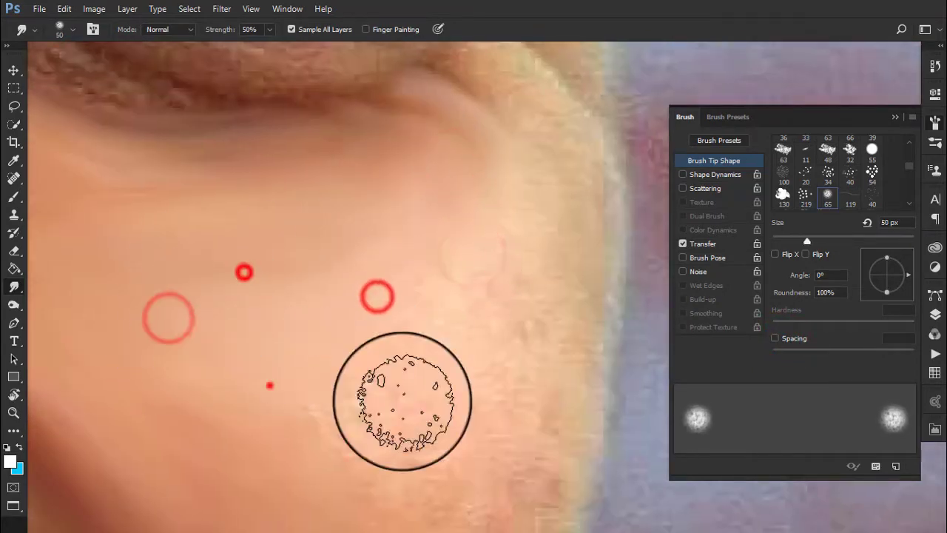
click(469, 249)
click(520, 303)
key(bracketleft)
key(bracketleft)
click(426, 439)
click(252, 402)
click(454, 323)
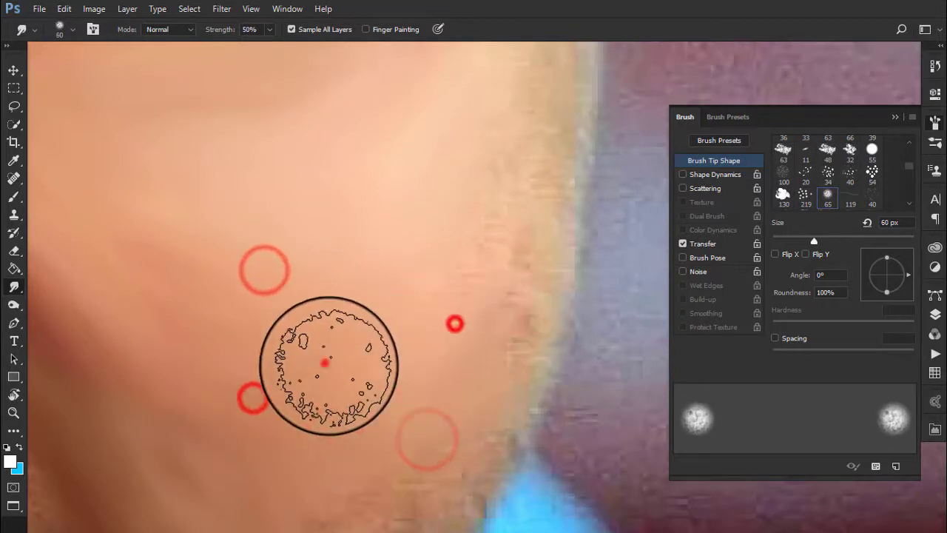
click(328, 360)
key(bracketleft)
key(bracketleft)
key(bracketleft)
click(469, 344)
Blend the skin along the hair edge with a 20 px brush.
click(429, 162)
click(353, 121)
key(bracketleft)
key(bracketleft)
click(478, 237)
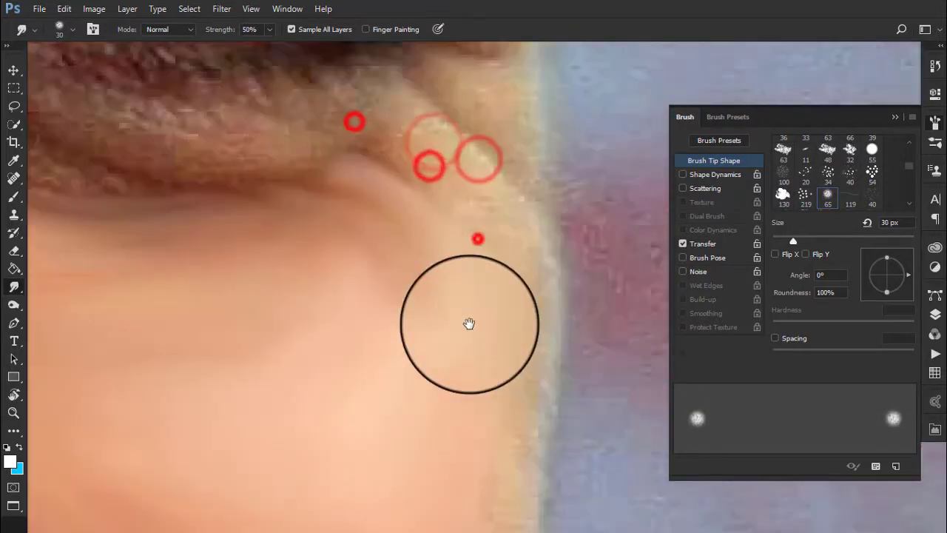
click(306, 199)
click(393, 150)
click(407, 144)
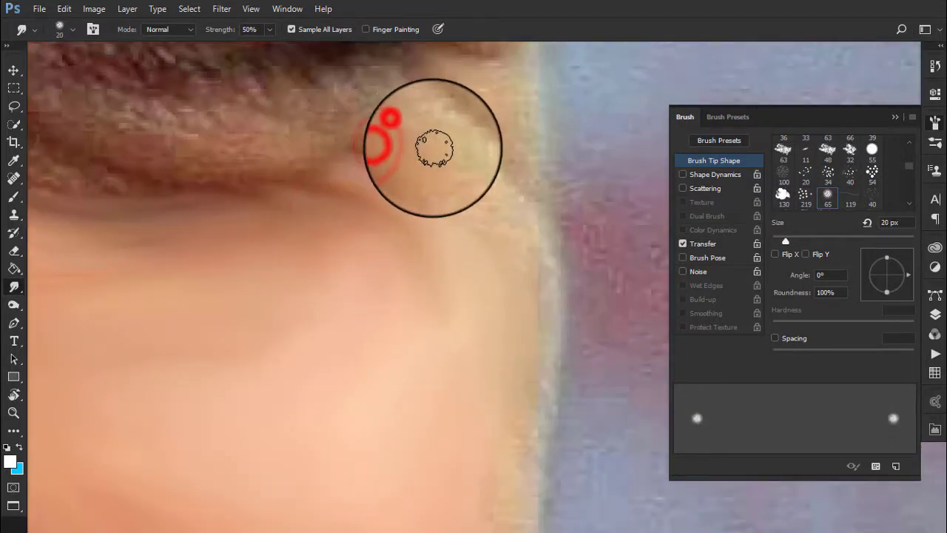
click(425, 139)
click(396, 135)
Smooth the skin along the jawline and upper neck, enlarging the brush to 35 px.
click(422, 111)
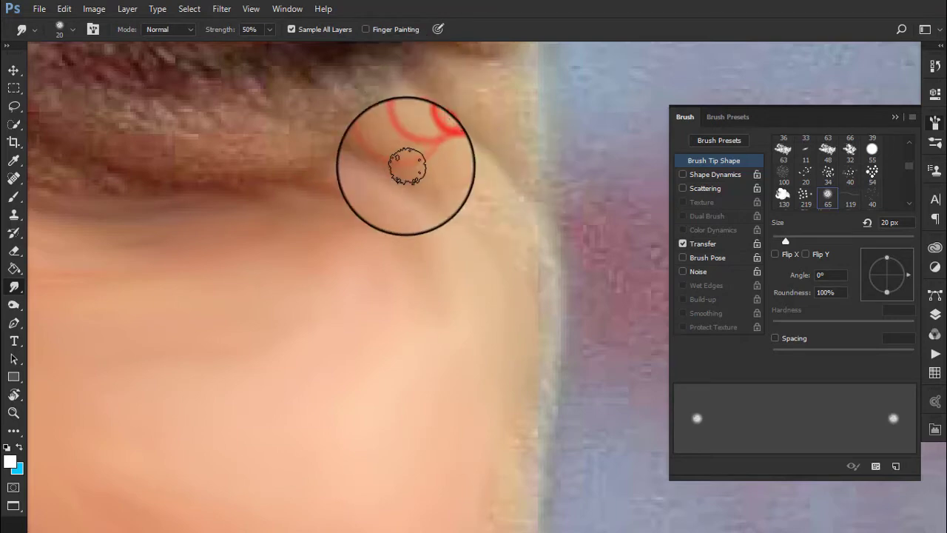
click(415, 171)
click(453, 179)
click(463, 158)
click(511, 216)
click(515, 251)
click(538, 347)
click(503, 284)
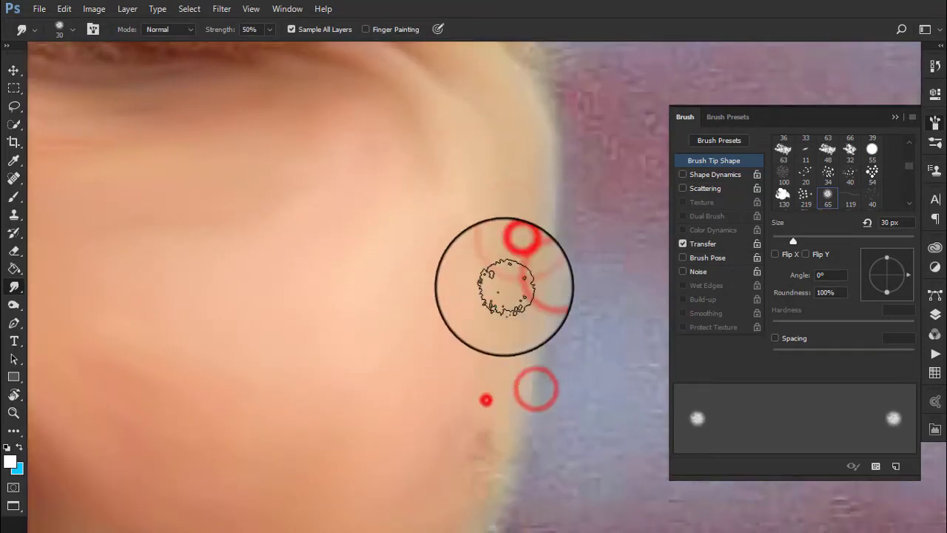
click(520, 256)
key(bracketright)
click(490, 309)
Smudge the lower neck skin with a brush around 30 px.
click(469, 264)
click(243, 380)
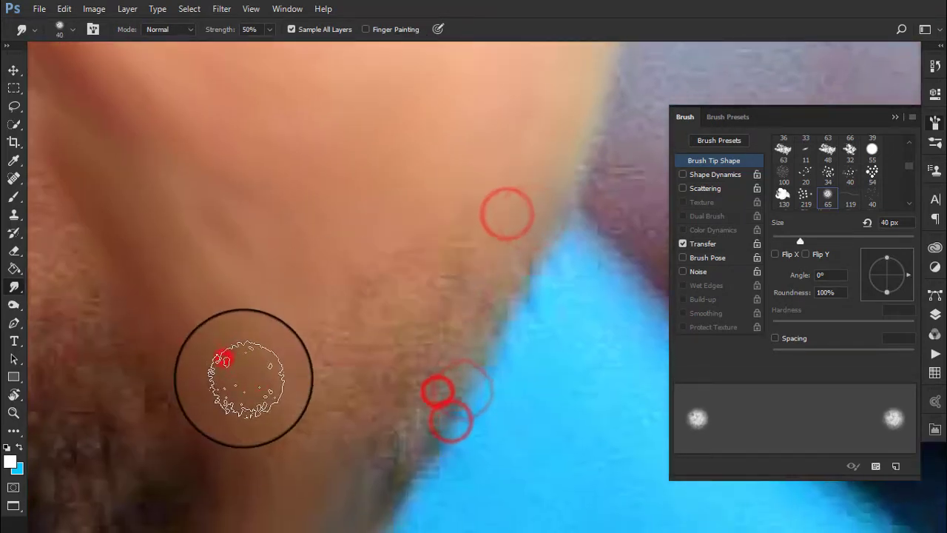
key(bracketleft)
click(360, 340)
click(231, 277)
key(bracketright)
click(322, 343)
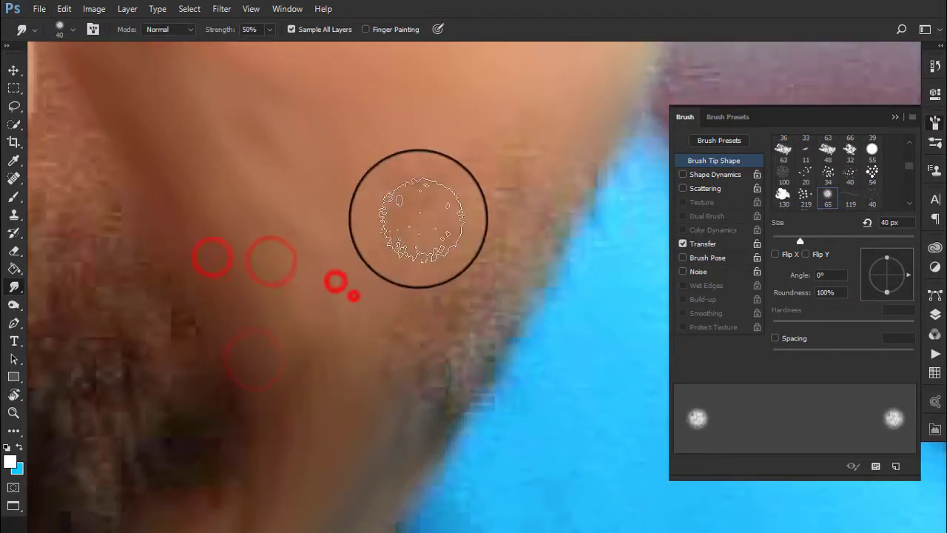
click(427, 415)
click(399, 344)
key(bracketleft)
click(465, 331)
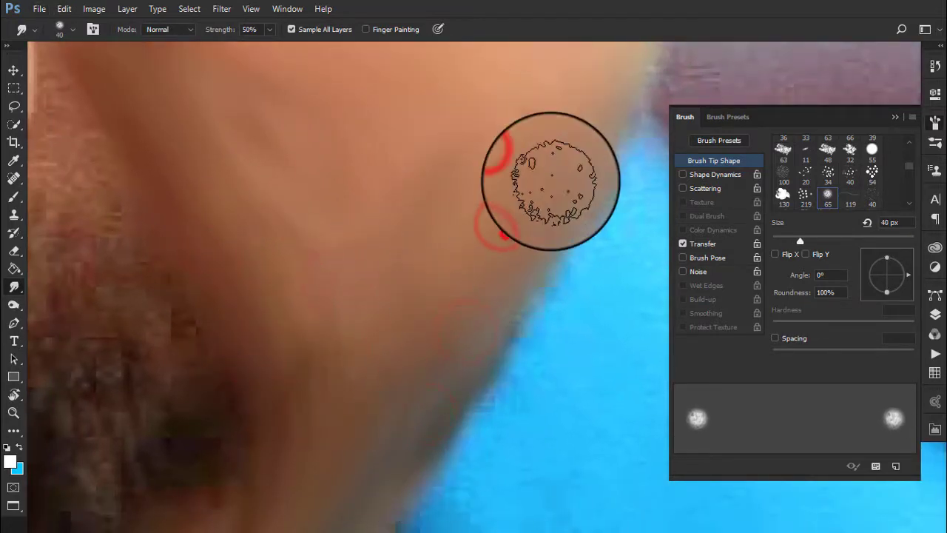
Smooth the jaw edge and lower cheek where they meet the background.
click(531, 133)
click(407, 284)
click(556, 192)
click(456, 439)
click(450, 406)
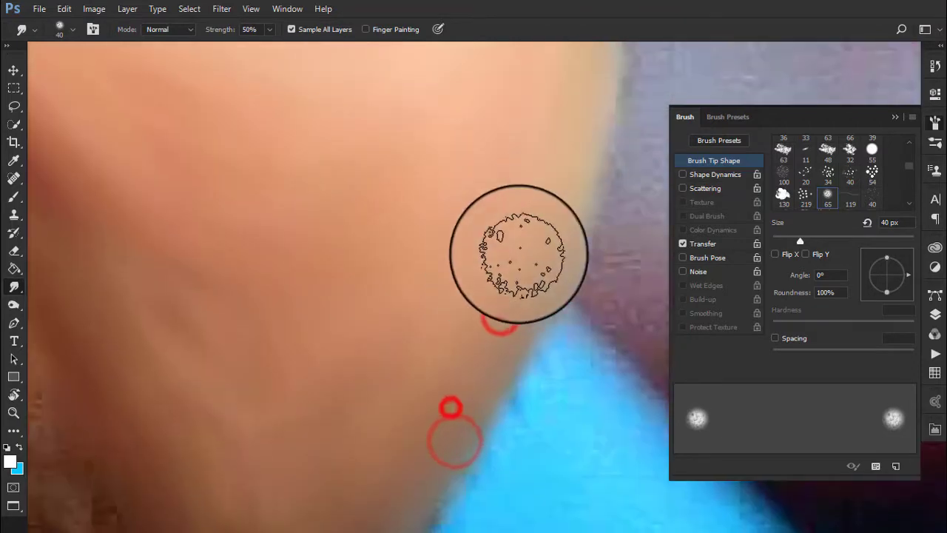
click(415, 318)
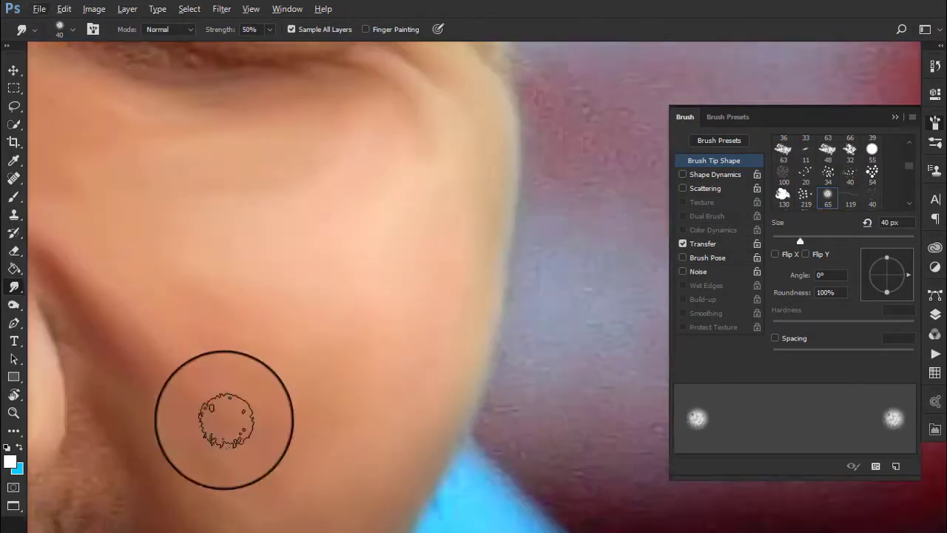
Smudge the cheek above the beard and beside the moustache, then set brush spacing to 200%.
click(207, 425)
click(386, 320)
click(369, 291)
key(bracketright)
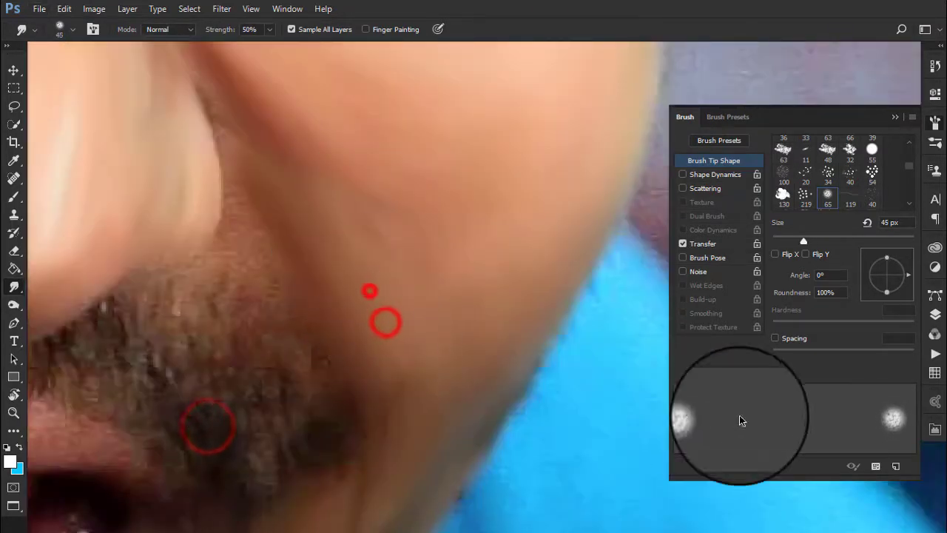
click(775, 338)
drag(856, 347, 879, 355)
With a smaller brush and spacing off, smudge the skin beside the nose and nostril.
key(bracketleft)
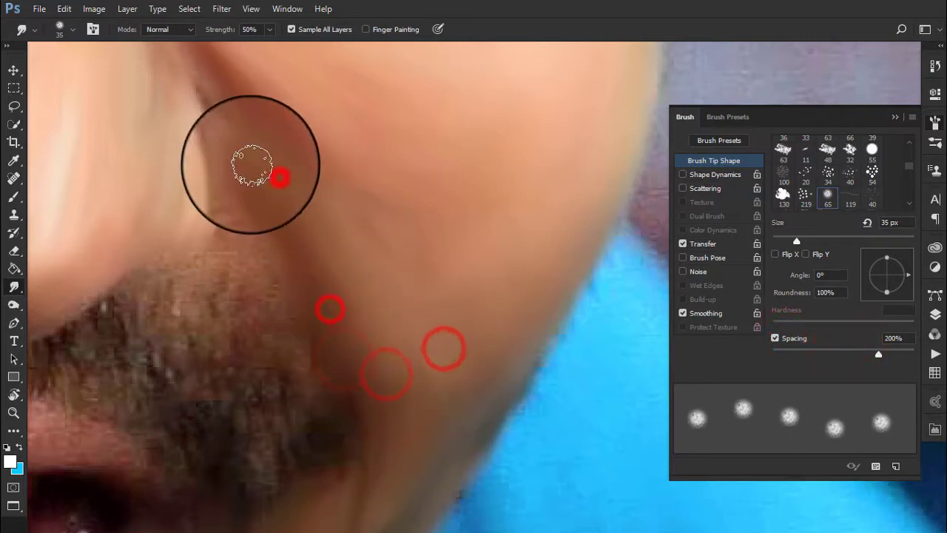
key(bracketleft)
key(bracketleft)
click(289, 155)
click(378, 386)
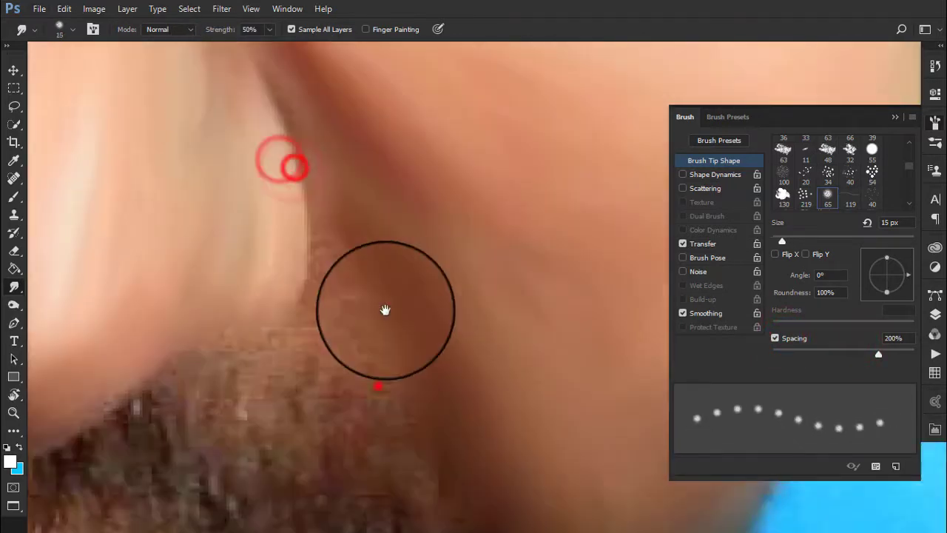
click(776, 337)
key(bracketleft)
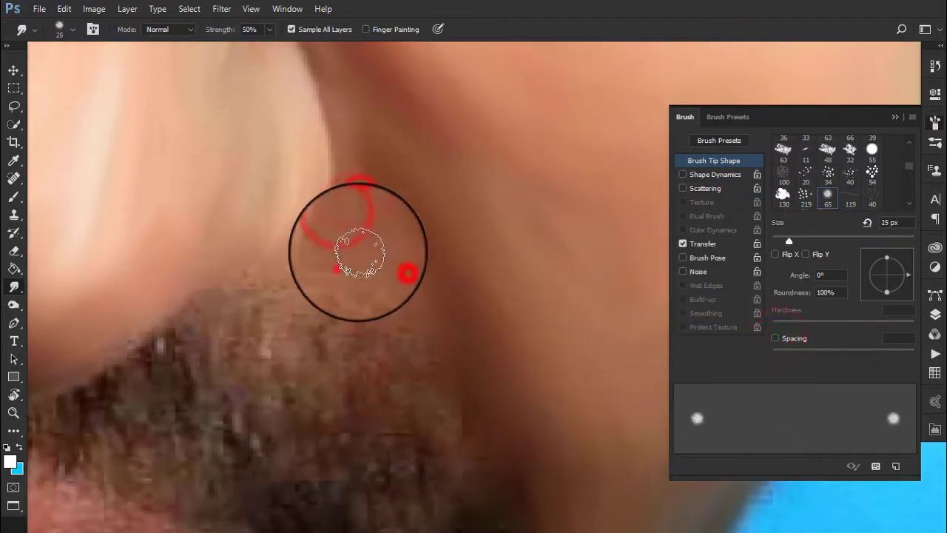
key(bracketleft)
click(286, 254)
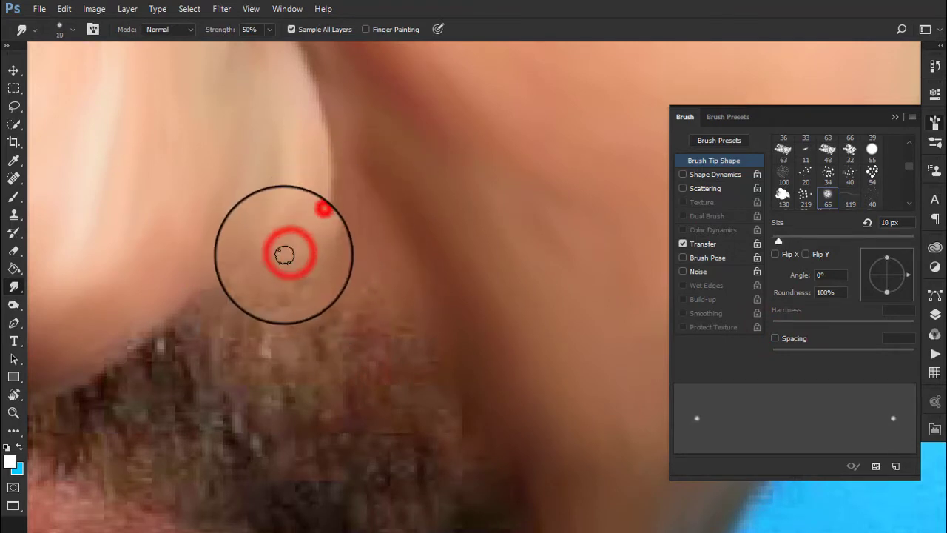
key(bracketright)
key(bracketright)
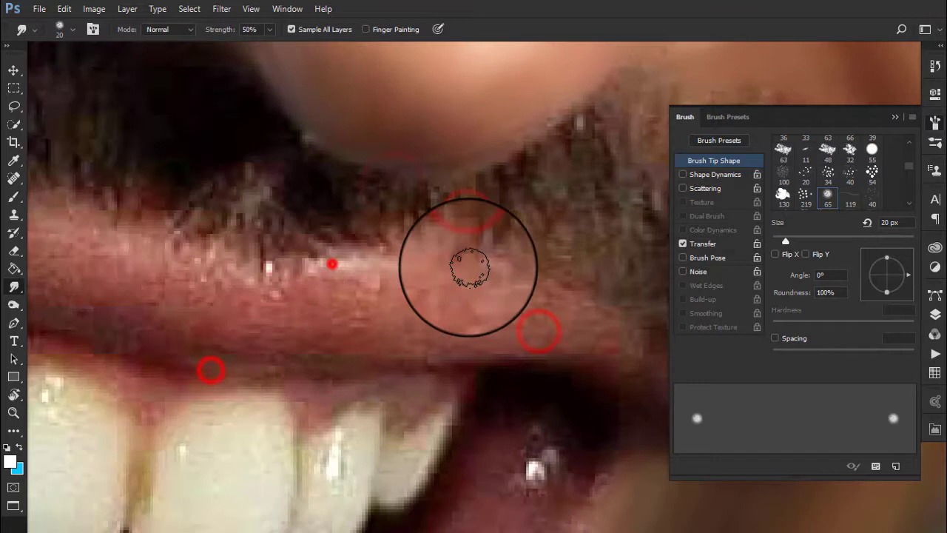
Turn brush spacing back on at 200% and smudge along the upper lip.
click(775, 338)
drag(796, 354, 878, 354)
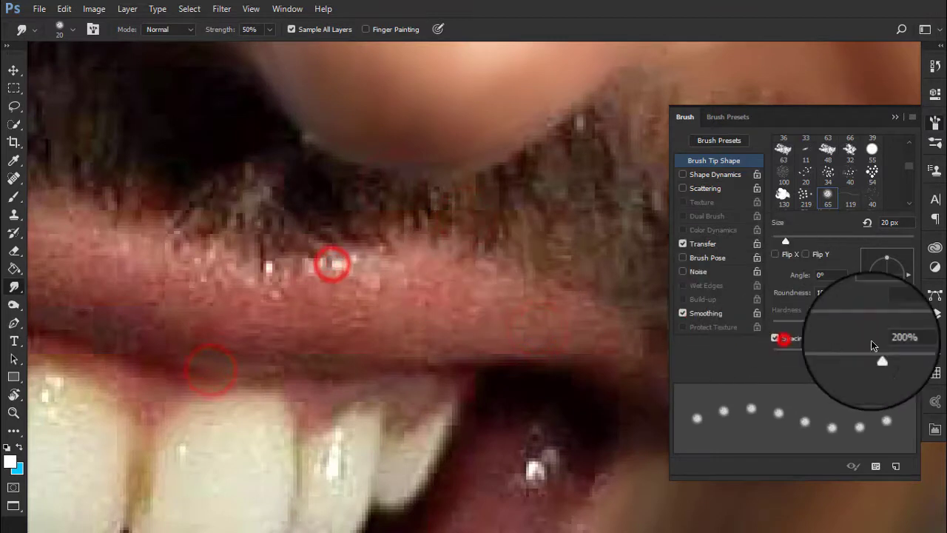
key(bracketright)
mouse_move(422, 268)
mouse_down()
mouse_move(253, 319)
mouse_move(322, 254)
mouse_move(415, 254)
mouse_up()
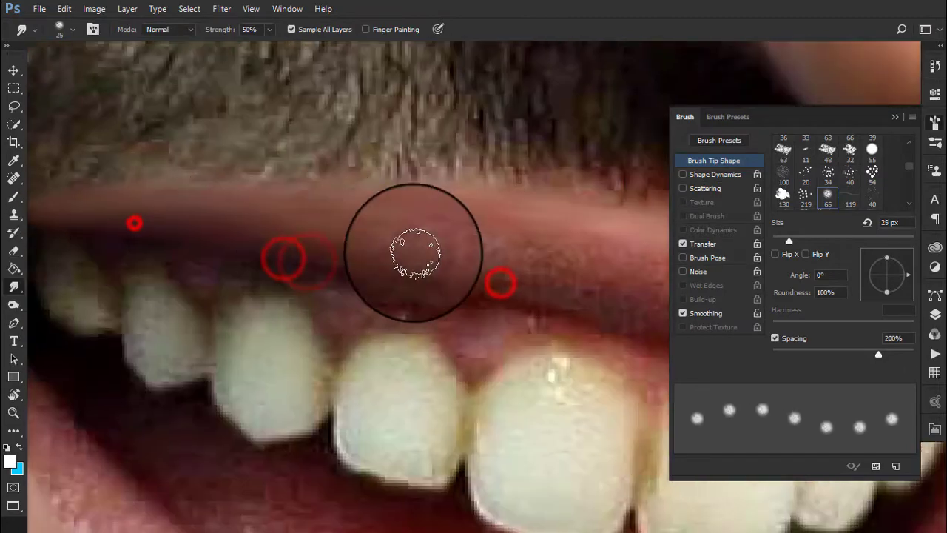
key(bracketleft)
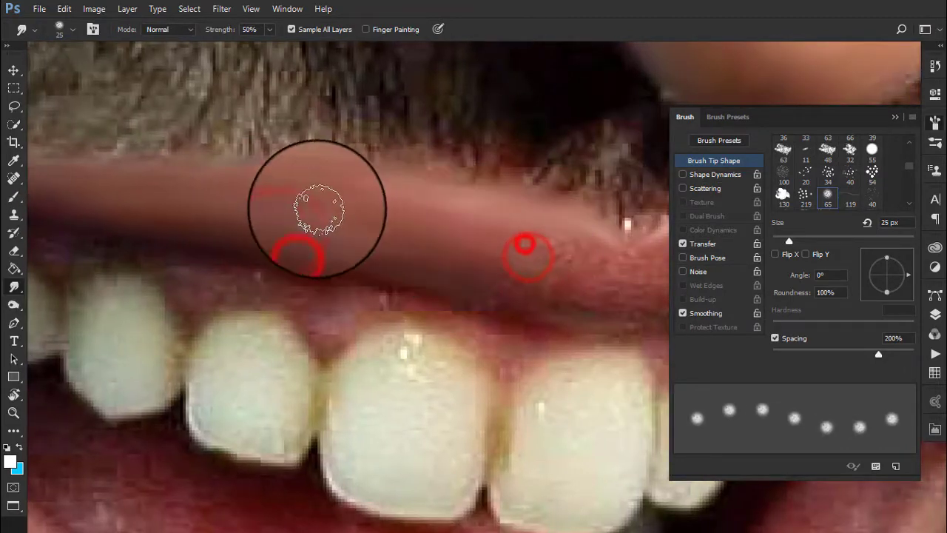
drag(210, 223, 498, 222)
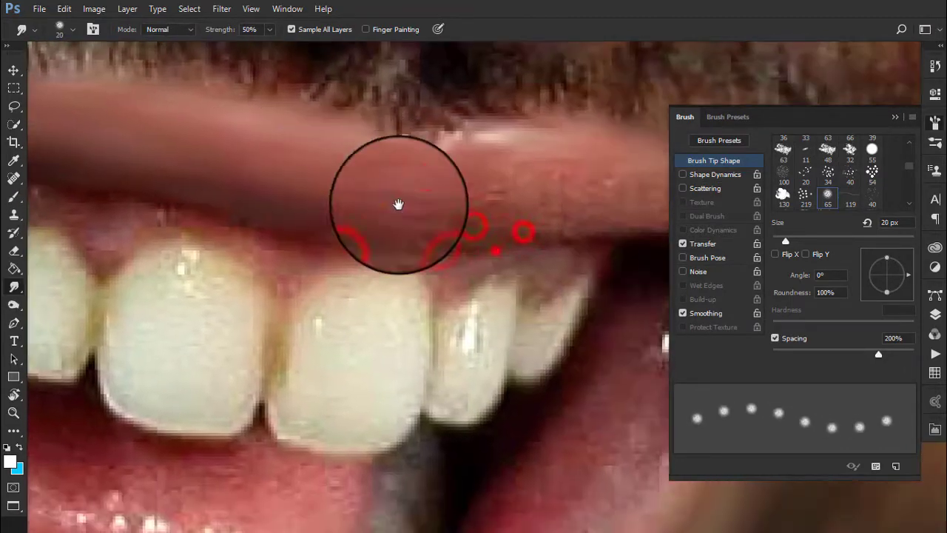
drag(397, 205, 485, 215)
With a progressively smaller brush, smooth the upper lip edge toward the mouth corner.
key(bracketleft)
drag(578, 190, 444, 215)
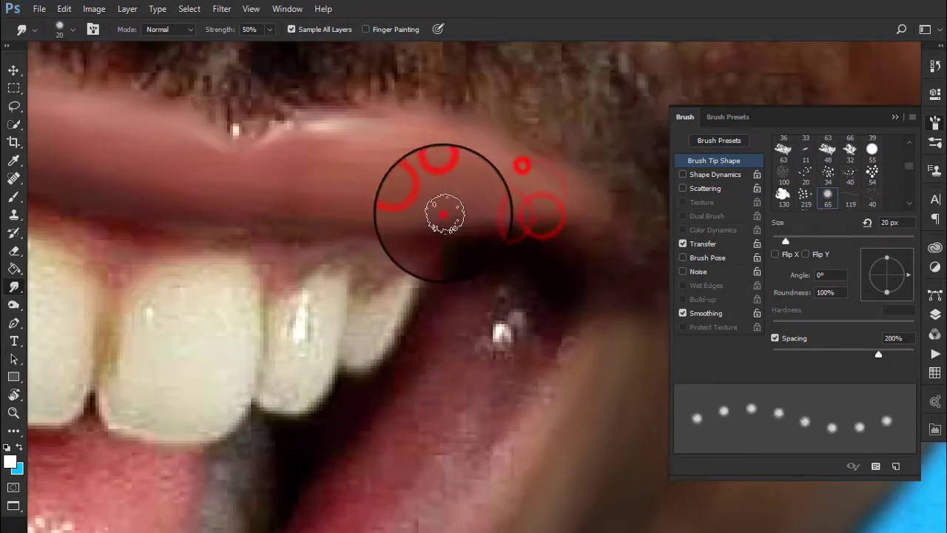
key(bracketleft)
drag(259, 133, 439, 138)
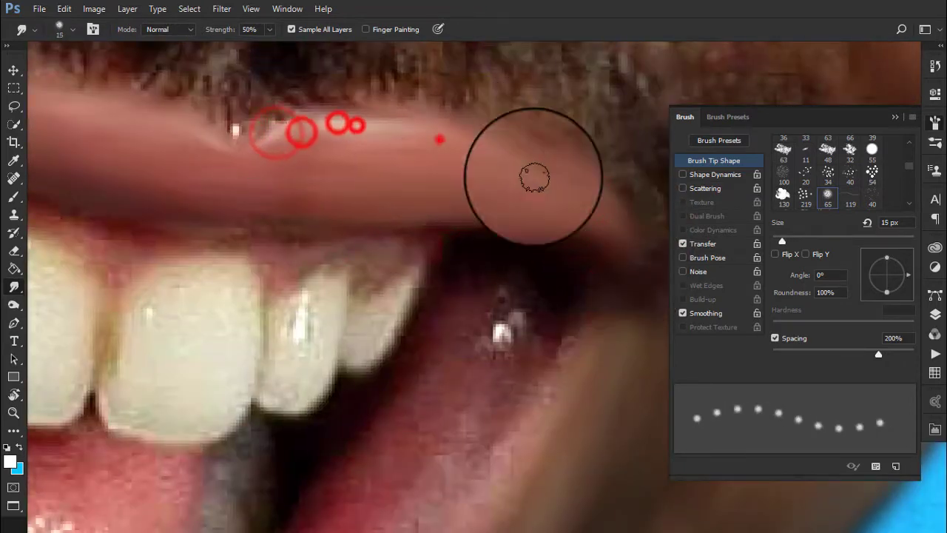
drag(289, 130, 245, 154)
key(bracketleft)
mouse_move(224, 122)
mouse_down()
mouse_move(254, 140)
mouse_move(276, 125)
mouse_move(214, 144)
mouse_up()
Enlarge the brush and smudge the lower lip's middle and the area near the teeth.
key(bracketright)
drag(99, 117, 349, 190)
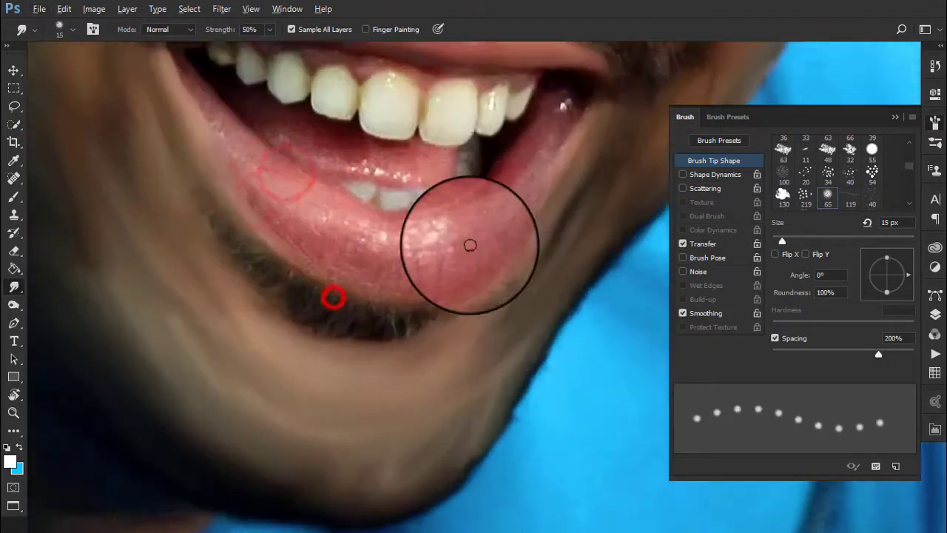
scroll(470, 245, up, 1)
key(bracketright)
key(bracketright)
key(bracketright)
drag(422, 247, 417, 296)
mouse_move(452, 249)
mouse_down()
mouse_move(455, 296)
mouse_move(525, 231)
mouse_up()
mouse_move(571, 161)
mouse_down()
mouse_move(507, 250)
mouse_move(554, 152)
mouse_move(543, 243)
mouse_move(559, 219)
mouse_move(542, 219)
mouse_up()
Smudge the lip and surrounding skin near the mouth corner.
key(bracketleft)
key(bracketleft)
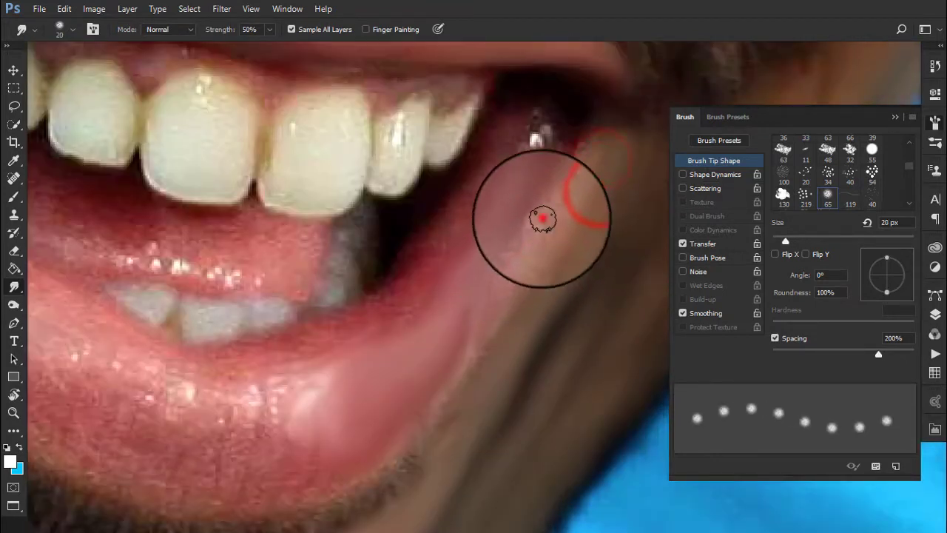
drag(530, 288, 490, 332)
mouse_move(598, 162)
mouse_down()
mouse_move(545, 237)
mouse_move(552, 214)
mouse_up()
key(bracketright)
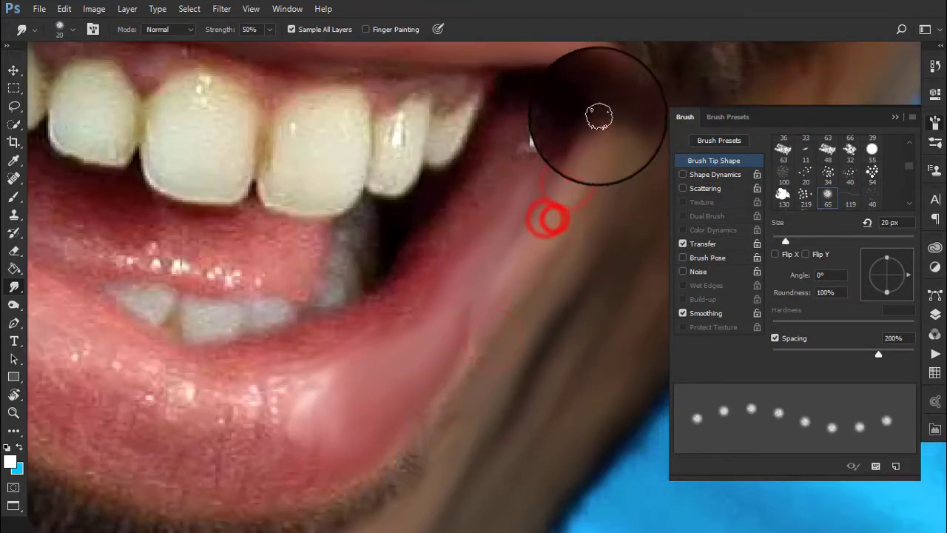
drag(600, 110, 463, 374)
mouse_move(509, 423)
mouse_down()
mouse_move(454, 341)
mouse_move(359, 391)
mouse_up()
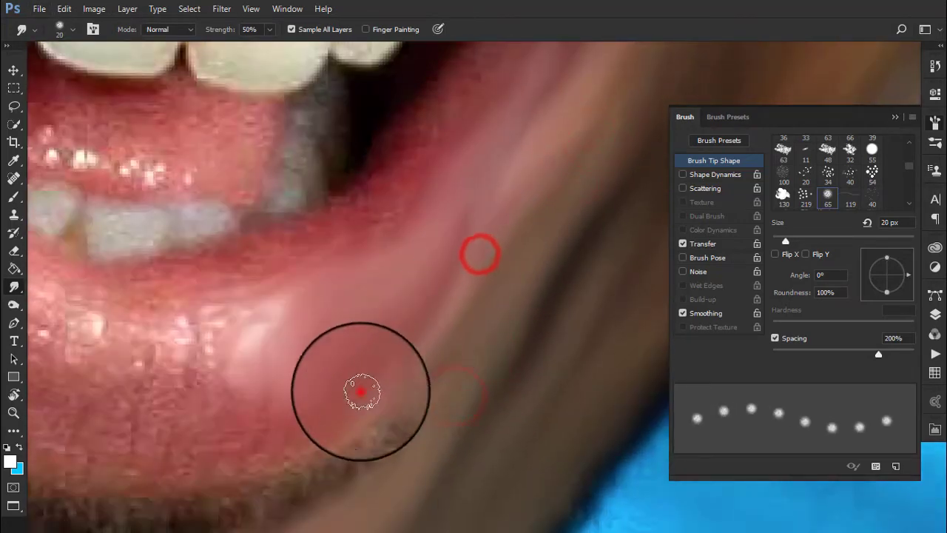
Zoom in and smooth the lower lip near the corner, checking it zoomed out.
key(ctrl+plus)
key(bracketleft)
drag(195, 325, 289, 288)
mouse_move(372, 226)
mouse_down()
mouse_move(367, 272)
mouse_move(418, 200)
mouse_move(451, 244)
mouse_up()
key(ctrl+minus)
key(ctrl+plus)
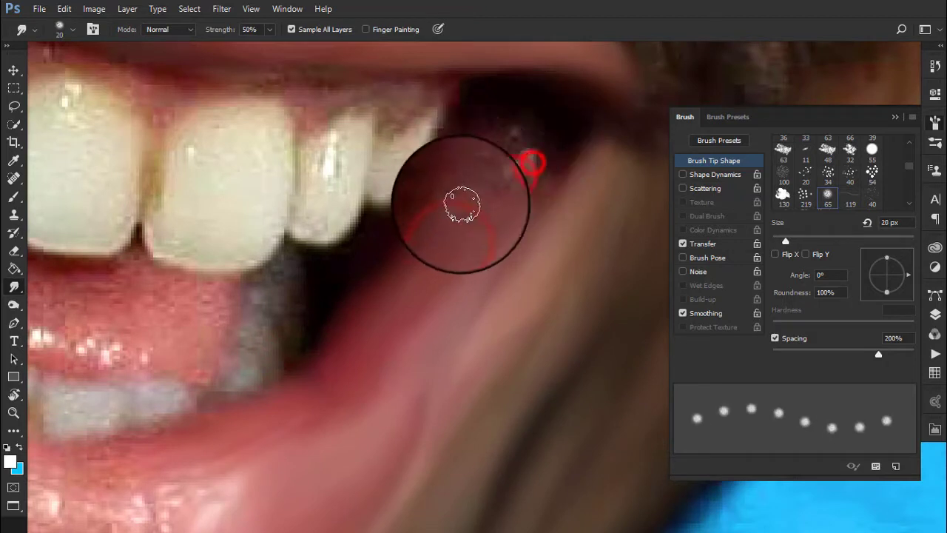
Smudge the gum beside the teeth and the lower lip toward the chin.
key(bracketleft)
mouse_move(509, 132)
mouse_down()
mouse_move(507, 190)
mouse_move(516, 193)
mouse_up()
key(bracketleft)
key(bracketright)
key(bracketright)
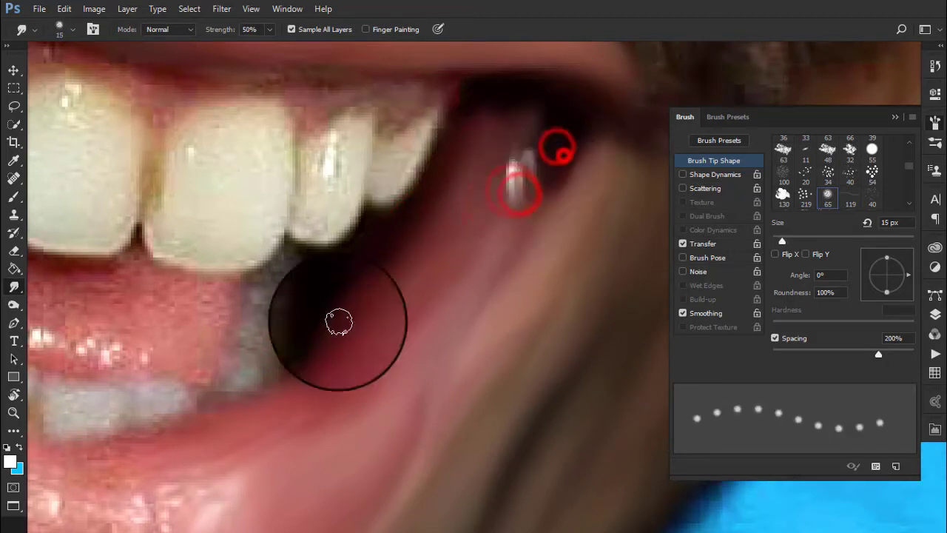
drag(338, 321, 475, 269)
mouse_move(409, 270)
mouse_down()
mouse_move(419, 399)
mouse_move(486, 349)
mouse_move(419, 249)
mouse_move(433, 334)
mouse_move(362, 338)
mouse_move(365, 385)
mouse_up()
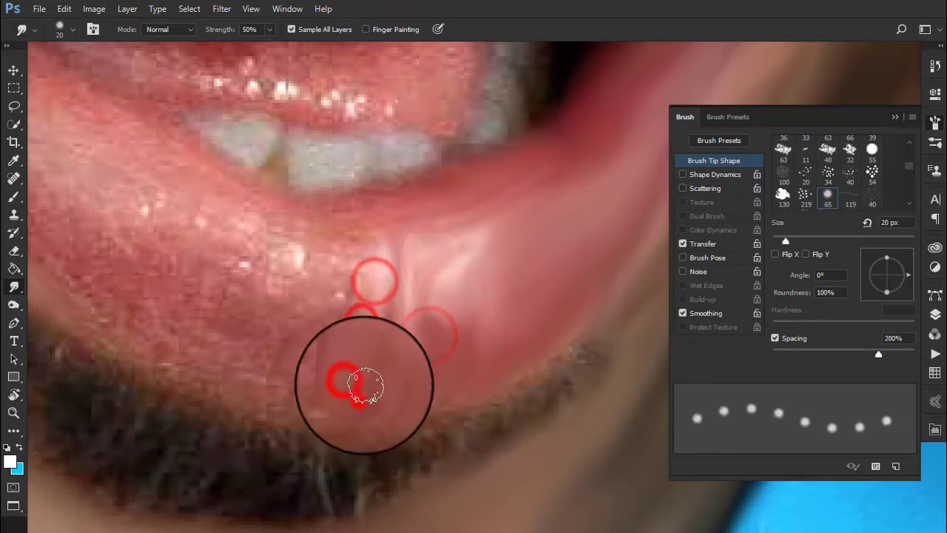
drag(367, 249, 374, 205)
Smooth the lower lip edge and the top of the lower lip.
key(bracketleft)
mouse_move(353, 296)
mouse_down()
mouse_move(370, 332)
mouse_move(409, 327)
mouse_up()
drag(497, 301, 558, 273)
key(bracketright)
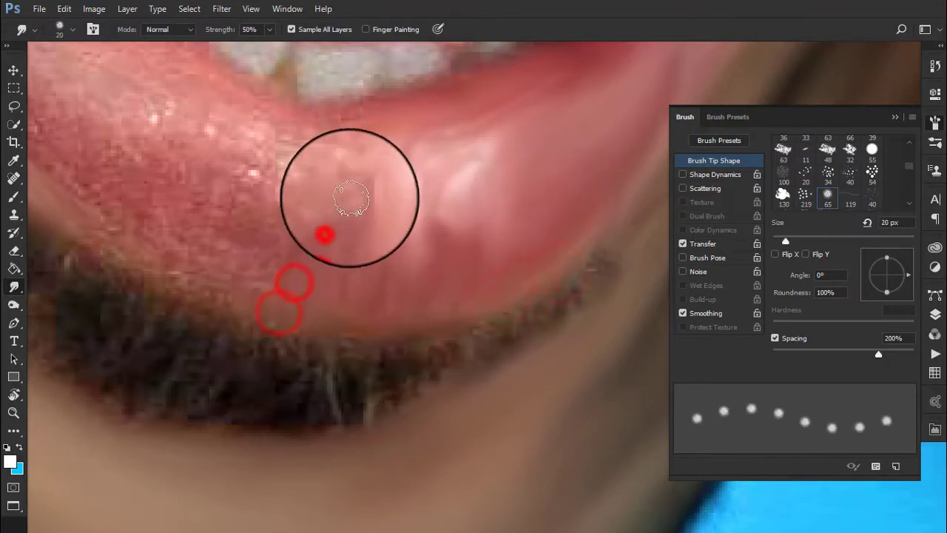
drag(352, 198, 264, 275)
drag(360, 143, 452, 95)
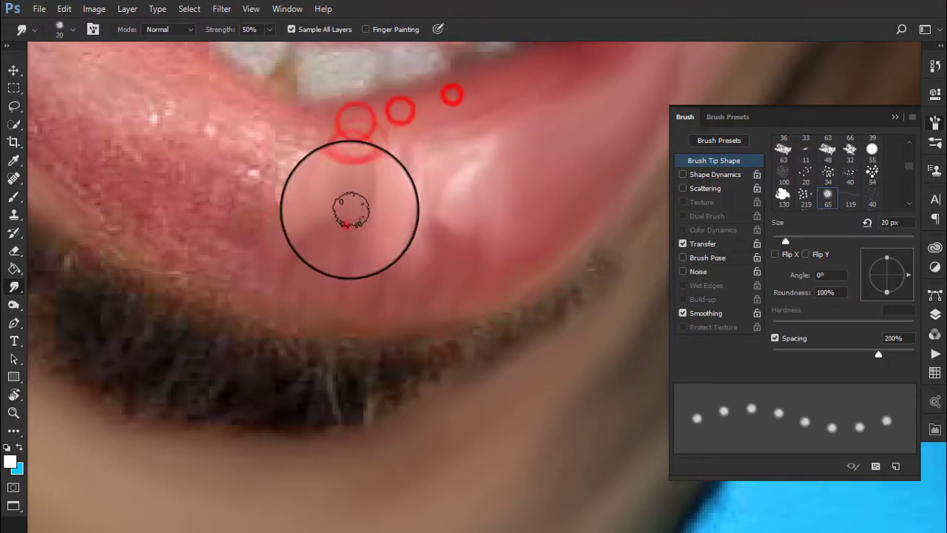
Smudge across the lower lip, pulling colour downward and smoothing its middle.
drag(351, 211, 345, 214)
mouse_move(262, 254)
mouse_down()
mouse_move(376, 131)
mouse_move(333, 165)
mouse_up()
drag(320, 206, 391, 104)
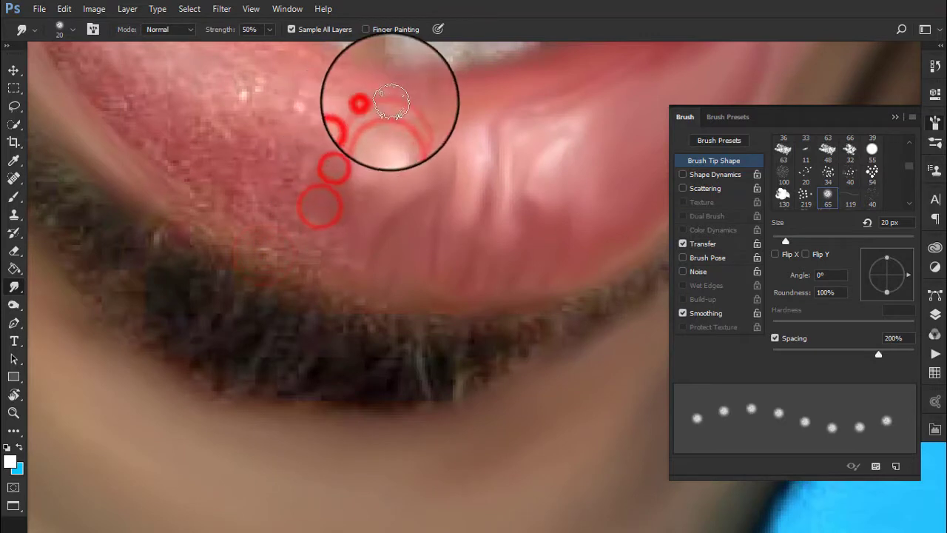
mouse_move(353, 198)
mouse_down()
mouse_move(313, 296)
mouse_move(306, 274)
mouse_up()
key([)
drag(385, 153, 382, 237)
Smooth the lower lip near its edge, the lower teeth and the inner lip.
key(])
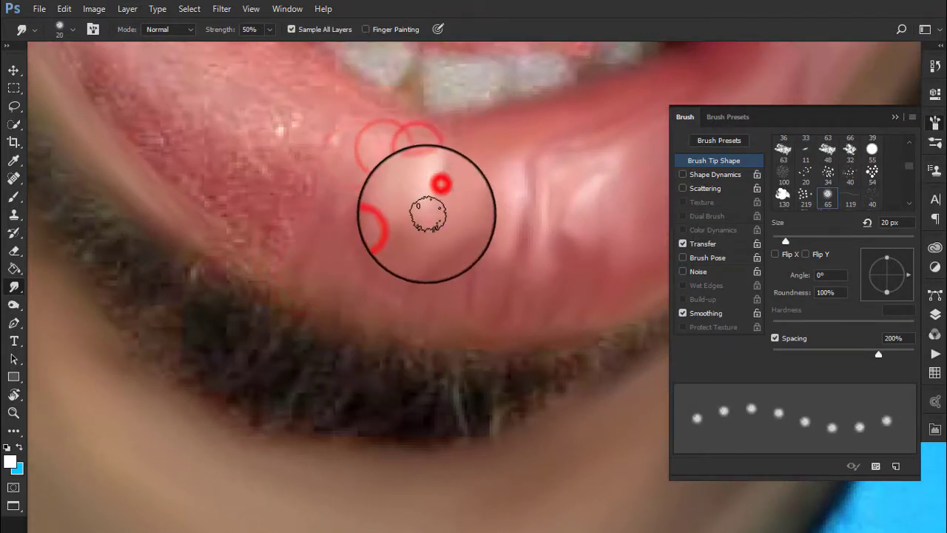
drag(205, 185, 324, 306)
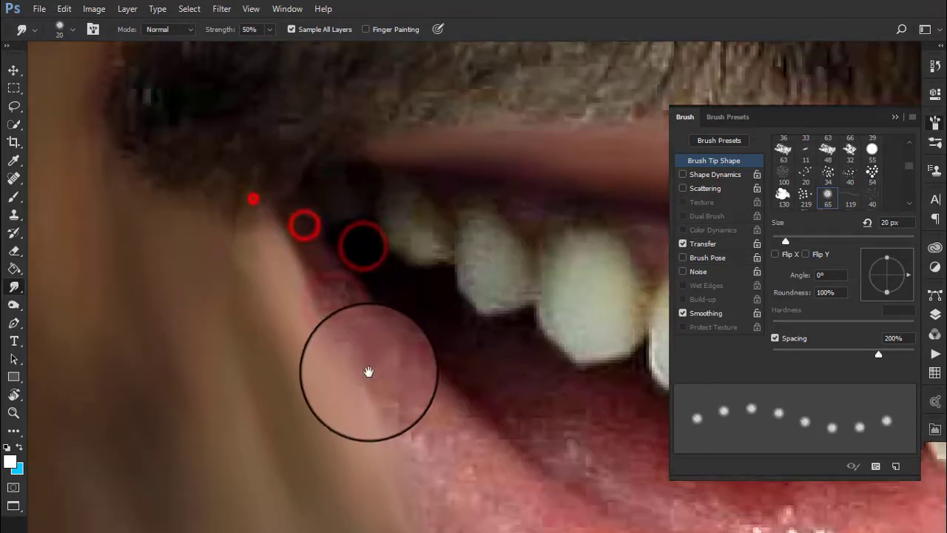
drag(253, 198, 275, 314)
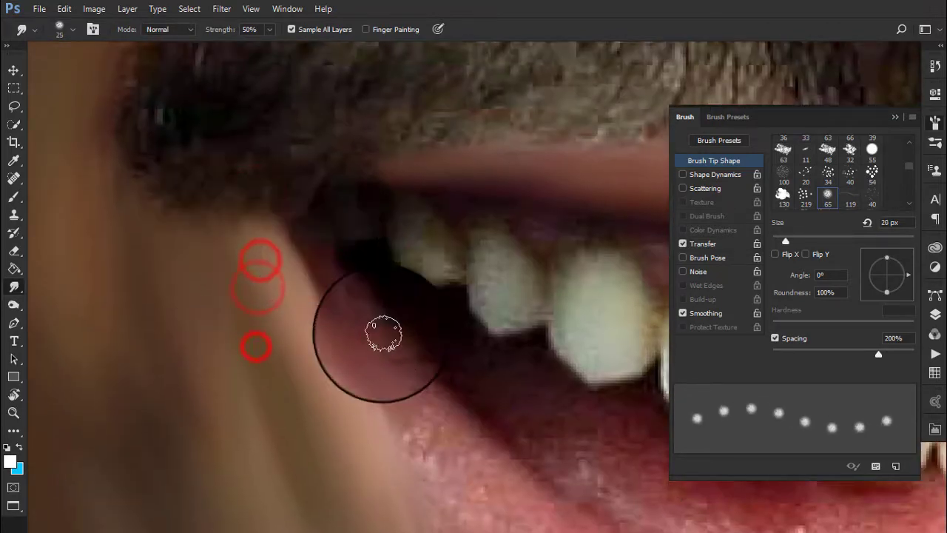
key([)
drag(407, 489, 425, 377)
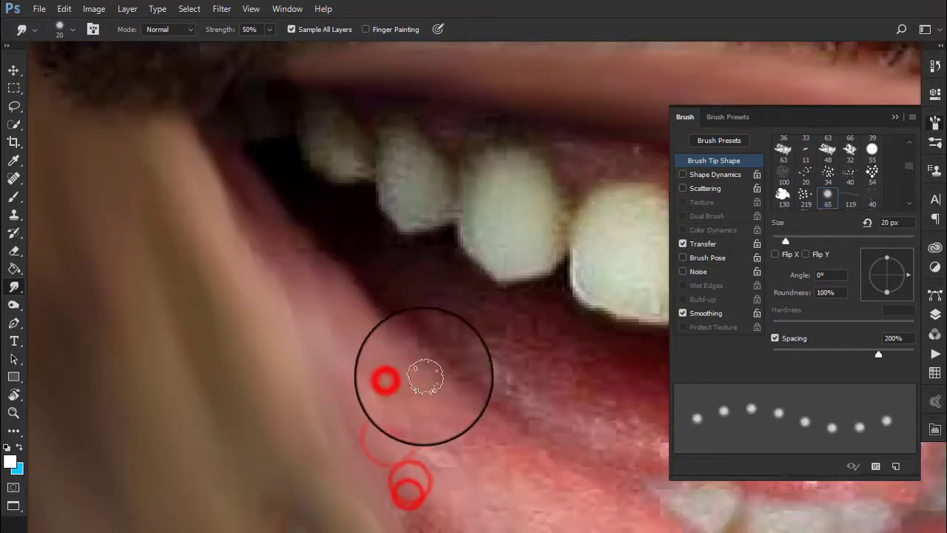
drag(252, 170, 309, 263)
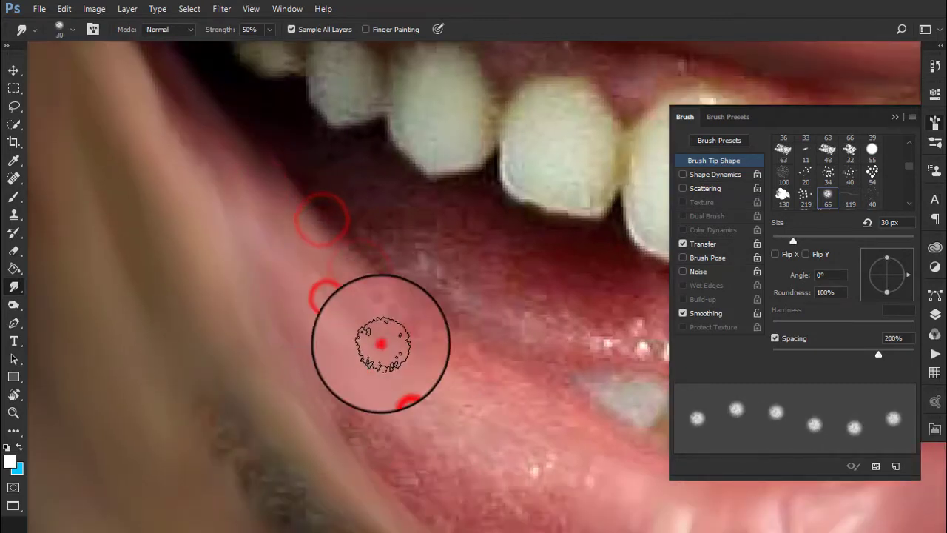
scroll(315, 303, down, 3)
Dab the inner lower lip smooth with a 20 px brush, then check the whole face.
click(378, 384)
click(471, 466)
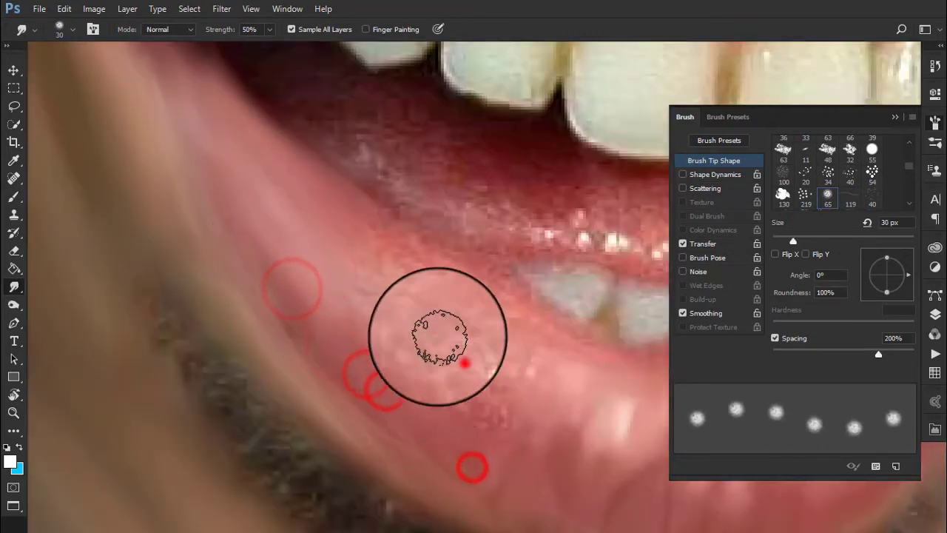
key([)
mouse_move(498, 359)
mouse_down()
mouse_move(376, 239)
mouse_move(476, 304)
mouse_up()
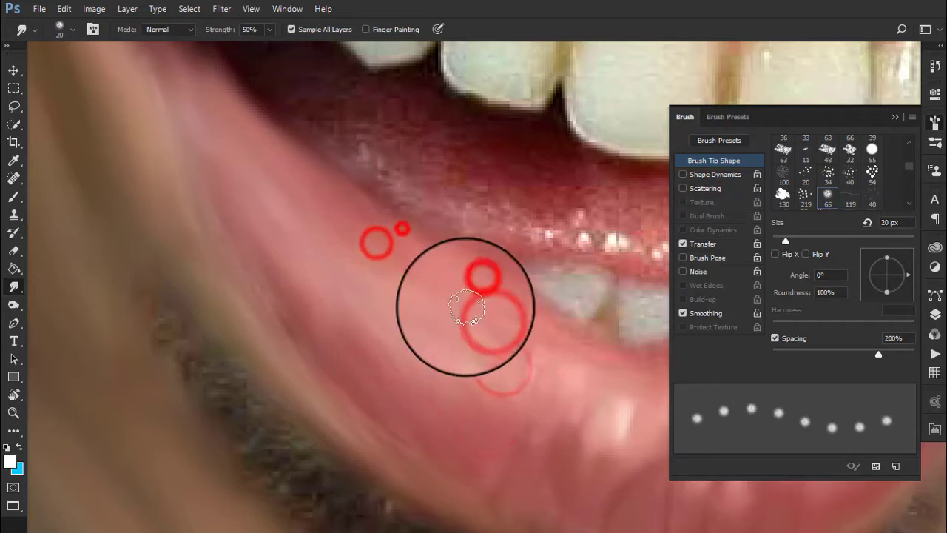
drag(528, 363, 417, 292)
key([)
drag(431, 331, 465, 469)
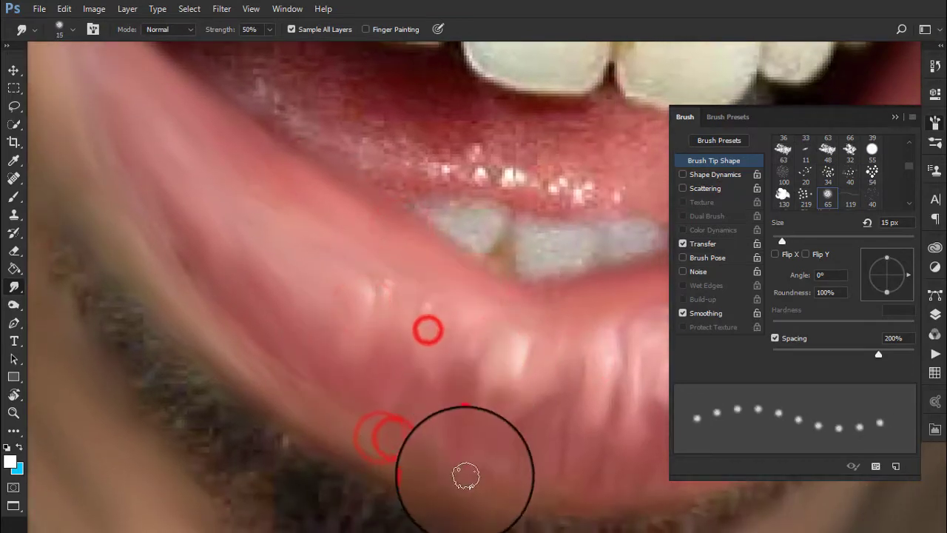
click(549, 501)
click(459, 332)
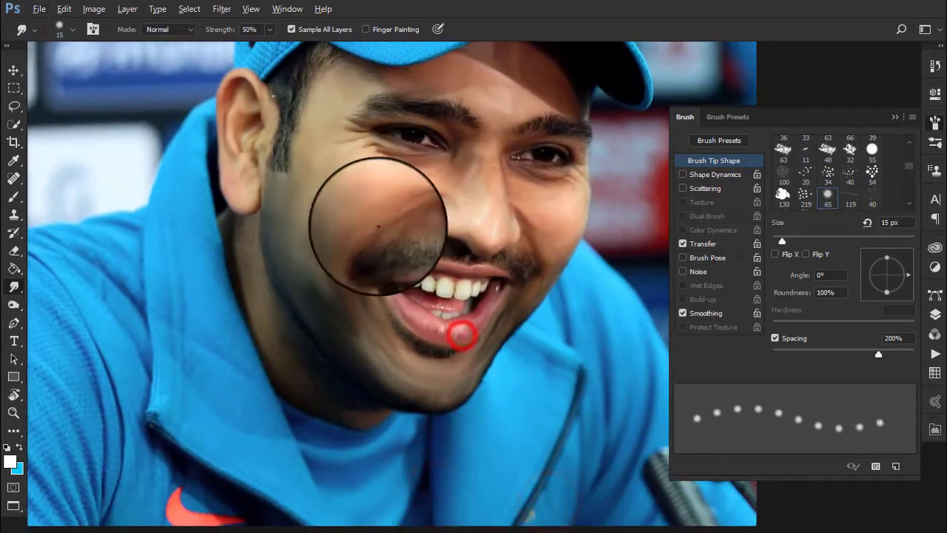
Zoom onto the teeth and smudge the gum below and left of them with a 20 px brush.
click(363, 355)
click(383, 452)
key(])
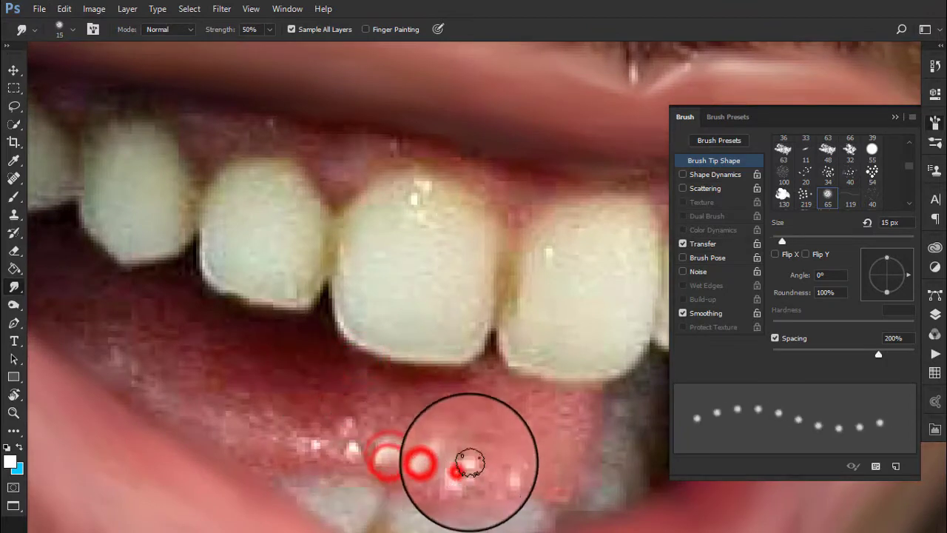
drag(95, 360, 197, 393)
drag(247, 362, 275, 365)
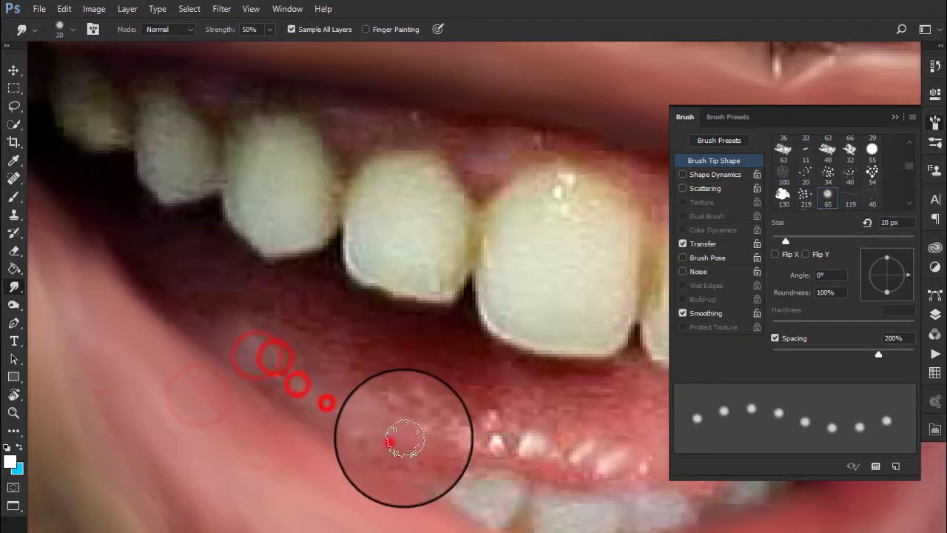
click(207, 283)
click(176, 278)
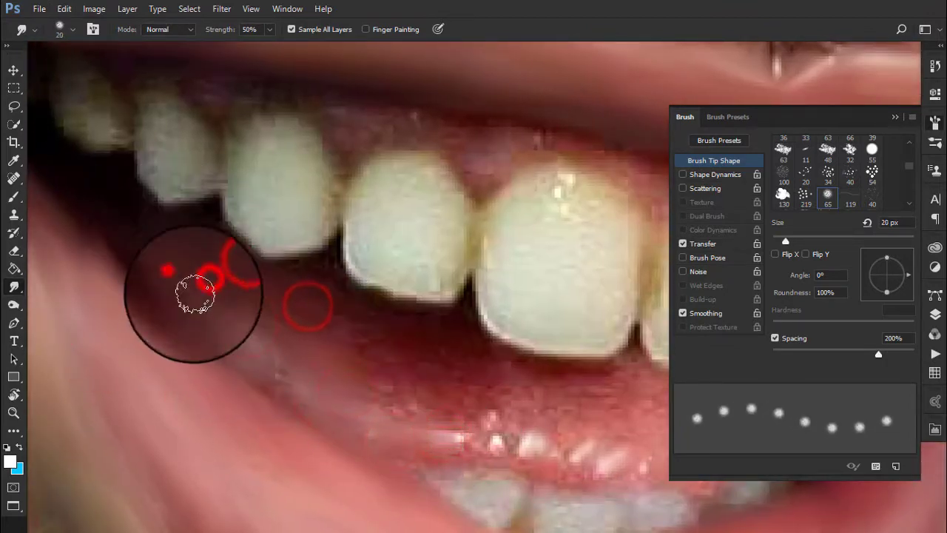
drag(278, 373, 366, 362)
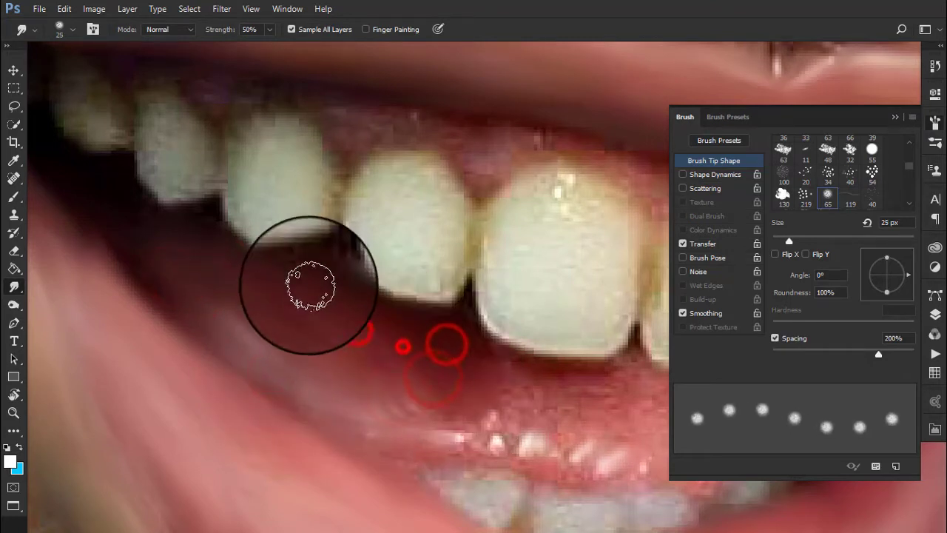
Blend the lower gum below the teeth with short strokes and dabs.
click(448, 410)
click(518, 386)
drag(371, 321, 323, 311)
mouse_move(397, 311)
mouse_down()
mouse_move(450, 309)
mouse_move(516, 325)
mouse_up()
click(535, 339)
mouse_move(449, 389)
mouse_down()
mouse_move(484, 398)
mouse_move(377, 374)
mouse_move(382, 395)
mouse_move(334, 373)
mouse_move(287, 372)
mouse_up()
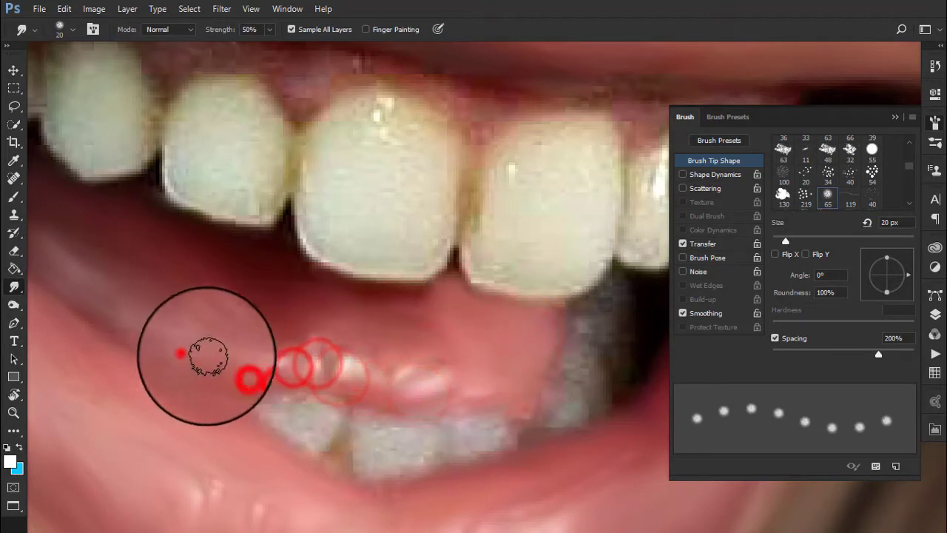
mouse_move(208, 356)
mouse_down()
mouse_move(387, 369)
mouse_move(440, 348)
mouse_move(329, 327)
mouse_move(389, 327)
mouse_up()
Smudge along the left gum at 15 px, then the lower gum at 20 px.
key(bracketleft)
mouse_move(123, 317)
mouse_down()
mouse_move(328, 312)
mouse_move(190, 275)
mouse_up()
drag(147, 236, 317, 411)
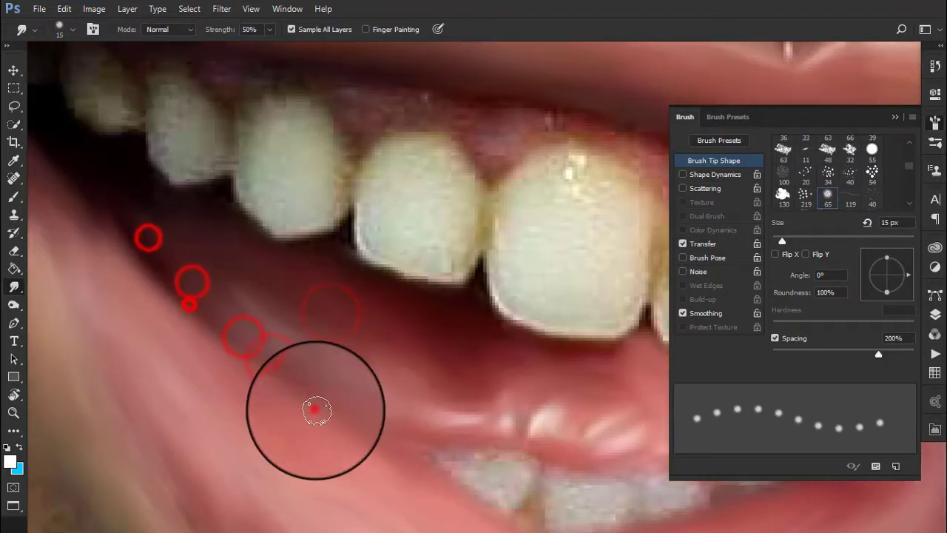
key(bracketright)
drag(302, 461, 294, 315)
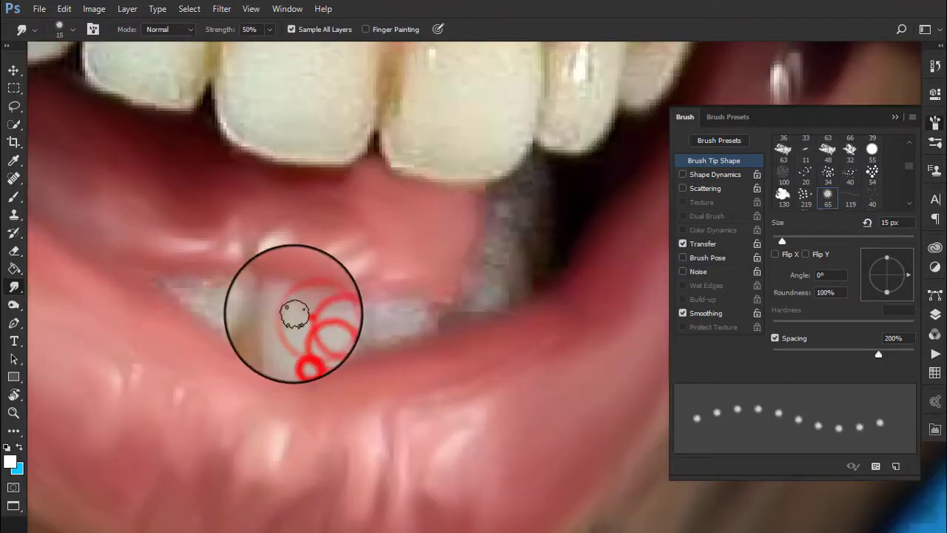
mouse_move(223, 291)
mouse_down()
mouse_move(250, 292)
mouse_move(249, 317)
mouse_up()
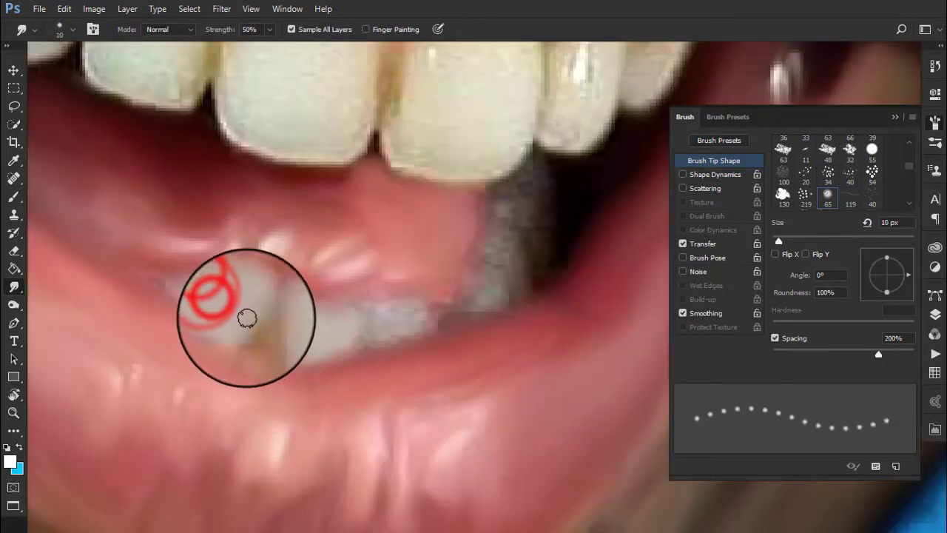
drag(395, 312, 304, 308)
Smear the dark gap between the lower teeth smooth toward the tooth edge.
key(bracketright)
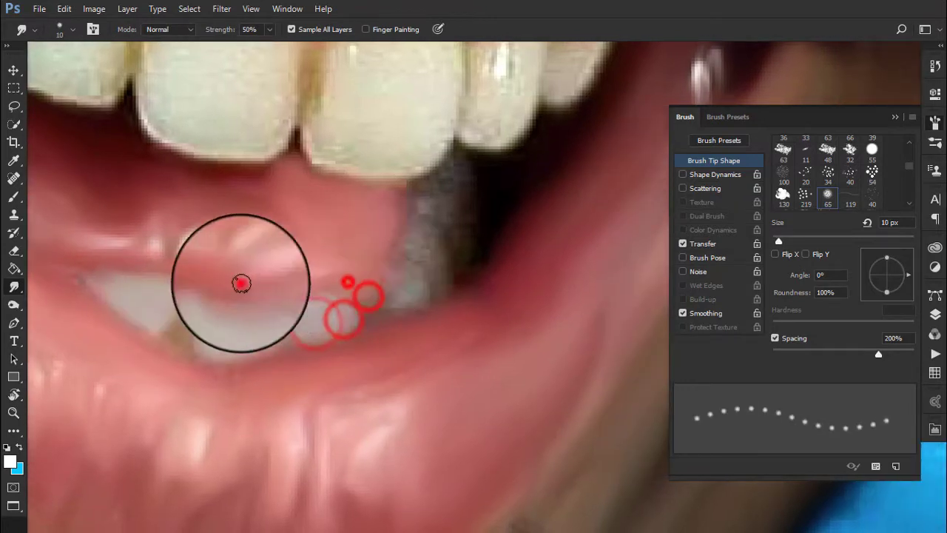
drag(374, 269, 288, 321)
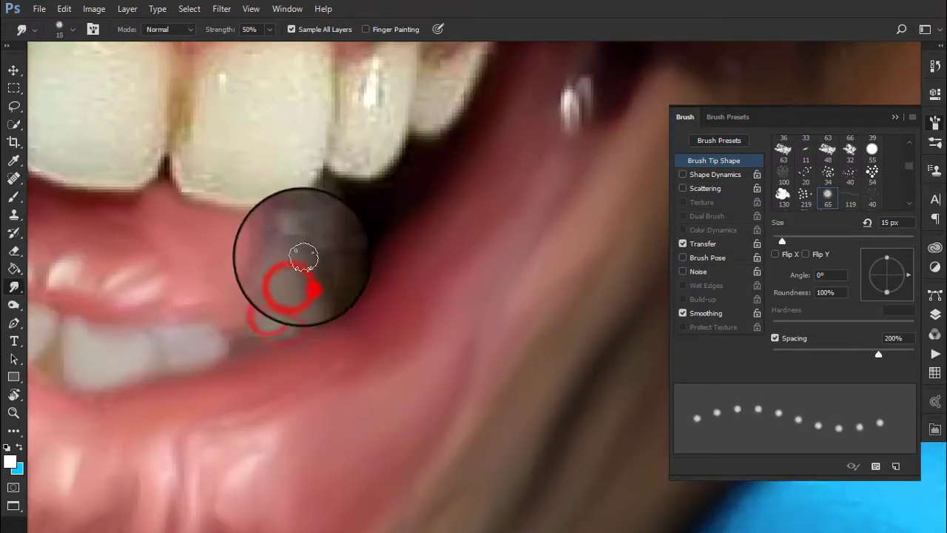
mouse_move(319, 253)
mouse_down()
mouse_move(331, 211)
mouse_move(317, 265)
mouse_up()
drag(316, 305, 303, 338)
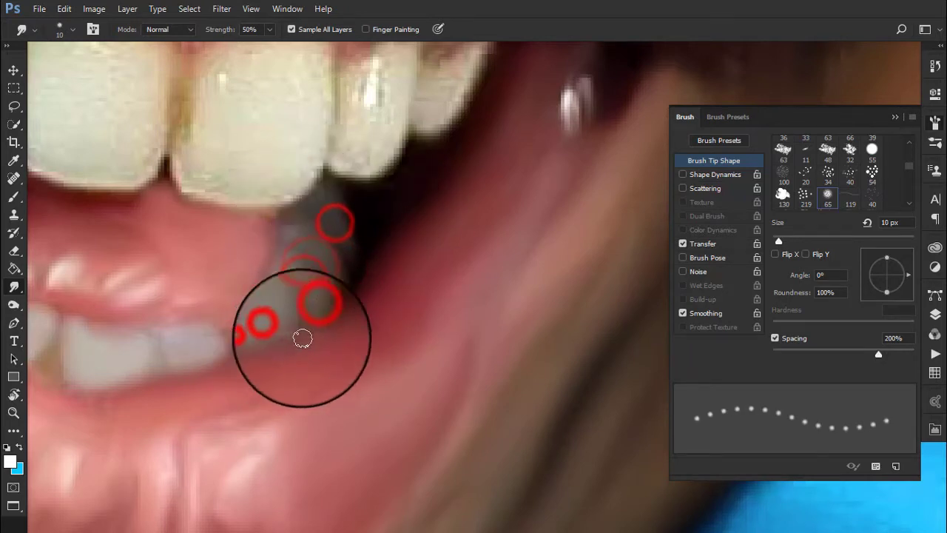
drag(349, 213, 354, 257)
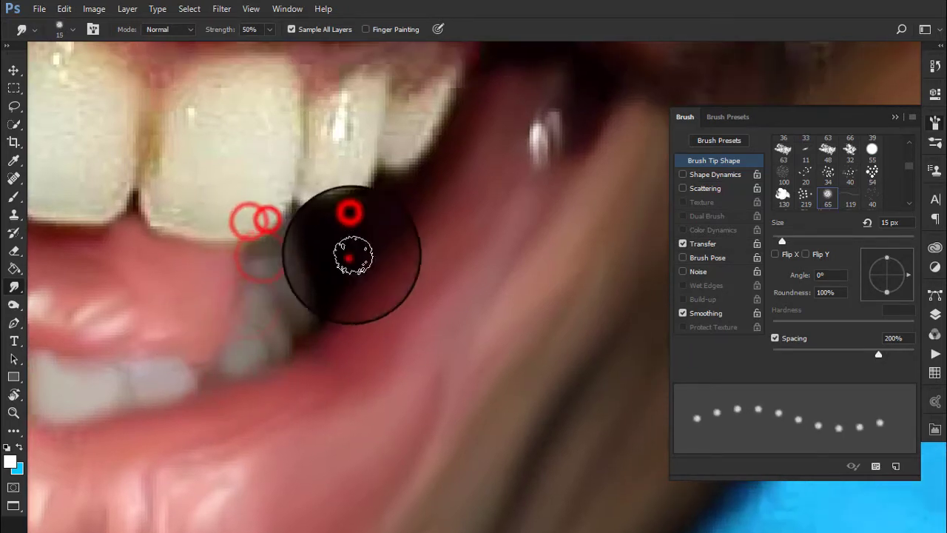
key(])
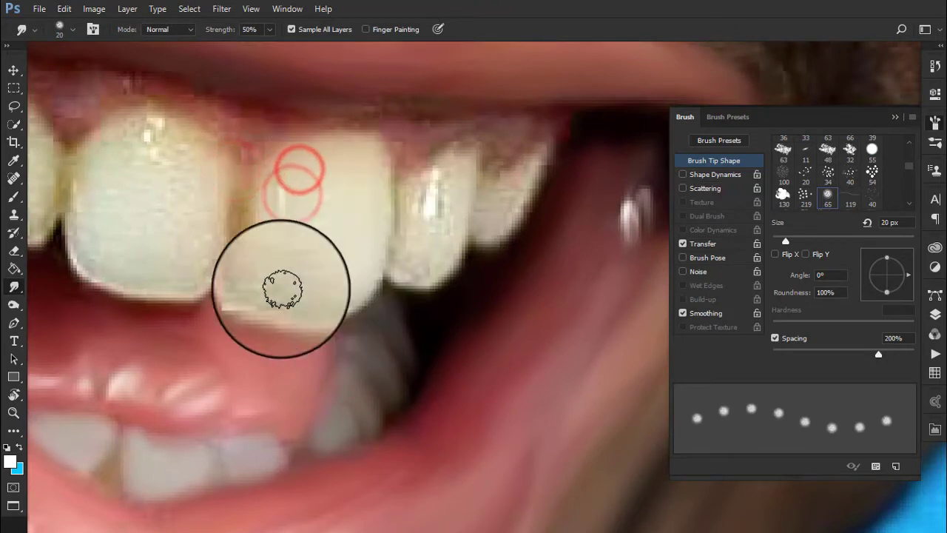
Zoom onto the front teeth and smudge their surfaces and edges with a 25 px brush.
drag(275, 286, 263, 251)
drag(274, 173, 254, 286)
key(])
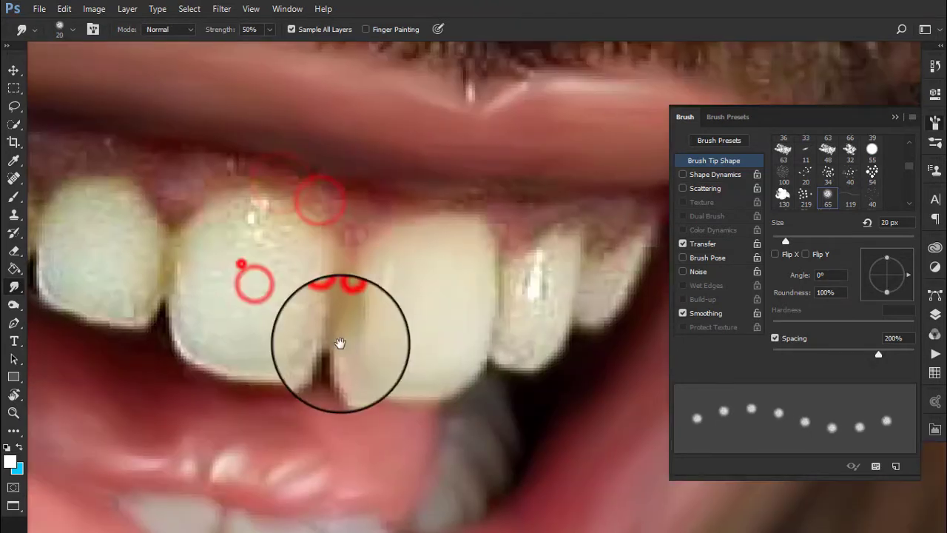
mouse_move(348, 300)
mouse_down()
mouse_move(228, 228)
mouse_move(185, 274)
mouse_move(214, 336)
mouse_up()
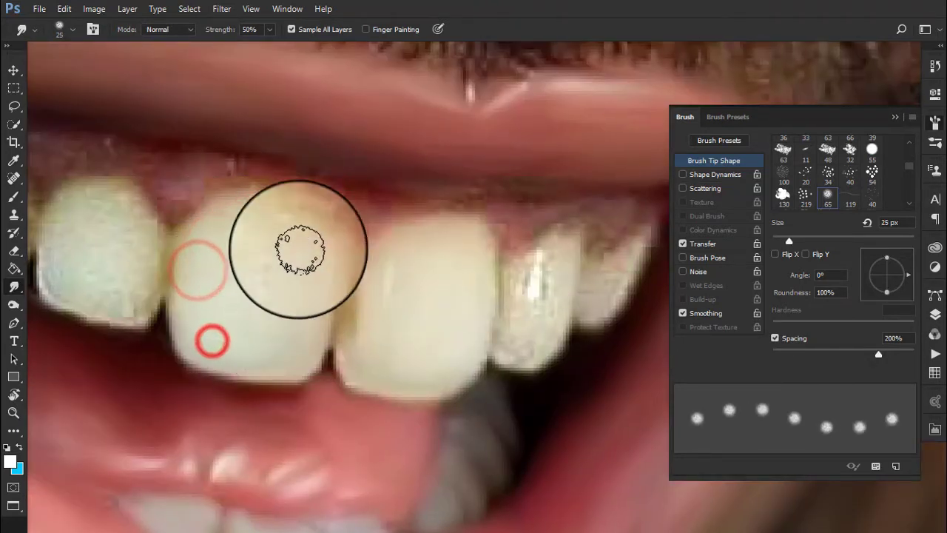
drag(252, 294, 259, 356)
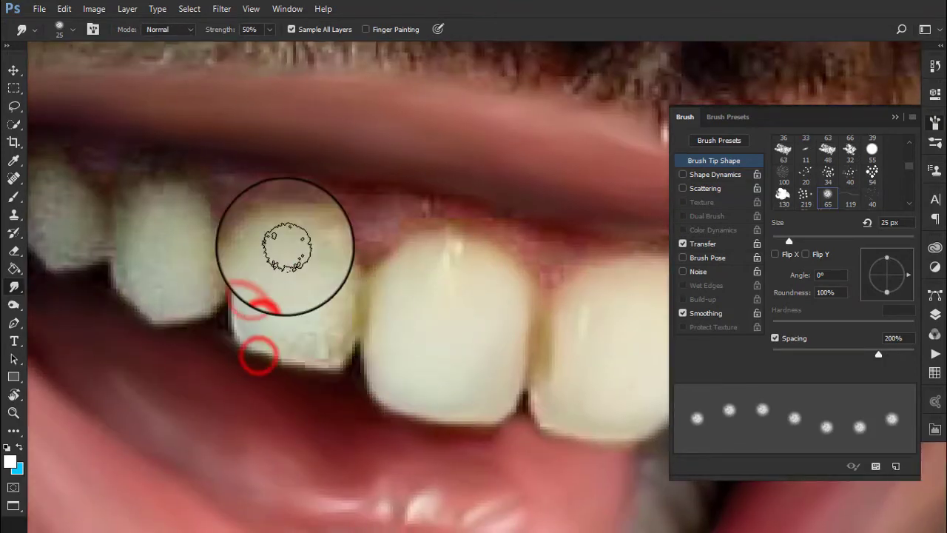
drag(306, 232, 323, 271)
drag(327, 212, 318, 333)
mouse_move(239, 328)
mouse_down()
mouse_move(370, 338)
mouse_move(281, 275)
mouse_up()
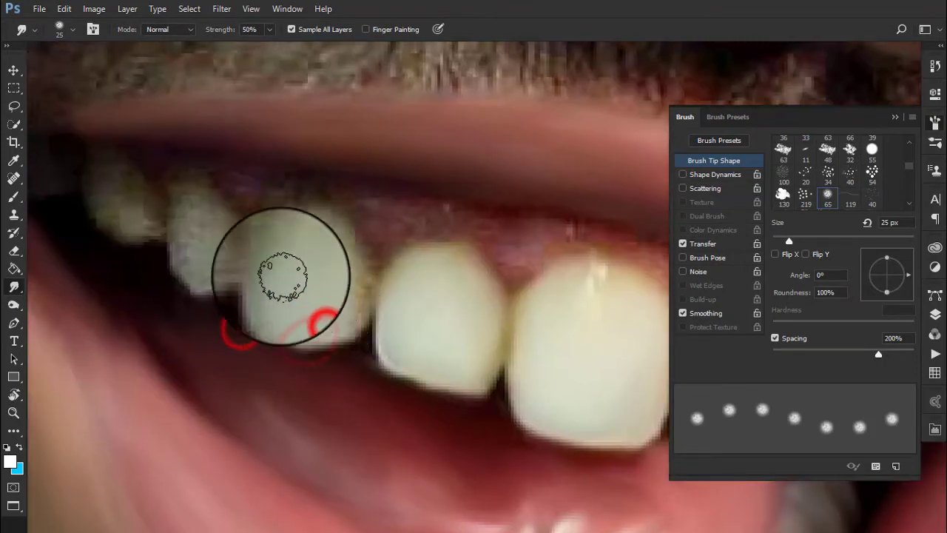
drag(313, 313, 313, 211)
mouse_move(296, 254)
mouse_down()
mouse_move(345, 311)
mouse_move(254, 296)
mouse_up()
Shrink the brush to 15 px and smudge around the next tooth edges.
key(bracketleft)
mouse_move(331, 327)
mouse_down()
mouse_move(281, 308)
mouse_move(317, 317)
mouse_move(275, 348)
mouse_move(246, 308)
mouse_move(287, 349)
mouse_up()
key(bracketleft)
mouse_move(419, 312)
mouse_down()
mouse_move(327, 289)
mouse_move(281, 260)
mouse_up()
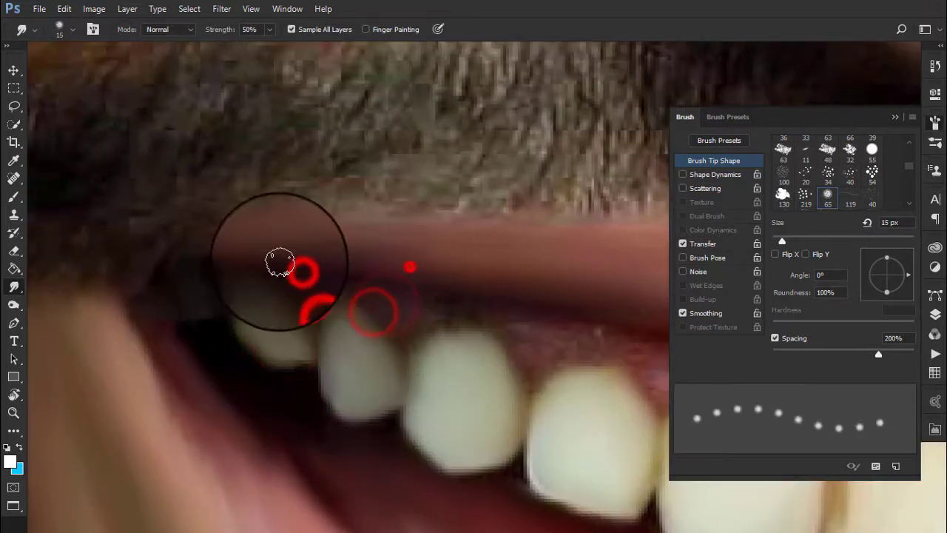
mouse_move(366, 285)
mouse_down()
mouse_move(428, 333)
mouse_move(412, 286)
mouse_up()
mouse_move(540, 302)
mouse_down()
mouse_move(402, 307)
mouse_move(444, 318)
mouse_up()
Blend the upper gum line into the teeth using 10 px then 15 px brushes.
drag(503, 306, 529, 281)
key(bracketleft)
mouse_move(486, 321)
mouse_down()
mouse_move(498, 262)
mouse_move(465, 228)
mouse_up()
key(bracketright)
drag(499, 345, 479, 397)
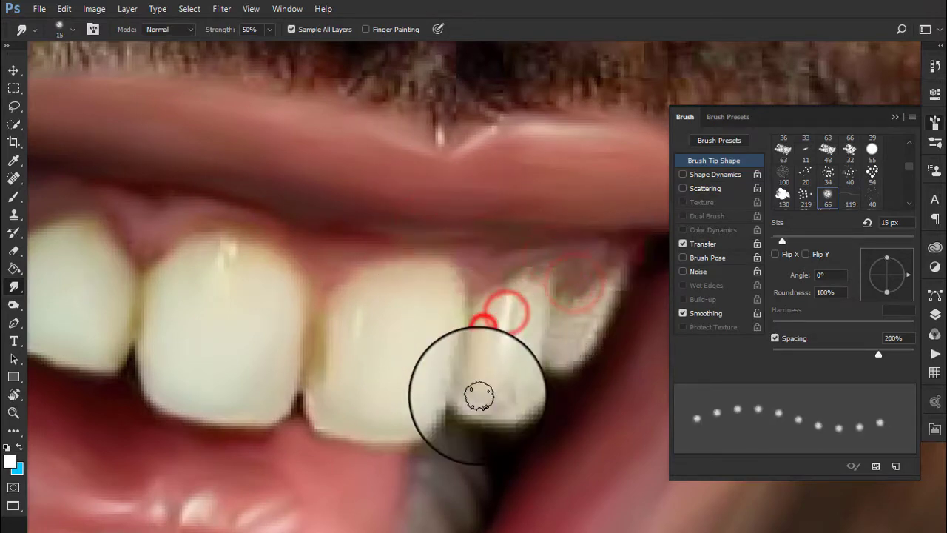
mouse_move(518, 372)
mouse_down()
mouse_move(537, 311)
mouse_move(517, 277)
mouse_up()
mouse_move(583, 285)
mouse_down()
mouse_move(575, 340)
mouse_move(557, 314)
mouse_up()
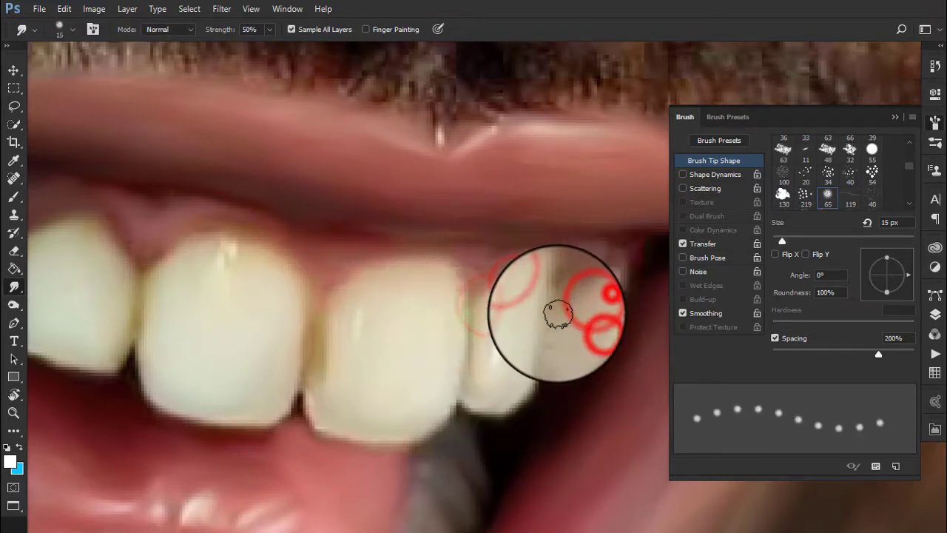
scroll(530, 295, down, 6)
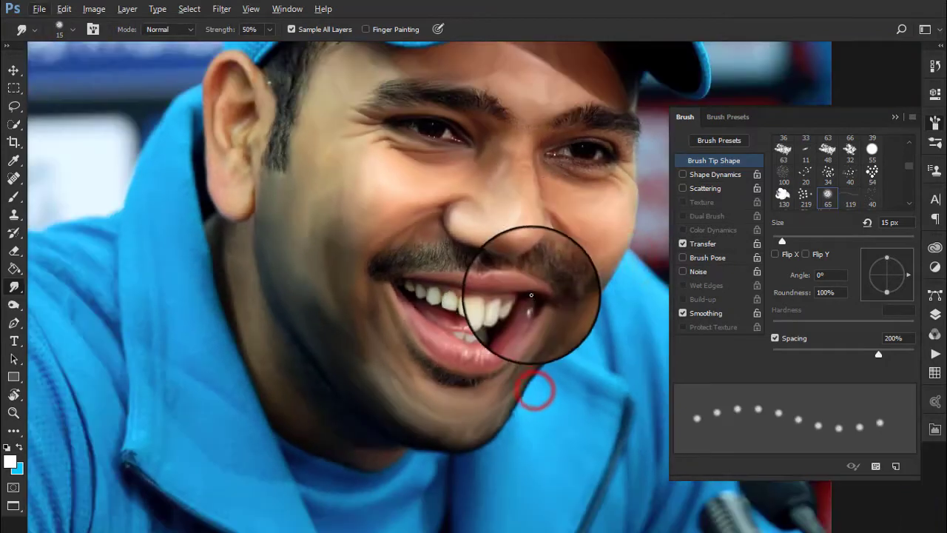
Smudge the lower eyelid and under-eye wrinkles with a 20–25 px brush.
scroll(569, 266, up, 5)
scroll(569, 267, up, 2)
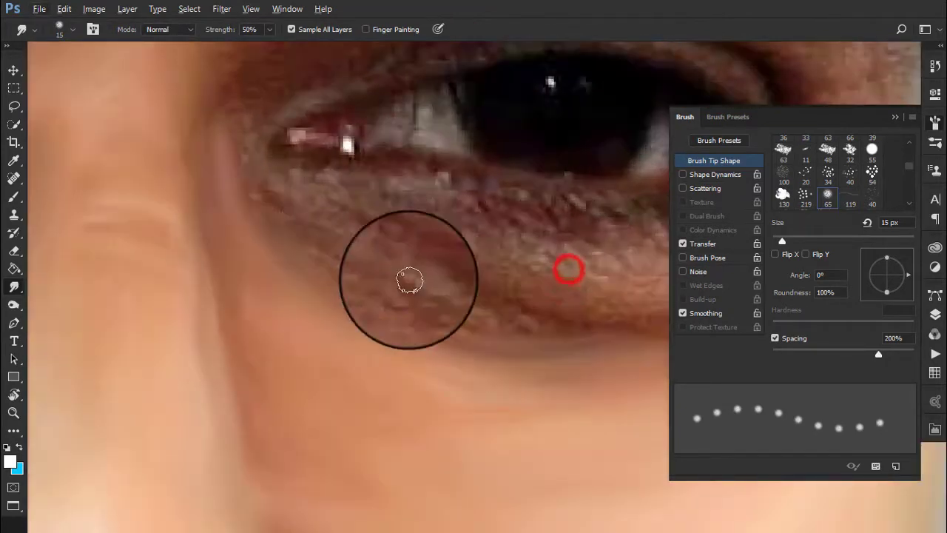
key(bracketright)
drag(309, 296, 279, 245)
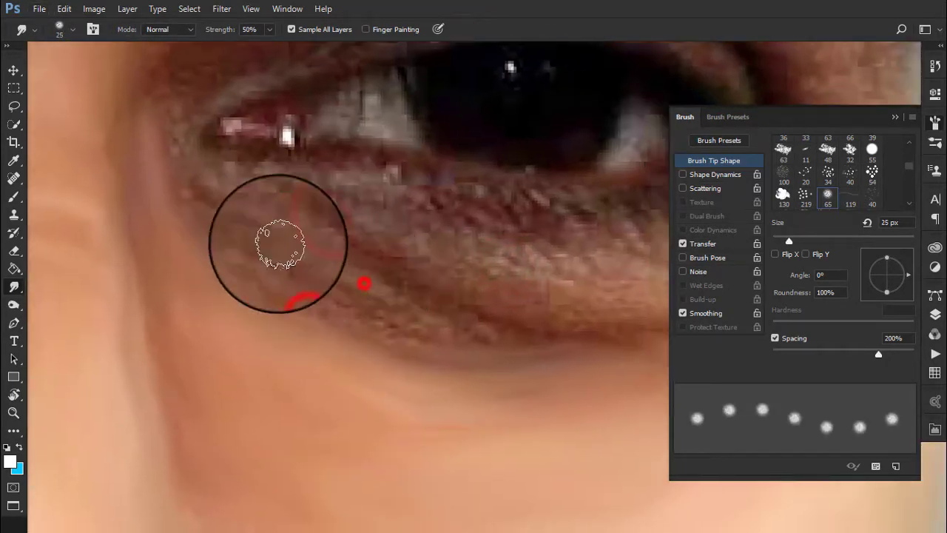
key(bracketleft)
drag(199, 195, 305, 263)
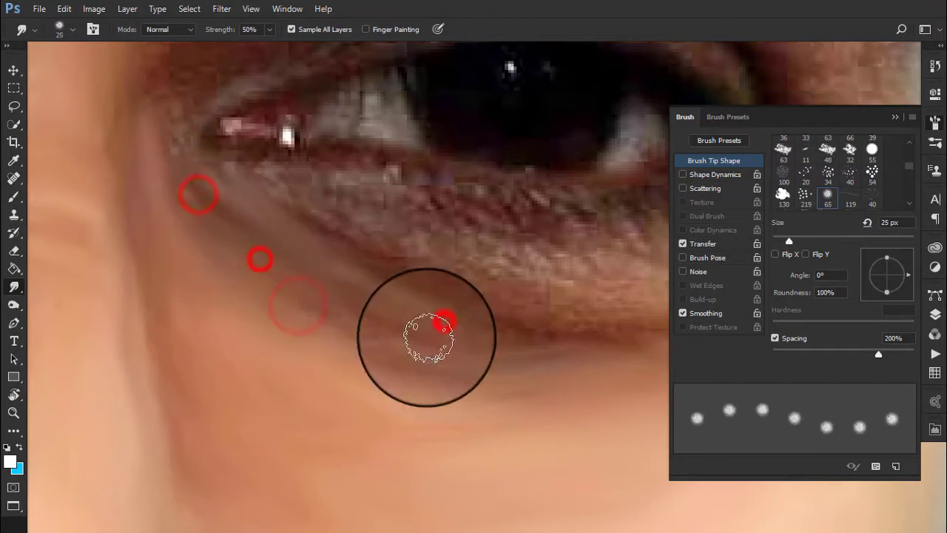
click(428, 337)
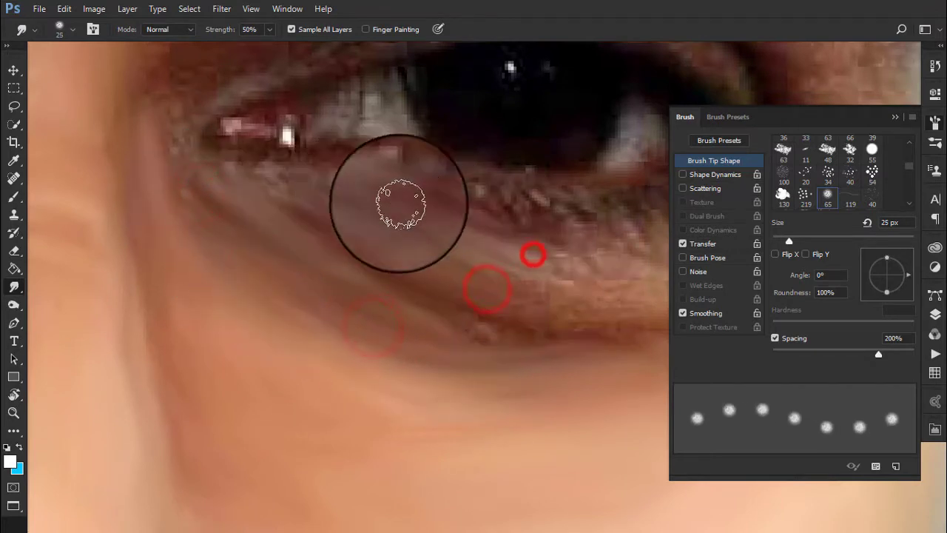
drag(247, 169, 205, 173)
scroll(185, 184, up, 2)
drag(348, 277, 442, 264)
drag(332, 192, 306, 239)
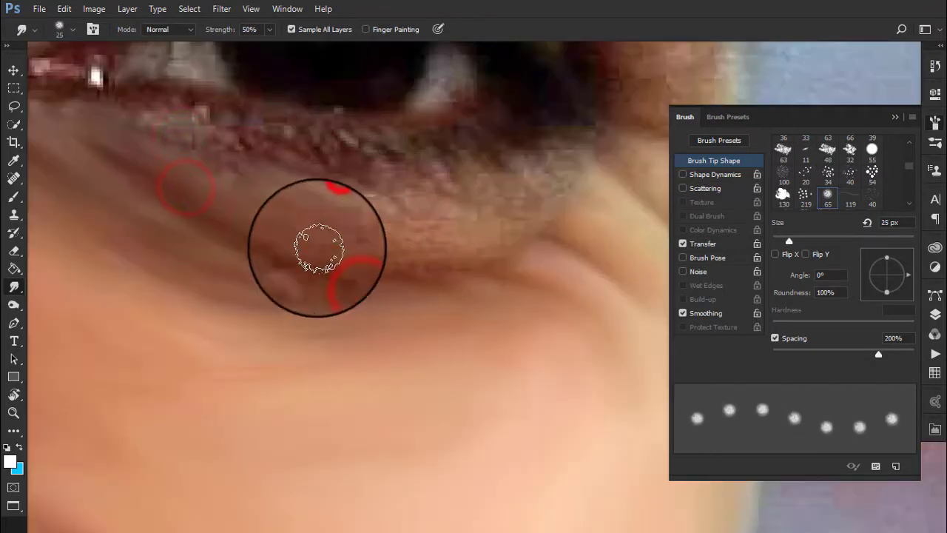
drag(244, 254, 281, 281)
mouse_move(306, 297)
mouse_down()
mouse_move(320, 245)
mouse_move(233, 165)
mouse_move(264, 226)
mouse_up()
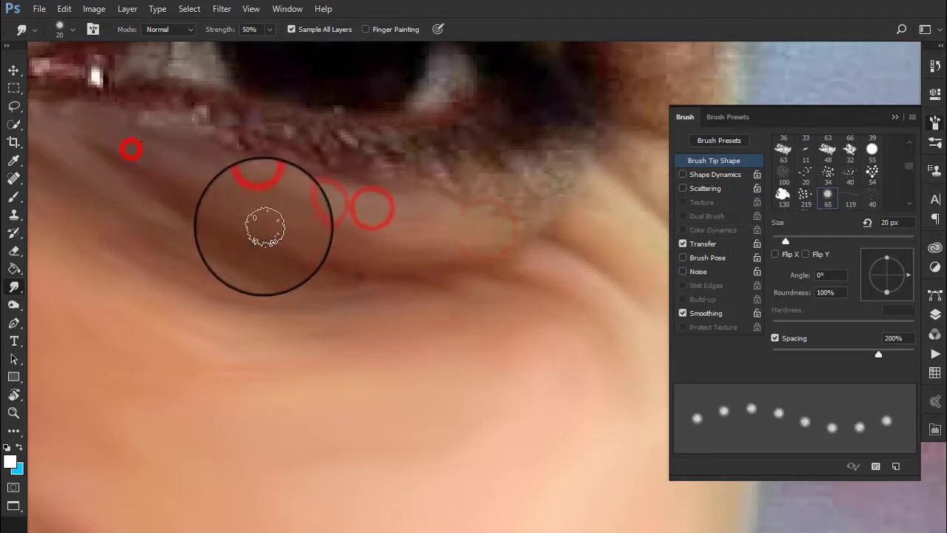
Smudge the skin beside the eye and at the eye corner, then with a 30 px brush.
drag(465, 214, 303, 239)
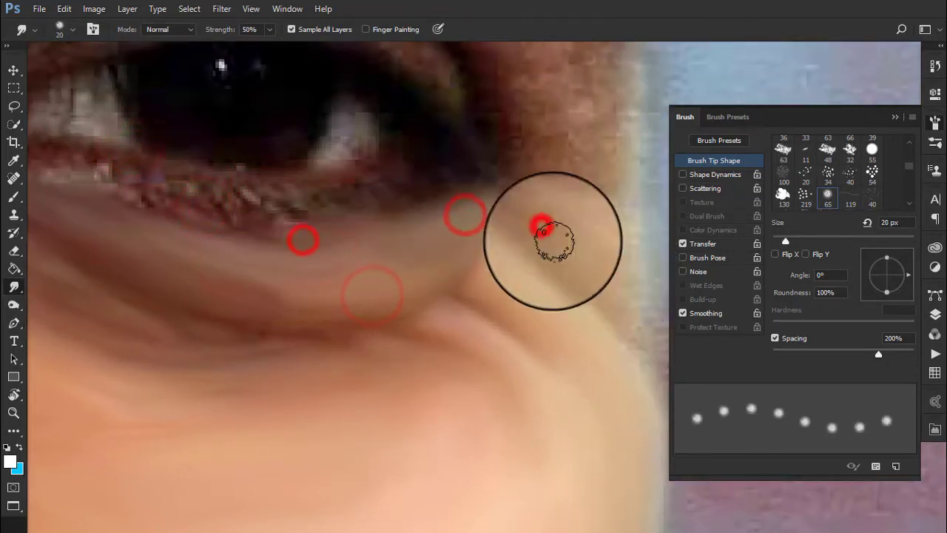
drag(555, 240, 473, 295)
scroll(473, 296, up, 2)
drag(433, 205, 510, 282)
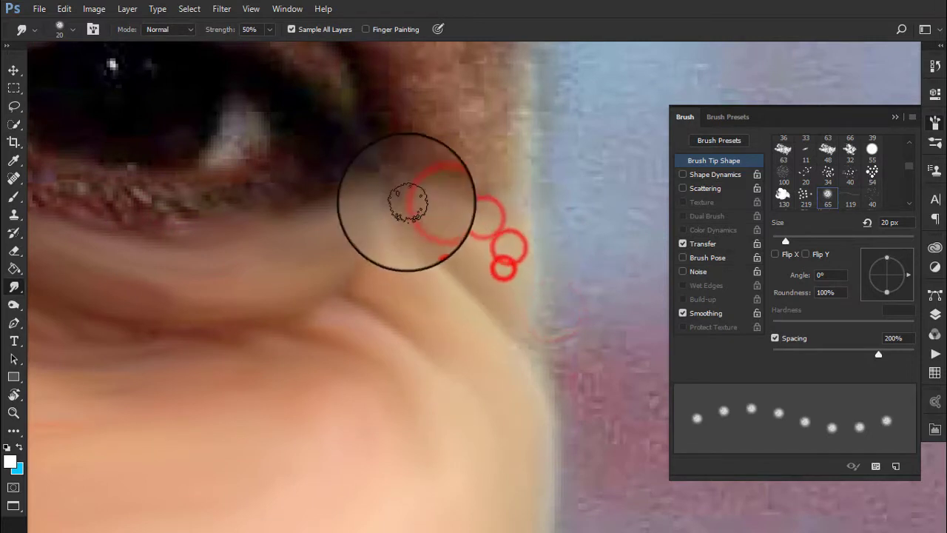
scroll(407, 201, down, 2)
mouse_move(363, 291)
mouse_down()
mouse_move(469, 281)
mouse_move(410, 238)
mouse_move(328, 237)
mouse_move(413, 245)
mouse_up()
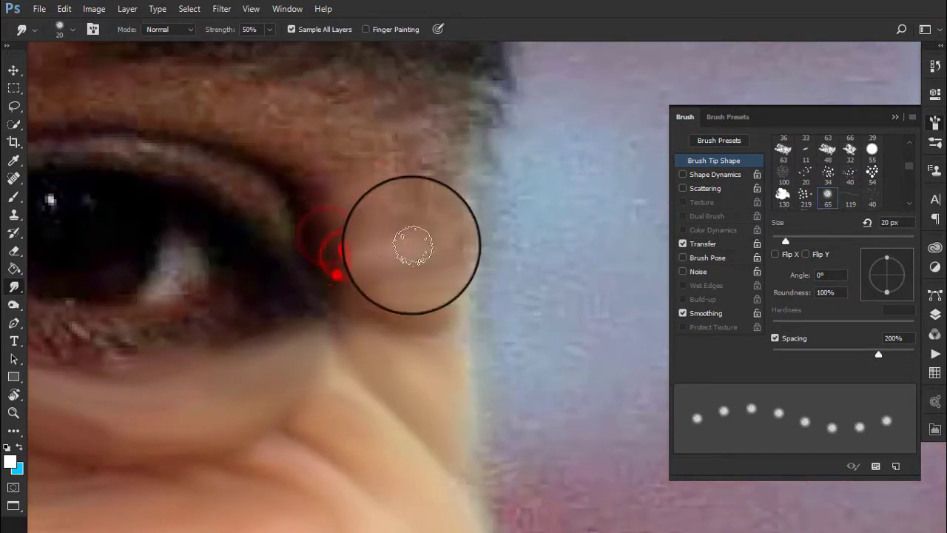
drag(444, 193, 395, 276)
key(])
scroll(294, 214, up, 2)
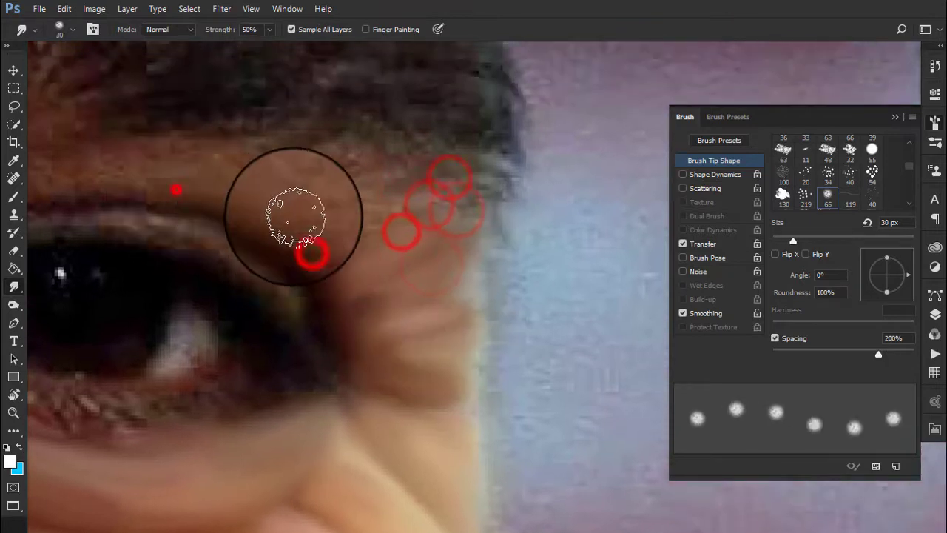
drag(294, 217, 375, 226)
scroll(288, 244, up, 2)
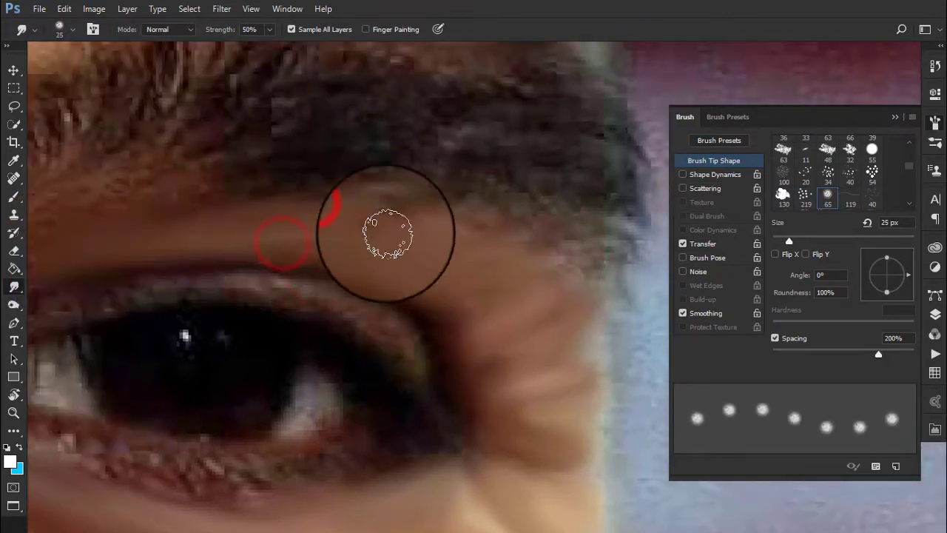
scroll(387, 234, down, 2)
drag(211, 281, 120, 277)
Smudge along the upper eyelid and its outer part with a 20 px brush.
key(bracketleft)
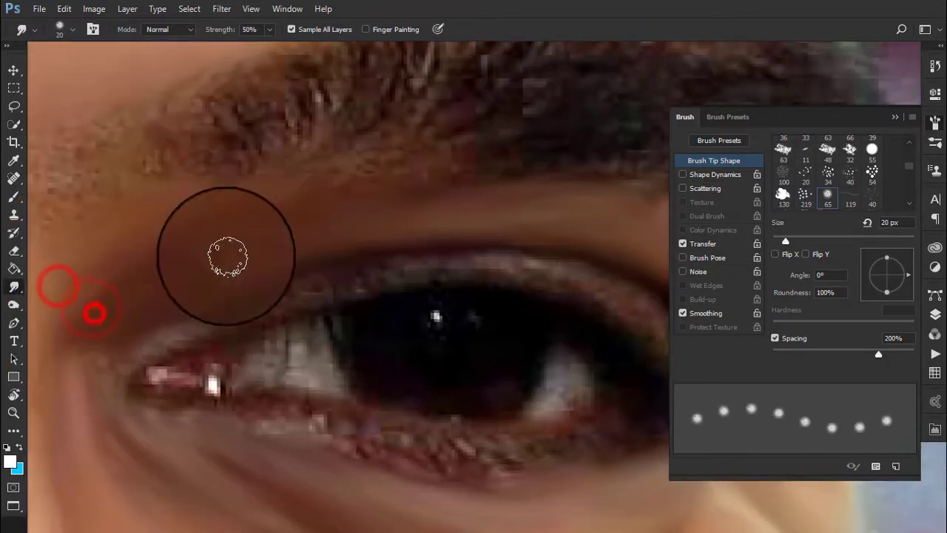
scroll(317, 264, up, 2)
key(bracketright)
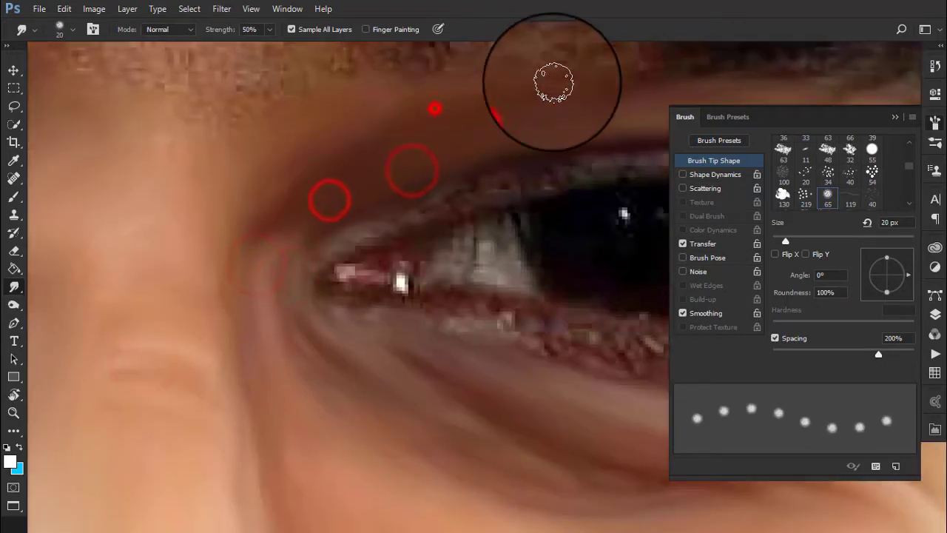
scroll(318, 171, down, 2)
scroll(271, 229, up, 3)
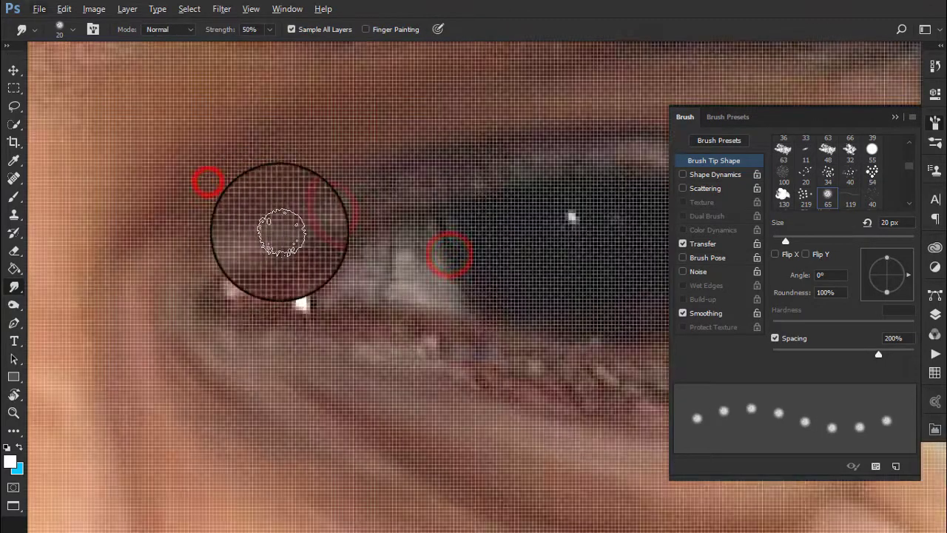
drag(585, 159, 323, 182)
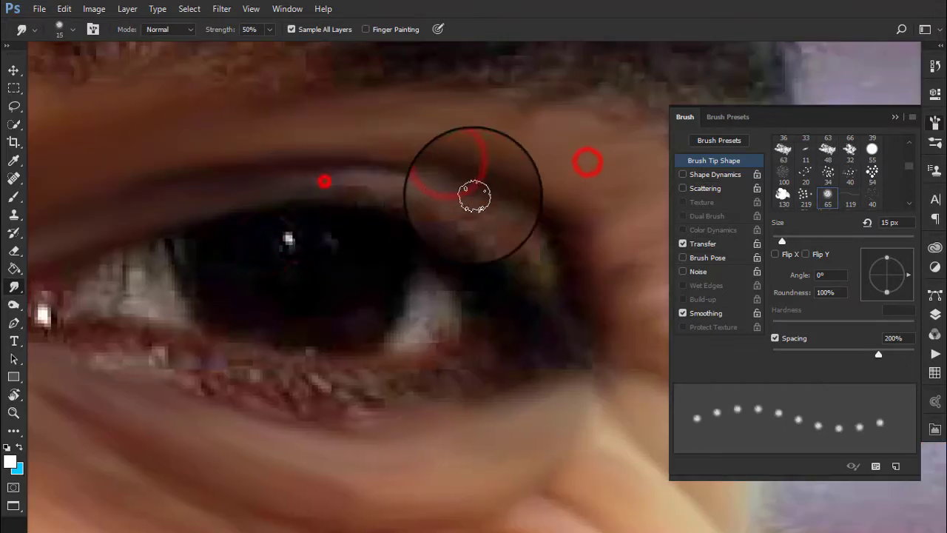
click(450, 201)
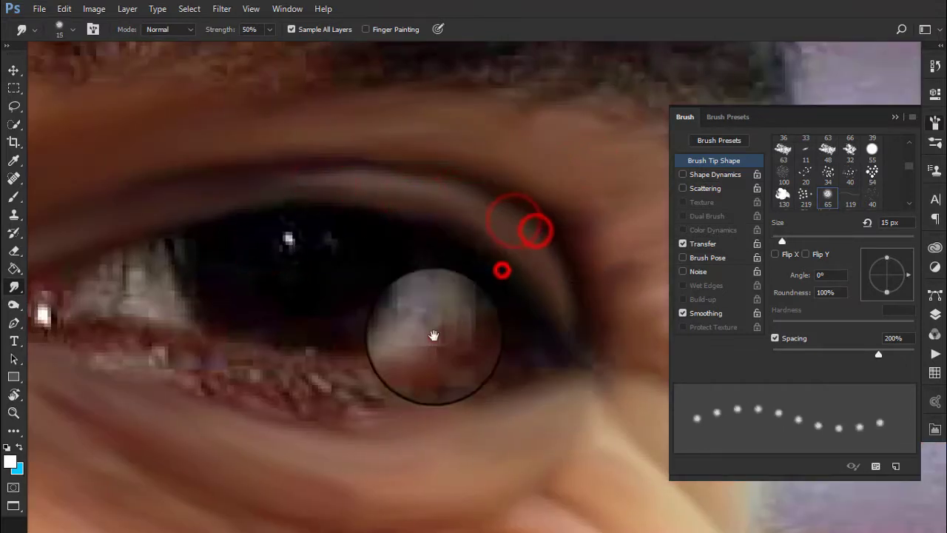
drag(433, 333, 536, 257)
click(199, 276)
Smear across the lower eyelid and below the pupil with a 15 px brush.
drag(272, 296, 413, 296)
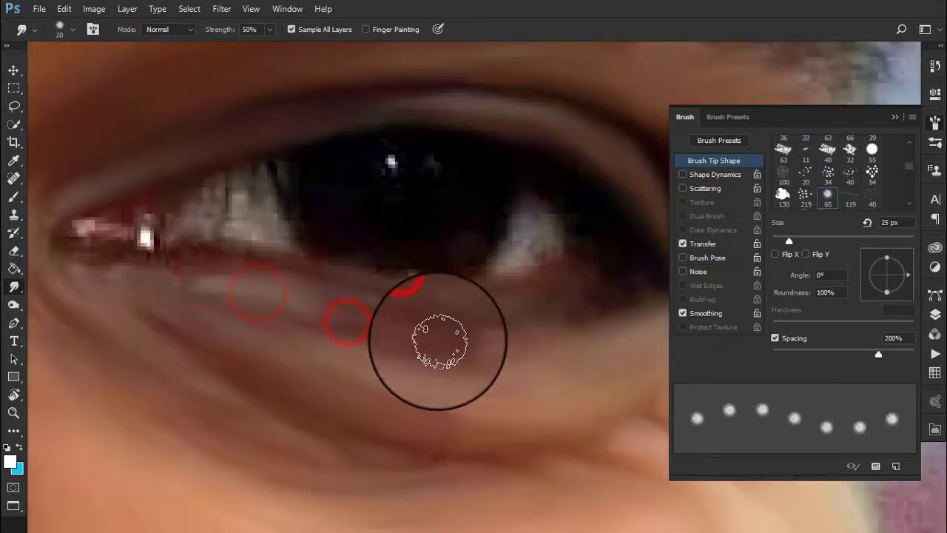
mouse_move(619, 296)
mouse_down()
mouse_move(99, 265)
mouse_move(285, 274)
mouse_up()
key(bracketleft)
drag(206, 257, 346, 278)
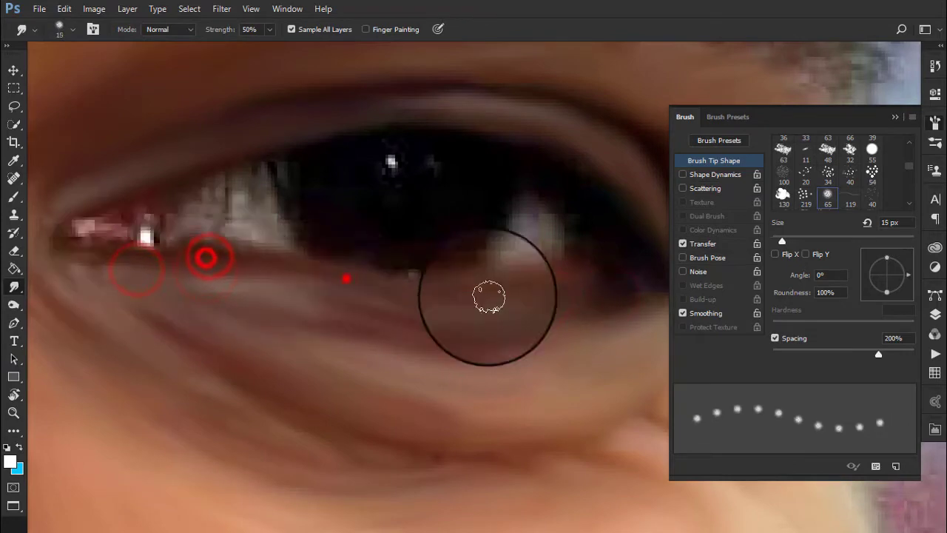
drag(489, 297, 556, 286)
scroll(581, 343, down, 5)
Turn off brush spacing and smooth the lower eyelid with a 25 px brush.
scroll(503, 318, up, 5)
key(bracketright)
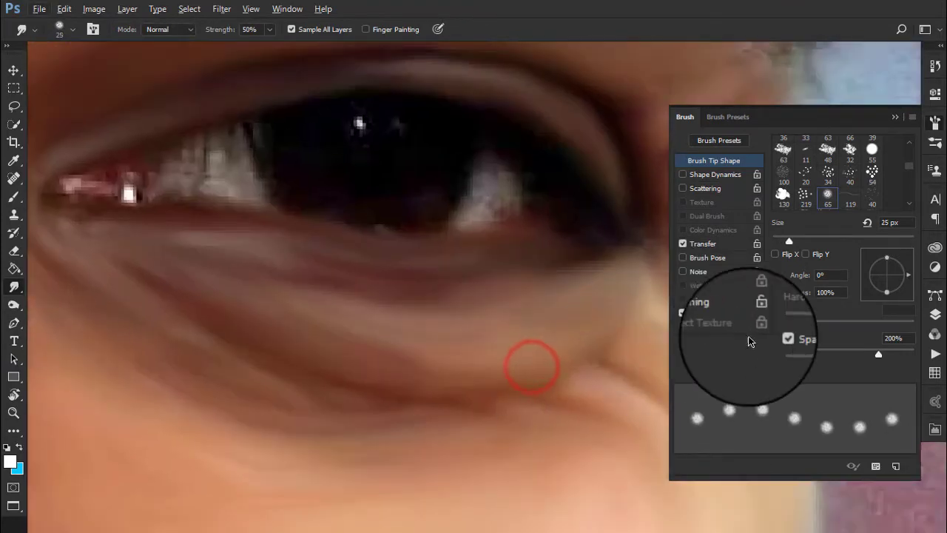
click(792, 338)
mouse_move(352, 318)
mouse_down()
mouse_move(173, 285)
mouse_move(380, 300)
mouse_up()
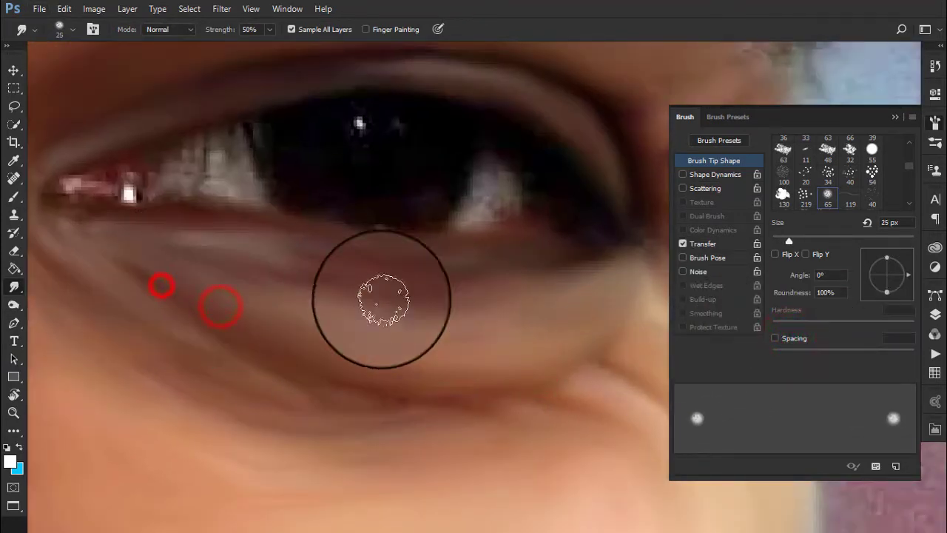
mouse_move(446, 310)
mouse_down()
mouse_move(256, 227)
mouse_move(274, 243)
mouse_up()
Blend the grey highlight inside the pupil and the skin near the inner eye corner.
key(bracketleft)
key(bracketleft)
drag(349, 249, 461, 260)
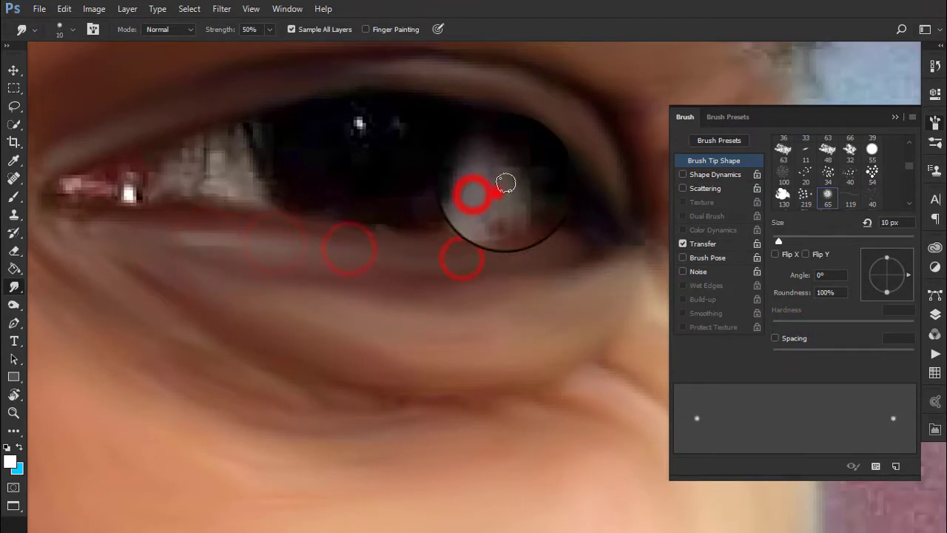
drag(505, 184, 457, 215)
drag(518, 203, 449, 220)
drag(488, 159, 469, 212)
drag(484, 163, 513, 188)
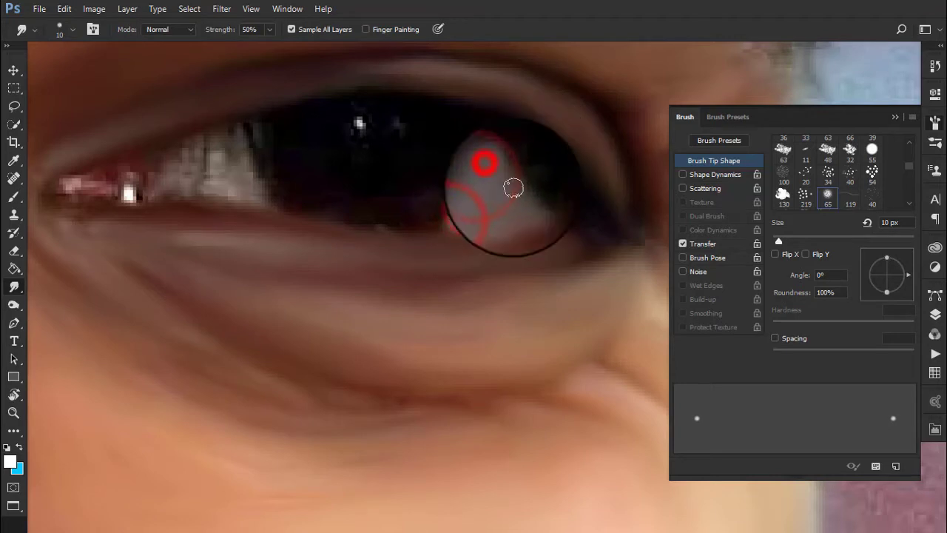
drag(311, 226, 418, 318)
mouse_move(358, 297)
mouse_down()
mouse_move(370, 273)
mouse_move(391, 266)
mouse_move(340, 279)
mouse_up()
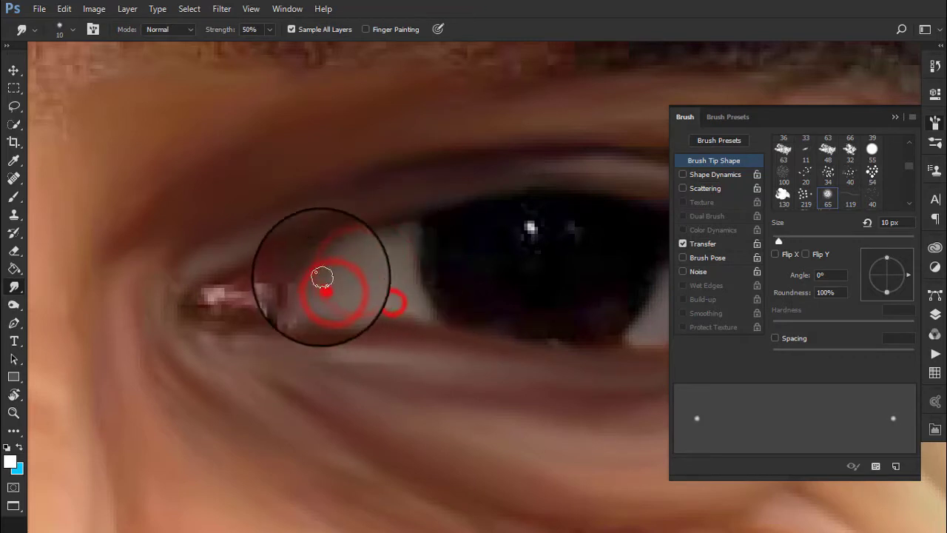
Soften the pupil top and blend the white patch beside the pupil with a 9 px brush.
drag(531, 232, 566, 230)
key(bracketright)
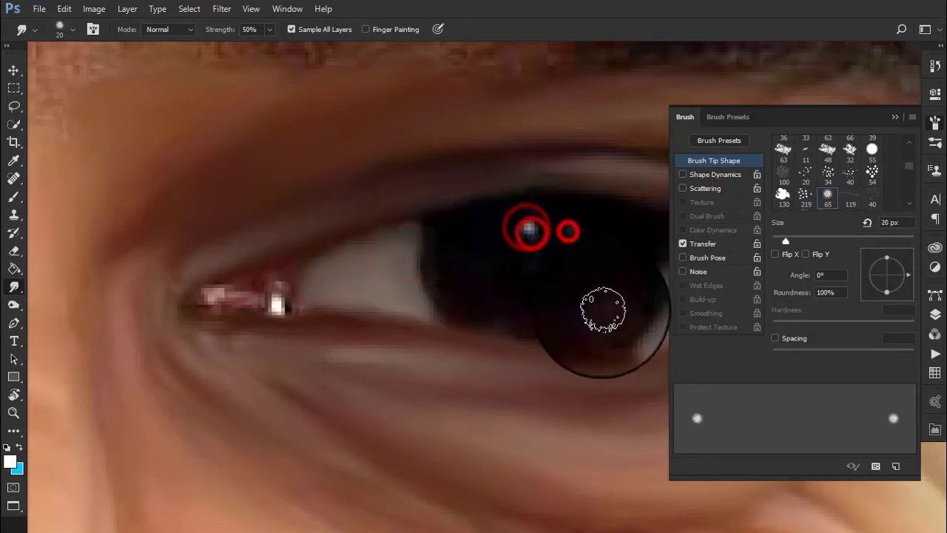
click(472, 311)
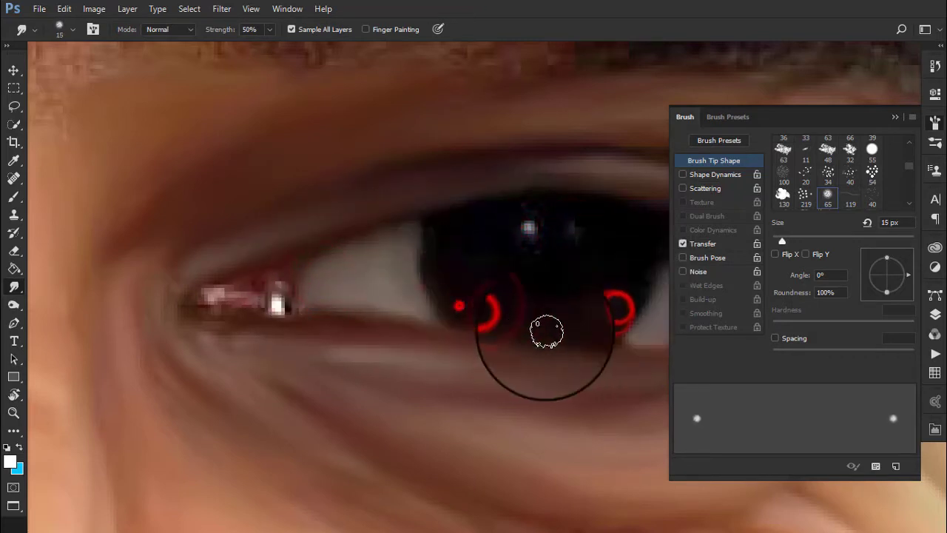
key(bracketleft)
key(bracketleft)
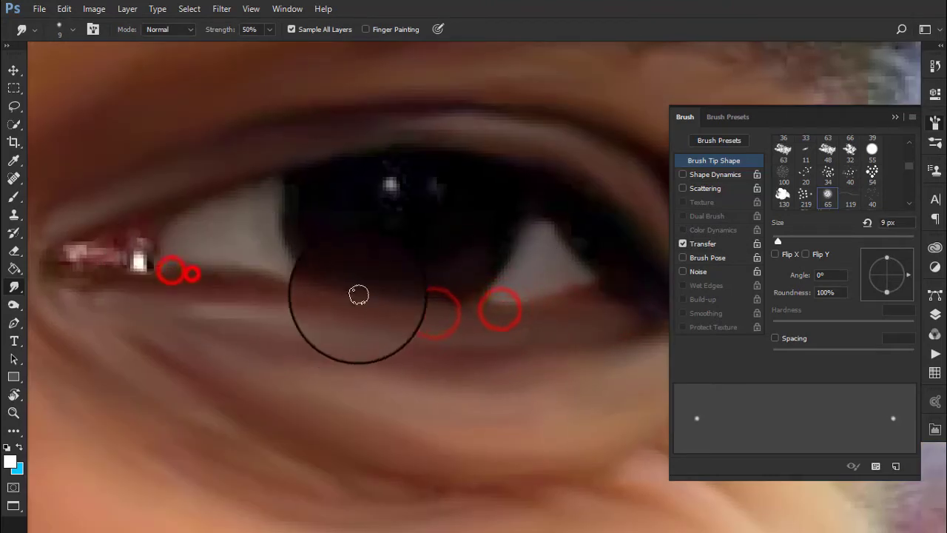
scroll(356, 296, down, 5)
scroll(348, 326, up, 6)
scroll(363, 302, down, 2)
click(366, 300)
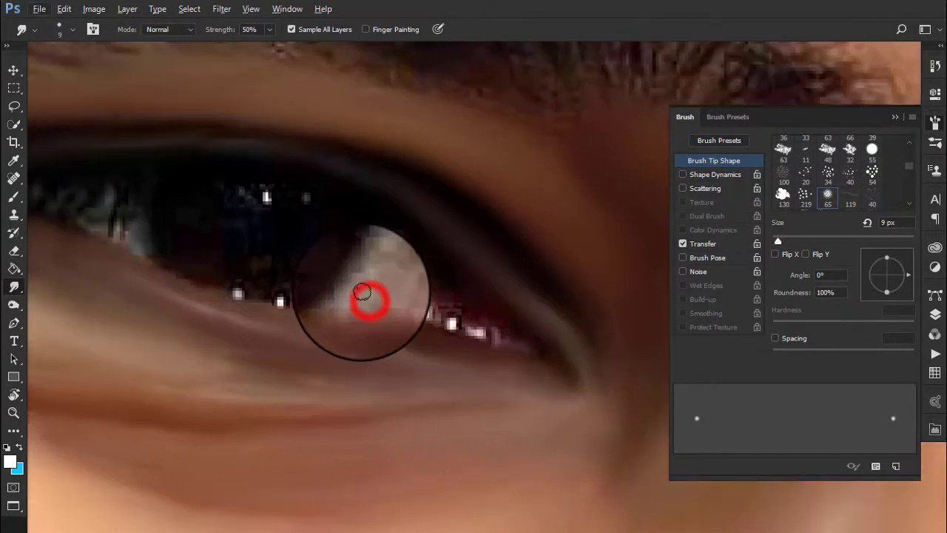
click(378, 262)
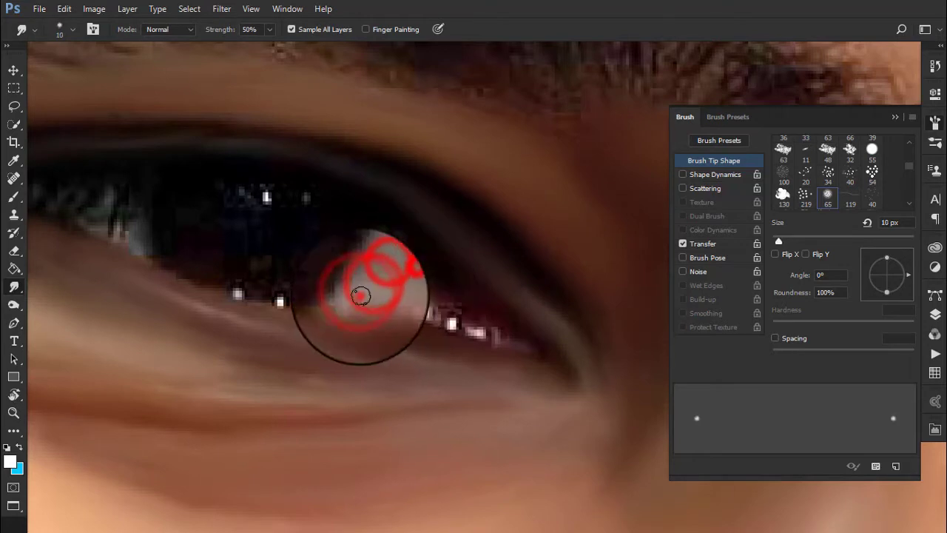
click(376, 299)
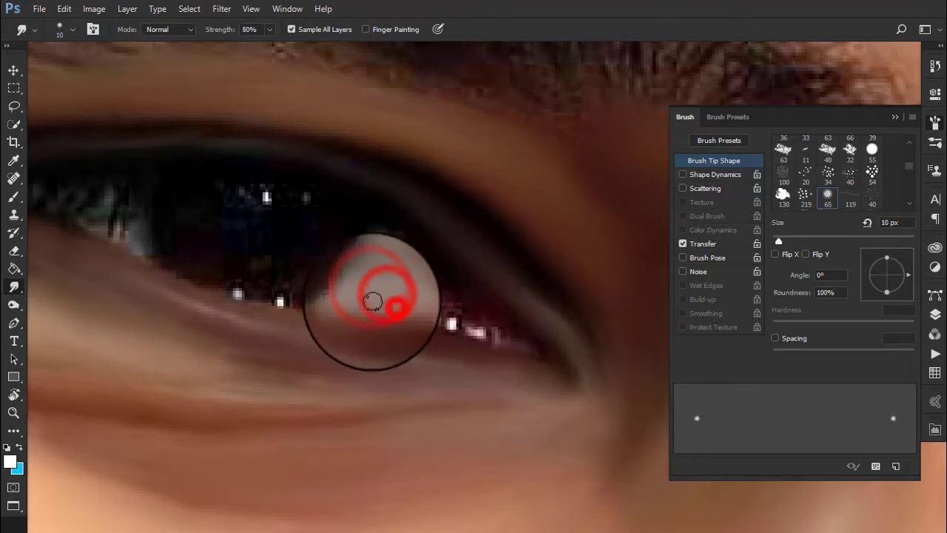
click(395, 281)
click(405, 279)
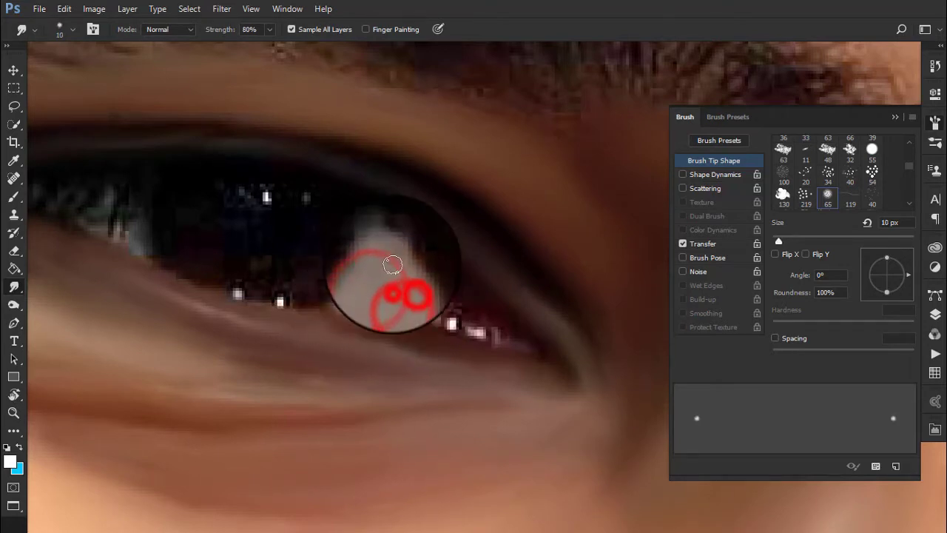
Dab the outer eye corner and smudge the pupil reflections with a 20 px brush.
key(])
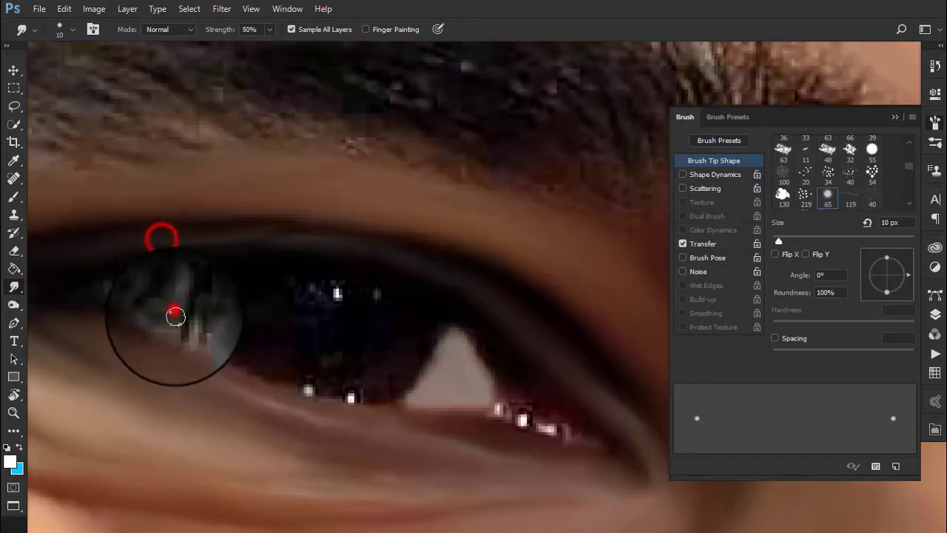
click(190, 296)
click(271, 357)
drag(323, 359, 326, 316)
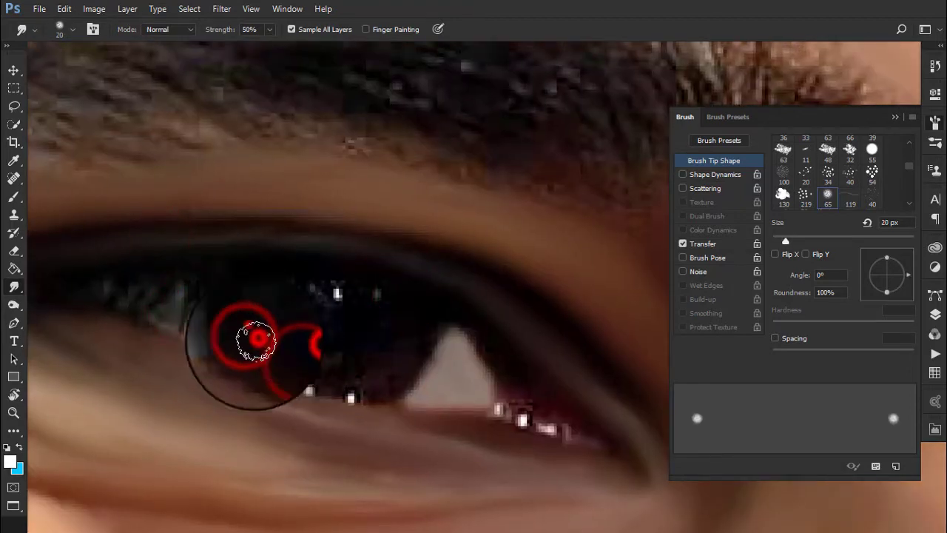
mouse_move(369, 364)
mouse_down()
mouse_move(402, 348)
mouse_move(334, 289)
mouse_move(368, 362)
mouse_up()
mouse_move(467, 334)
mouse_down()
mouse_move(503, 360)
mouse_move(448, 328)
mouse_move(431, 372)
mouse_up()
scroll(454, 312, down, 5)
scroll(454, 312, down, 5)
key(bracketright)
key(bracketright)
key(bracketright)
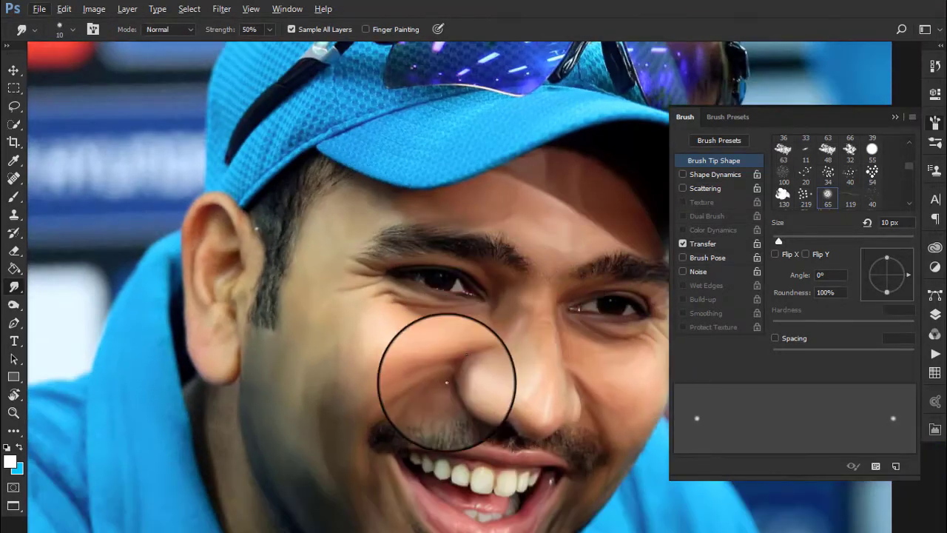
Smudge the lower ear lobe with a 30 px brush.
scroll(448, 377, up, 5)
click(362, 407)
key(bracketleft)
drag(285, 302, 186, 184)
drag(287, 134, 383, 218)
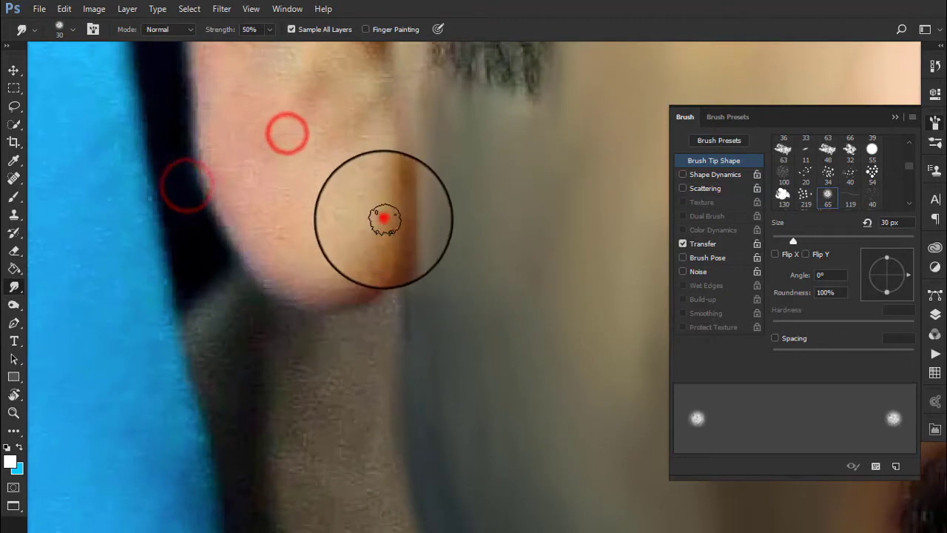
drag(378, 255, 338, 222)
Turn brush spacing back on at 100% and smooth the lower ear lobe at 40 px.
click(683, 313)
click(774, 337)
drag(882, 355, 842, 355)
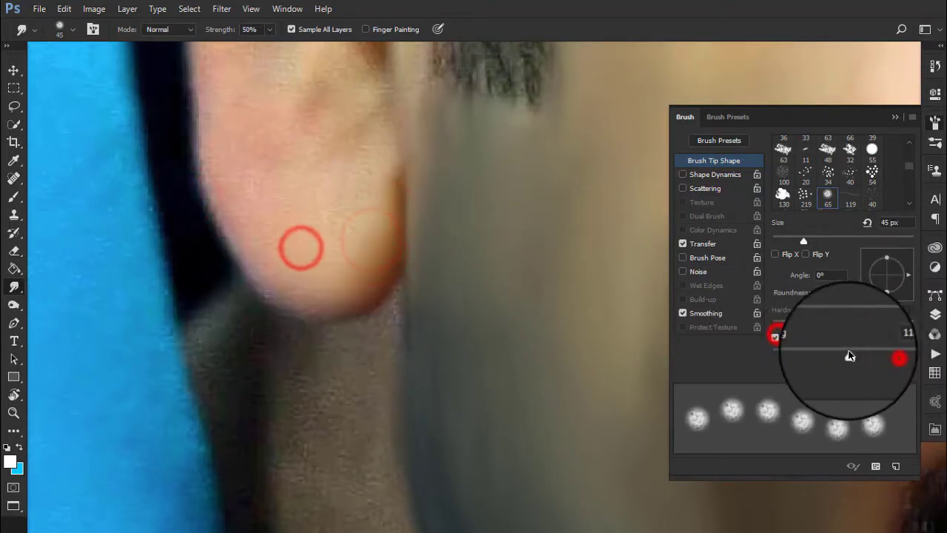
drag(371, 167, 317, 244)
drag(327, 185, 253, 264)
drag(247, 218, 296, 260)
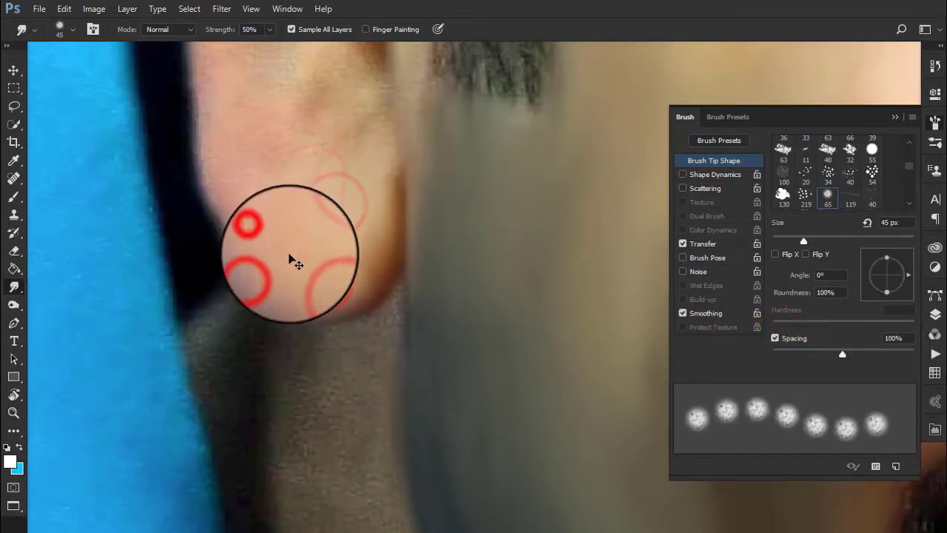
key(bracketleft)
mouse_move(295, 198)
mouse_down()
mouse_move(345, 125)
mouse_move(380, 133)
mouse_move(363, 200)
mouse_up()
Smudge the upper ear, inner folds and ear rim with a 35–40 px brush.
key(bracketleft)
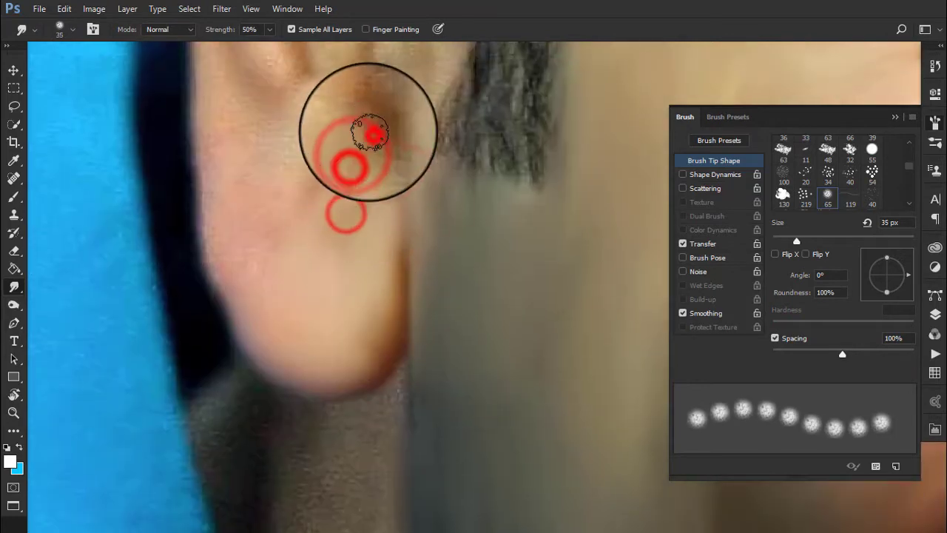
drag(372, 133, 316, 167)
key(bracketright)
mouse_move(382, 180)
mouse_down()
mouse_move(306, 328)
mouse_move(245, 318)
mouse_move(326, 269)
mouse_up()
mouse_move(360, 170)
mouse_down()
mouse_move(380, 217)
mouse_move(306, 236)
mouse_up()
drag(321, 194, 327, 237)
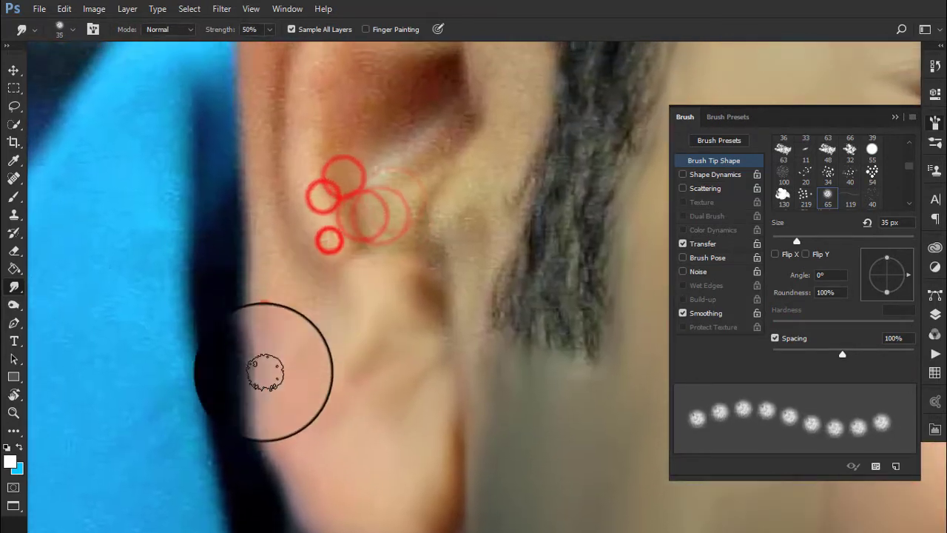
mouse_move(303, 344)
mouse_down()
mouse_move(294, 253)
mouse_move(260, 169)
mouse_up()
drag(355, 323, 328, 96)
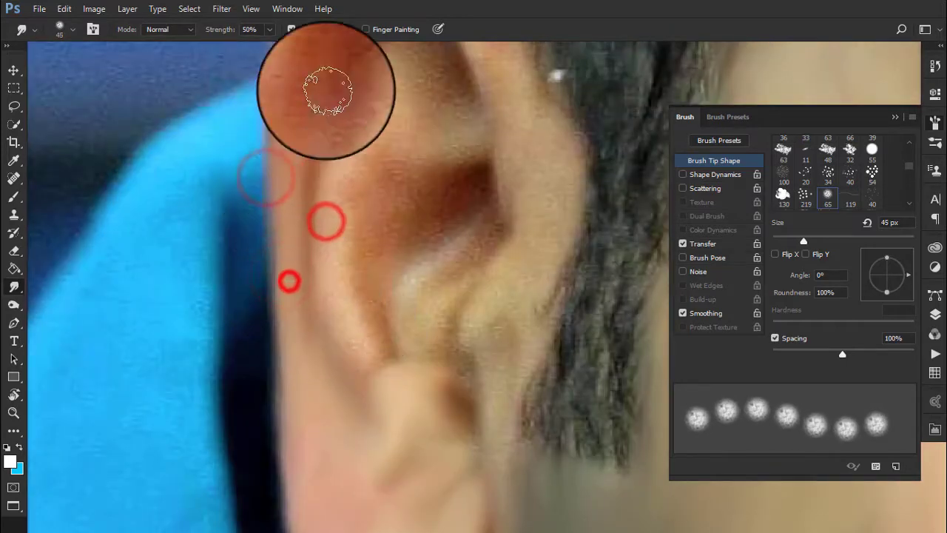
drag(319, 178, 306, 167)
mouse_move(480, 184)
mouse_down()
mouse_move(422, 116)
mouse_move(495, 213)
mouse_up()
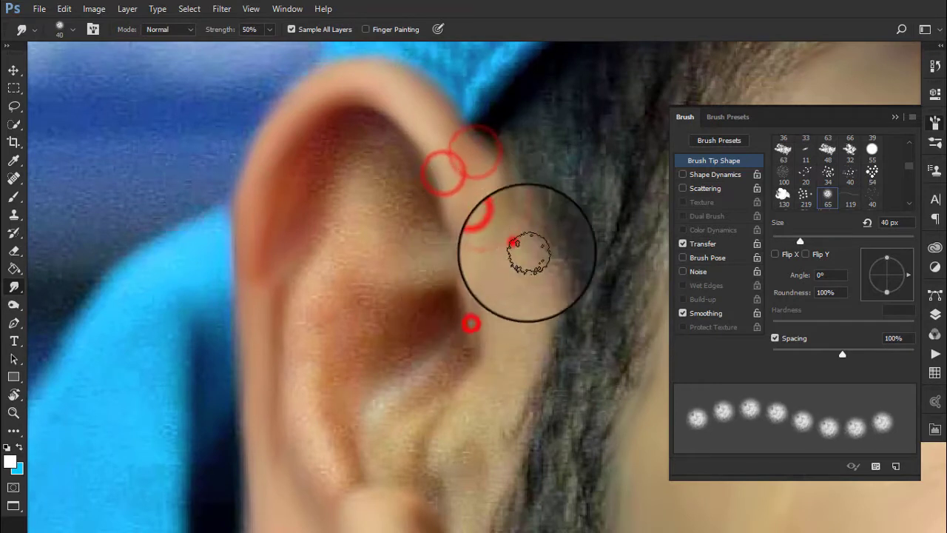
drag(517, 247, 487, 366)
Blend the inner ear folds and the ear's curves with a smaller brush.
key(bracketleft)
key(bracketleft)
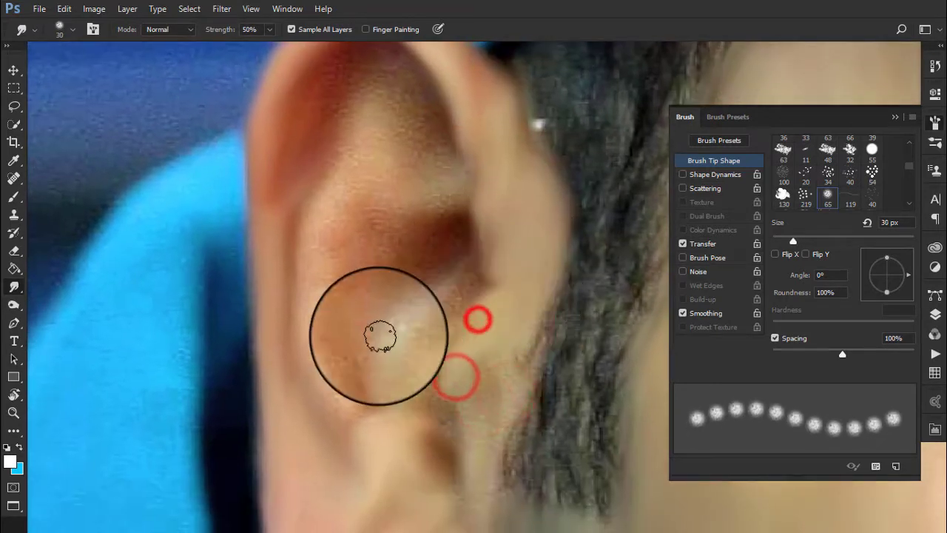
mouse_move(377, 339)
mouse_down()
mouse_move(439, 311)
mouse_move(380, 391)
mouse_move(437, 391)
mouse_up()
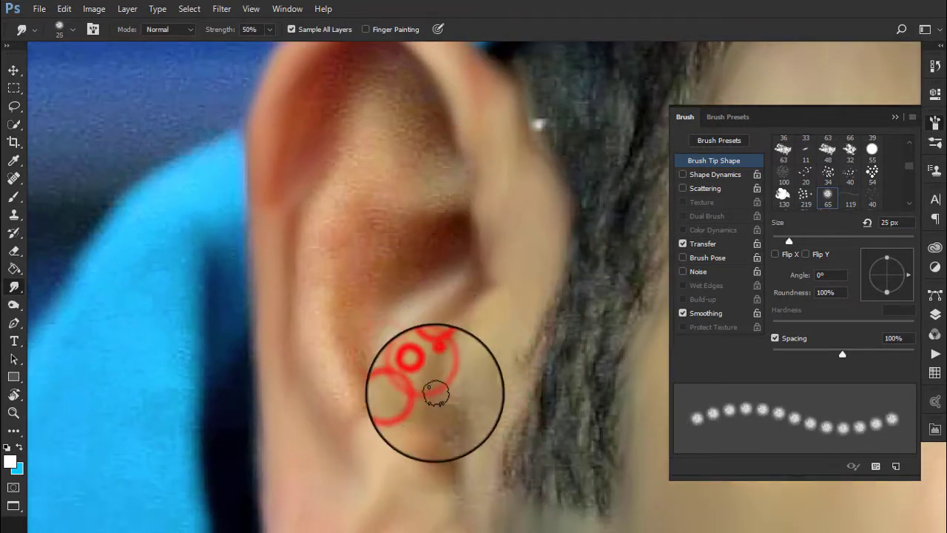
key(bracketleft)
mouse_move(400, 244)
mouse_down()
mouse_move(377, 276)
mouse_move(439, 217)
mouse_up()
key(bracketright)
key(bracketright)
mouse_move(454, 249)
mouse_down()
mouse_move(424, 355)
mouse_move(390, 352)
mouse_move(322, 317)
mouse_up()
drag(286, 258, 318, 152)
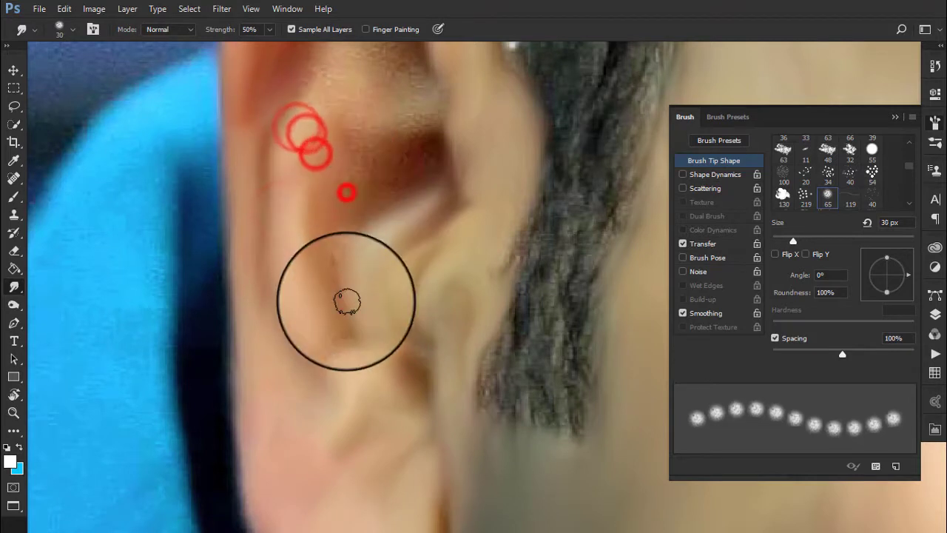
drag(347, 301, 363, 203)
Smooth the upper ear fold and top rim to finish the ear.
drag(419, 145, 332, 186)
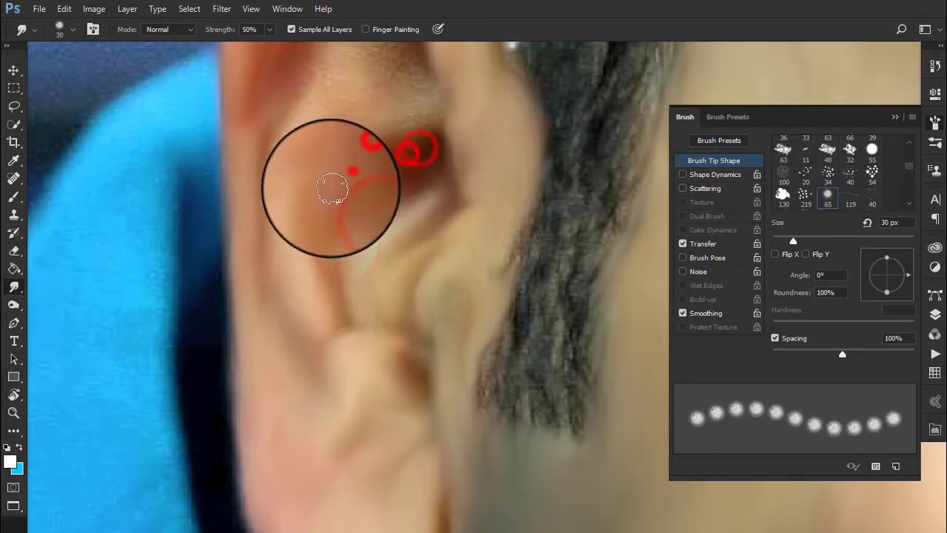
key(bracketright)
mouse_move(402, 179)
mouse_down()
mouse_move(376, 81)
mouse_move(337, 137)
mouse_up()
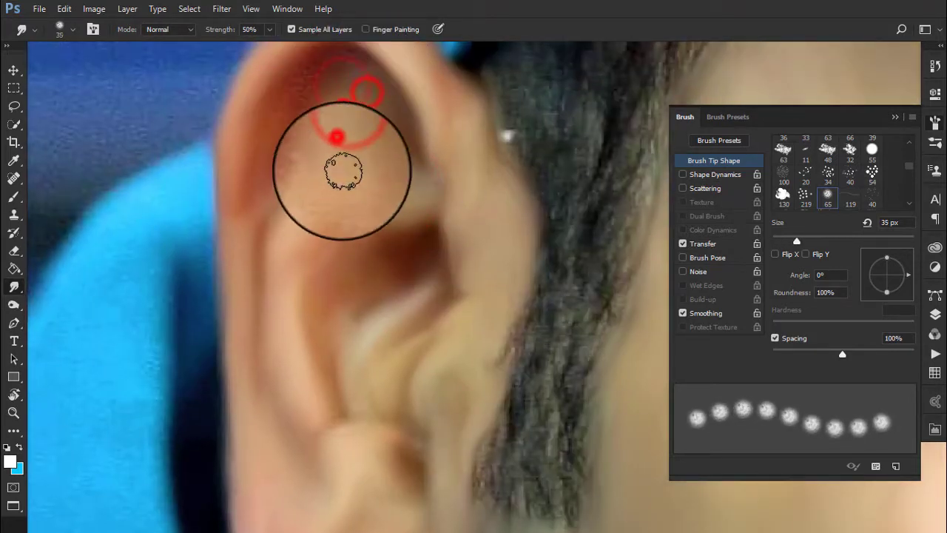
key(bracketleft)
drag(375, 50, 338, 74)
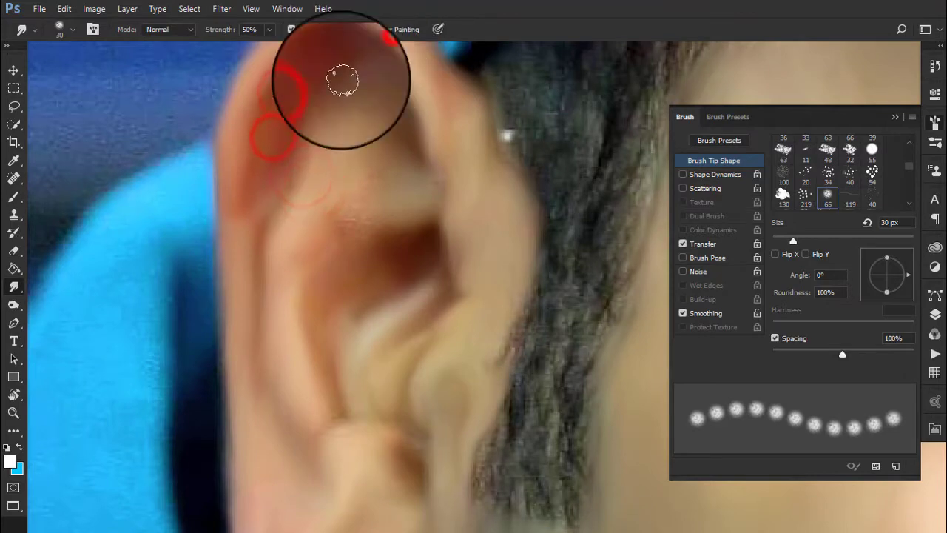
mouse_move(310, 111)
mouse_down()
mouse_move(263, 243)
mouse_move(384, 229)
mouse_up()
drag(372, 195, 391, 249)
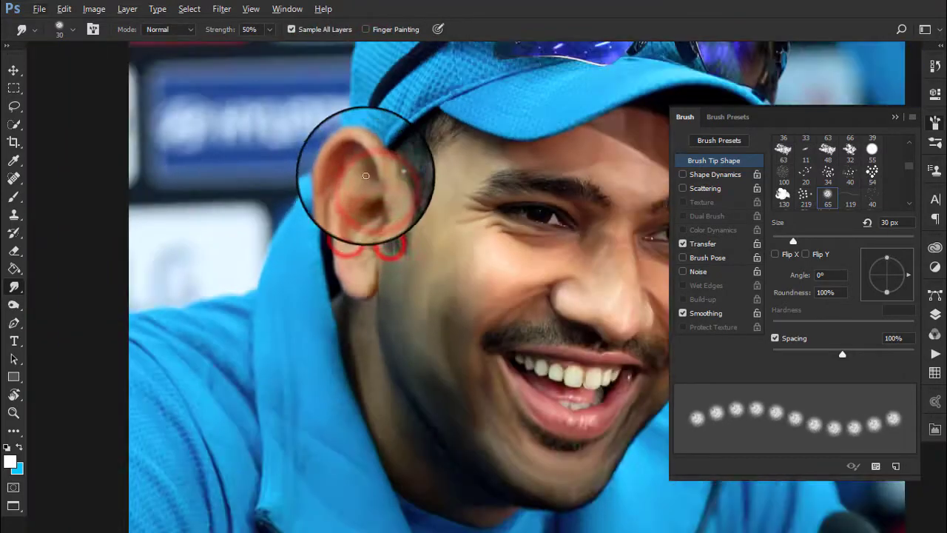
key(bracketright)
key(bracketright)
key(bracketright)
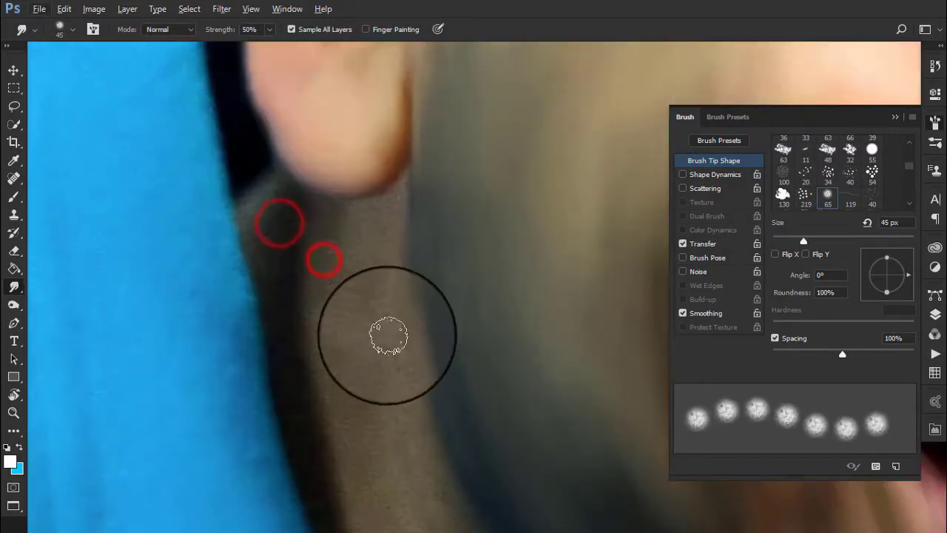
Turn off brush spacing and smudge the neck shadow below the ear toward the collar.
click(777, 339)
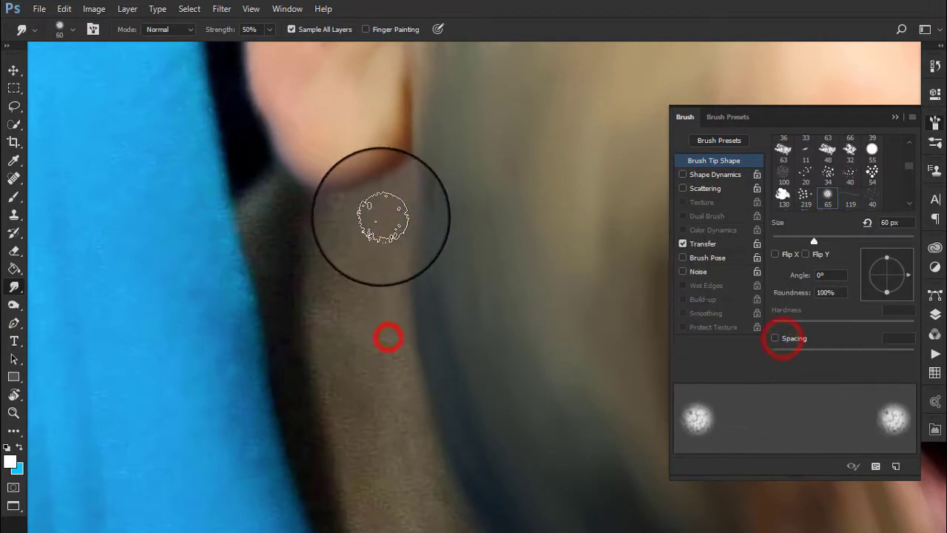
drag(301, 242, 359, 306)
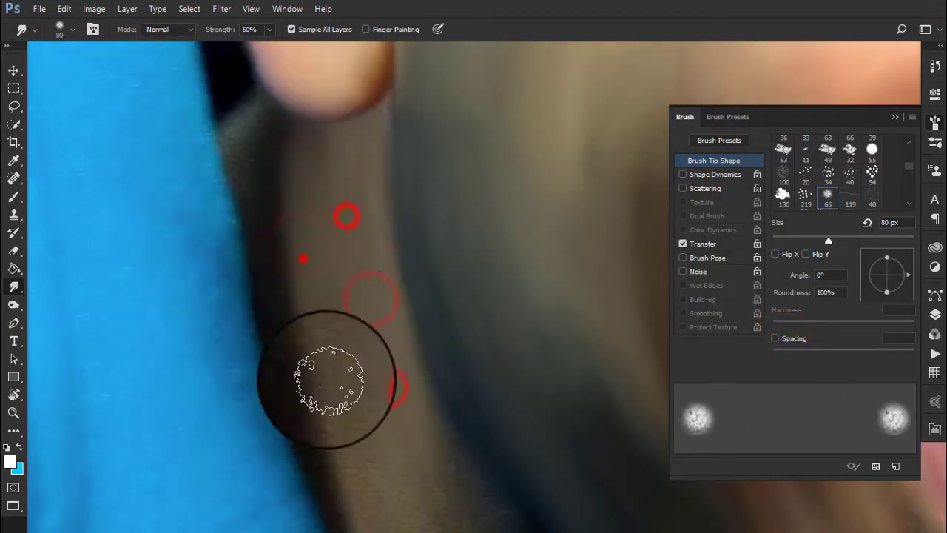
key(bracketleft)
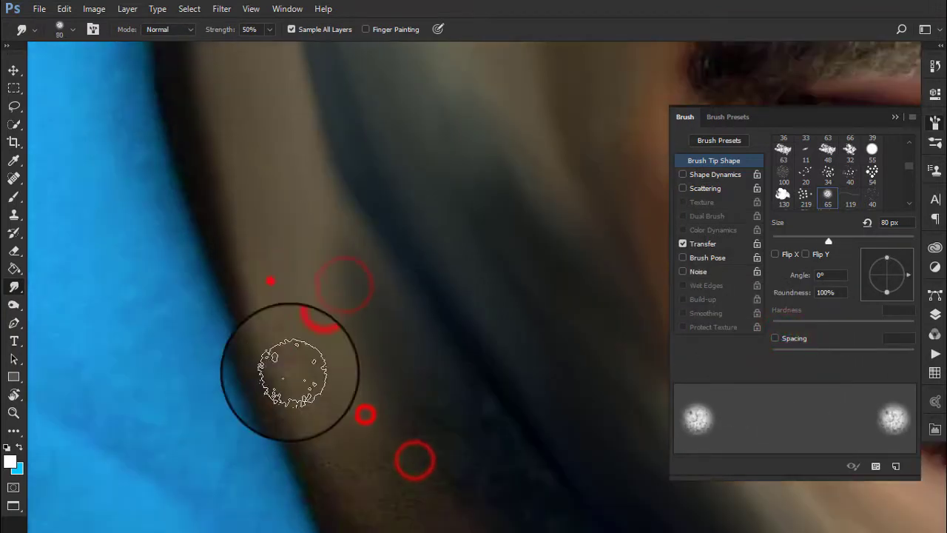
key(bracketright)
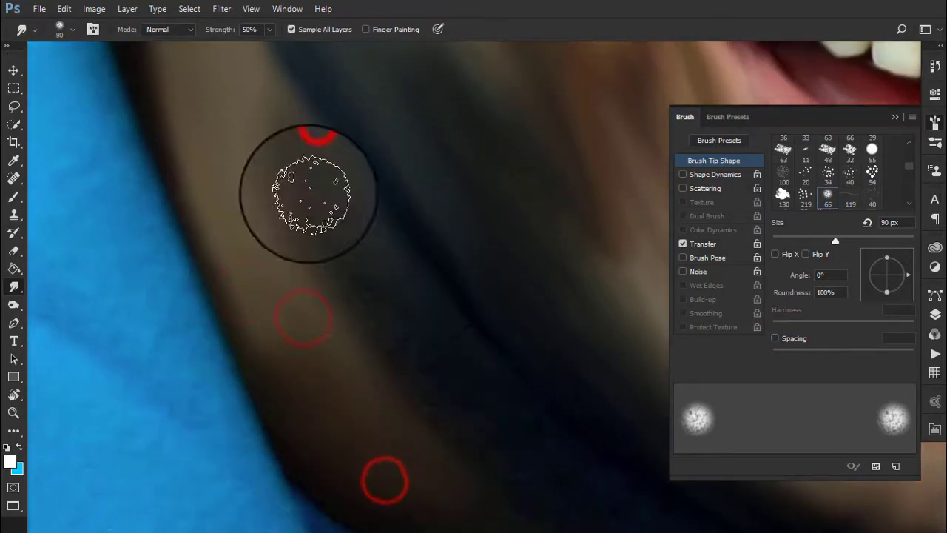
key(bracketleft)
drag(500, 367, 568, 362)
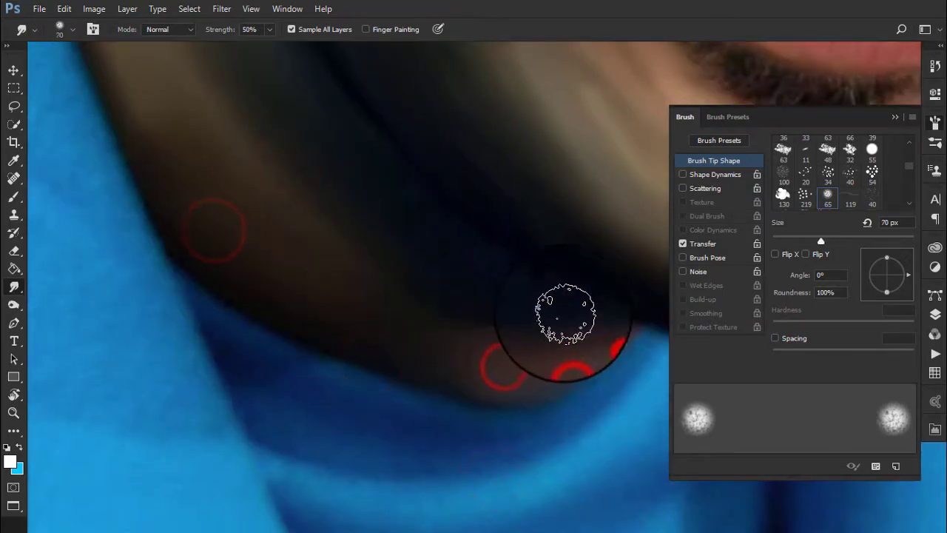
drag(436, 293, 359, 212)
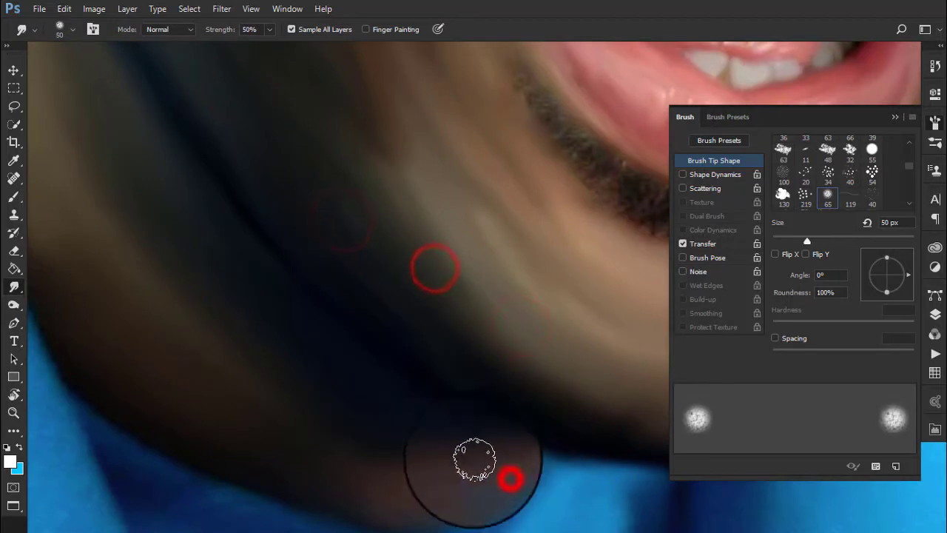
Blend the jawline edge above the collar, then zoom out to view the whole portrait.
key(bracketleft)
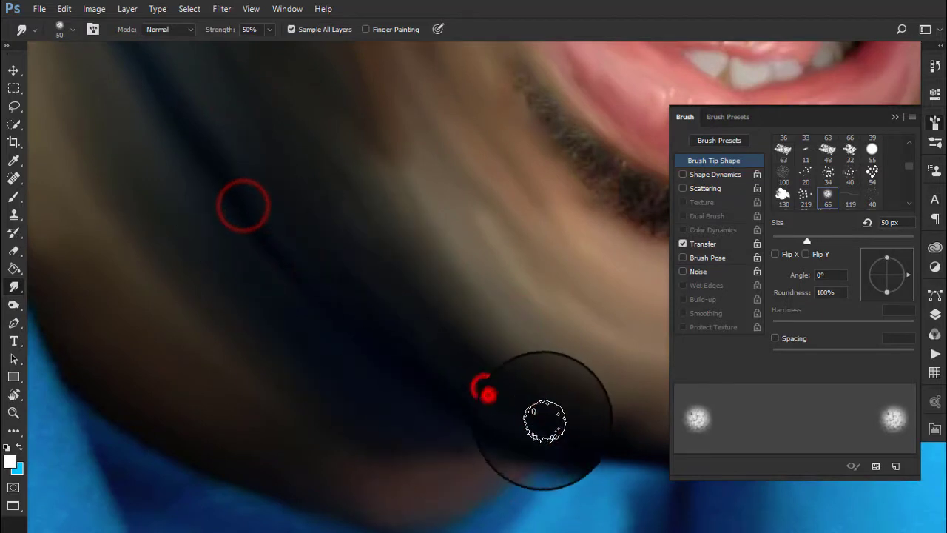
drag(543, 418, 424, 373)
drag(346, 329, 397, 386)
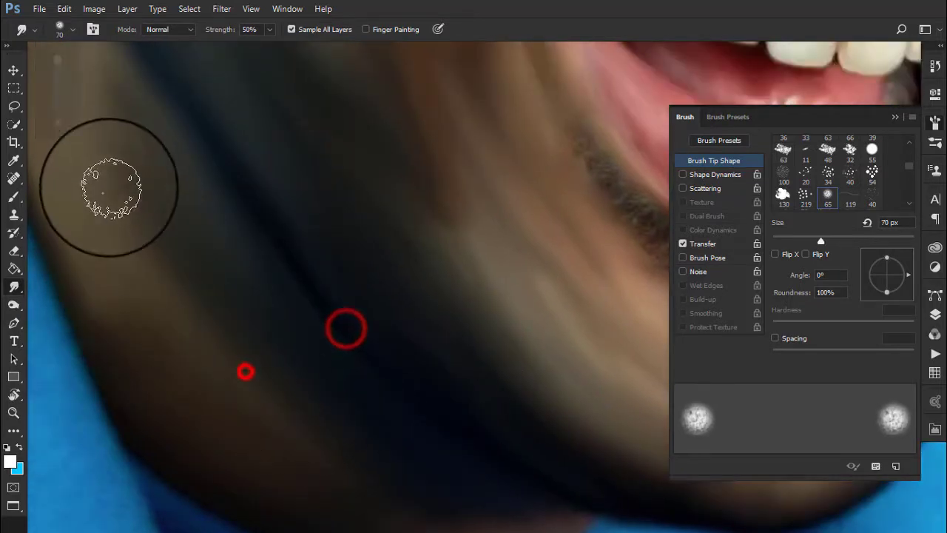
drag(276, 418, 321, 434)
key(ctrl+0)
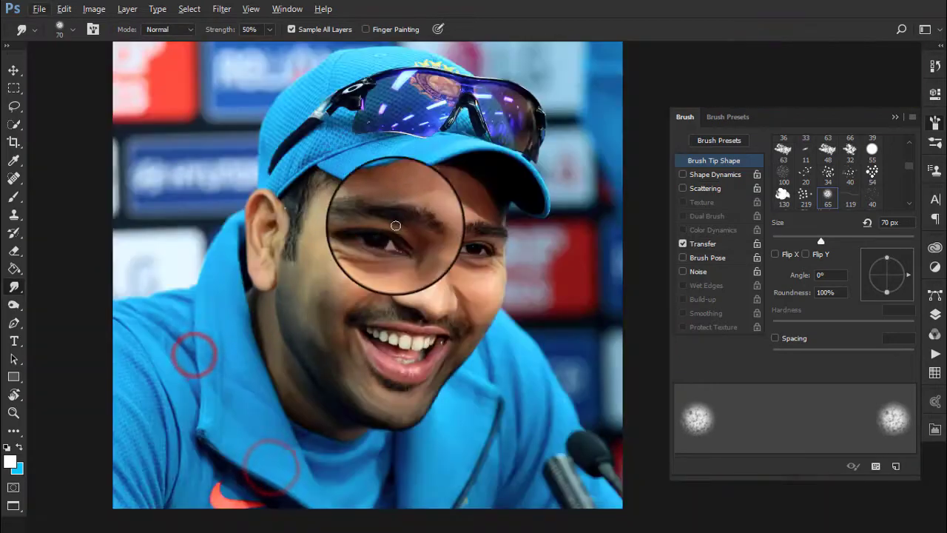
scroll(348, 391, up, 3)
scroll(348, 391, up, 2)
Re-enable Smoothing and Spacing, shrink the Smudge brush, and smooth the cheek beside the mouth corner.
click(683, 313)
click(775, 338)
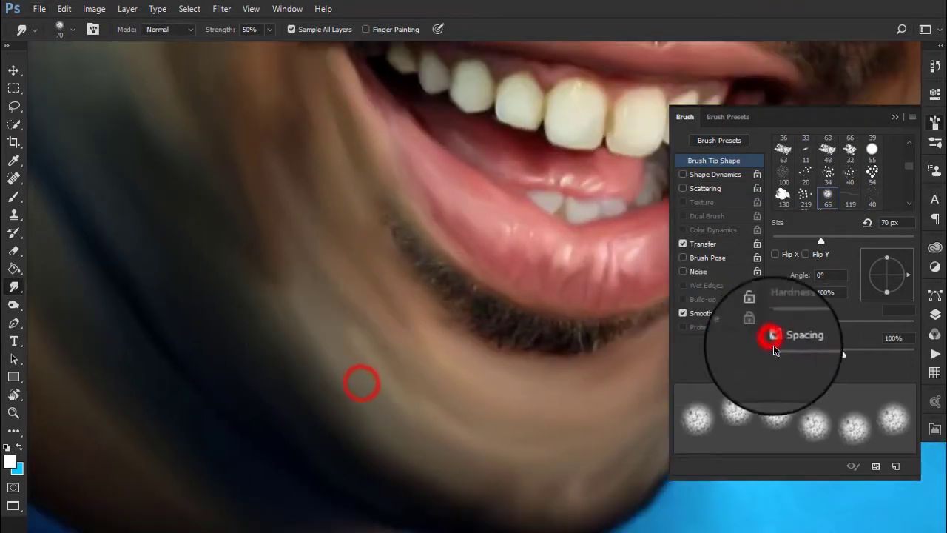
key(bracketleft)
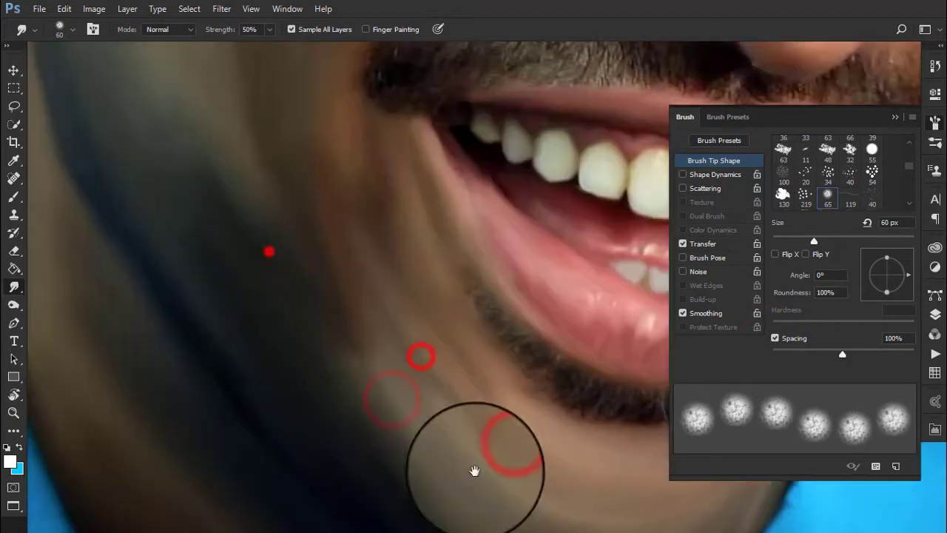
key(bracketleft)
drag(334, 257, 391, 289)
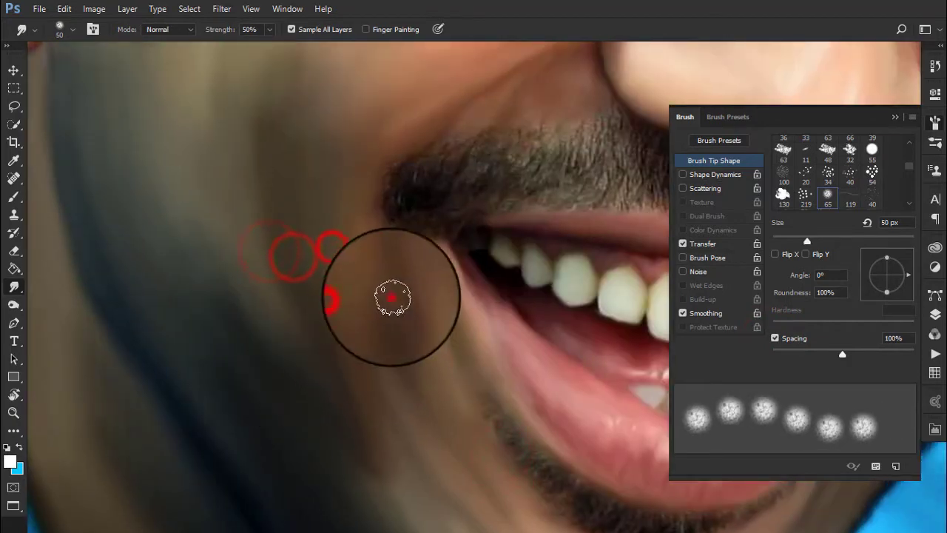
key(bracketleft)
Smudge the chin edge and the adjoining chin and cheek skin smooth.
scroll(456, 332, down, 2)
scroll(364, 205, down, 2)
scroll(363, 205, up, 3)
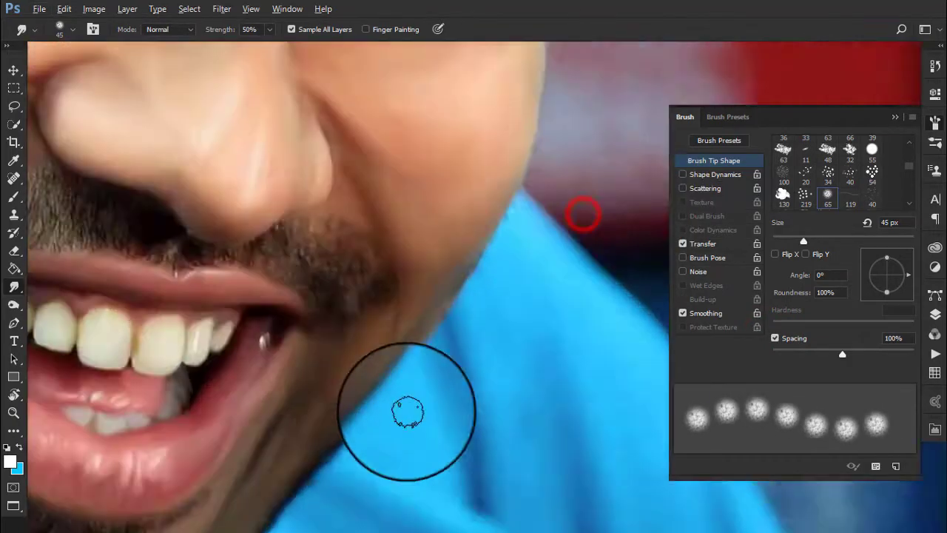
scroll(392, 281, up, 2)
click(411, 198)
drag(485, 169, 430, 288)
With a smaller brush, soften the cheek along the nose edge and the crease beside the nose.
key(bracketleft)
key(bracketleft)
key(bracketleft)
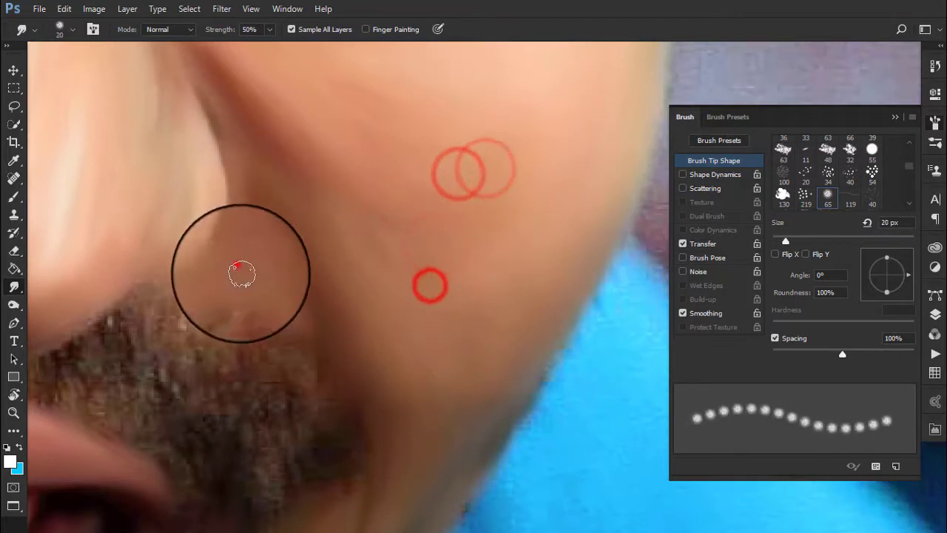
mouse_move(236, 270)
mouse_down()
mouse_move(244, 228)
mouse_move(288, 253)
mouse_up()
key(bracketleft)
key(bracketleft)
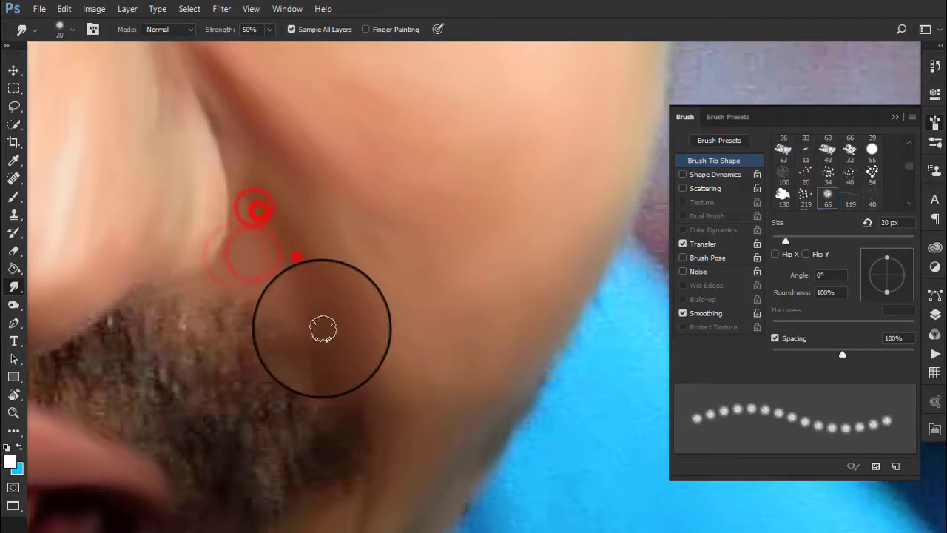
scroll(313, 268, up, 3)
drag(318, 285, 290, 313)
Enlarge the brush and smudge the side of the nose and the cheek below the eye.
key(bracketright)
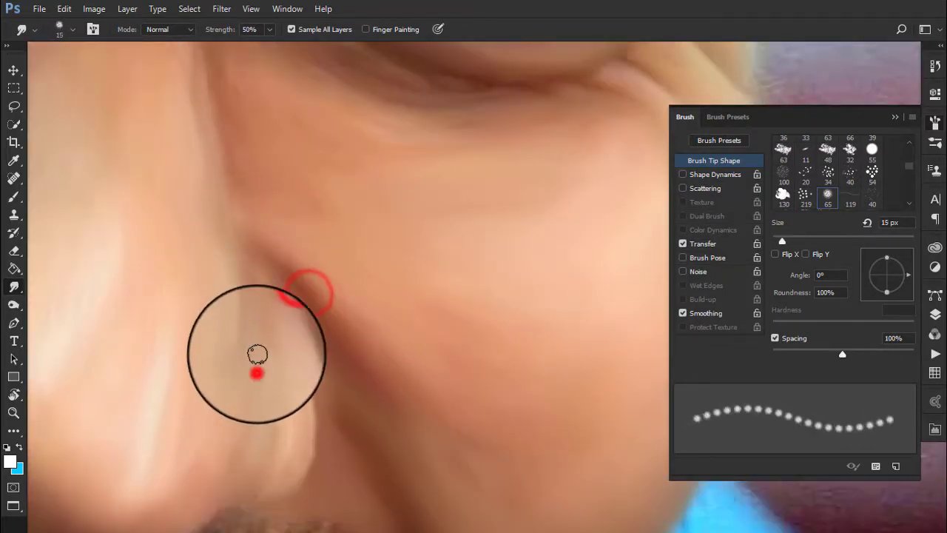
key(bracketright)
mouse_move(239, 407)
mouse_down()
mouse_move(212, 414)
mouse_move(195, 370)
mouse_up()
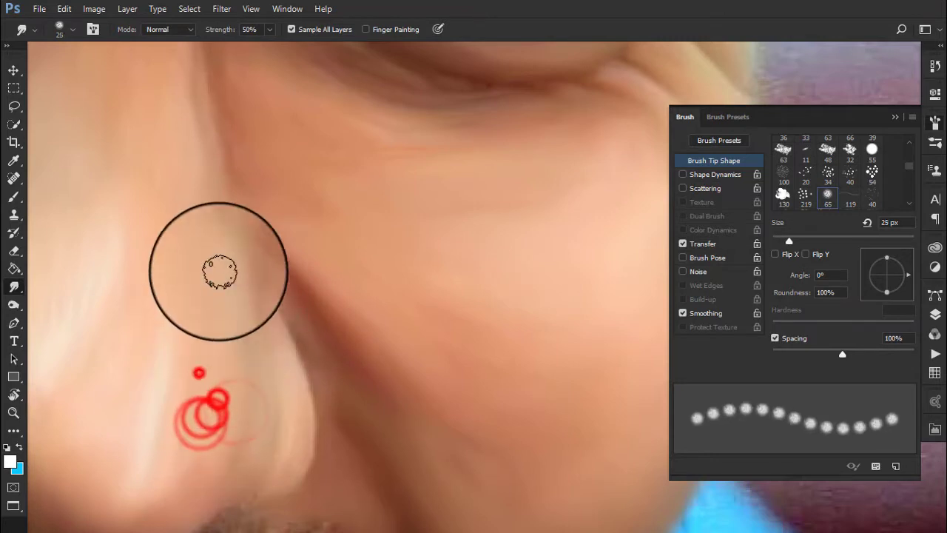
drag(215, 313, 180, 153)
scroll(267, 245, up, 3)
Smooth the skin and cheek under the eye with strokes and a soft dab.
key(bracketright)
drag(274, 285, 323, 216)
drag(402, 271, 422, 333)
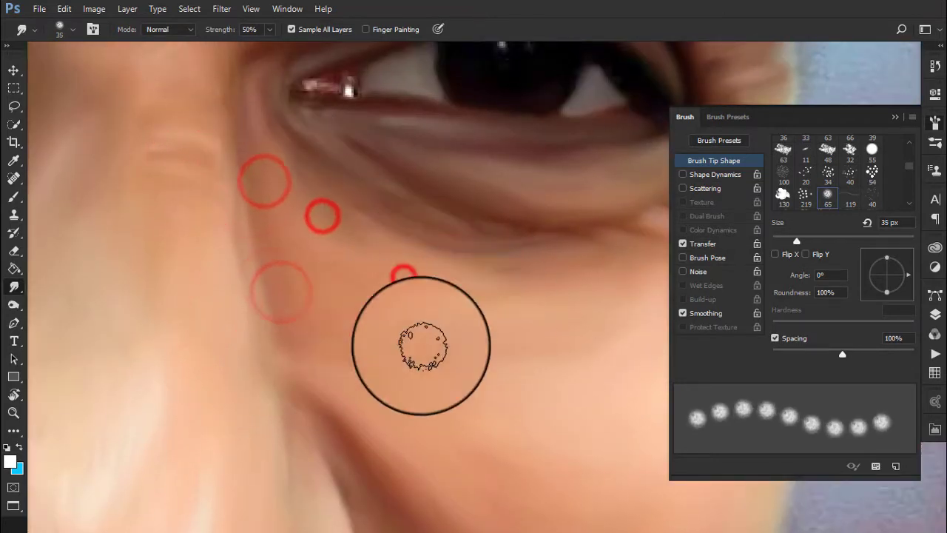
click(364, 334)
scroll(363, 333, up, 2)
key(bracketleft)
Blend the outer cheek edge toward the eye corner and finish the upper cheek.
drag(547, 241, 523, 191)
drag(514, 138, 518, 99)
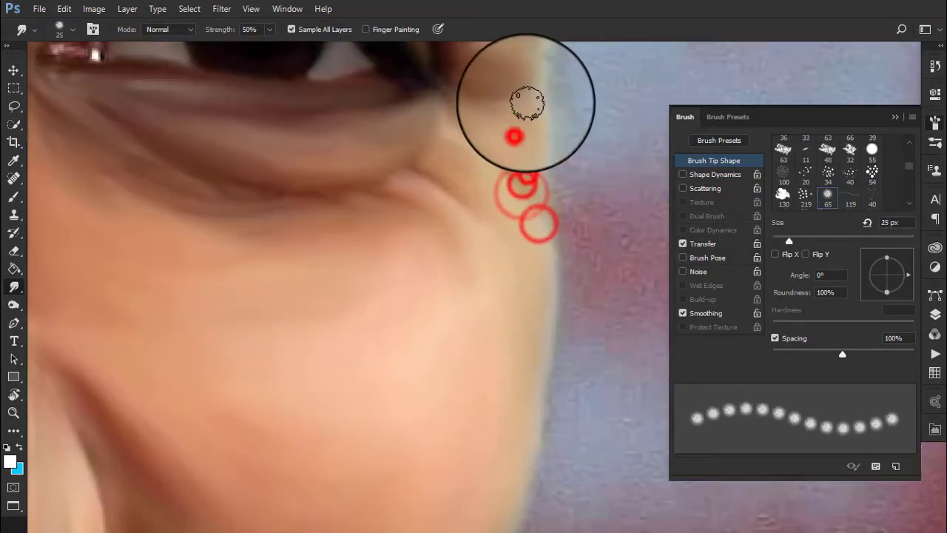
drag(463, 156, 444, 148)
drag(364, 203, 313, 201)
scroll(356, 244, down, 3)
key(bracketleft)
scroll(356, 243, down, 2)
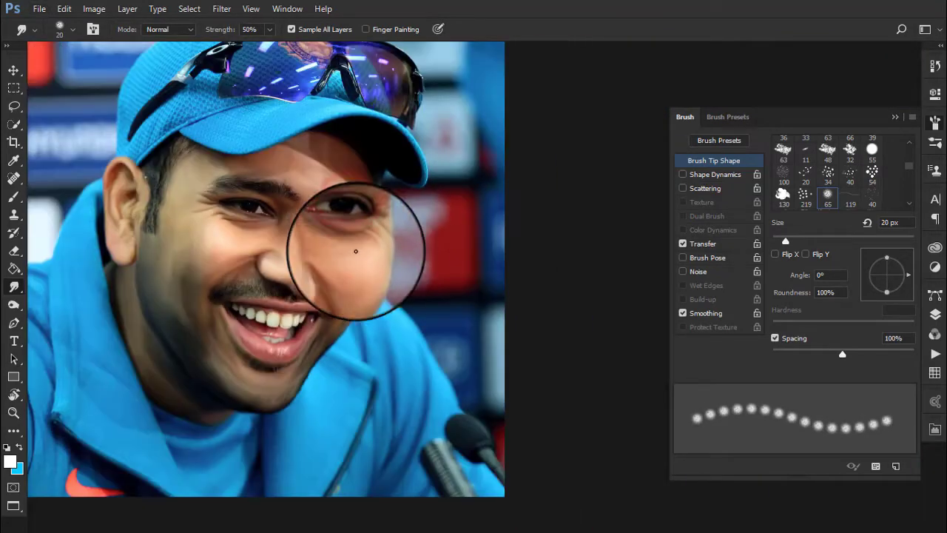
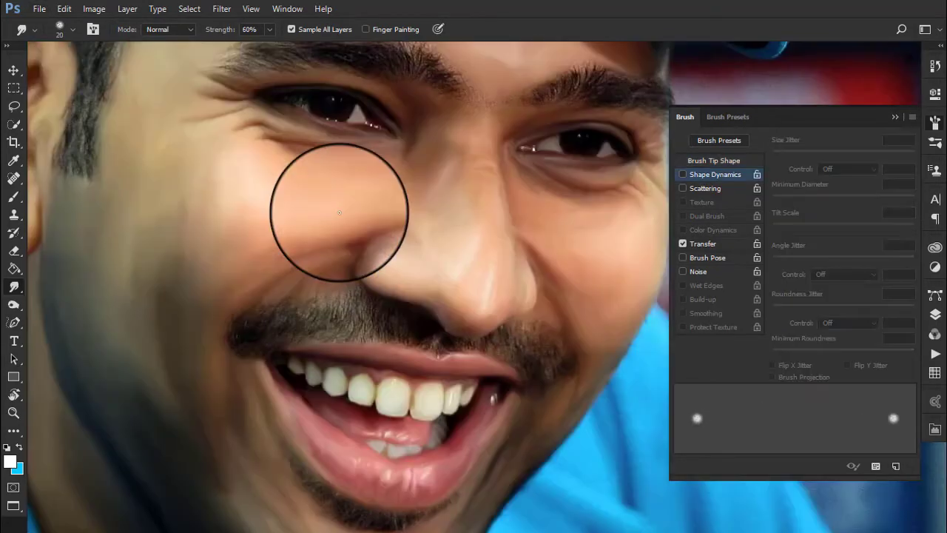
Smudge the cheek beside the nose, then rename Layer 1 to Face and Layer 2 to Hair.
drag(340, 213, 332, 212)
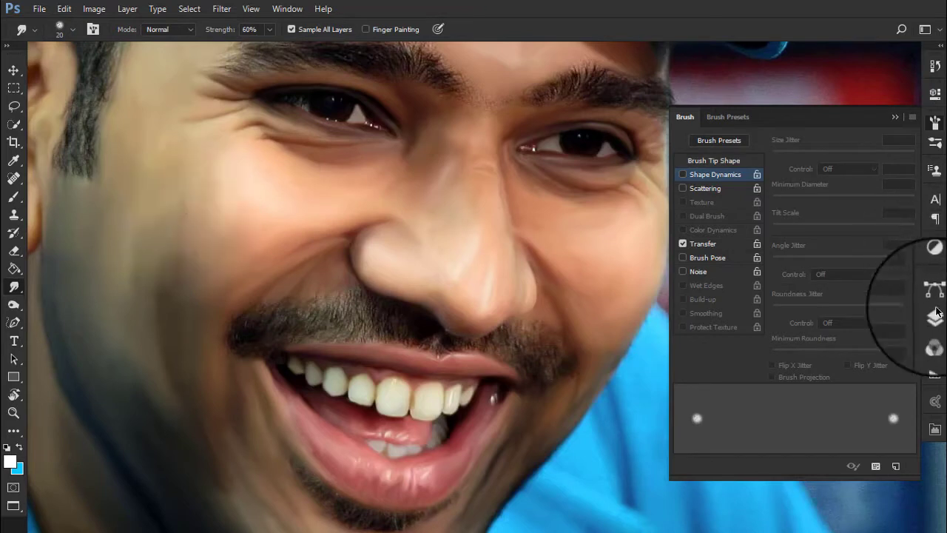
click(935, 315)
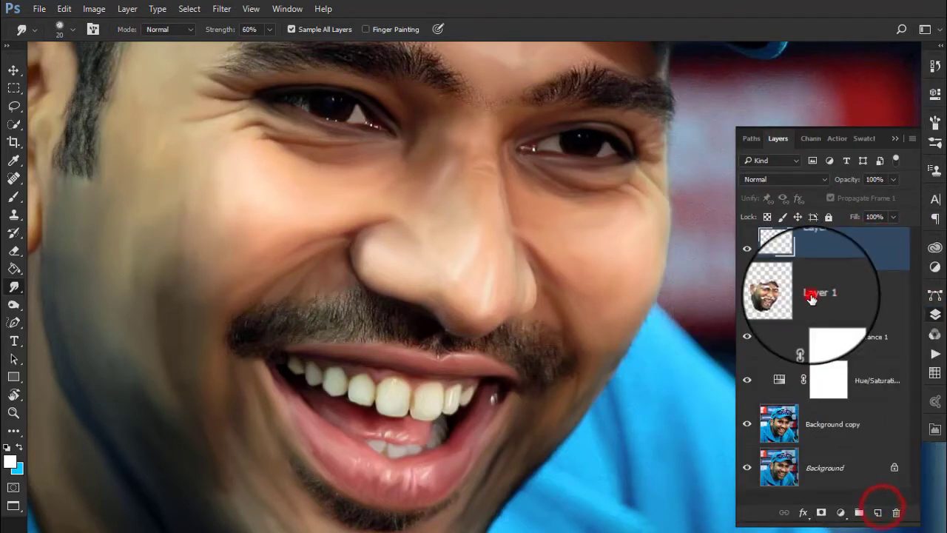
double_click(811, 294)
text(Face)
key(Return)
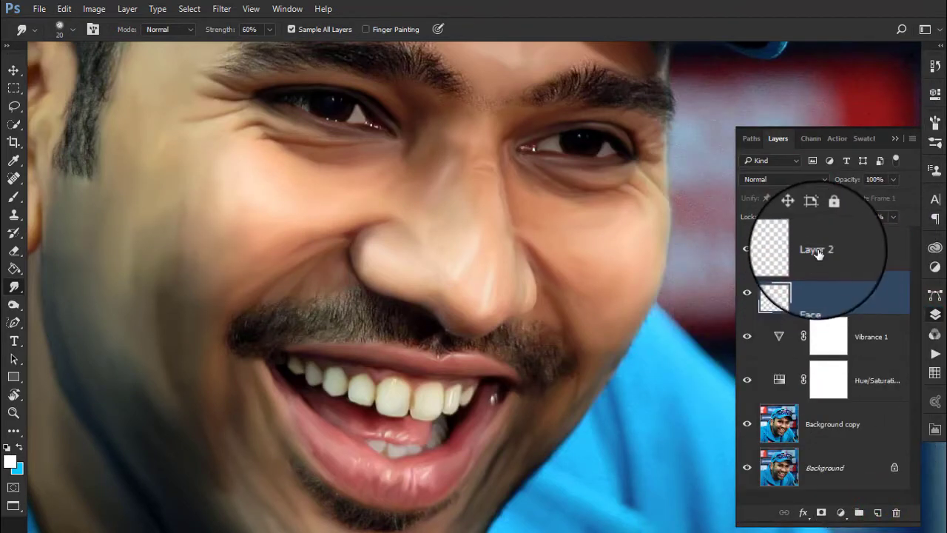
double_click(818, 249)
text(Hair)
key(Return)
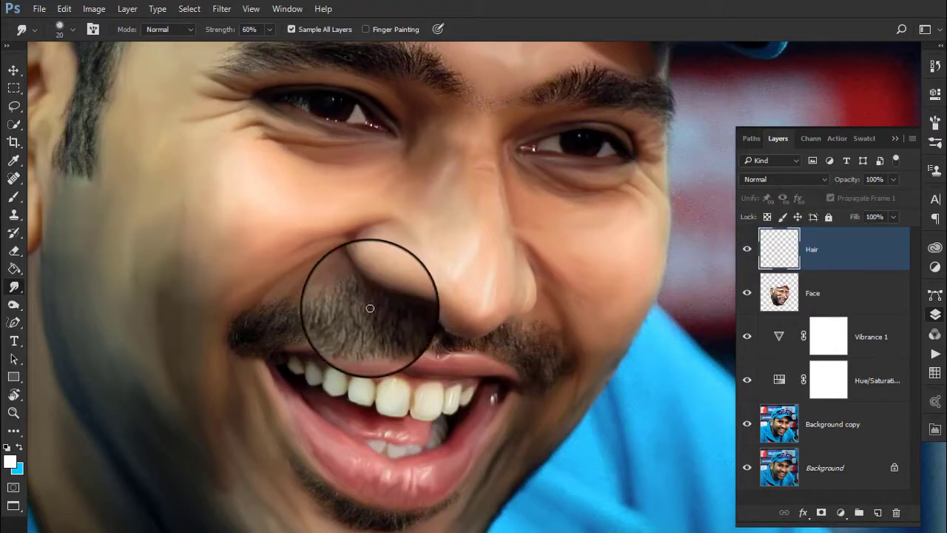
Zoom in and load the 40 px speckled scatter brush preset.
scroll(317, 381, up, 3)
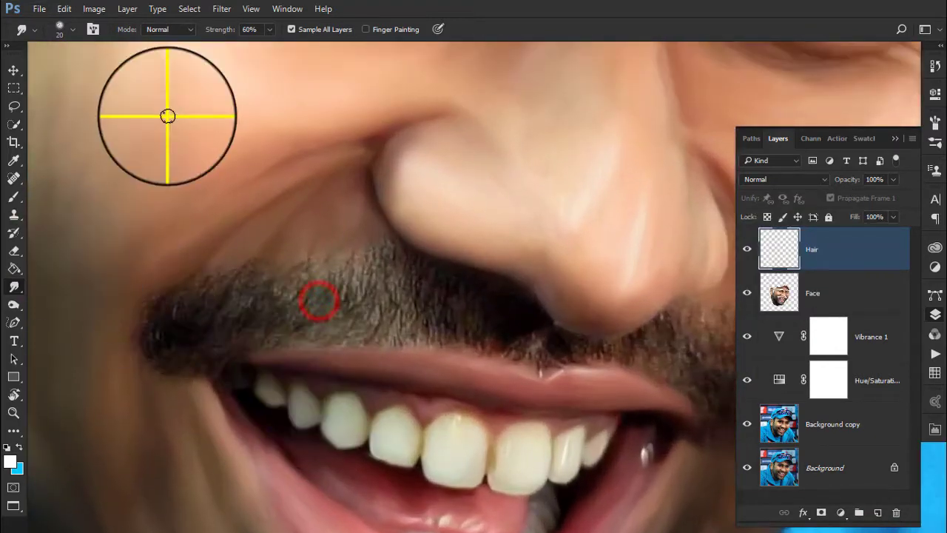
right_click(167, 112)
drag(435, 381, 446, 410)
double_click(198, 368)
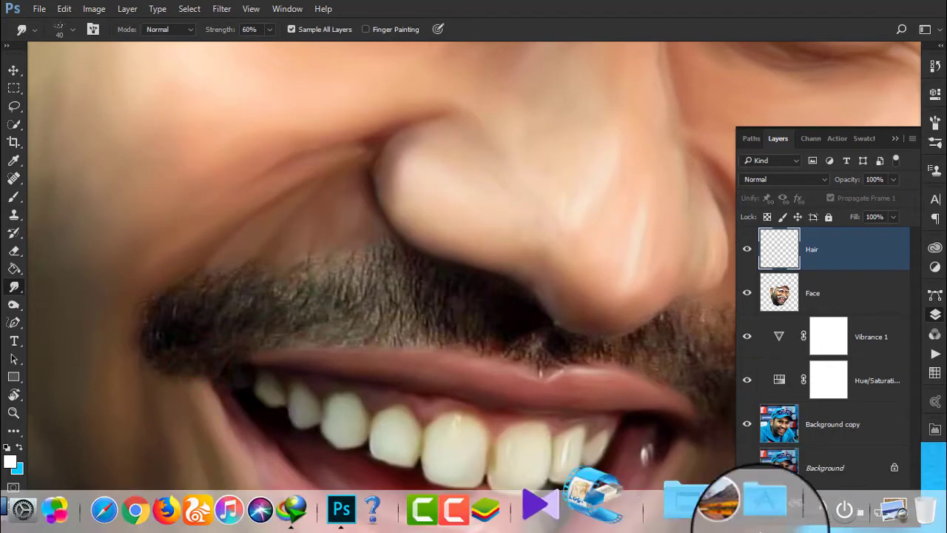
Keep the smoothing - weighted preset in Lazy Nezumi and enable smoothing for the smudge tool.
click(911, 491)
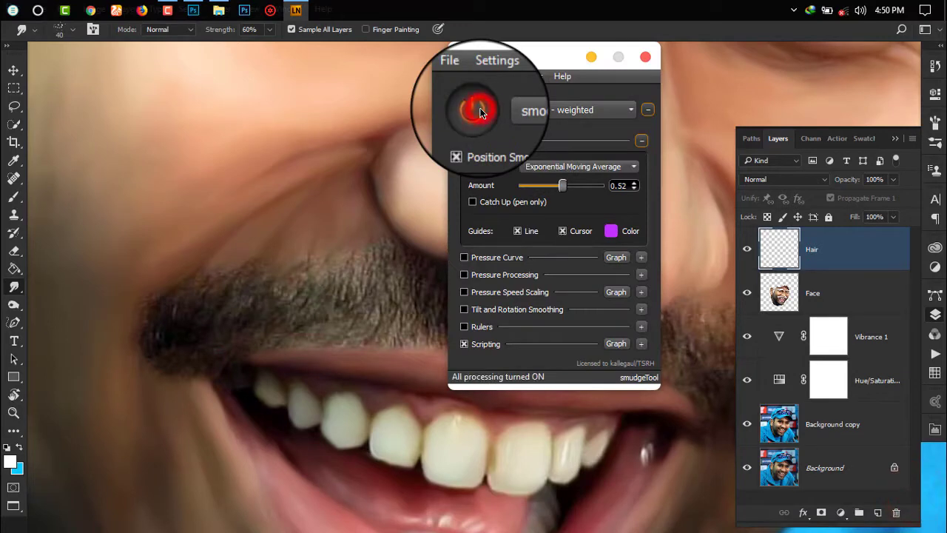
click(543, 110)
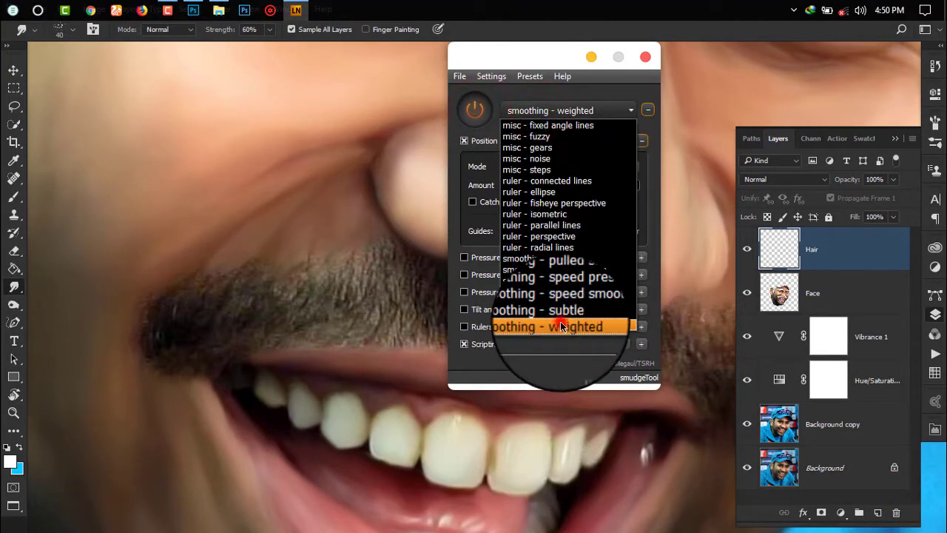
click(561, 327)
click(491, 77)
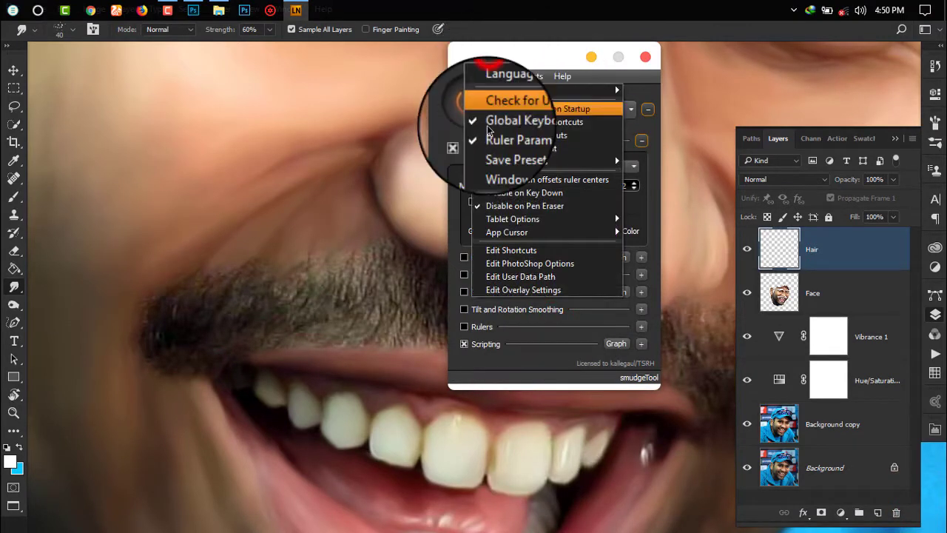
click(500, 268)
drag(616, 133, 617, 176)
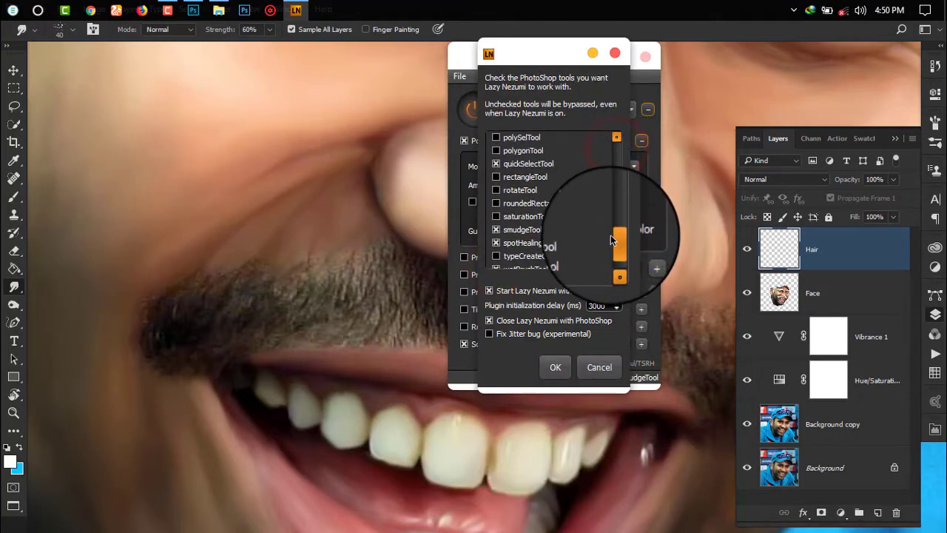
click(495, 226)
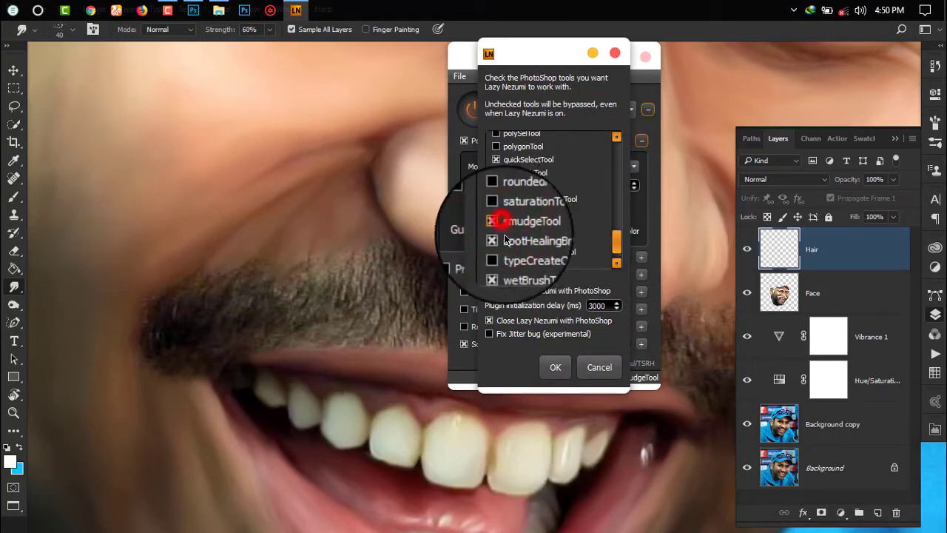
click(555, 367)
Lower the smoothing amount of the smoothing - weighted preset and save it.
click(562, 168)
click(551, 196)
click(548, 111)
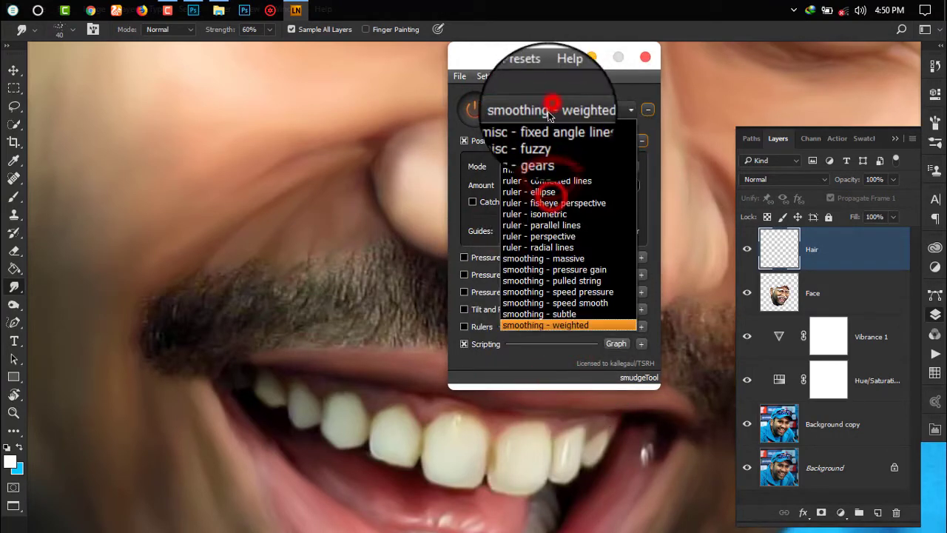
click(548, 325)
click(549, 185)
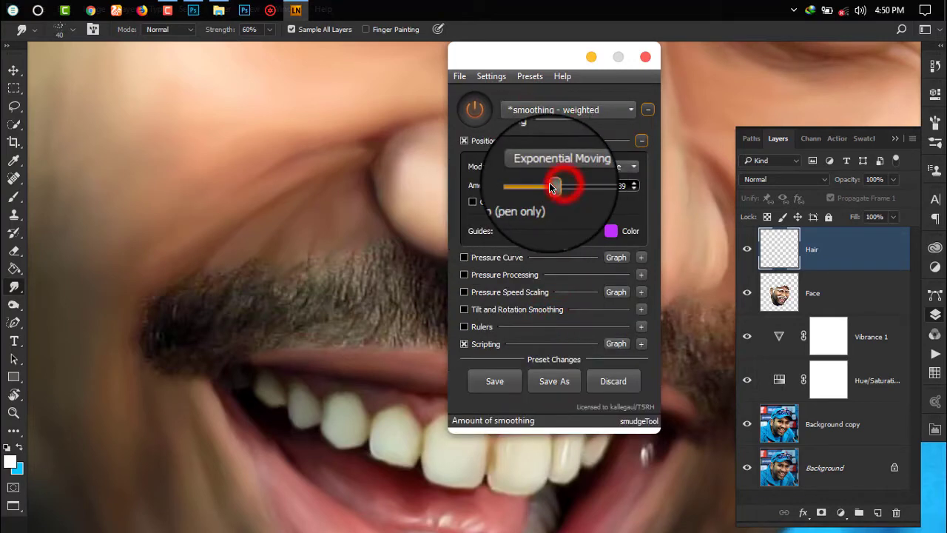
click(494, 381)
Close Lazy Nezumi and rotate the canvas view to about 173 degrees, framing the mustache tip.
click(580, 58)
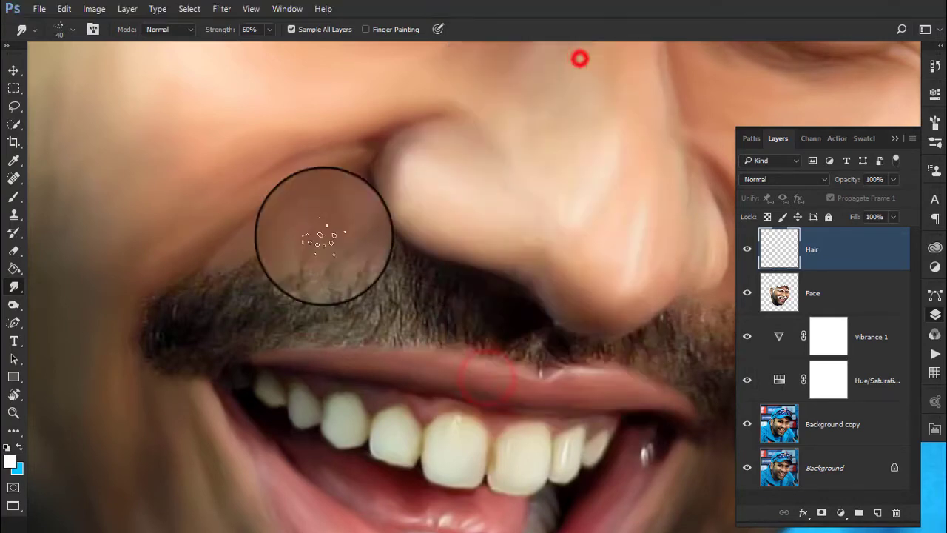
right_click(16, 398)
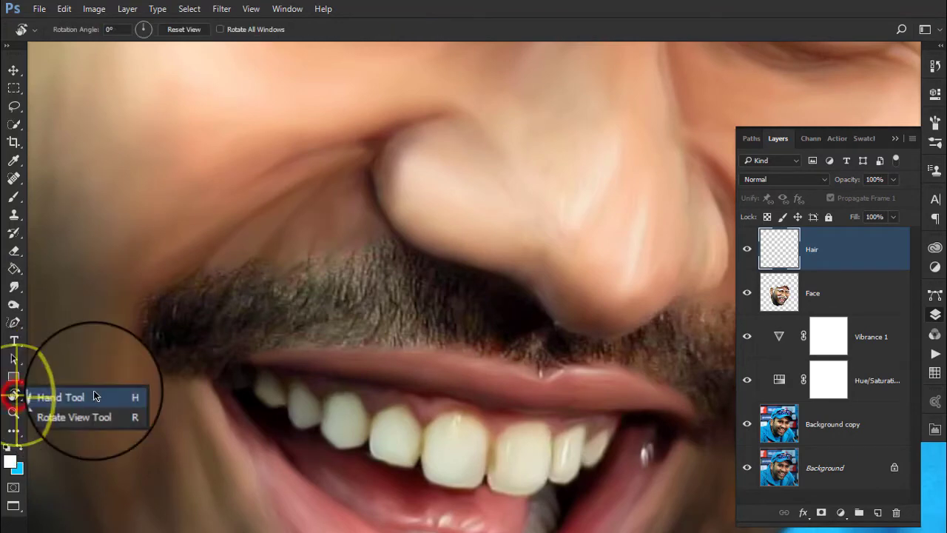
click(93, 409)
mouse_move(691, 114)
mouse_down()
mouse_move(554, 97)
mouse_move(383, 318)
mouse_move(476, 270)
mouse_up()
drag(596, 281, 654, 174)
drag(495, 304, 422, 296)
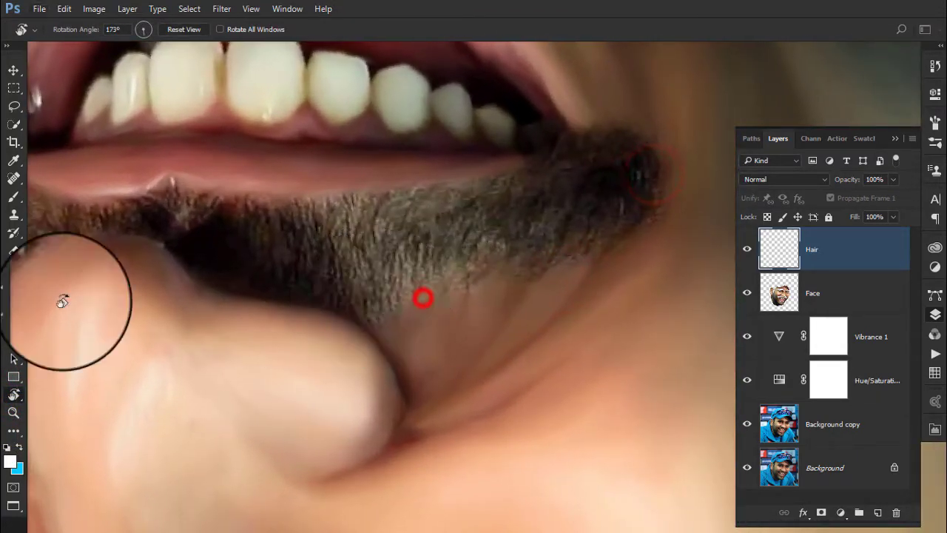
Smudge strands out of the mustache tip and set smudge Strength to 90%.
click(14, 286)
click(529, 222)
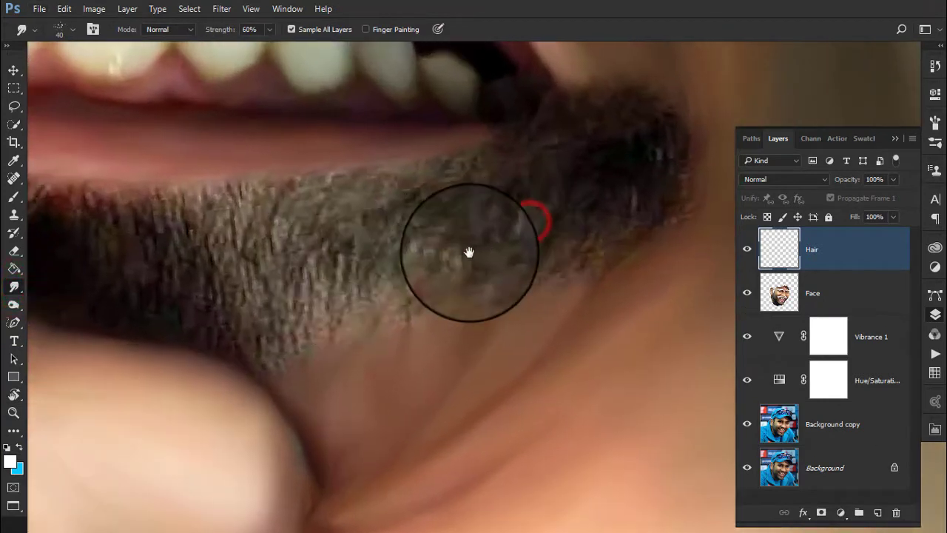
drag(442, 239, 614, 158)
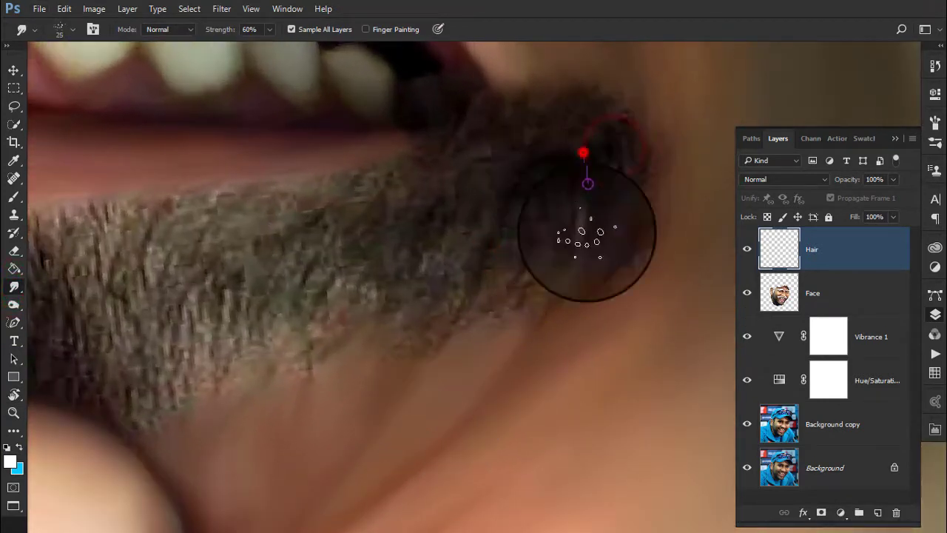
click(584, 152)
click(251, 30)
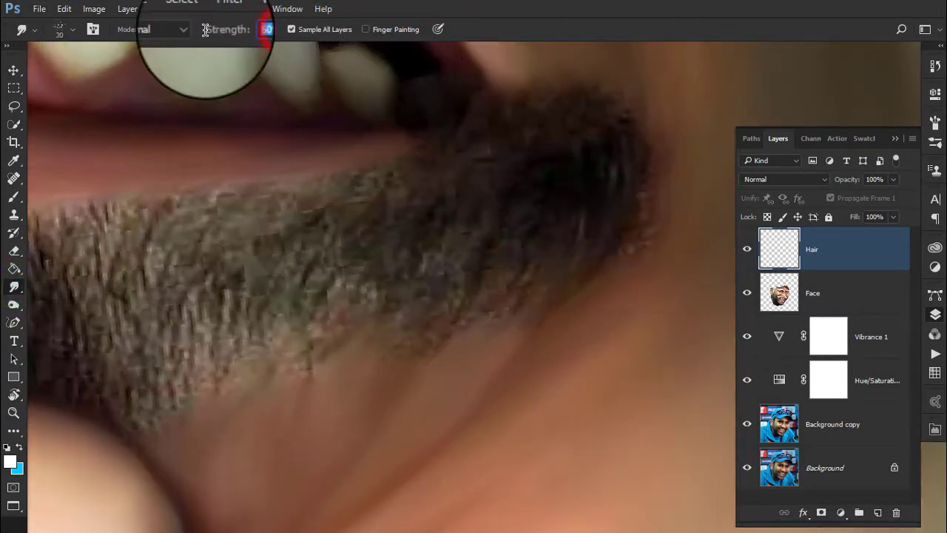
text(90)
key(bracketleft)
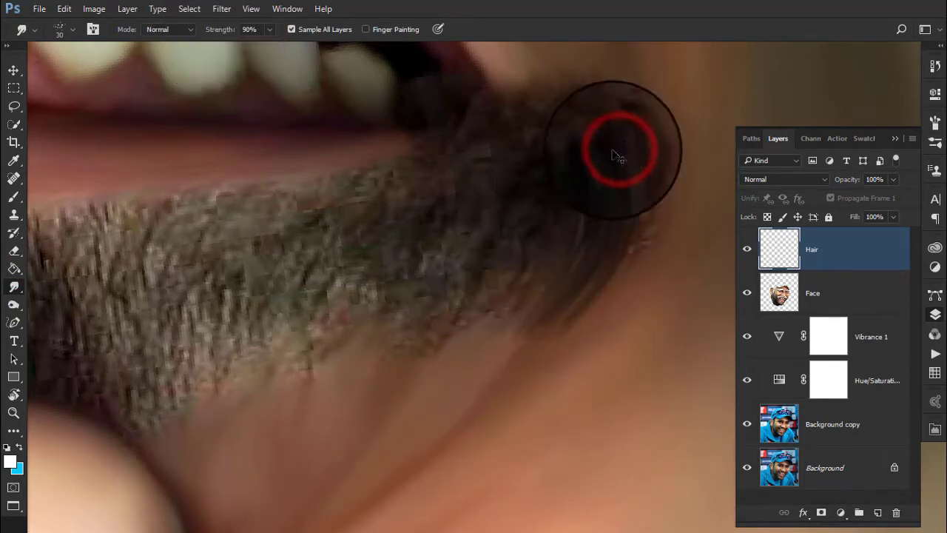
Pull moustache strands down-left from the tip into the skin.
mouse_move(613, 159)
mouse_down()
mouse_move(633, 188)
mouse_move(630, 144)
mouse_move(585, 194)
mouse_up()
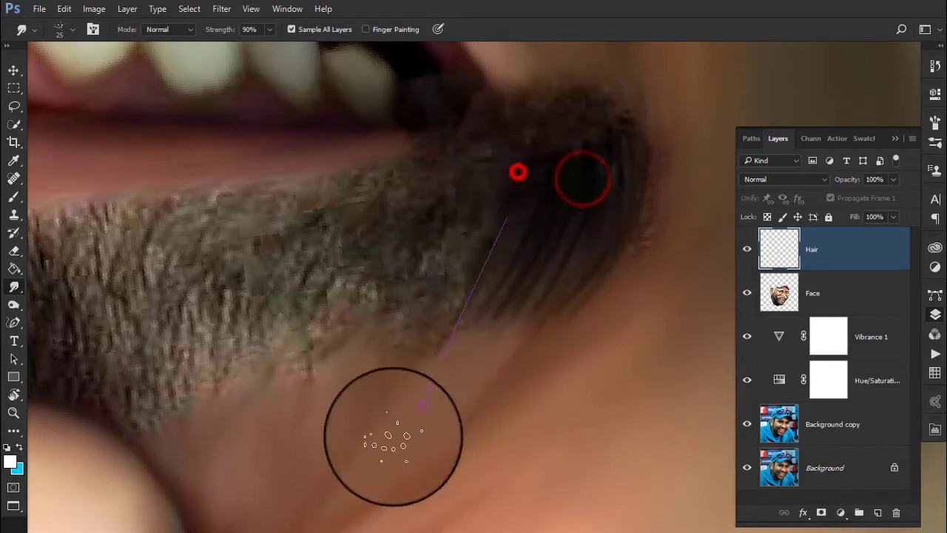
drag(471, 173, 271, 433)
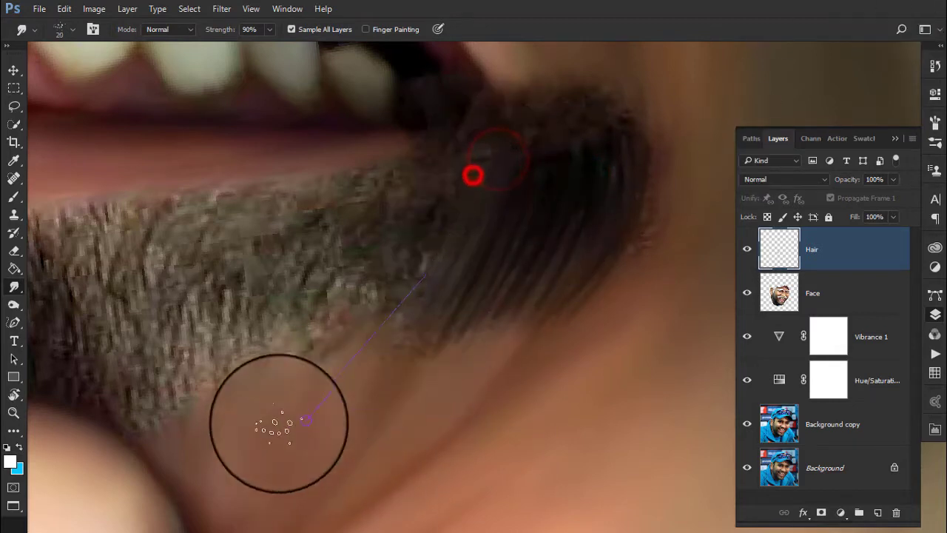
drag(429, 194, 291, 378)
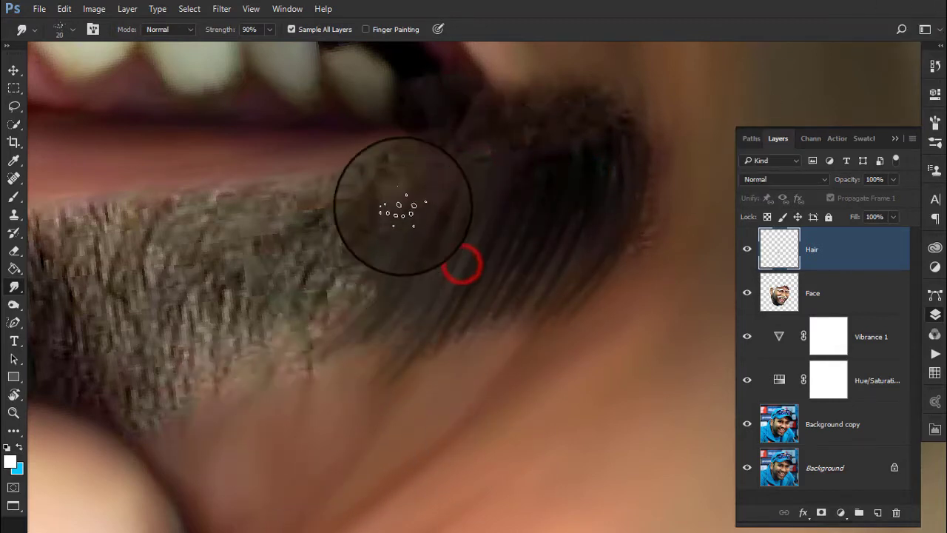
drag(400, 196, 307, 381)
drag(376, 387, 501, 306)
drag(205, 145, 292, 320)
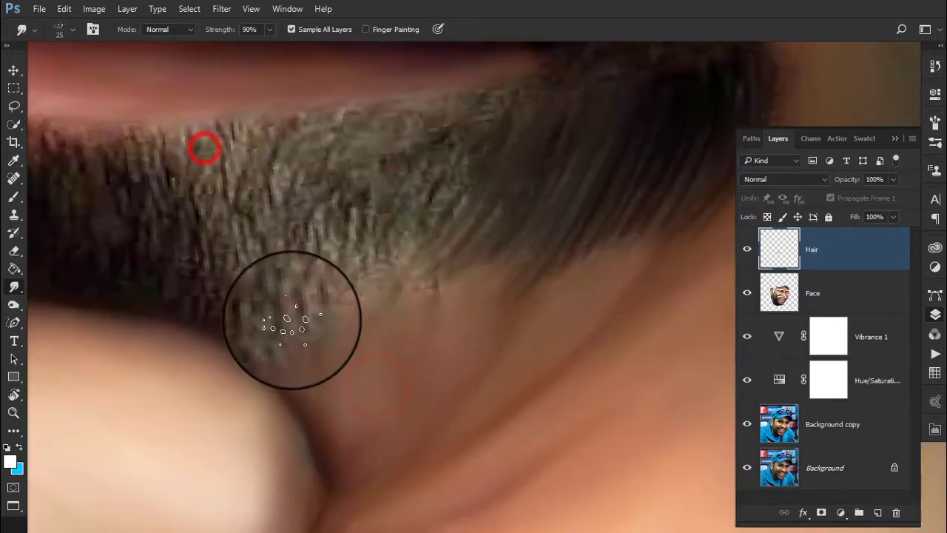
drag(194, 160, 288, 440)
mouse_move(201, 163)
mouse_down()
mouse_move(305, 419)
mouse_move(211, 155)
mouse_move(274, 328)
mouse_up()
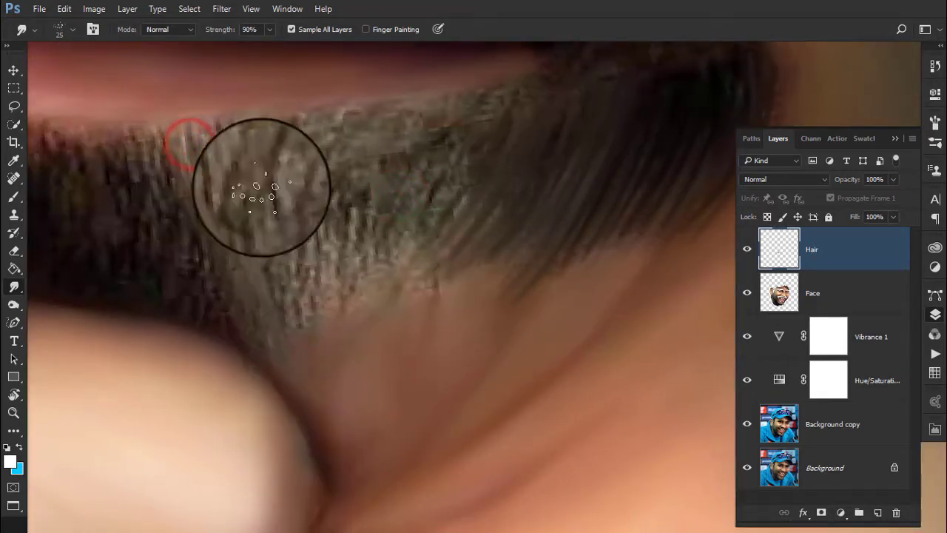
drag(232, 131, 302, 418)
drag(271, 139, 321, 446)
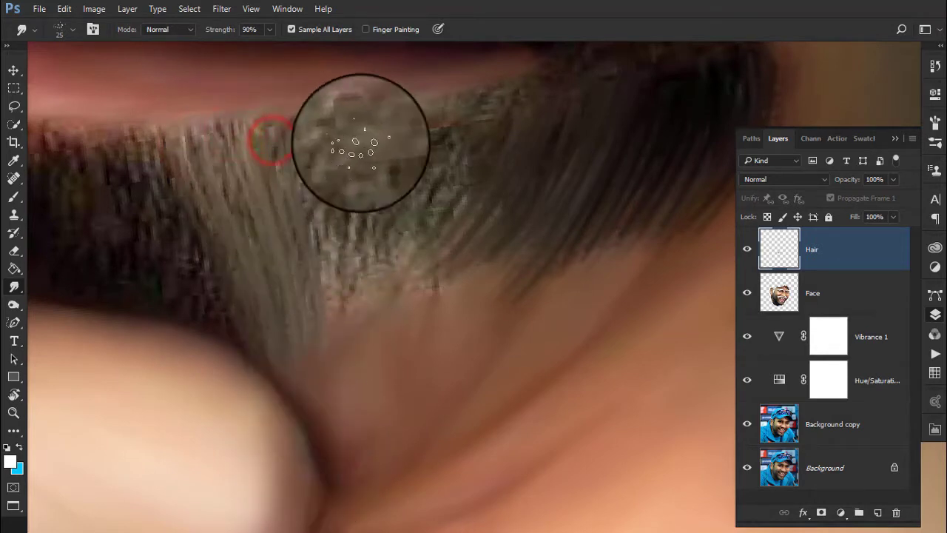
drag(353, 143, 317, 444)
drag(318, 123, 313, 332)
drag(447, 132, 347, 242)
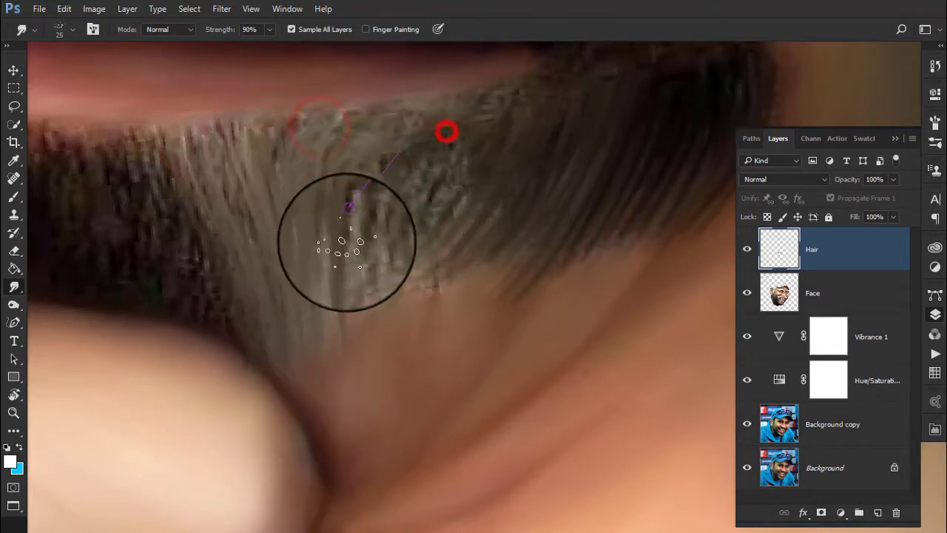
drag(489, 116, 370, 264)
drag(494, 145, 408, 344)
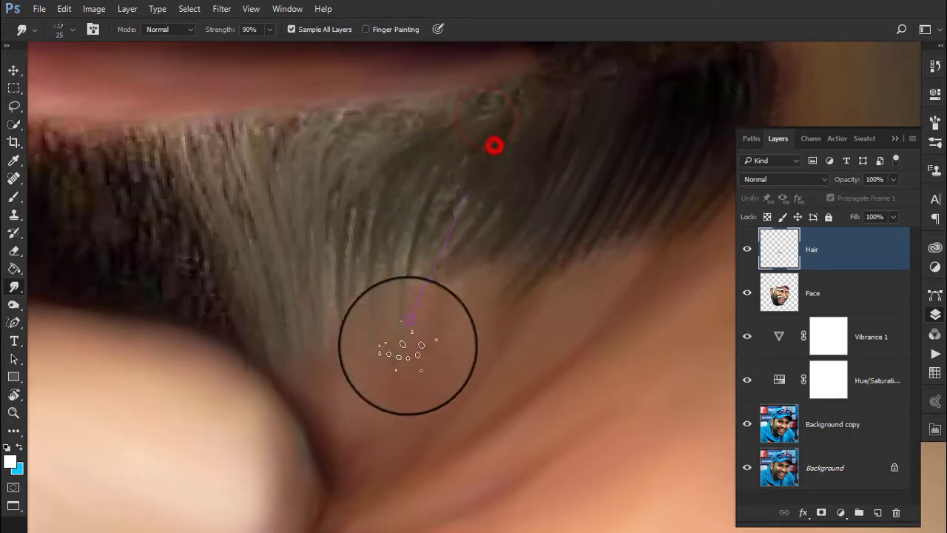
Push hair strands upward along the moustache's top edge and reshape them.
drag(491, 94, 328, 110)
drag(352, 159, 493, 98)
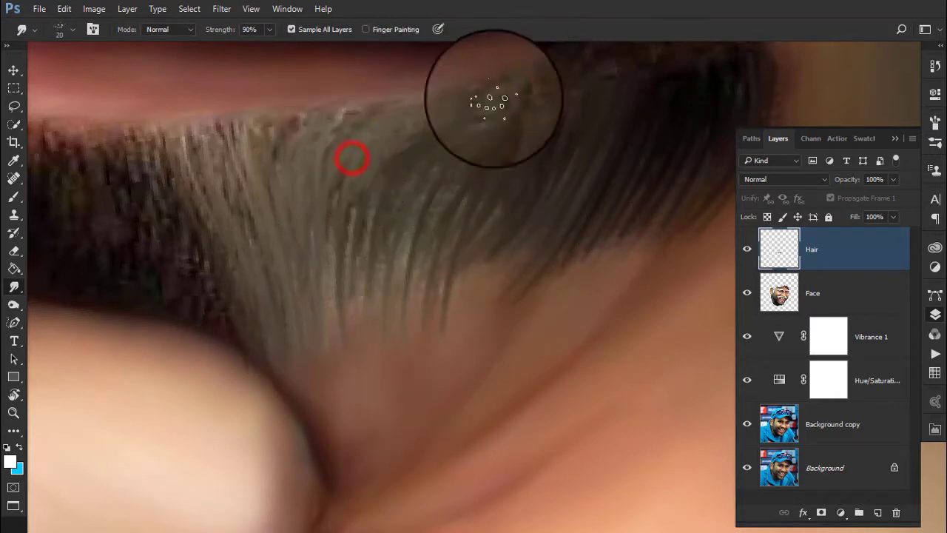
drag(393, 158, 570, 74)
drag(299, 208, 560, 44)
drag(286, 187, 281, 90)
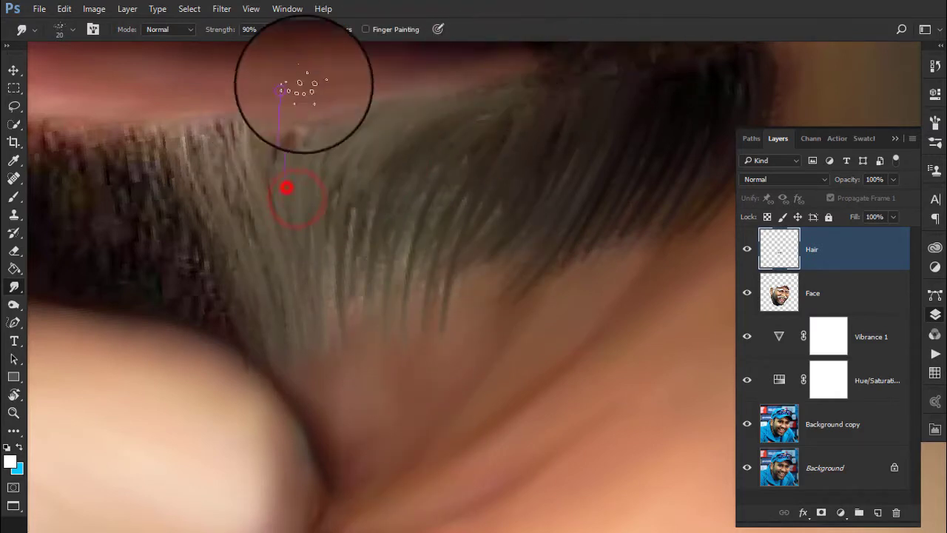
drag(321, 196, 596, 51)
drag(256, 197, 360, 74)
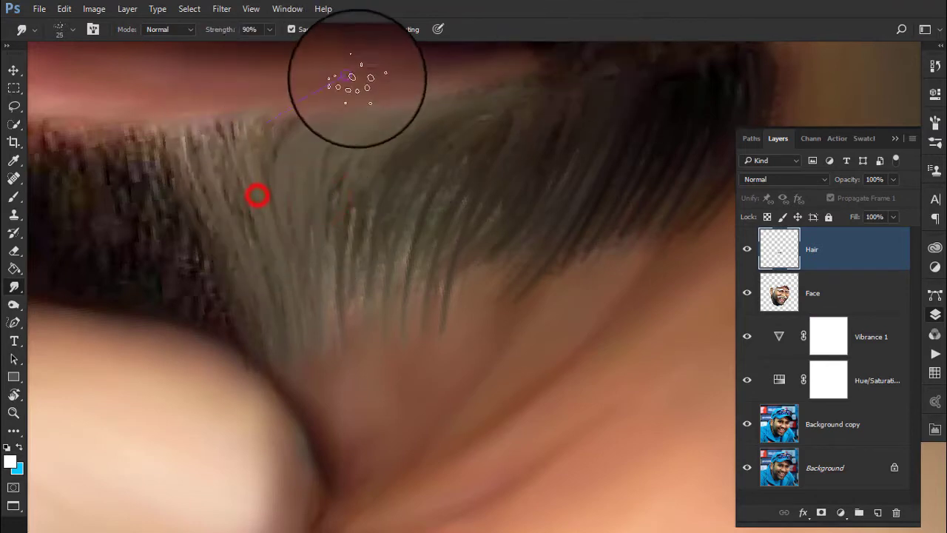
drag(247, 137, 249, 313)
drag(375, 166, 365, 474)
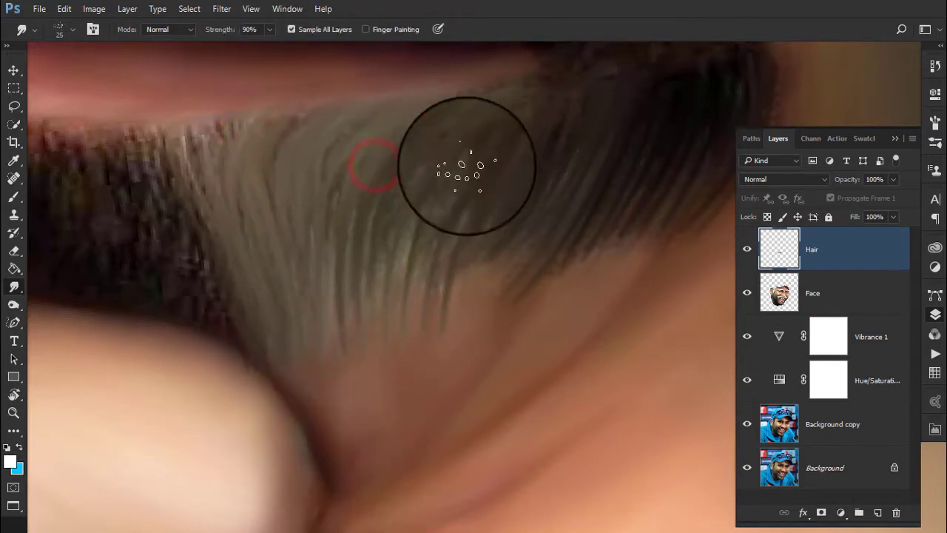
drag(571, 216, 486, 190)
With larger brush presets, pull strands down toward the chin and mouth corner.
right_click(337, 187)
click(499, 342)
drag(222, 208, 237, 270)
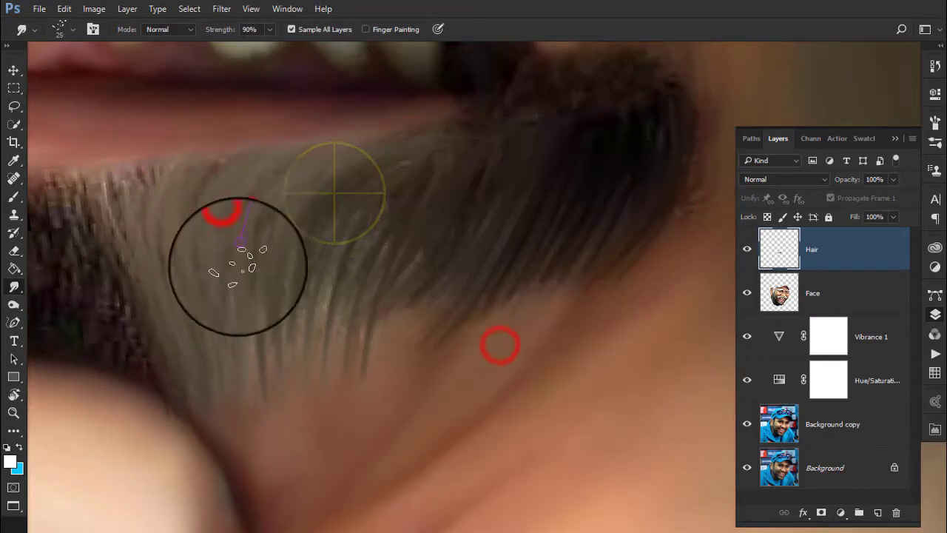
drag(249, 200, 313, 381)
drag(317, 230, 307, 454)
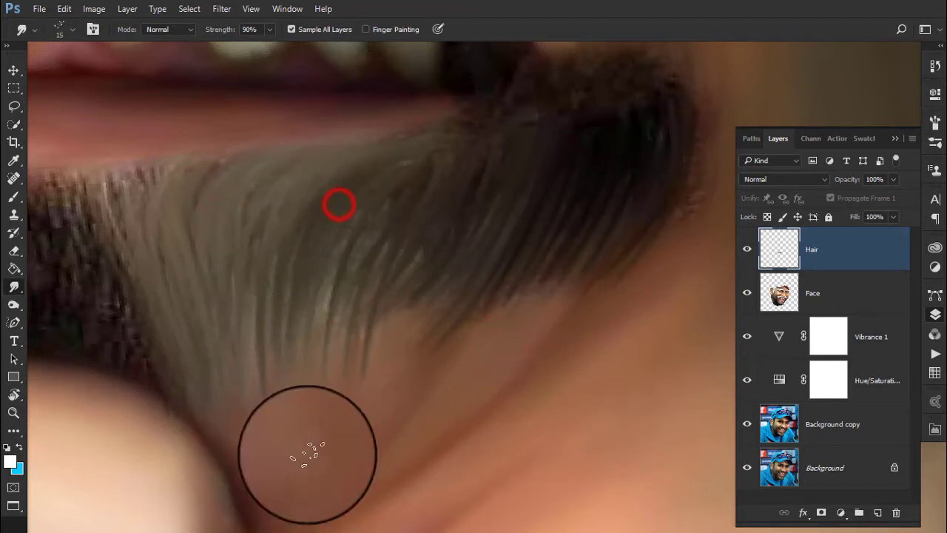
right_click(375, 211)
click(434, 170)
drag(311, 247, 286, 455)
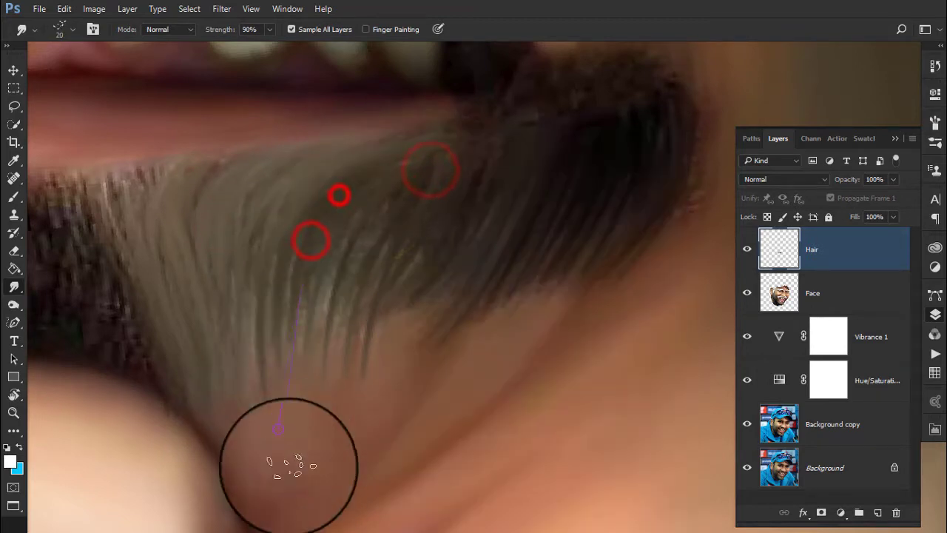
drag(402, 184, 307, 422)
drag(473, 123, 422, 318)
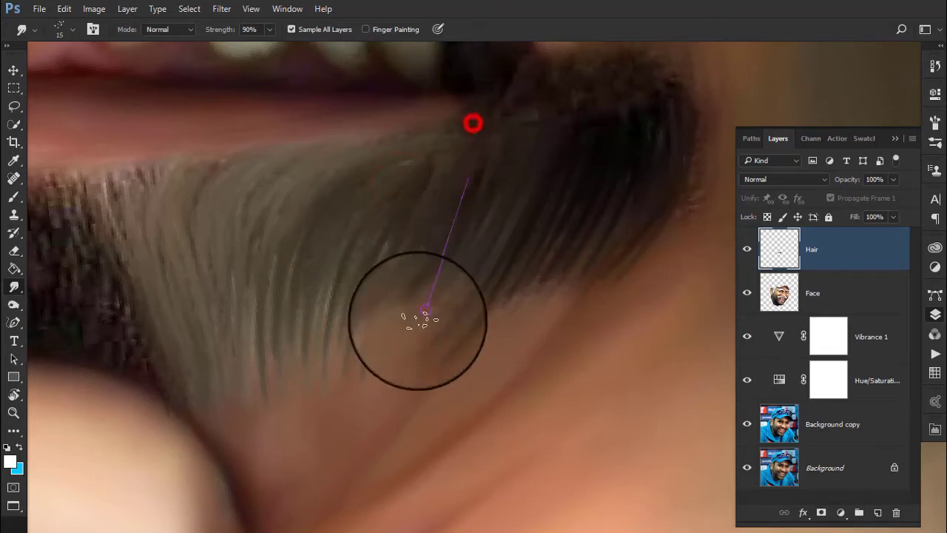
drag(549, 215, 528, 212)
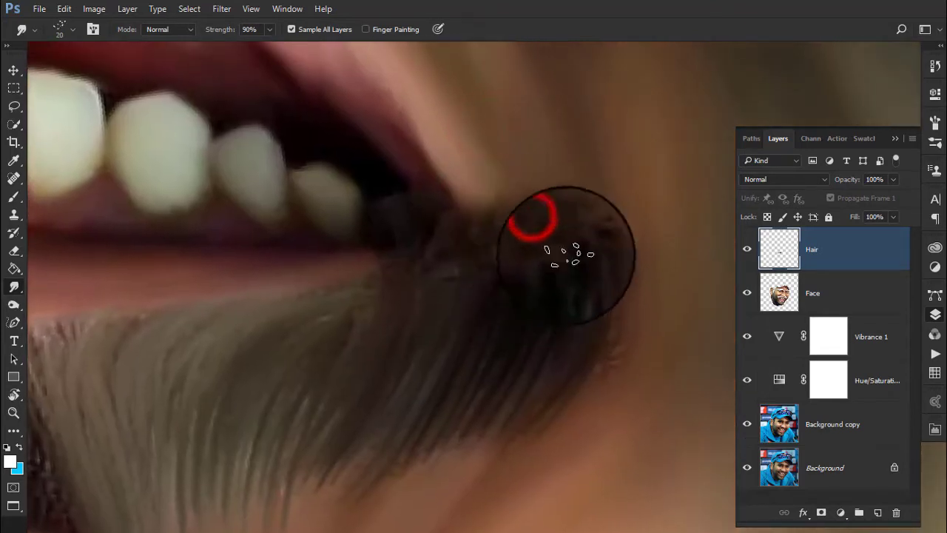
drag(604, 268, 611, 357)
drag(451, 366, 526, 233)
click(613, 240)
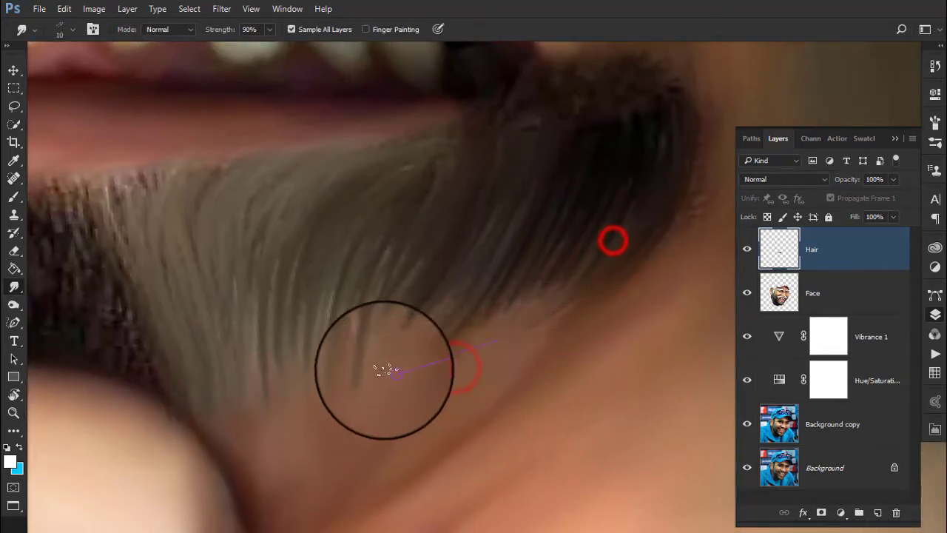
drag(585, 275, 581, 296)
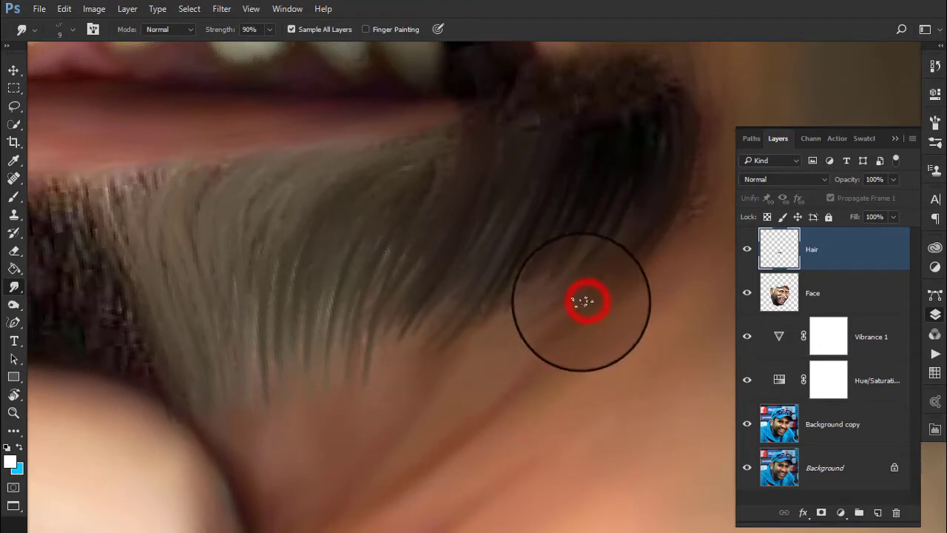
Smear the hair below the mouth upward toward the lips and teeth.
scroll(414, 239, down, 3)
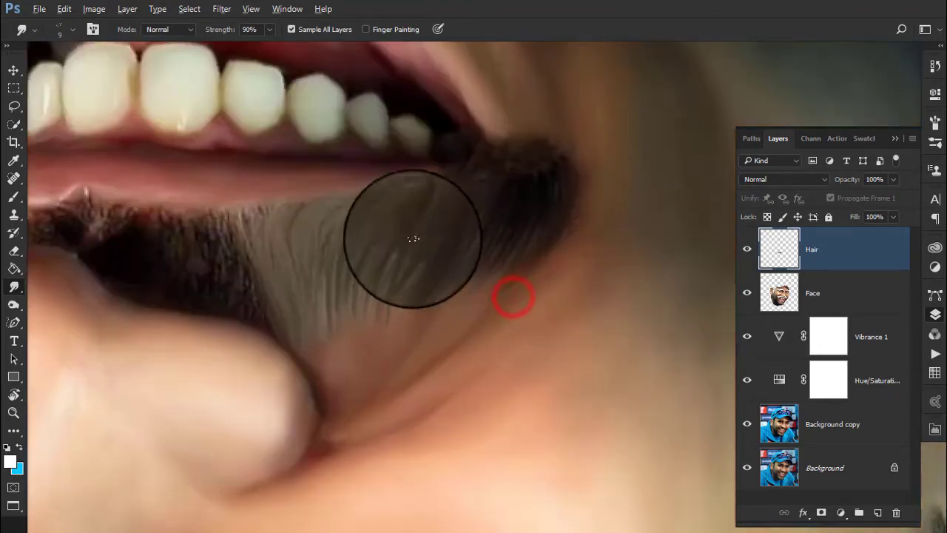
scroll(465, 184, down, 3)
scroll(469, 254, up, 4)
scroll(380, 284, up, 3)
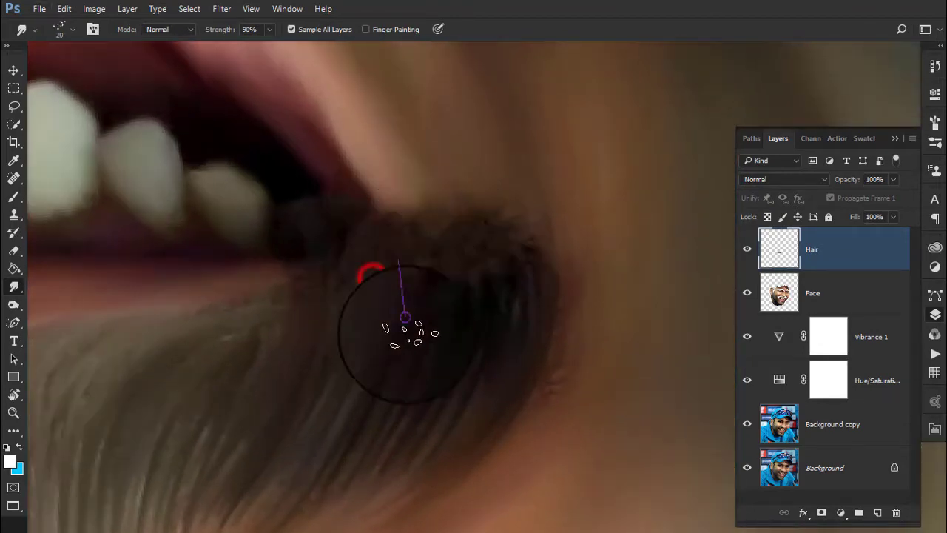
click(492, 329)
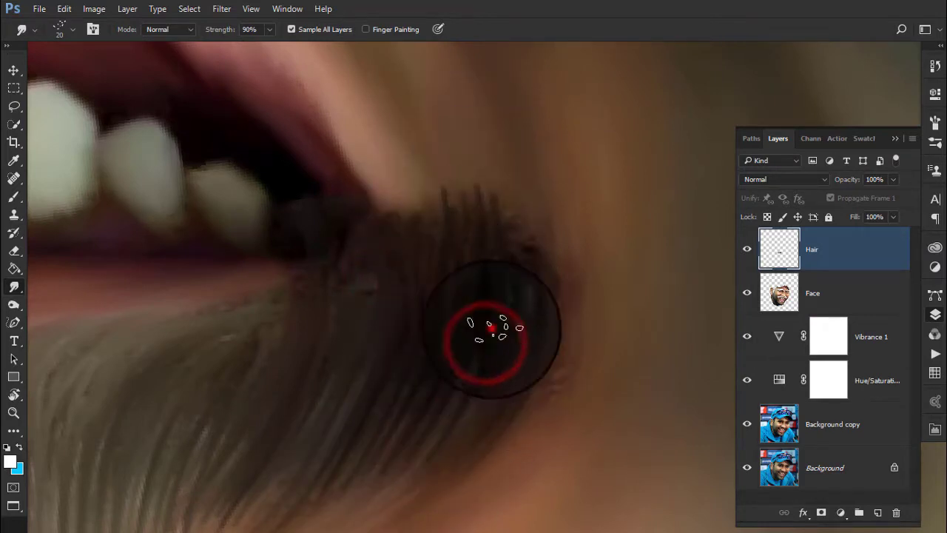
drag(396, 436, 434, 250)
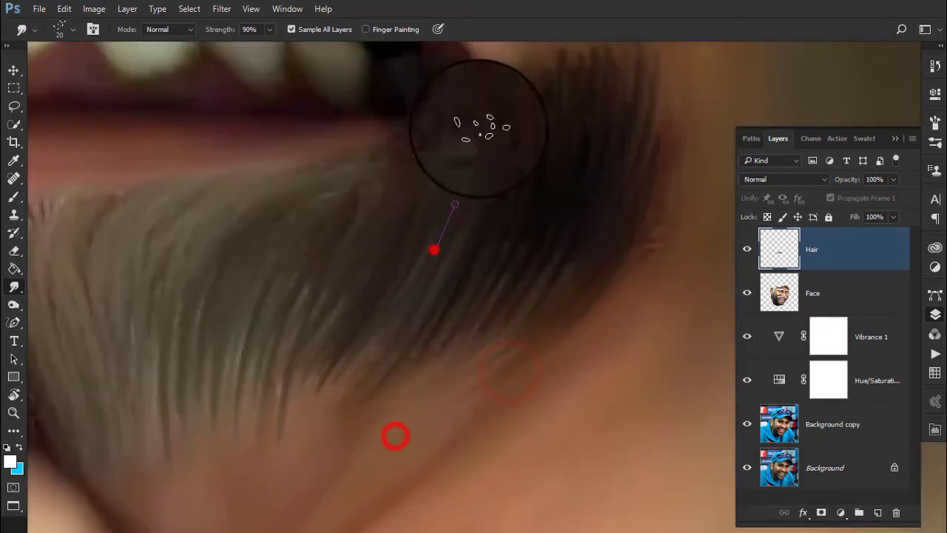
drag(498, 353, 481, 390)
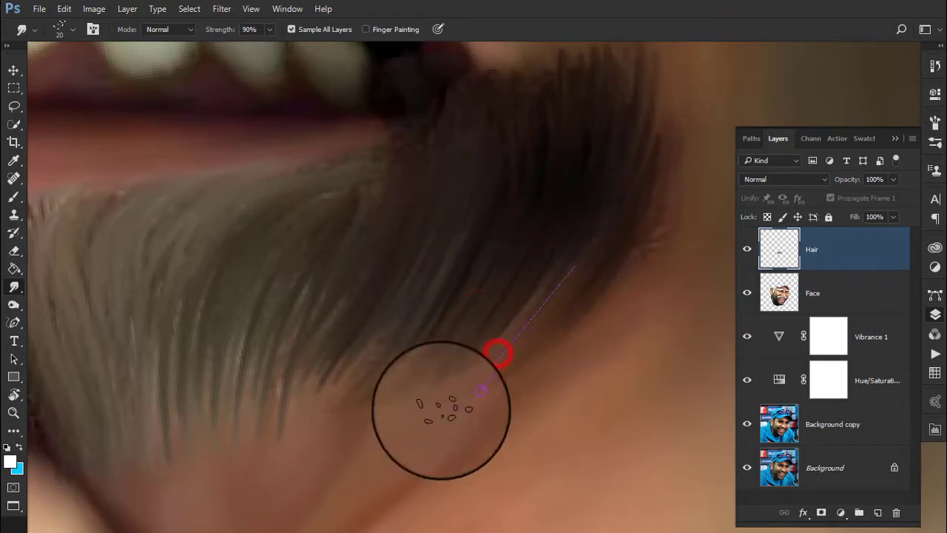
drag(371, 378, 509, 148)
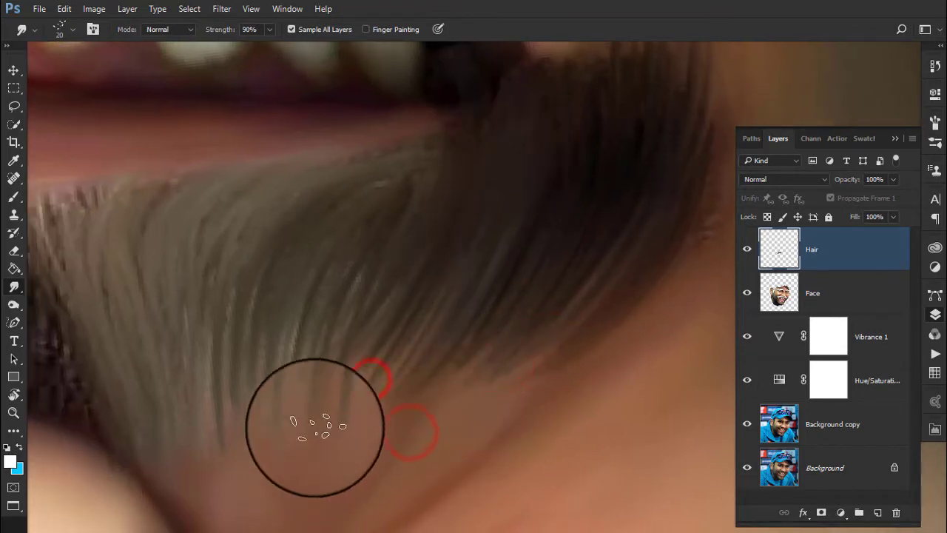
drag(307, 452, 359, 399)
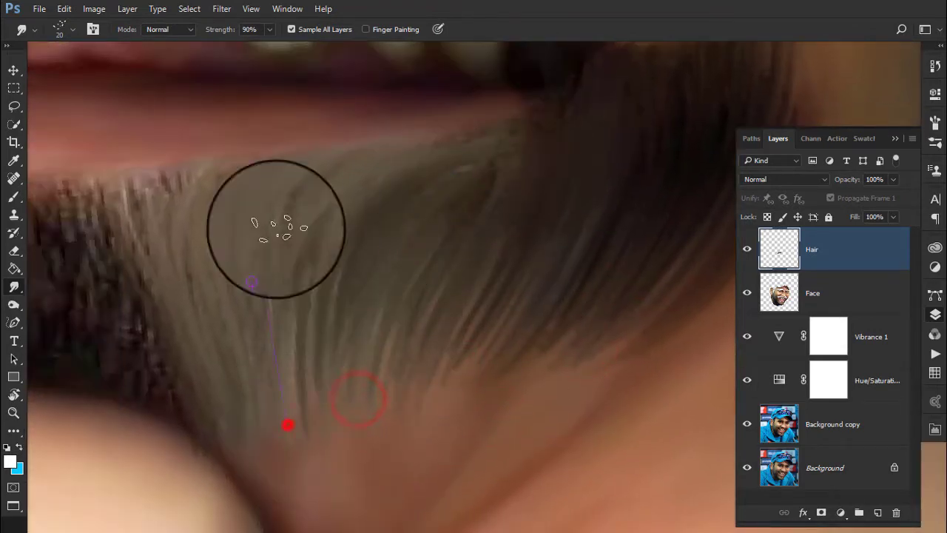
drag(277, 227, 274, 412)
scroll(609, 307, up, 3)
drag(477, 297, 504, 88)
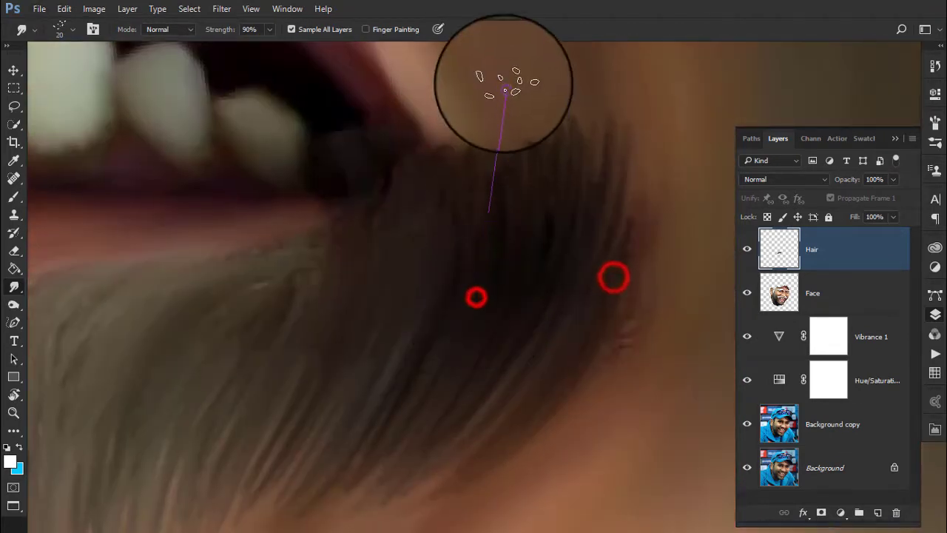
mouse_move(482, 271)
mouse_down()
mouse_move(470, 103)
mouse_move(500, 92)
mouse_up()
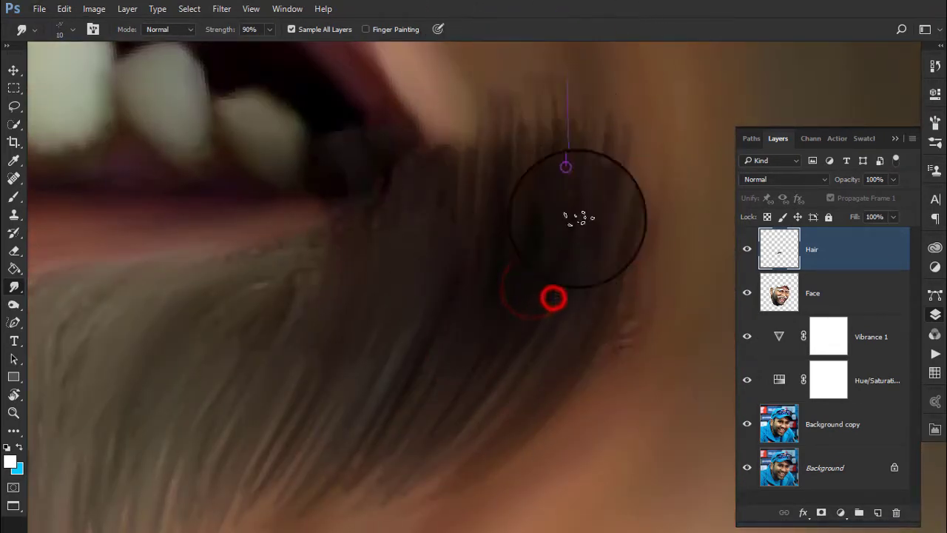
Smudge strands upward near the top and blend the dark lower hair edge into the skin.
scroll(565, 166, down, 5)
scroll(193, 103, up, 3)
scroll(170, 119, up, 3)
mouse_move(495, 277)
mouse_down()
mouse_move(466, 222)
mouse_move(423, 22)
mouse_up()
drag(442, 182, 401, 32)
drag(564, 245, 565, 354)
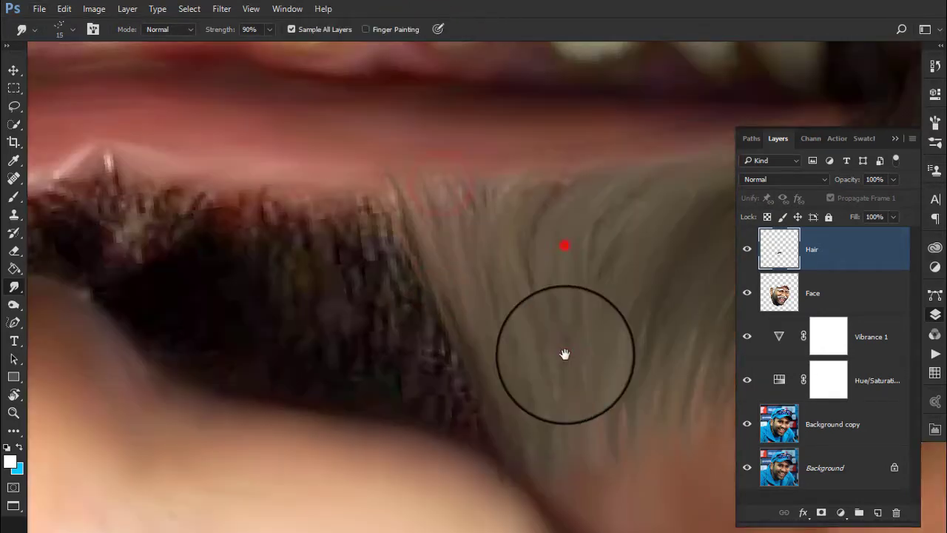
drag(434, 400, 442, 414)
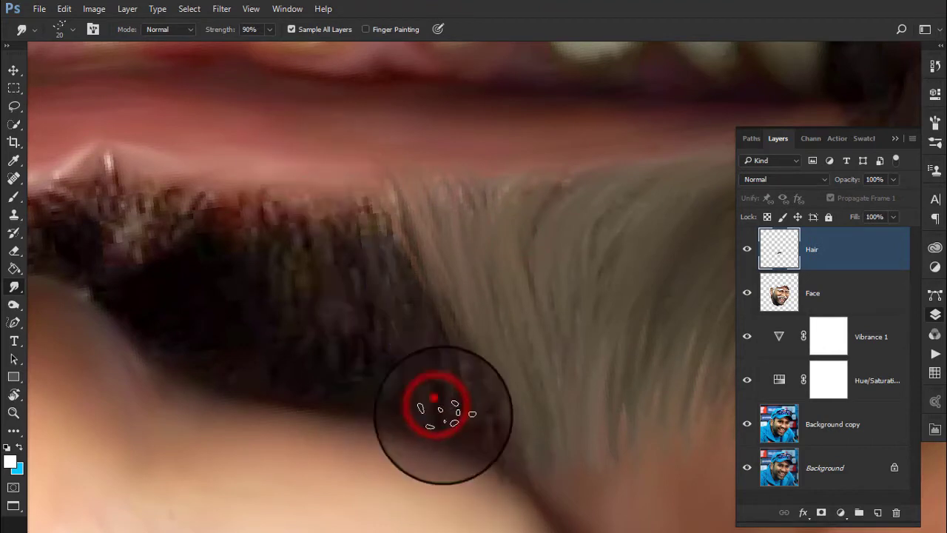
key(bracketleft)
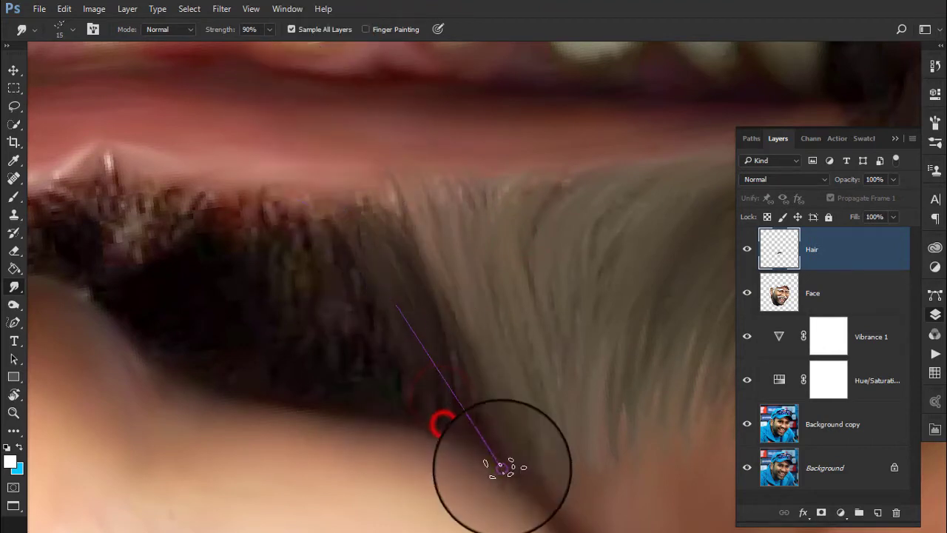
drag(359, 388, 473, 506)
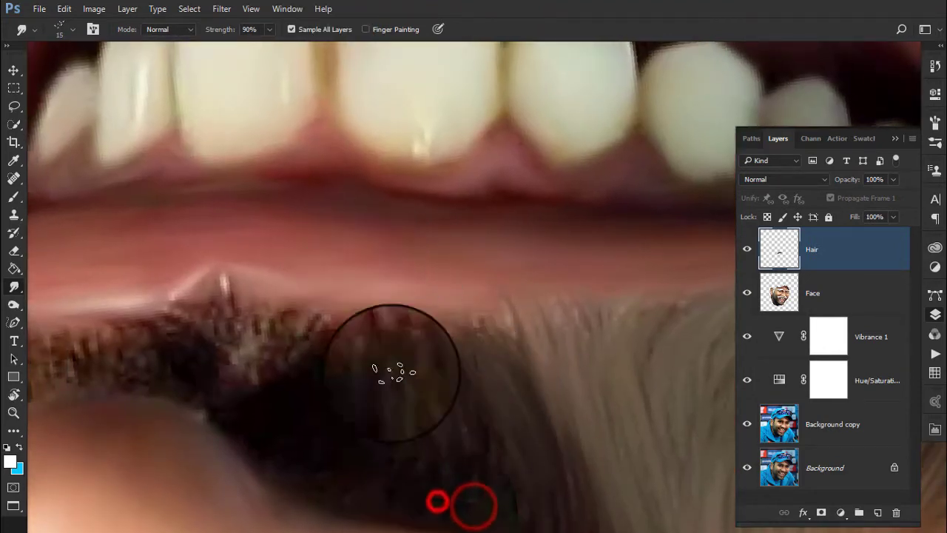
drag(433, 450, 437, 289)
key(bracketright)
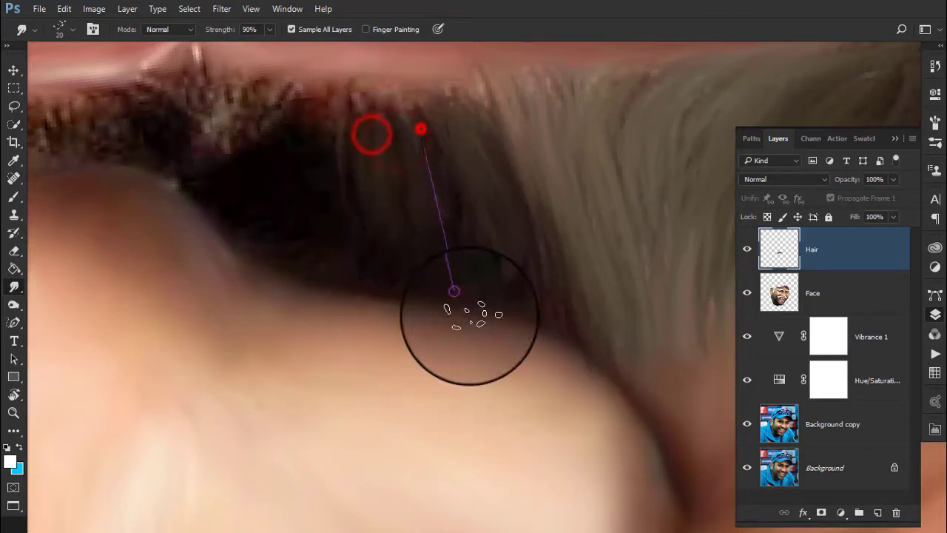
Dab straight smudge strokes through the hair and blend it into the lip edge.
shift+click(450, 120)
shift+click(603, 348)
shift+click(482, 150)
shift+click(499, 281)
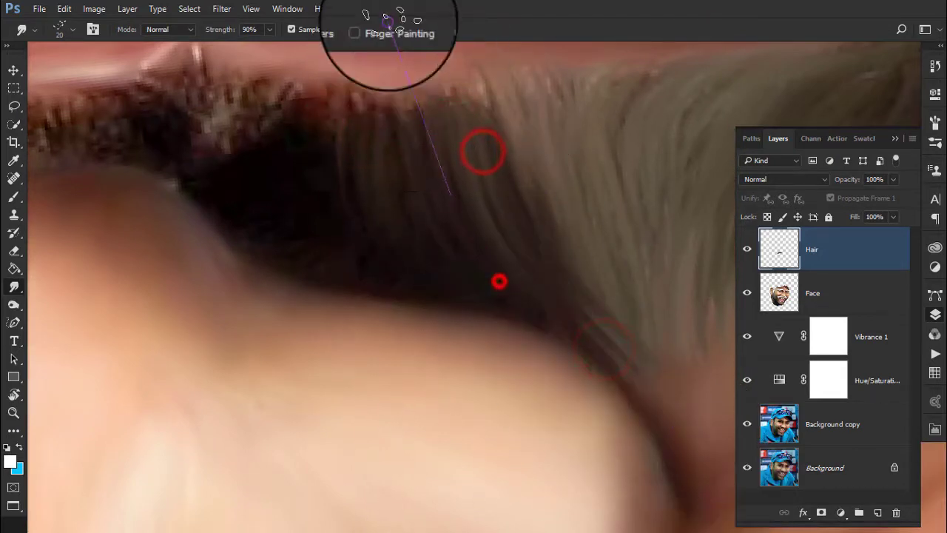
shift+click(592, 374)
shift+click(664, 434)
key(bracketleft)
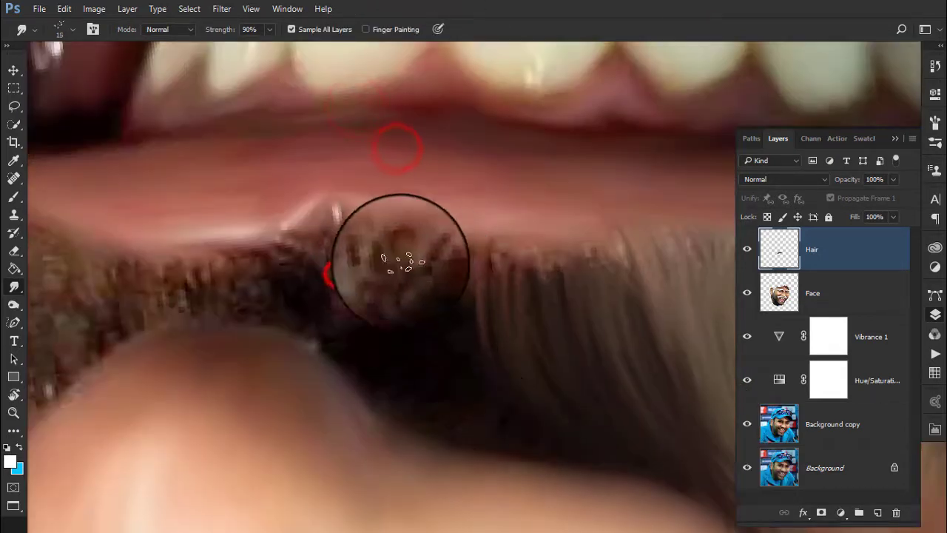
shift+click(402, 261)
shift+click(377, 311)
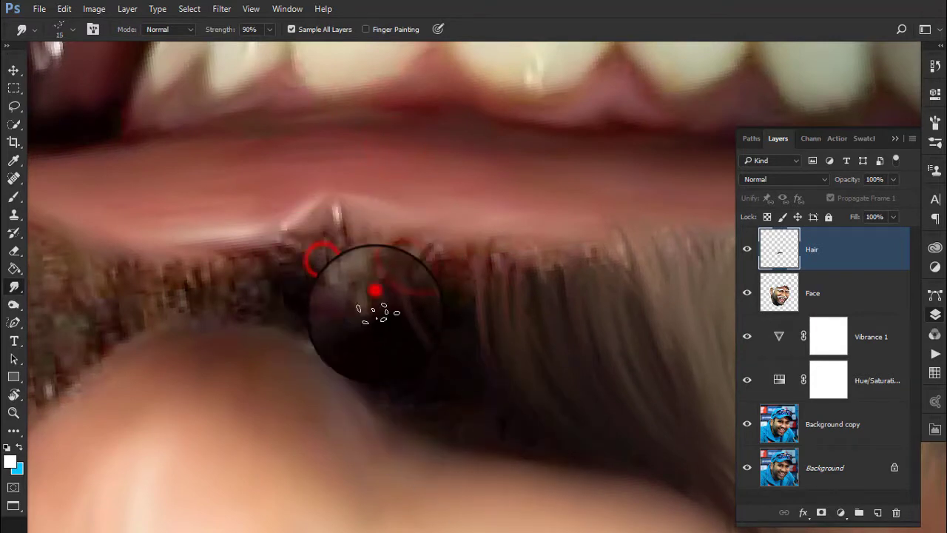
shift+click(432, 262)
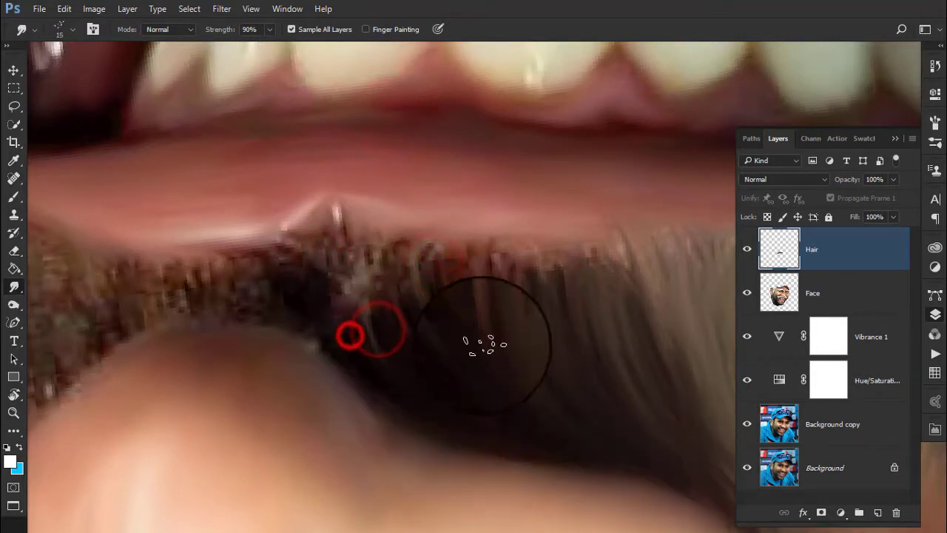
shift+click(449, 319)
Pull more moustache strands upward across the lip edge.
scroll(425, 222, down, 5)
scroll(538, 277, up, 5)
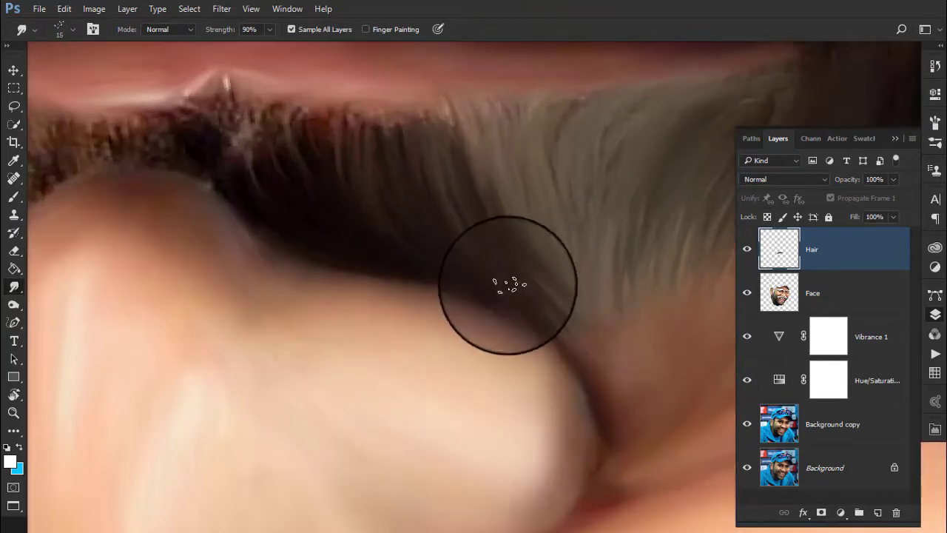
mouse_move(501, 277)
mouse_down()
mouse_move(611, 165)
mouse_move(520, 81)
mouse_up()
mouse_move(552, 316)
mouse_down()
mouse_move(535, 288)
mouse_move(560, 318)
mouse_move(518, 231)
mouse_up()
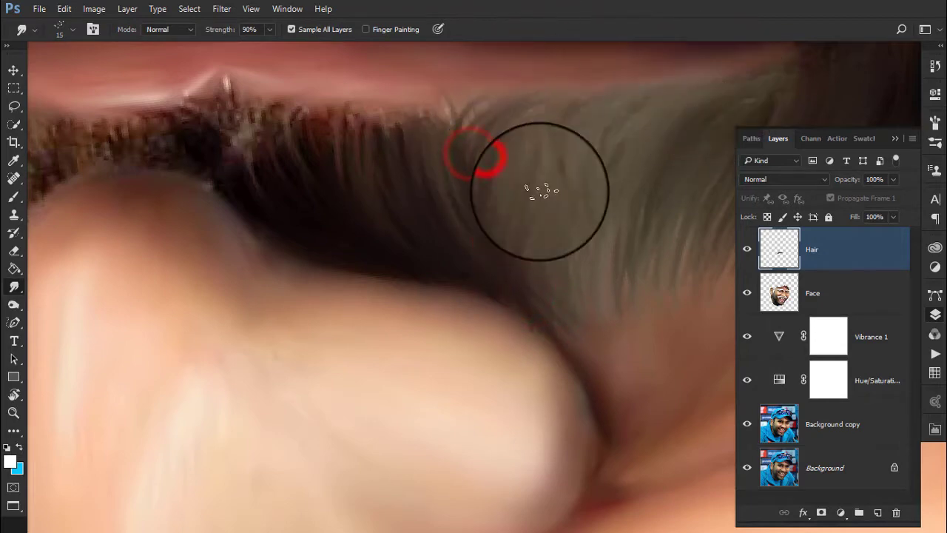
scroll(655, 180, down, 5)
Smudge the goatee edge into strands pulled outward from the chin.
scroll(376, 205, up, 4)
scroll(444, 185, up, 2)
drag(378, 172, 459, 183)
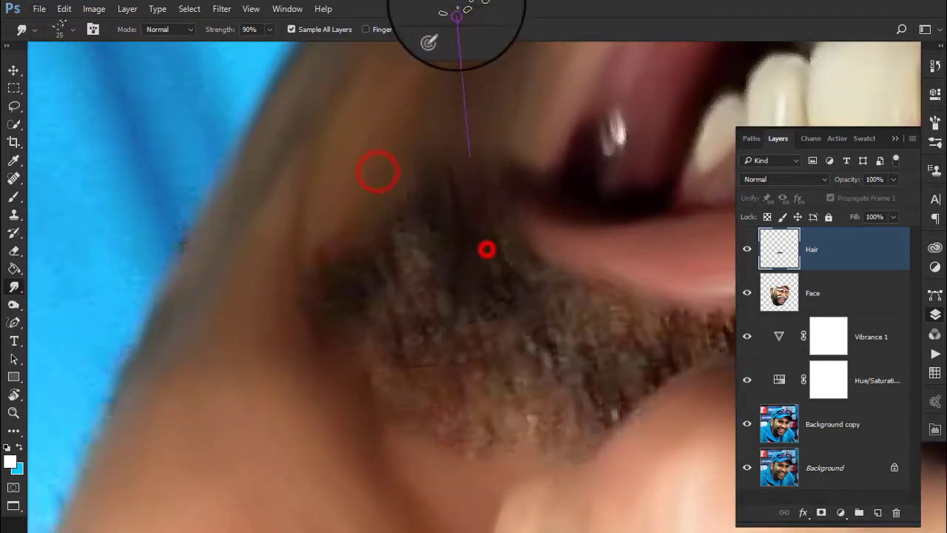
drag(431, 267, 449, 152)
drag(395, 305, 400, 320)
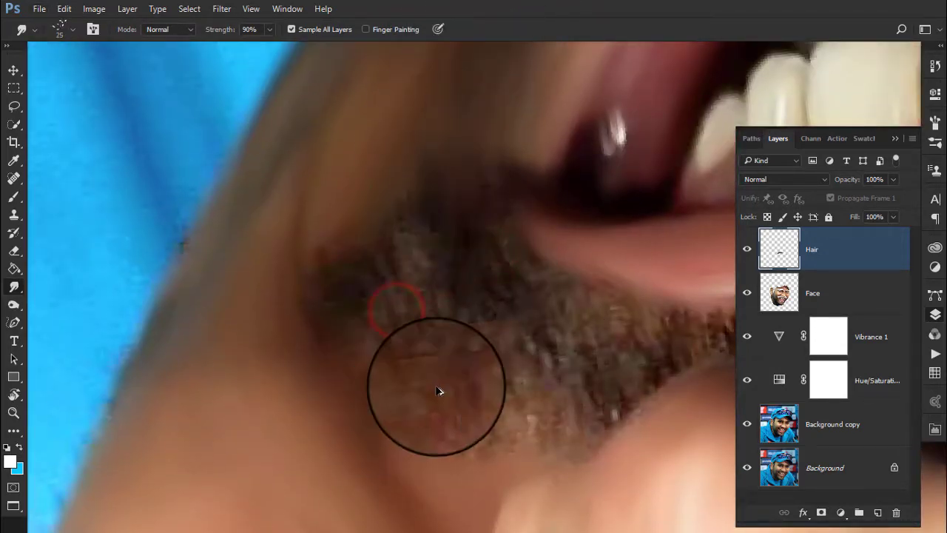
click(427, 309)
With a 30 px smudge brush, smear the goatee edges into the surrounding skin.
right_click(434, 200)
click(481, 398)
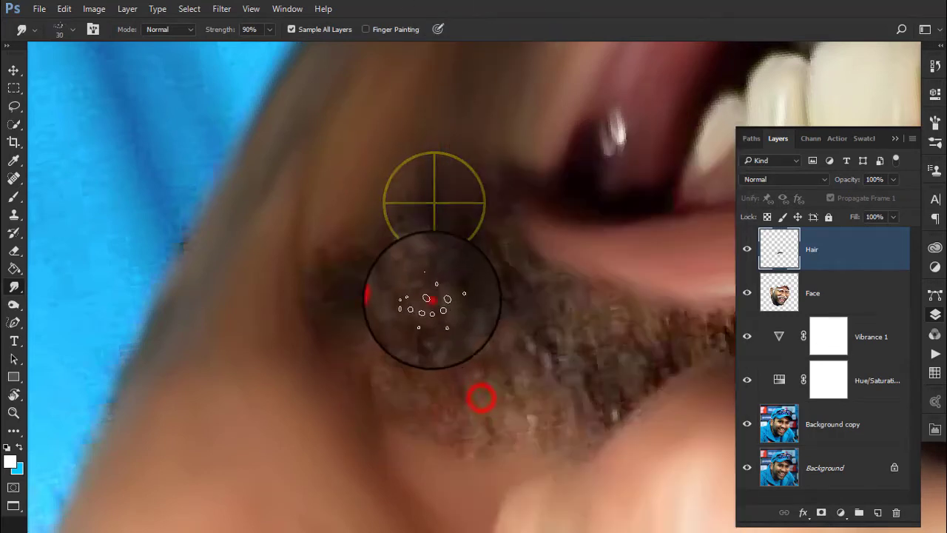
drag(497, 329, 527, 271)
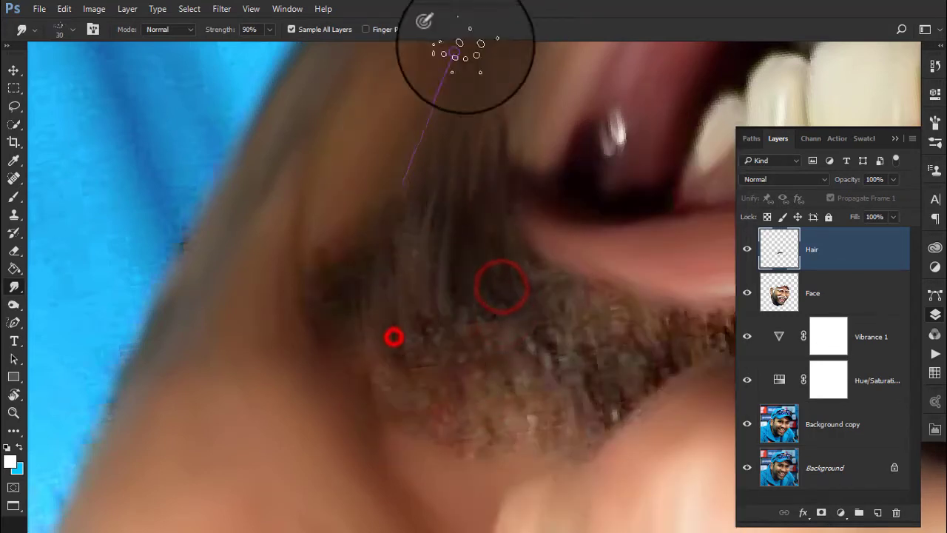
mouse_move(404, 323)
mouse_down()
mouse_move(570, 328)
mouse_move(520, 297)
mouse_up()
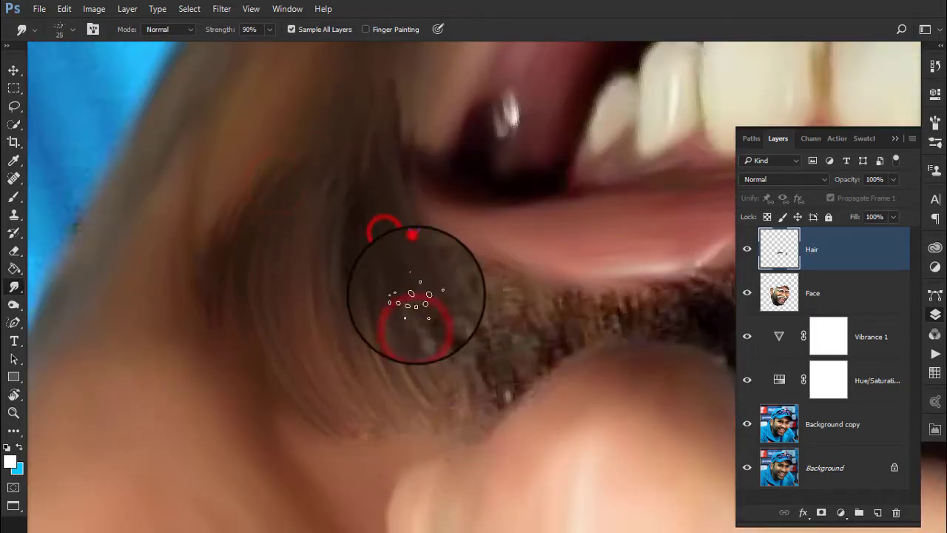
mouse_move(511, 364)
mouse_down()
mouse_move(434, 260)
mouse_move(434, 244)
mouse_up()
drag(540, 355, 471, 266)
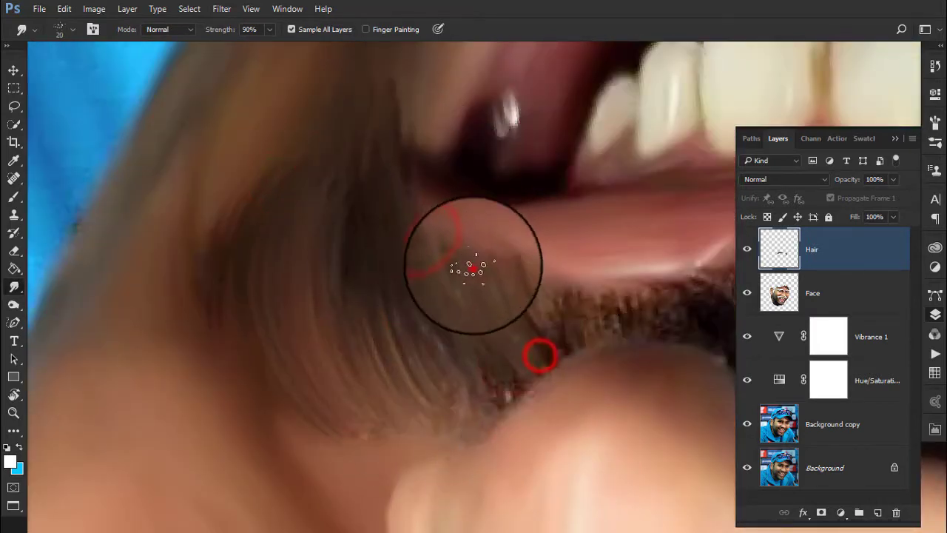
mouse_move(510, 373)
mouse_down()
mouse_move(474, 411)
mouse_move(390, 230)
mouse_up()
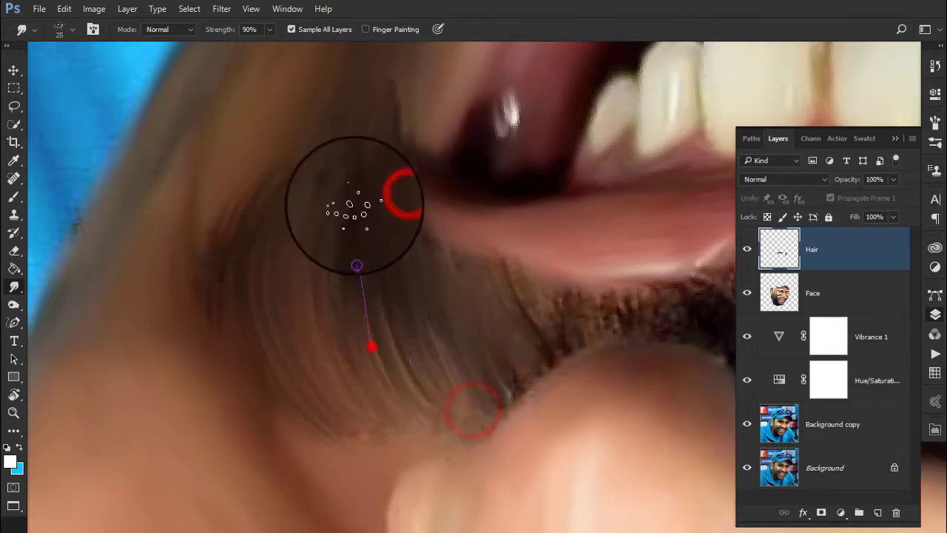
Flick fine short strands along the goatee edge and stretch some into long strands.
scroll(328, 334, down, 5)
scroll(452, 333, up, 2)
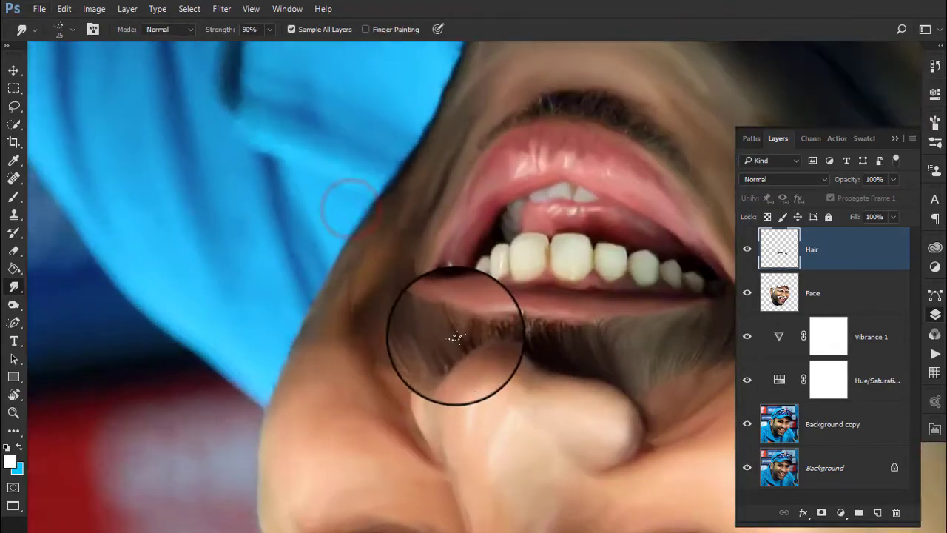
scroll(432, 348, up, 3)
drag(433, 348, 422, 346)
drag(461, 302, 455, 304)
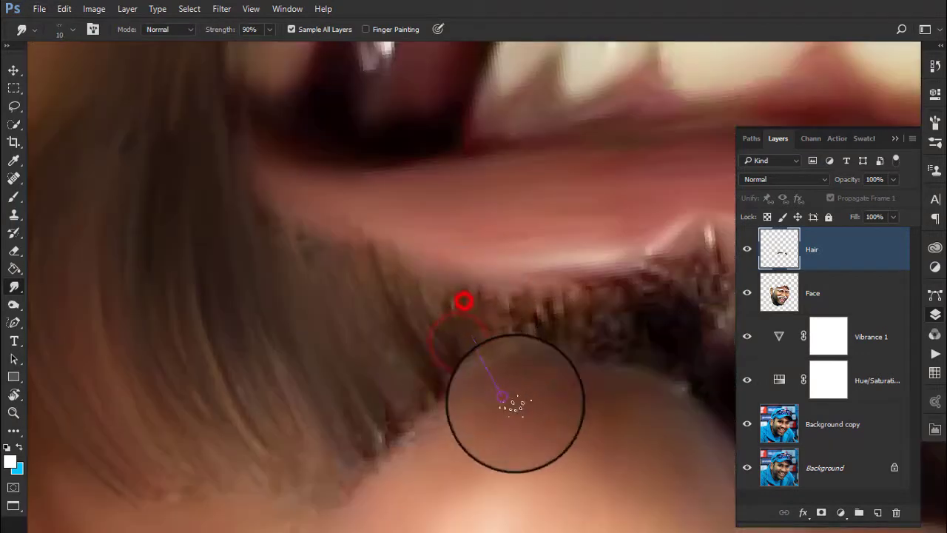
mouse_move(556, 340)
mouse_down()
mouse_move(518, 277)
mouse_move(555, 338)
mouse_move(520, 355)
mouse_up()
mouse_move(387, 401)
mouse_down()
mouse_move(395, 401)
mouse_move(326, 449)
mouse_up()
scroll(459, 460, up, 2)
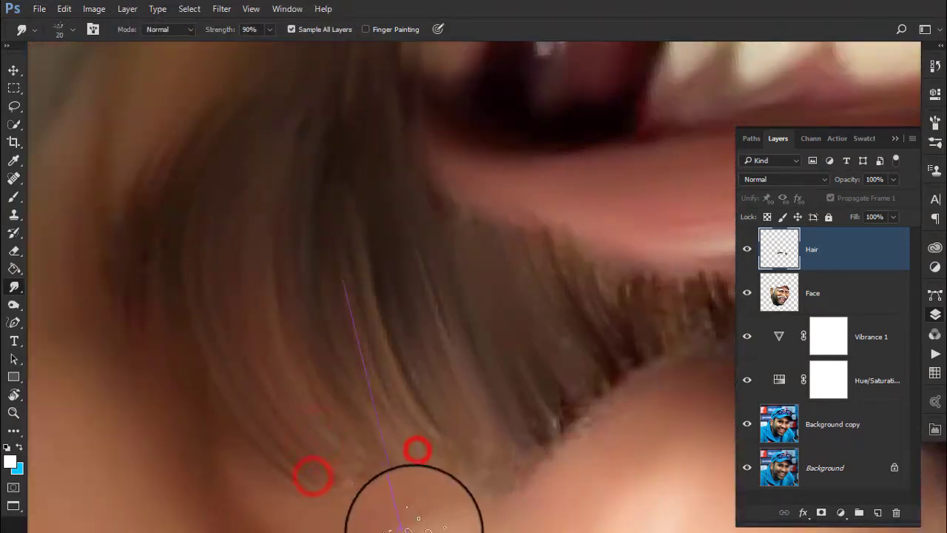
drag(347, 176, 347, 395)
drag(401, 449, 336, 76)
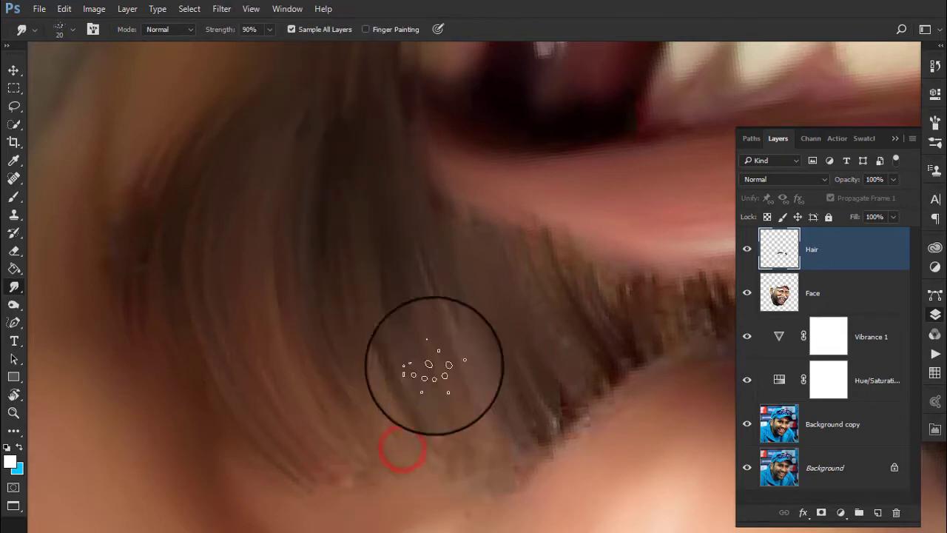
scroll(434, 364, down, 2)
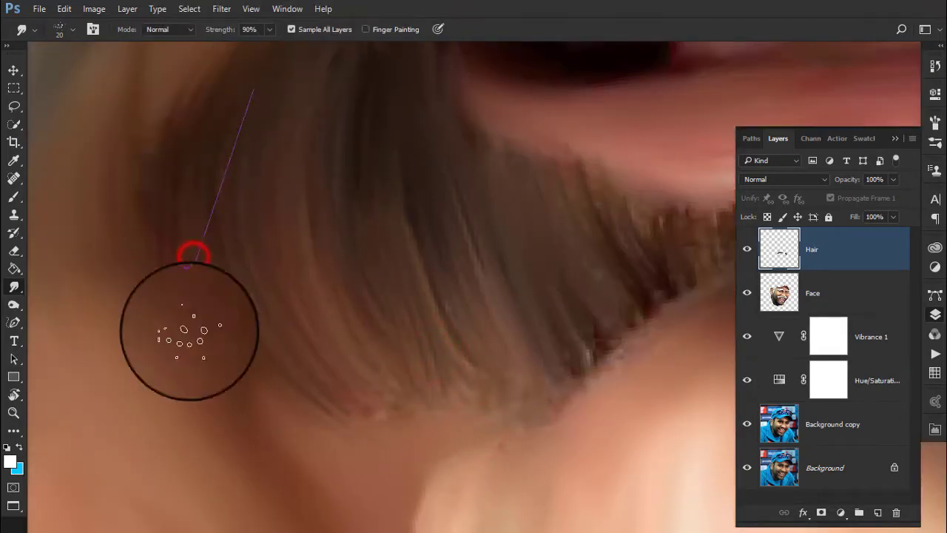
scroll(307, 444, up, 5)
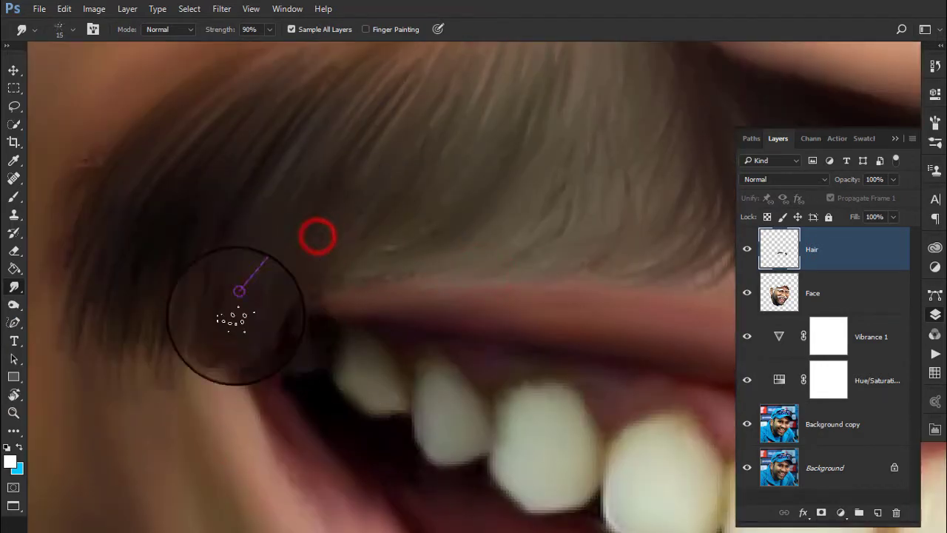
Smudge the moustache strands near the mouth and the left edge down toward the lip.
drag(237, 312, 327, 254)
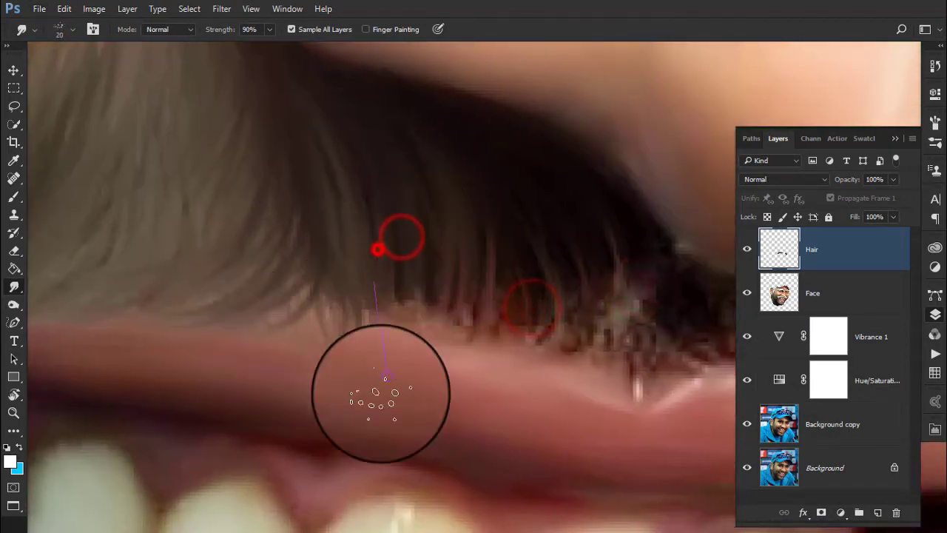
mouse_move(370, 247)
mouse_down()
mouse_move(402, 271)
mouse_move(395, 275)
mouse_up()
drag(429, 243, 403, 278)
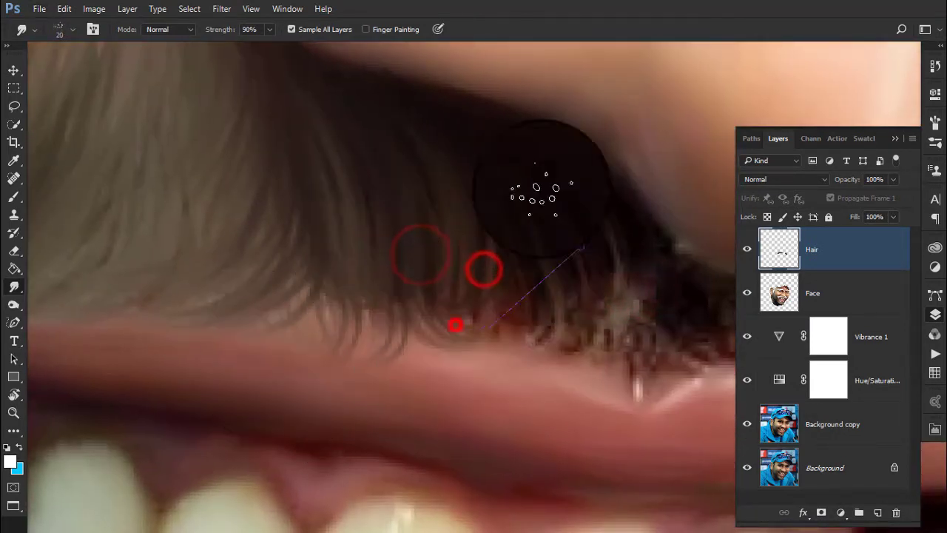
drag(497, 186, 432, 317)
drag(557, 260, 563, 337)
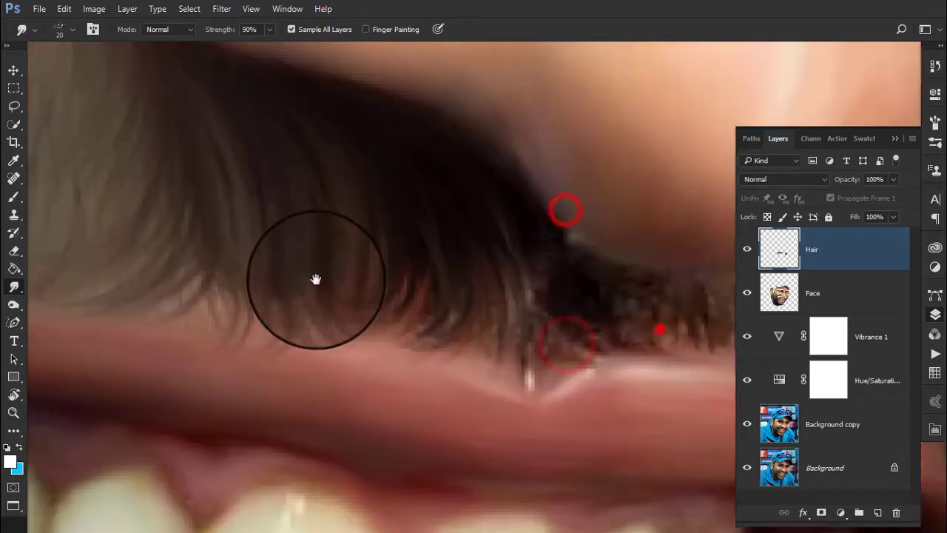
mouse_move(387, 290)
mouse_down()
mouse_move(339, 200)
mouse_move(323, 208)
mouse_up()
mouse_move(285, 173)
mouse_down()
mouse_move(466, 348)
mouse_move(429, 349)
mouse_up()
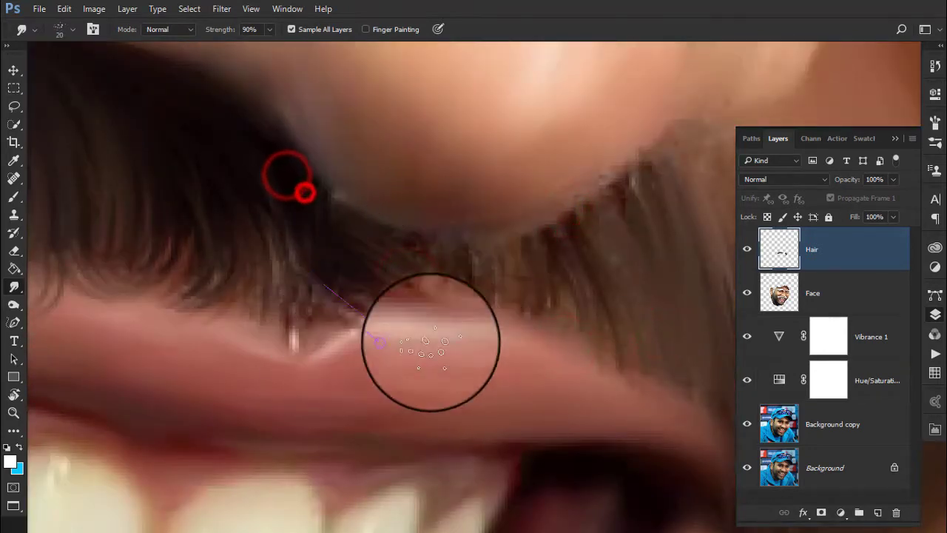
drag(297, 193, 313, 211)
Soften the right moustache edge and blend the strands below the nose.
drag(484, 289, 602, 306)
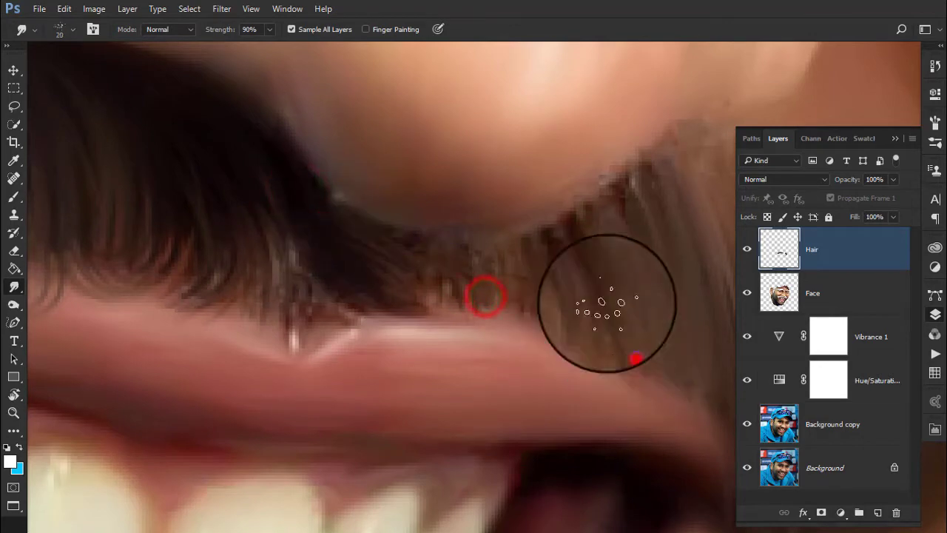
drag(628, 338, 670, 434)
drag(357, 254, 491, 376)
drag(448, 205, 567, 440)
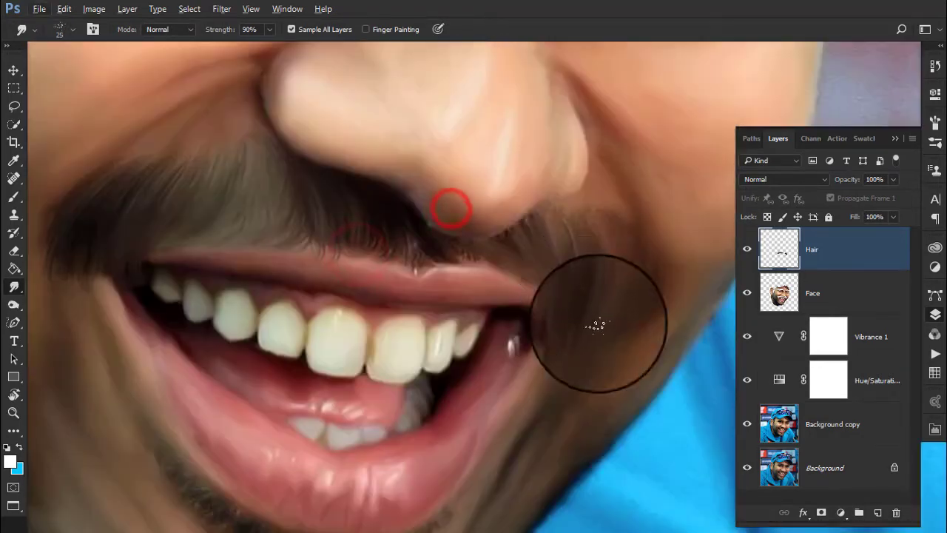
drag(583, 294, 538, 170)
Soften the beard line below the lower lip with smudge strokes.
scroll(538, 169, down, 5)
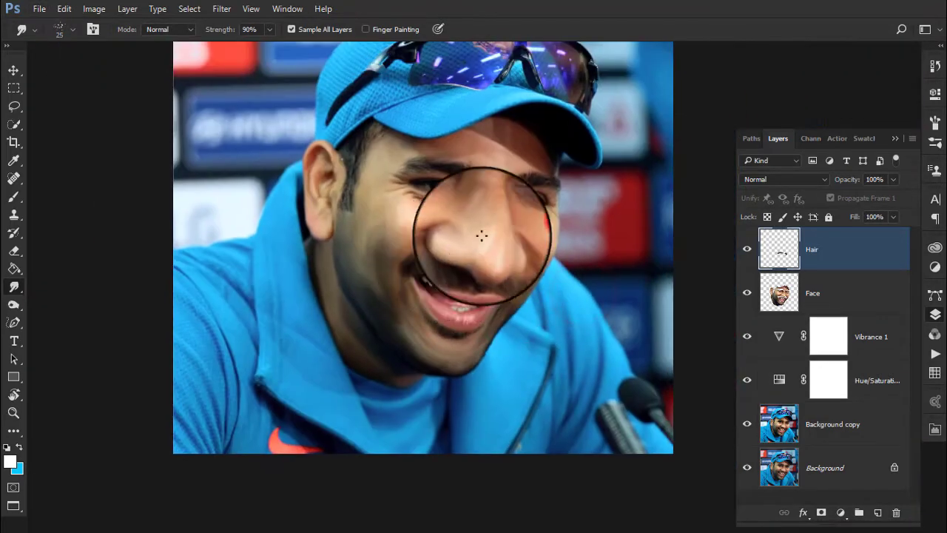
scroll(451, 360, up, 5)
scroll(423, 321, up, 2)
scroll(402, 274, up, 2)
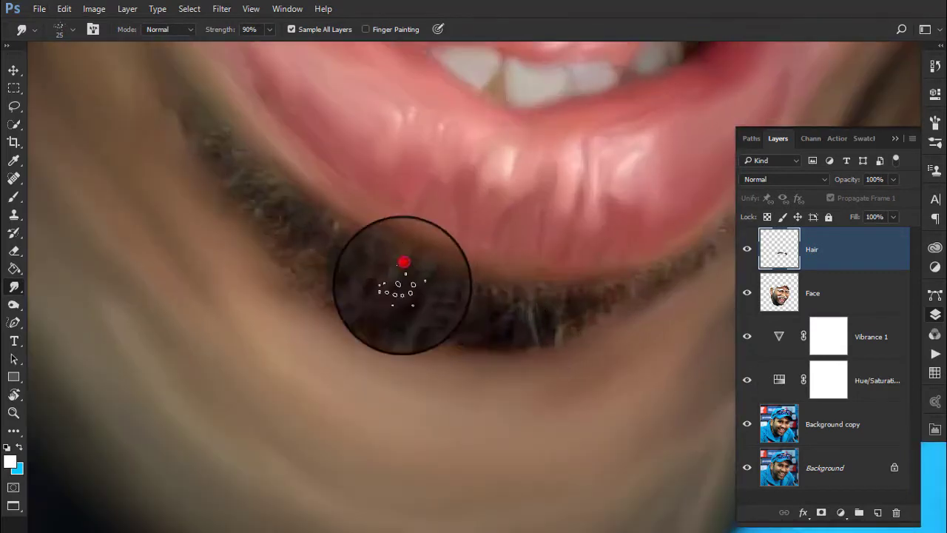
scroll(397, 274, up, 2)
mouse_move(377, 196)
mouse_down()
mouse_move(363, 328)
mouse_move(391, 384)
mouse_move(381, 418)
mouse_up()
drag(443, 410, 581, 396)
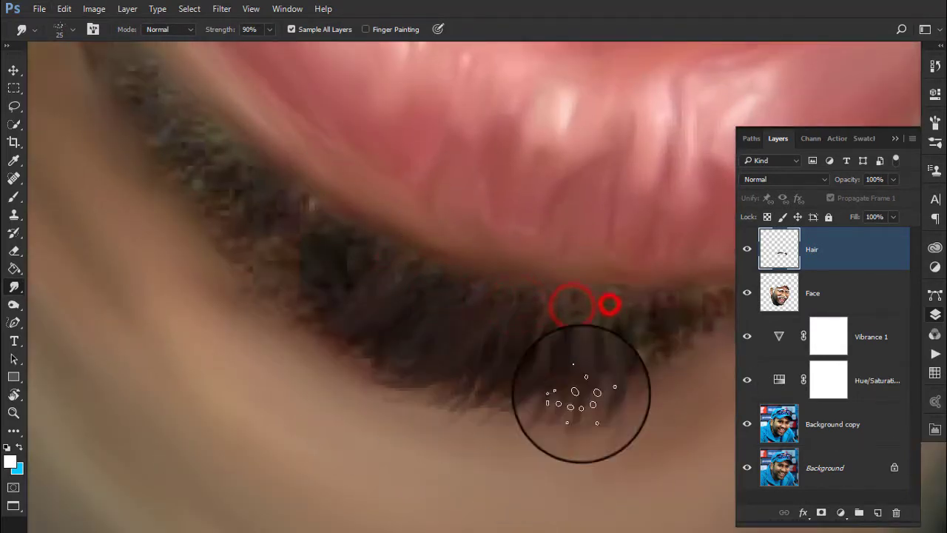
scroll(582, 395, right, 3)
drag(570, 270, 617, 245)
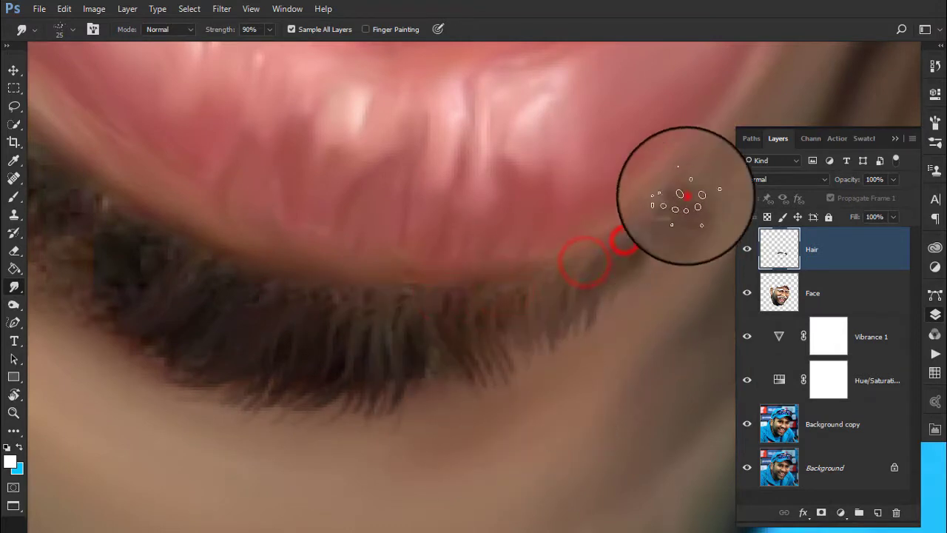
drag(685, 196, 370, 360)
drag(465, 321, 416, 402)
Continue smearing the beard edge under the lip so it blends into the skin.
drag(288, 324, 349, 370)
mouse_move(498, 370)
mouse_down()
mouse_move(415, 310)
mouse_move(372, 338)
mouse_up()
drag(407, 281, 254, 237)
drag(377, 275, 258, 165)
drag(317, 185, 317, 262)
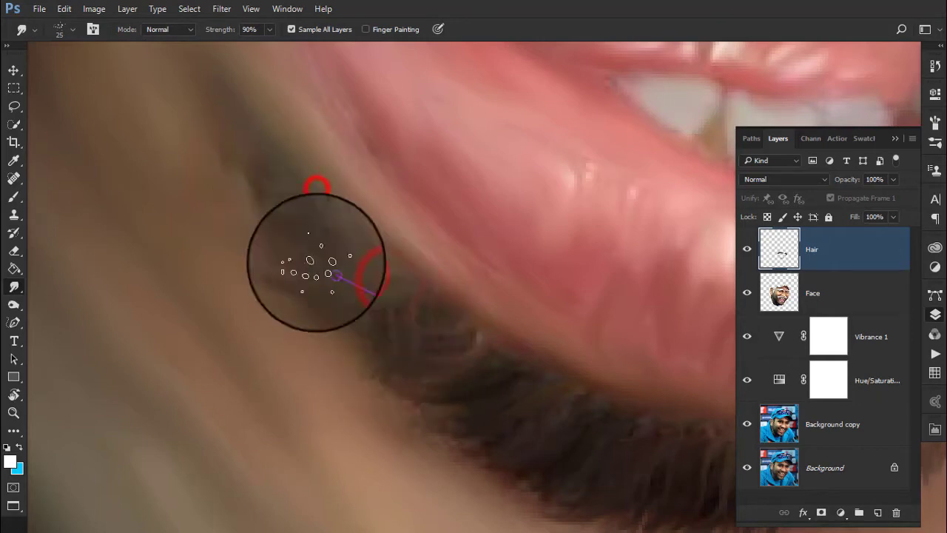
mouse_move(271, 142)
mouse_down()
mouse_move(423, 374)
mouse_move(369, 264)
mouse_up()
drag(330, 207, 313, 338)
drag(344, 243, 353, 335)
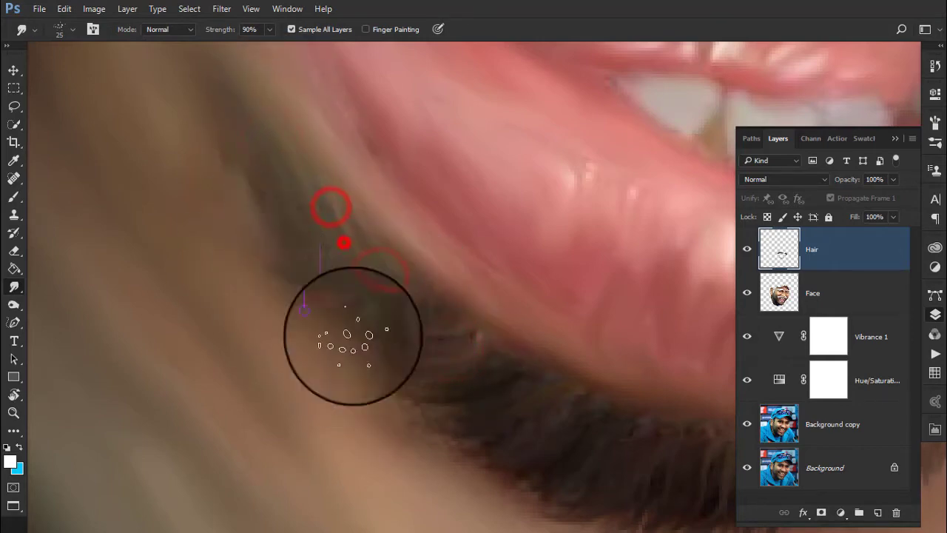
drag(386, 288, 417, 363)
scroll(444, 318, down, 5)
scroll(660, 179, up, 5)
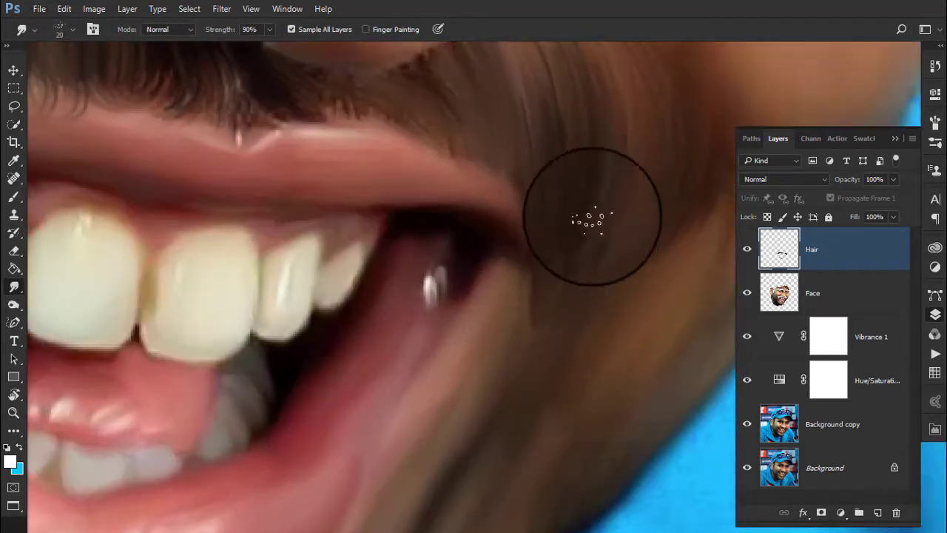
With a 27 px brush, smudge moustache strands beside the mouth corner.
right_click(566, 95)
click(649, 386)
scroll(649, 385, up, 2)
drag(434, 131, 478, 106)
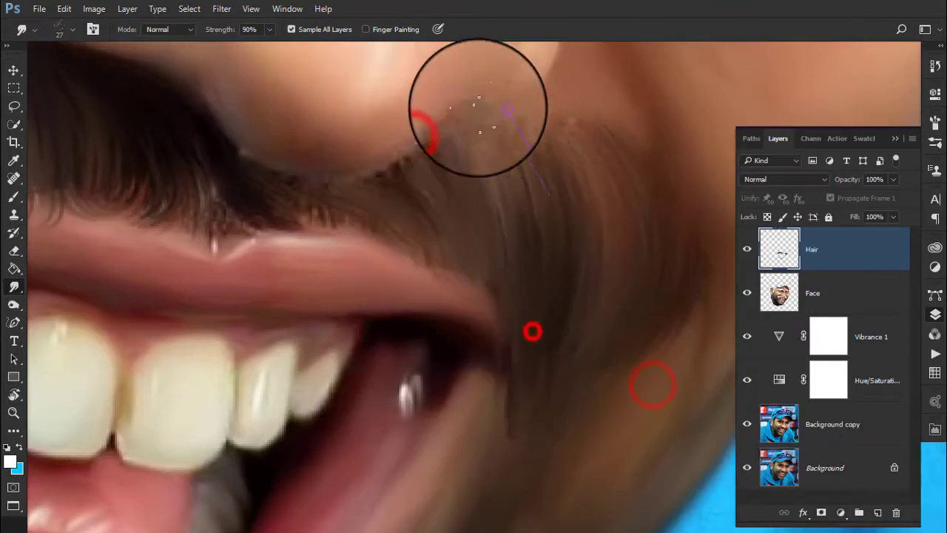
drag(533, 330, 581, 82)
scroll(581, 81, up, 1)
click(565, 219)
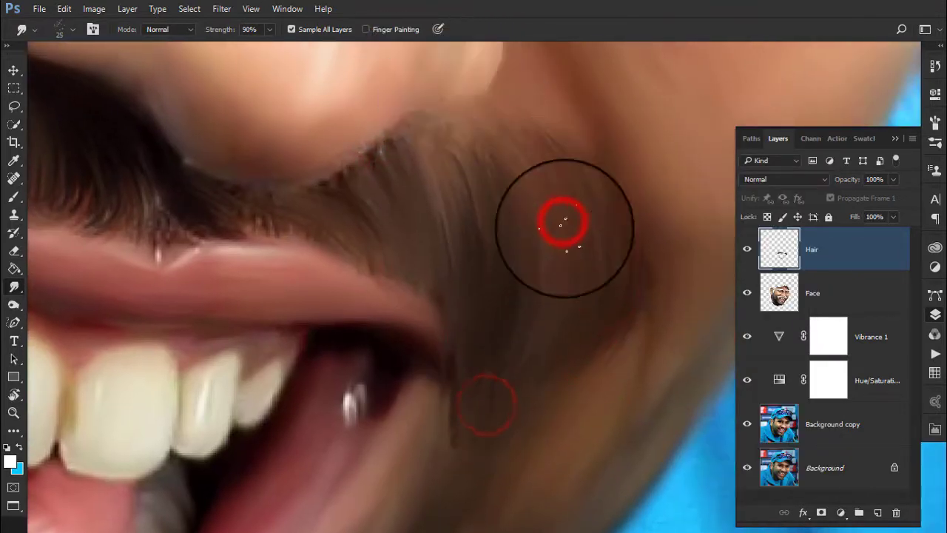
Zoom around to review the smudged moustache, then bring up the brush tip choices.
scroll(342, 253, down, 3)
scroll(201, 180, up, 3)
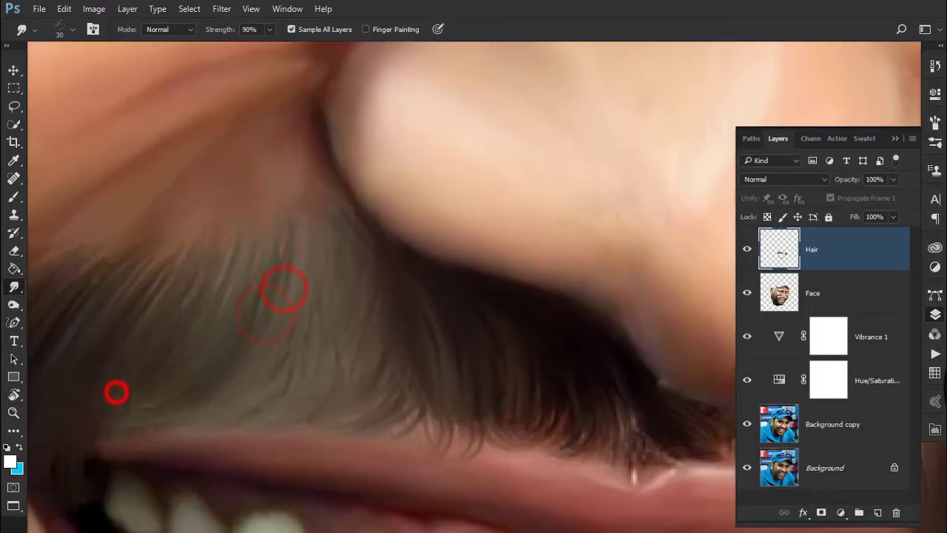
scroll(116, 392, down, 2)
scroll(184, 396, up, 1)
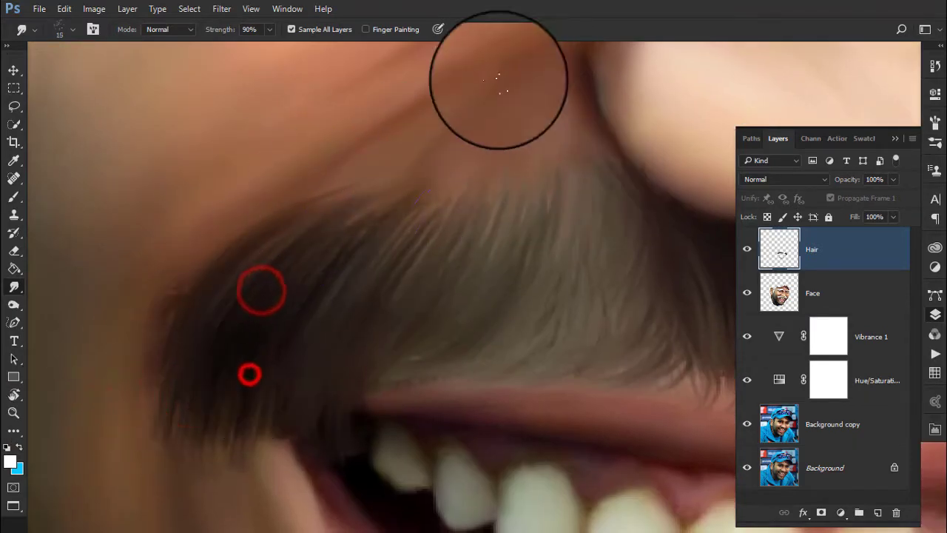
scroll(407, 296, down, 2)
scroll(324, 324, up, 1)
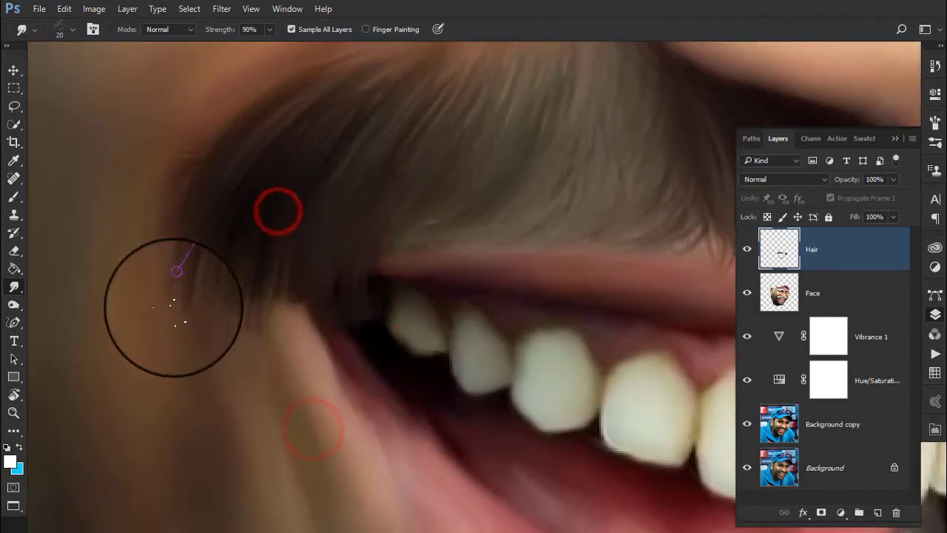
scroll(220, 338, down, 2)
scroll(351, 247, down, 2)
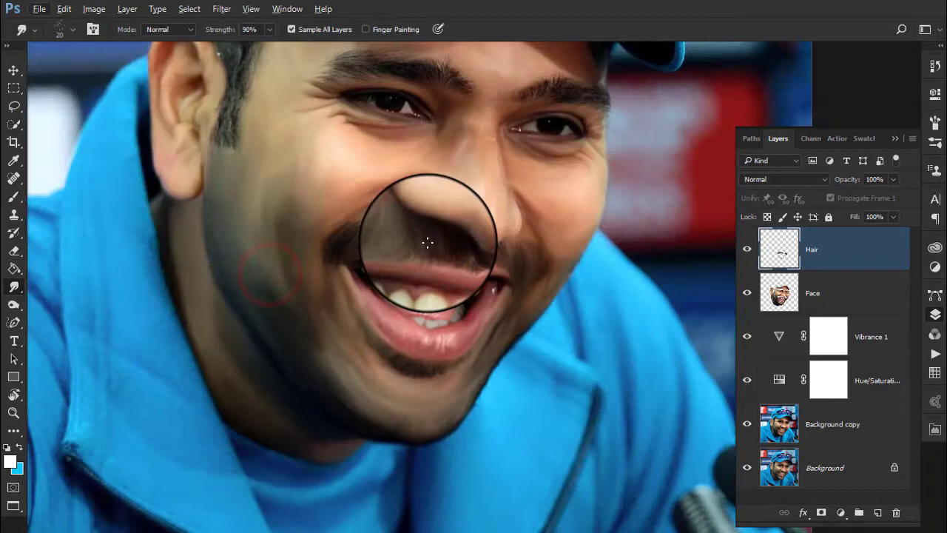
right_click(519, 179)
Pick a new smudge brush tip and blend the moustache edge into the skin.
double_click(729, 382)
scroll(553, 264, up, 2)
scroll(349, 190, up, 3)
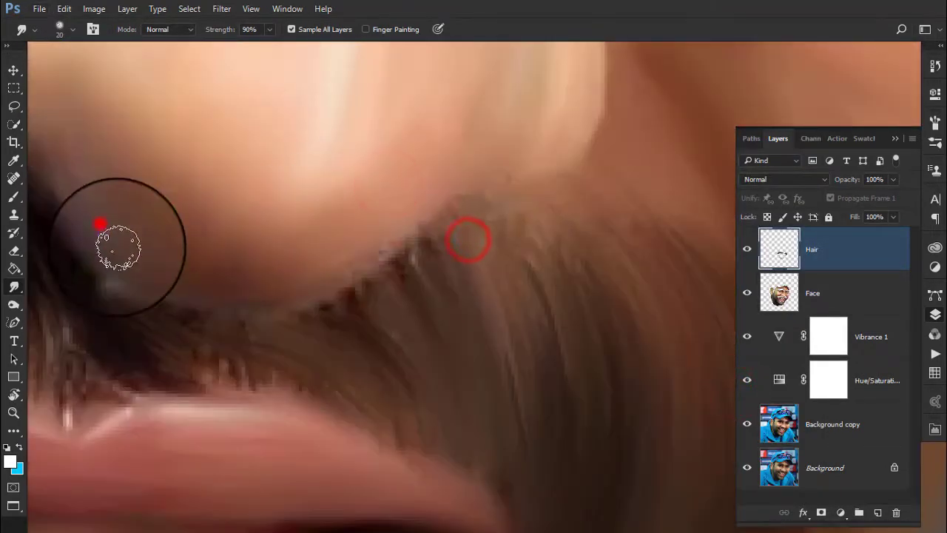
mouse_move(118, 247)
mouse_down()
mouse_move(106, 232)
mouse_move(256, 314)
mouse_up()
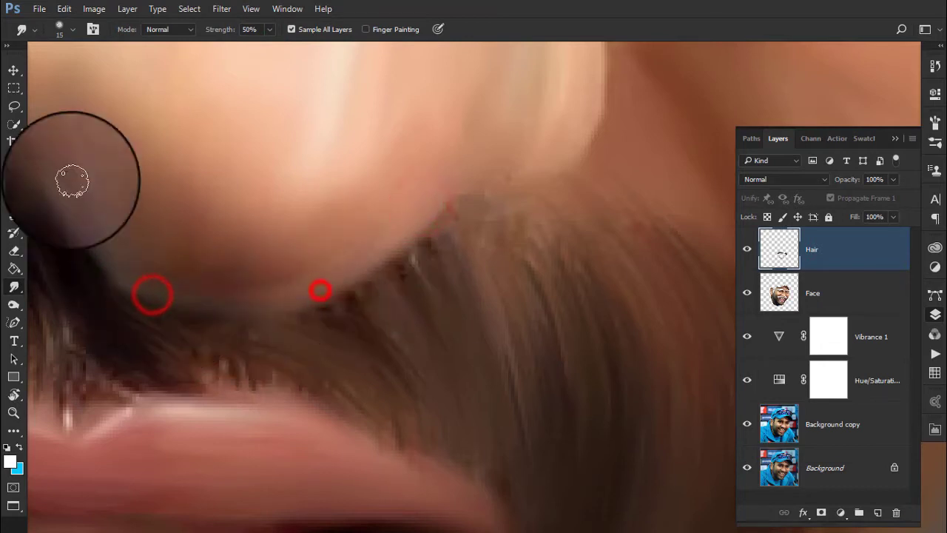
drag(72, 180, 136, 304)
key(bracketleft)
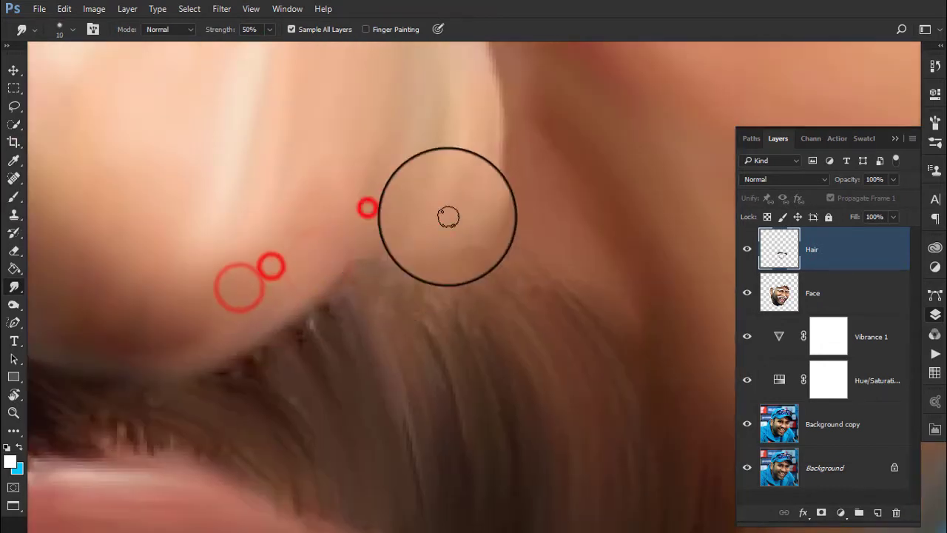
key(bracketright)
Soften the moustache edge under the nose and blend the lower lip toward the chin.
mouse_move(345, 228)
mouse_down()
mouse_move(244, 340)
mouse_move(486, 375)
mouse_up()
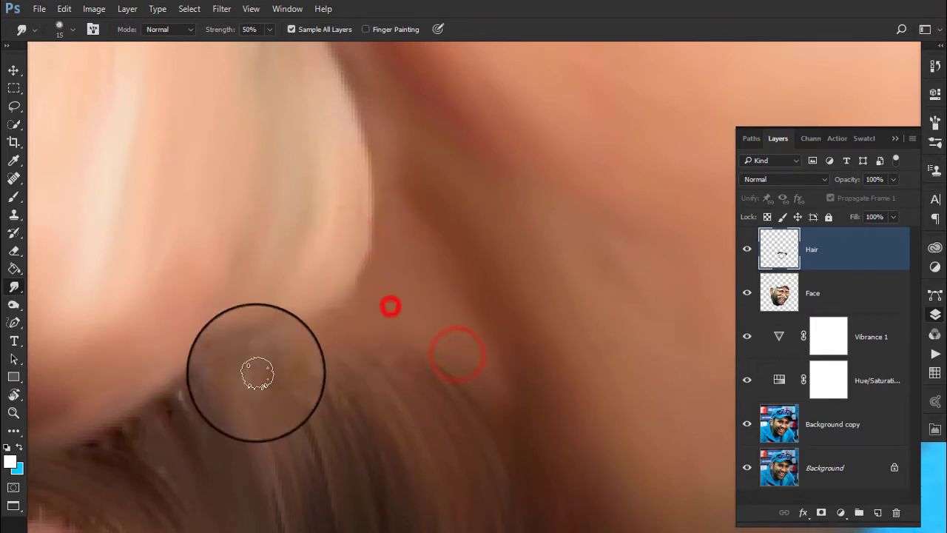
drag(304, 322, 333, 300)
drag(320, 331, 204, 381)
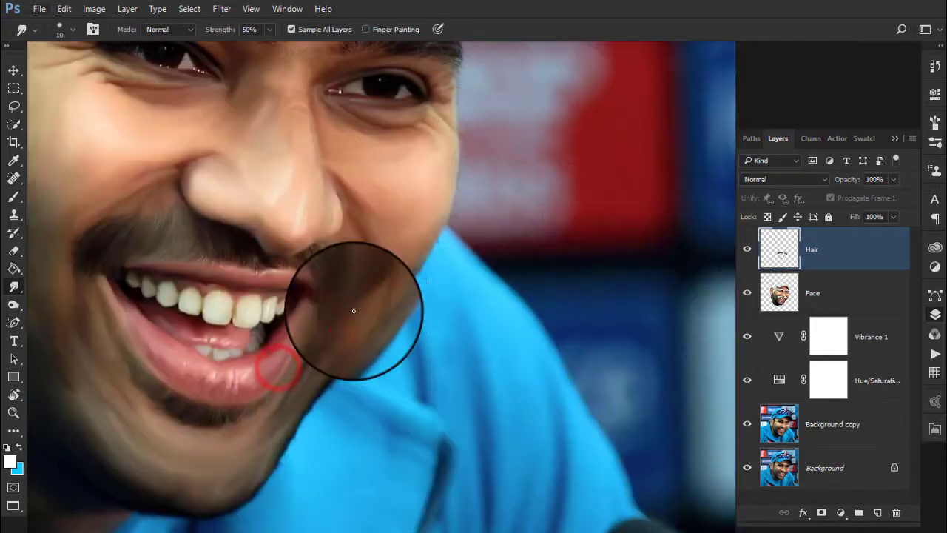
drag(341, 323, 113, 216)
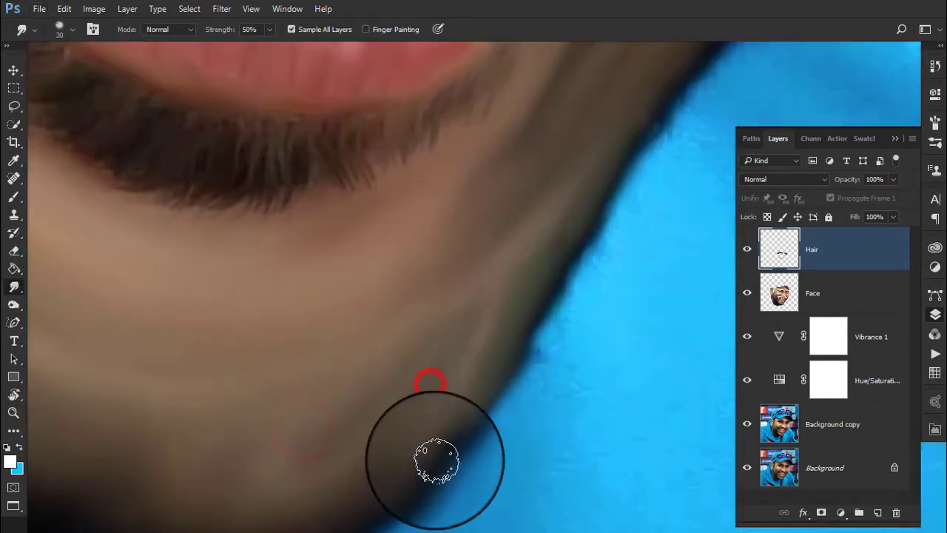
drag(441, 449, 657, 50)
With a larger brush, blend the jawline and neck into the blue hoodie, then zoom out.
key(])
drag(584, 203, 391, 243)
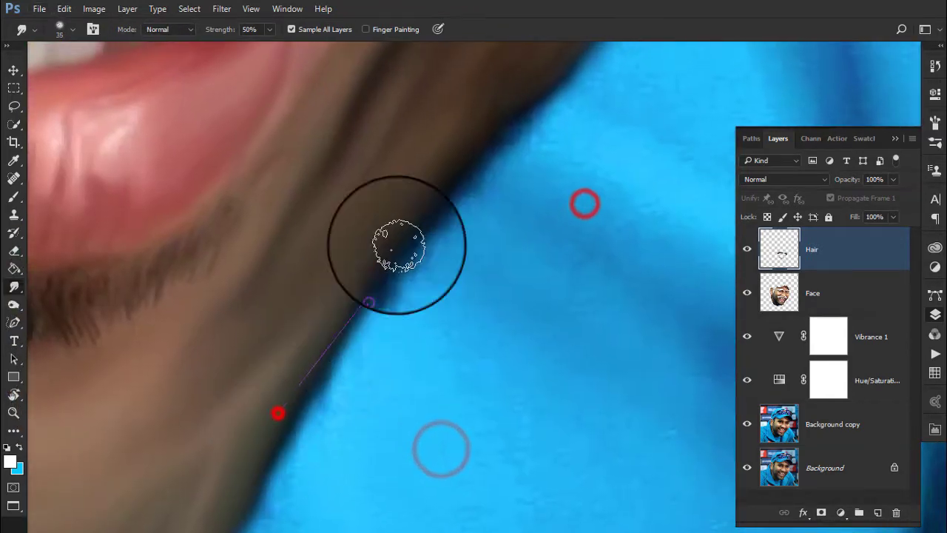
drag(541, 177, 355, 363)
drag(286, 425, 560, 99)
drag(546, 220, 356, 427)
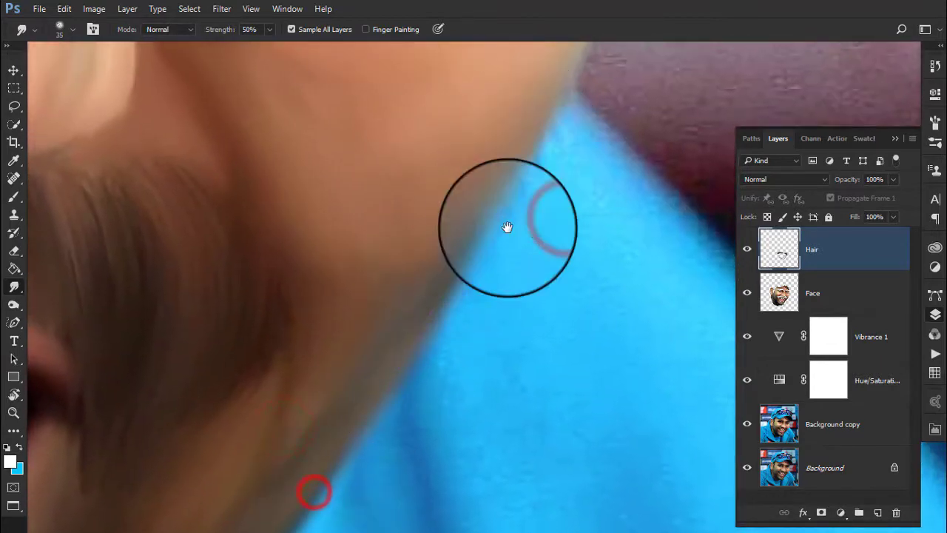
drag(436, 321, 560, 102)
drag(483, 238, 502, 202)
key(ctrl+minus)
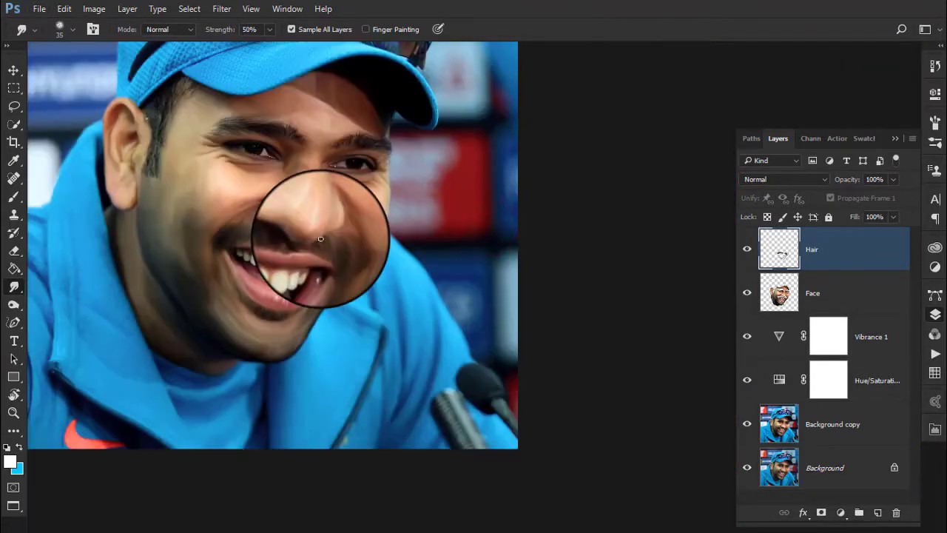
key(ctrl+minus)
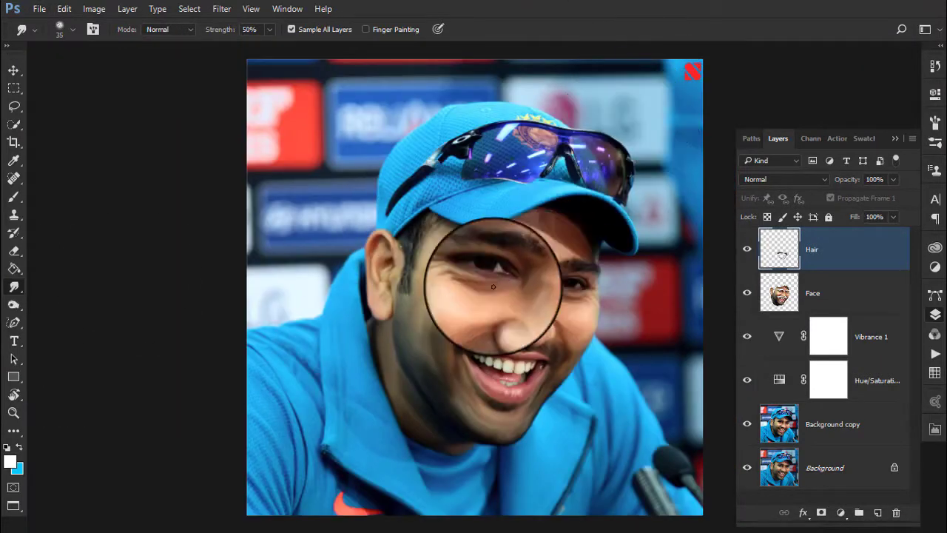
scroll(496, 271, up, 2)
scroll(397, 239, up, 1)
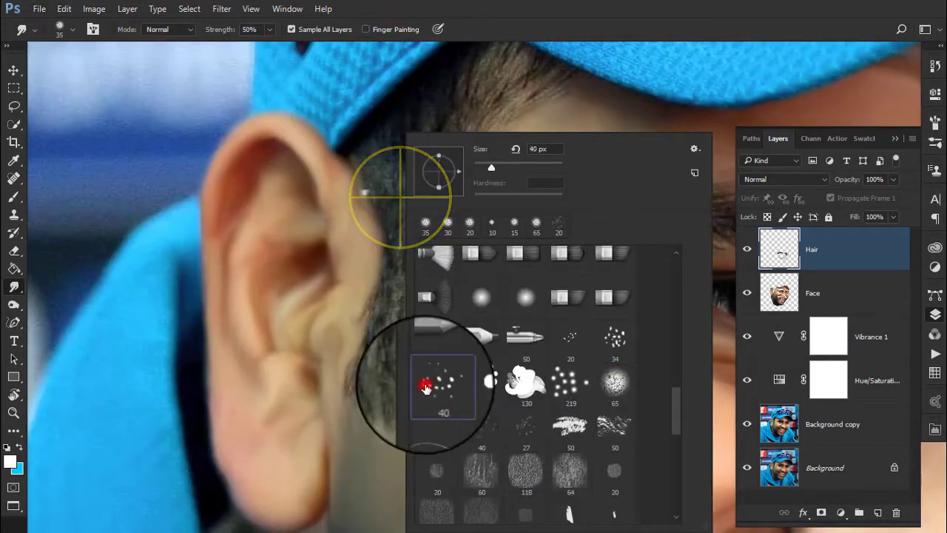
Choose a scattered bristle tip and smudge the sideburn strands along the ear.
double_click(401, 378)
scroll(385, 400, up, 1)
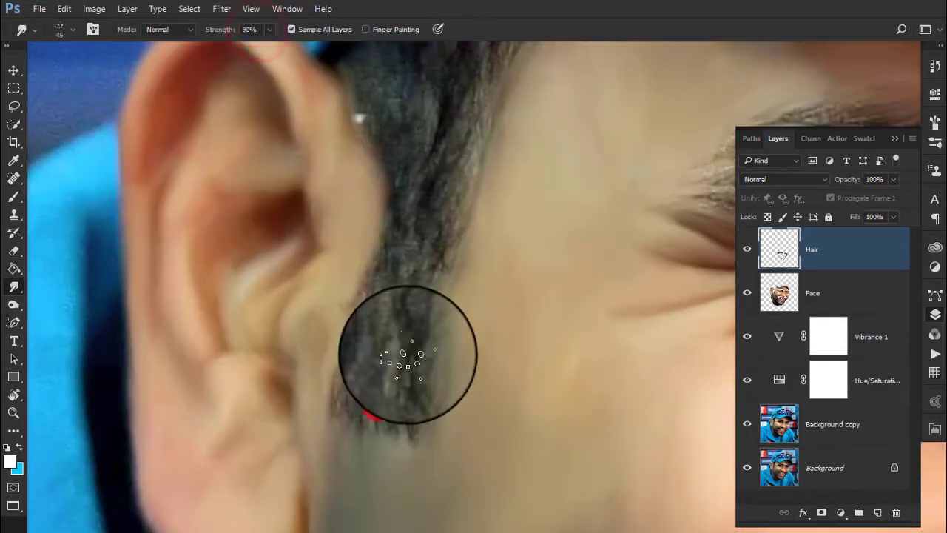
drag(408, 354, 350, 424)
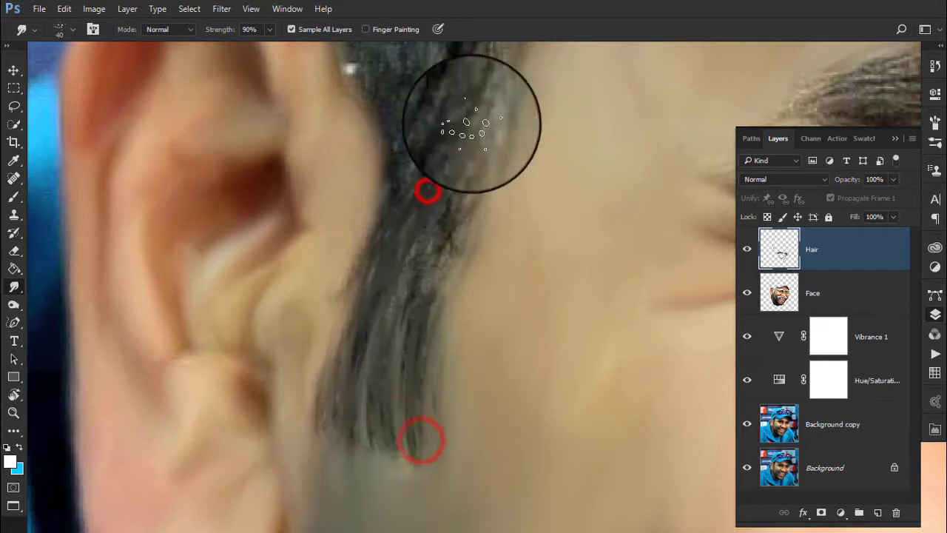
scroll(444, 185, up, 1)
drag(468, 204, 498, 108)
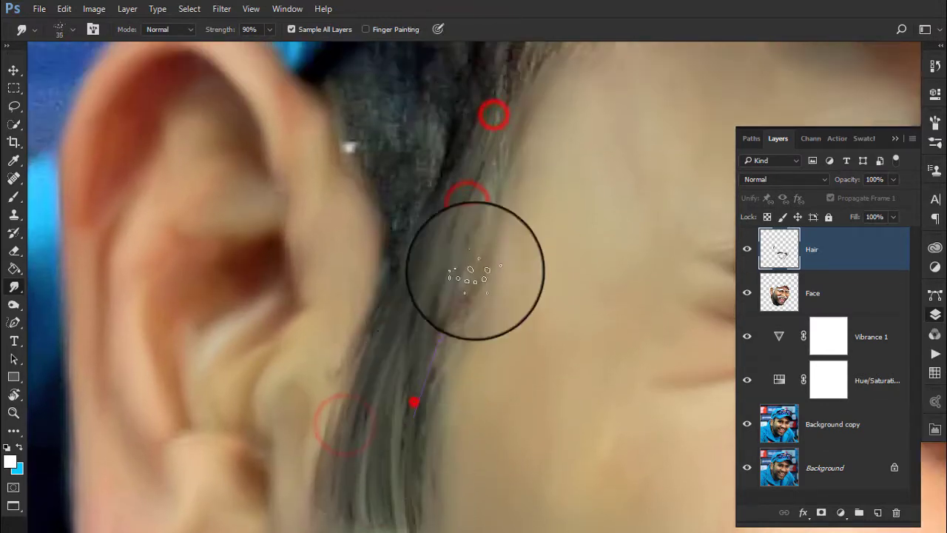
scroll(475, 271, up, 1)
drag(480, 241, 370, 435)
drag(471, 333, 388, 529)
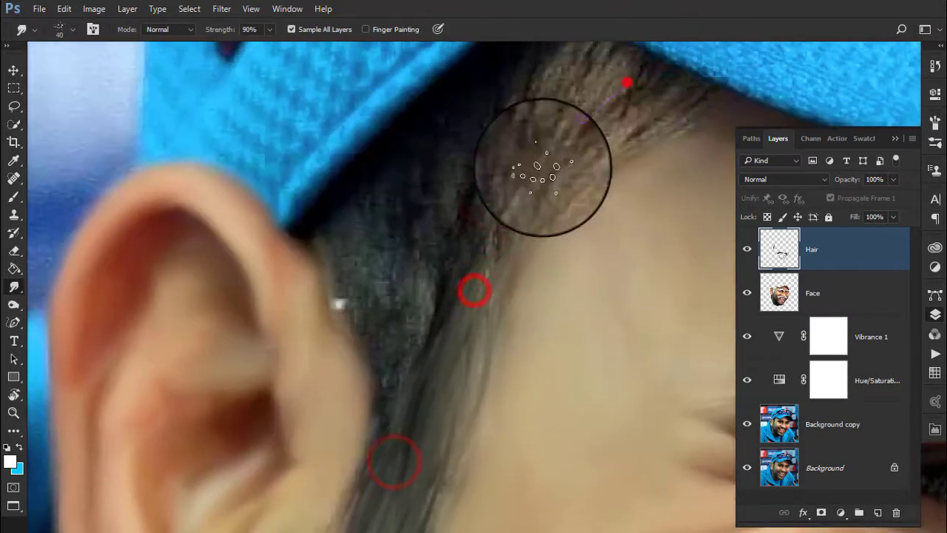
Smear hair strands upward through the sideburn toward the cap brim.
drag(599, 211, 524, 133)
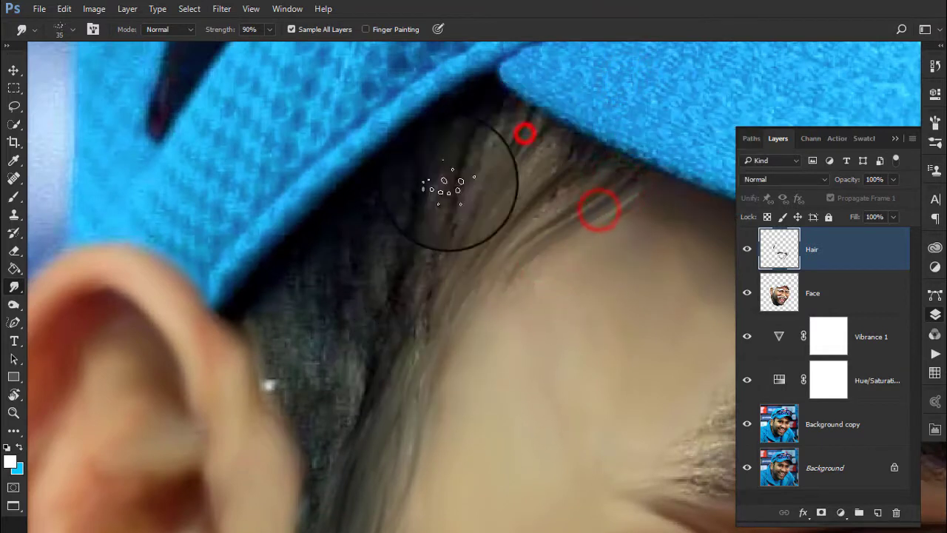
drag(322, 448, 368, 185)
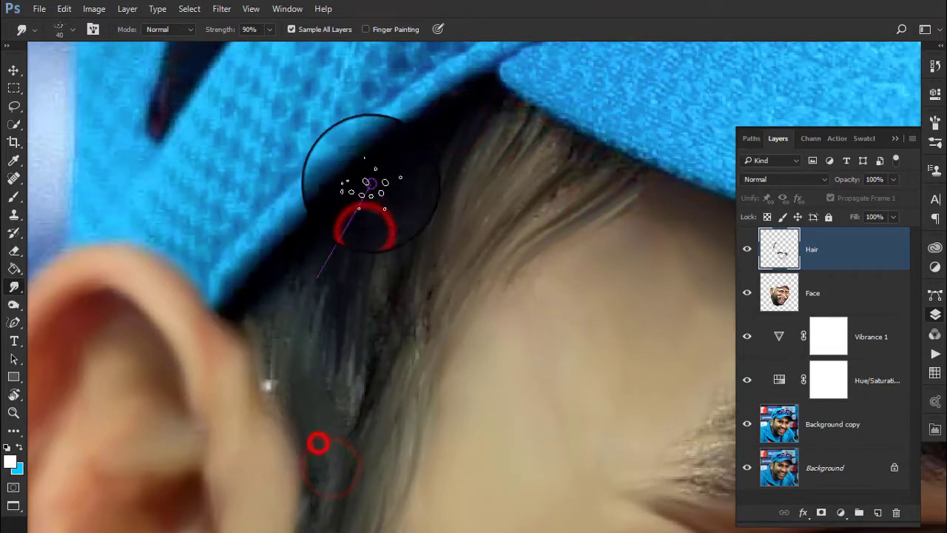
drag(343, 465, 399, 115)
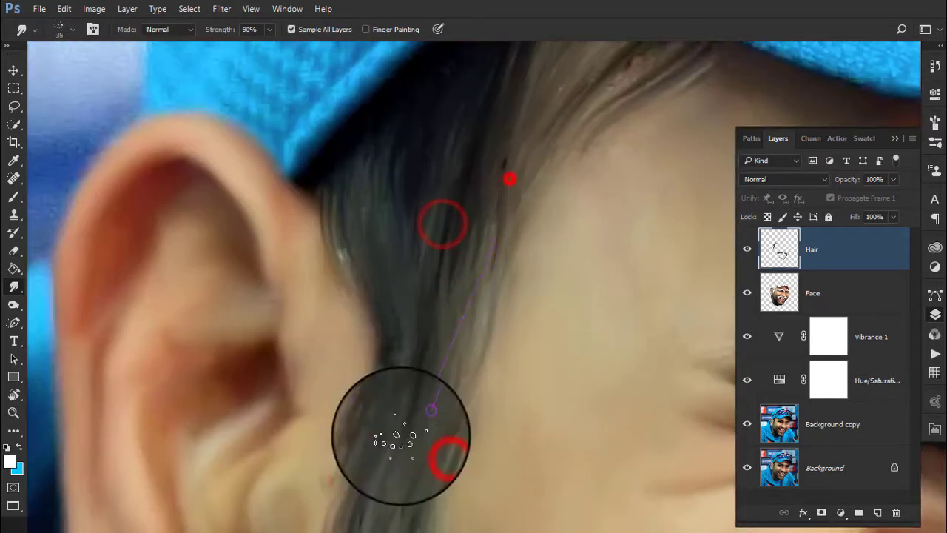
drag(402, 434, 416, 144)
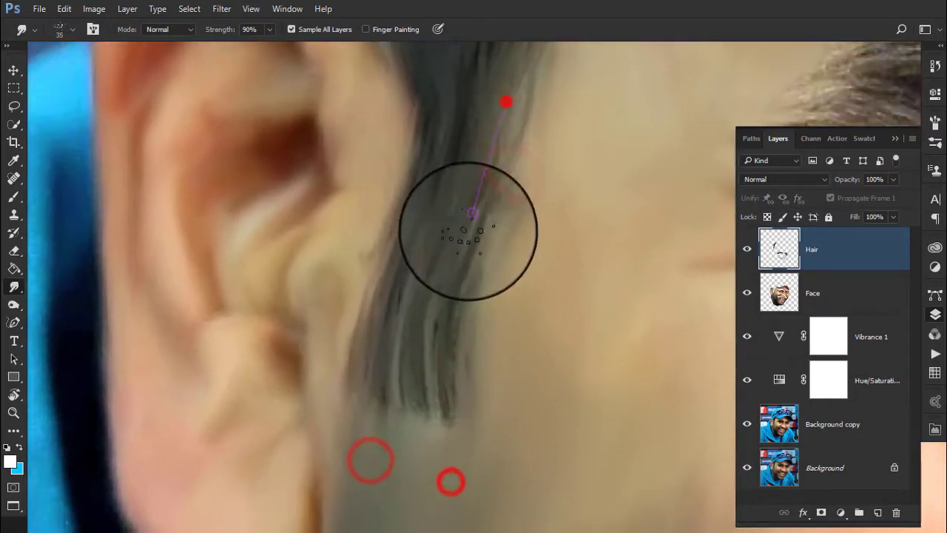
drag(441, 372, 464, 130)
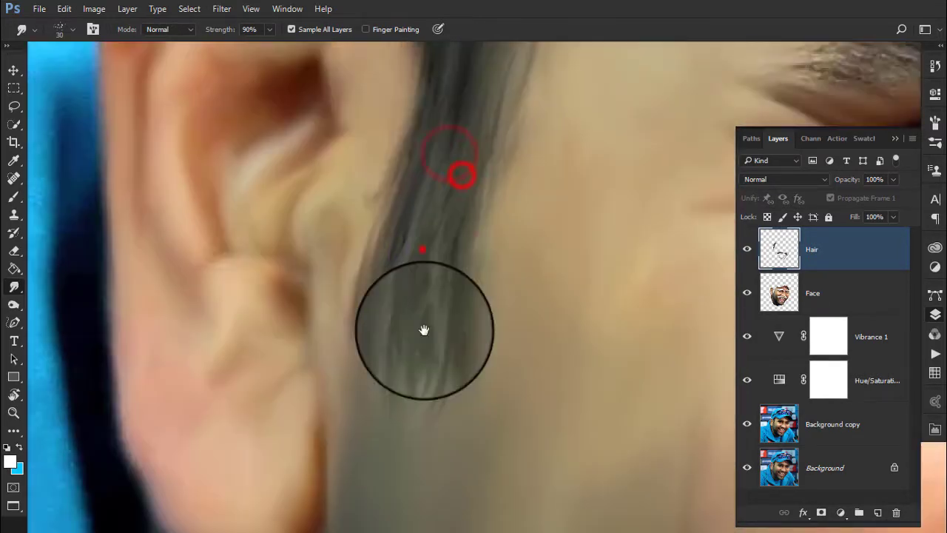
drag(422, 327, 508, 32)
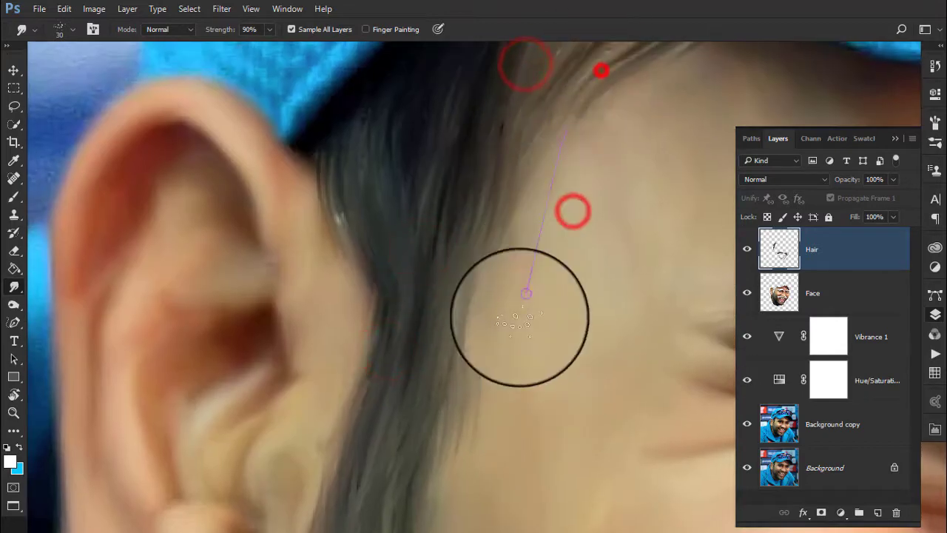
mouse_move(503, 392)
mouse_down()
mouse_move(581, 163)
mouse_move(486, 254)
mouse_up()
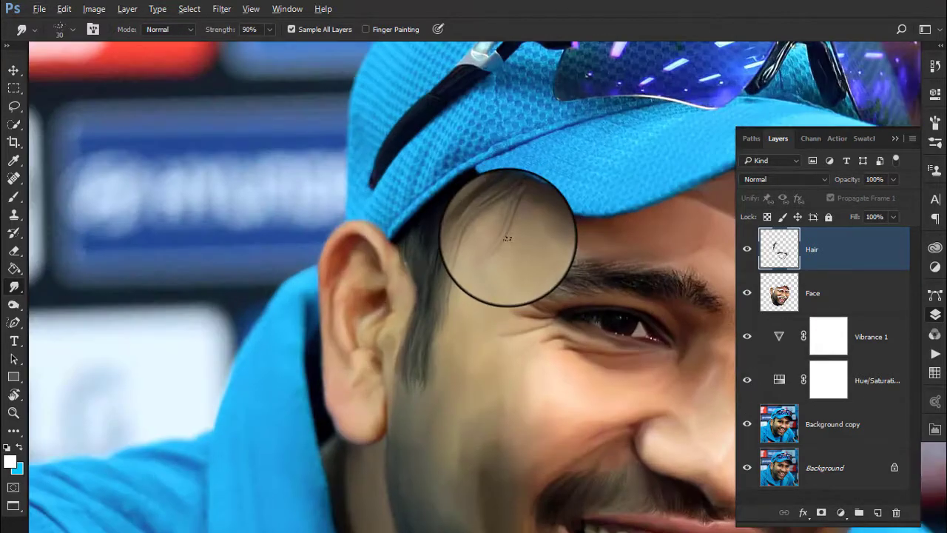
Smudge the hair beneath the cap edge down-left into flowing strands.
drag(502, 149, 342, 284)
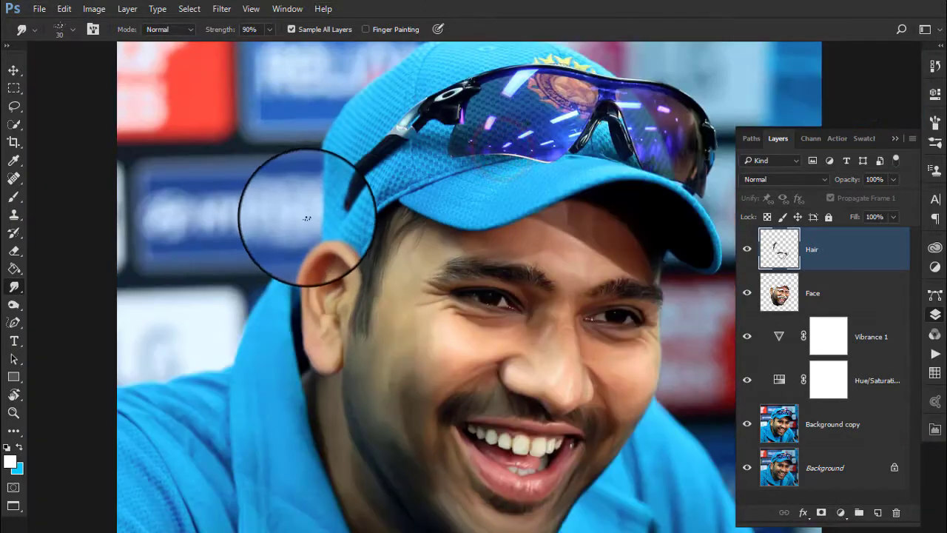
mouse_move(507, 234)
mouse_down()
mouse_move(542, 237)
mouse_move(433, 372)
mouse_up()
drag(544, 251, 439, 333)
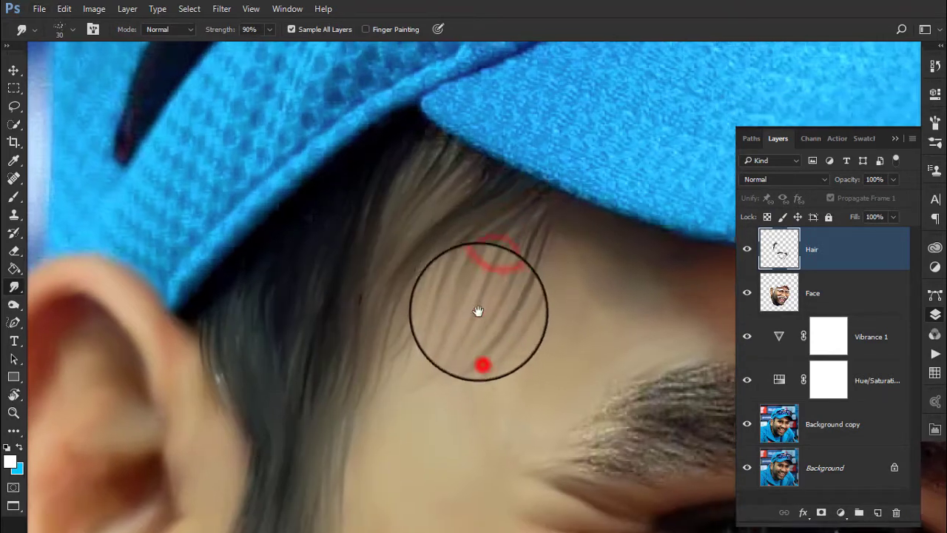
drag(492, 212, 315, 433)
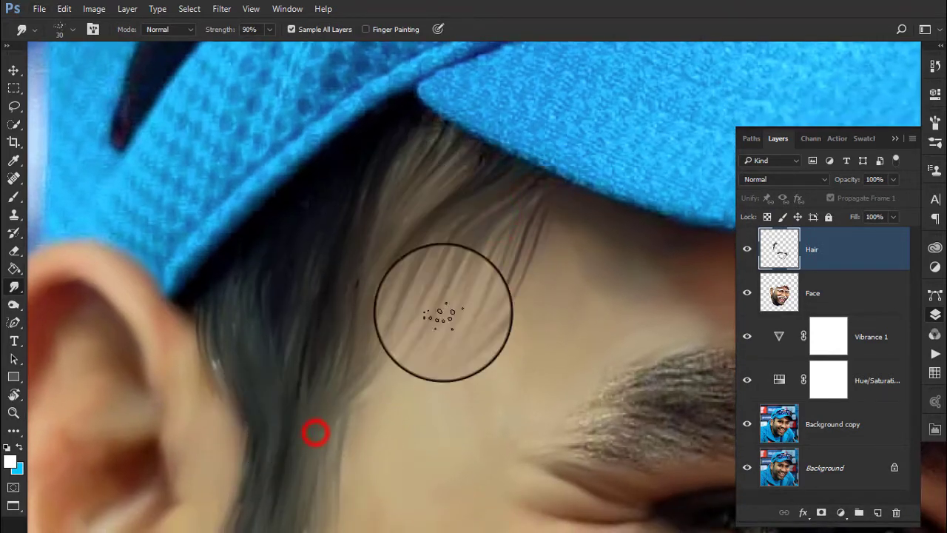
mouse_move(501, 208)
mouse_down()
mouse_move(312, 408)
mouse_move(419, 282)
mouse_up()
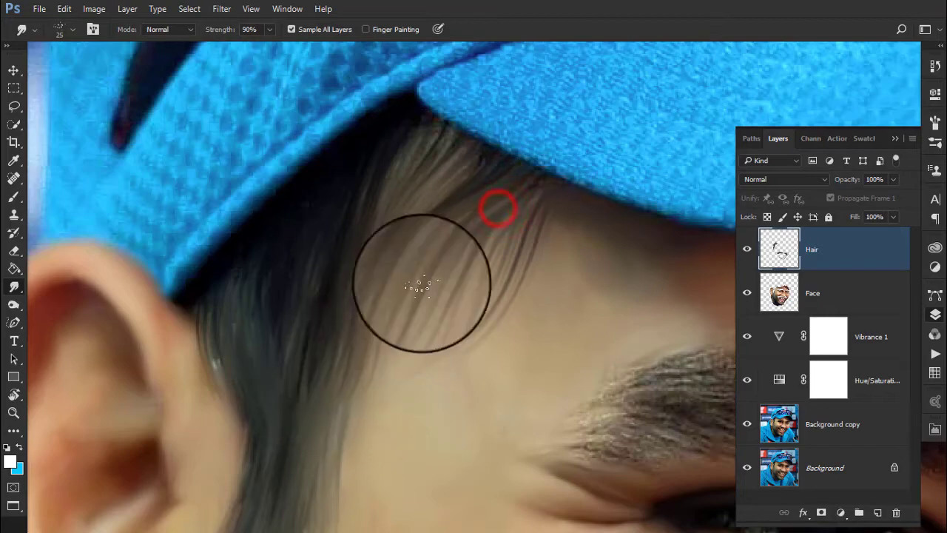
drag(518, 197, 360, 412)
drag(493, 210, 467, 344)
scroll(508, 212, down, 3)
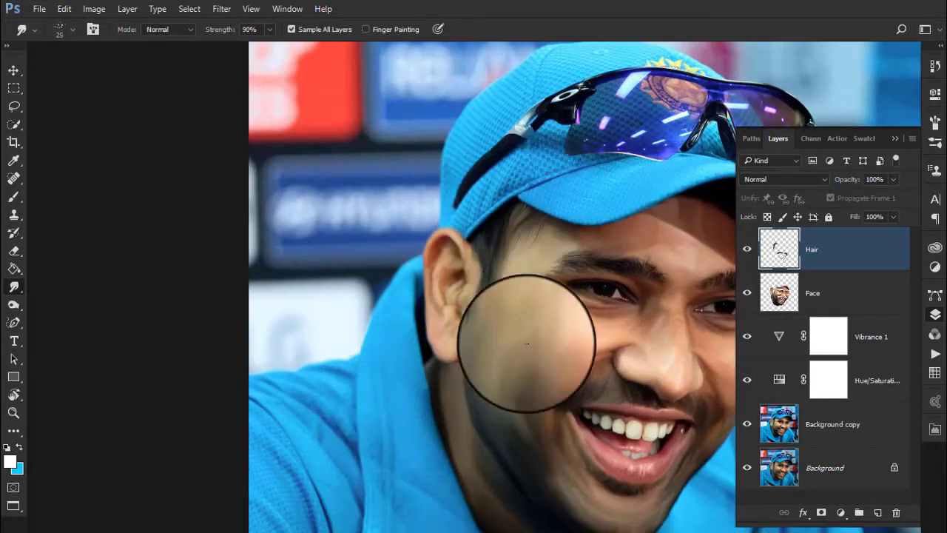
Streak the eyebrow hairs with long Smudge strokes, including its lower edge and outer end.
scroll(545, 250, up, 3)
scroll(488, 264, up, 2)
mouse_move(488, 264)
mouse_down()
mouse_move(350, 198)
mouse_move(342, 203)
mouse_up()
drag(381, 180, 439, 195)
scroll(328, 200, right, 3)
drag(317, 237, 393, 235)
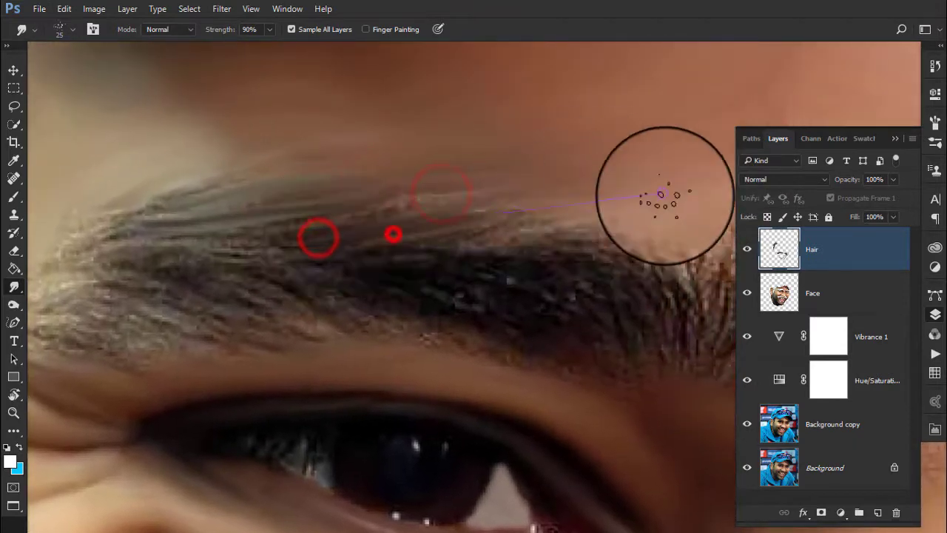
drag(325, 207, 600, 212)
drag(197, 249, 438, 271)
drag(357, 256, 691, 275)
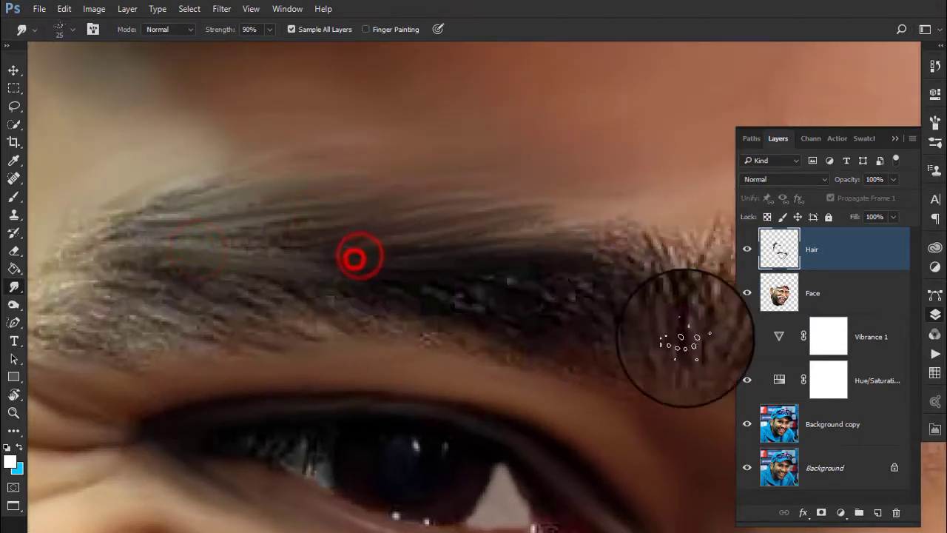
drag(385, 270, 524, 317)
drag(444, 296, 493, 271)
scroll(493, 271, right, 3)
drag(604, 363, 486, 351)
drag(438, 253, 549, 431)
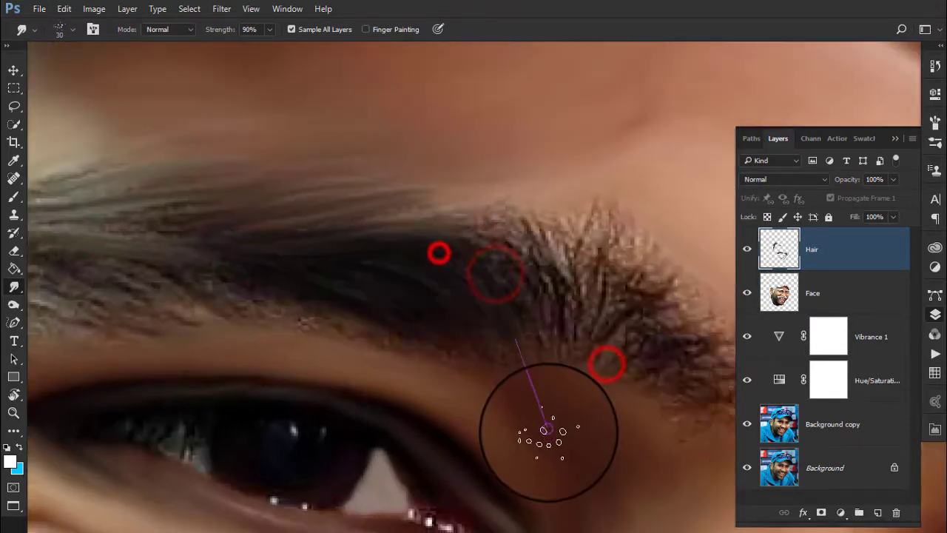
drag(592, 331, 535, 244)
drag(554, 275, 539, 264)
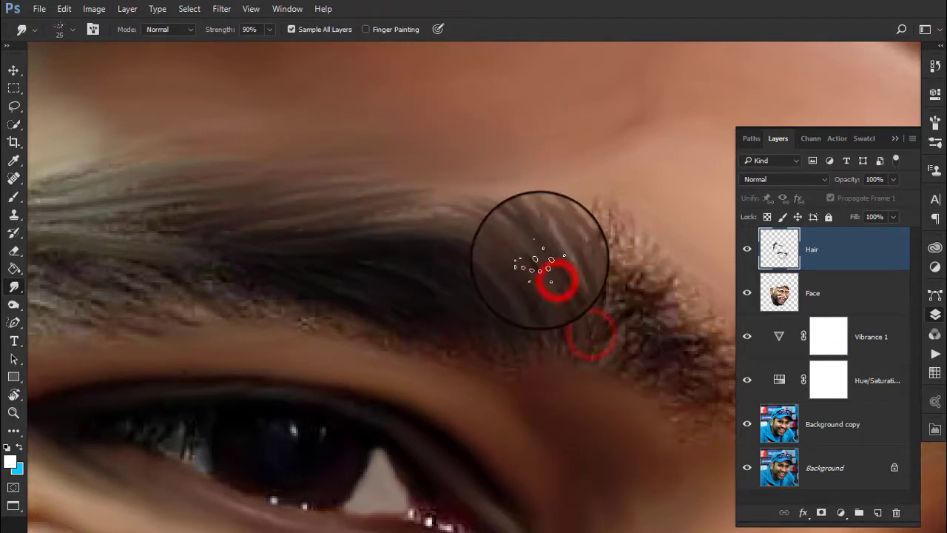
mouse_move(461, 203)
mouse_down()
mouse_move(532, 239)
mouse_move(271, 243)
mouse_up()
scroll(272, 243, down, 2)
scroll(370, 244, right, 3)
drag(515, 253, 472, 245)
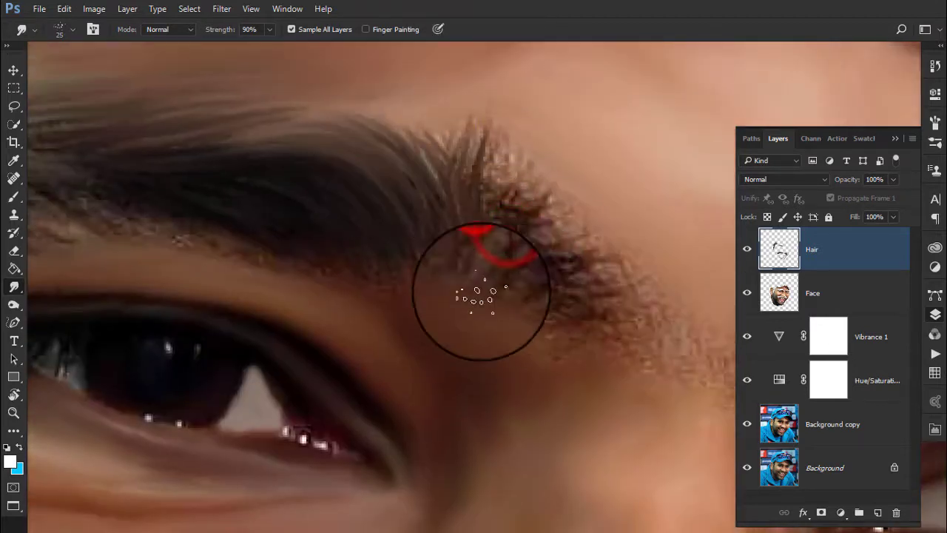
Smudge the eyebrow hair into strands further left, then work along to its outer end.
scroll(397, 258, left, 3)
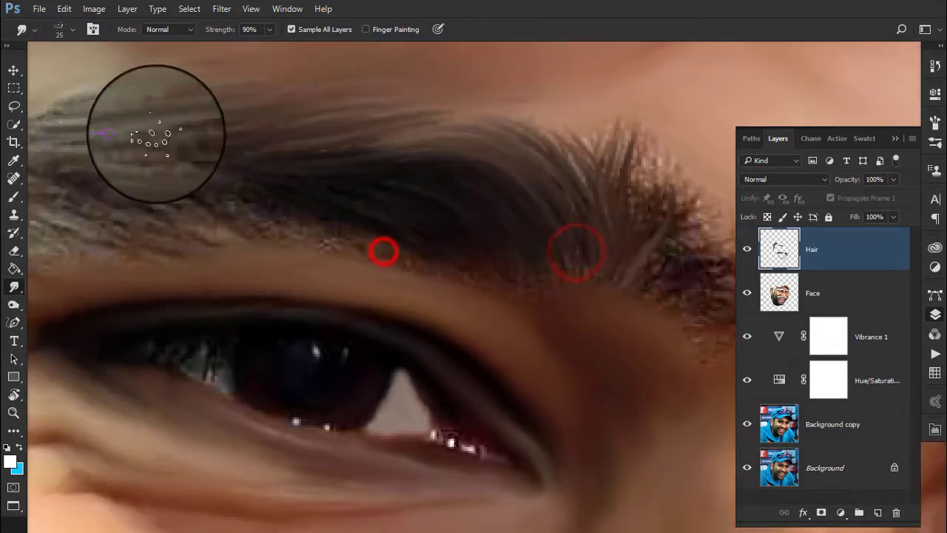
drag(154, 127, 363, 101)
scroll(364, 101, left, 3)
mouse_move(250, 141)
mouse_down()
mouse_move(124, 163)
mouse_move(191, 131)
mouse_up()
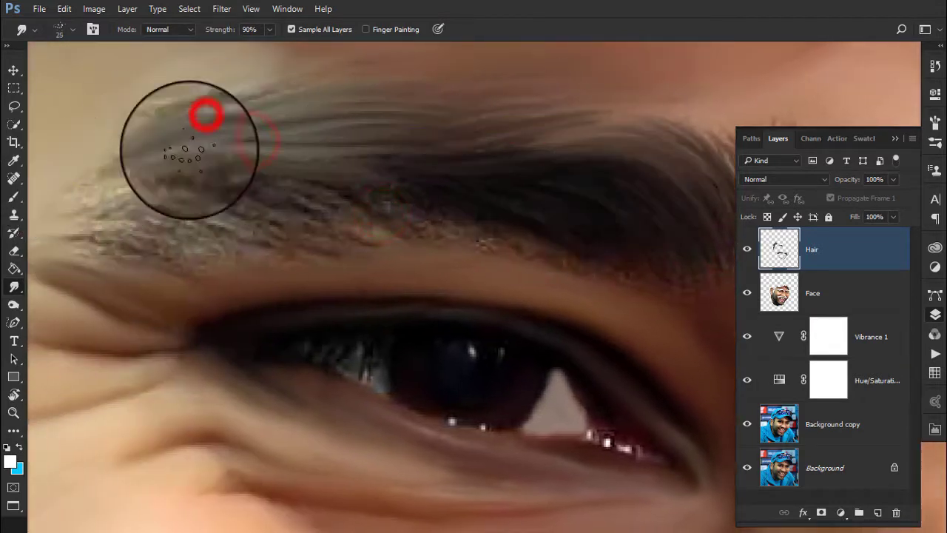
mouse_move(317, 190)
mouse_down()
mouse_move(496, 179)
mouse_move(387, 180)
mouse_move(410, 175)
mouse_move(396, 190)
mouse_up()
scroll(497, 179, left, 3)
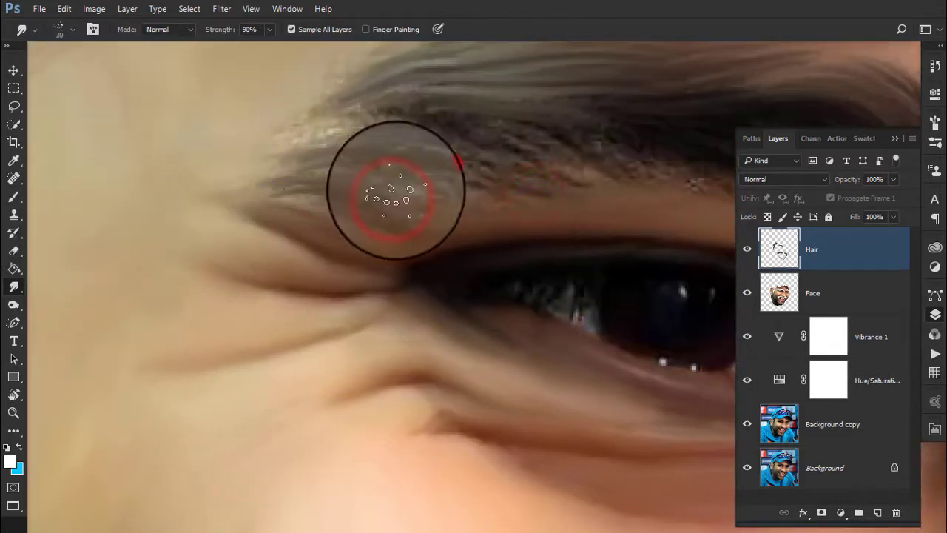
drag(490, 144, 355, 144)
drag(525, 139, 258, 161)
mouse_move(613, 131)
mouse_down()
mouse_move(414, 93)
mouse_move(319, 96)
mouse_move(507, 176)
mouse_up()
scroll(507, 175, right, 3)
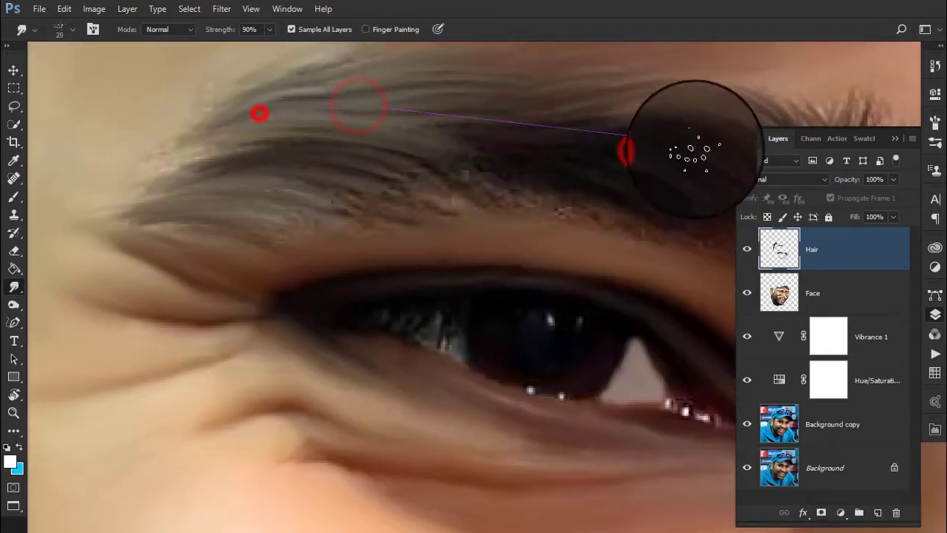
drag(672, 148, 547, 159)
drag(468, 136, 507, 159)
drag(609, 205, 420, 188)
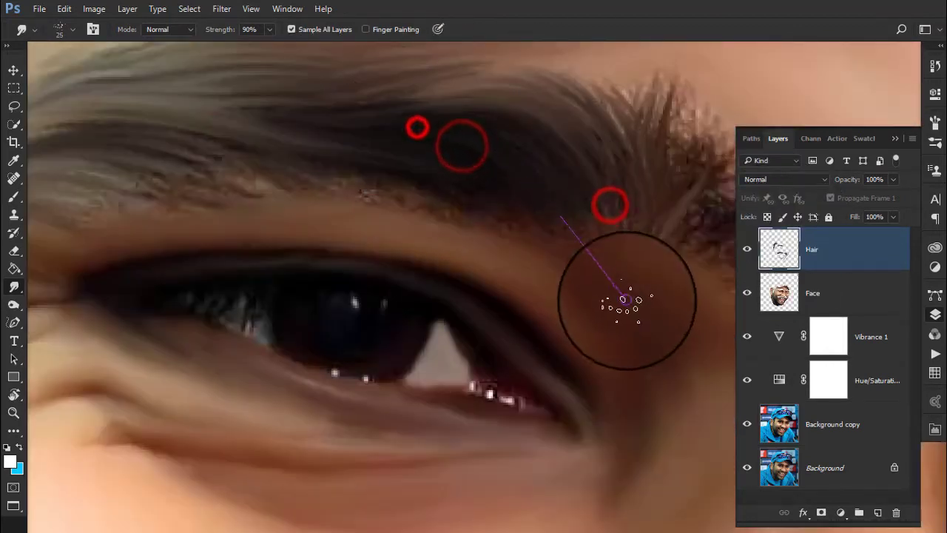
drag(589, 262, 492, 325)
drag(571, 254, 533, 296)
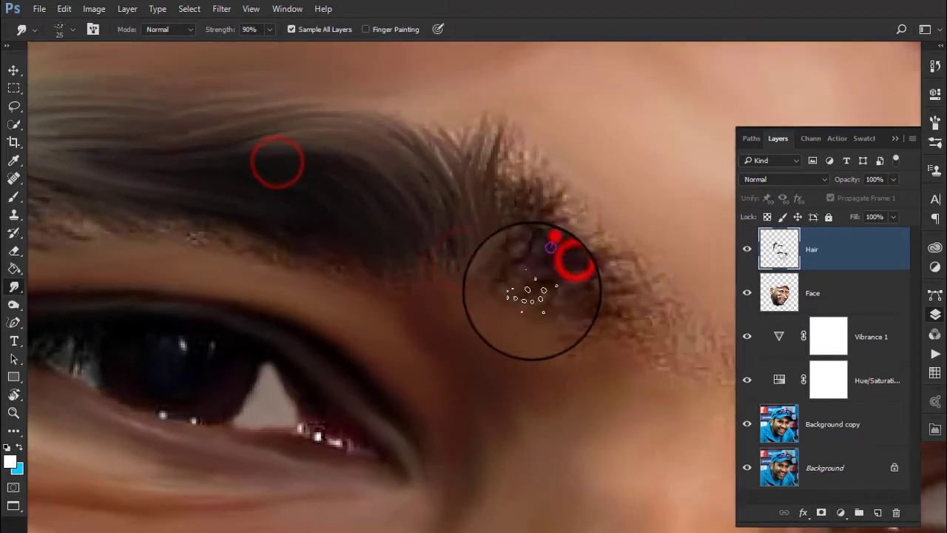
Pull the eyebrow tip strands up, rightward and toward lower right into the skin.
scroll(520, 277, up, 3)
drag(477, 241, 451, 189)
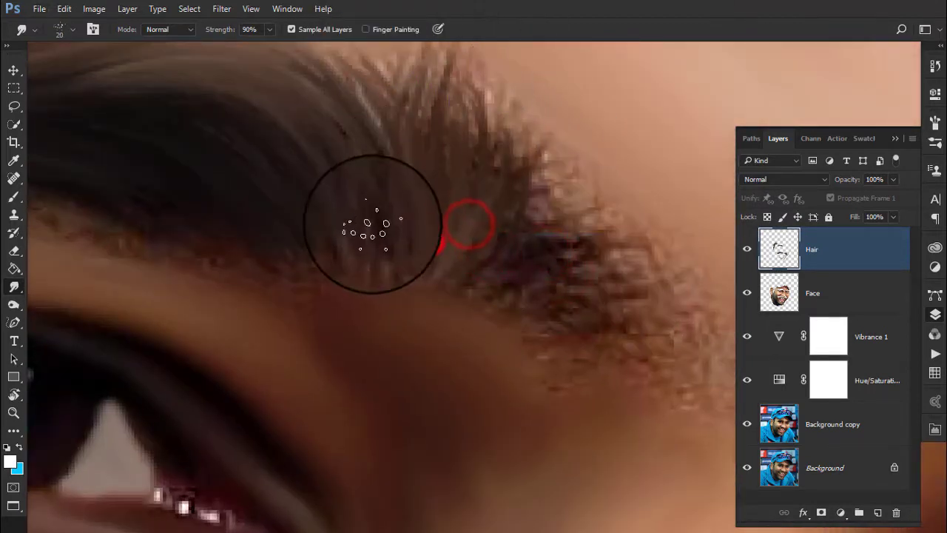
drag(461, 291, 666, 275)
drag(503, 285, 740, 430)
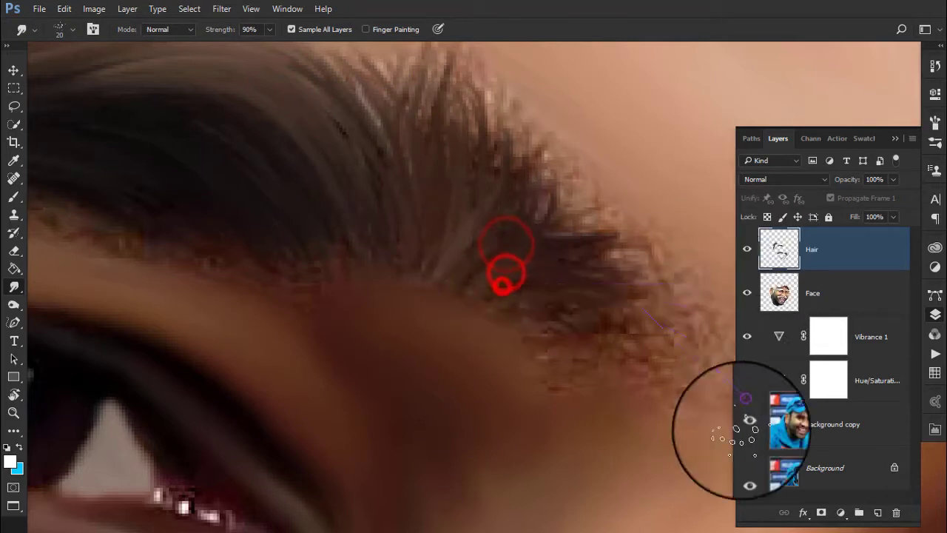
drag(534, 307, 677, 447)
drag(496, 309, 670, 395)
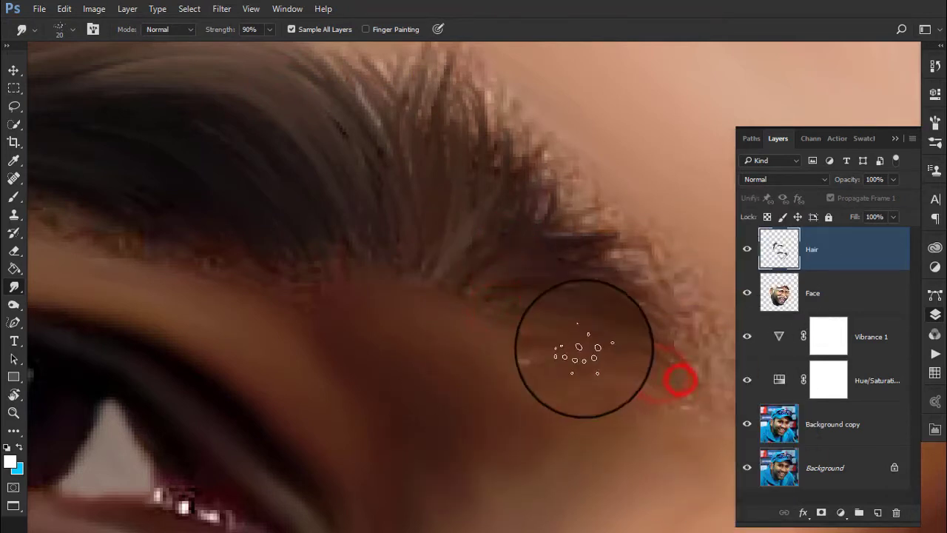
drag(323, 289, 464, 273)
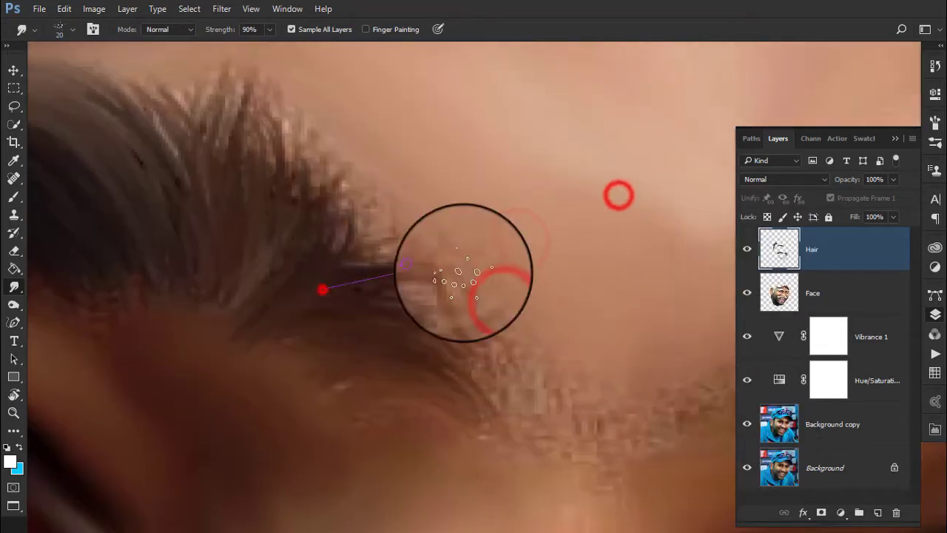
scroll(311, 190, down, 3)
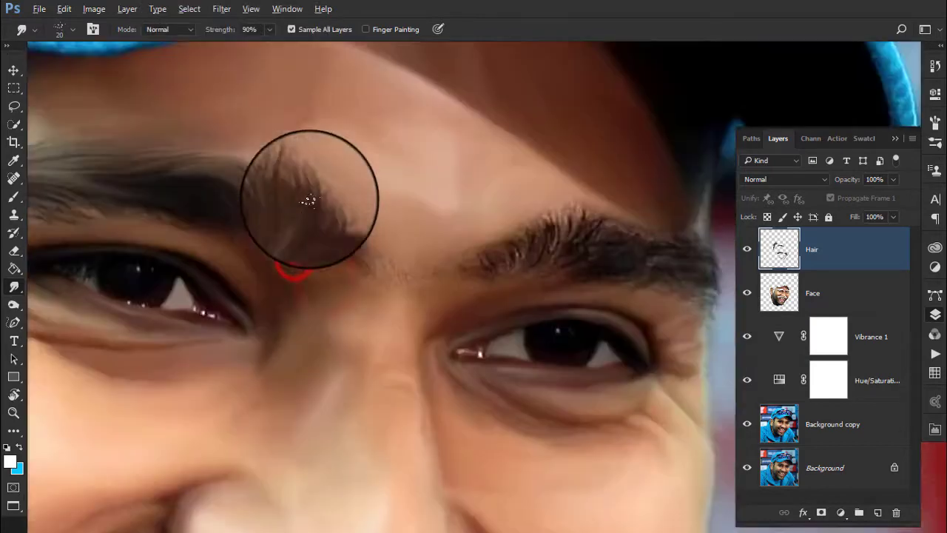
scroll(444, 148, down, 3)
scroll(431, 154, up, 3)
scroll(380, 275, up, 3)
Push more eyebrow pixels into strands in several directions across the whole brow.
mouse_move(396, 201)
mouse_down()
mouse_move(359, 99)
mouse_move(423, 211)
mouse_move(422, 96)
mouse_up()
drag(486, 190, 507, 275)
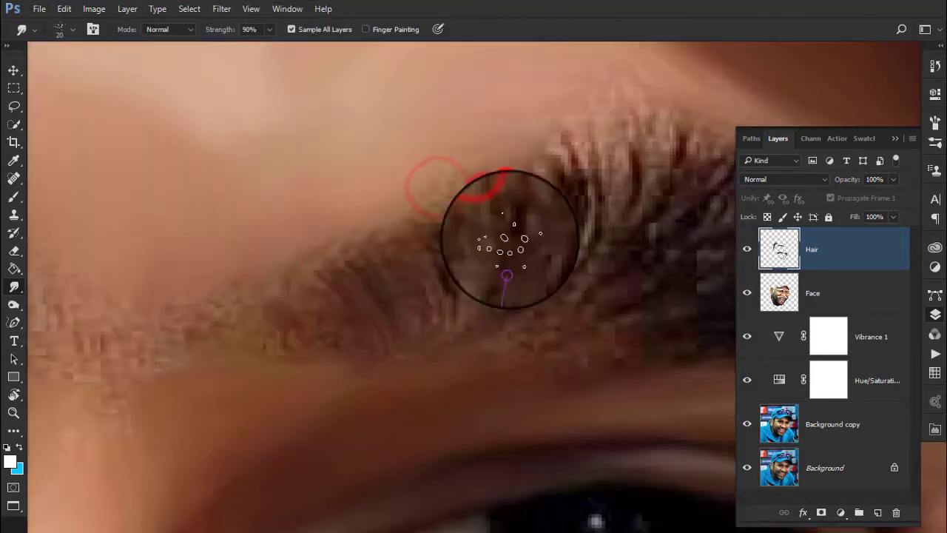
drag(562, 181, 533, 291)
drag(563, 260, 562, 263)
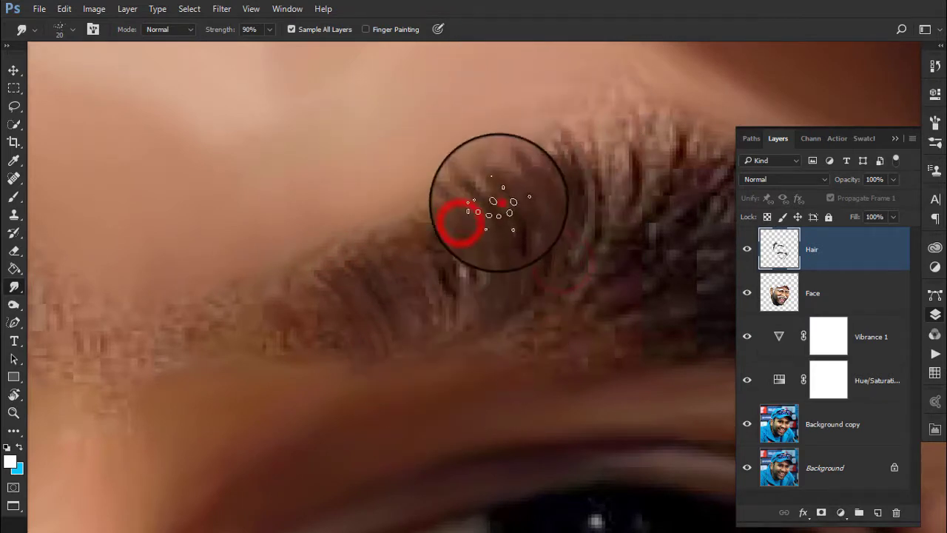
drag(436, 232, 417, 395)
drag(545, 298, 310, 321)
drag(425, 140, 380, 249)
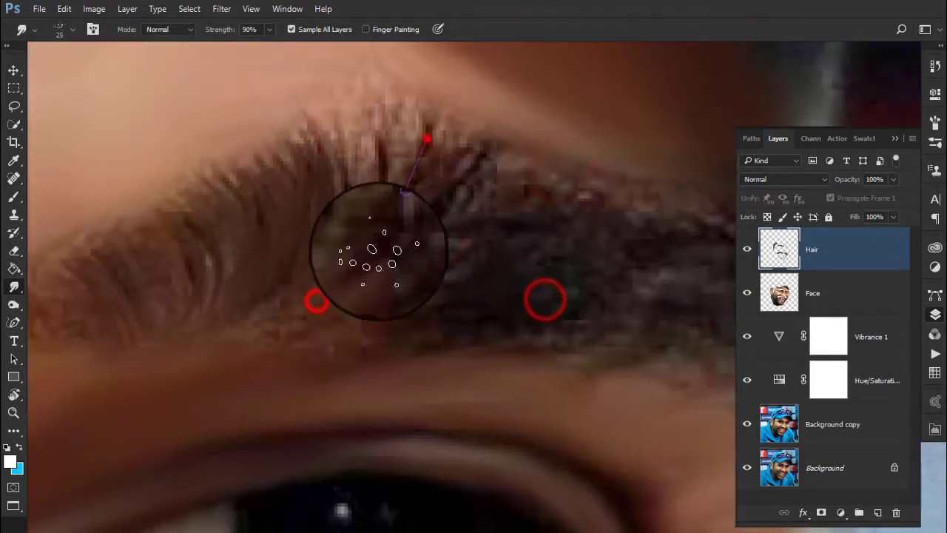
click(445, 208)
drag(425, 321, 537, 274)
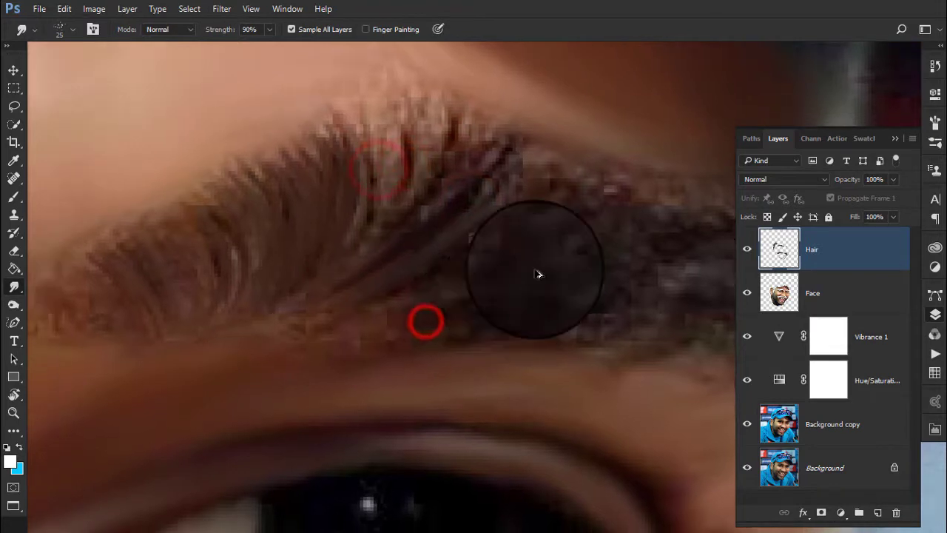
drag(404, 154, 366, 282)
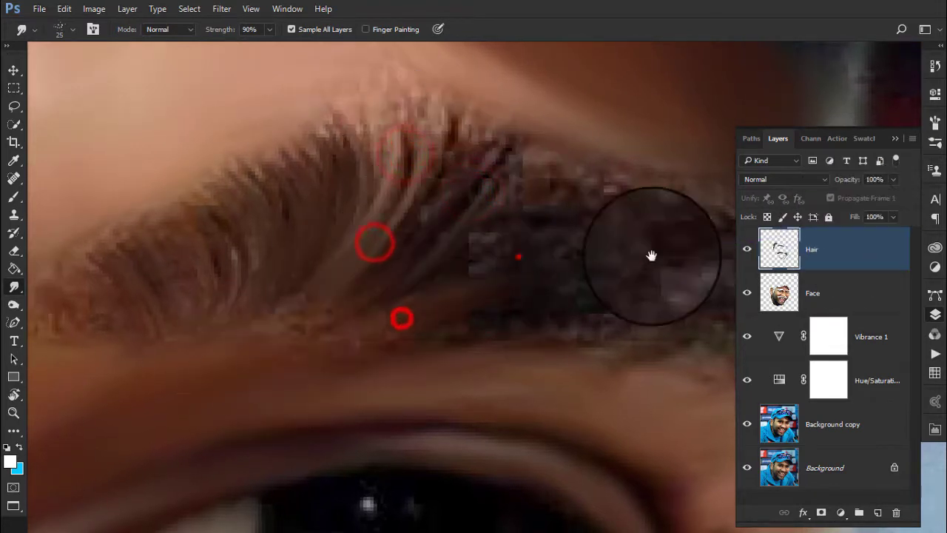
mouse_move(264, 296)
mouse_down()
mouse_move(571, 222)
mouse_move(338, 275)
mouse_up()
mouse_move(461, 215)
mouse_down()
mouse_move(360, 200)
mouse_move(270, 226)
mouse_move(269, 200)
mouse_up()
drag(220, 271, 418, 158)
mouse_move(560, 201)
mouse_down()
mouse_move(528, 229)
mouse_move(543, 196)
mouse_up()
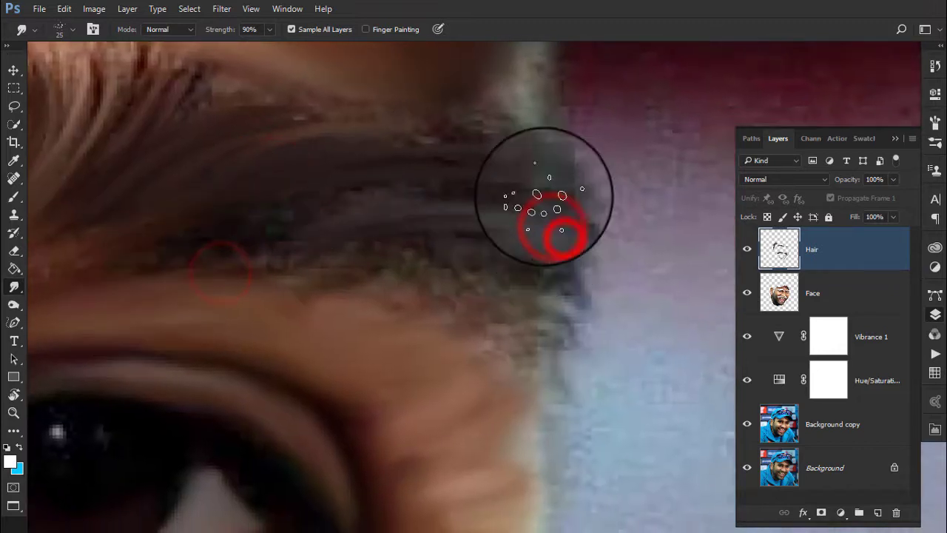
mouse_move(140, 253)
mouse_down()
mouse_move(503, 151)
mouse_move(147, 172)
mouse_up()
mouse_move(273, 267)
mouse_down()
mouse_move(564, 268)
mouse_move(200, 275)
mouse_up()
drag(564, 203, 205, 232)
drag(433, 244, 462, 187)
Shrink the brush to 15 and lightly streak the hairline and eyebrow hairs.
key(bracketleft)
drag(439, 207, 346, 210)
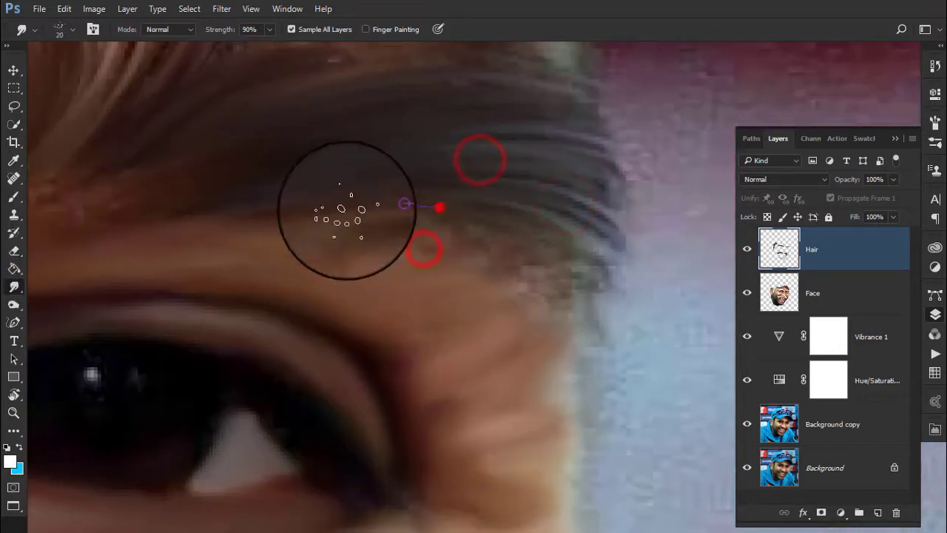
key(bracketright)
drag(290, 202, 461, 213)
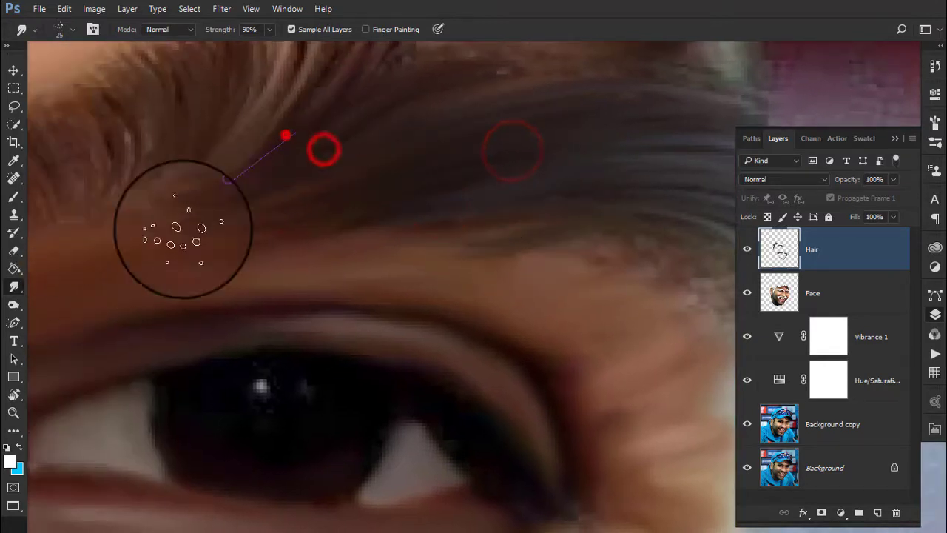
key(bracketleft)
drag(444, 394, 449, 397)
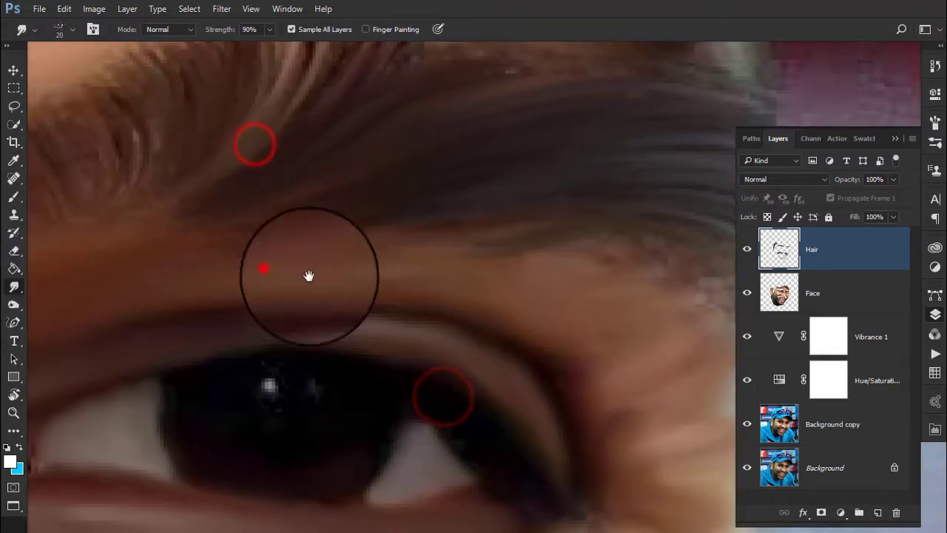
drag(309, 276, 409, 283)
key(bracketleft)
mouse_move(325, 196)
mouse_down()
mouse_move(630, 288)
mouse_move(287, 316)
mouse_up()
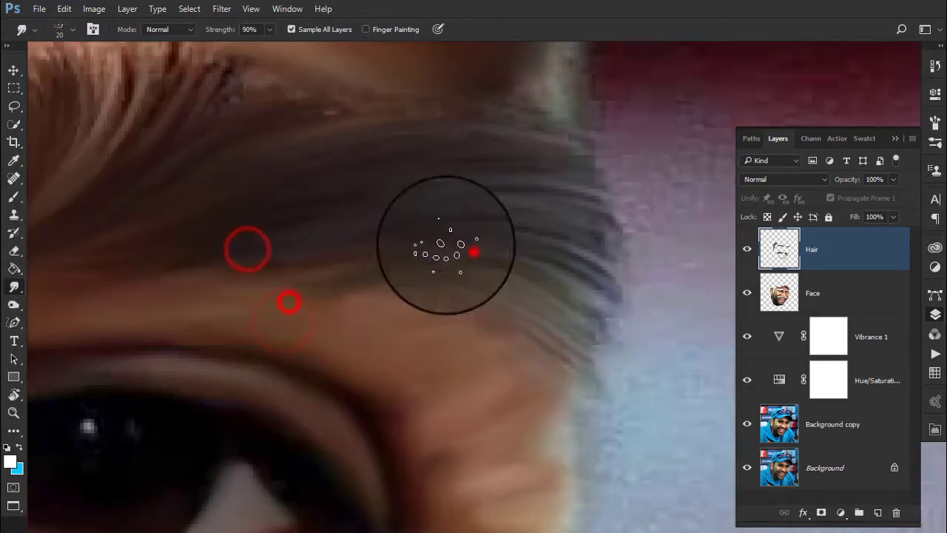
drag(466, 250, 328, 296)
scroll(279, 189, up, 1)
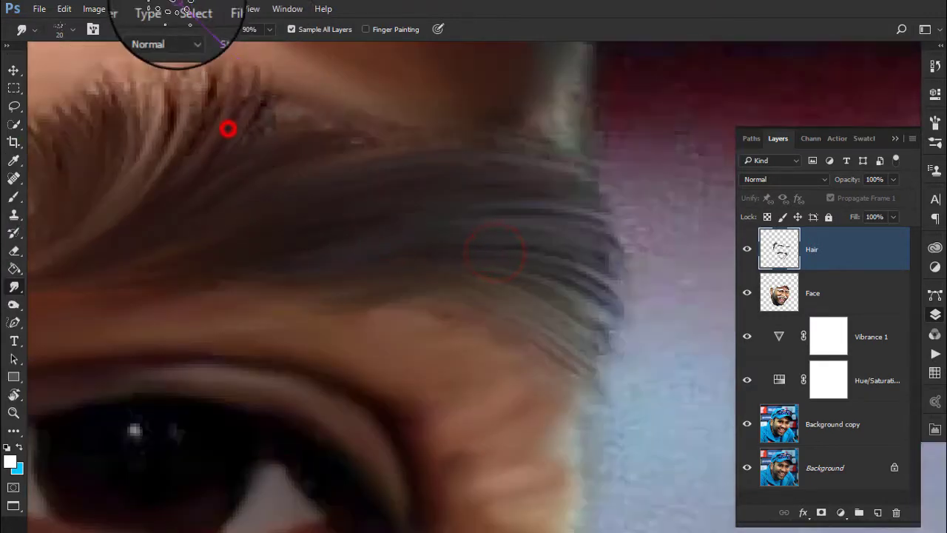
scroll(168, 34, up, 1)
scroll(260, 97, up, 1)
mouse_move(267, 210)
mouse_down()
mouse_move(229, 207)
mouse_move(293, 198)
mouse_up()
Zoom to the cap brim corner and smudge hair strands up under the brim.
scroll(321, 248, down, 1)
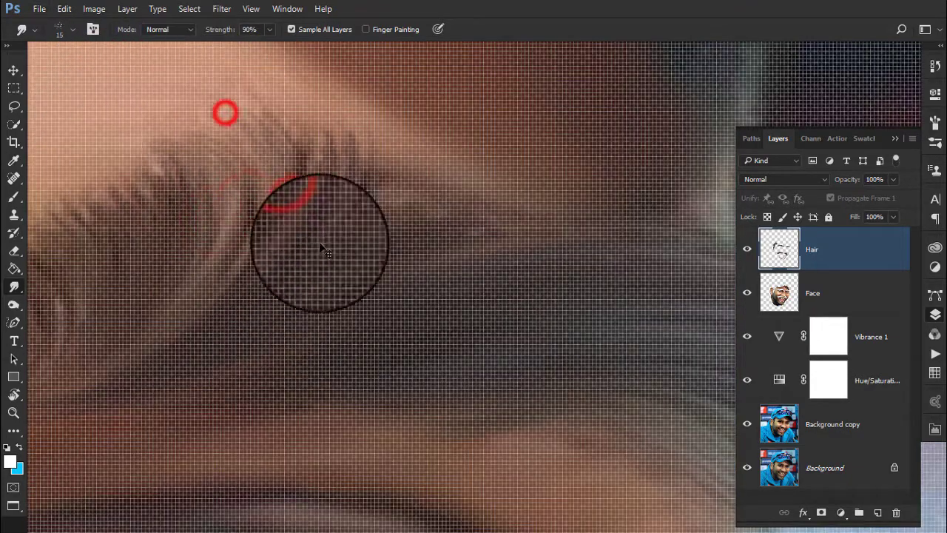
scroll(492, 273, down, 3)
scroll(404, 312, down, 2)
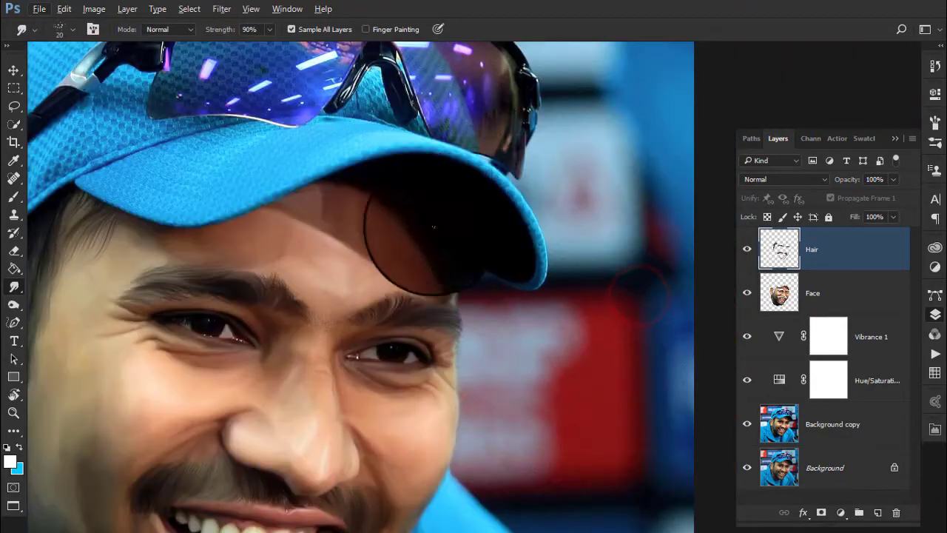
scroll(402, 232, up, 2)
scroll(338, 349, up, 2)
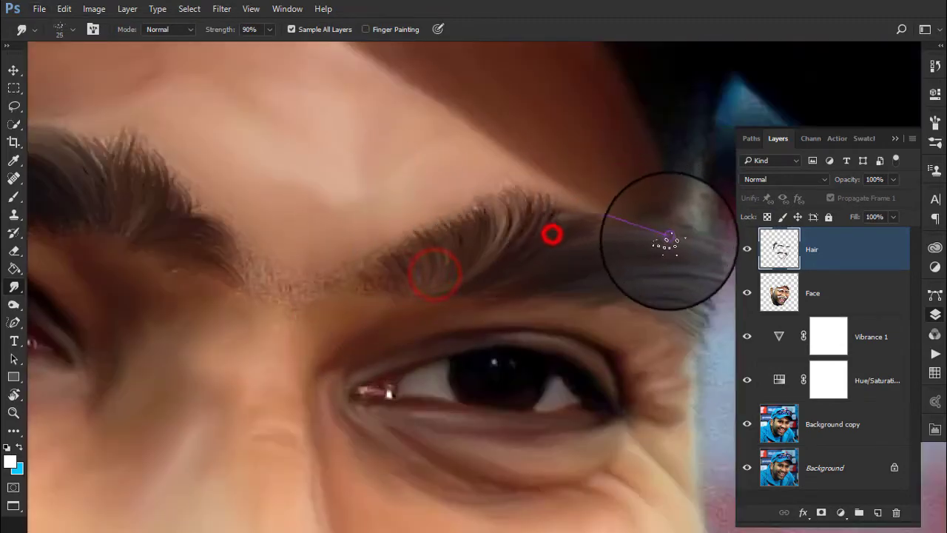
scroll(560, 274, down, 3)
scroll(450, 360, up, 2)
scroll(370, 222, down, 2)
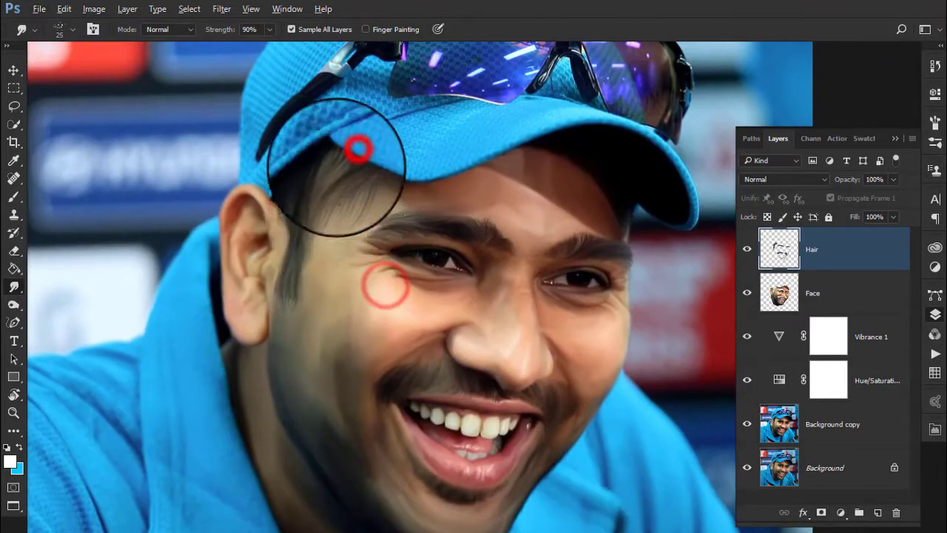
scroll(360, 148, up, 4)
scroll(369, 125, up, 2)
mouse_move(542, 145)
mouse_down()
mouse_move(587, 200)
mouse_move(551, 118)
mouse_up()
drag(560, 175, 551, 118)
Pull the sideburn hair down beside the ear into longer strands toward the jaw.
drag(423, 317, 281, 456)
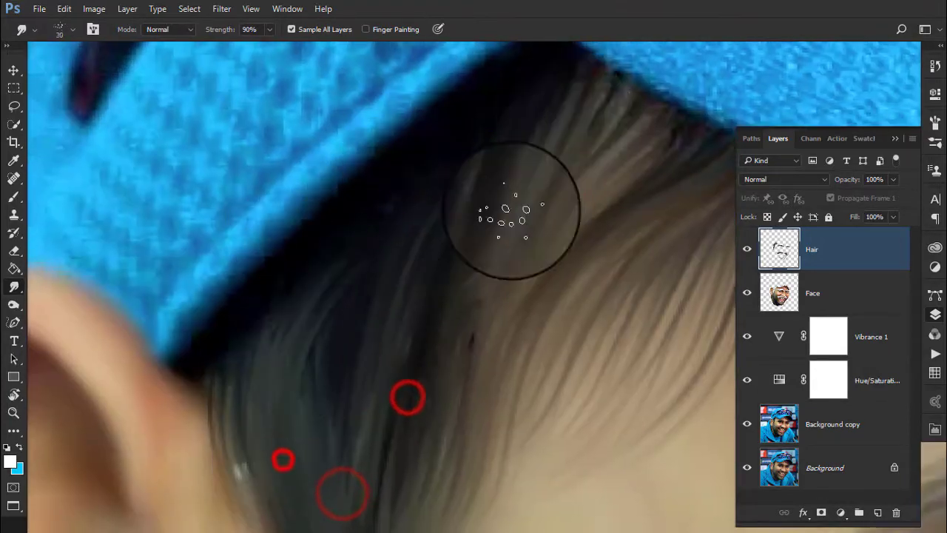
mouse_move(392, 383)
mouse_down()
mouse_move(422, 70)
mouse_move(398, 218)
mouse_up()
scroll(433, 195, down, 3)
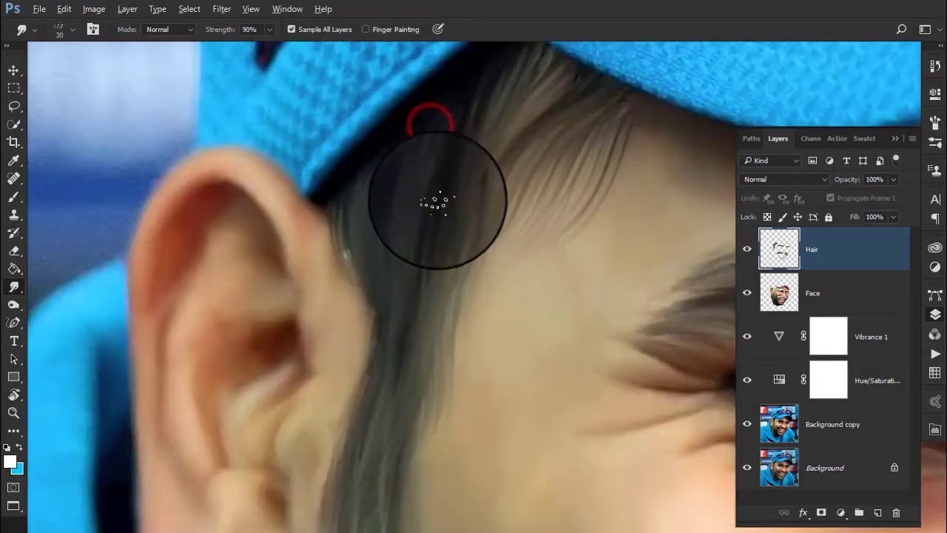
scroll(444, 200, down, 2)
drag(469, 126, 387, 395)
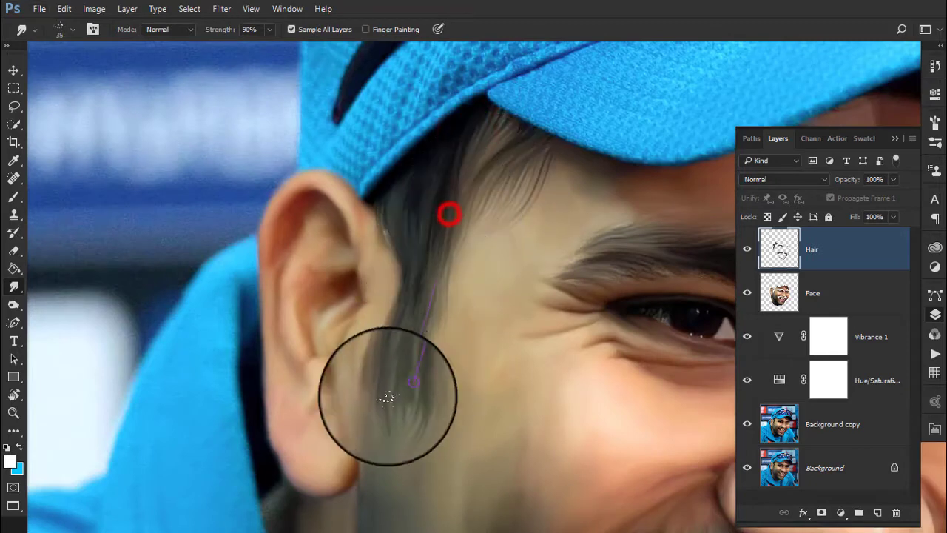
scroll(386, 395, down, 3)
scroll(451, 338, up, 3)
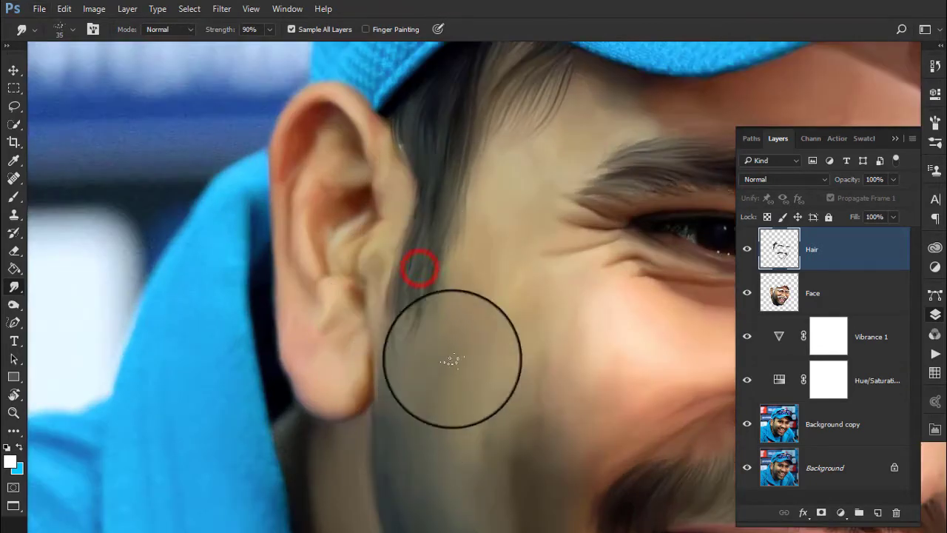
scroll(478, 296, down, 3)
scroll(478, 289, down, 2)
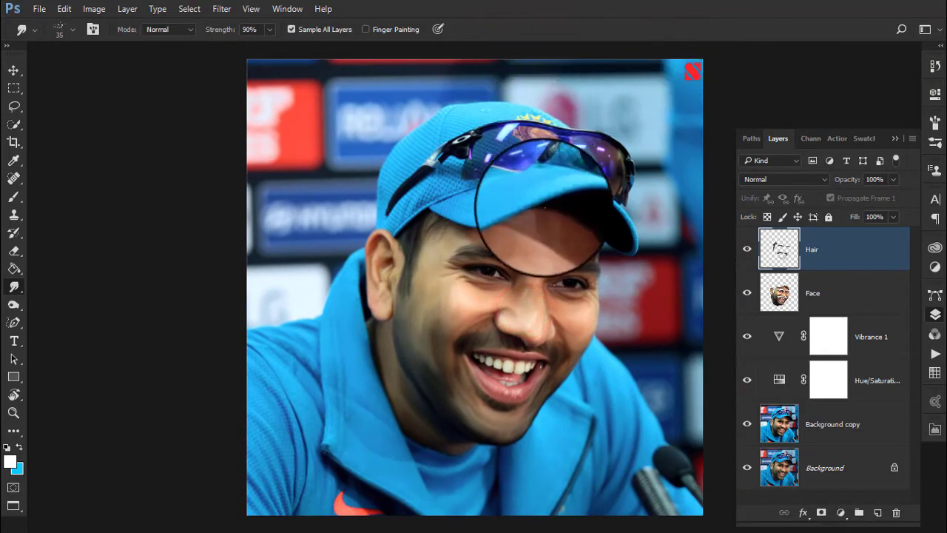
Select the Face layer, choose a spatter brush, and set Smudge strength to 50%.
key(v)
click(824, 286)
scroll(729, 296, up, 1)
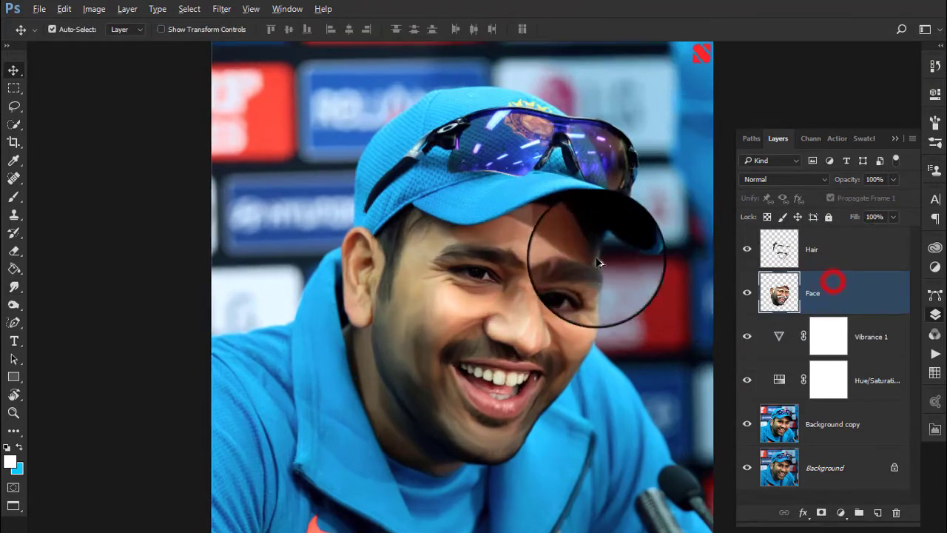
scroll(483, 339, up, 3)
scroll(479, 267, up, 2)
right_click(497, 194)
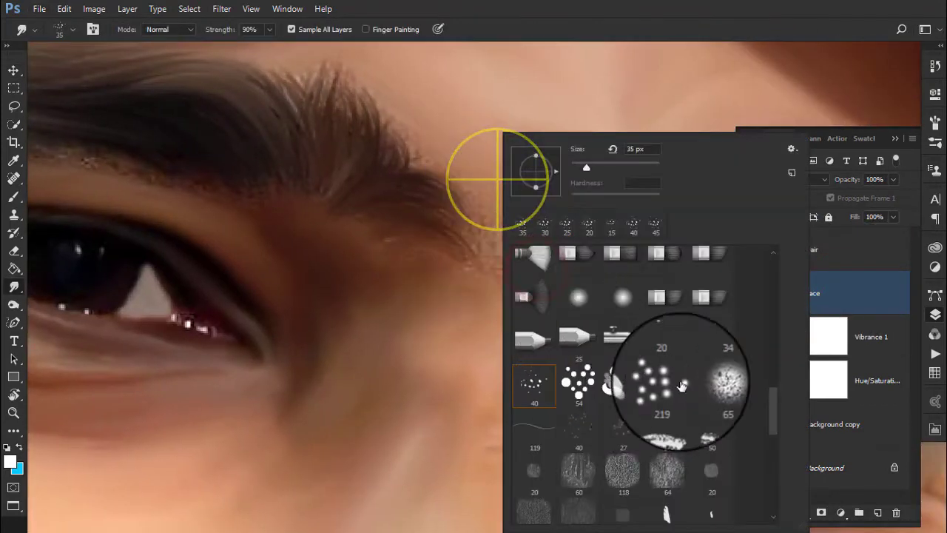
double_click(697, 381)
key(5)
scroll(461, 244, up, 1)
Blend the skin at the inner brow and across it toward the left.
drag(531, 241, 528, 243)
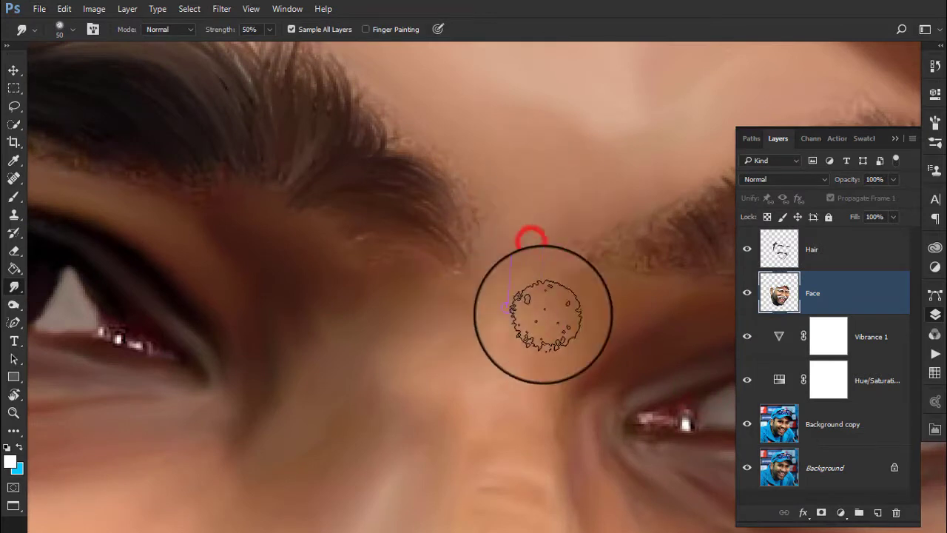
scroll(569, 249, up, 1)
drag(633, 220, 656, 299)
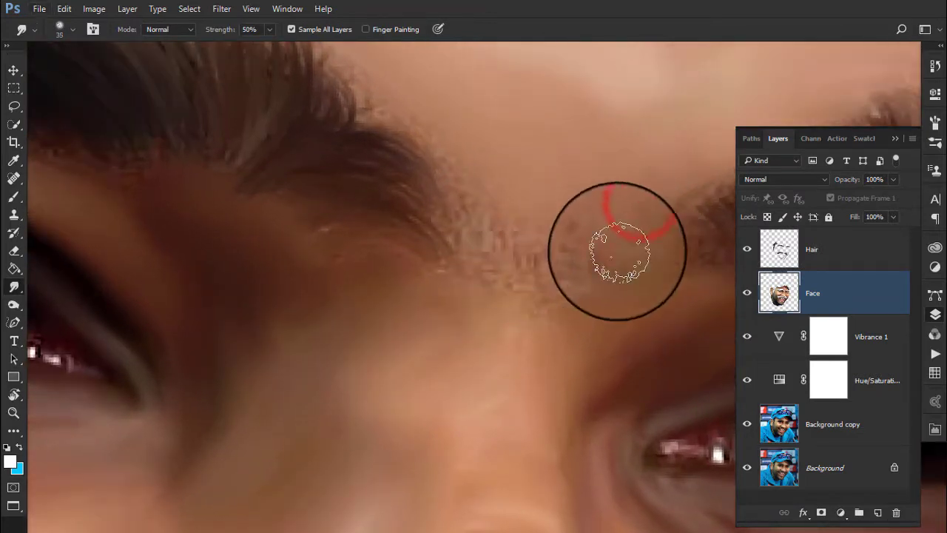
drag(611, 251, 486, 313)
Toggle stroke smoothing, then smudge up and right across the brow.
click(909, 502)
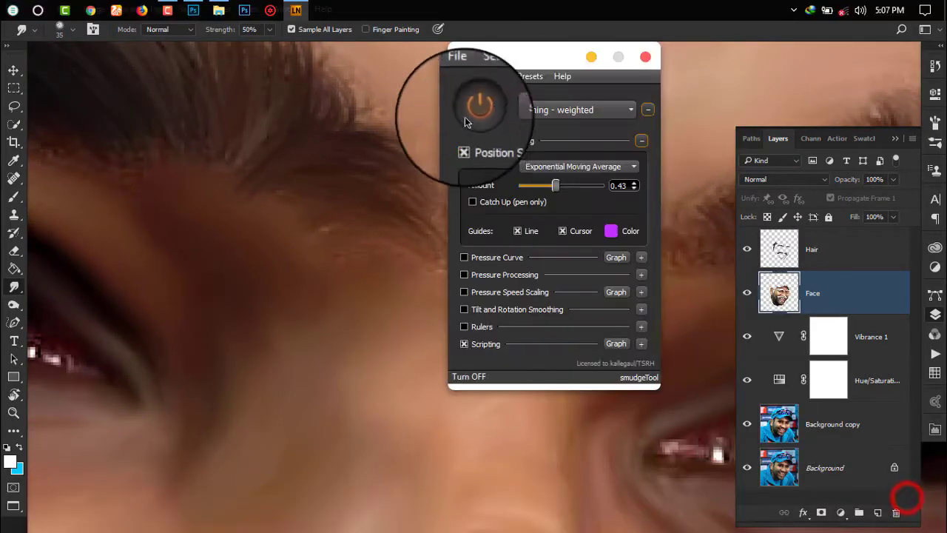
click(466, 115)
click(585, 53)
mouse_move(459, 305)
mouse_down()
mouse_move(534, 279)
mouse_move(486, 332)
mouse_up()
scroll(491, 323, down, 3)
Enlarge the brush to 40 and blend the skin above the eyebrow.
key(bracketright)
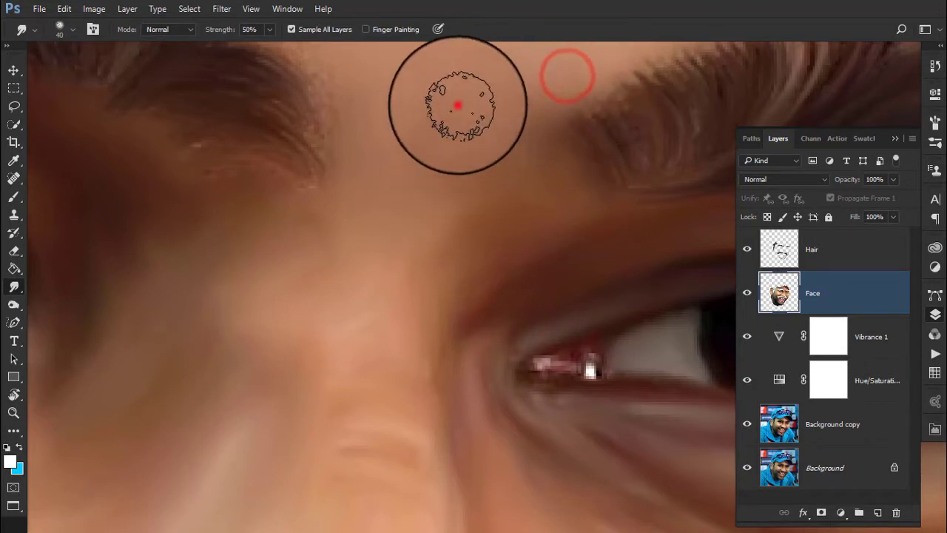
key(bracketright)
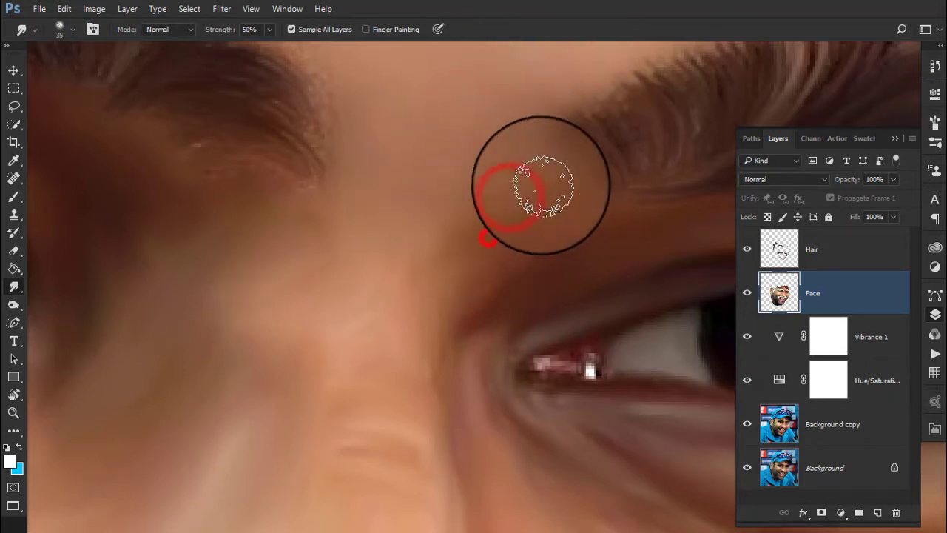
drag(391, 229, 364, 139)
drag(376, 200, 321, 81)
drag(423, 153, 397, 212)
mouse_move(362, 184)
mouse_down()
mouse_move(308, 169)
mouse_move(269, 116)
mouse_move(362, 243)
mouse_up()
Blend the skin between the eyes and atop the nose, then zoom out to the whole portrait.
key(bracketright)
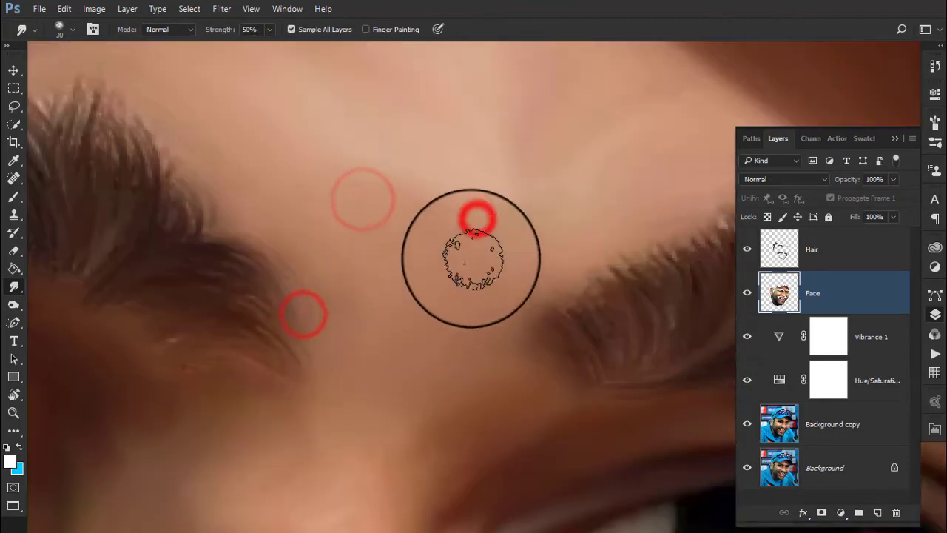
mouse_move(469, 259)
mouse_down()
mouse_move(347, 186)
mouse_move(471, 258)
mouse_up()
key(bracketright)
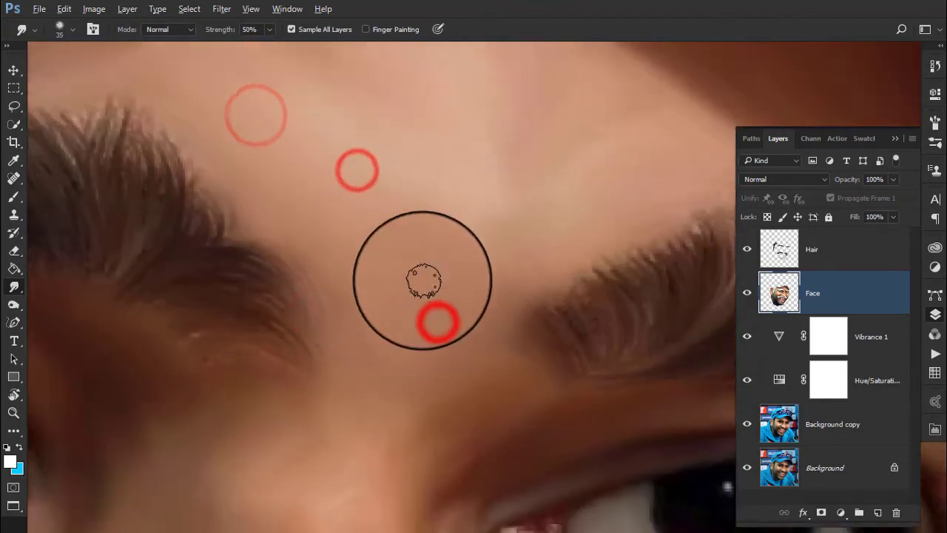
drag(435, 321, 398, 339)
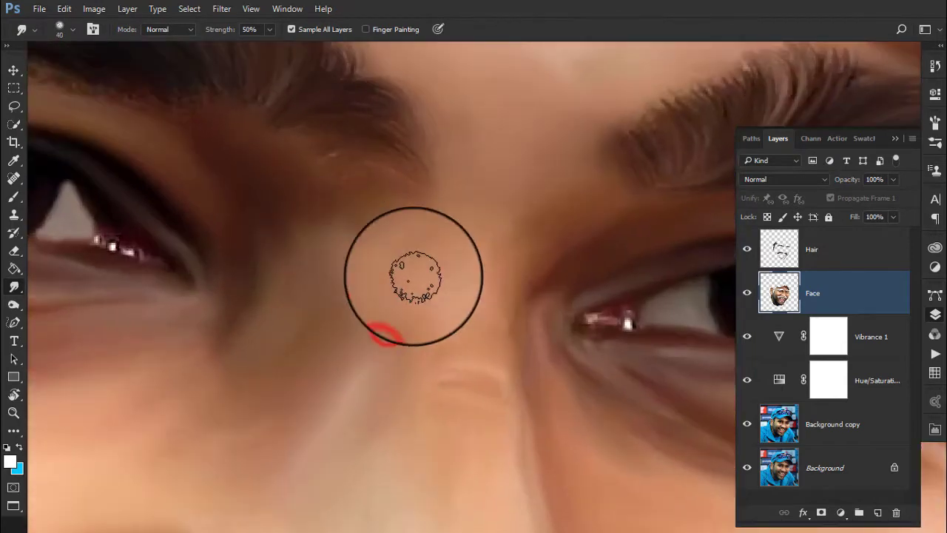
drag(401, 271, 422, 296)
drag(348, 307, 425, 316)
drag(300, 221, 440, 229)
key(ctrl+minus)
key(ctrl+minus)
key(ctrl+minus)
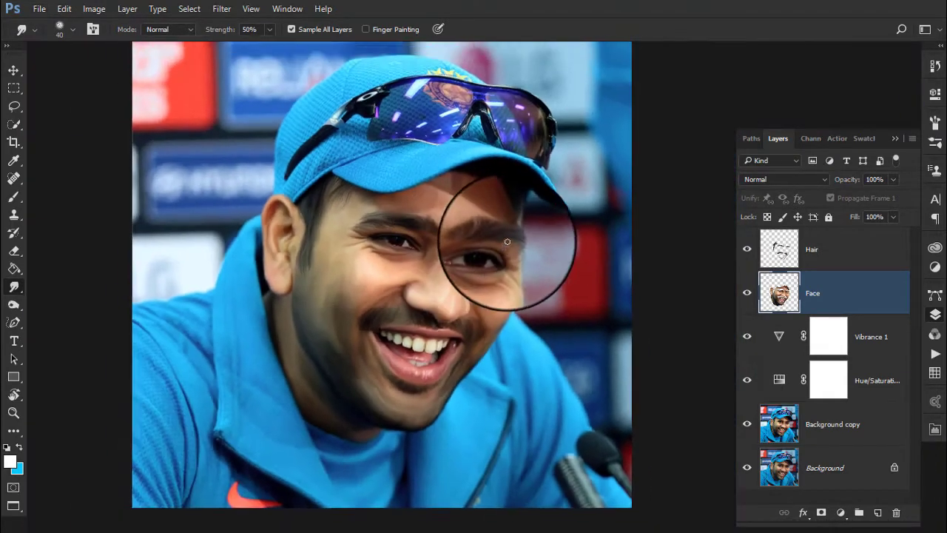
key(ctrl+minus)
Make the Hair layer active and switch to the Pen tool.
key(v)
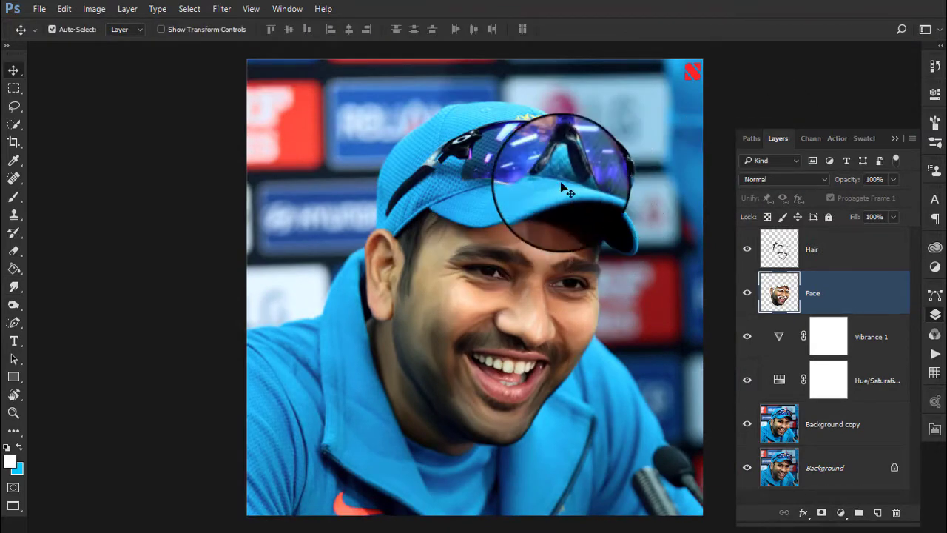
click(873, 255)
click(13, 322)
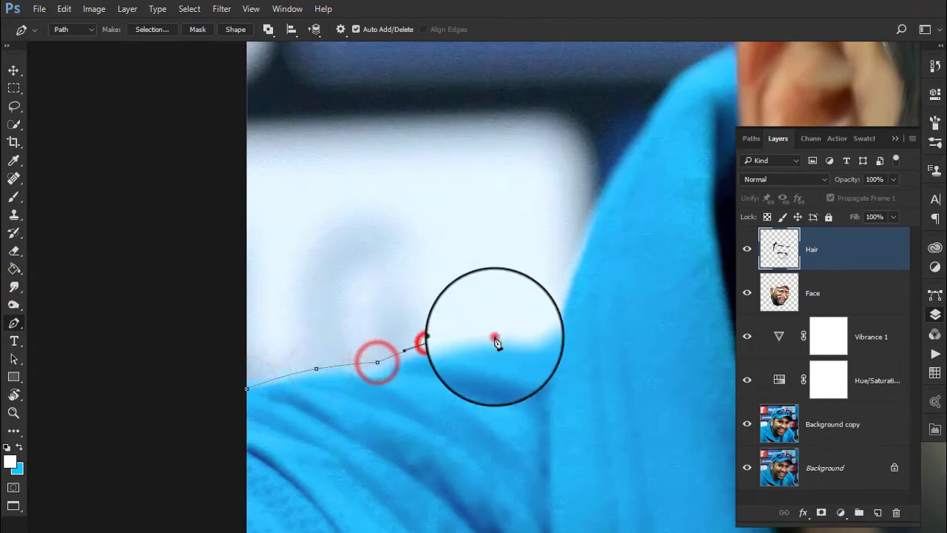
Place pen anchors along the hood's shoulder and up the hood edge.
click(560, 305)
click(447, 299)
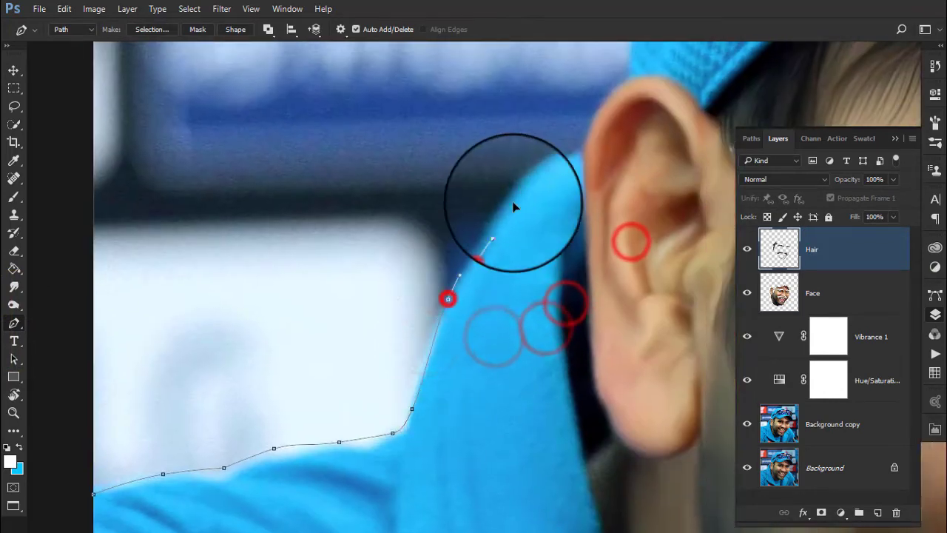
click(487, 243)
click(510, 199)
click(542, 169)
mouse_move(578, 160)
mouse_down()
mouse_move(478, 173)
mouse_move(473, 143)
mouse_up()
click(444, 254)
click(475, 195)
click(462, 224)
drag(566, 205, 452, 345)
click(417, 217)
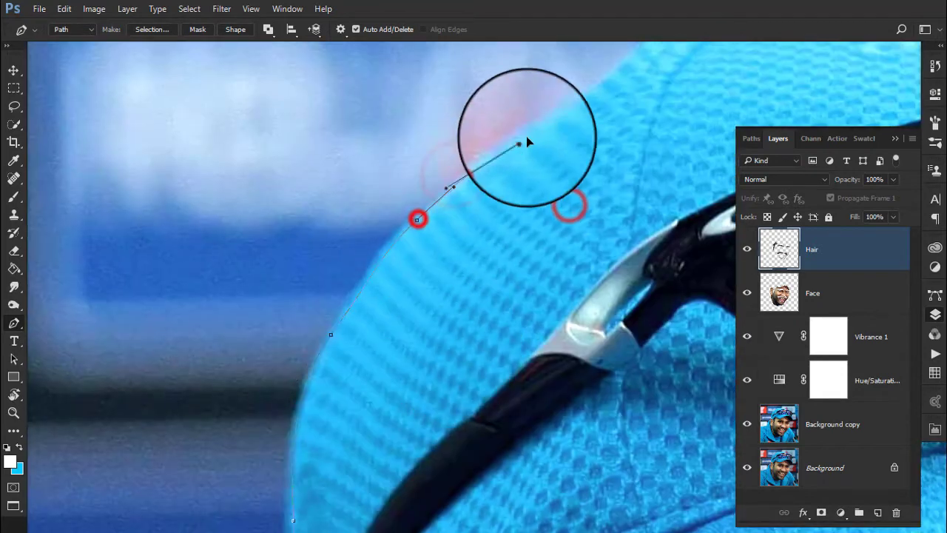
drag(628, 196, 275, 319)
Continue the path over the cap's top edge to the visor's top.
click(281, 302)
click(328, 271)
click(408, 262)
click(545, 247)
drag(645, 247, 481, 262)
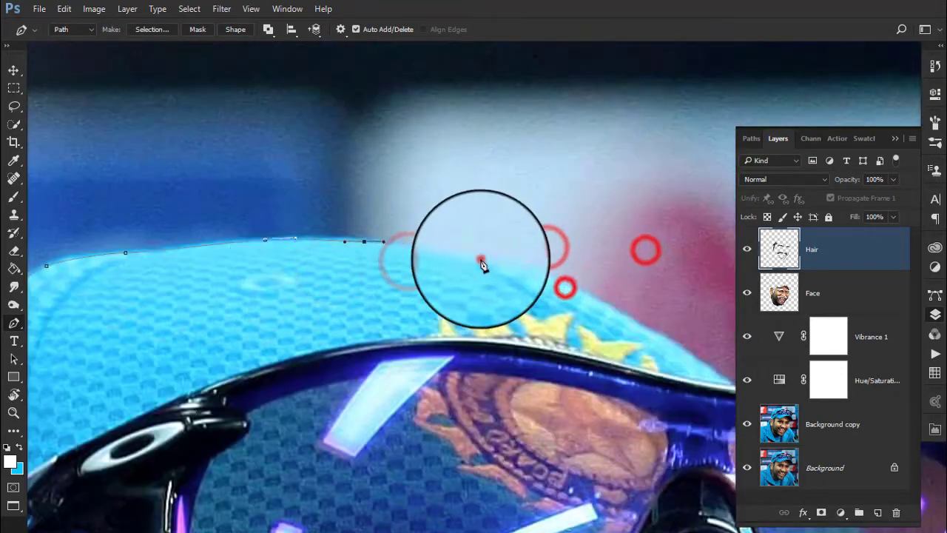
click(346, 292)
click(433, 343)
drag(444, 363, 296, 296)
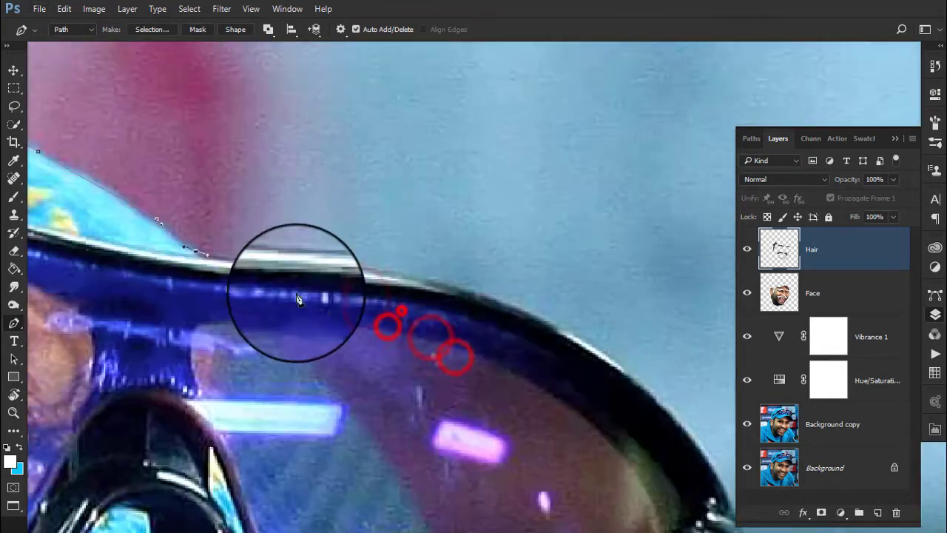
click(360, 271)
Trace down the visor brim and curve the path under the visor tip.
drag(598, 368, 371, 320)
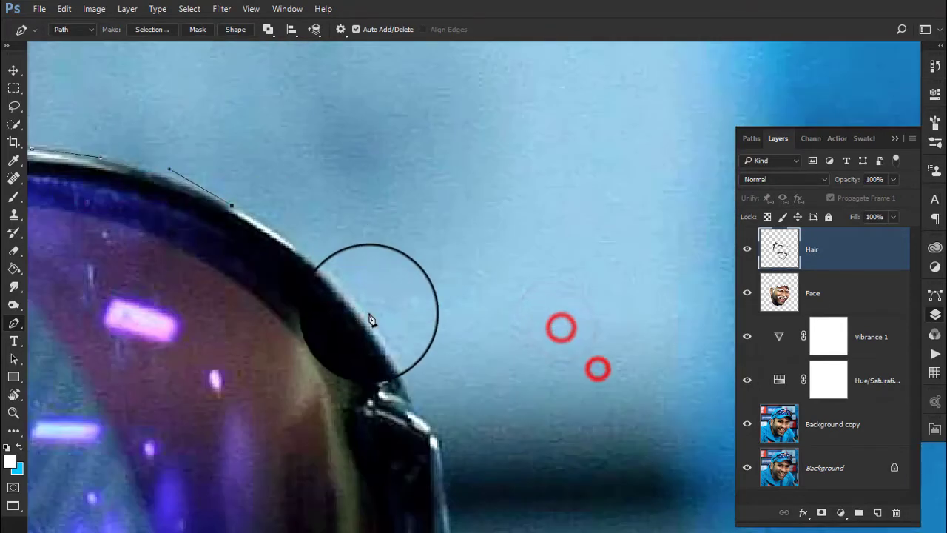
mouse_move(387, 372)
mouse_down()
mouse_move(402, 313)
mouse_move(403, 186)
mouse_up()
click(406, 300)
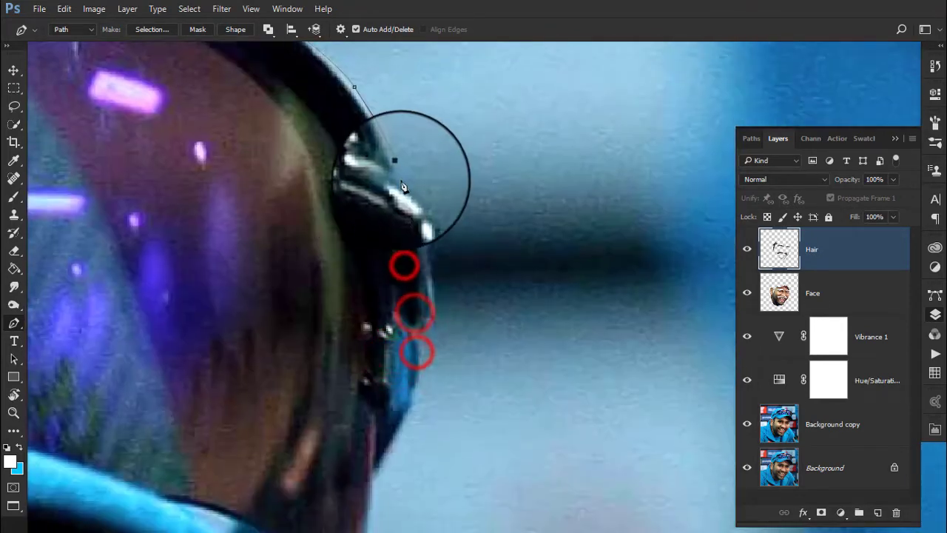
click(422, 212)
click(434, 254)
click(434, 296)
drag(422, 387, 437, 222)
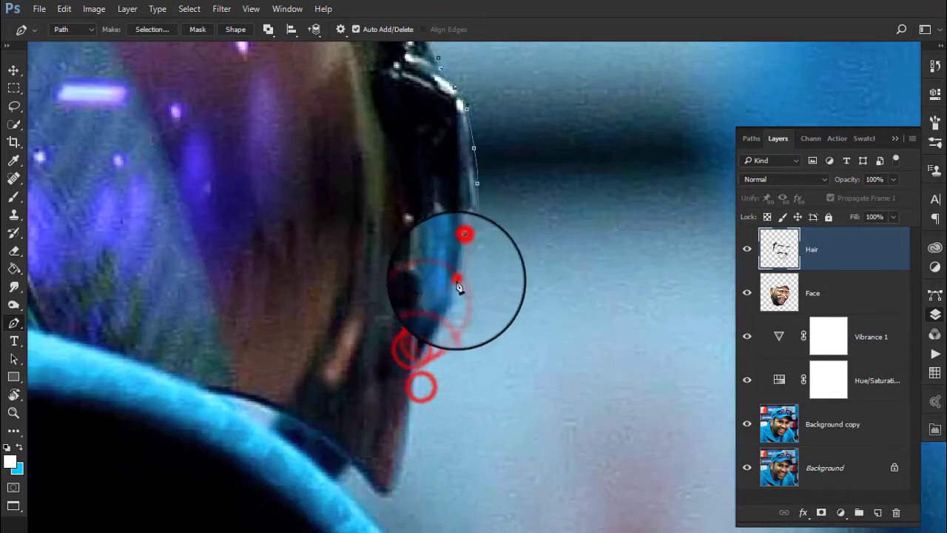
click(424, 347)
click(415, 367)
mouse_move(349, 469)
mouse_down()
mouse_move(275, 211)
mouse_move(333, 229)
mouse_up()
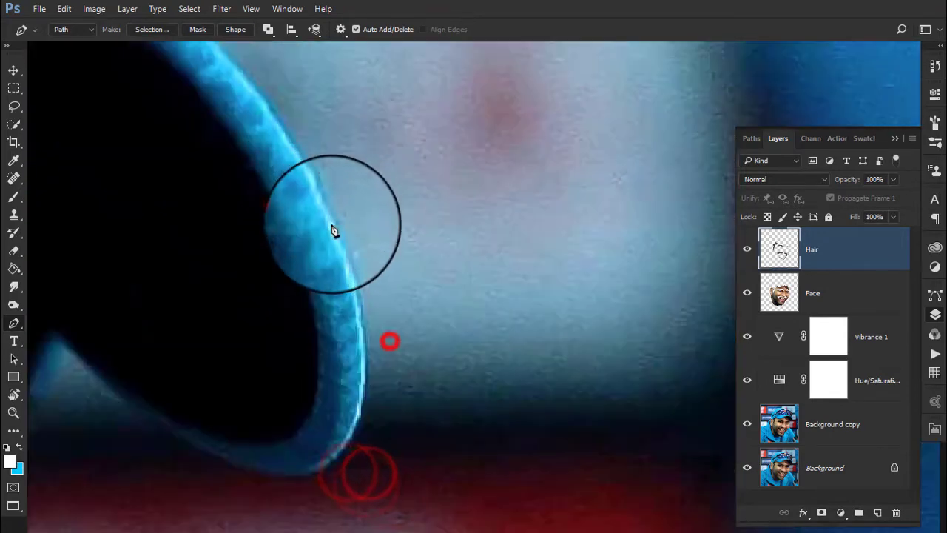
click(331, 223)
drag(369, 328, 545, 213)
drag(528, 318, 490, 406)
alt+click(527, 319)
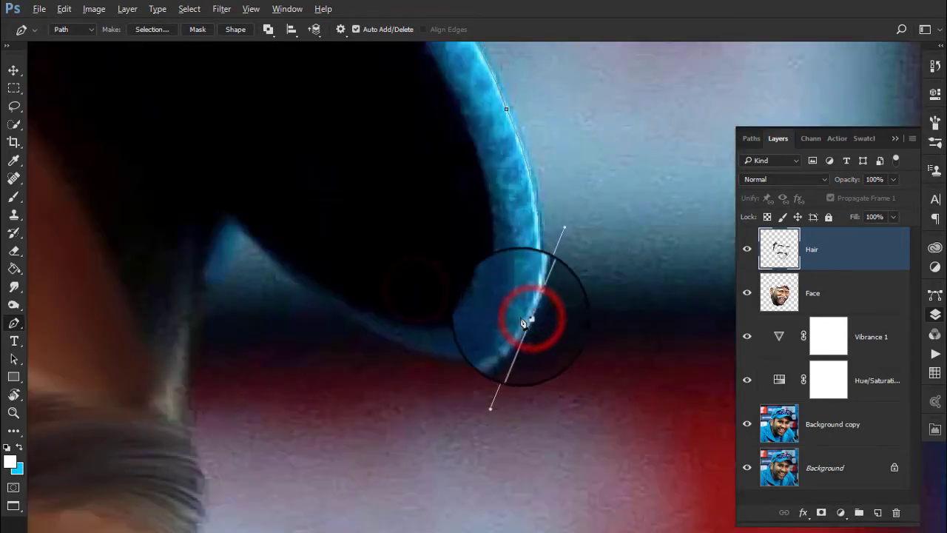
drag(451, 364, 409, 359)
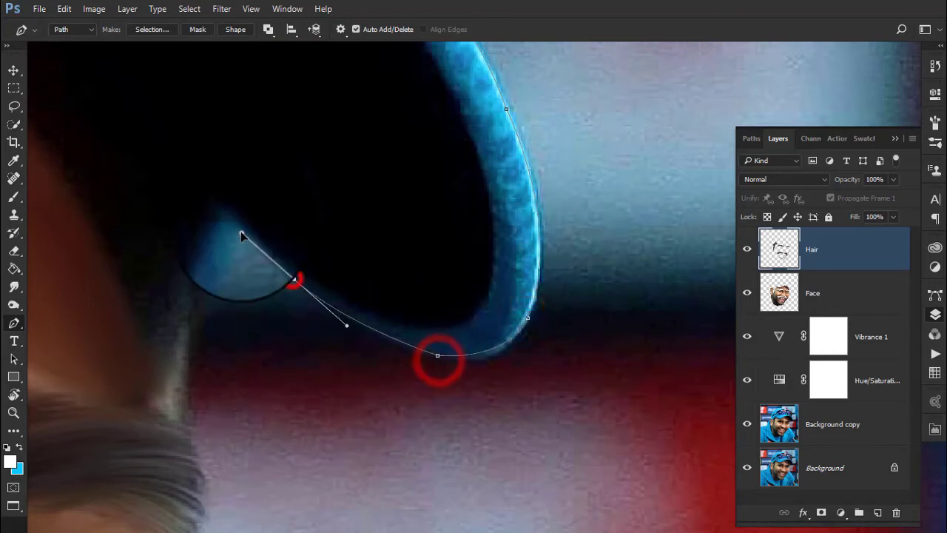
Trace the path down the hair edge, sideburn and cheek.
click(193, 331)
drag(193, 409, 307, 310)
click(296, 294)
click(292, 309)
click(302, 329)
drag(358, 384, 408, 261)
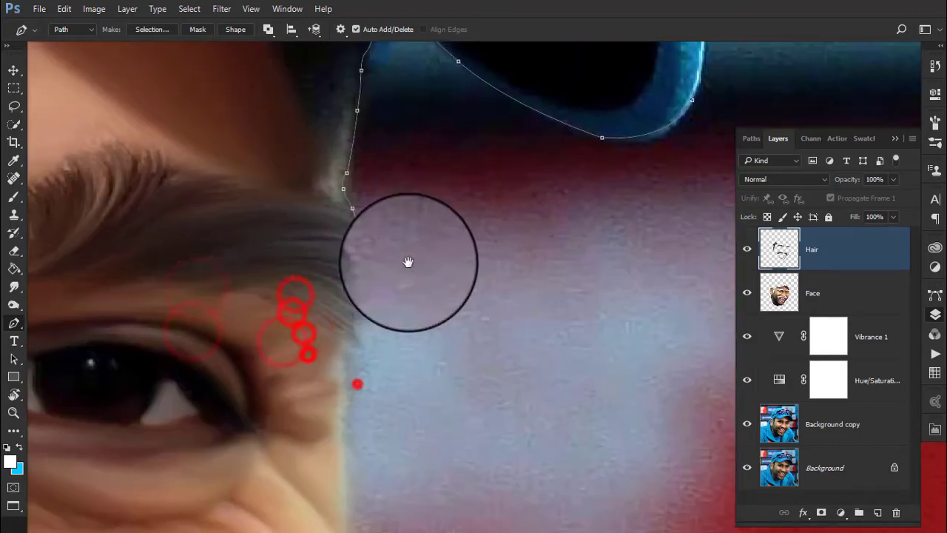
drag(361, 329, 406, 194)
click(385, 213)
mouse_move(387, 259)
mouse_down()
mouse_move(427, 214)
mouse_move(402, 347)
mouse_move(517, 173)
mouse_up()
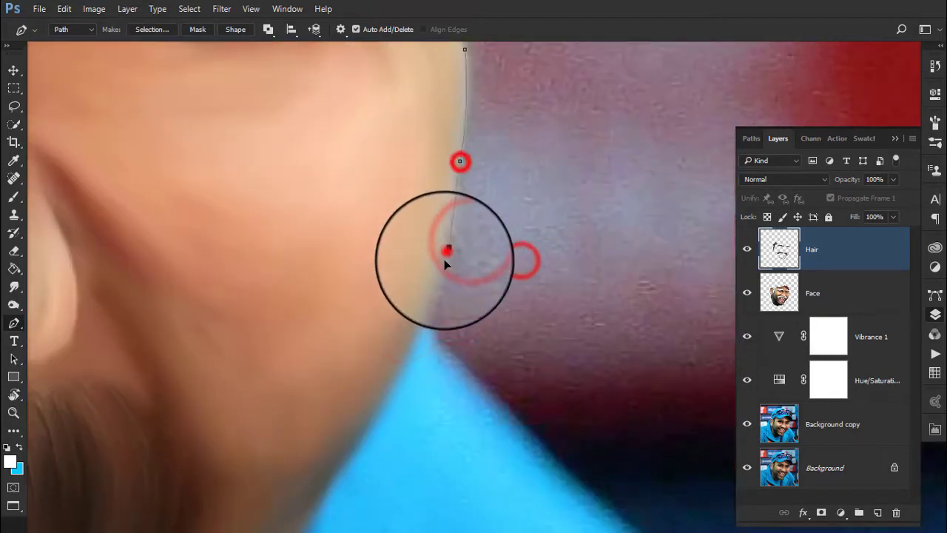
Finish the path with curved anchors down the collar edge.
mouse_move(444, 259)
mouse_down()
mouse_move(434, 232)
mouse_move(440, 167)
mouse_up()
click(373, 256)
mouse_move(374, 255)
mouse_down()
mouse_move(304, 216)
mouse_move(391, 374)
mouse_move(417, 343)
mouse_up()
click(425, 398)
scroll(530, 271, down, 1)
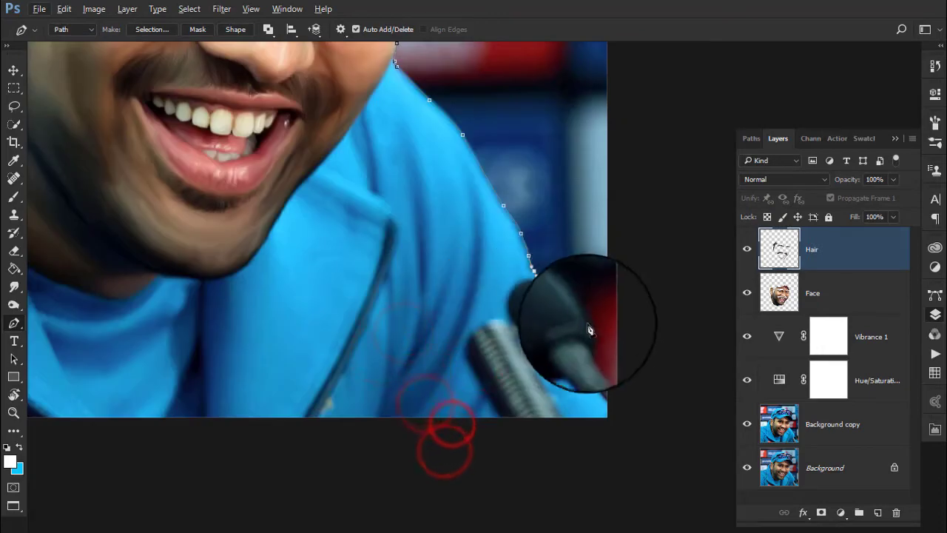
scroll(590, 464, left, 5)
click(13, 233)
scroll(151, 140, up, 1)
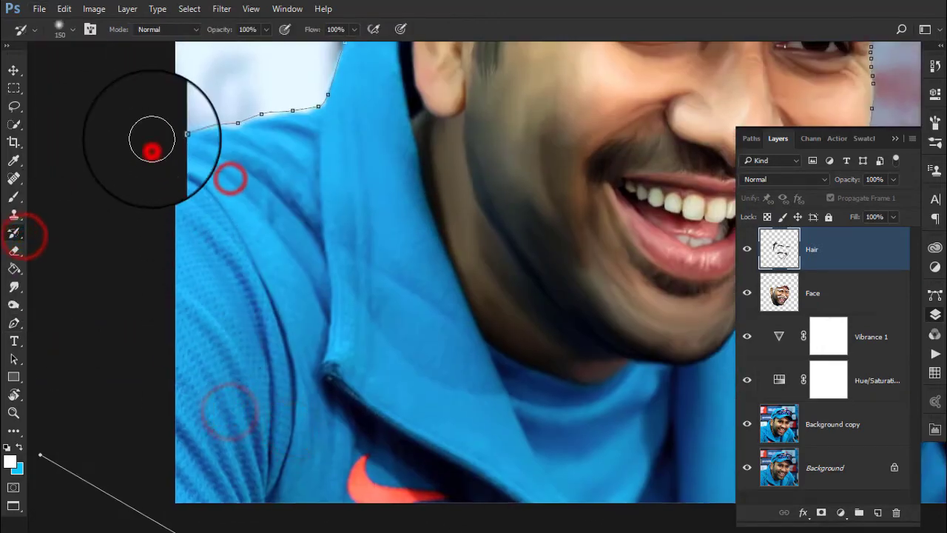
Turn the traced path into a selection and feather it by 4.
right_click(342, 148)
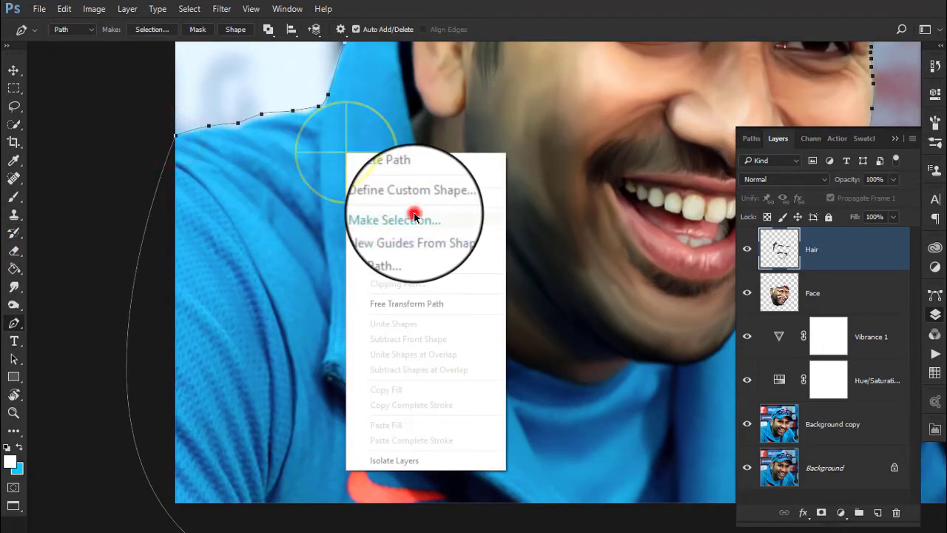
click(414, 211)
click(540, 144)
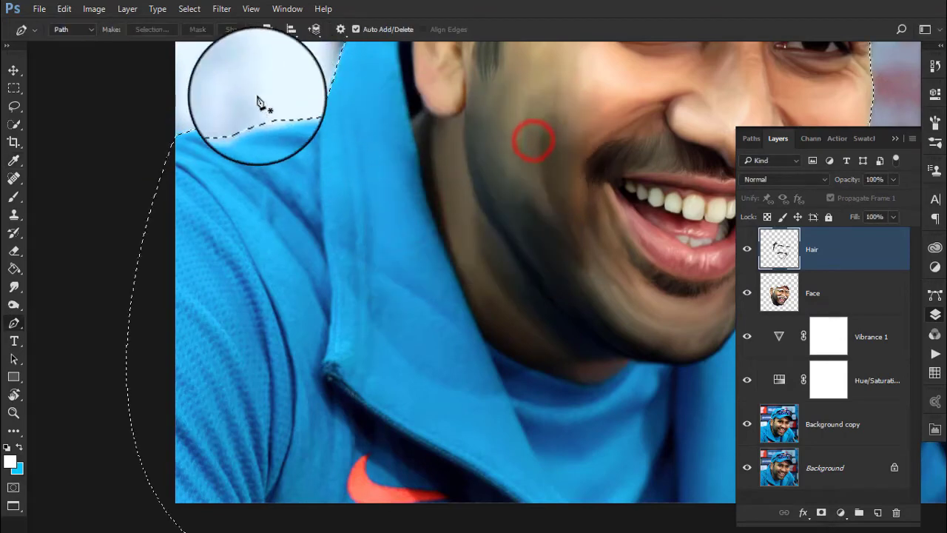
click(190, 9)
click(365, 231)
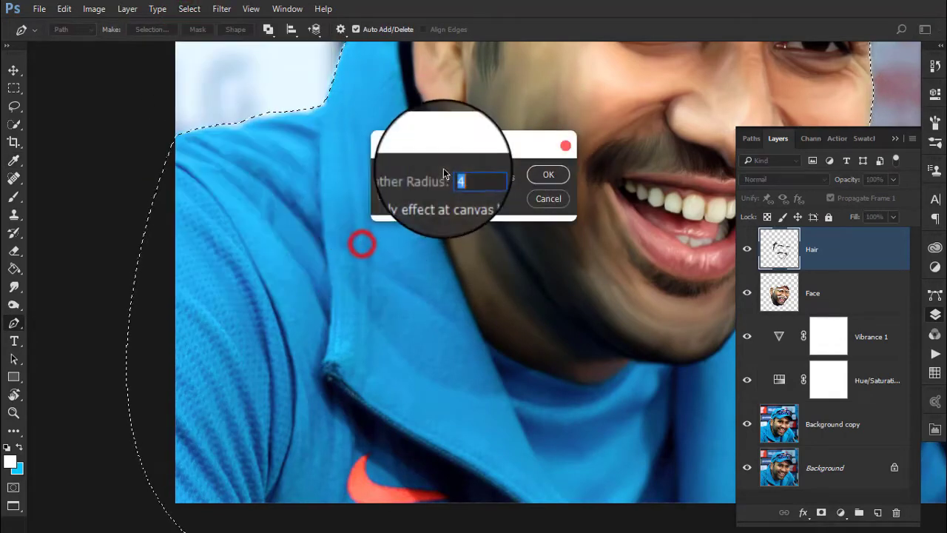
click(546, 168)
Copy the selected subject from Background copy onto a new Layer 1.
key(ctrl+minus)
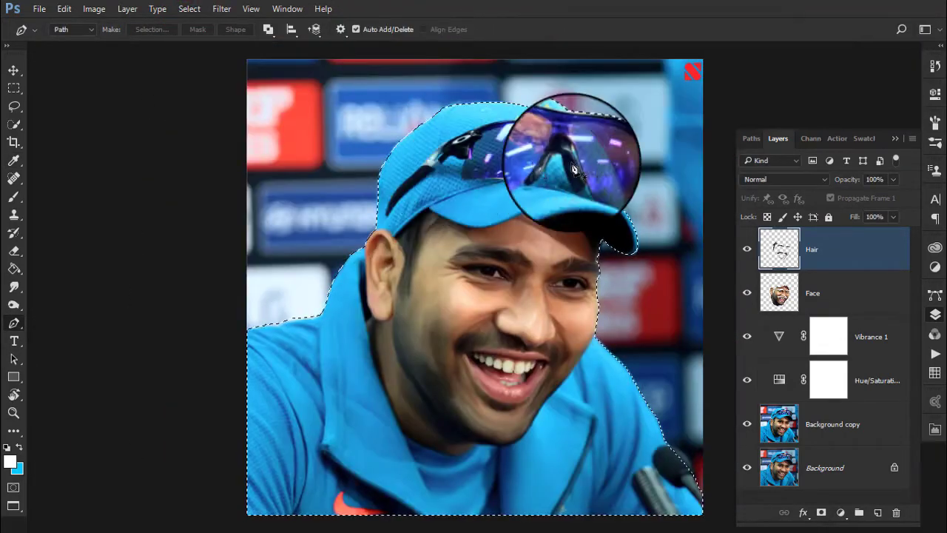
click(841, 427)
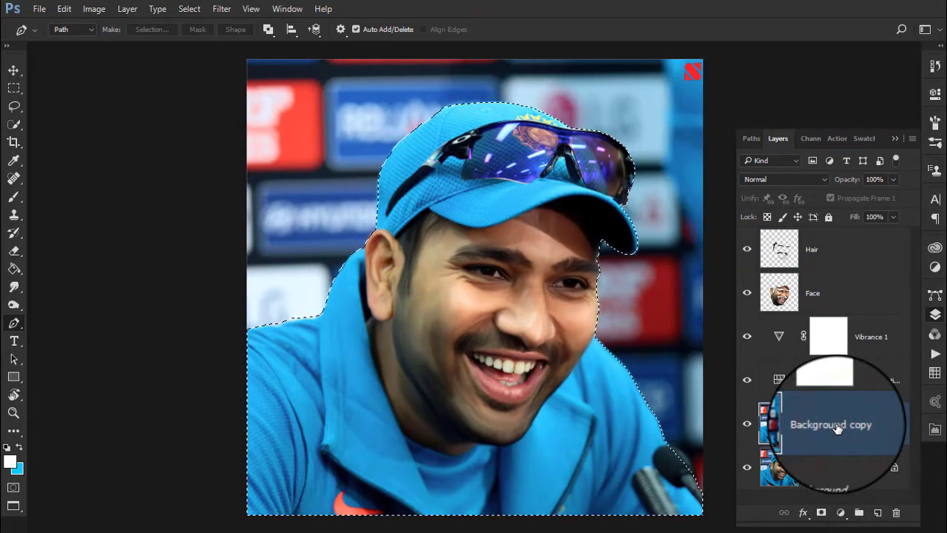
click(748, 423)
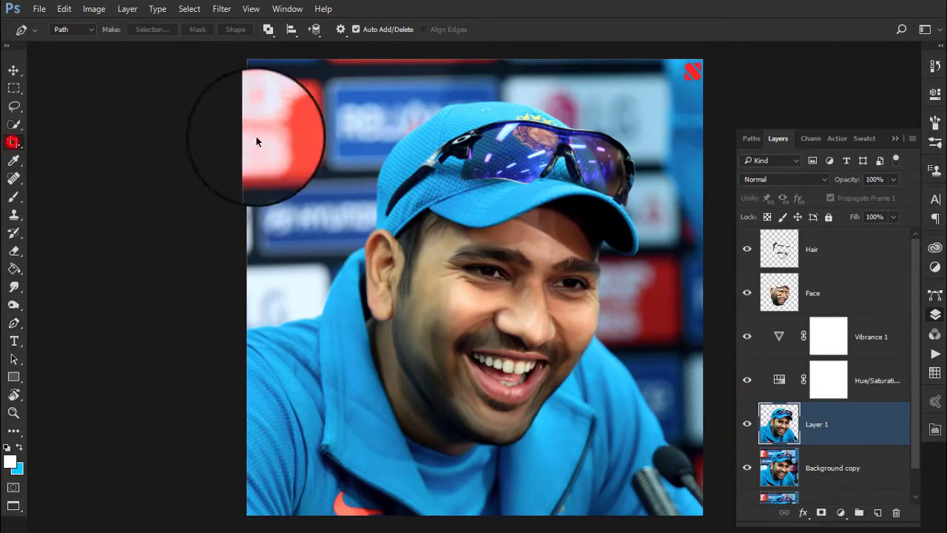
Drag the crop edges outward past the photo on all sides and commit the enlarged canvas.
key(c)
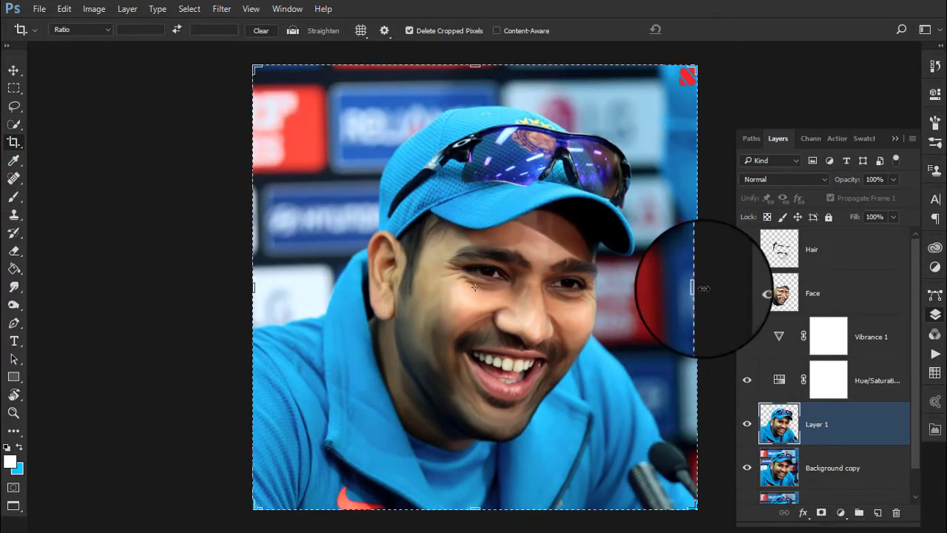
drag(705, 288, 821, 282)
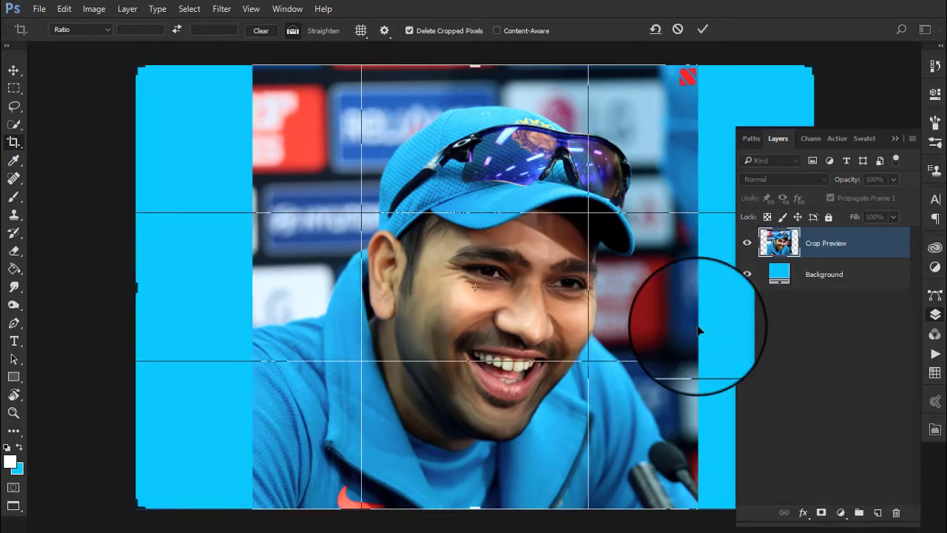
scroll(560, 260, down, 1)
click(653, 248)
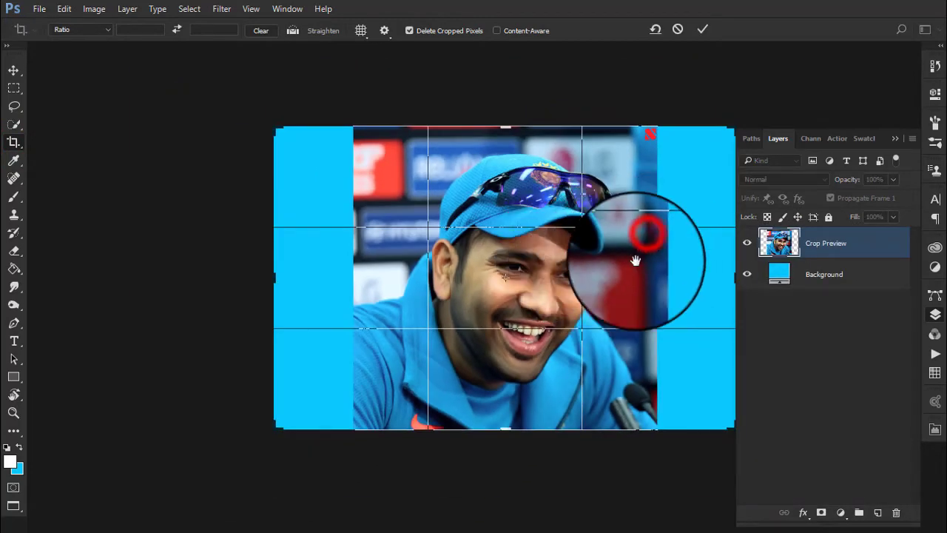
drag(629, 417, 682, 445)
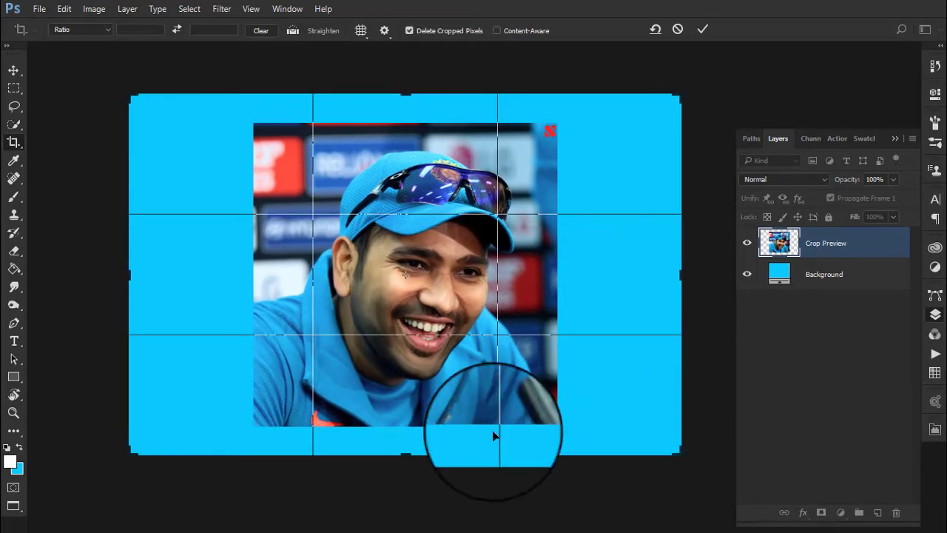
drag(402, 454, 403, 459)
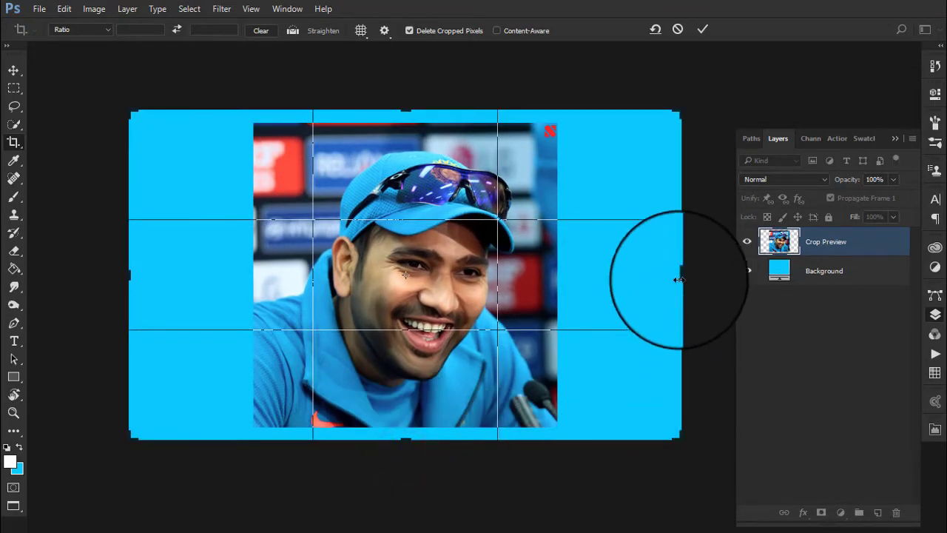
drag(681, 272, 665, 272)
key(Return)
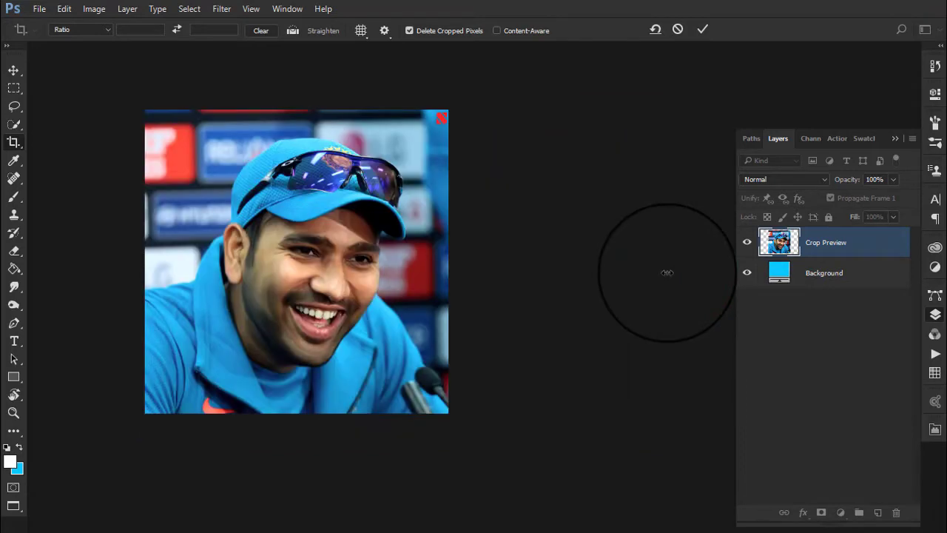
key(ctrl+plus)
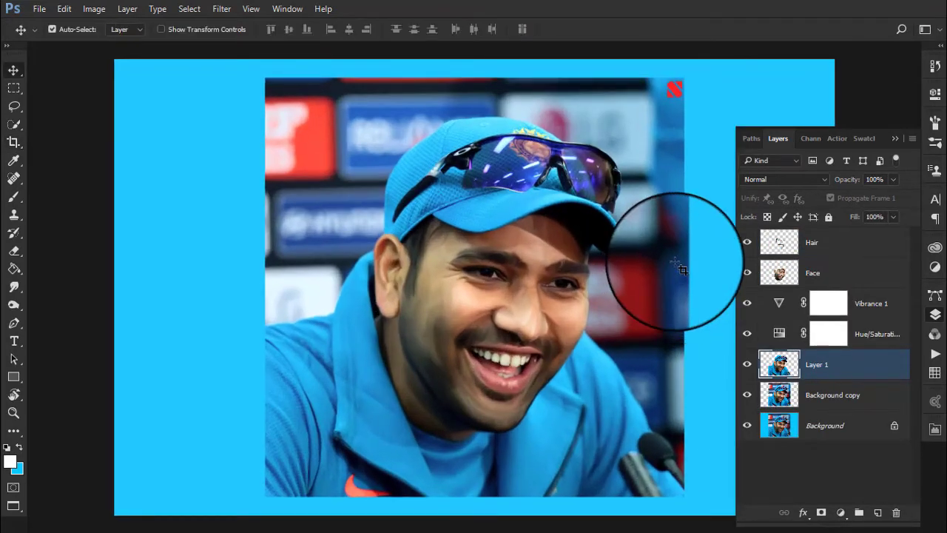
Unlock the Background as Layer 0 and delete the blue border around the photo.
click(823, 425)
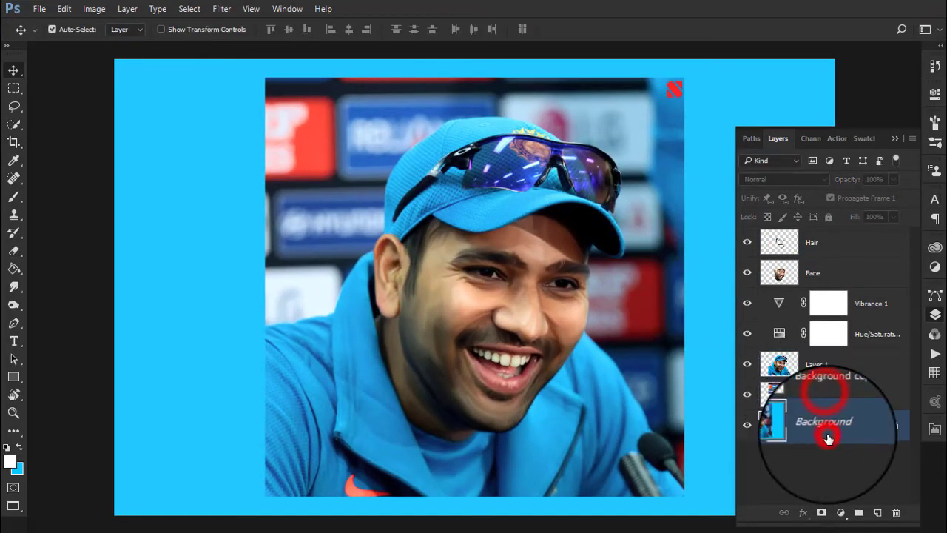
ctrl+click(784, 399)
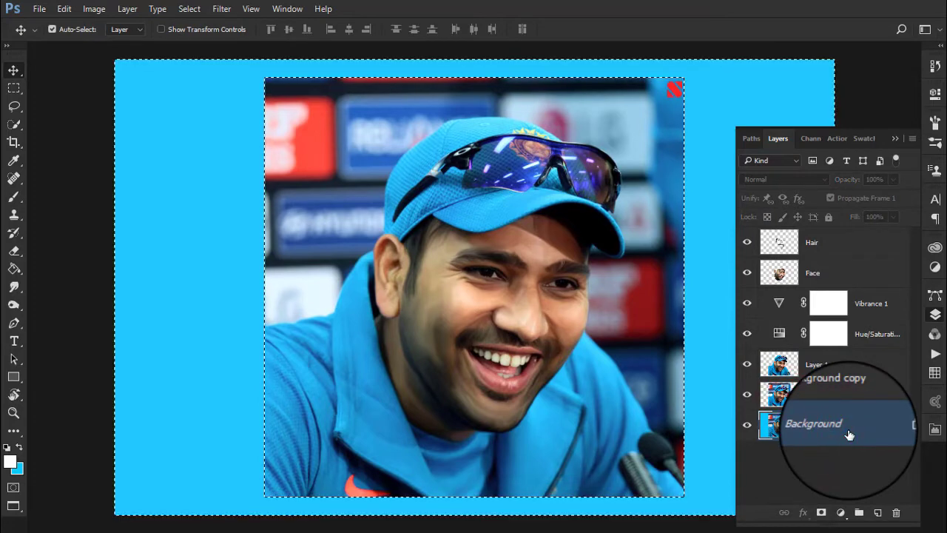
key(shift+F5)
click(566, 164)
click(895, 425)
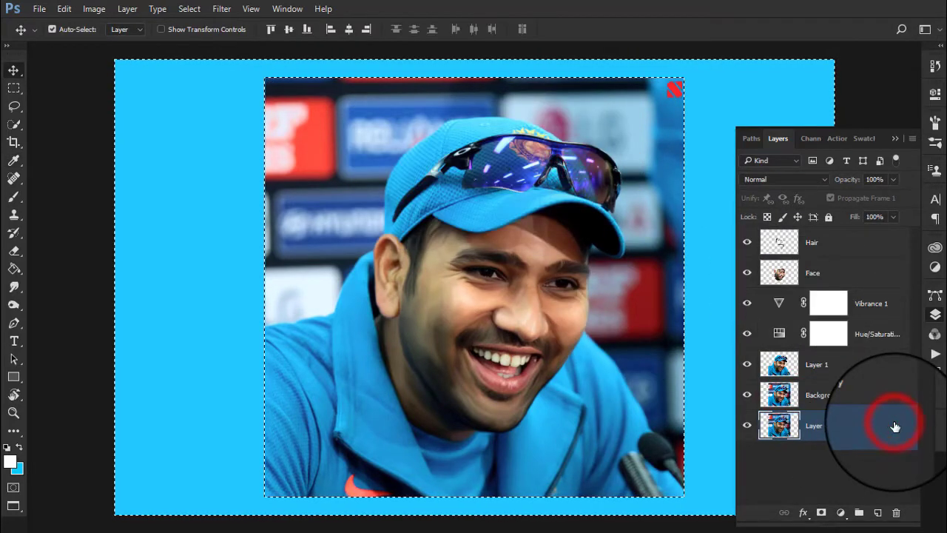
key(Delete)
key(ctrl+d)
Add Layer 2 below Layer 0 and fill it with white.
click(877, 513)
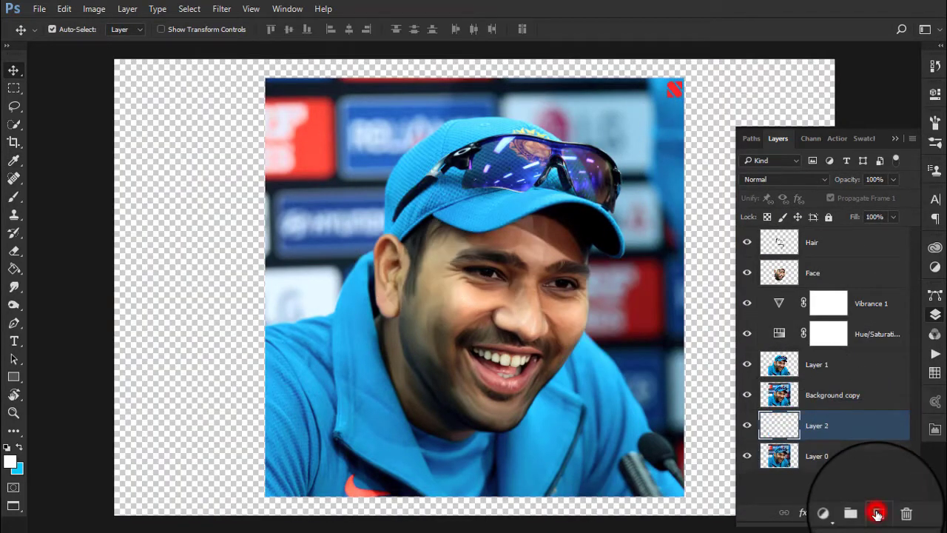
drag(816, 425, 816, 464)
key(shift+F5)
click(482, 139)
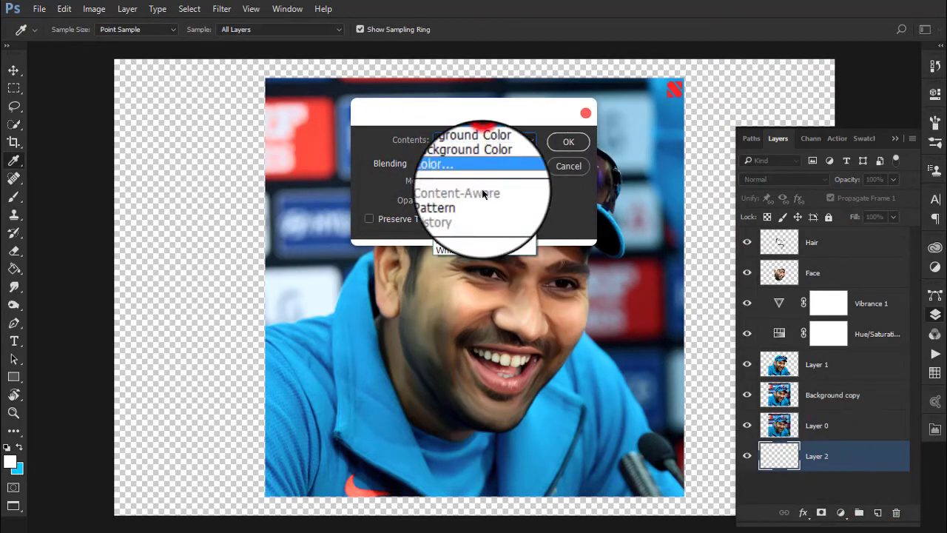
click(467, 246)
key(Return)
Centre the view on the face and make Layer 0 the active layer.
key(v)
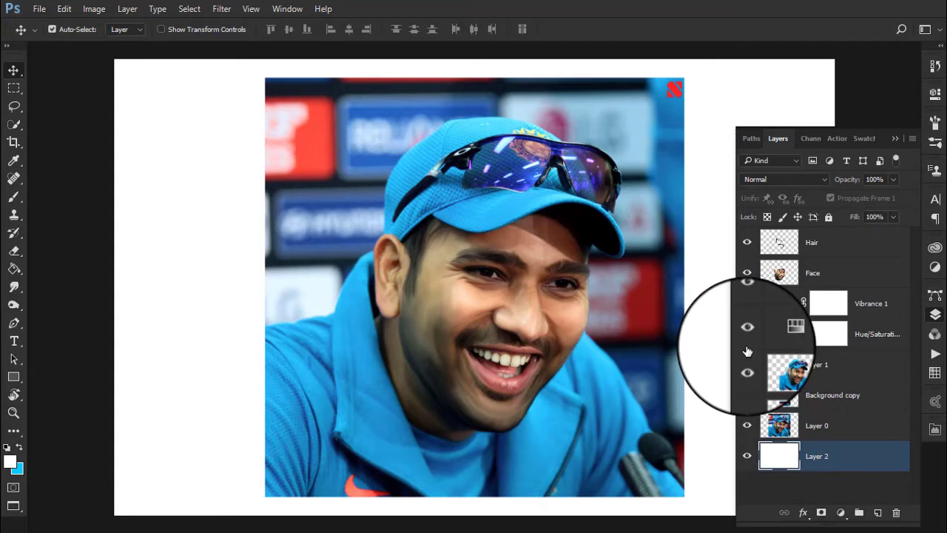
scroll(582, 138, up, 3)
scroll(528, 241, down, 2)
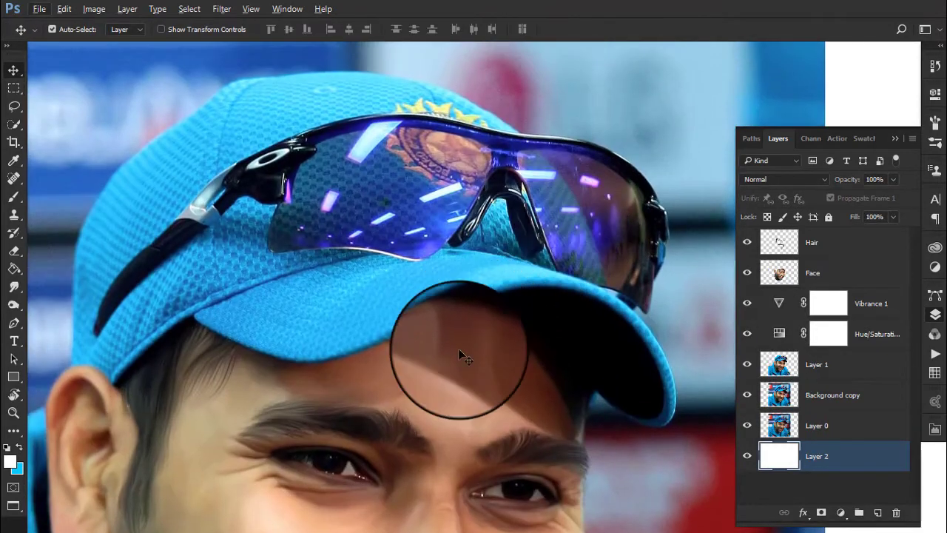
drag(437, 398, 470, 274)
scroll(470, 274, down, 1)
scroll(470, 274, down, 2)
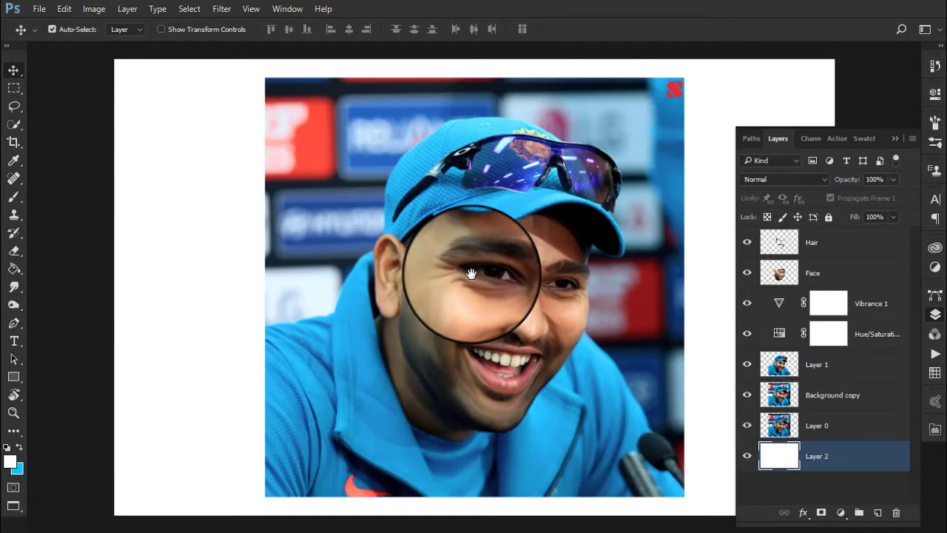
click(821, 425)
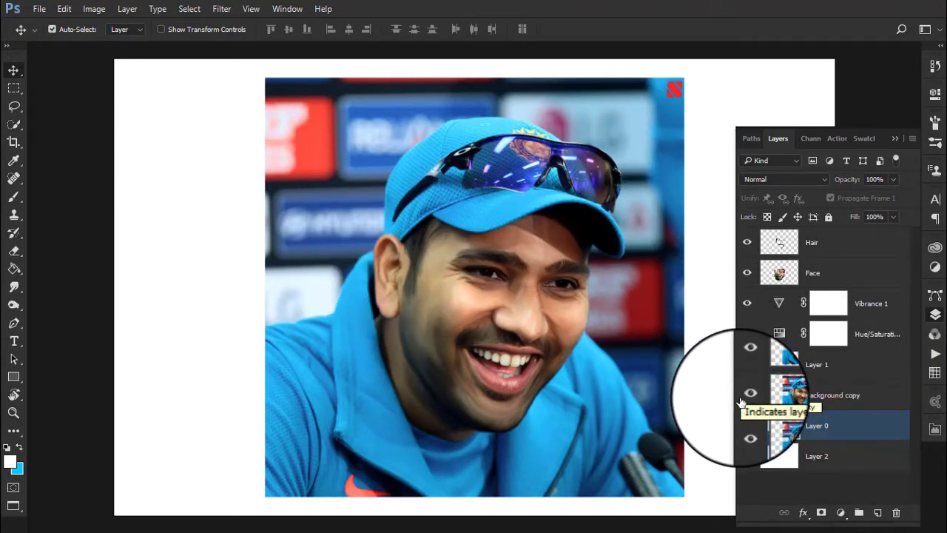
Set up the Smudge tool with a cloud-shaped brush at 90% Strength.
click(14, 299)
right_click(422, 158)
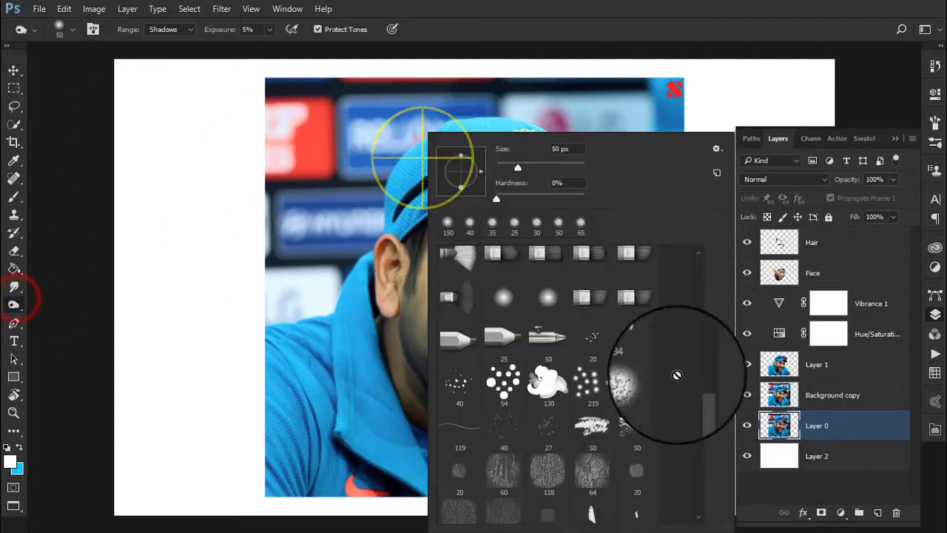
click(547, 383)
click(14, 287)
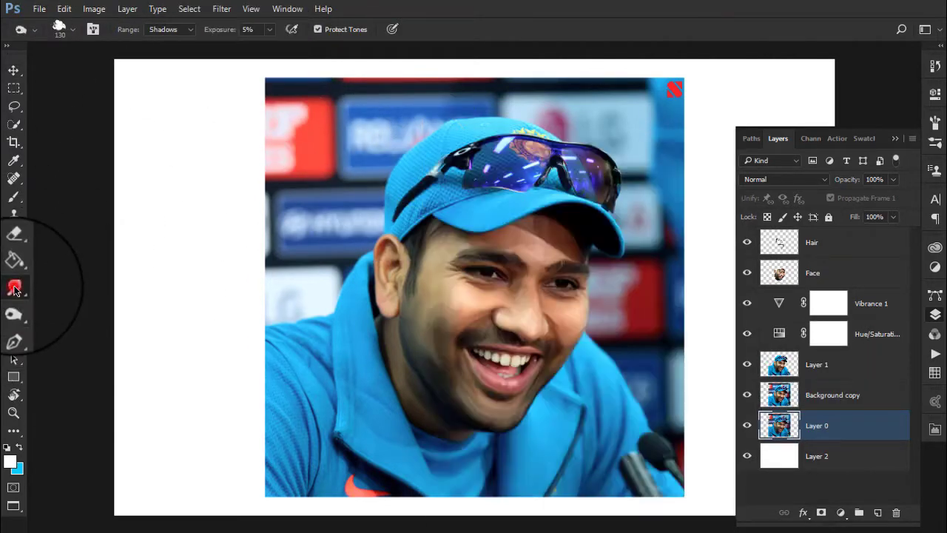
right_click(348, 158)
click(485, 381)
click(259, 30)
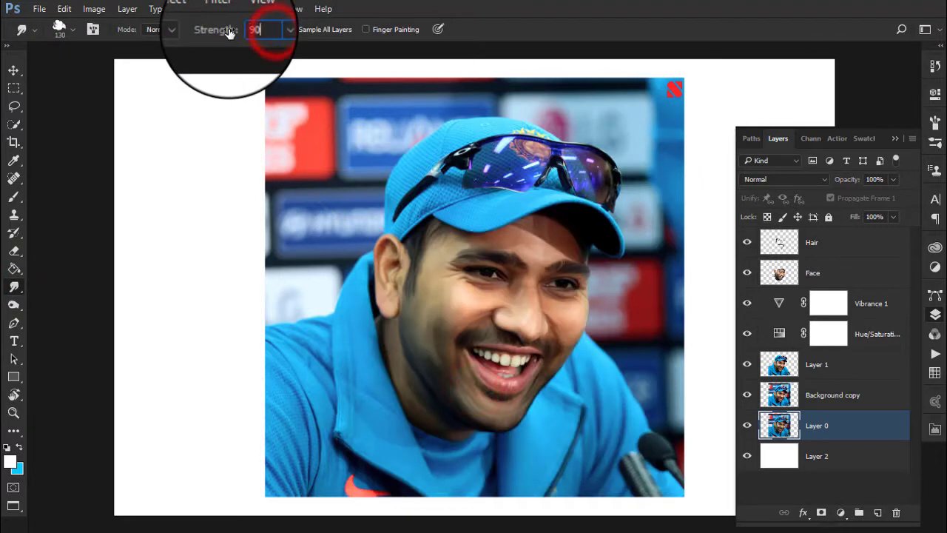
click(291, 30)
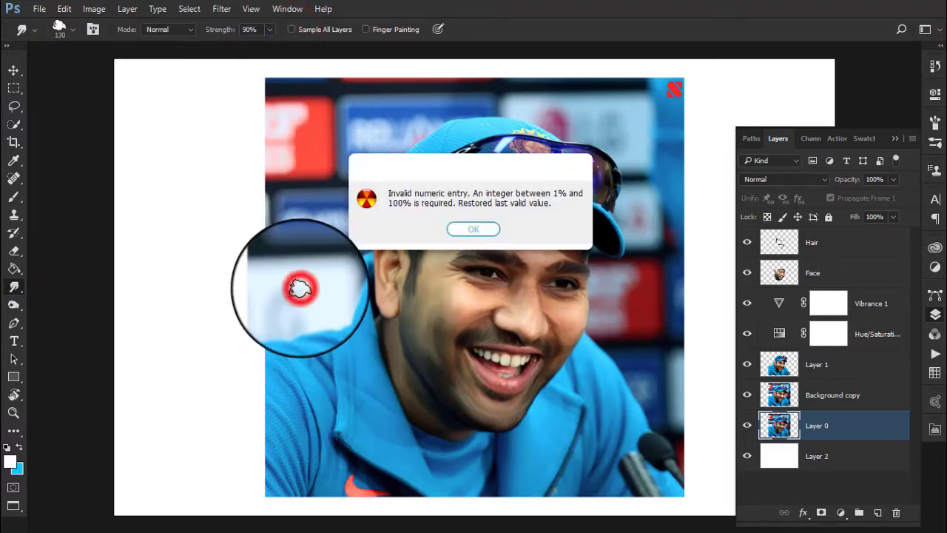
click(467, 229)
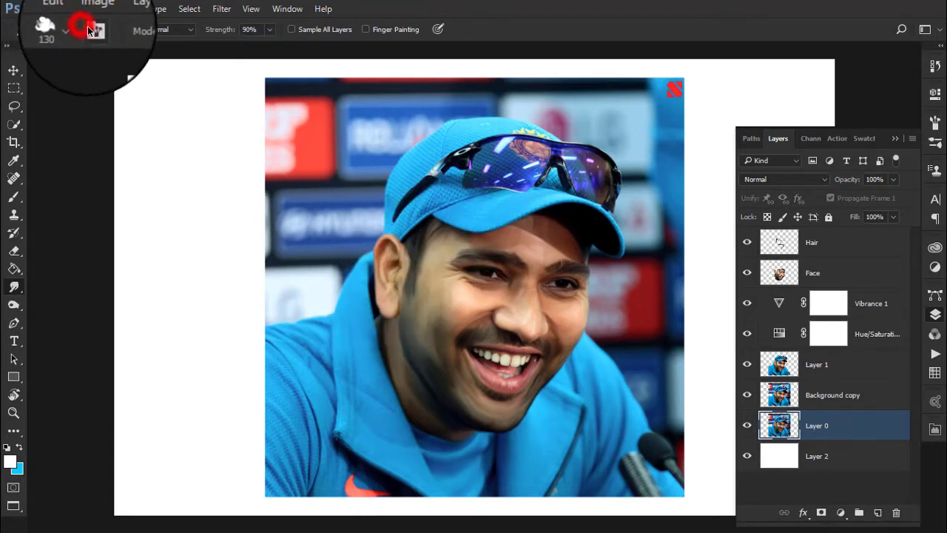
click(89, 30)
click(936, 316)
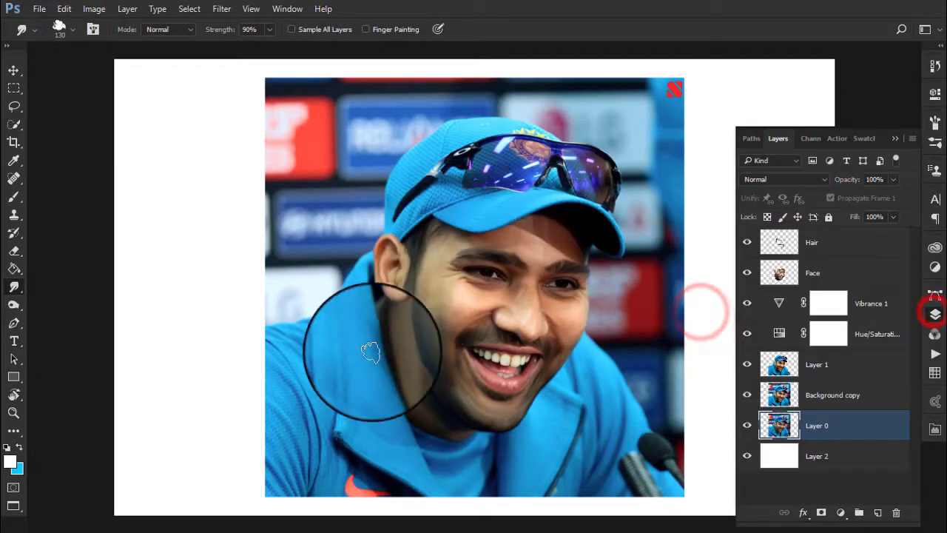
Hide Background copy and smear the lower-right and right photo edges into the margin.
drag(292, 296, 277, 296)
key(ctrl+z)
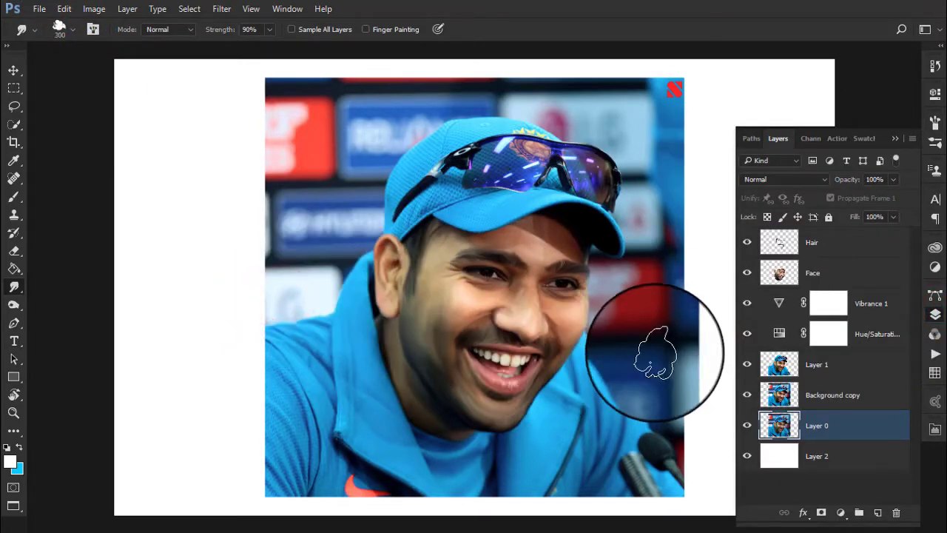
click(747, 394)
drag(655, 381, 688, 455)
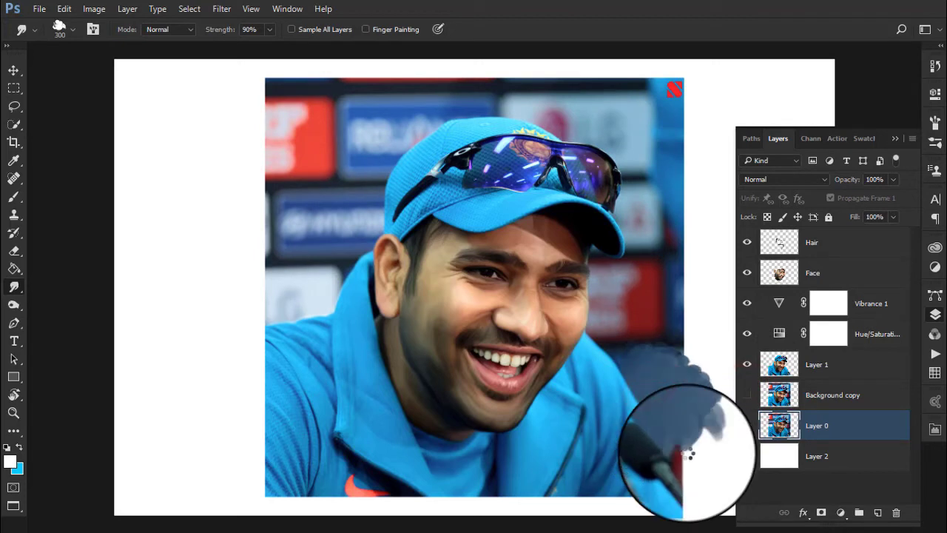
key(ctrl+z)
key(bracketleft)
key(bracketleft)
key(bracketleft)
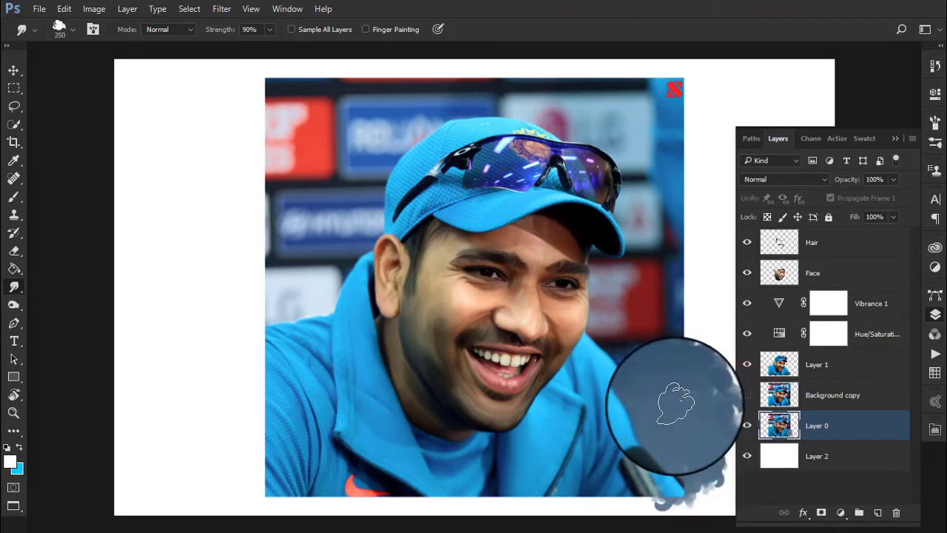
mouse_move(683, 444)
mouse_down()
mouse_move(659, 401)
mouse_move(664, 296)
mouse_move(654, 323)
mouse_move(602, 306)
mouse_up()
key(bracketright)
key(bracketright)
Extend blue-grey smears up the right edge, across the top, and over the sign.
drag(676, 244, 666, 70)
mouse_move(581, 126)
mouse_down()
mouse_move(599, 131)
mouse_move(585, 94)
mouse_move(412, 116)
mouse_up()
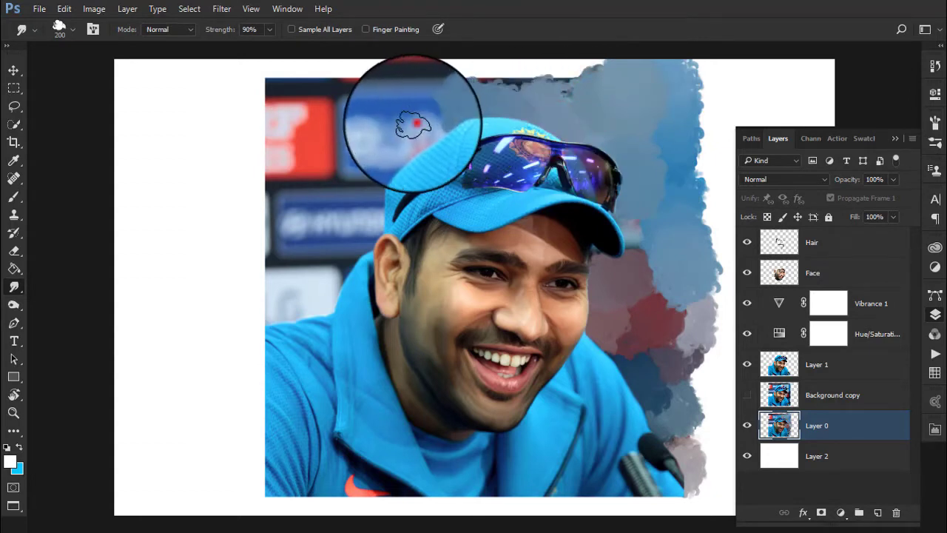
drag(539, 81, 567, 95)
drag(474, 83, 396, 147)
key(ctrl+z)
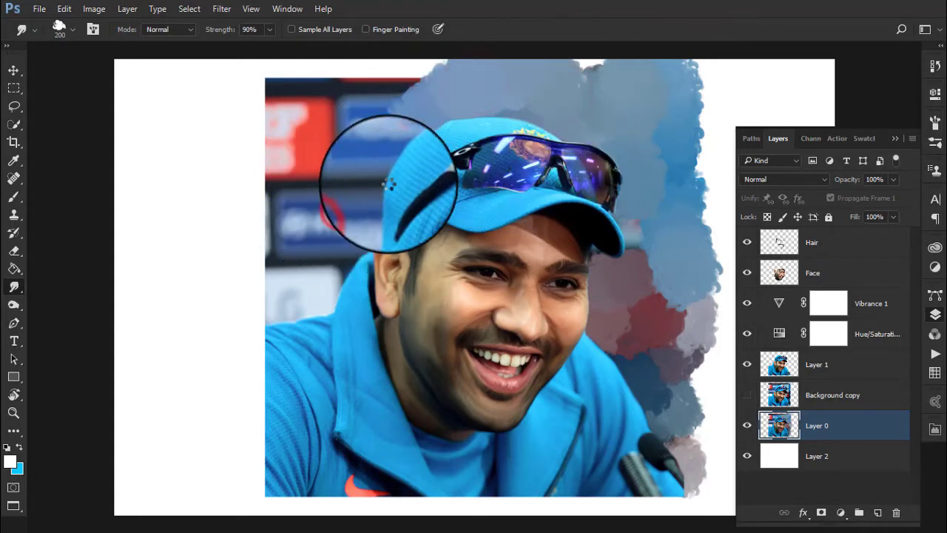
key(bracketright)
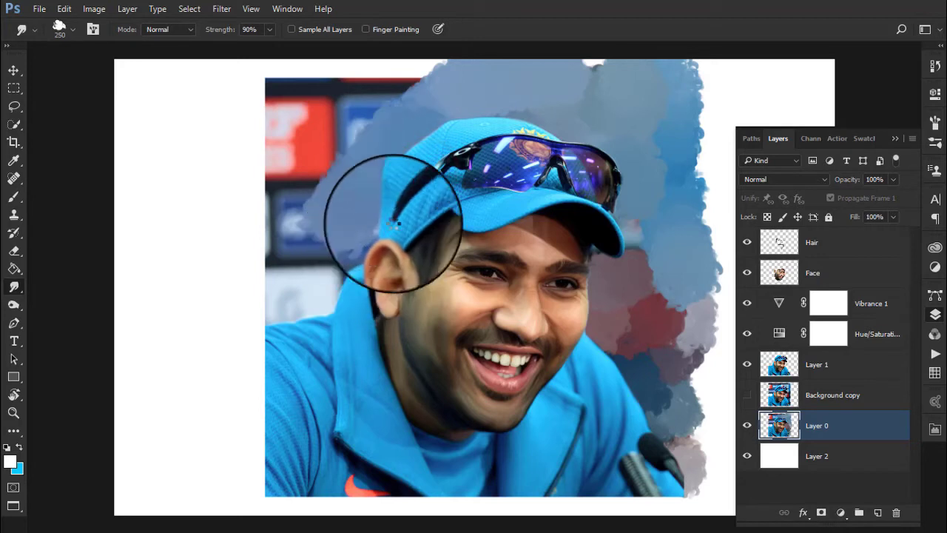
mouse_move(406, 205)
mouse_down()
mouse_move(310, 279)
mouse_move(338, 232)
mouse_up()
key(bracketleft)
Blend the red sign into the blue background left of the face.
mouse_move(279, 290)
mouse_down()
mouse_move(300, 236)
mouse_move(304, 176)
mouse_up()
drag(281, 126, 326, 207)
drag(328, 105, 423, 64)
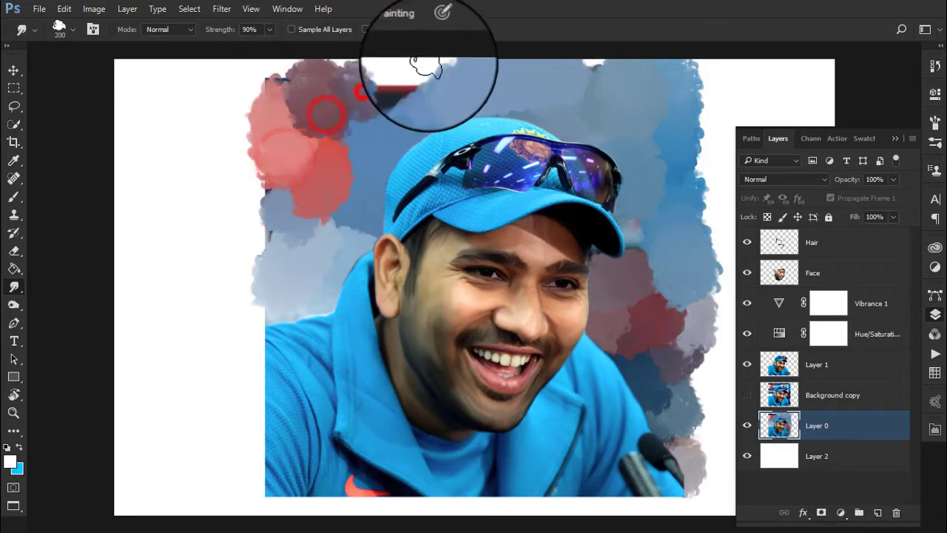
drag(365, 92, 280, 95)
key(bracketright)
drag(283, 309, 244, 319)
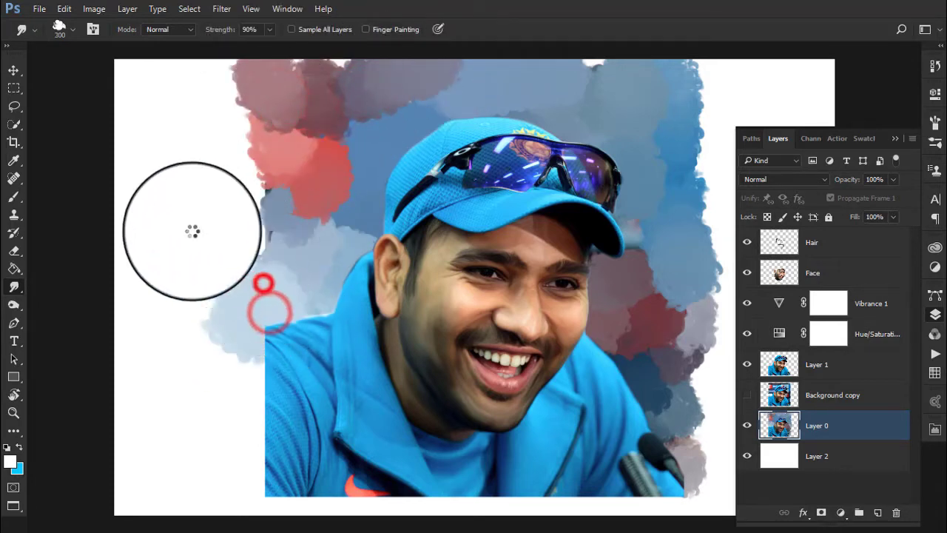
drag(192, 231, 225, 199)
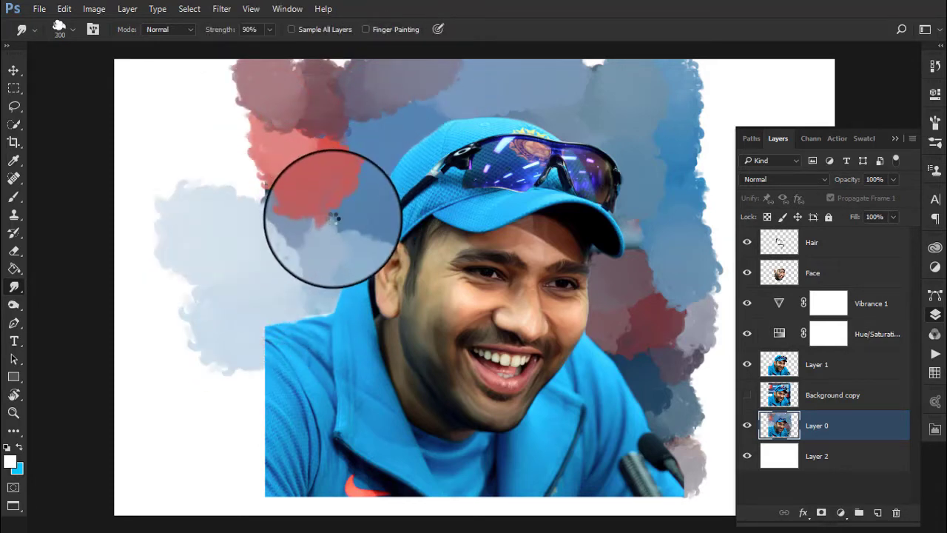
key(bracketleft)
Spread the red cloud's edge leftward and smudge the blue shoulder up into the background.
scroll(288, 392, up, 2)
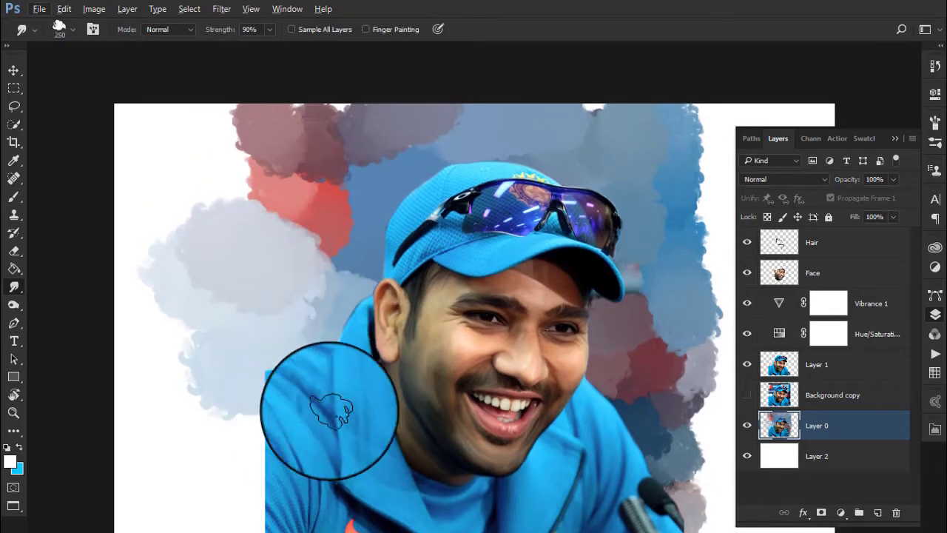
scroll(327, 401, up, 2)
key(bracketleft)
drag(380, 198, 320, 147)
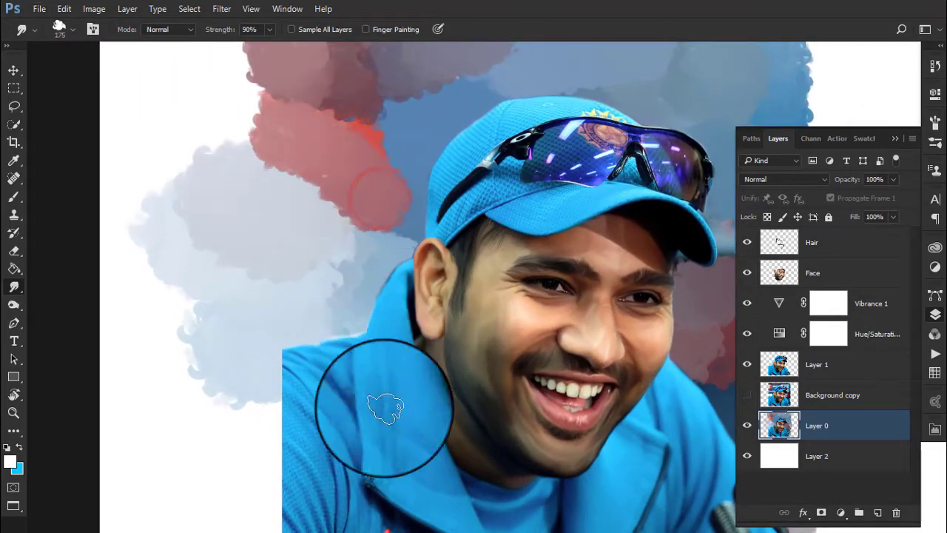
drag(383, 413, 387, 254)
drag(383, 364, 396, 255)
drag(442, 389, 425, 210)
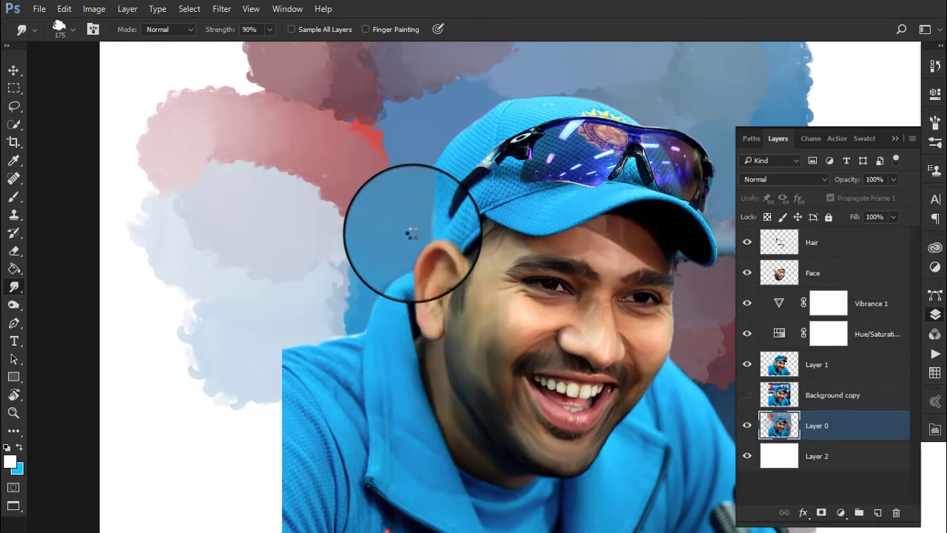
Smear blue along the jersey's bottom edge and grey-blue right of the microphone.
key(bracketright)
scroll(412, 233, down, 5)
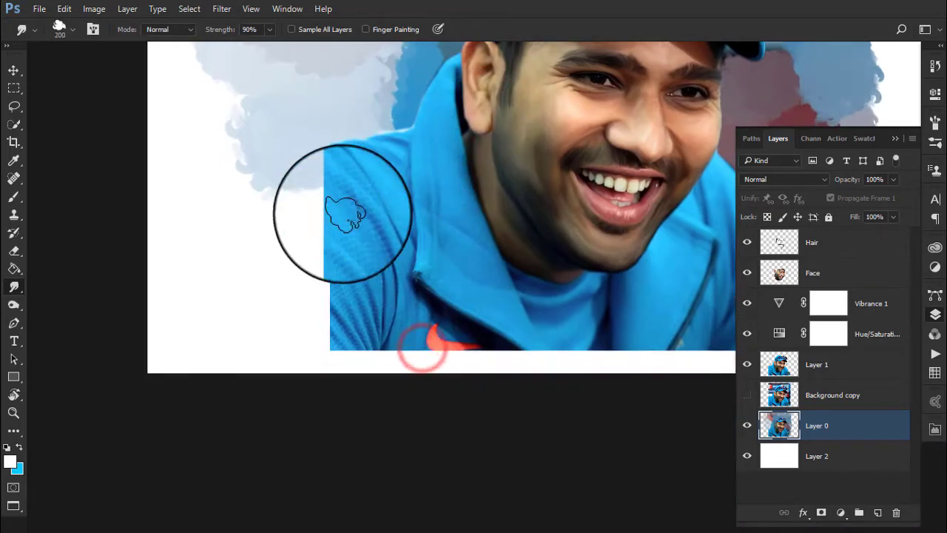
mouse_move(355, 345)
mouse_down()
mouse_move(322, 340)
mouse_move(360, 349)
mouse_move(391, 338)
mouse_move(416, 349)
mouse_move(402, 356)
mouse_up()
mouse_move(531, 361)
mouse_down()
mouse_move(659, 348)
mouse_move(587, 348)
mouse_up()
mouse_move(627, 304)
mouse_down()
mouse_move(624, 311)
mouse_move(415, 289)
mouse_up()
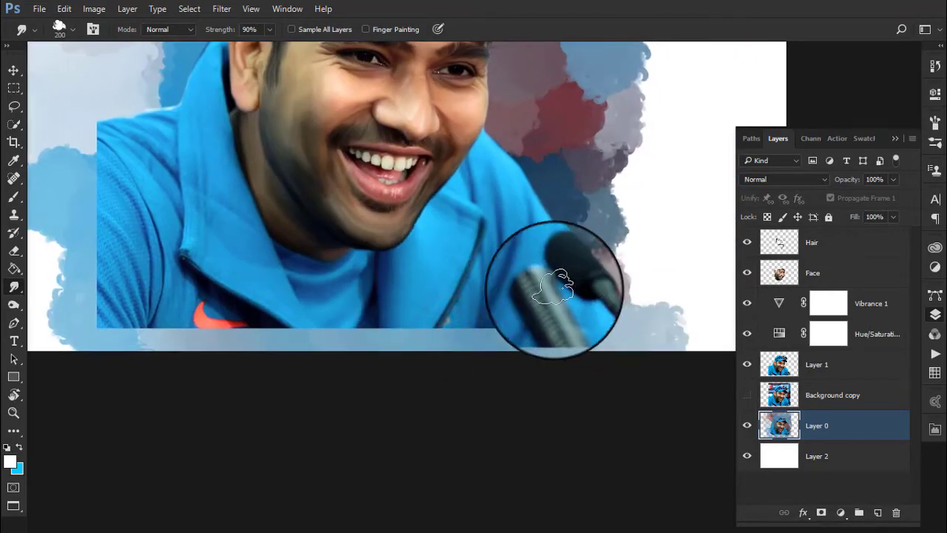
drag(560, 271, 671, 258)
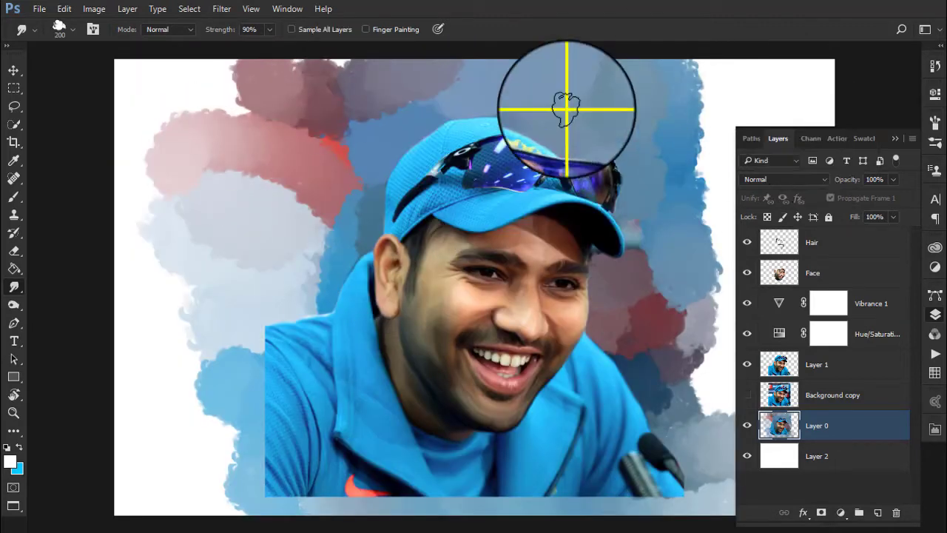
Switch to the 63 px spatter brush with brush spacing turned off.
right_click(566, 96)
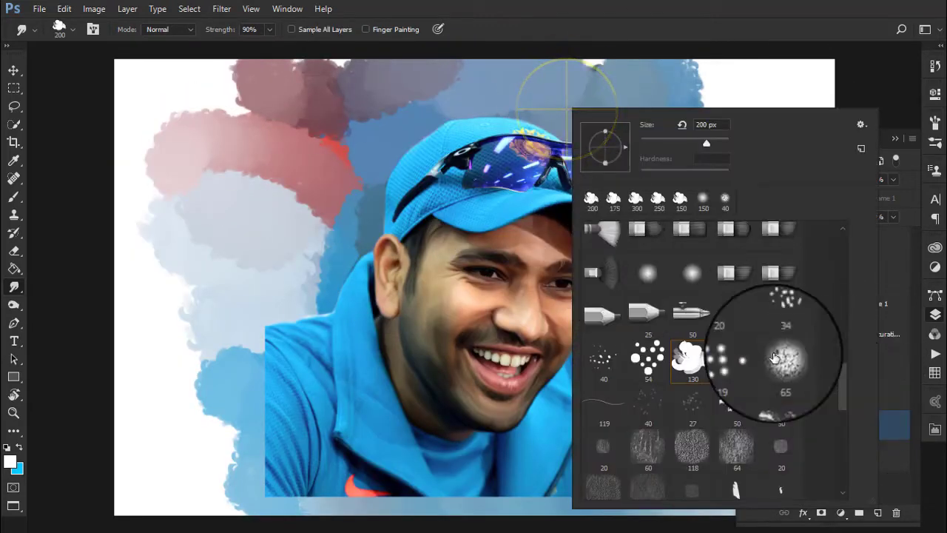
scroll(774, 358, up, 5)
click(780, 281)
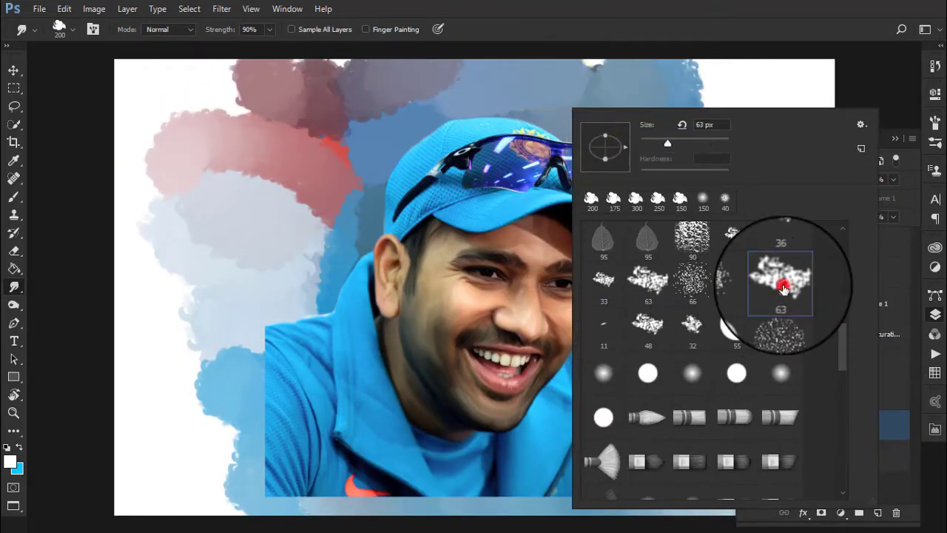
click(90, 29)
click(713, 160)
click(775, 338)
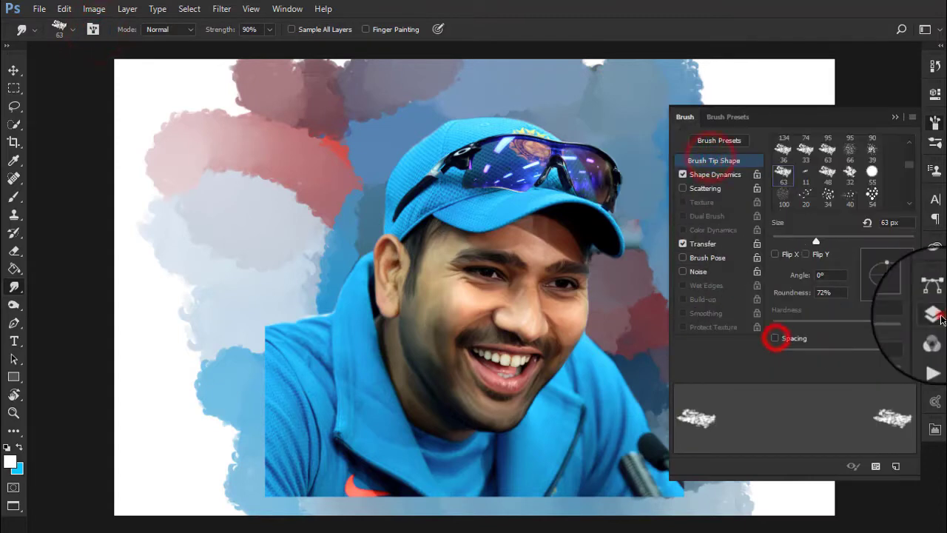
click(933, 313)
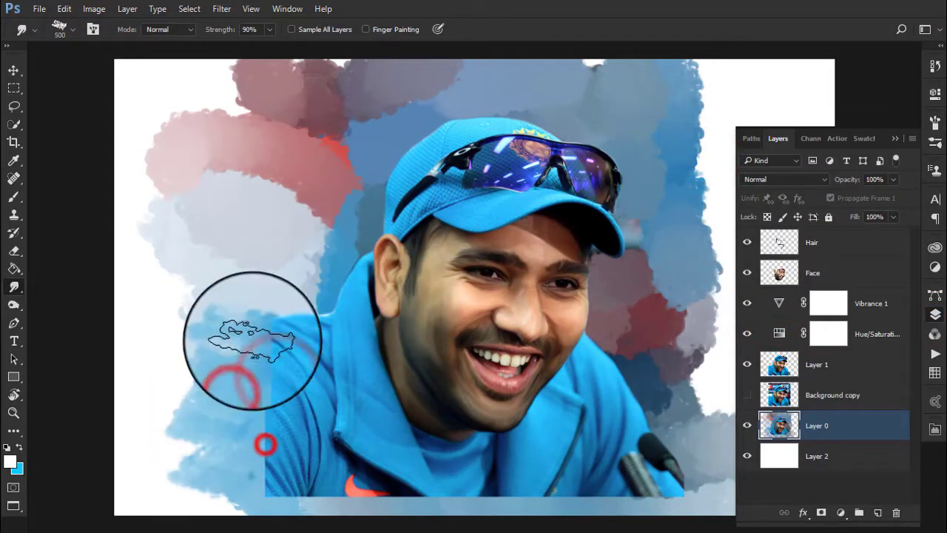
Dab spatter smudges across the left background.
click(423, 296)
click(275, 274)
click(336, 273)
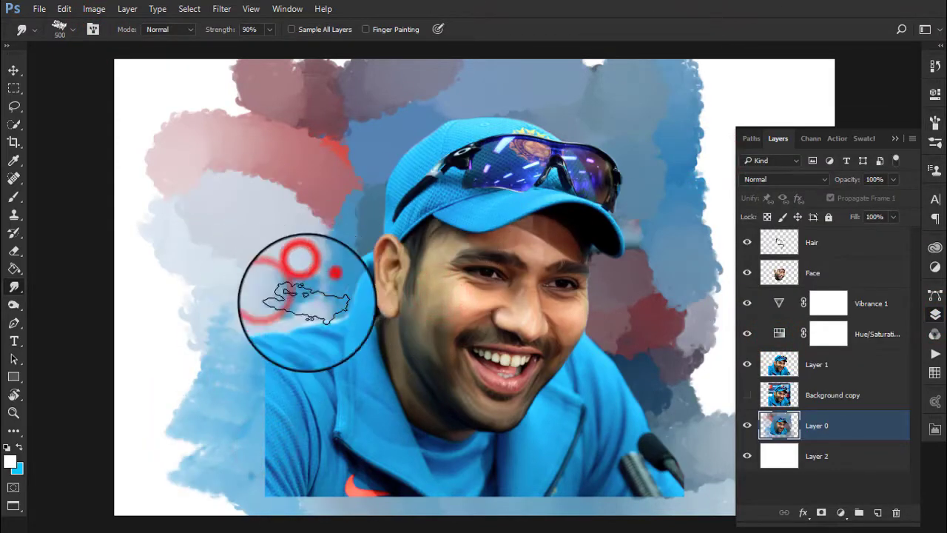
click(236, 148)
click(250, 219)
click(303, 258)
click(273, 340)
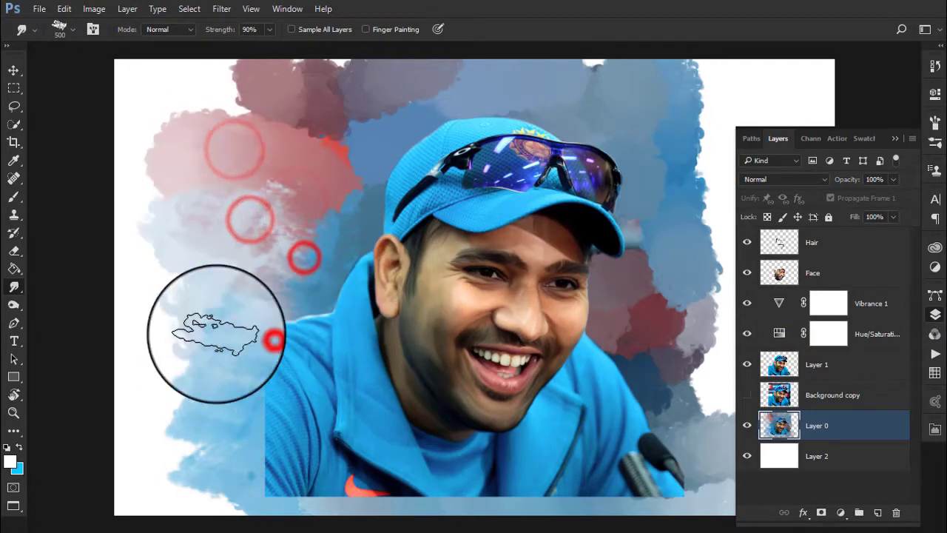
click(214, 285)
click(188, 316)
click(195, 432)
click(101, 444)
click(146, 209)
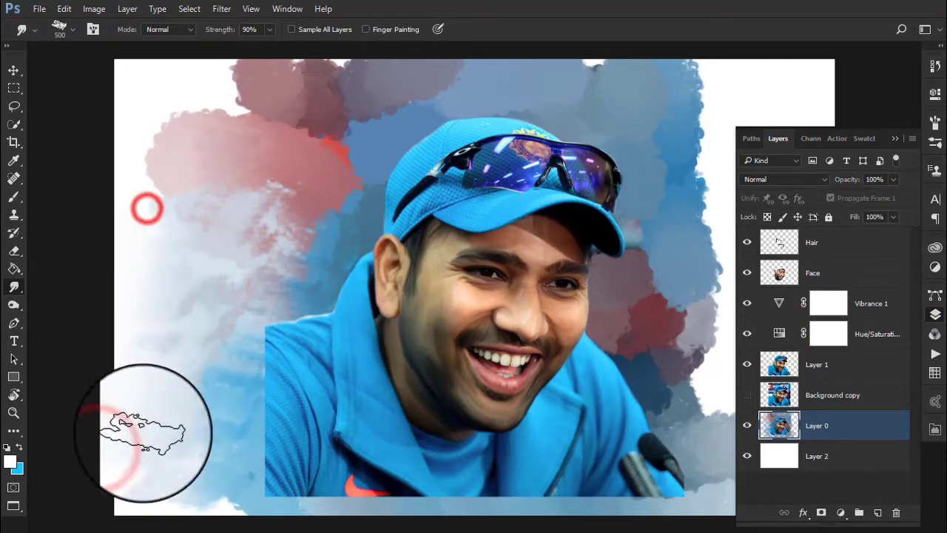
Enlarge the smudge brush and smear the left side of the background.
click(296, 153)
click(338, 220)
right_click(299, 153)
click(363, 169)
click(230, 224)
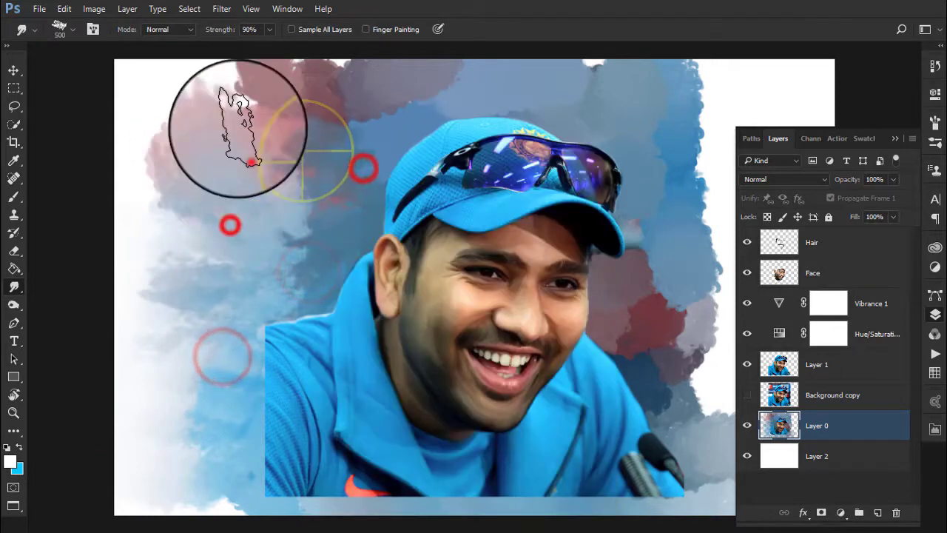
mouse_move(238, 128)
mouse_down()
mouse_move(127, 85)
mouse_move(137, 321)
mouse_move(546, 343)
mouse_move(508, 96)
mouse_move(391, 148)
mouse_move(665, 338)
mouse_move(486, 286)
mouse_move(490, 419)
mouse_move(582, 296)
mouse_move(575, 392)
mouse_move(473, 296)
mouse_move(534, 180)
mouse_move(624, 211)
mouse_up()
Streak blue into the white top-right corner and smear around the face and cap.
right_click(133, 447)
scroll(624, 212, up, 2)
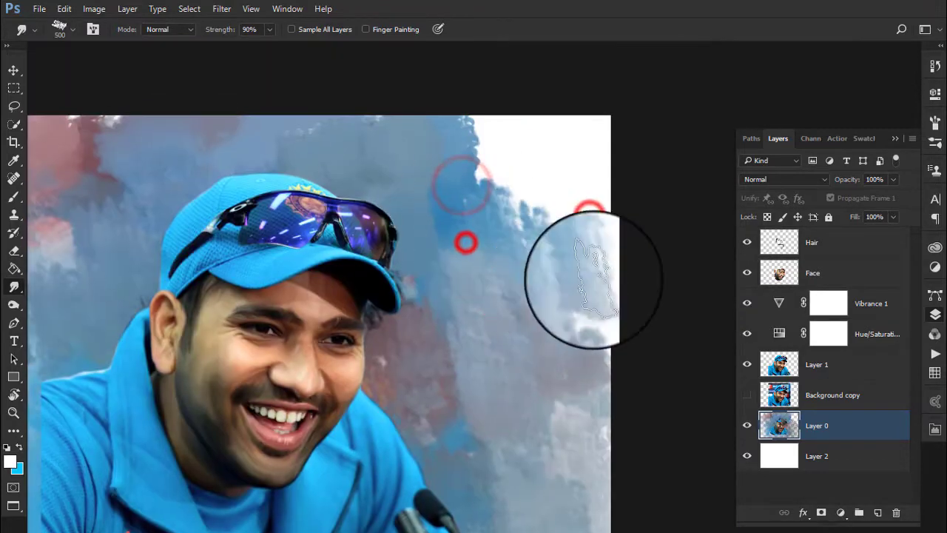
mouse_move(593, 280)
mouse_down()
mouse_move(493, 165)
mouse_move(486, 218)
mouse_move(422, 406)
mouse_move(551, 157)
mouse_move(602, 306)
mouse_move(518, 318)
mouse_move(703, 170)
mouse_up()
mouse_move(602, 200)
mouse_down()
mouse_move(375, 410)
mouse_move(211, 402)
mouse_move(180, 380)
mouse_move(138, 265)
mouse_move(179, 137)
mouse_up()
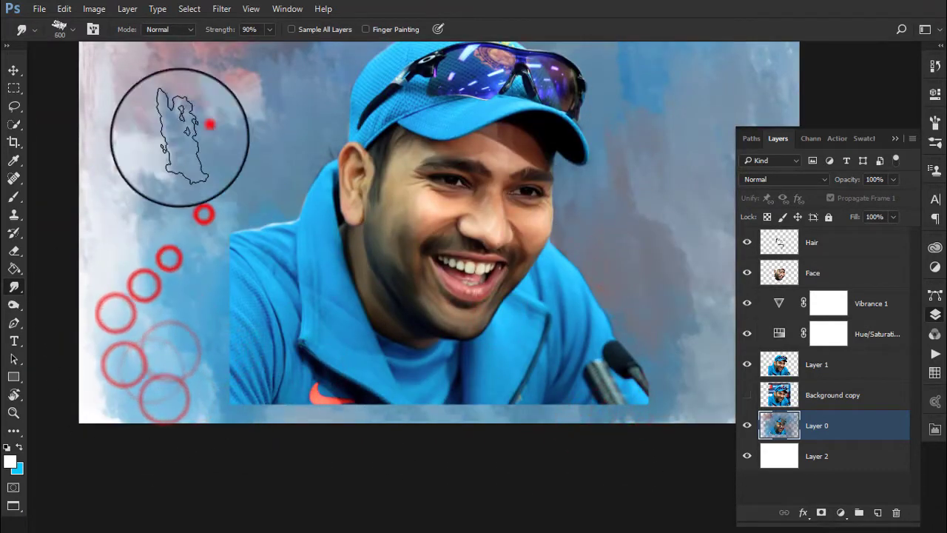
scroll(180, 137, up, 3)
mouse_move(180, 317)
mouse_down()
mouse_move(116, 338)
mouse_move(207, 208)
mouse_move(333, 137)
mouse_move(645, 96)
mouse_move(588, 239)
mouse_move(188, 214)
mouse_move(80, 181)
mouse_move(85, 285)
mouse_move(180, 222)
mouse_up()
drag(588, 234, 545, 303)
mouse_move(532, 342)
mouse_down()
mouse_move(461, 139)
mouse_move(539, 269)
mouse_up()
Shrink the brush to 400 px on Layer 1 and smear the jacket's lower edges outward.
key(bracketleft)
click(818, 364)
mouse_move(269, 455)
mouse_down()
mouse_move(274, 355)
mouse_move(244, 355)
mouse_up()
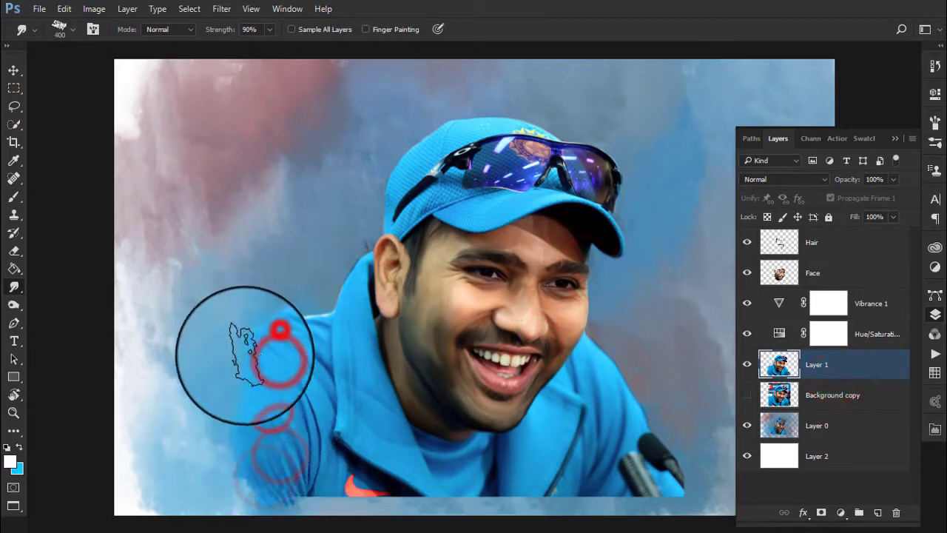
mouse_move(304, 500)
mouse_down()
mouse_move(255, 379)
mouse_move(363, 385)
mouse_move(306, 370)
mouse_move(363, 385)
mouse_move(464, 379)
mouse_move(539, 408)
mouse_move(581, 328)
mouse_move(566, 247)
mouse_move(564, 354)
mouse_up()
drag(304, 388, 325, 397)
mouse_move(407, 392)
mouse_down()
mouse_move(439, 380)
mouse_move(503, 380)
mouse_up()
drag(620, 306, 656, 370)
Return to Layer 1, smear the jacket edge further, and zoom out to the whole image.
click(821, 425)
click(822, 399)
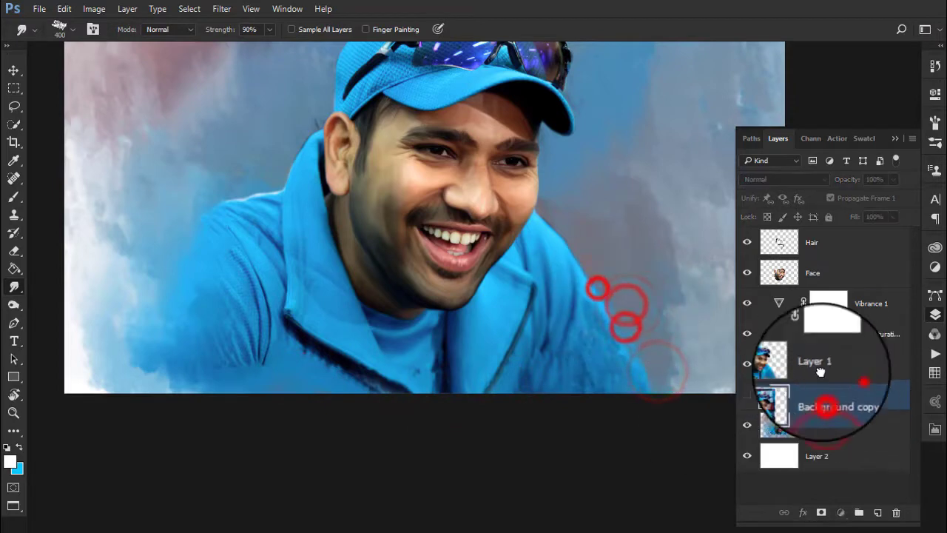
click(849, 376)
drag(577, 271, 599, 300)
key(ctrl+minus)
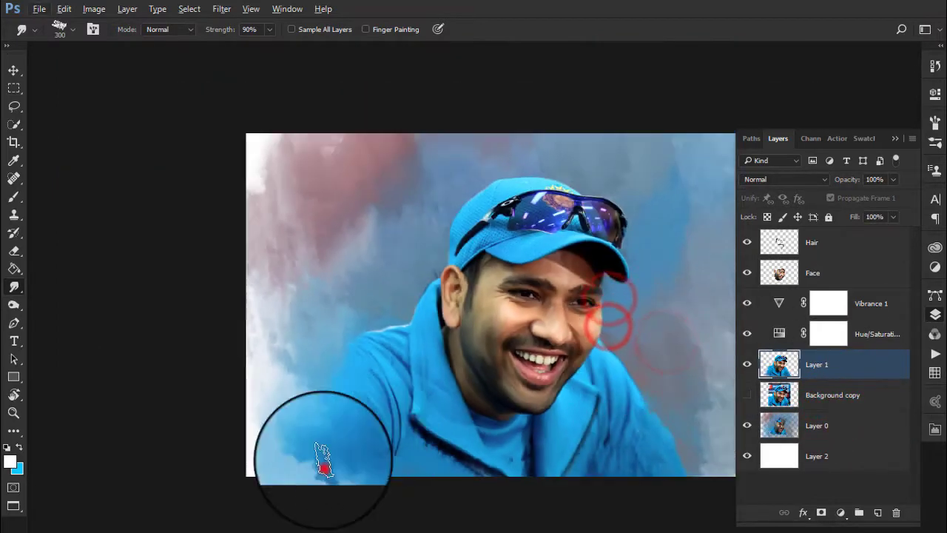
scroll(307, 486, up, 2)
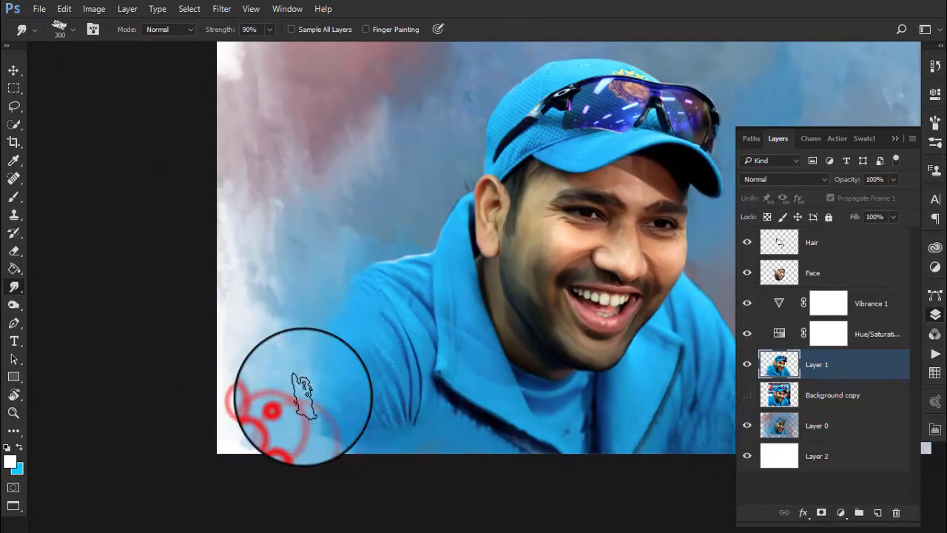
scroll(296, 402, down, 2)
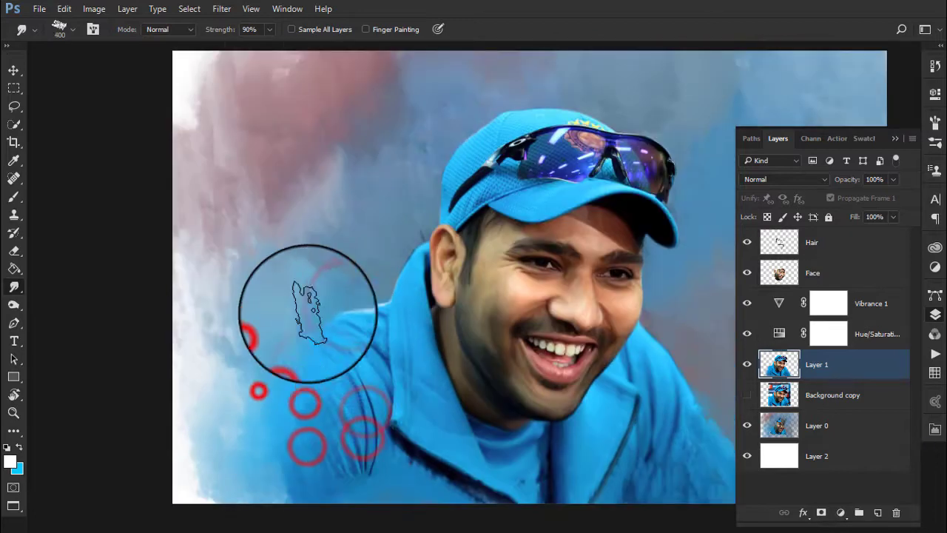
scroll(345, 148, up, 2)
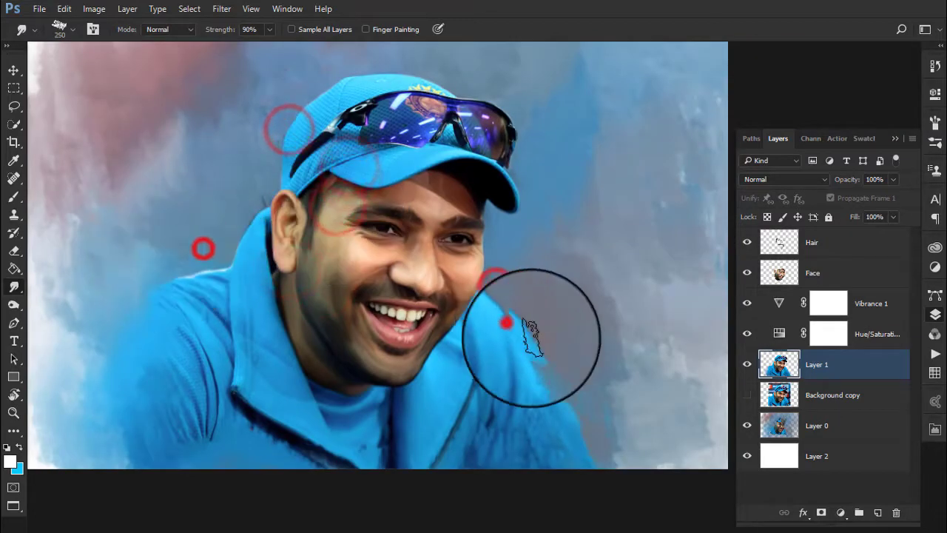
Rotate the view and blend the shoulder edge into the background right of the face.
drag(630, 313, 561, 363)
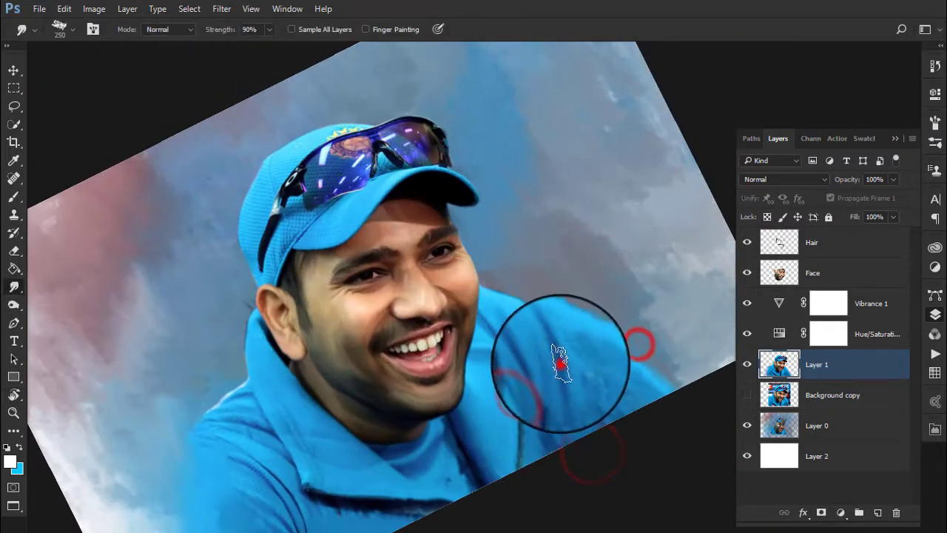
mouse_move(551, 403)
mouse_down()
mouse_move(594, 366)
mouse_move(661, 372)
mouse_move(569, 310)
mouse_up()
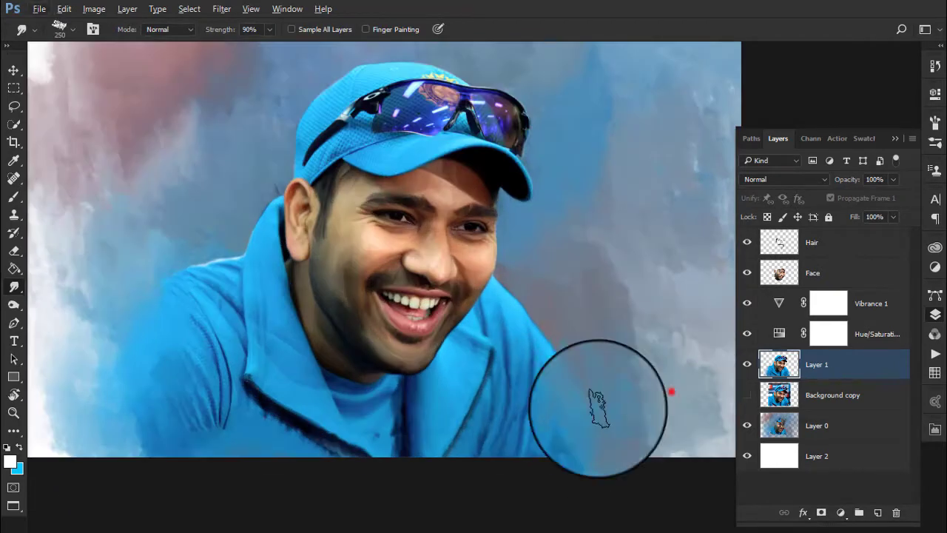
click(839, 439)
click(818, 370)
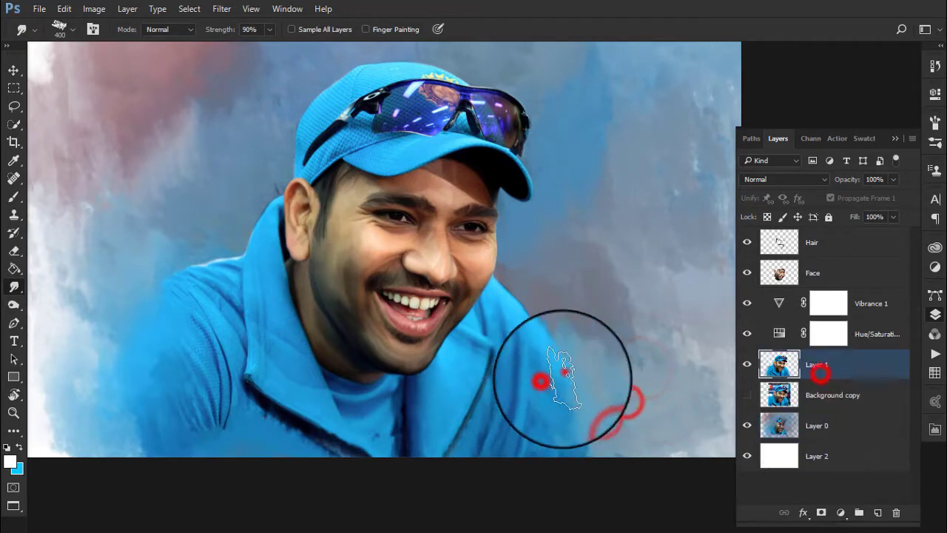
mouse_move(547, 435)
mouse_down()
mouse_move(598, 386)
mouse_move(539, 422)
mouse_move(617, 387)
mouse_move(547, 333)
mouse_move(603, 391)
mouse_up()
drag(571, 264, 623, 390)
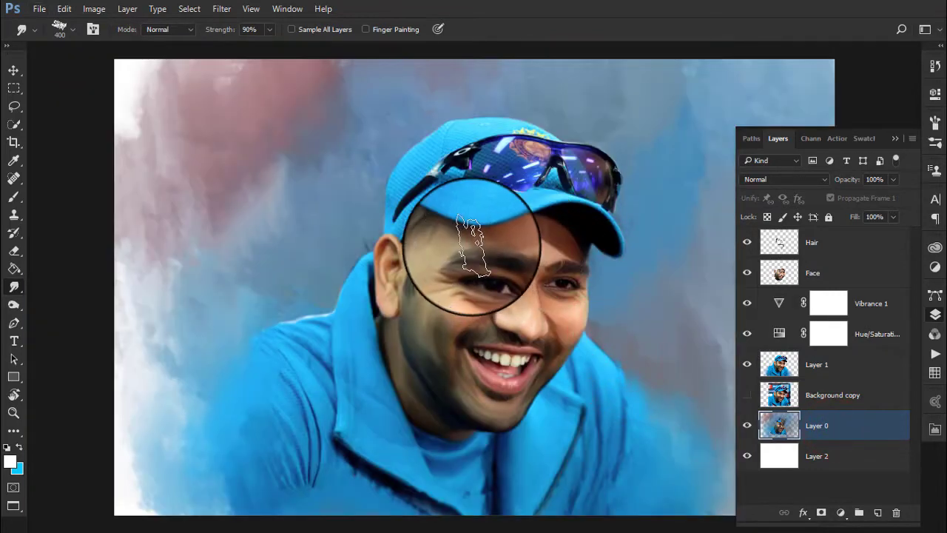
scroll(471, 246, down, 2)
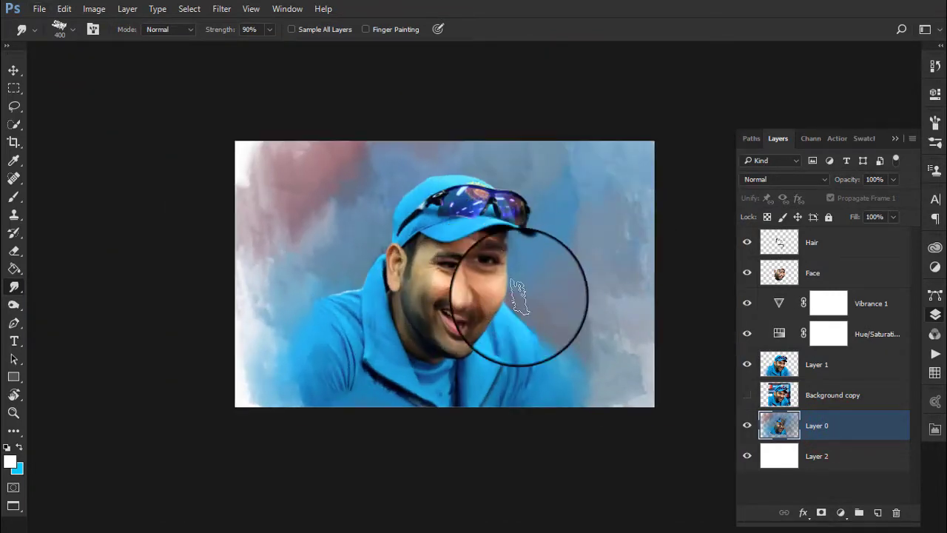
Crop a thin strip off the image's right edge and commit the crop.
key(v)
key(c)
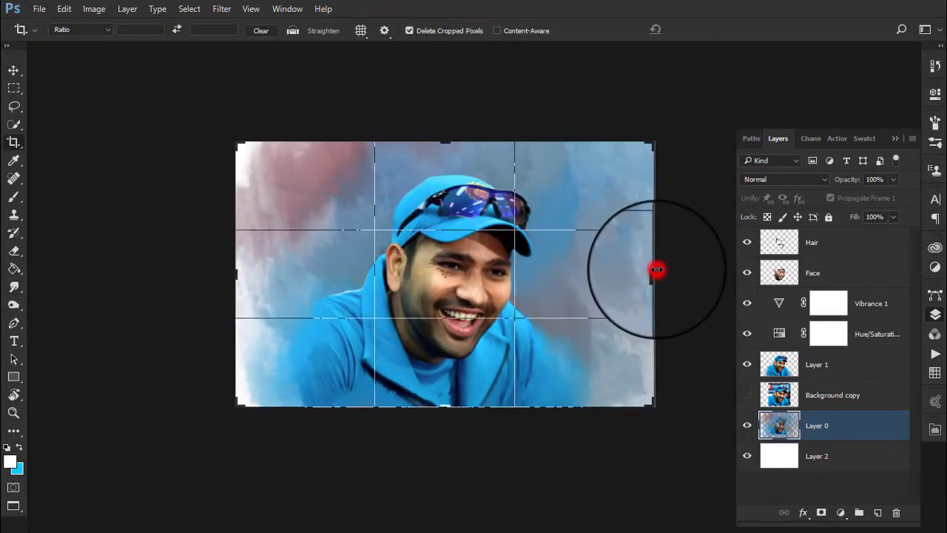
drag(657, 269, 649, 269)
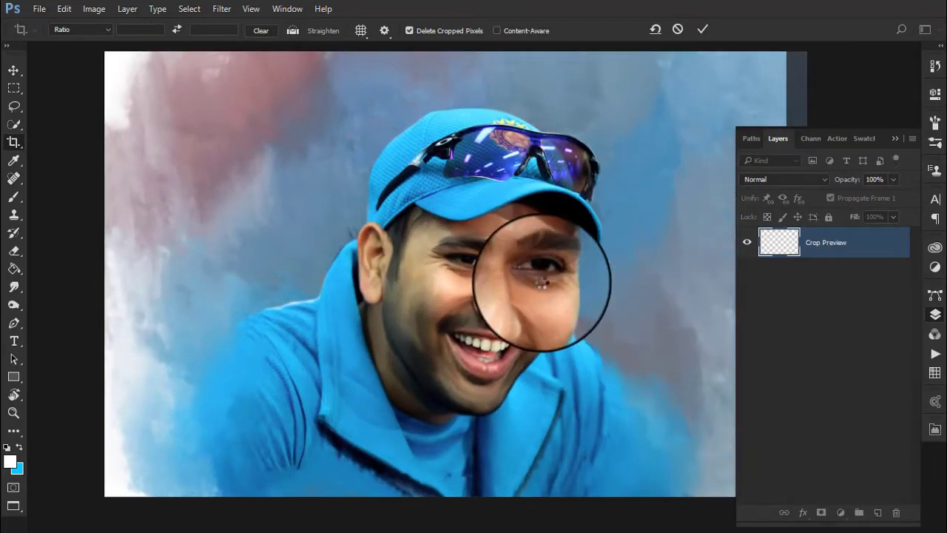
key(Return)
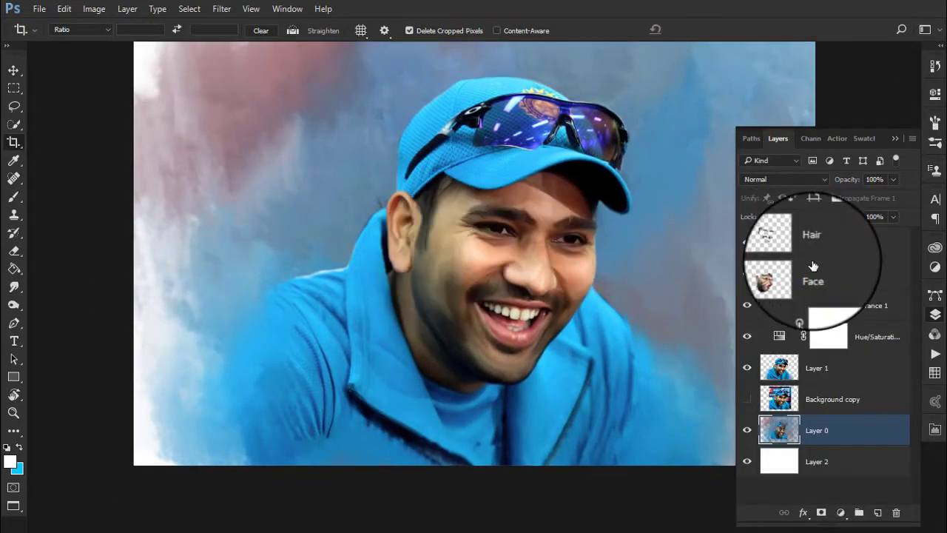
click(829, 243)
scroll(473, 170, up, 2)
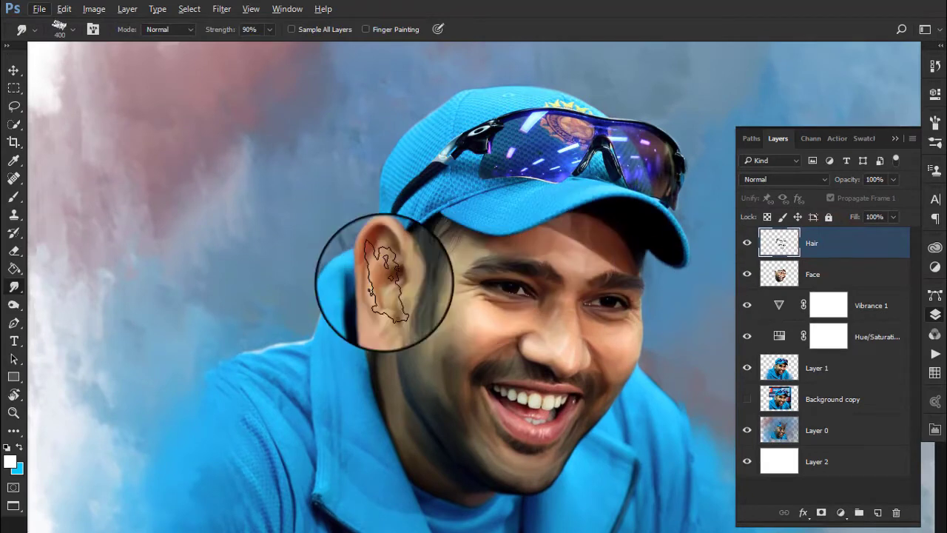
Shrink the brush to 125 px, select Layer 0, and load the 40 px scatter brush.
drag(370, 275, 361, 264)
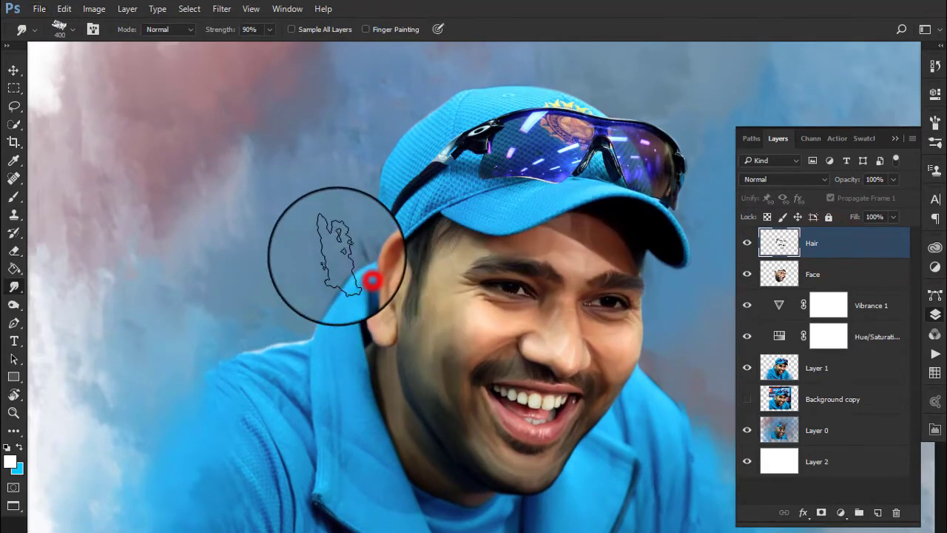
click(828, 395)
click(816, 368)
key(bracketleft)
key(bracketleft)
key(bracketleft)
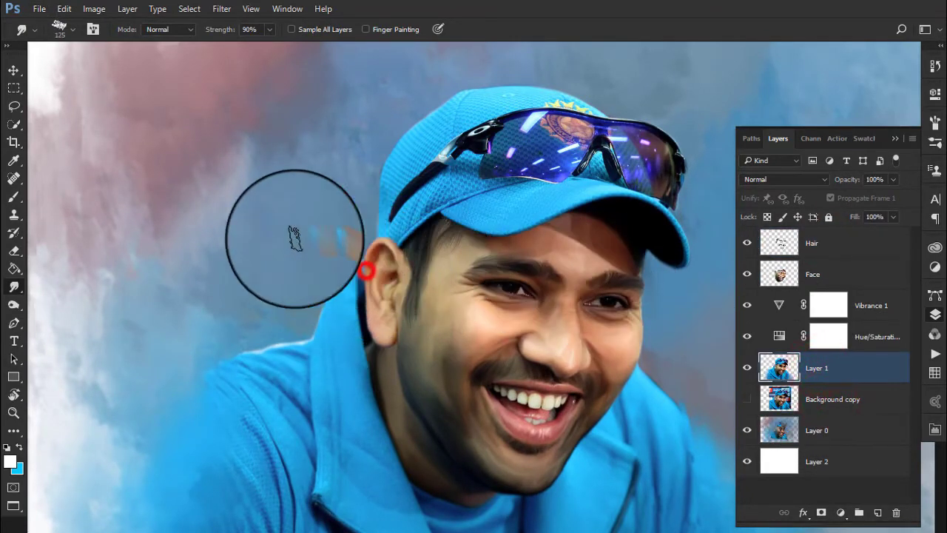
click(843, 409)
click(836, 437)
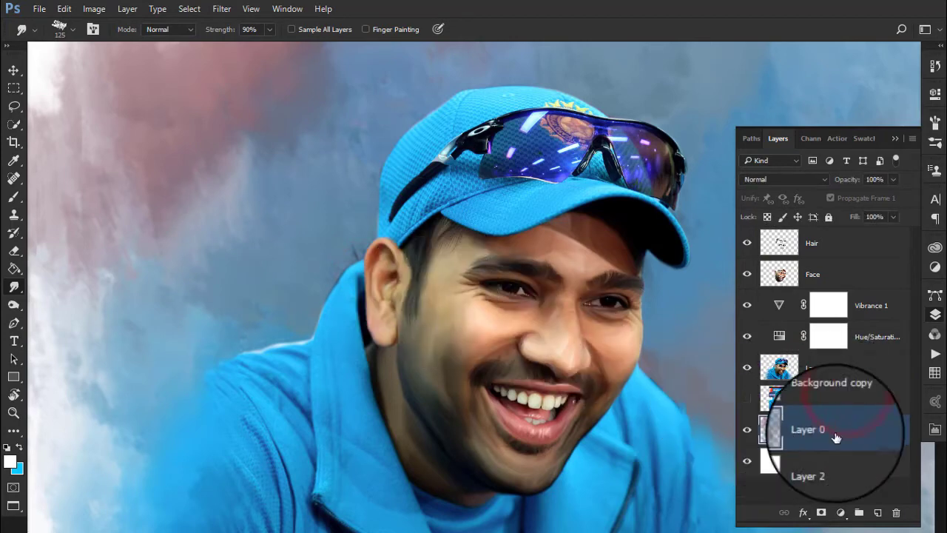
right_click(425, 224)
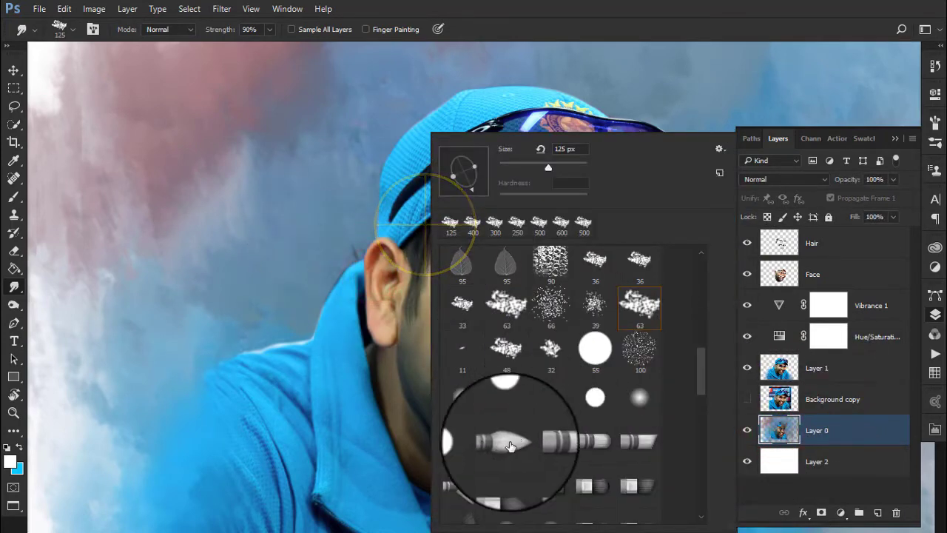
scroll(510, 445, down, 3)
double_click(464, 484)
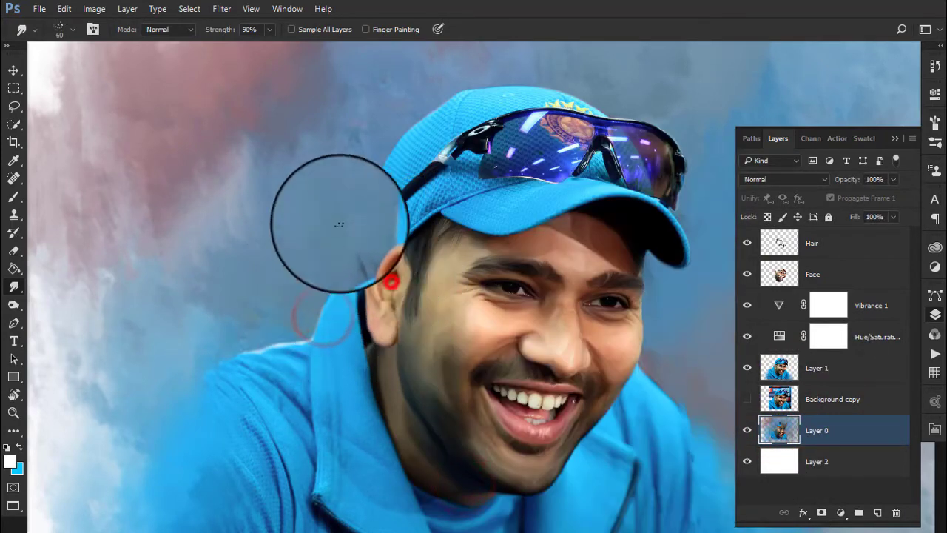
Smudge the ear rim and nearby hair into wispy strands, then fit the portrait in view.
scroll(378, 251, up, 3)
scroll(396, 330, up, 2)
click(394, 331)
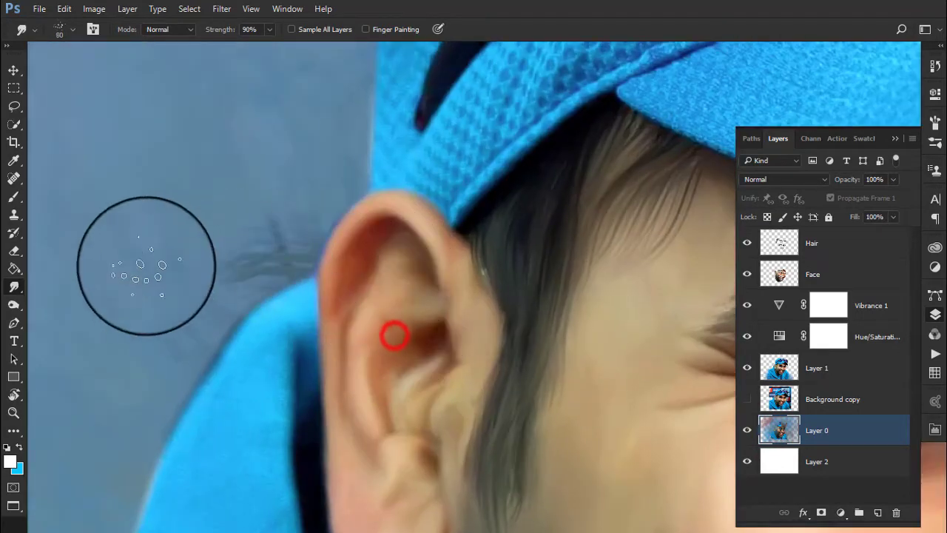
click(478, 237)
click(372, 334)
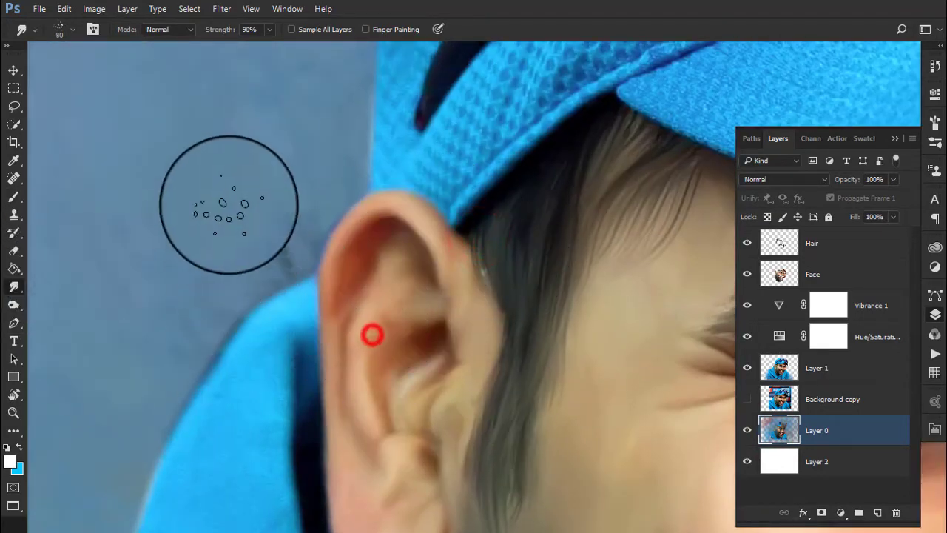
click(477, 374)
click(515, 359)
drag(530, 341, 578, 307)
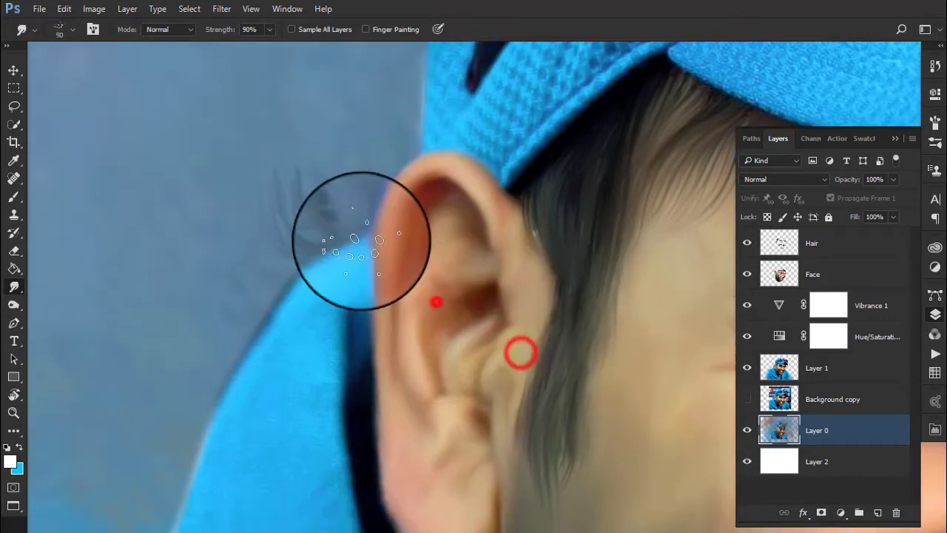
mouse_move(471, 259)
mouse_down()
mouse_move(398, 250)
mouse_move(410, 242)
mouse_up()
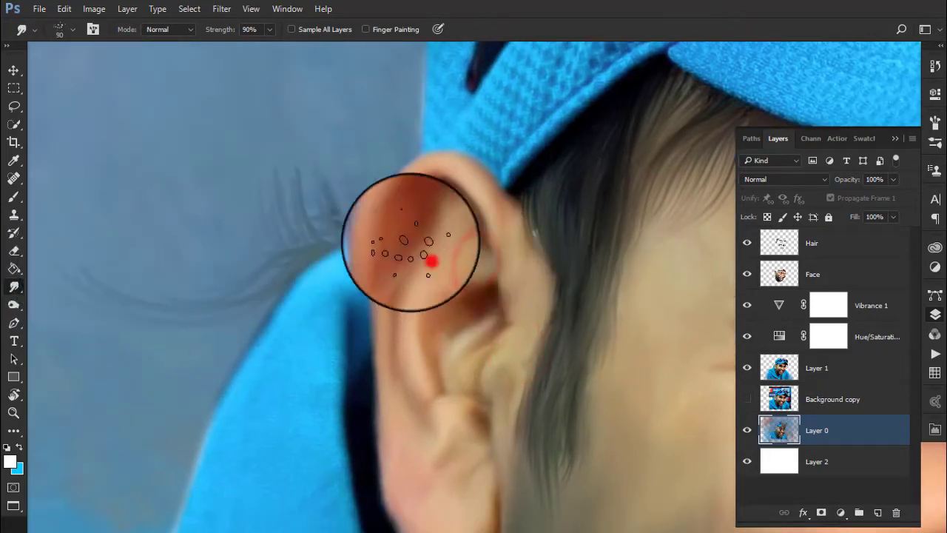
drag(480, 192, 489, 255)
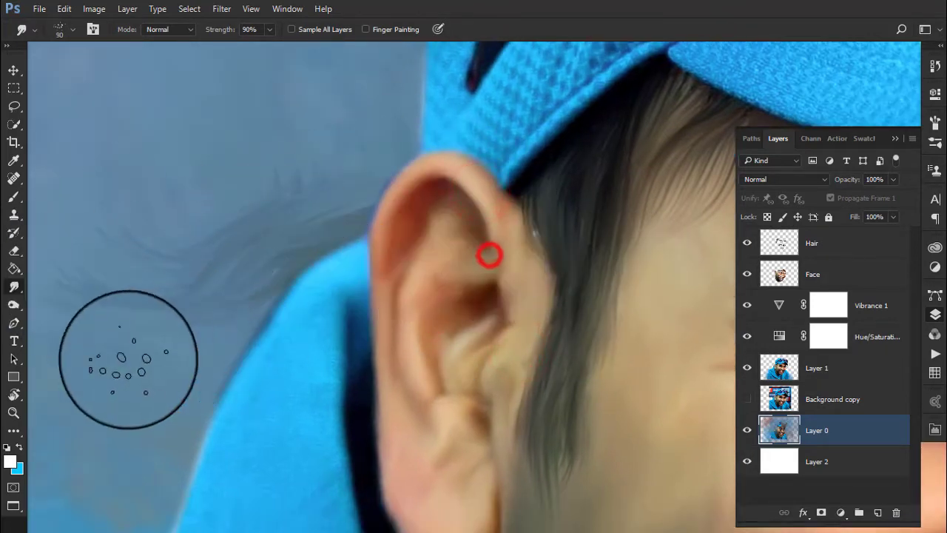
key(ctrl+0)
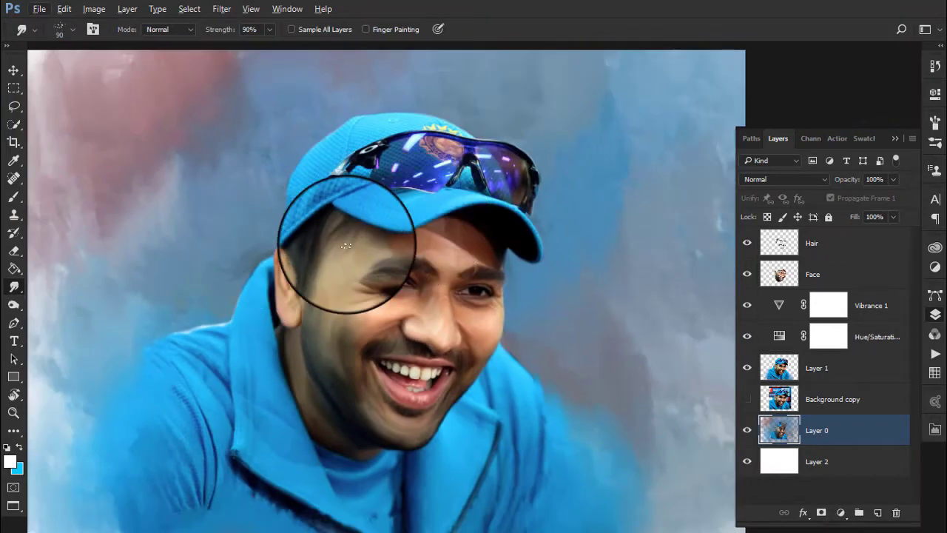
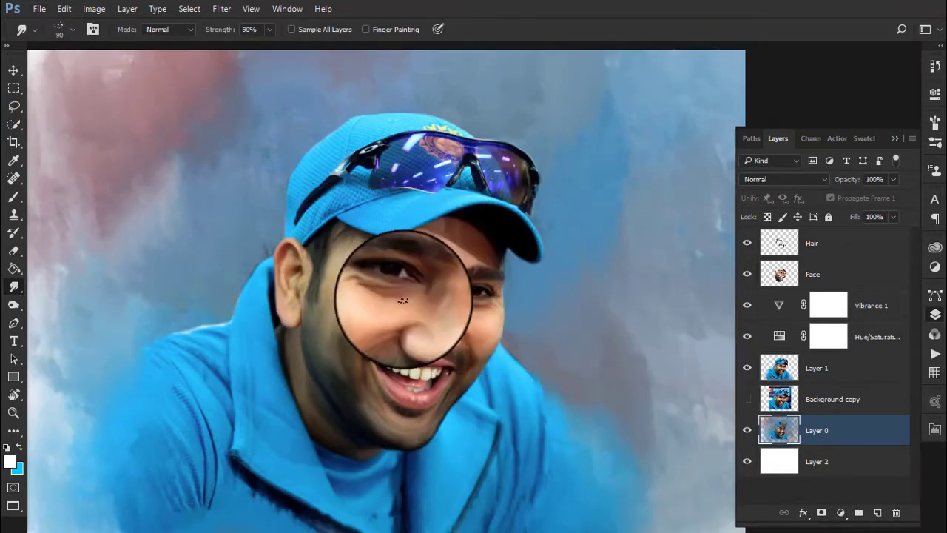
Choose a bristly textured brush tip for the Smudge tool and adjust it in the Brush settings.
right_click(259, 196)
scroll(479, 450, up, 5)
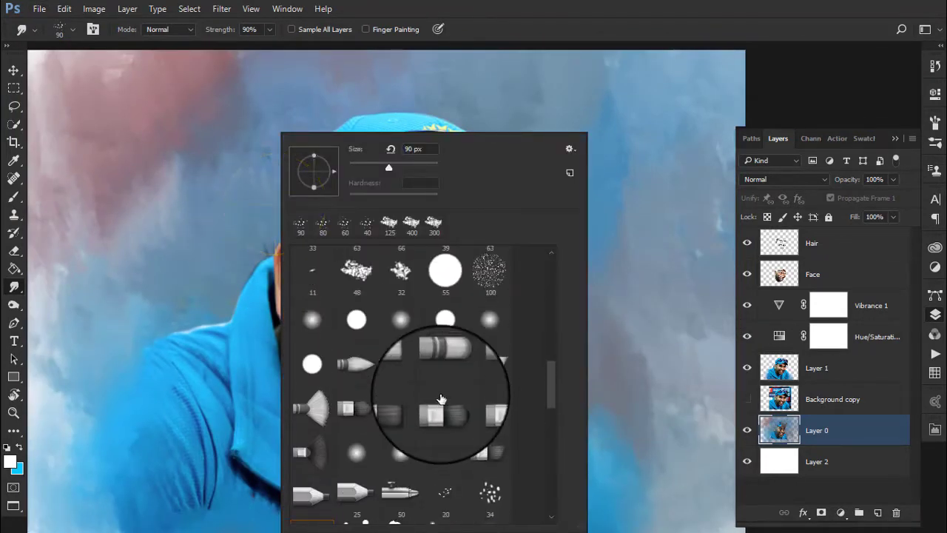
click(473, 350)
click(59, 30)
click(92, 29)
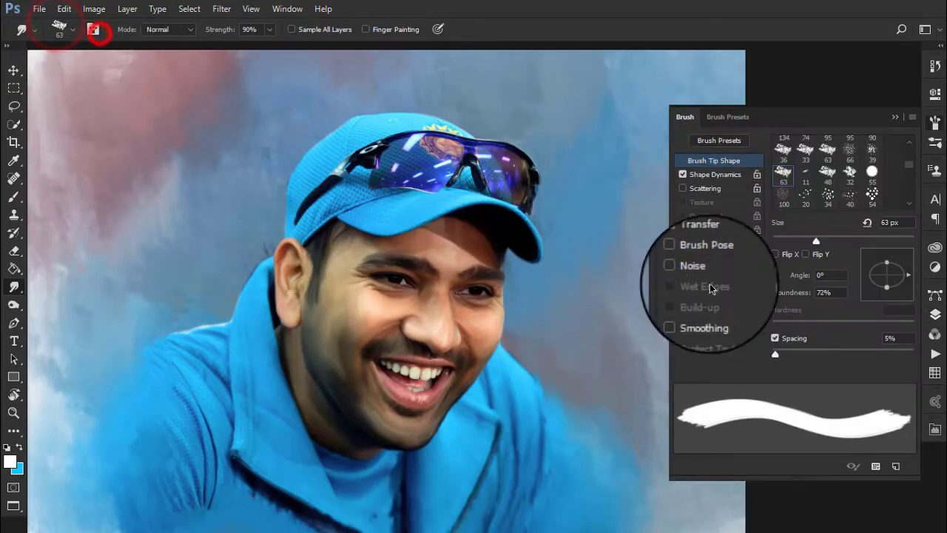
click(780, 337)
click(936, 315)
Zoom in on the head and smudge the background paint beside the ear.
mouse_move(213, 213)
mouse_down()
mouse_move(284, 354)
mouse_move(236, 296)
mouse_up()
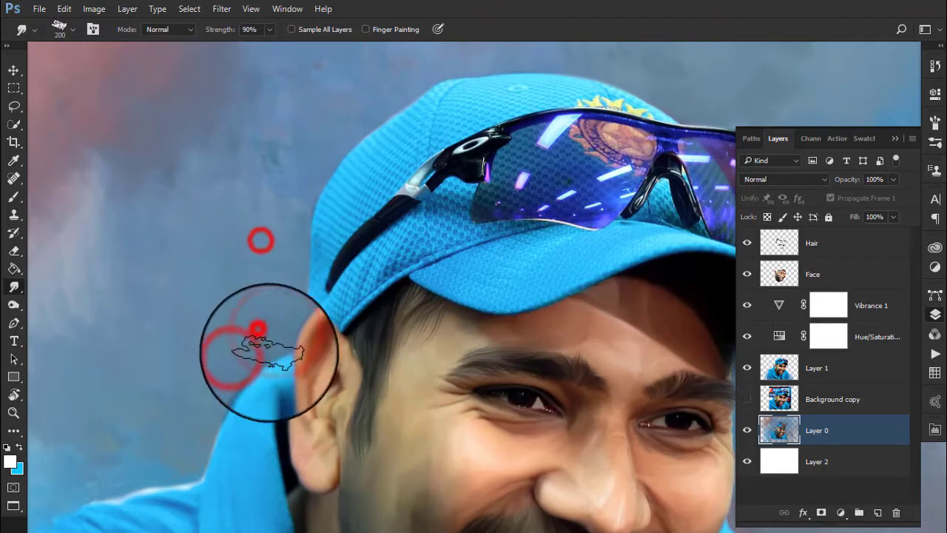
drag(253, 328, 179, 334)
mouse_move(303, 337)
mouse_down()
mouse_move(251, 331)
mouse_move(213, 423)
mouse_up()
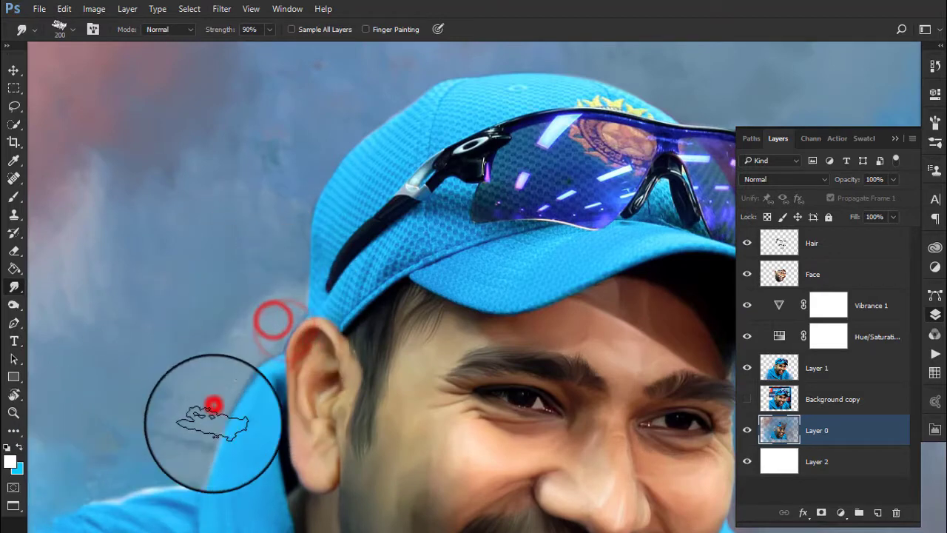
drag(232, 334, 201, 455)
drag(307, 279, 303, 323)
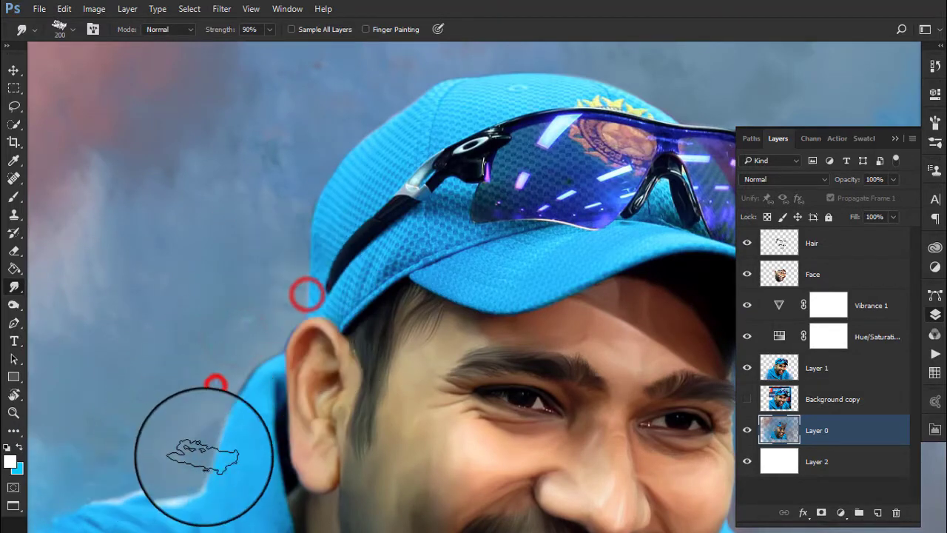
Smudge the upper-right background and the lower-right background near the shoulder.
scroll(271, 327, down, 2)
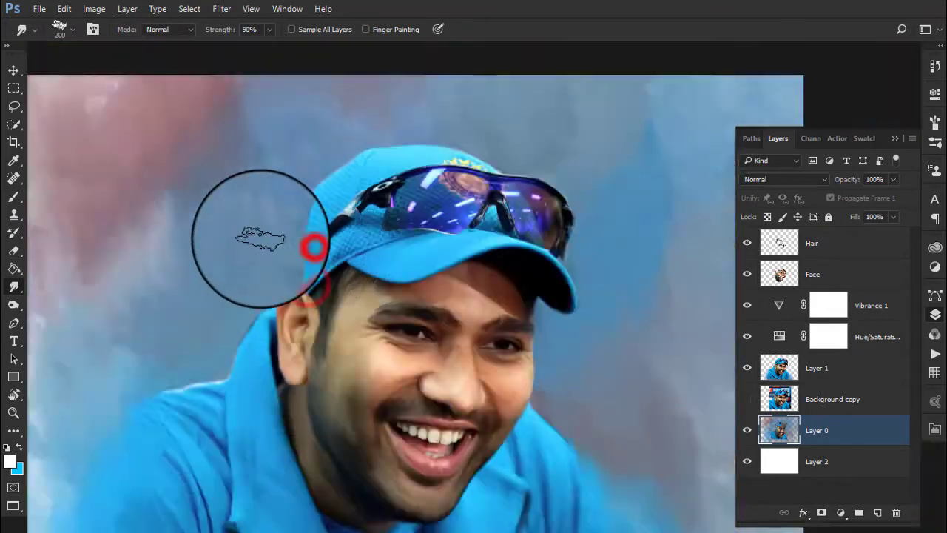
scroll(222, 251, down, 1)
drag(485, 268, 503, 272)
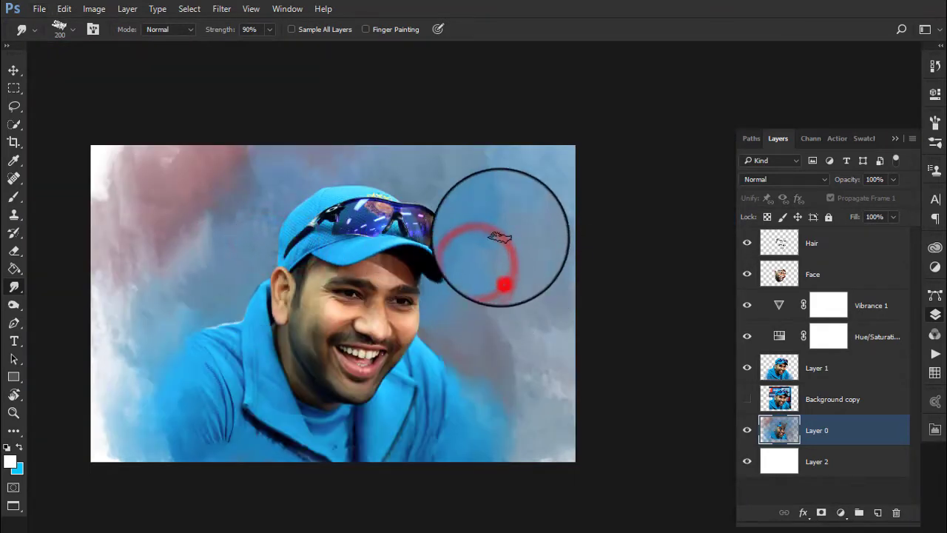
mouse_move(520, 227)
mouse_down()
mouse_move(525, 219)
mouse_move(502, 176)
mouse_up()
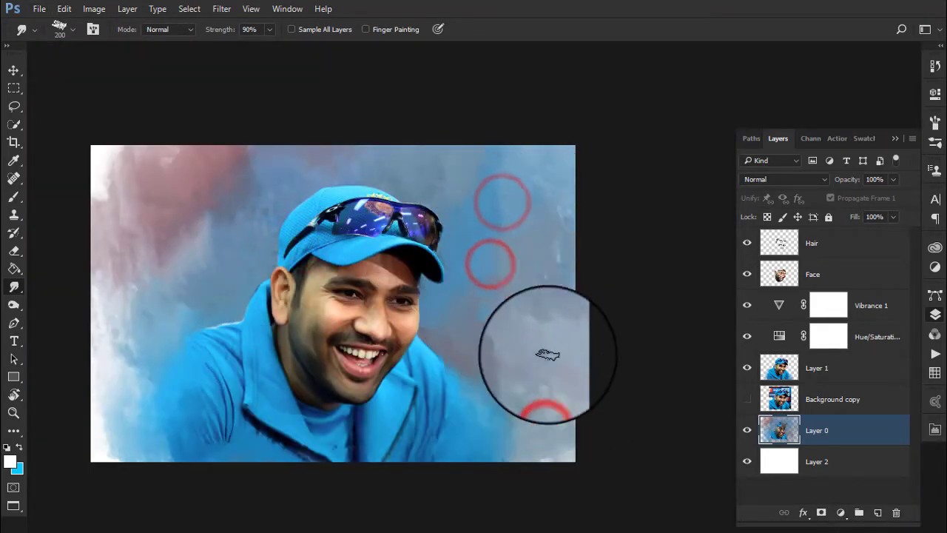
mouse_move(449, 442)
mouse_down()
mouse_move(522, 439)
mouse_move(489, 414)
mouse_up()
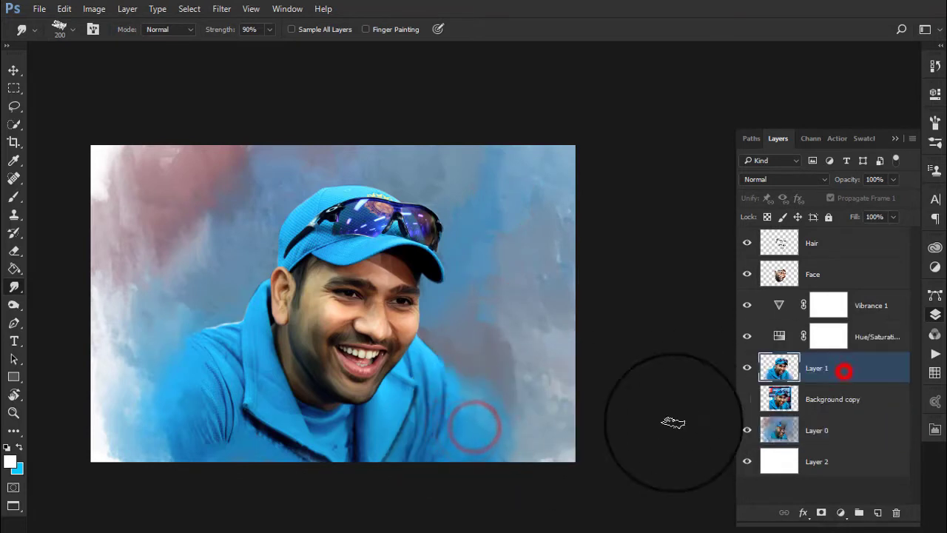
On Layer 1, smudge the edges of the right and left shoulders into the background.
click(843, 363)
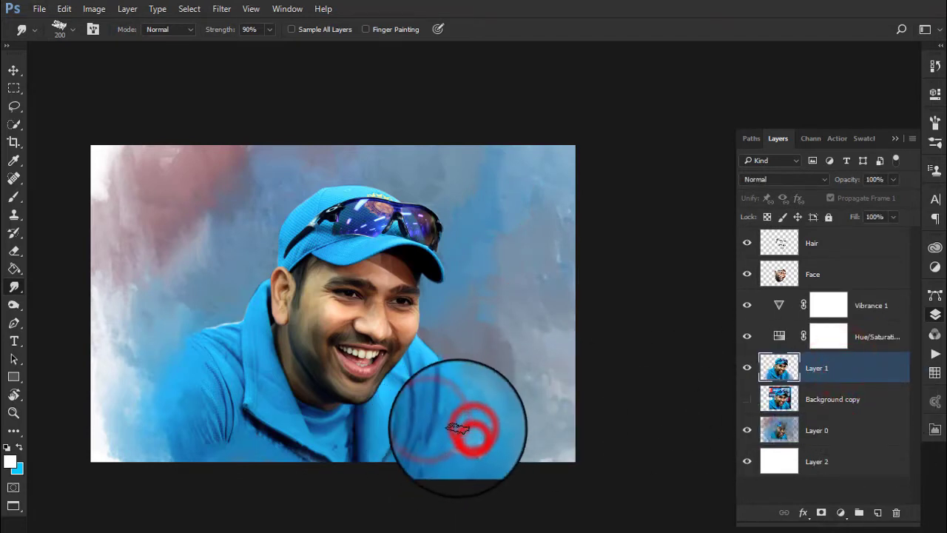
drag(468, 428, 448, 448)
drag(474, 413, 476, 406)
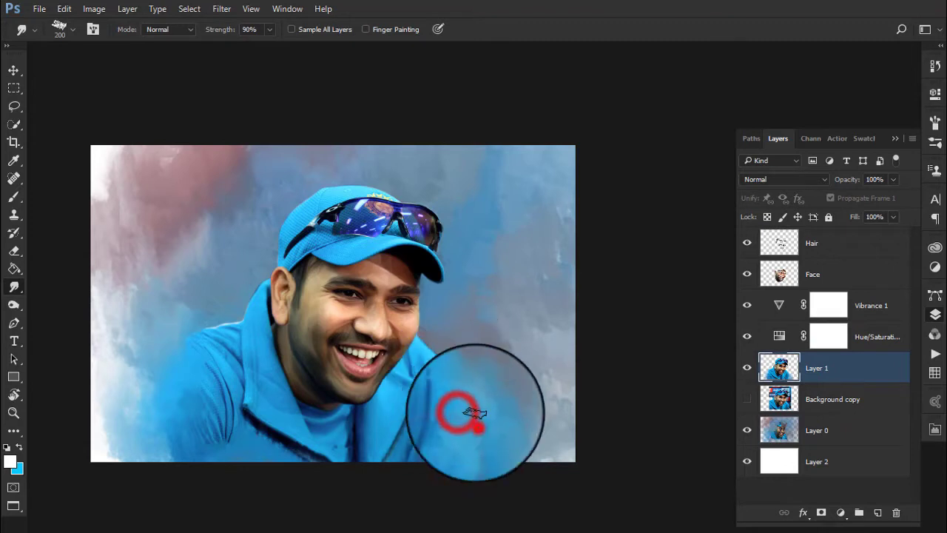
drag(175, 387, 162, 435)
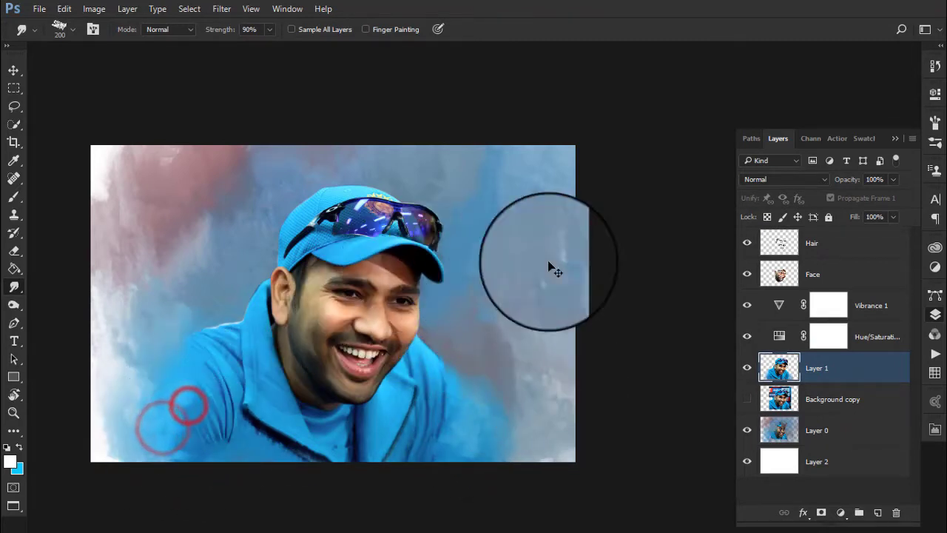
drag(205, 376, 167, 406)
drag(170, 365, 148, 441)
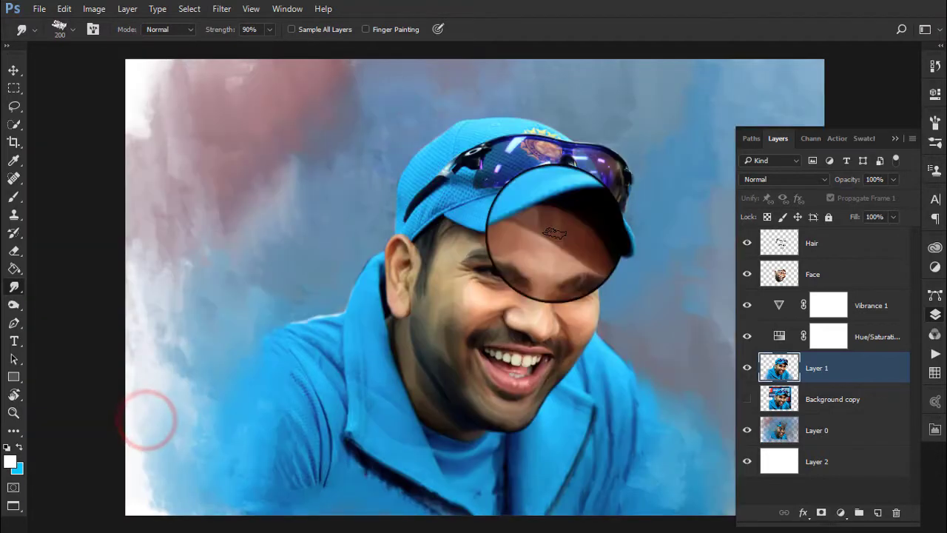
Switch to the Move tool and make the Hair layer the working layer.
key(v)
click(660, 311)
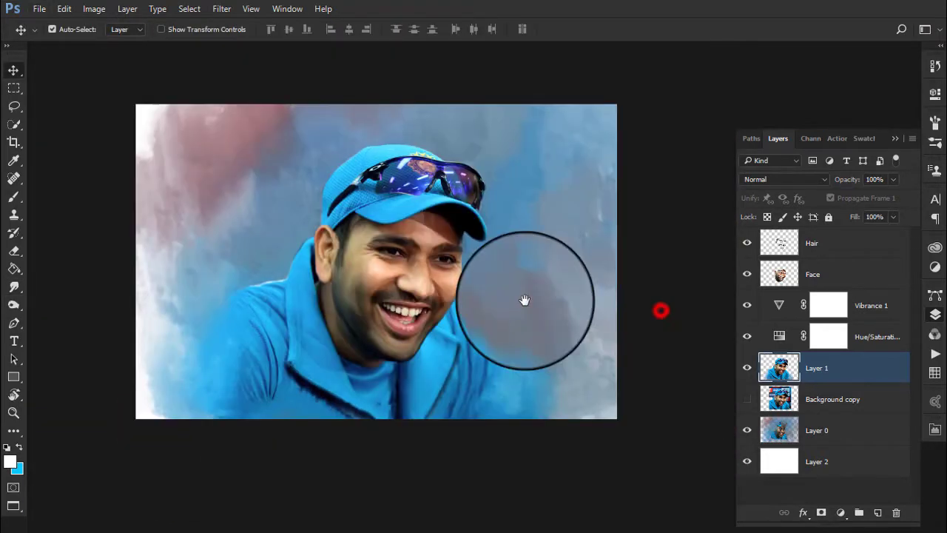
click(851, 265)
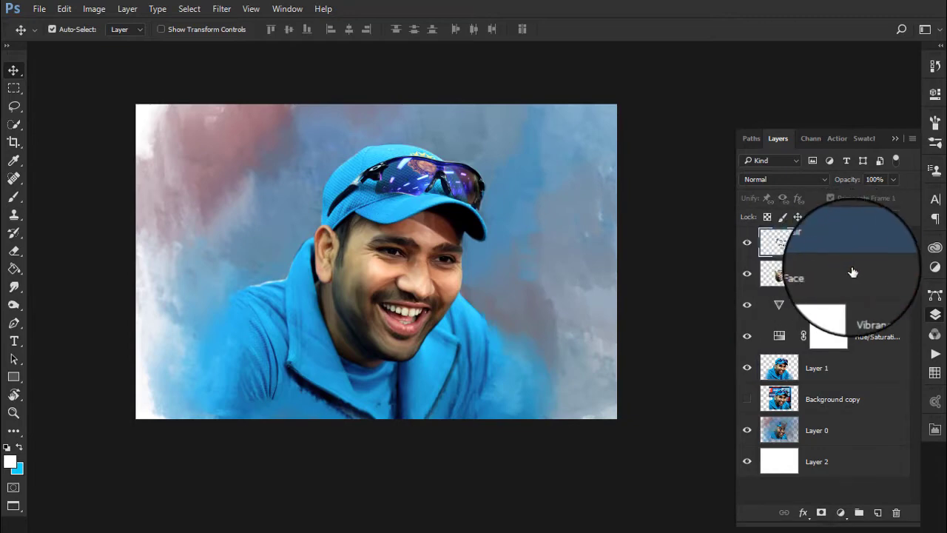
click(827, 275)
Add a new layer above Hair, zoom in on the face, and select a hard round brush.
click(878, 512)
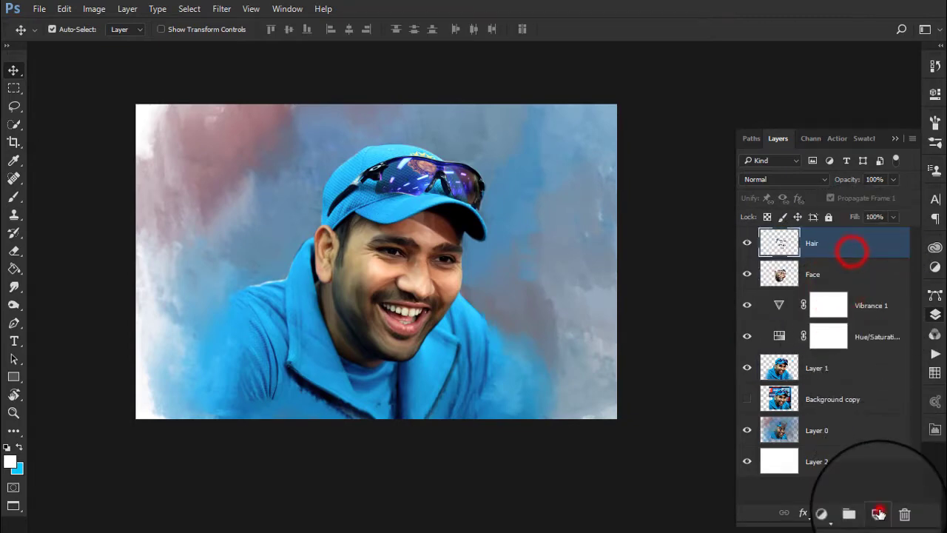
scroll(459, 295, up, 5)
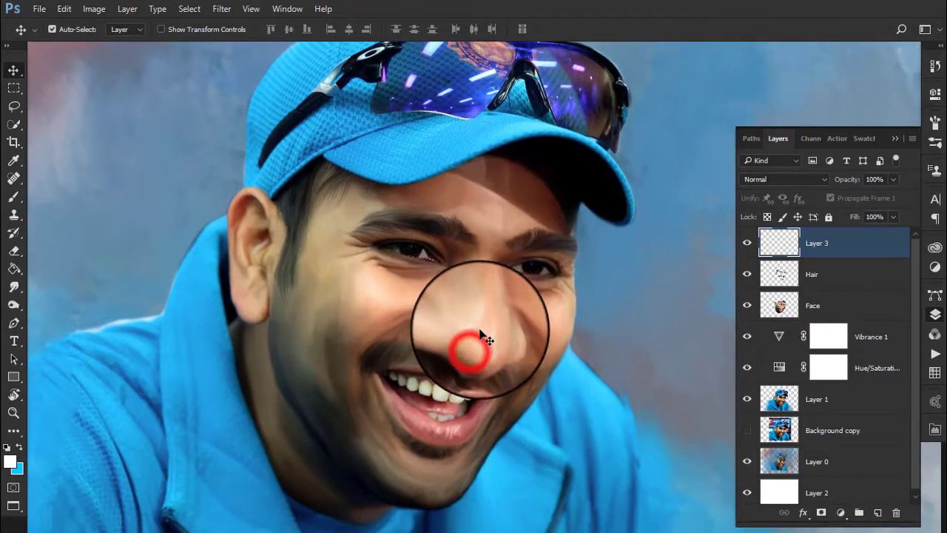
drag(474, 346, 554, 338)
click(14, 196)
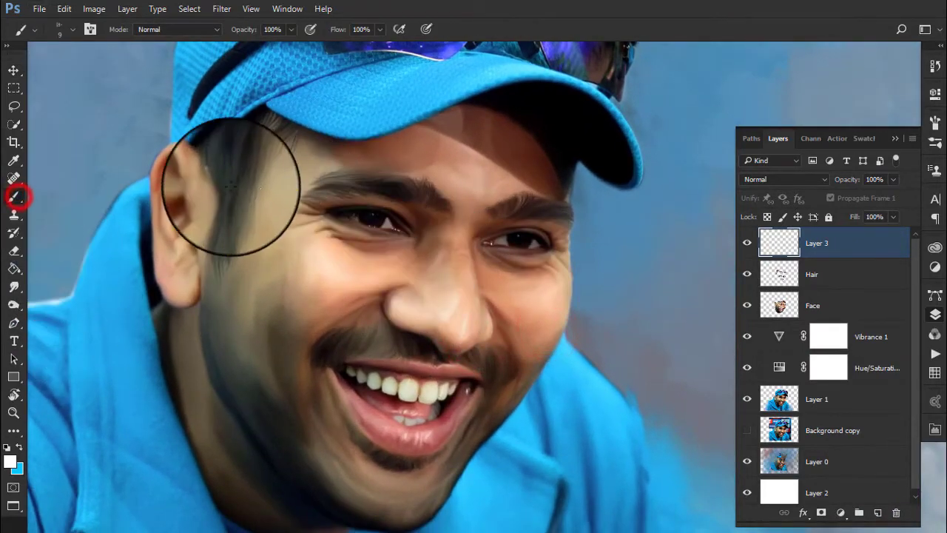
right_click(230, 181)
click(503, 397)
click(305, 270)
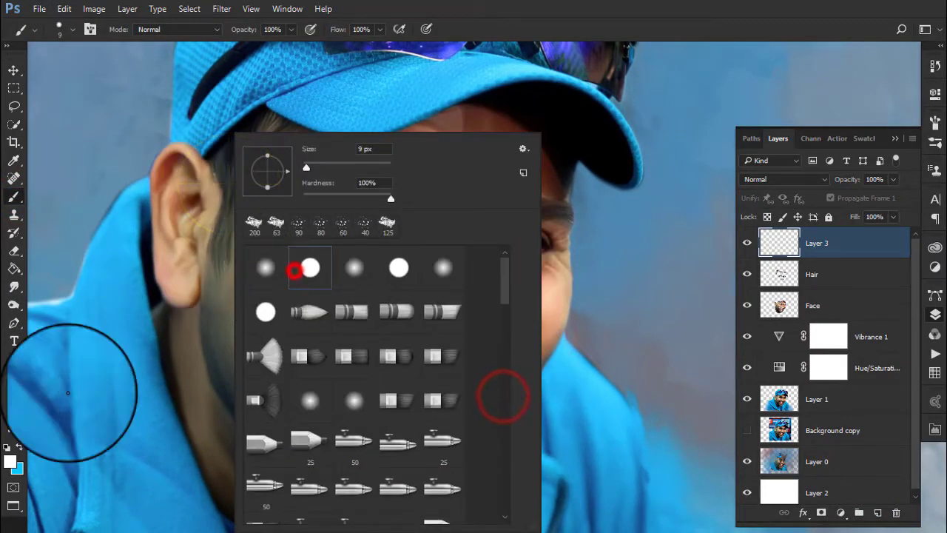
Sample the cheek's skin tone as the painting colour and switch to a soft round brush tip.
click(10, 459)
drag(699, 66, 570, 67)
click(386, 265)
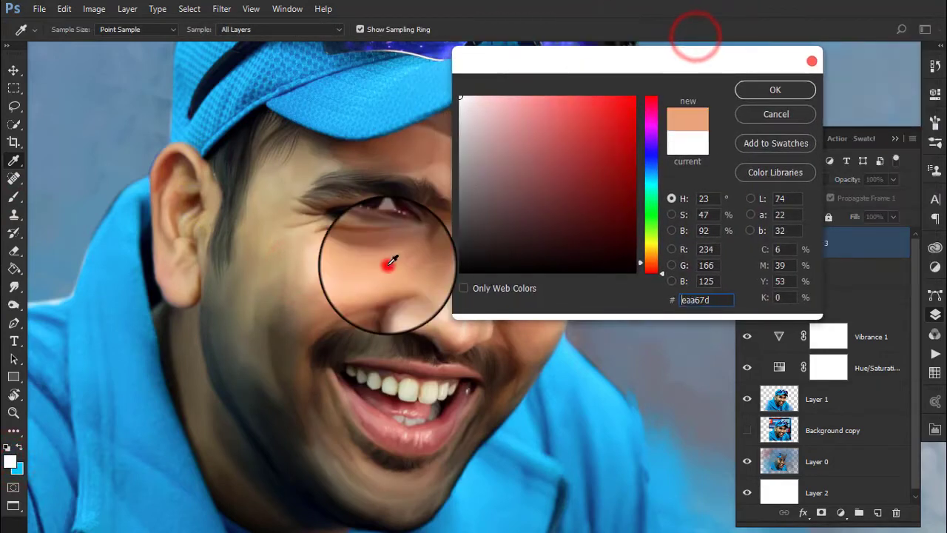
click(775, 89)
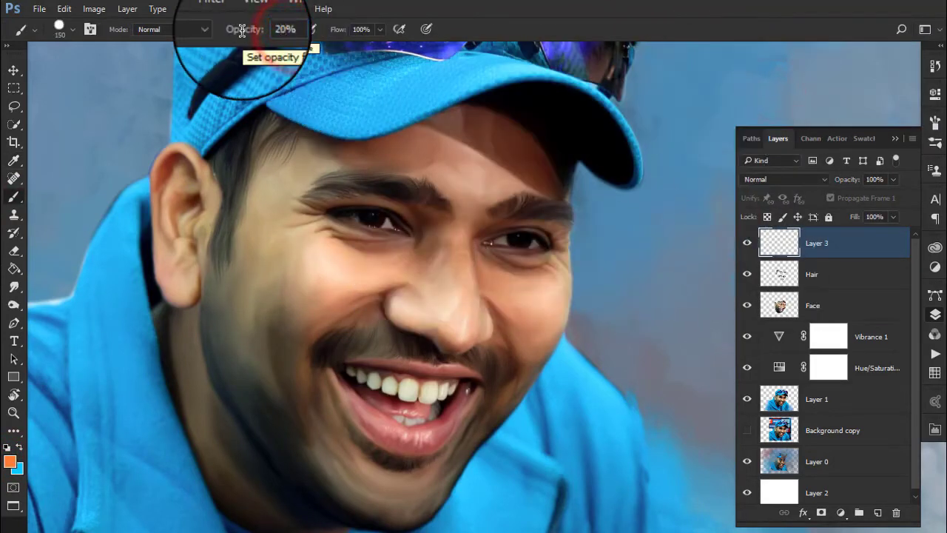
right_click(386, 172)
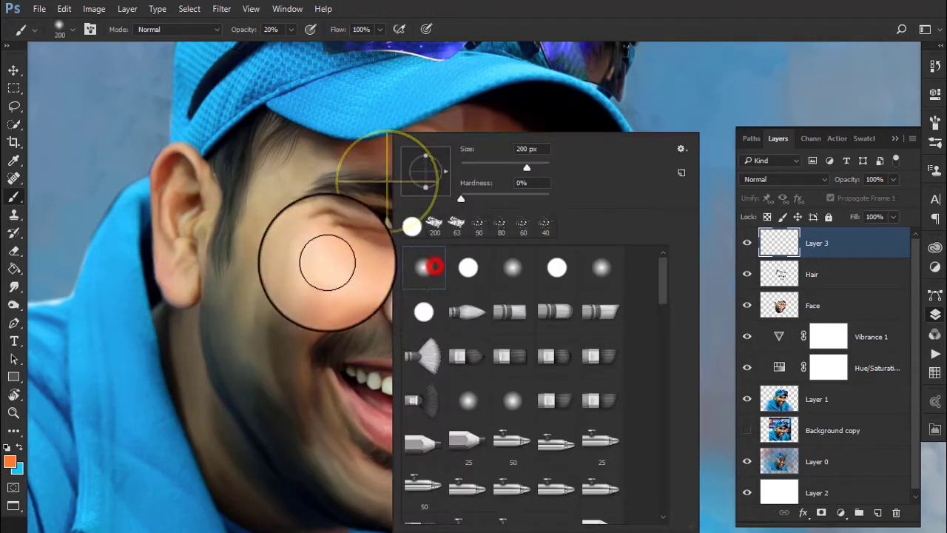
click(317, 258)
Dab faint skin colour over the cheeks and forehead with a smaller brush.
click(392, 258)
key(ctrl+plus)
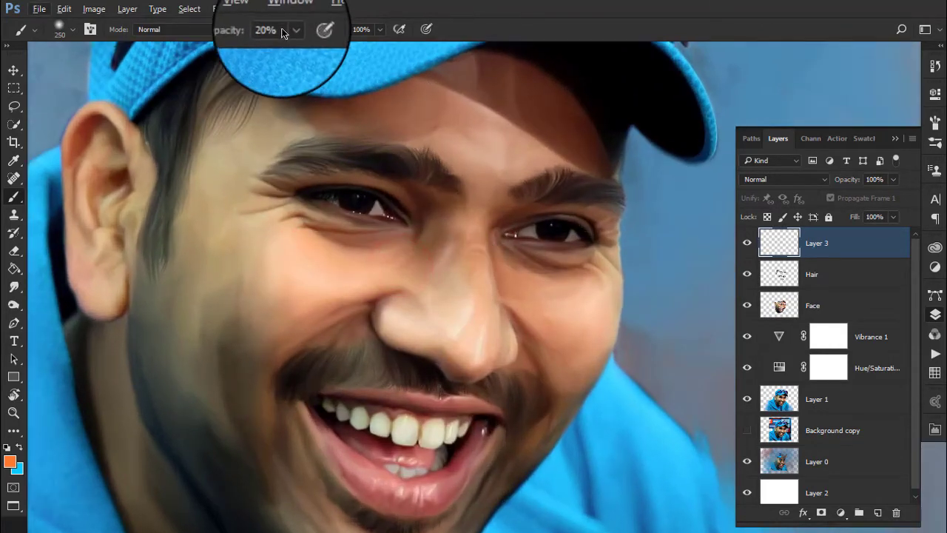
click(289, 245)
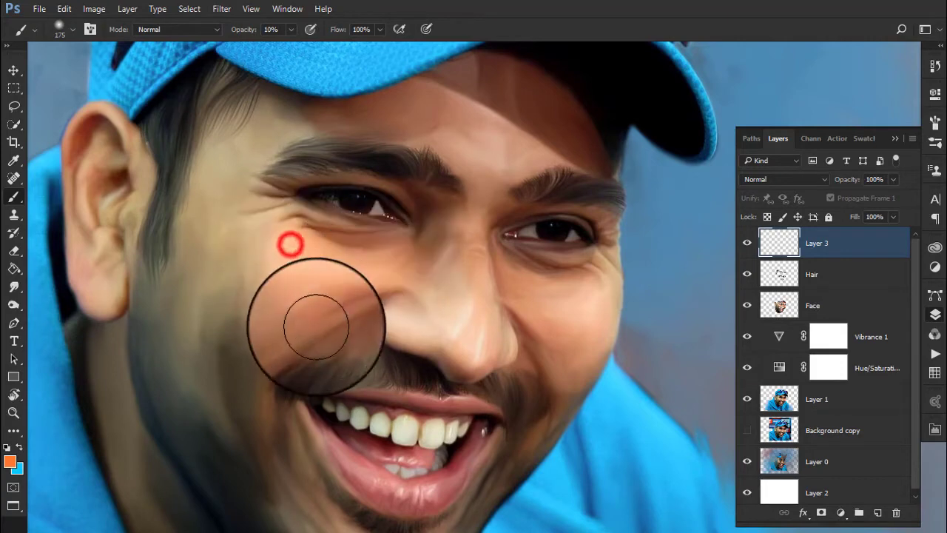
click(510, 291)
key(bracketleft)
key(bracketleft)
key(bracketleft)
click(542, 292)
click(506, 155)
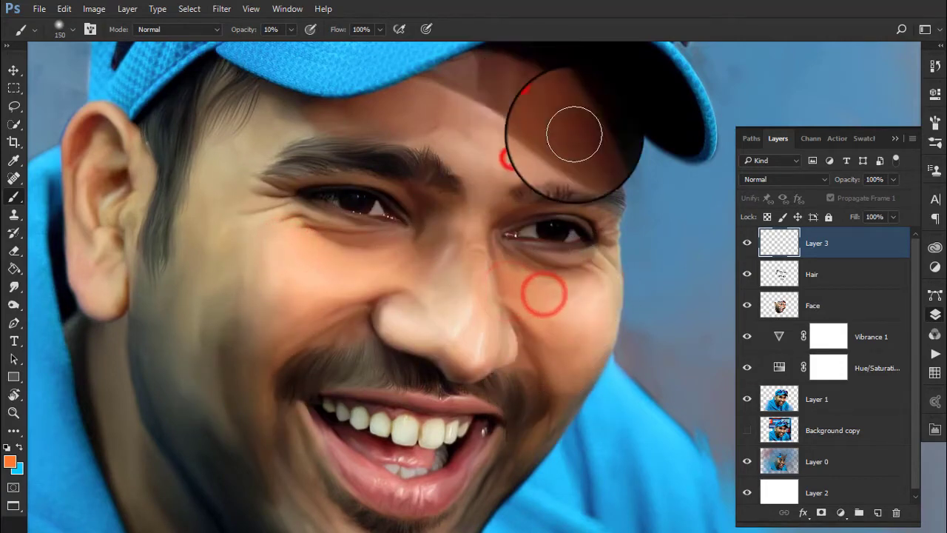
click(539, 102)
click(418, 101)
click(344, 117)
Dab skin tone on the nose, along the jaw and near the ear.
drag(420, 196, 392, 112)
key(bracketleft)
key(bracketleft)
key(bracketleft)
click(434, 251)
click(270, 385)
click(370, 478)
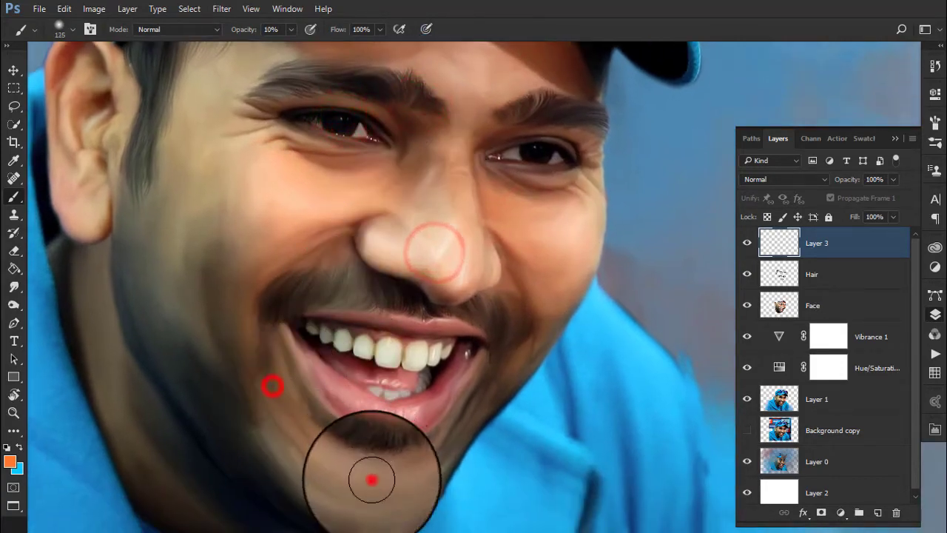
click(501, 374)
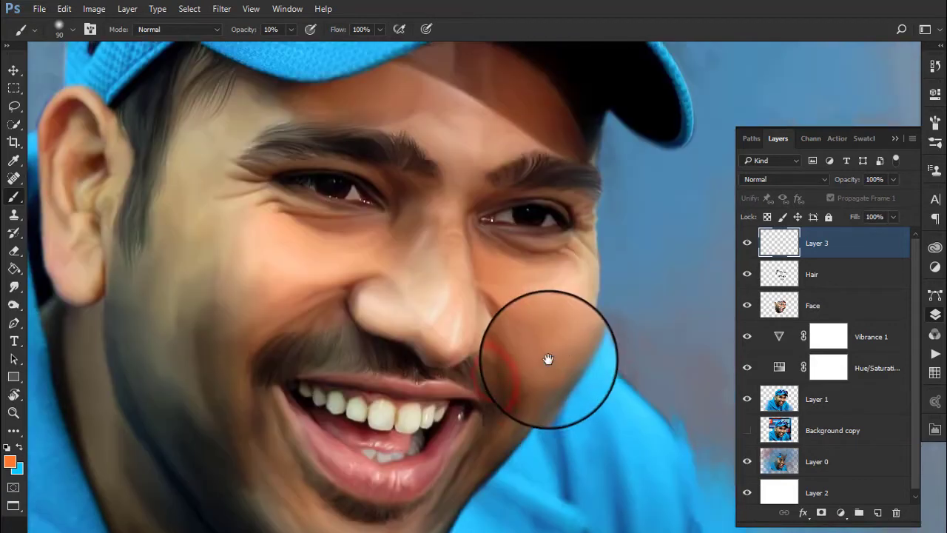
click(555, 306)
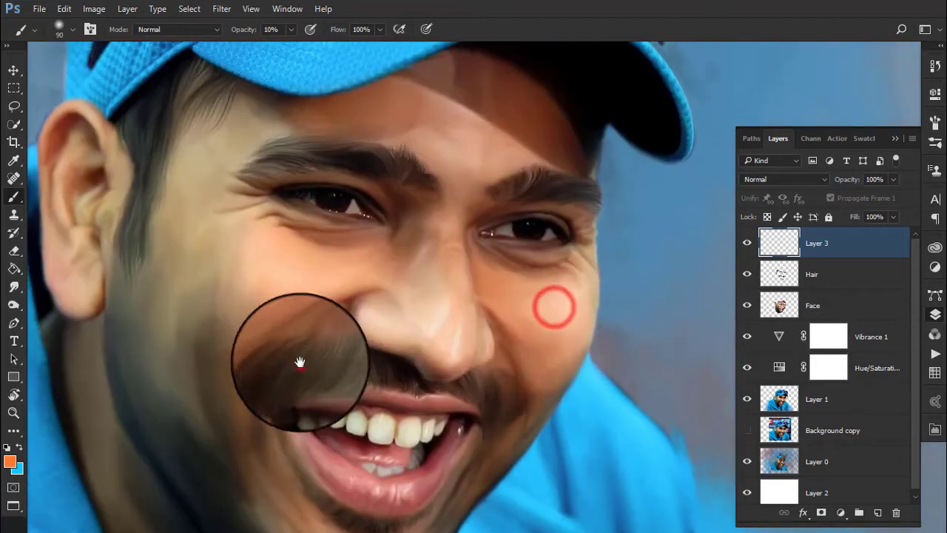
click(300, 364)
click(313, 384)
click(76, 197)
Change the painting colour to yellow and dab it on the jaw and cheek near the ear.
click(106, 185)
click(80, 80)
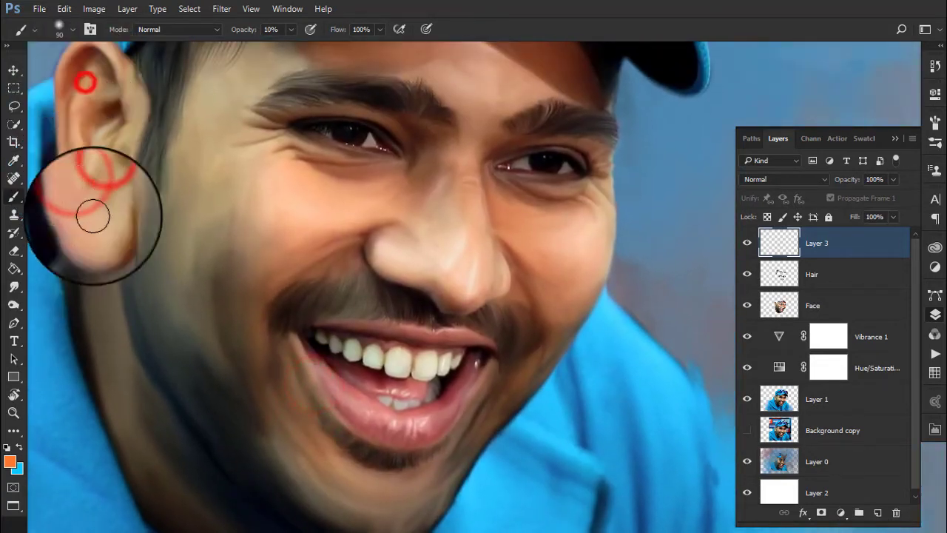
key(i)
click(9, 462)
click(654, 240)
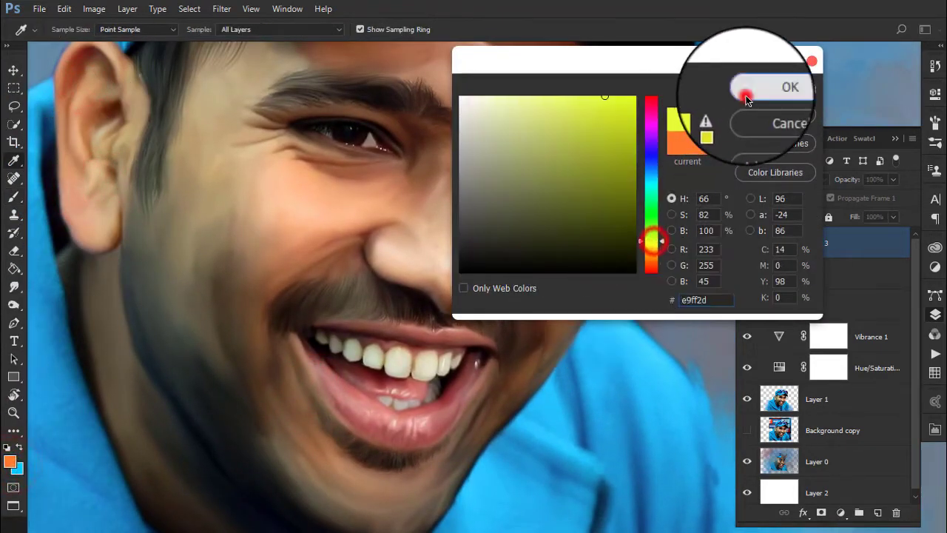
click(774, 90)
key(b)
click(199, 370)
click(297, 137)
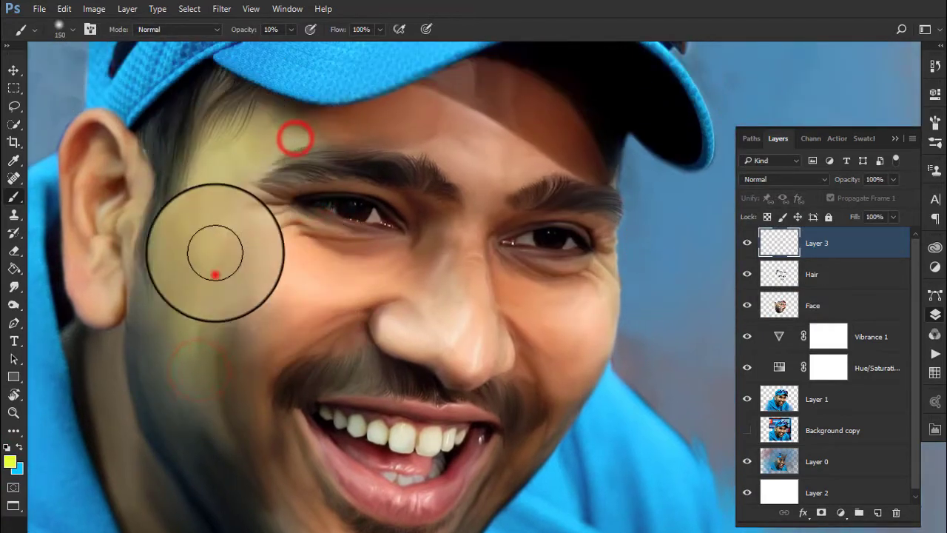
click(266, 387)
Switch to a dark green and shade the jawline toward the mouth corner.
click(10, 461)
click(653, 225)
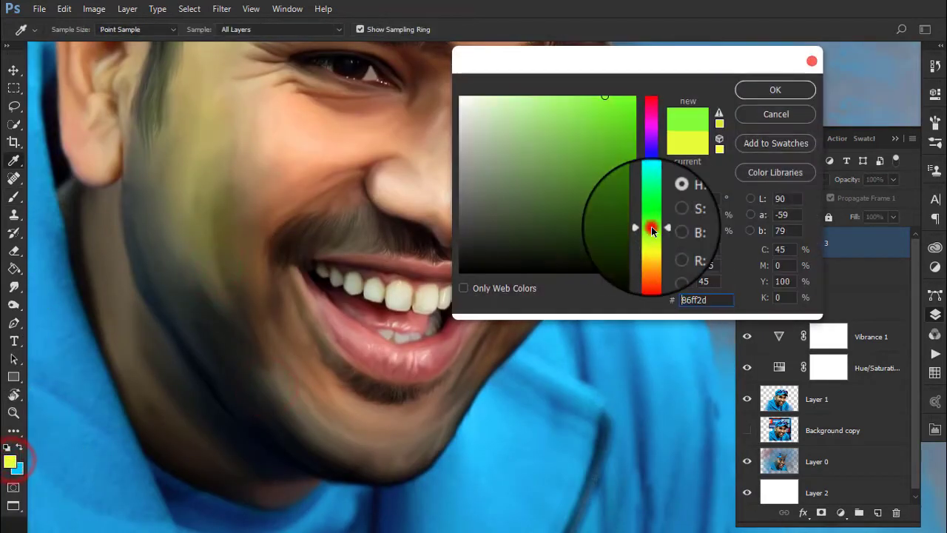
click(567, 195)
click(745, 91)
key(bracketright)
click(181, 314)
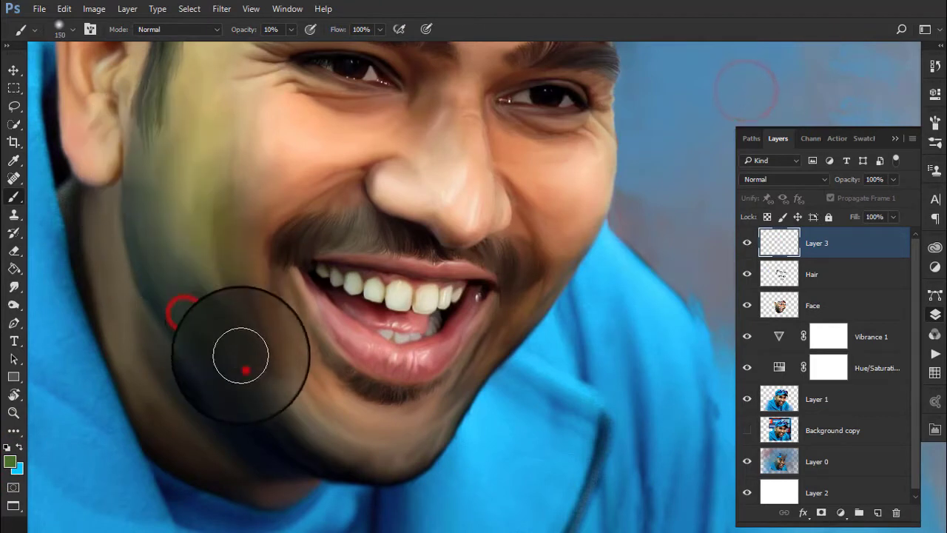
click(244, 364)
Shade around the mouth, under the nose and along the lower lip in dark green.
key(bracketleft)
key(bracketleft)
key(bracketleft)
click(447, 416)
click(509, 256)
click(422, 251)
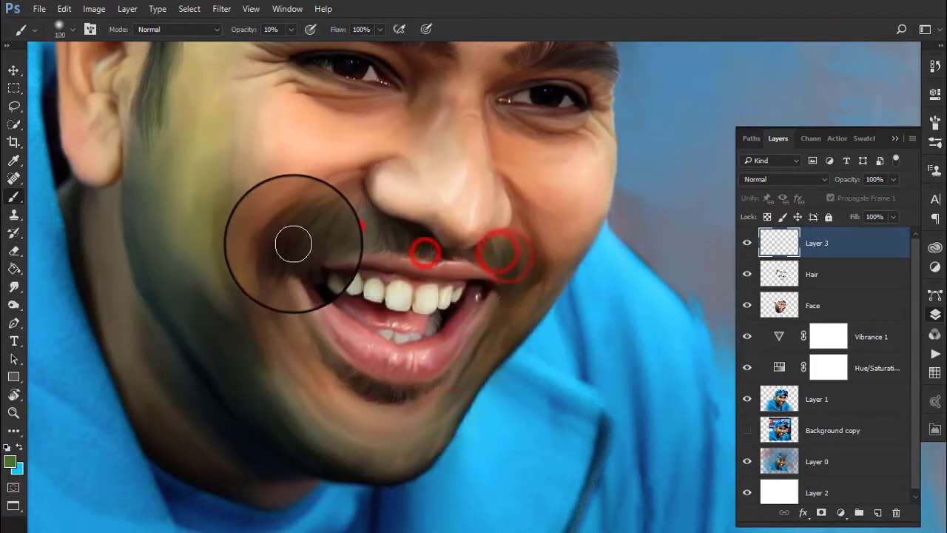
click(340, 218)
click(344, 374)
key(bracketleft)
click(317, 335)
Darken the chin and right jaw, and tone the cheeks and skin under the brows.
click(259, 324)
click(370, 453)
click(477, 362)
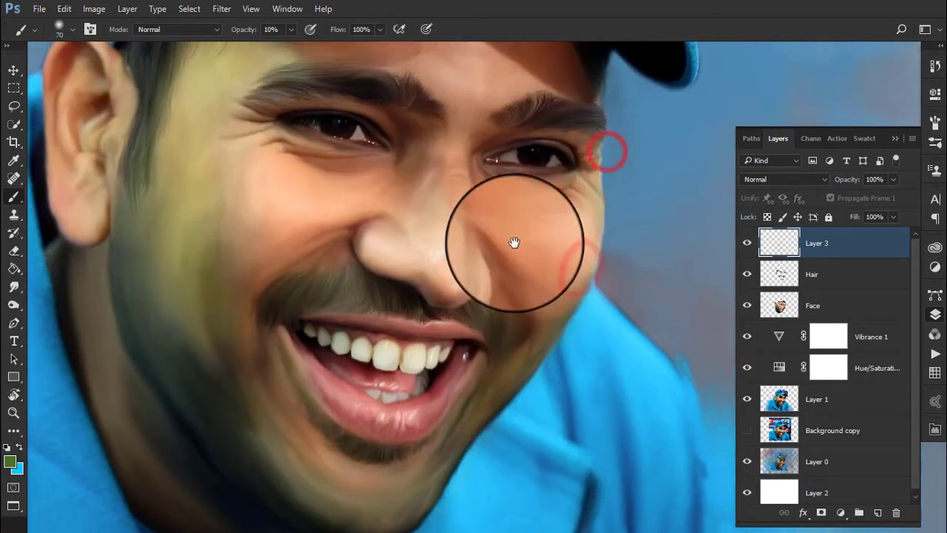
click(555, 196)
click(257, 128)
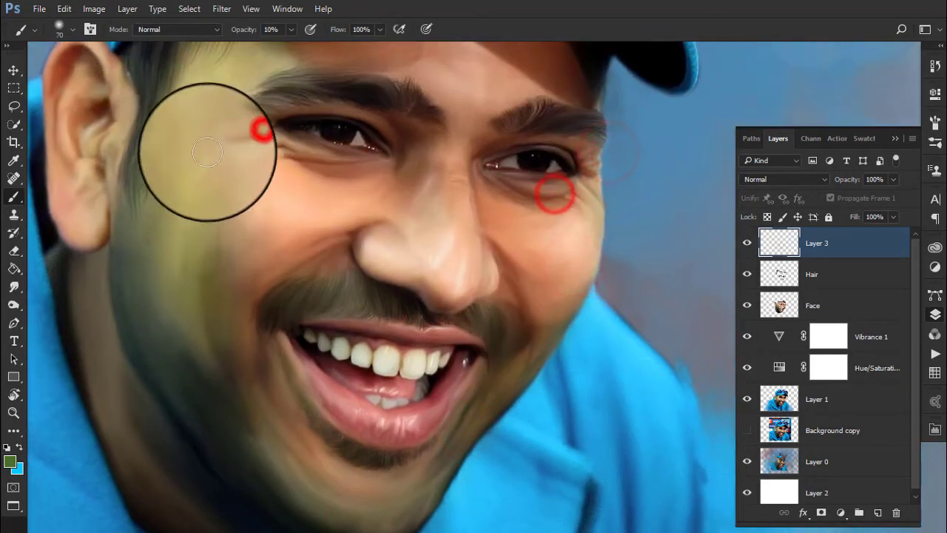
click(287, 84)
click(564, 127)
Switch to a pinkish red and blush the cheek and both lips.
click(10, 461)
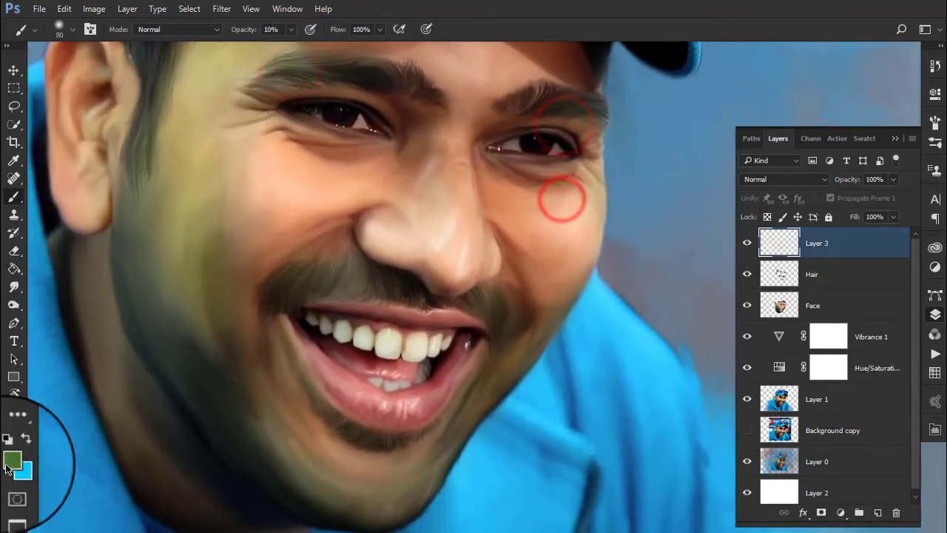
drag(642, 229, 651, 104)
click(575, 122)
click(746, 88)
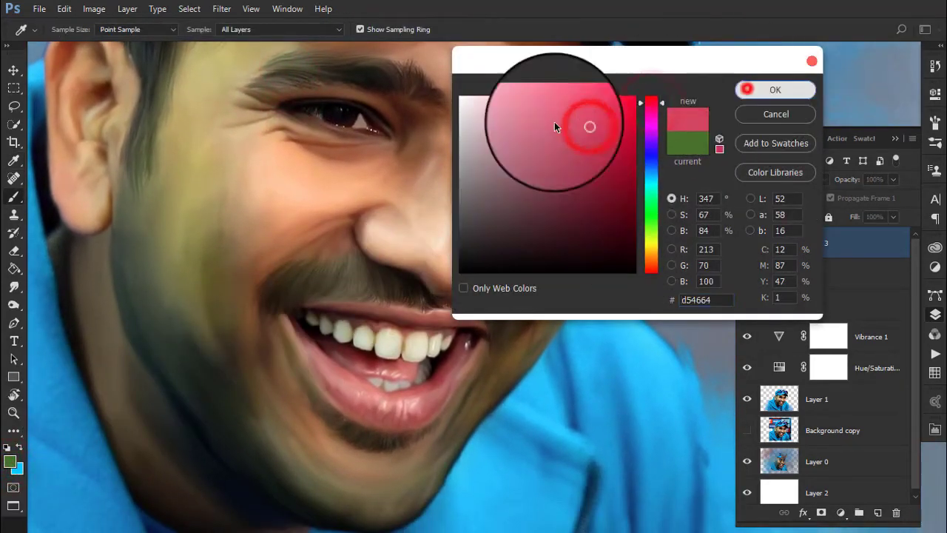
key(b)
click(275, 237)
click(313, 370)
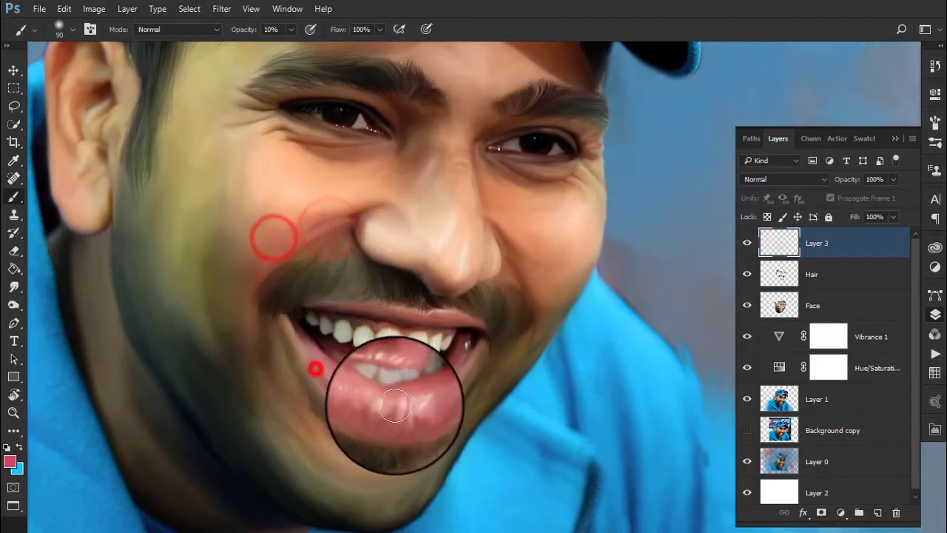
click(440, 326)
Warm the area around the lips, the jaw, the cheek beside the nose and under the eyes.
click(397, 380)
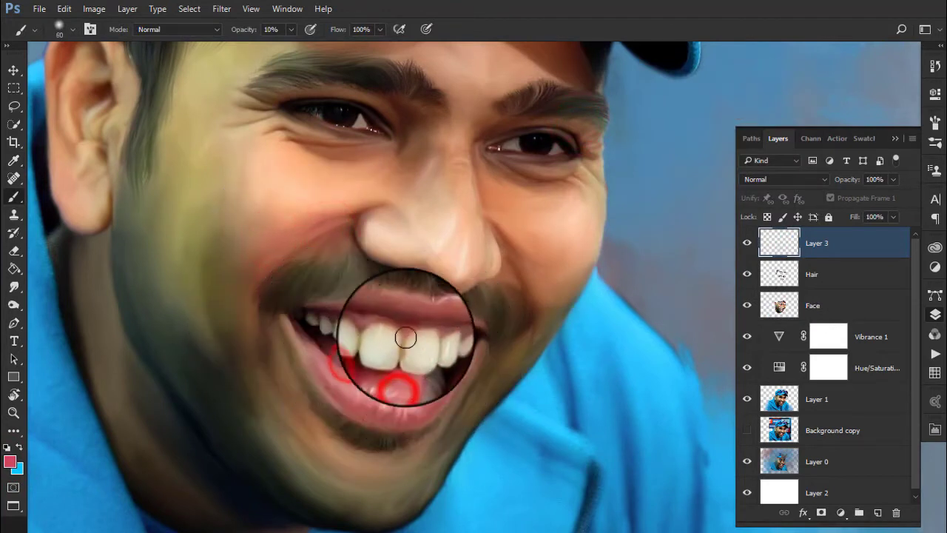
click(399, 327)
click(258, 352)
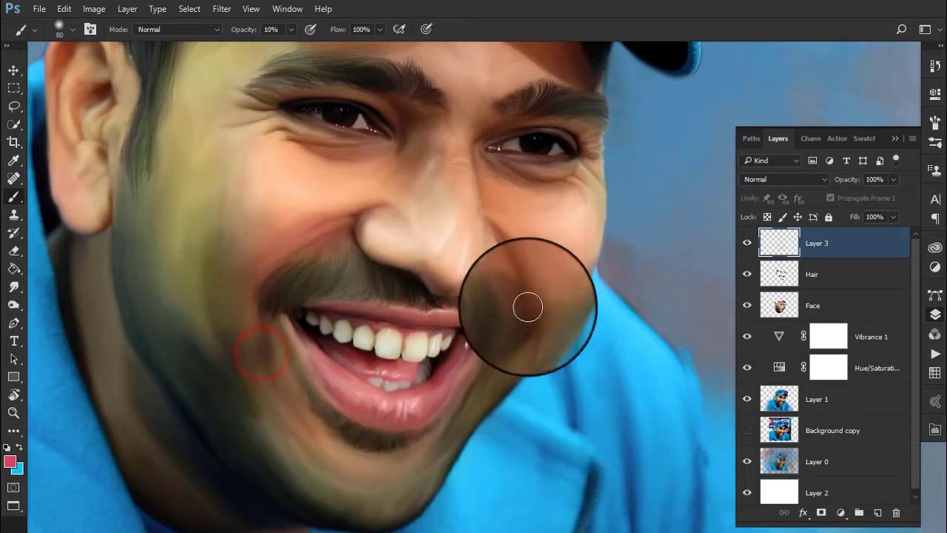
click(508, 245)
click(510, 160)
click(374, 151)
click(435, 152)
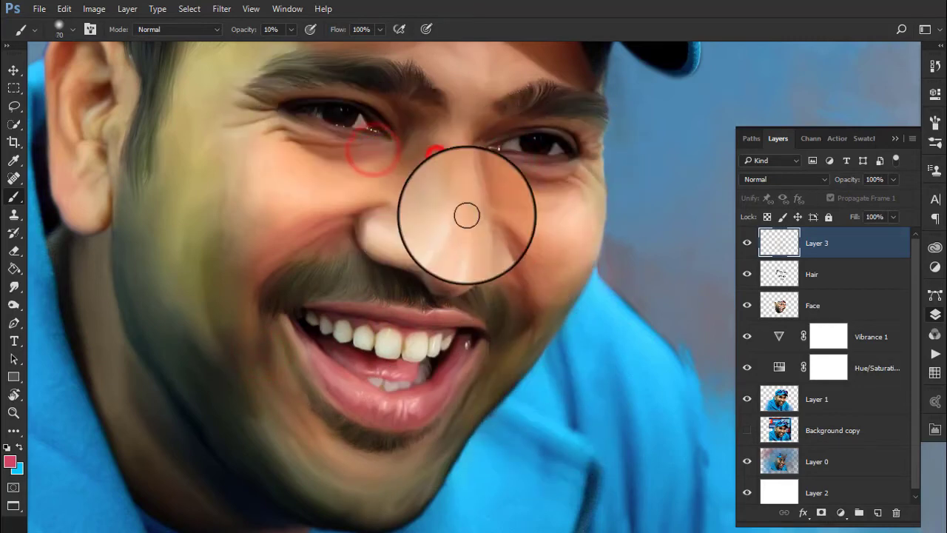
Switch to a lighter pink and highlight the nose and blush the left cheek.
click(10, 461)
click(545, 115)
click(754, 89)
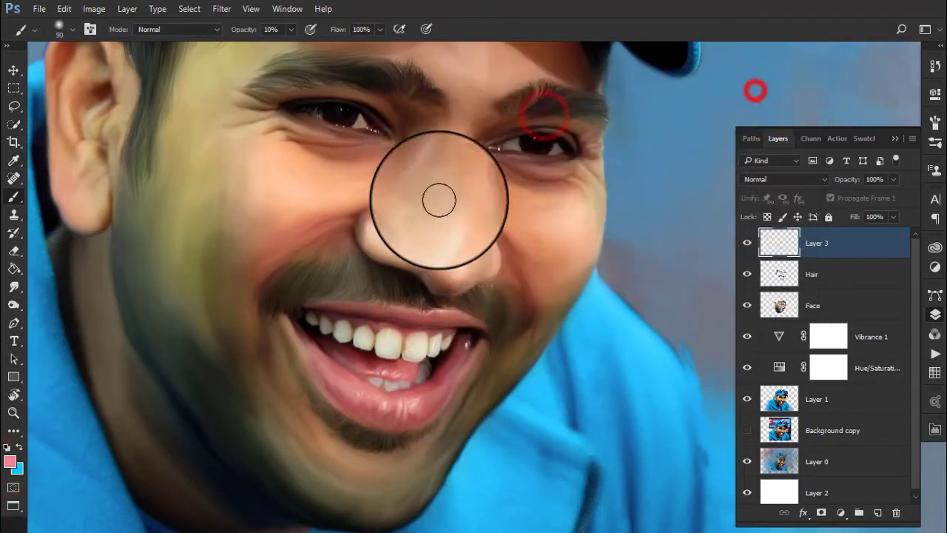
click(444, 256)
click(508, 247)
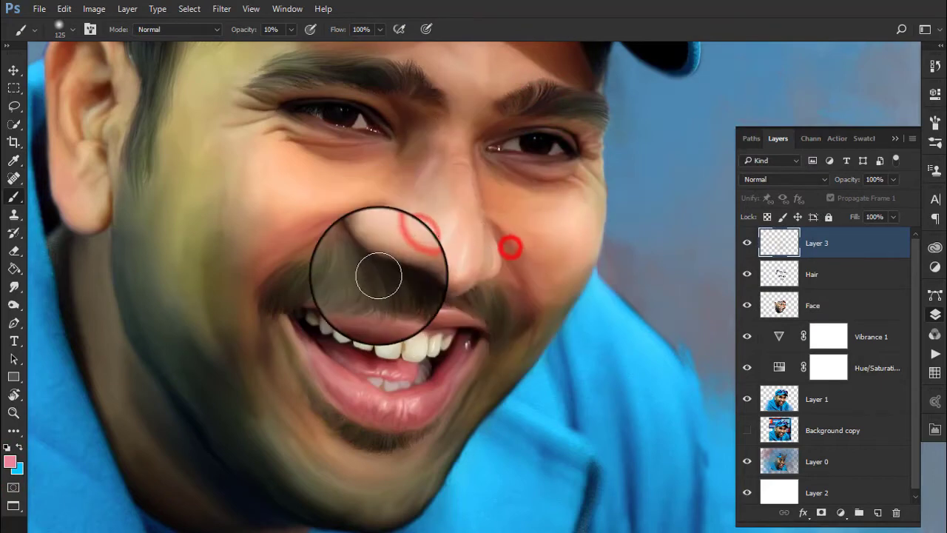
click(282, 210)
click(582, 217)
click(260, 161)
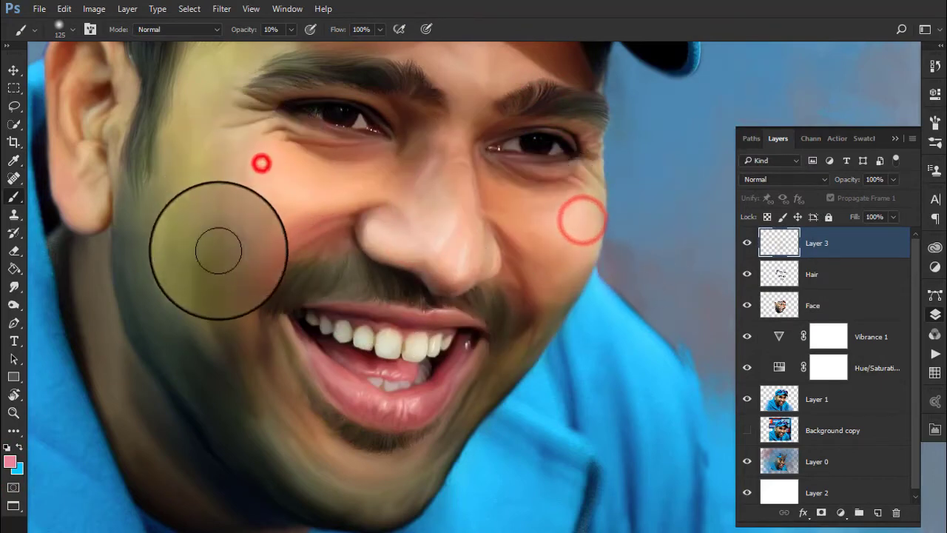
Tint the mouth, lips, brows and forehead below the cap with light pink.
drag(318, 332, 274, 222)
click(185, 133)
click(250, 308)
click(339, 359)
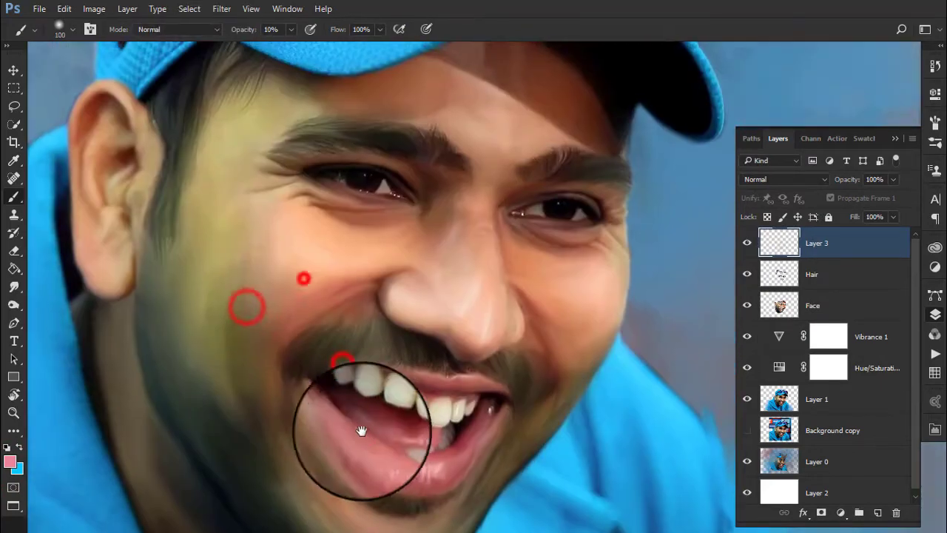
click(302, 276)
click(377, 220)
click(481, 205)
click(475, 119)
click(332, 173)
click(442, 176)
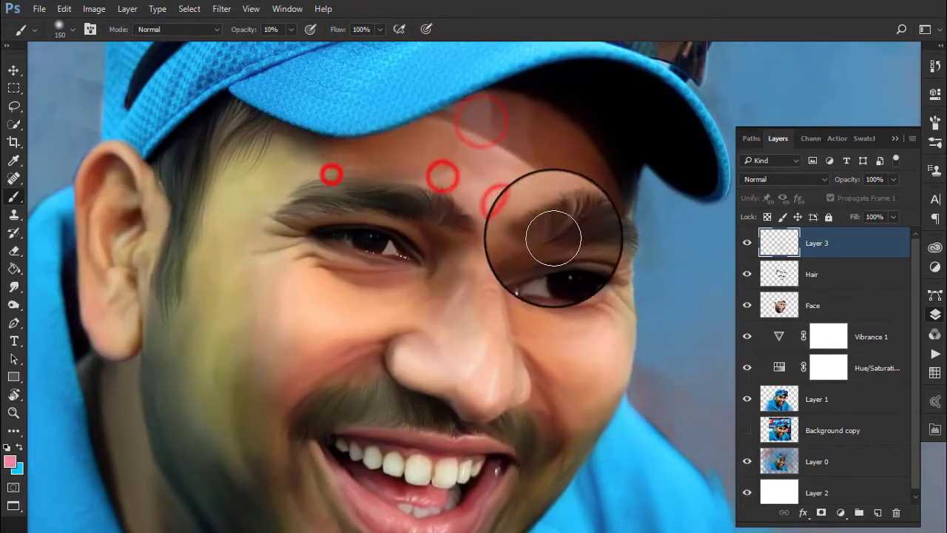
Switch back to dark green and shade the forehead under the cap brim.
click(10, 462)
click(651, 226)
click(584, 200)
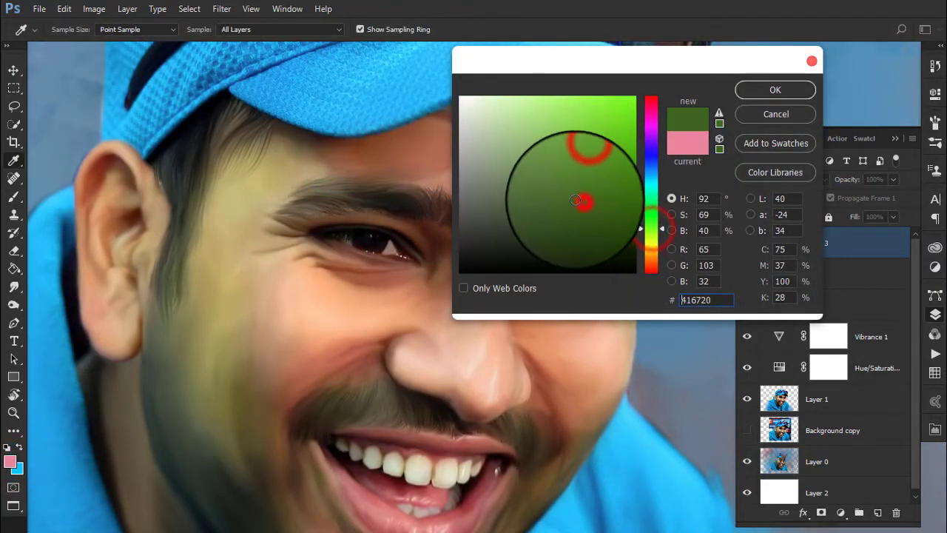
click(582, 173)
key(Return)
click(503, 132)
click(592, 170)
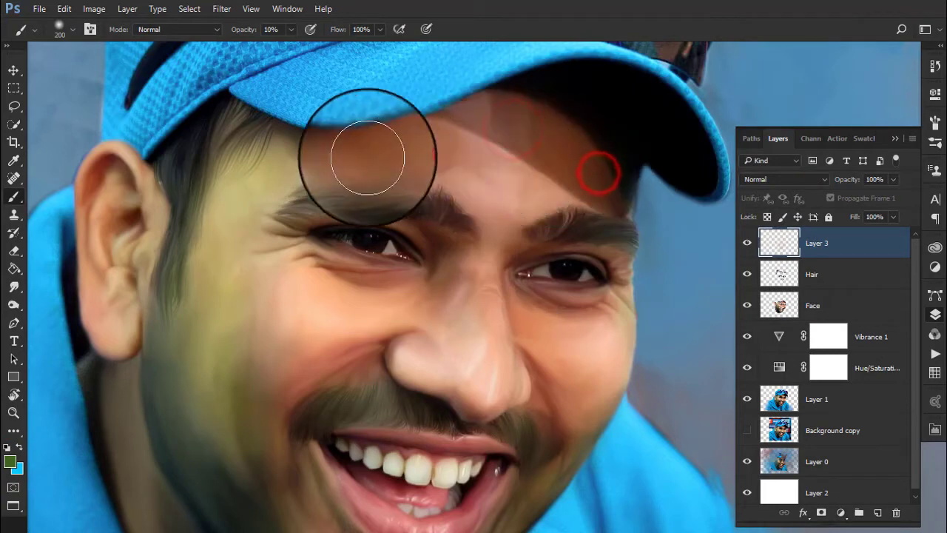
Darken the temple, the skin beside the ear and above the right brow in green.
click(416, 153)
click(306, 156)
click(178, 170)
key(bracketleft)
scroll(303, 204, down, 2)
scroll(303, 204, down, 1)
click(207, 212)
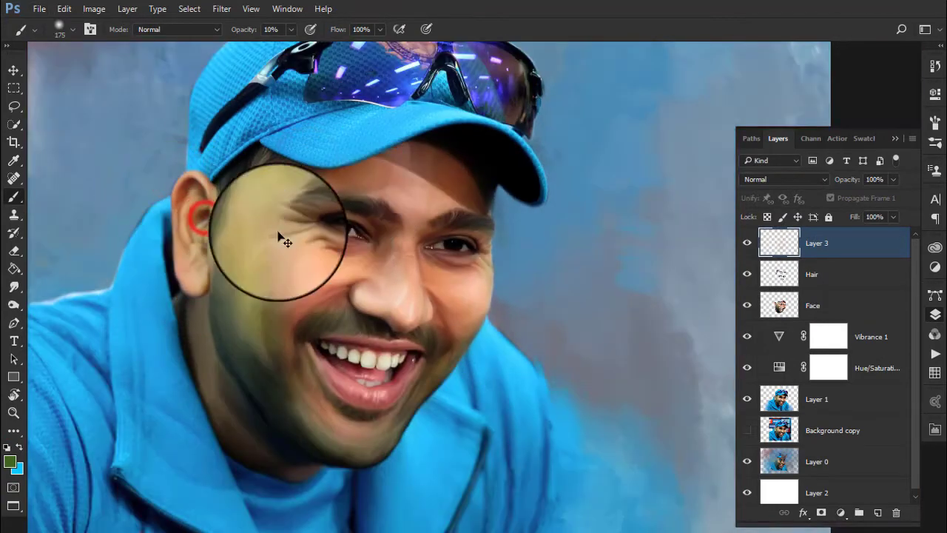
Switch to yellow and add light near the ear and beside the right eye.
click(10, 462)
drag(663, 161, 648, 254)
click(774, 89)
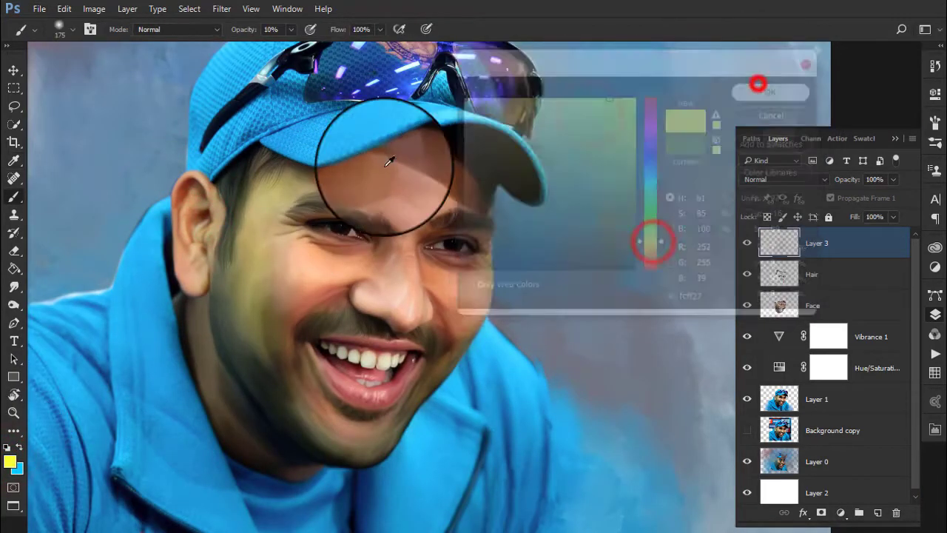
scroll(144, 211, up, 2)
click(113, 290)
click(606, 300)
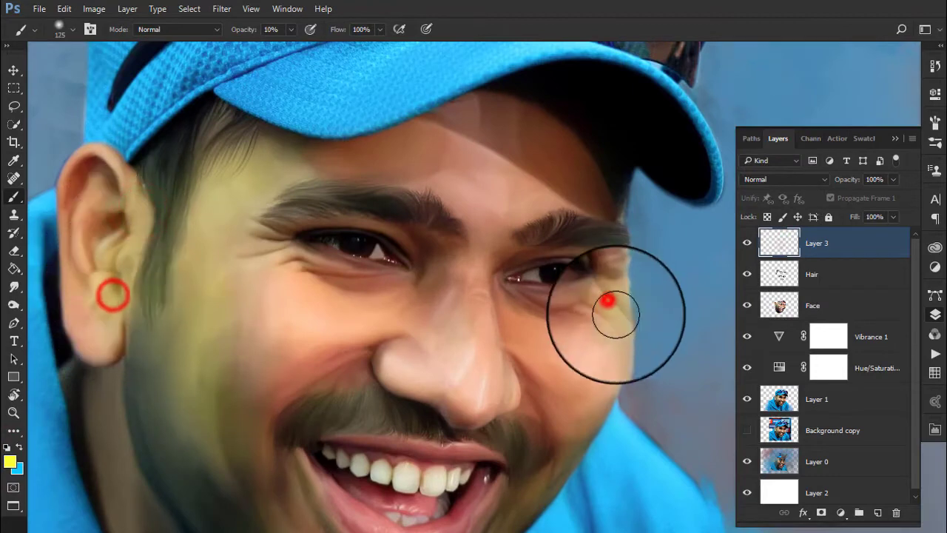
Brighten around the nose and near the ear with yellow, and touch the jawline below the ear.
scroll(402, 232, up, 1)
scroll(296, 333, up, 1)
key(bracketleft)
key(bracketleft)
key(bracketleft)
scroll(422, 271, down, 2)
key(bracketright)
key(bracketright)
key(bracketright)
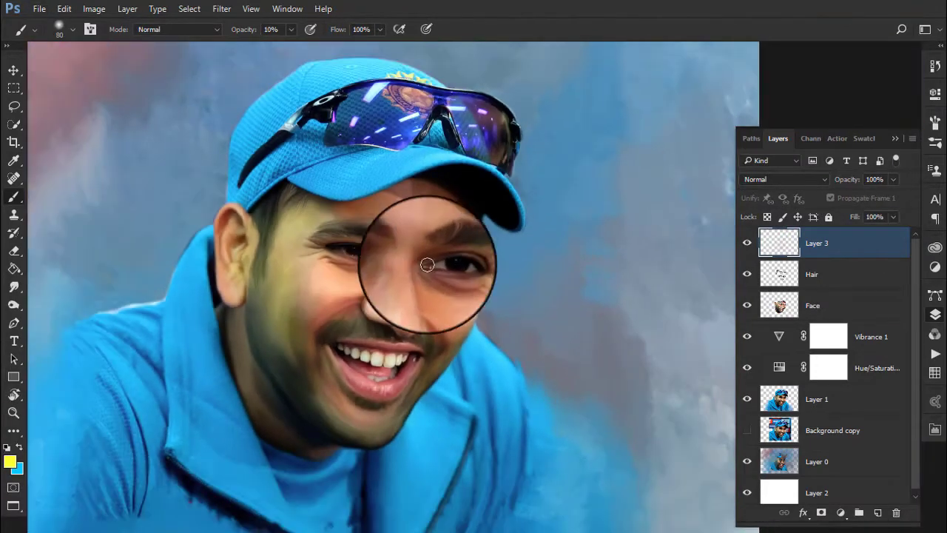
scroll(355, 267, down, 1)
click(441, 270)
click(226, 214)
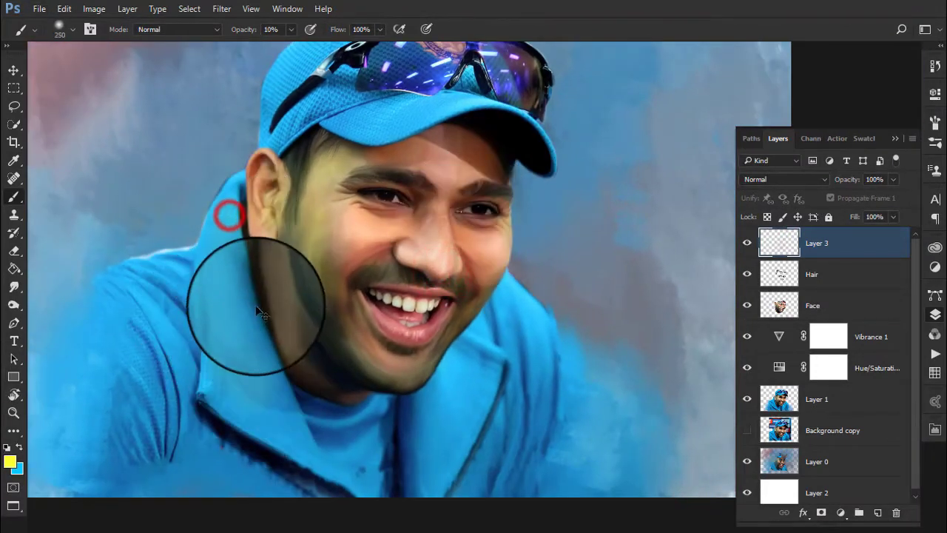
scroll(253, 306, up, 1)
scroll(281, 333, up, 1)
key(bracketleft)
click(269, 237)
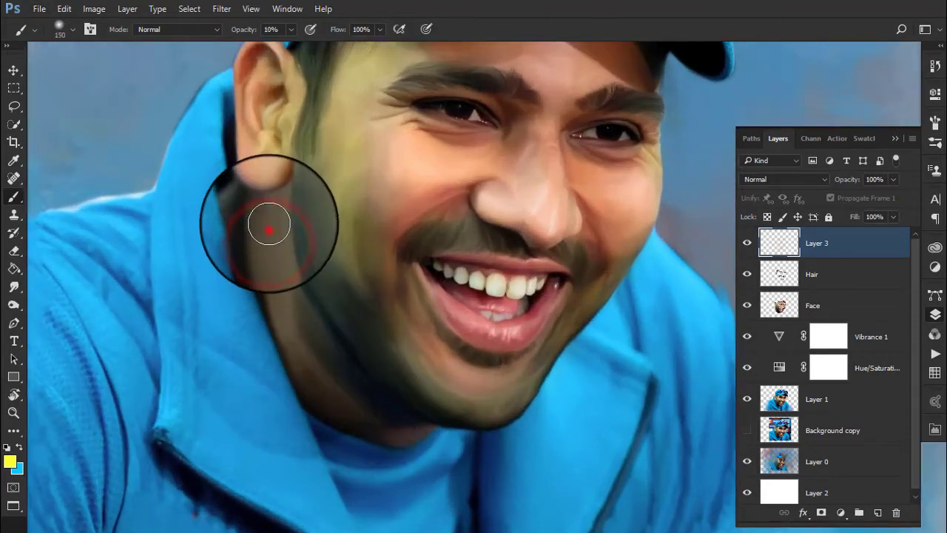
key(bracketleft)
Switch to salmon pink (#eb7f87) and blend it along the jaw and over the chin.
click(11, 463)
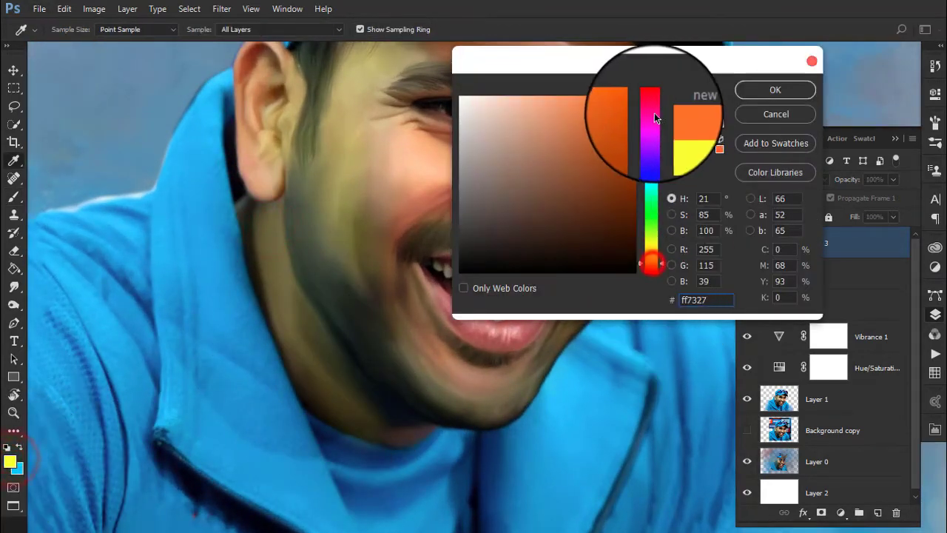
drag(652, 258, 646, 95)
click(538, 125)
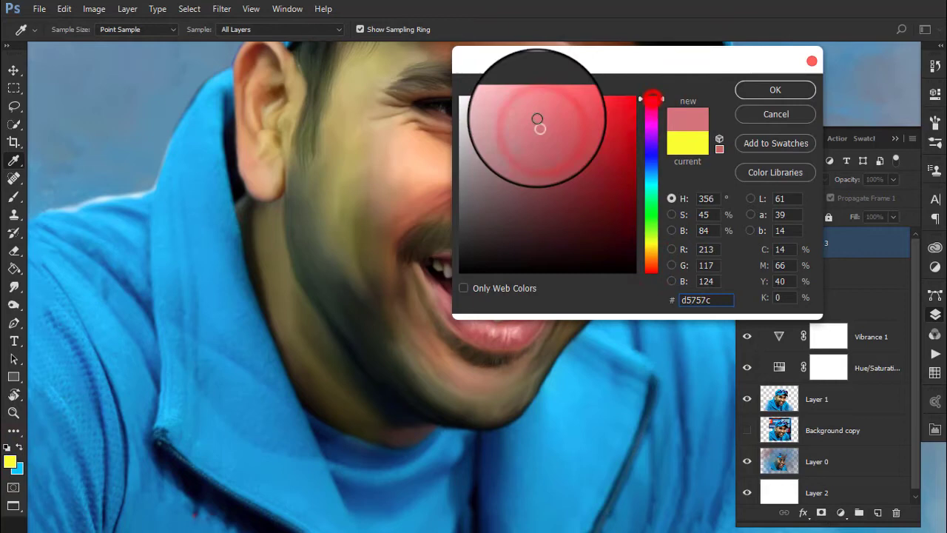
click(762, 92)
key(b)
click(421, 433)
key(bracketleft)
key(bracketleft)
key(bracketleft)
mouse_move(402, 417)
mouse_down()
mouse_move(401, 311)
mouse_move(469, 377)
mouse_up()
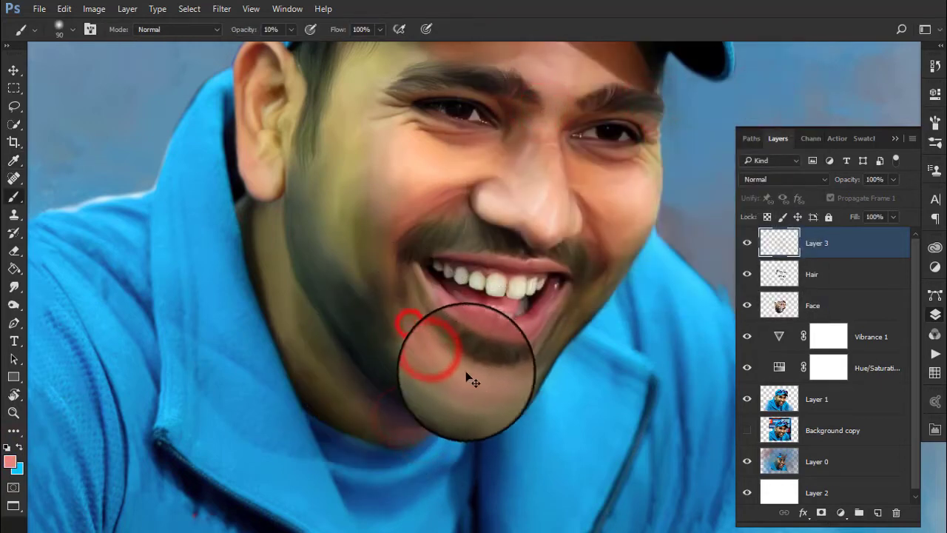
mouse_move(401, 282)
mouse_down()
mouse_move(423, 323)
mouse_move(497, 385)
mouse_up()
Zoom out to view the whole portrait.
scroll(497, 385, down, 1)
scroll(524, 338, down, 1)
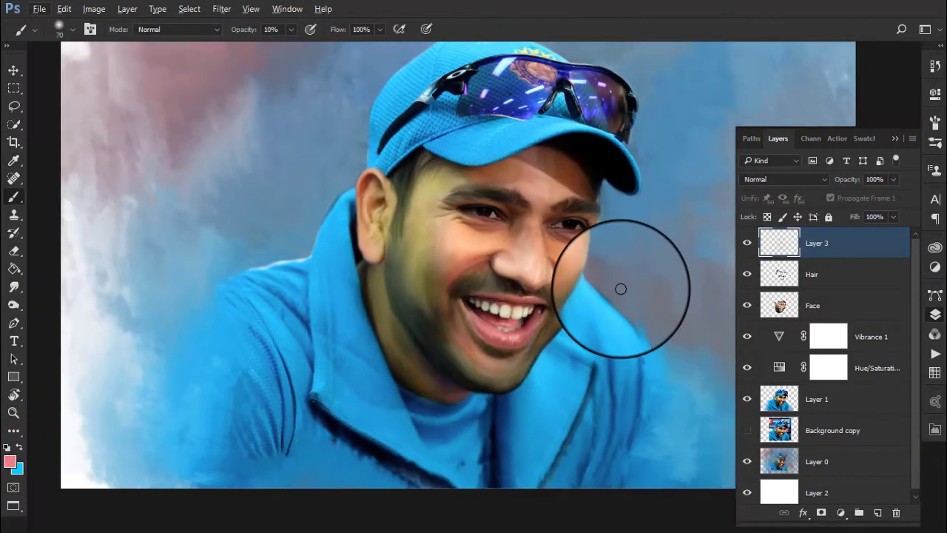
scroll(598, 251, up, 1)
Sample a skin colour from the face as the foreground colour.
scroll(473, 253, up, 1)
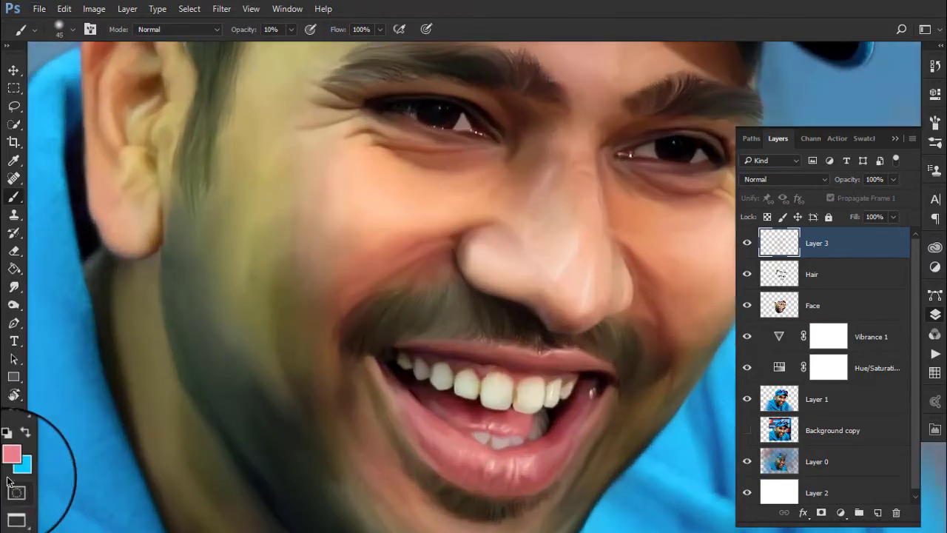
click(10, 462)
drag(624, 239, 630, 201)
click(774, 89)
Dab faint skin colour beside the nostril and near the nose bridge.
scroll(508, 212, up, 1)
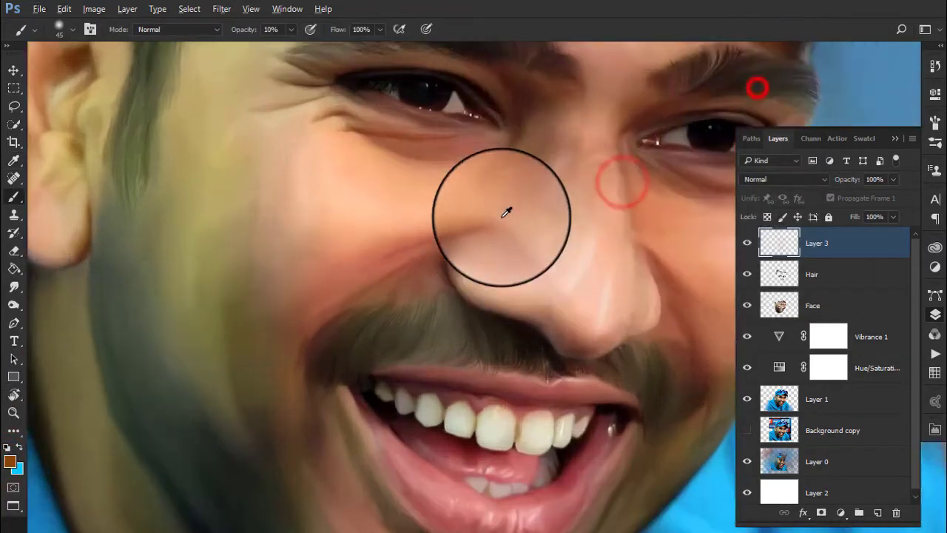
scroll(432, 254, up, 1)
click(445, 247)
drag(331, 324, 428, 261)
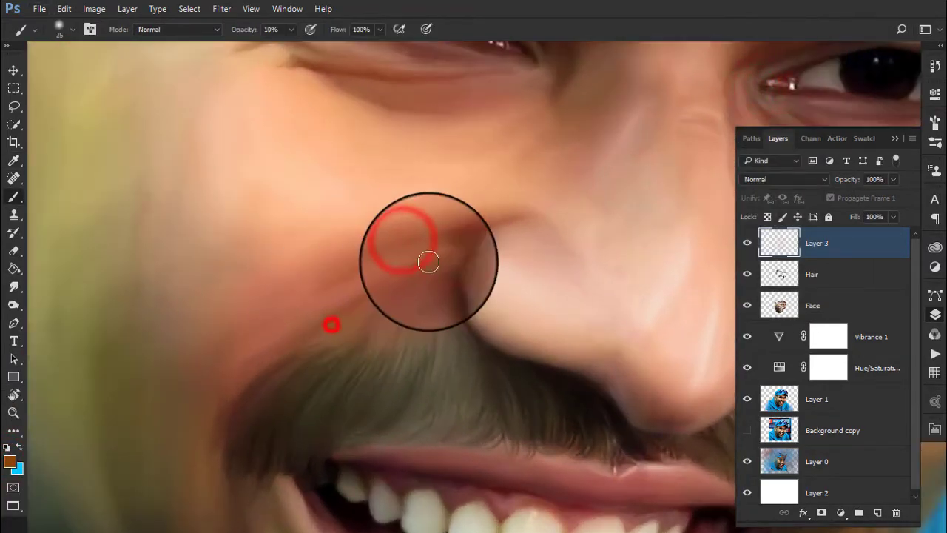
drag(545, 219, 374, 343)
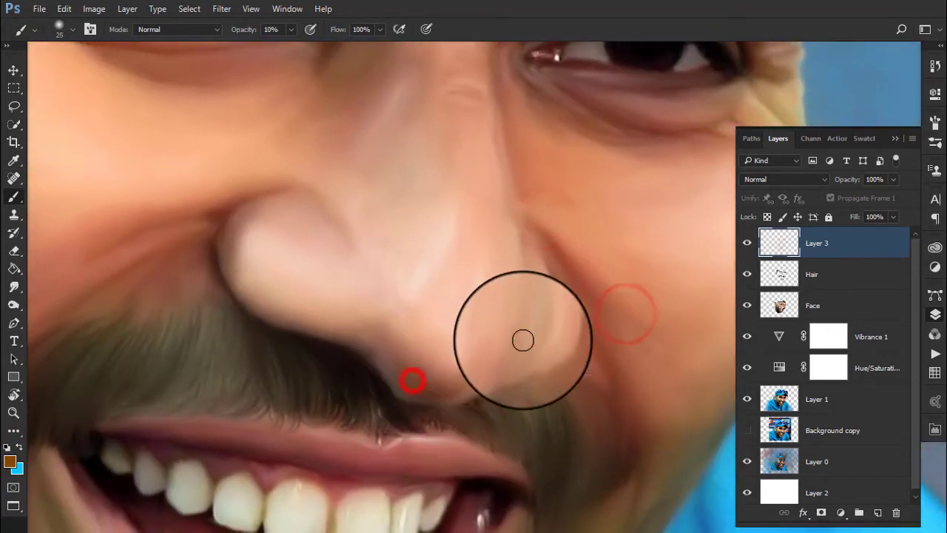
mouse_move(446, 265)
mouse_down()
mouse_move(471, 206)
mouse_move(482, 224)
mouse_move(506, 222)
mouse_up()
click(460, 212)
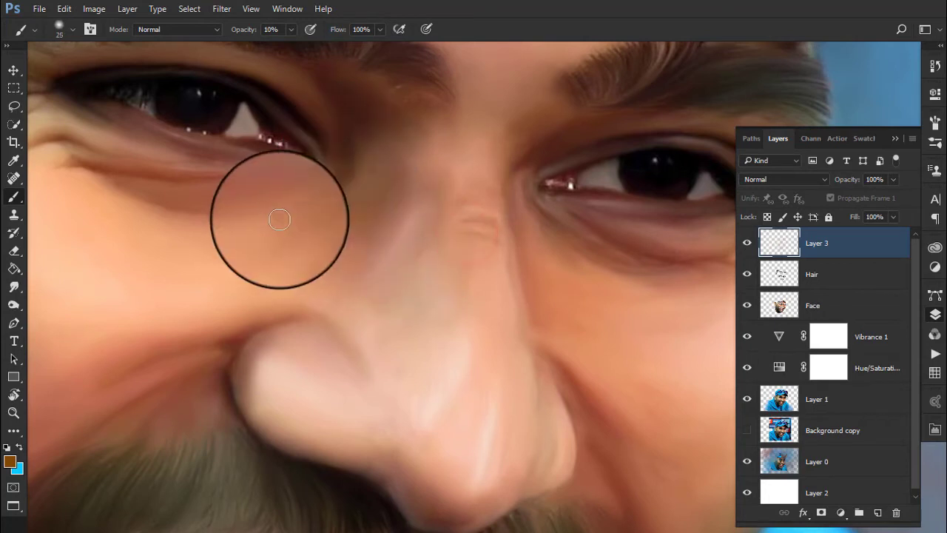
drag(543, 323, 452, 248)
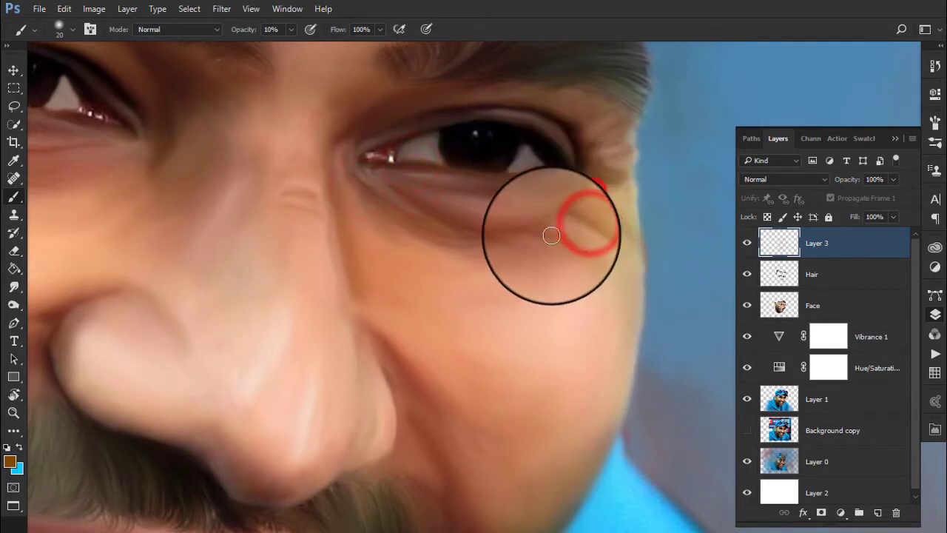
At brush size 15, paint faint strokes at the mouth corner, moustache and inner eyebrow.
scroll(583, 243, down, 3)
key(bracketleft)
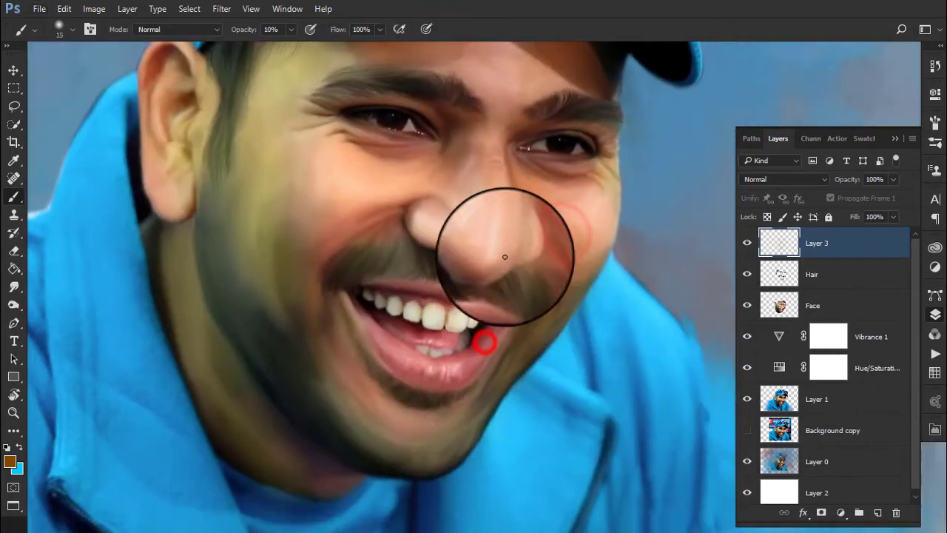
scroll(340, 376, up, 3)
drag(440, 299, 409, 262)
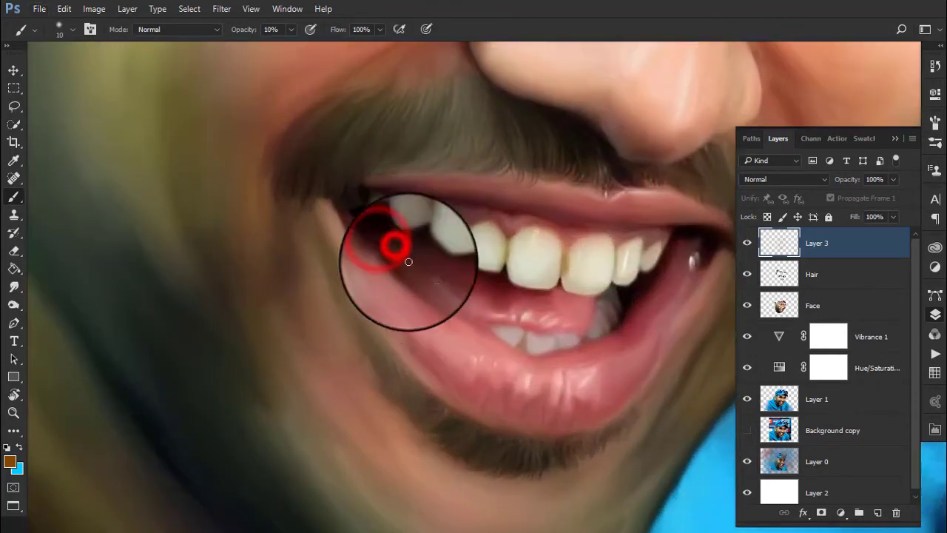
scroll(444, 222, up, 5)
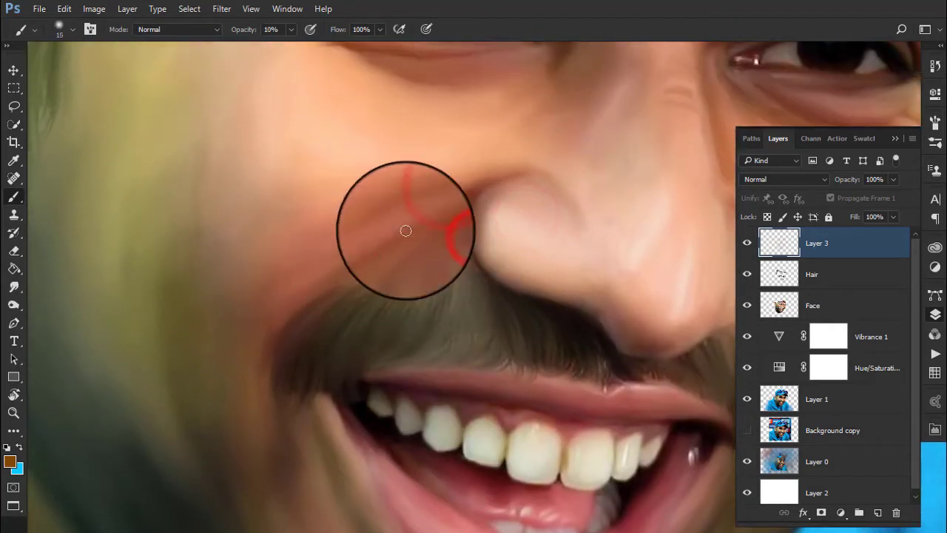
mouse_move(363, 230)
mouse_down()
mouse_move(265, 369)
mouse_move(349, 296)
mouse_up()
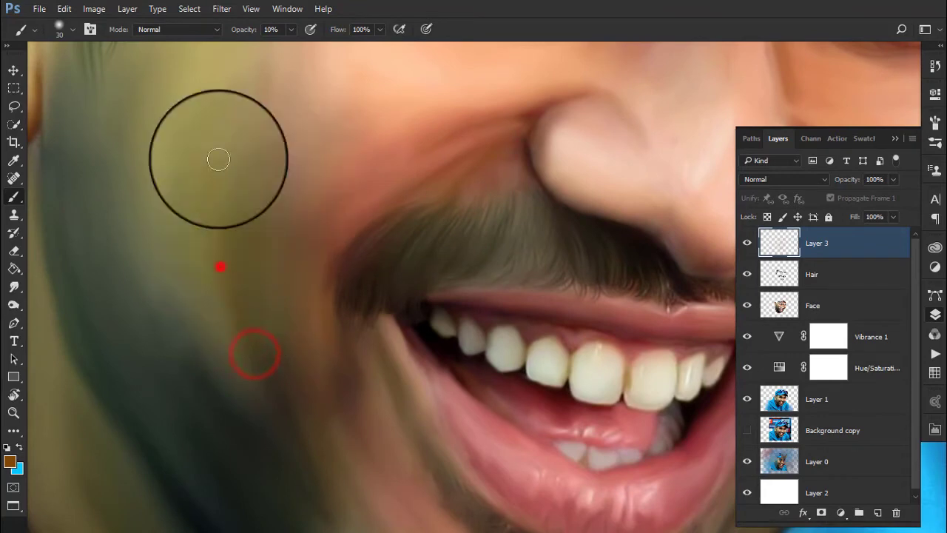
scroll(294, 315, up, 5)
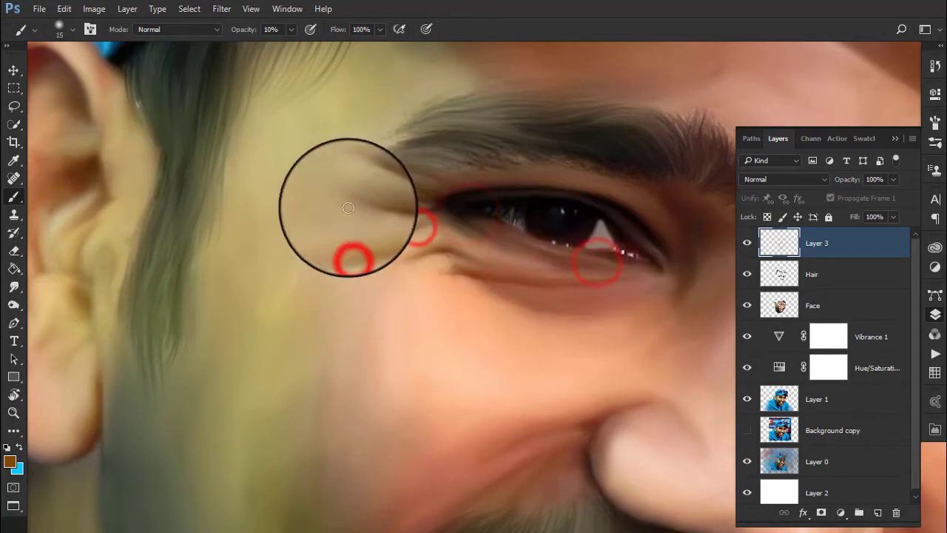
drag(348, 208, 377, 173)
Set Layer 3 to the Color blend mode and add an empty layer above it.
scroll(587, 201, down, 5)
scroll(518, 222, down, 3)
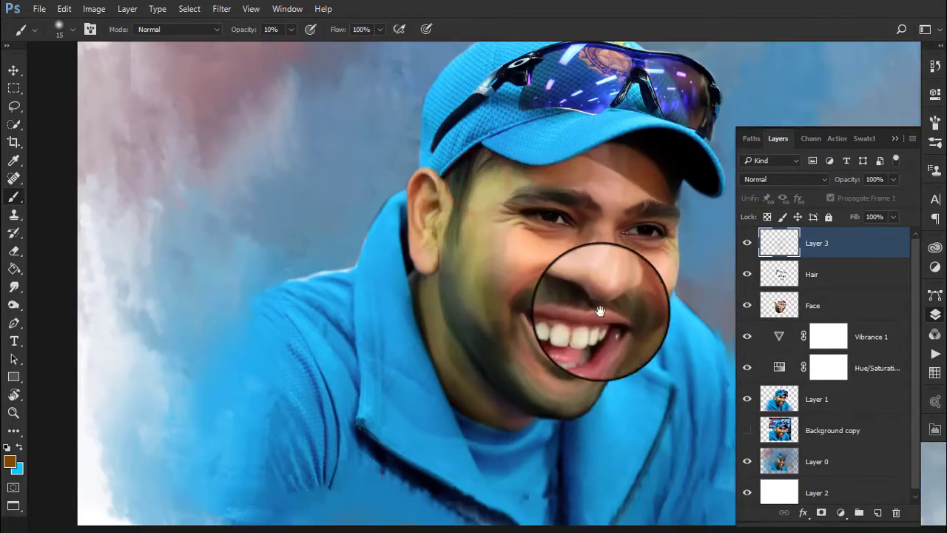
scroll(602, 296, down, 1)
scroll(560, 243, down, 1)
scroll(608, 251, up, 2)
scroll(613, 247, up, 2)
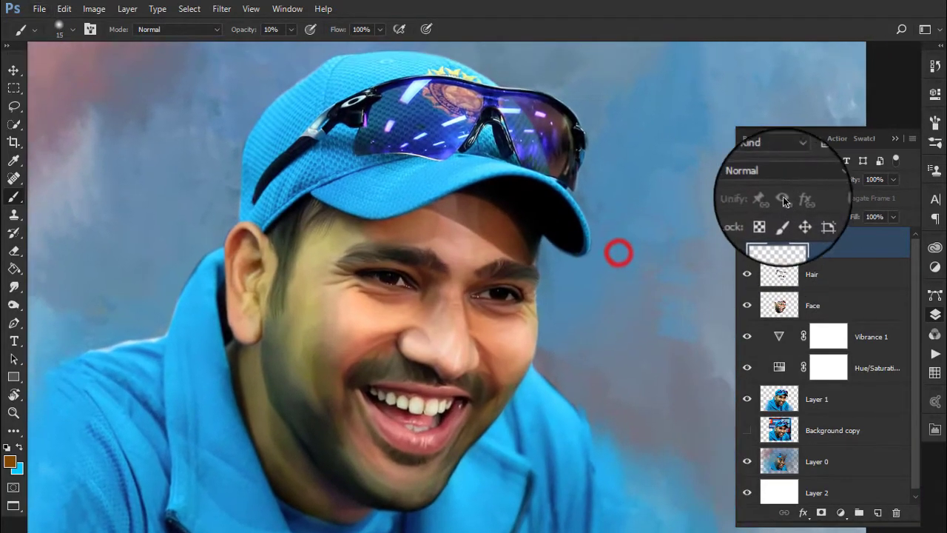
click(784, 179)
click(767, 441)
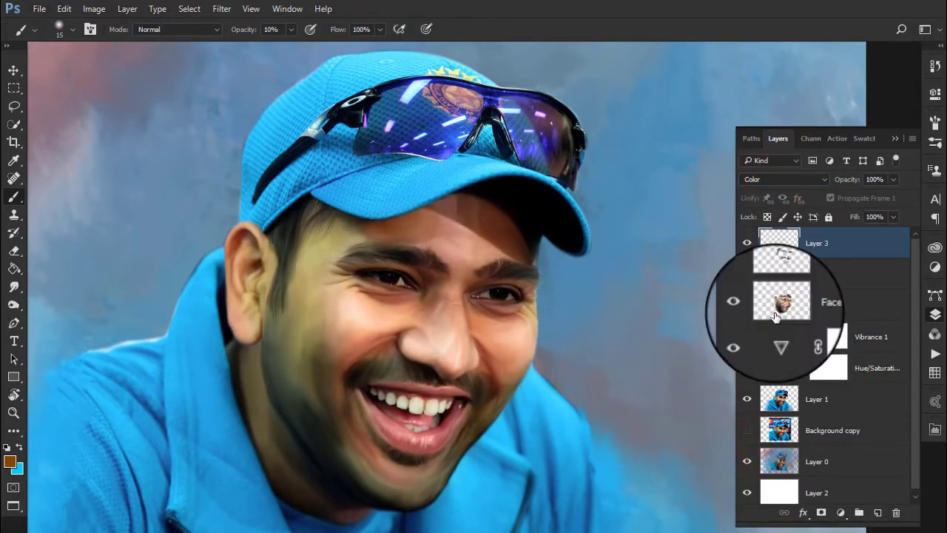
click(879, 513)
scroll(375, 343, up, 2)
scroll(407, 275, up, 2)
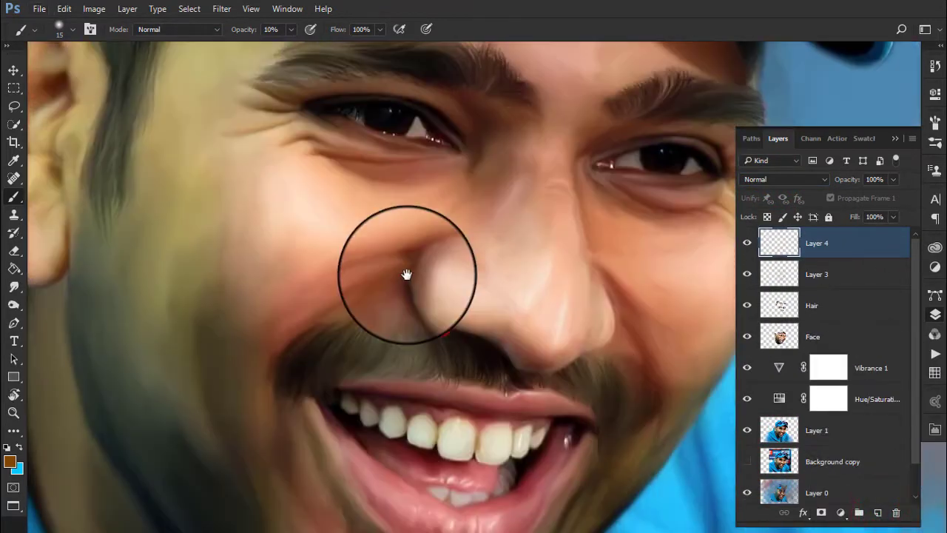
Choose a soft round brush preset for the Smudge tool.
right_click(395, 152)
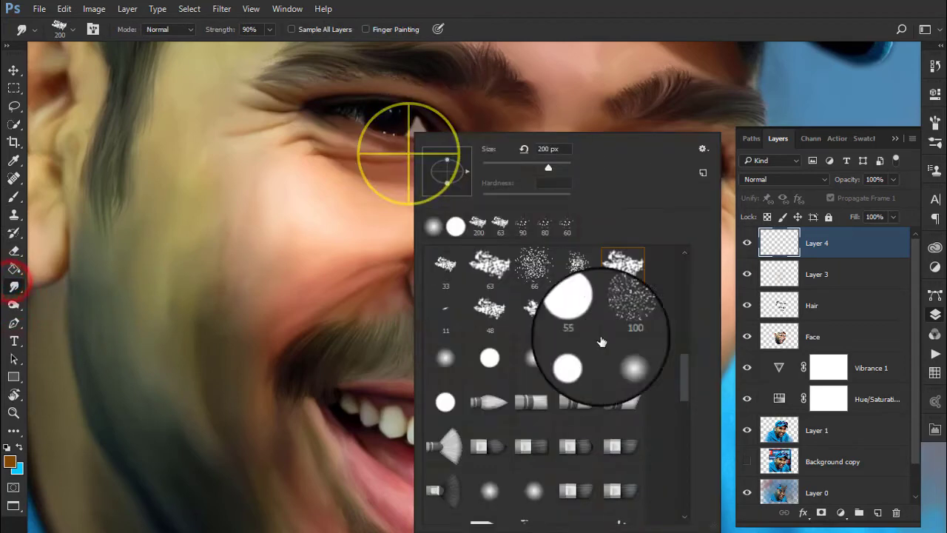
drag(682, 376, 681, 393)
click(614, 293)
click(232, 229)
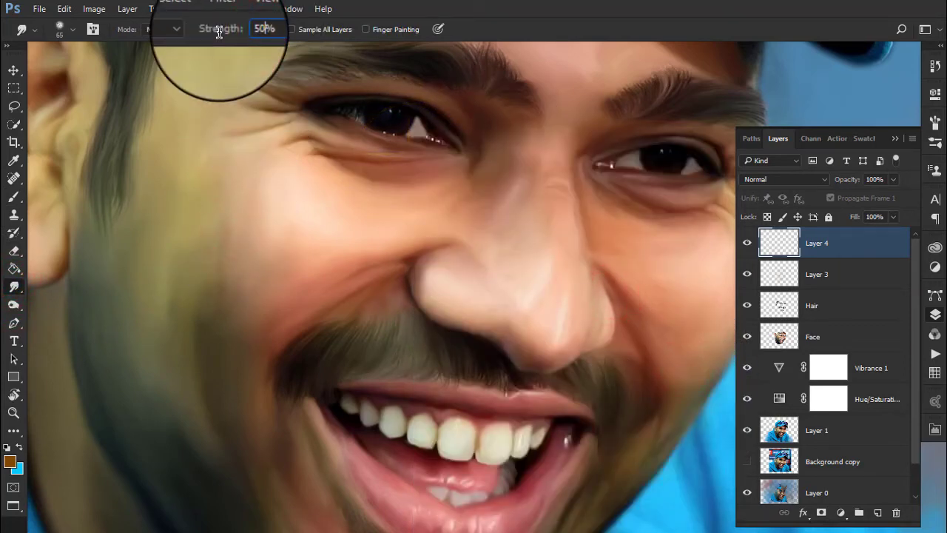
Check the smudge smoothing settings and fine-tune the smudge brush size.
click(918, 515)
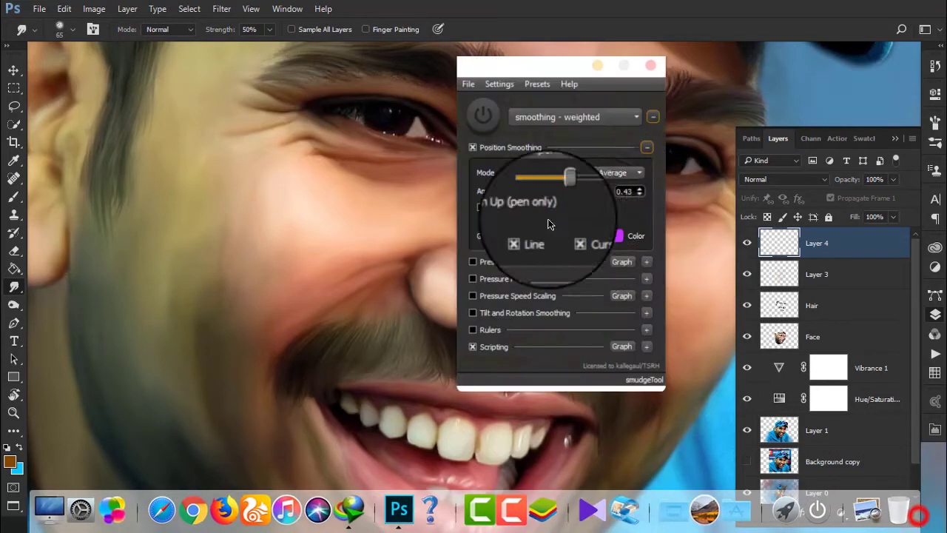
click(597, 65)
scroll(359, 281, up, 5)
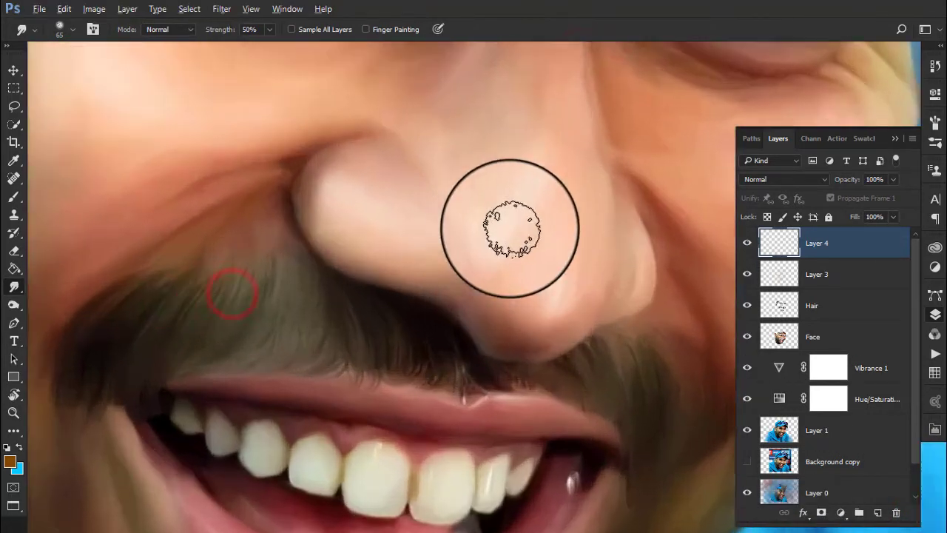
scroll(510, 228, up, 2)
key(bracketleft)
key(bracketleft)
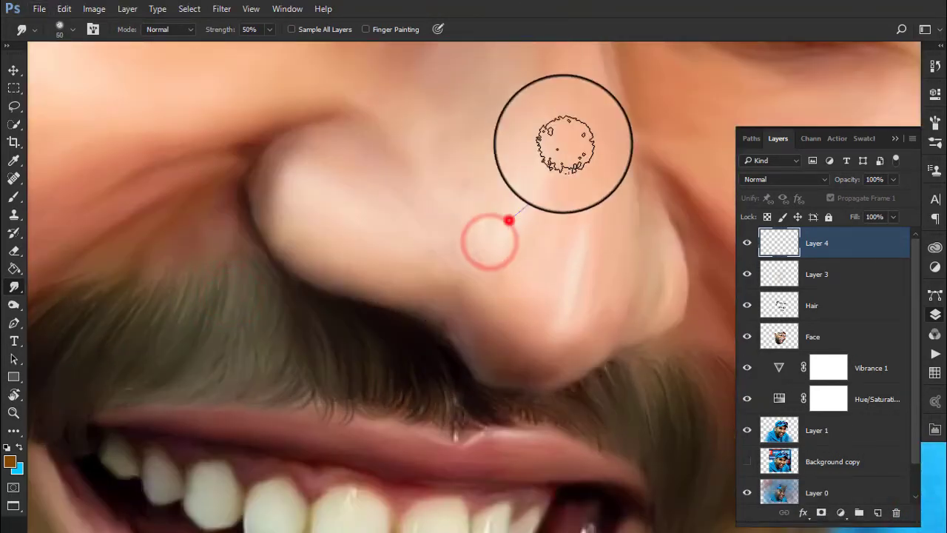
key(bracketright)
Enable Sample All Layers and smudge the nose and the skin beside the nostril.
click(490, 232)
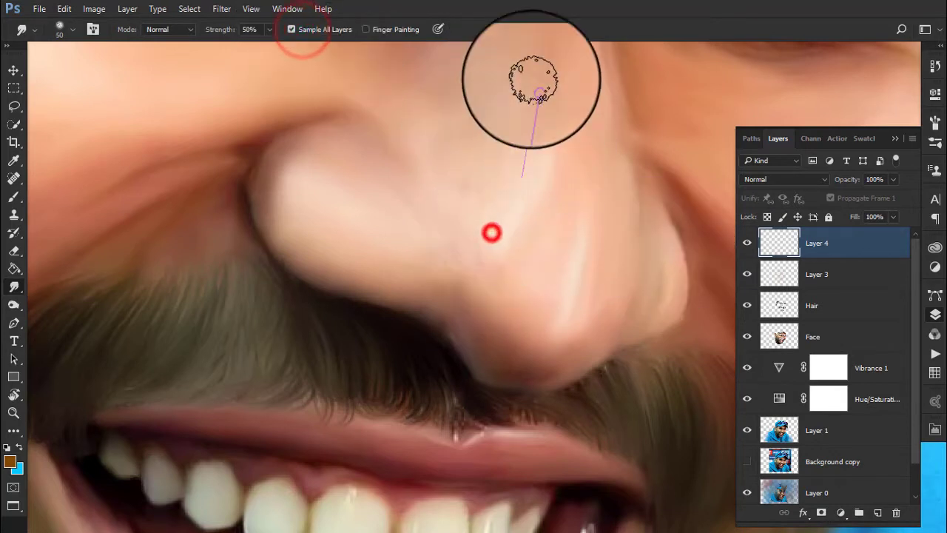
click(567, 217)
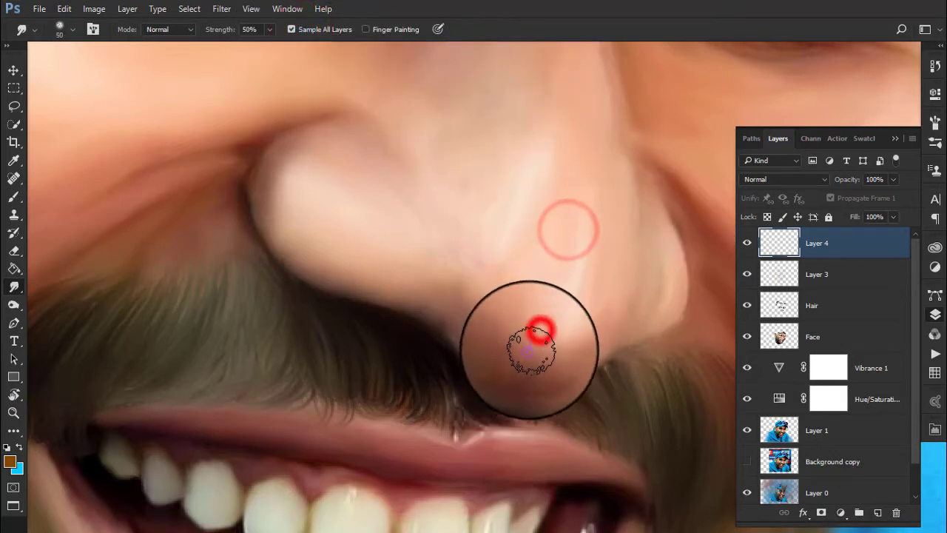
drag(529, 335, 571, 167)
click(583, 281)
drag(611, 348, 602, 258)
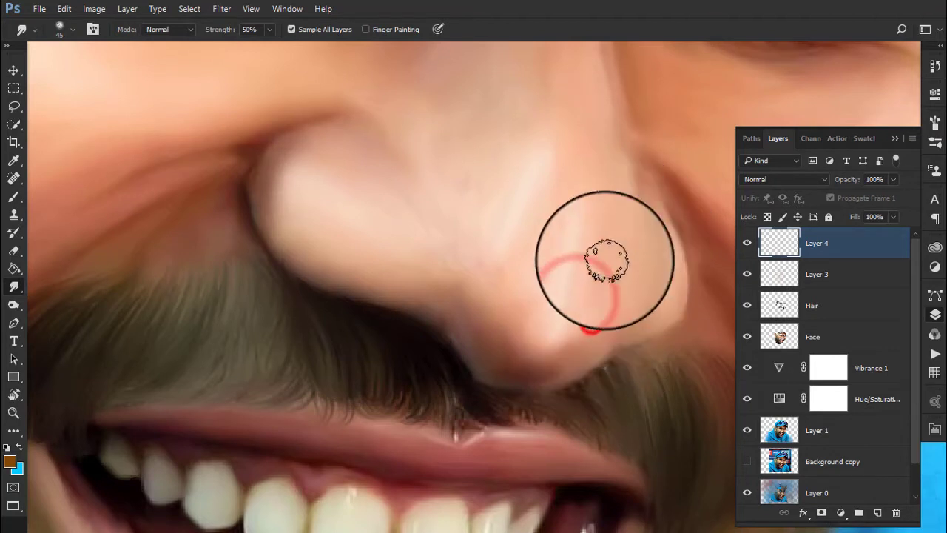
drag(269, 219, 449, 322)
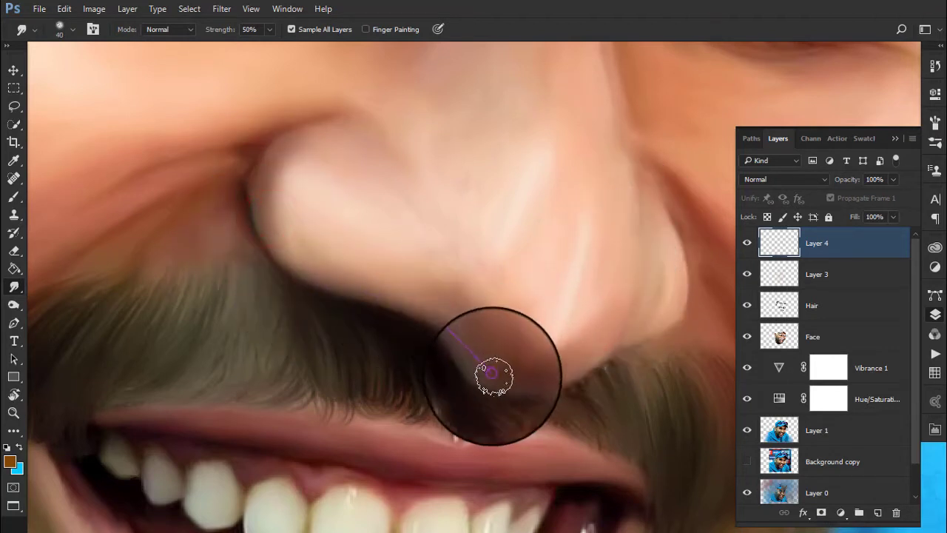
drag(518, 320, 528, 232)
Blend the skin up and down the nose crease and along the beard edge.
drag(538, 200, 457, 80)
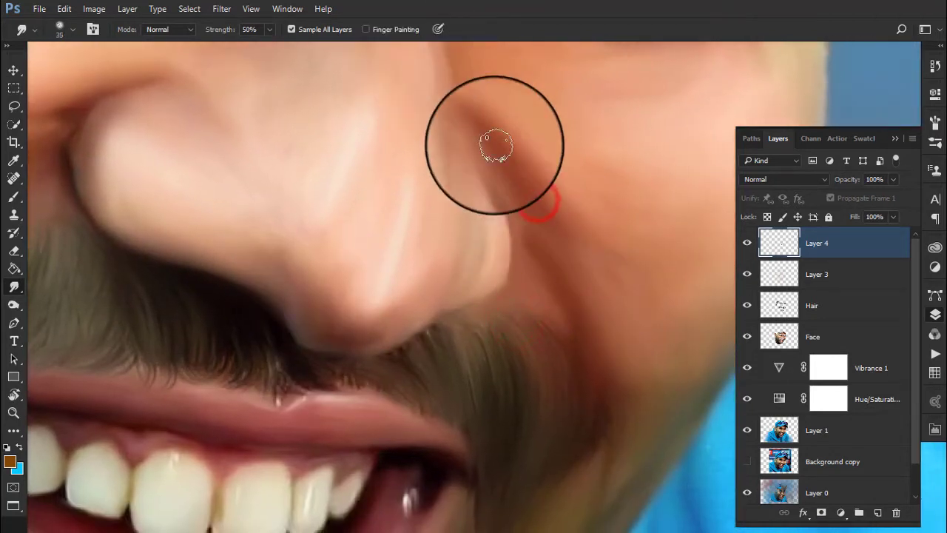
drag(568, 301, 493, 127)
drag(586, 319, 620, 390)
drag(606, 430, 543, 249)
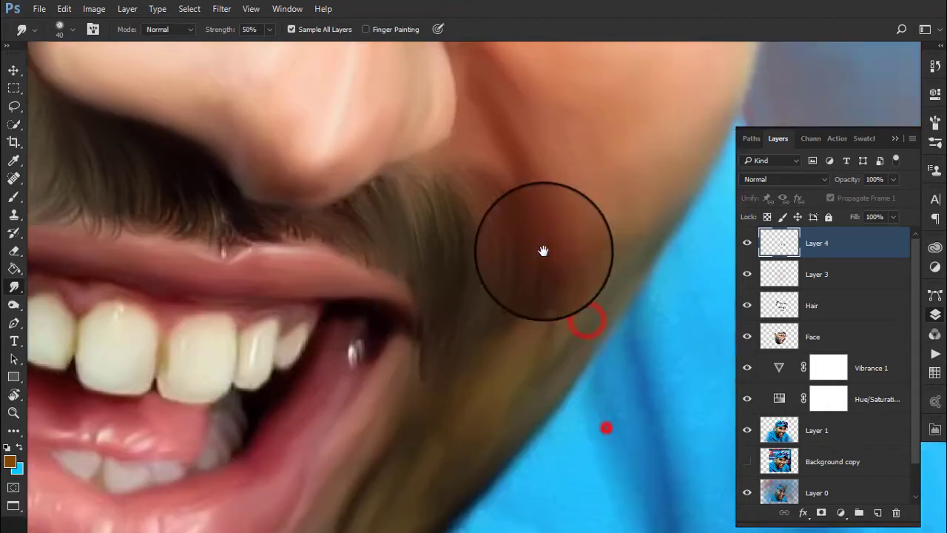
drag(509, 143, 551, 272)
Soften the jaw and beard edge near the chin with a slightly larger brush.
drag(504, 409, 503, 243)
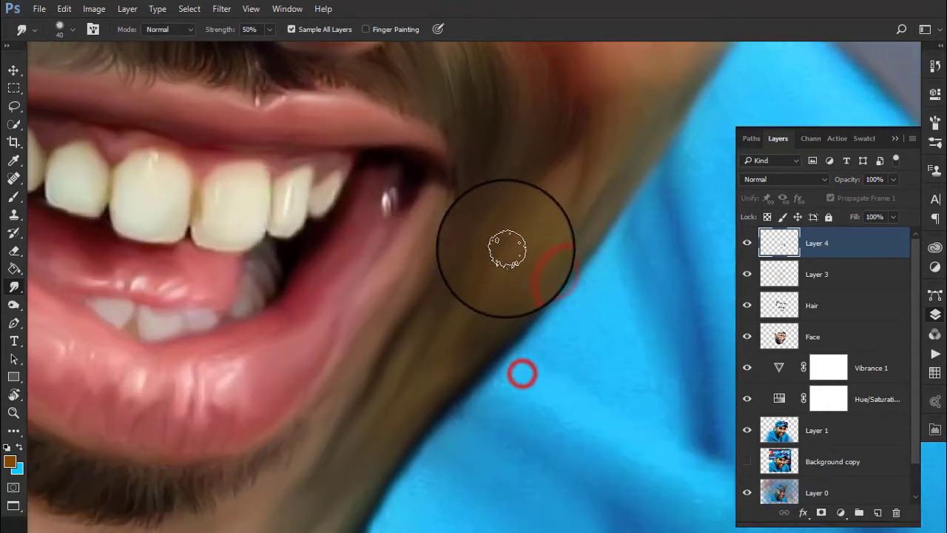
drag(465, 275, 378, 391)
drag(378, 474, 422, 327)
mouse_move(461, 258)
mouse_down()
mouse_move(370, 417)
mouse_move(332, 454)
mouse_up()
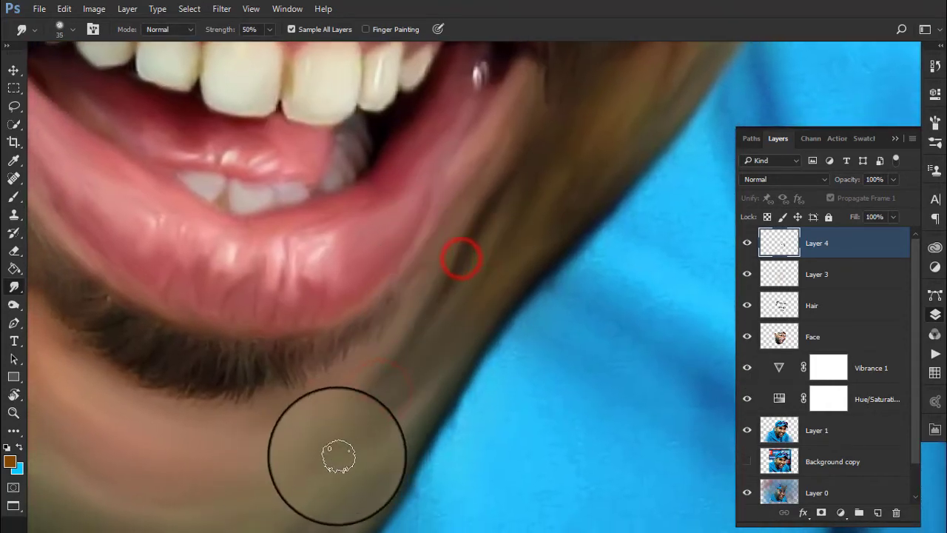
key(bracketright)
mouse_move(495, 254)
mouse_down()
mouse_move(370, 406)
mouse_move(485, 241)
mouse_up()
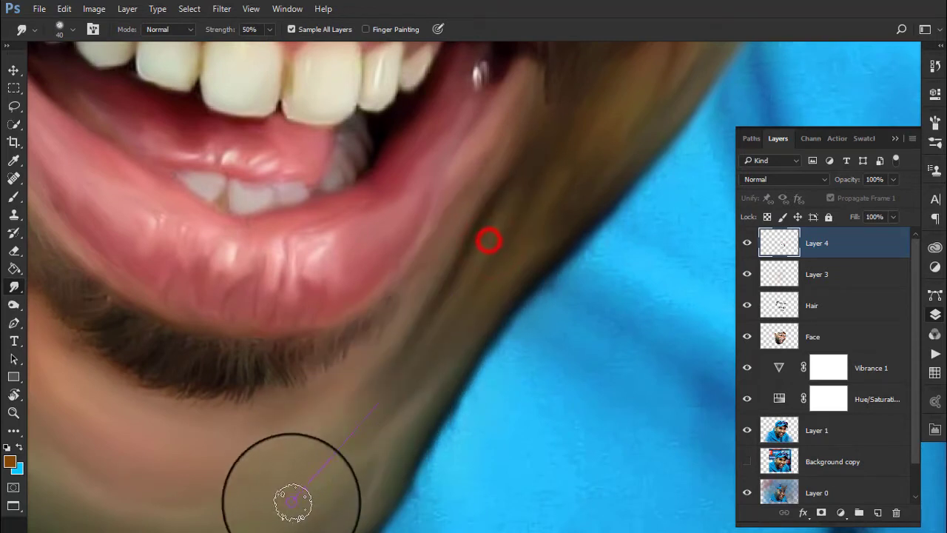
Blend the skin along the jaw edge below the lips.
mouse_move(296, 501)
mouse_down()
mouse_move(397, 363)
mouse_move(417, 304)
mouse_move(289, 437)
mouse_up()
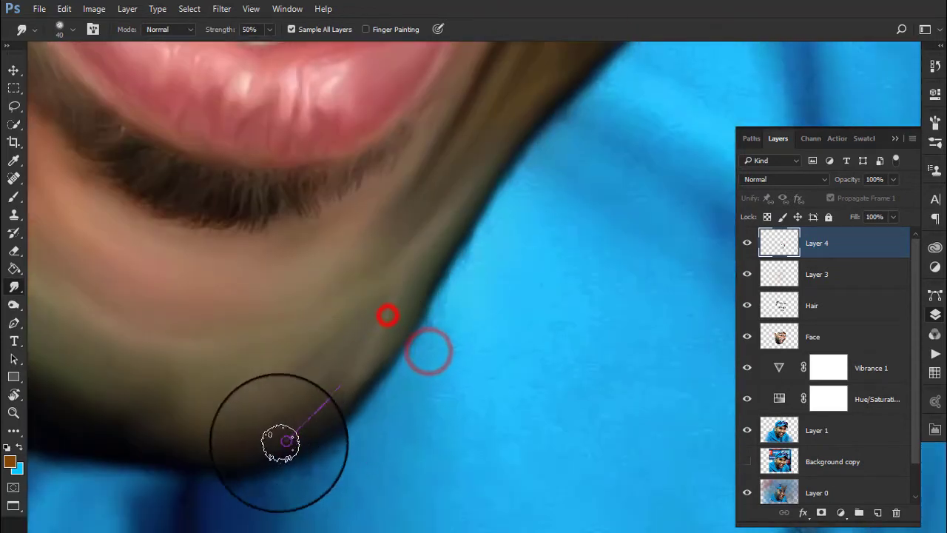
drag(277, 395, 393, 313)
drag(317, 321, 271, 404)
drag(322, 374, 393, 354)
key(bracketleft)
Smear the chin and jaw smooth with long sweeping smudge strokes.
drag(348, 334, 532, 256)
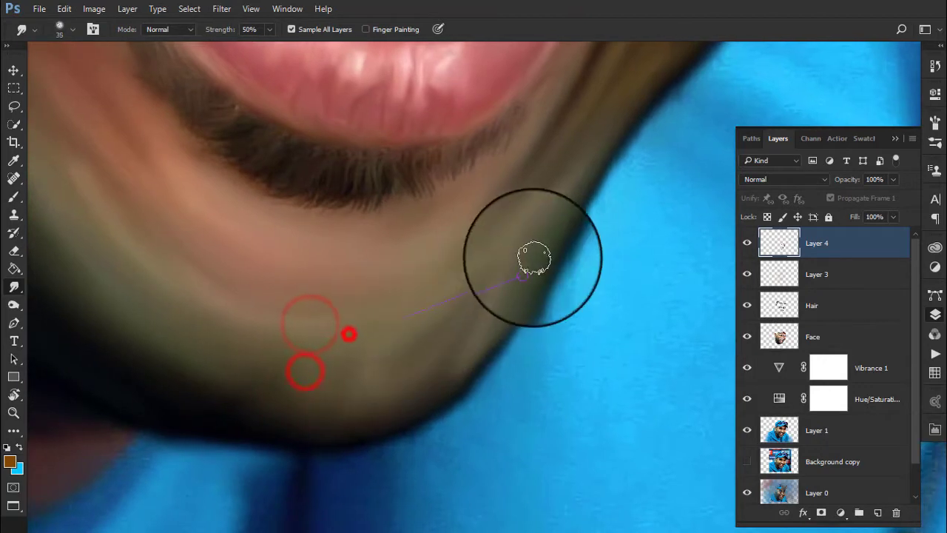
drag(362, 324, 524, 228)
drag(294, 324, 503, 348)
key(bracketright)
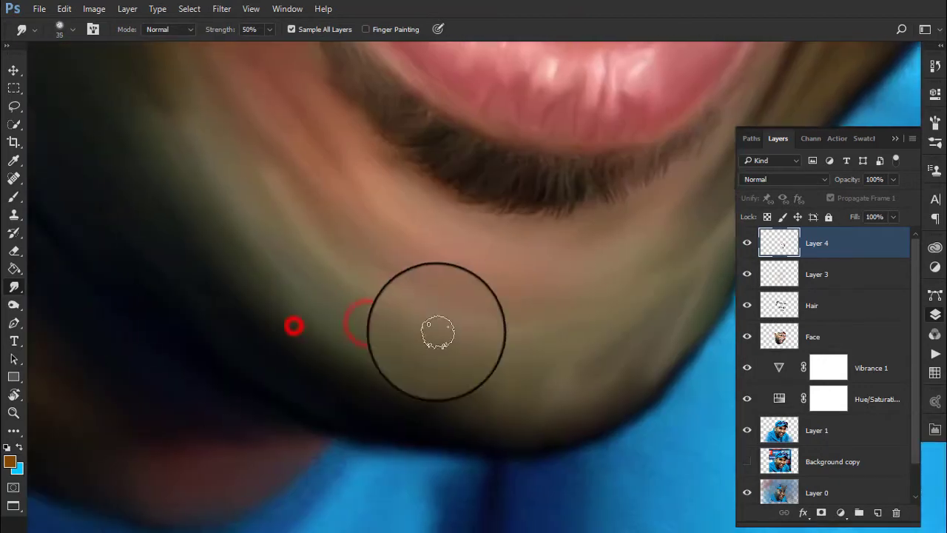
drag(404, 297, 273, 152)
drag(285, 193, 302, 216)
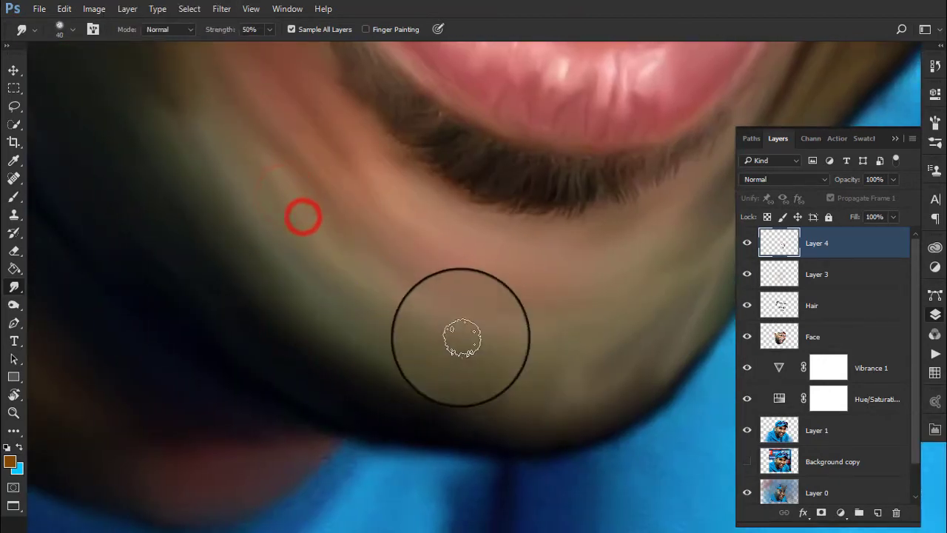
drag(262, 152, 454, 380)
key(bracketright)
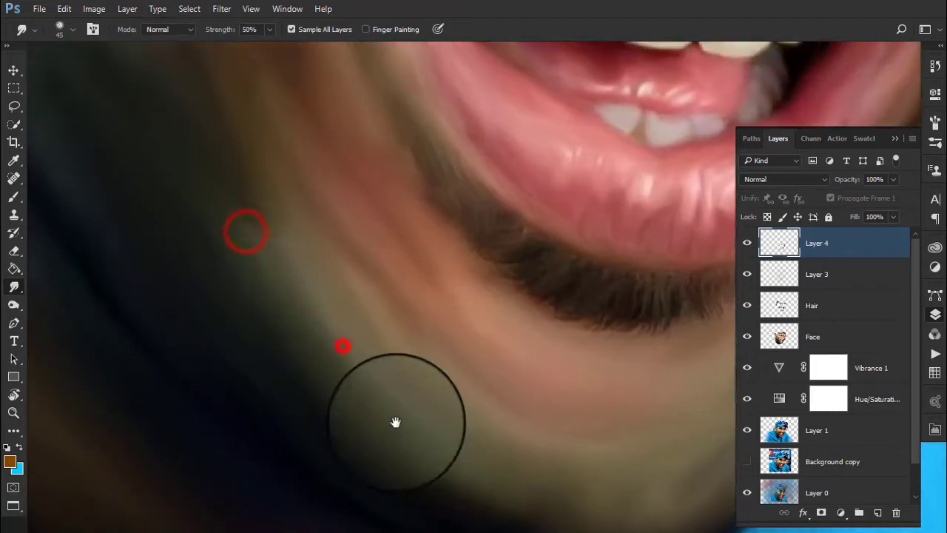
Smear the jaw side, jaw edge and lower cheek beside the mouth.
drag(370, 438, 363, 409)
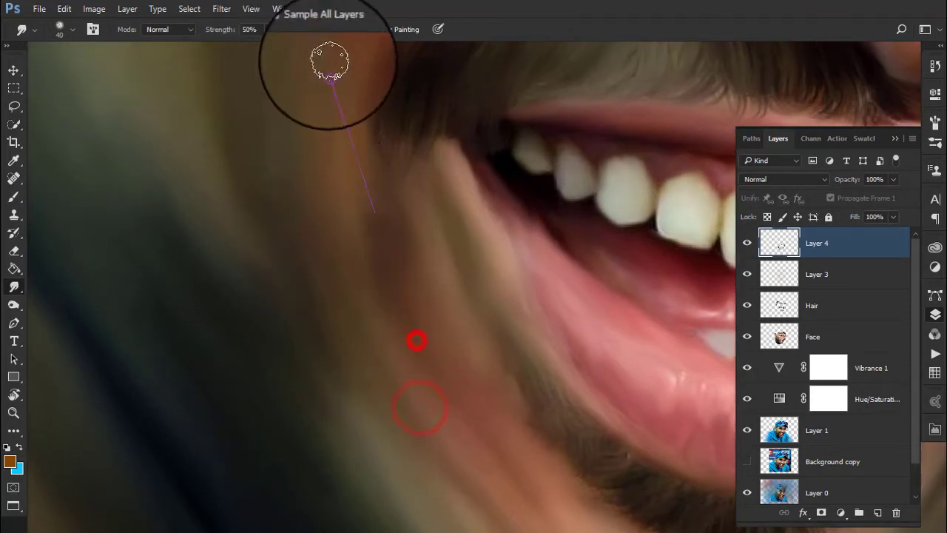
drag(522, 407, 363, 122)
mouse_move(433, 239)
mouse_down()
mouse_move(512, 436)
mouse_move(369, 211)
mouse_up()
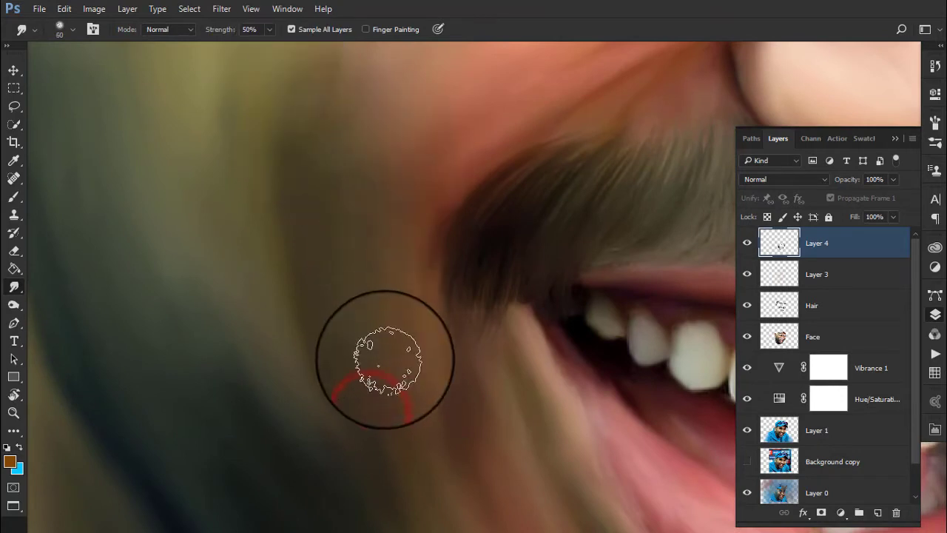
mouse_move(362, 344)
mouse_down()
mouse_move(418, 219)
mouse_move(407, 198)
mouse_up()
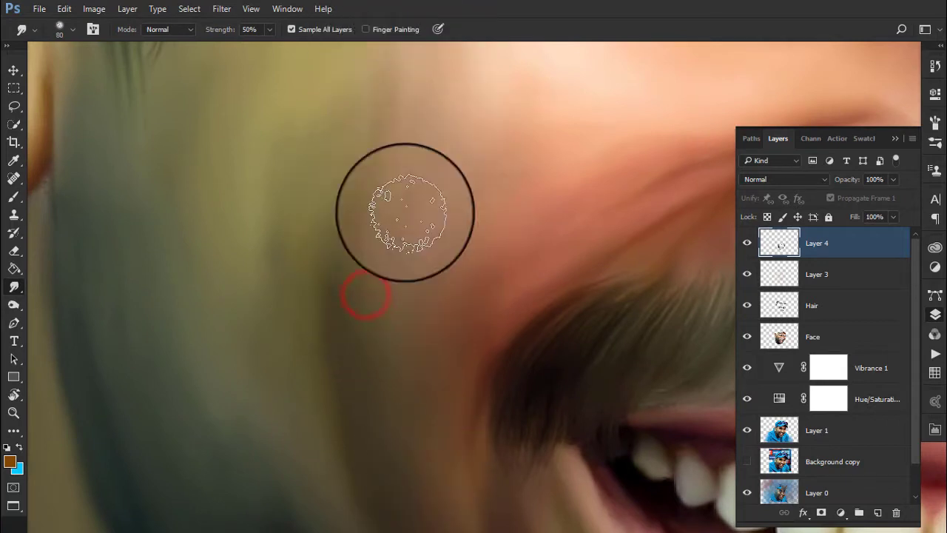
drag(409, 83, 313, 275)
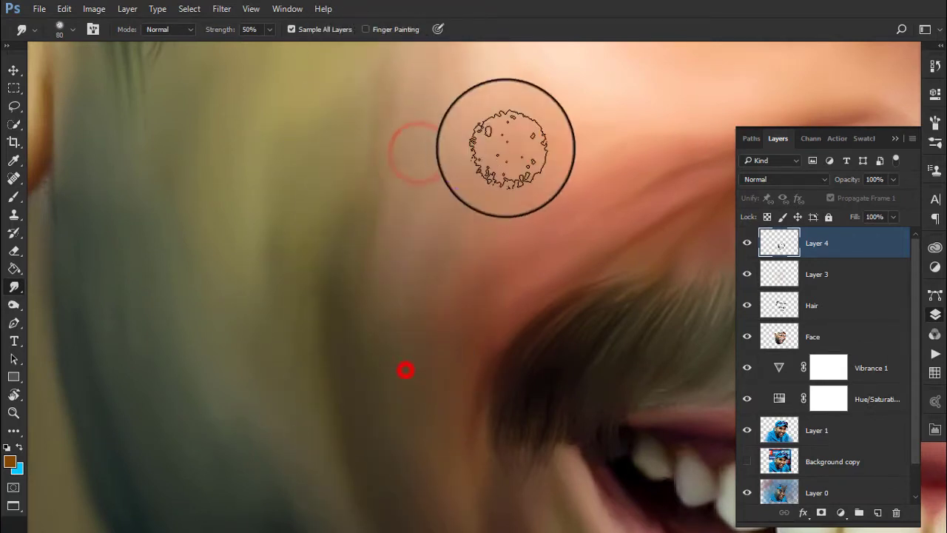
drag(405, 370, 443, 294)
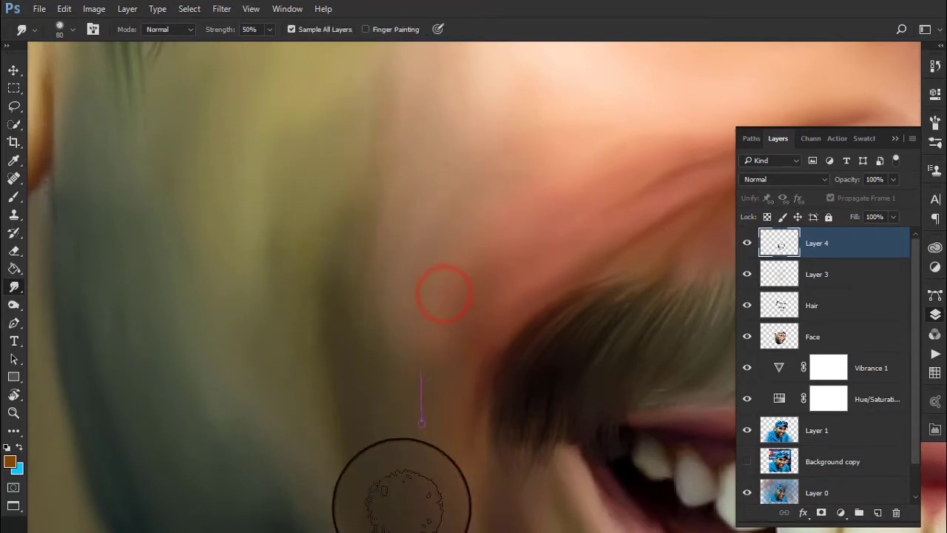
Smooth the side of the jaw near the ear with long smudge strokes.
mouse_move(233, 400)
mouse_down()
mouse_move(419, 282)
mouse_move(399, 274)
mouse_up()
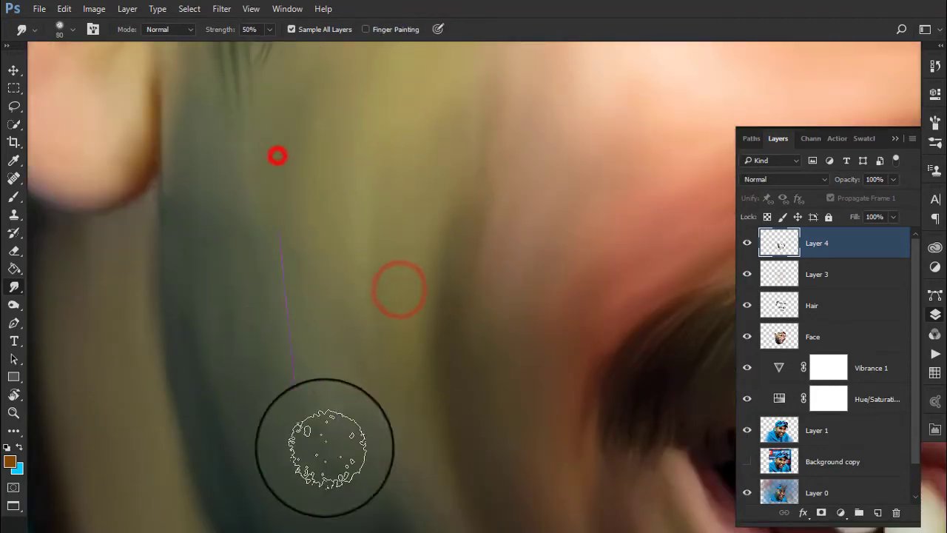
drag(391, 360, 335, 219)
drag(415, 258, 382, 80)
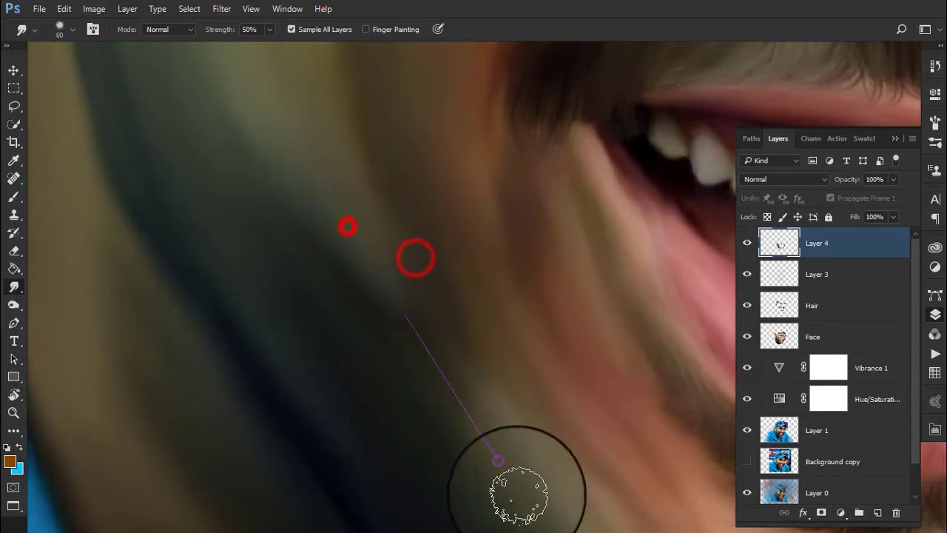
drag(486, 380, 410, 275)
drag(416, 323, 281, 117)
mouse_move(328, 143)
mouse_down()
mouse_move(465, 391)
mouse_move(477, 347)
mouse_up()
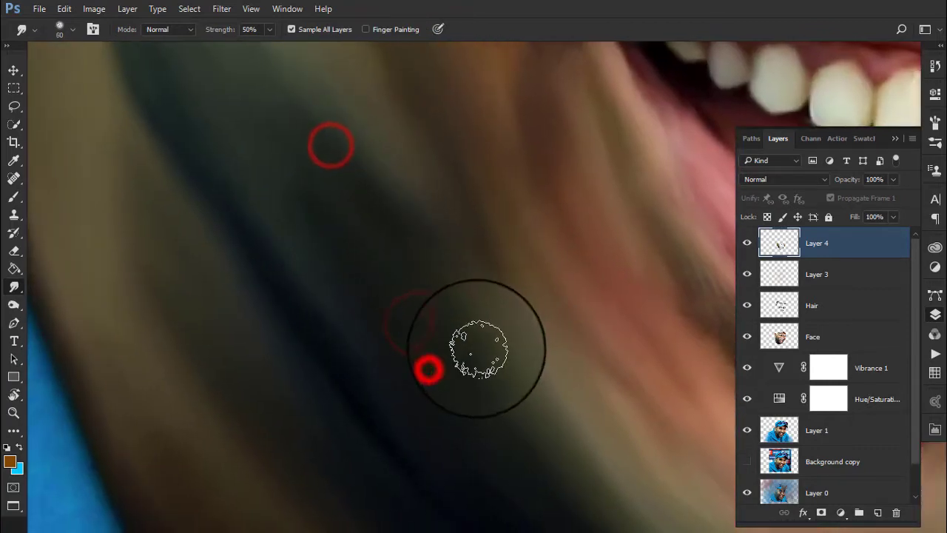
drag(484, 385, 383, 281)
With a larger brush, smooth the face side and cheek below the ear.
key(bracketright)
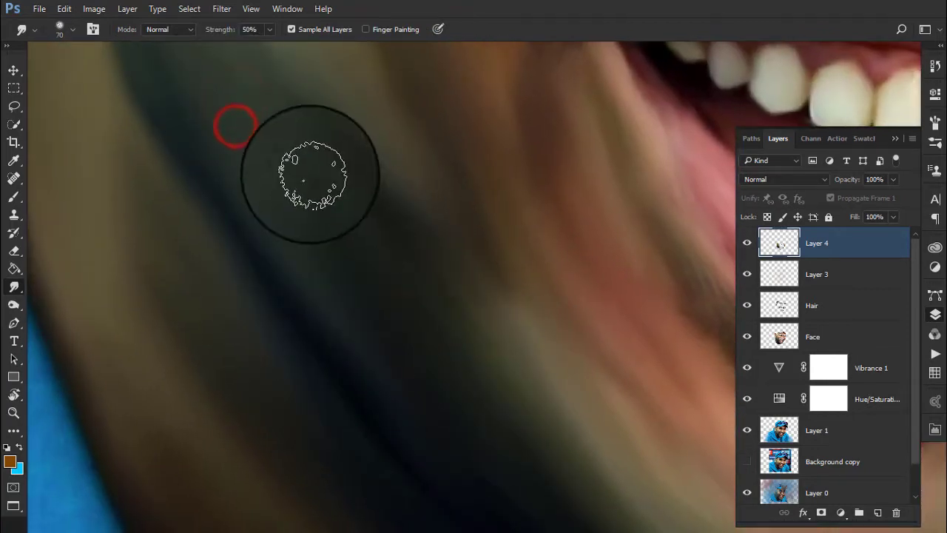
drag(319, 155, 342, 404)
drag(266, 99, 437, 427)
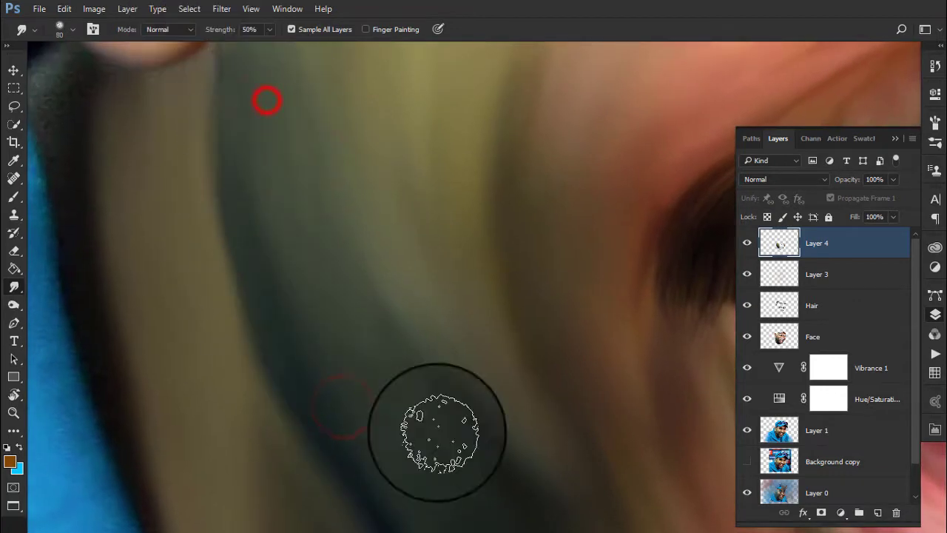
drag(356, 254, 337, 135)
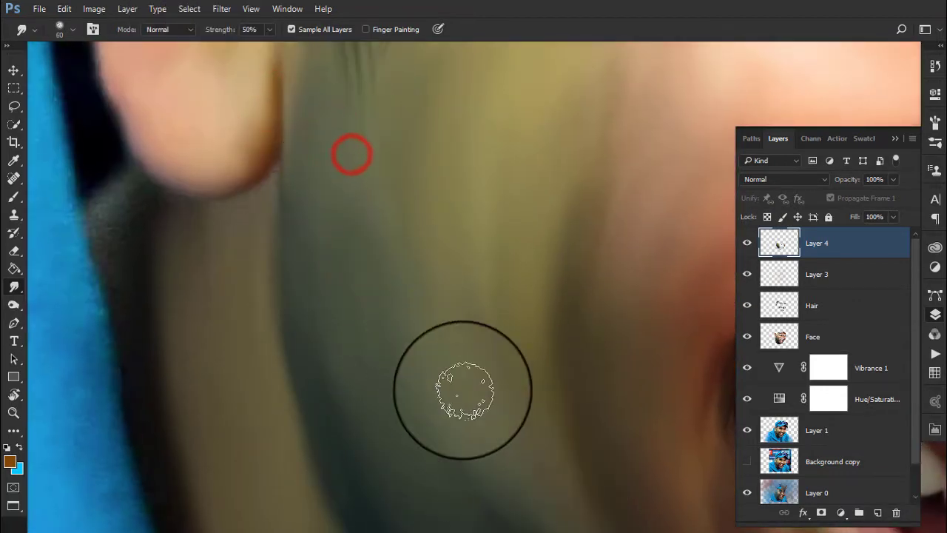
drag(500, 146, 536, 386)
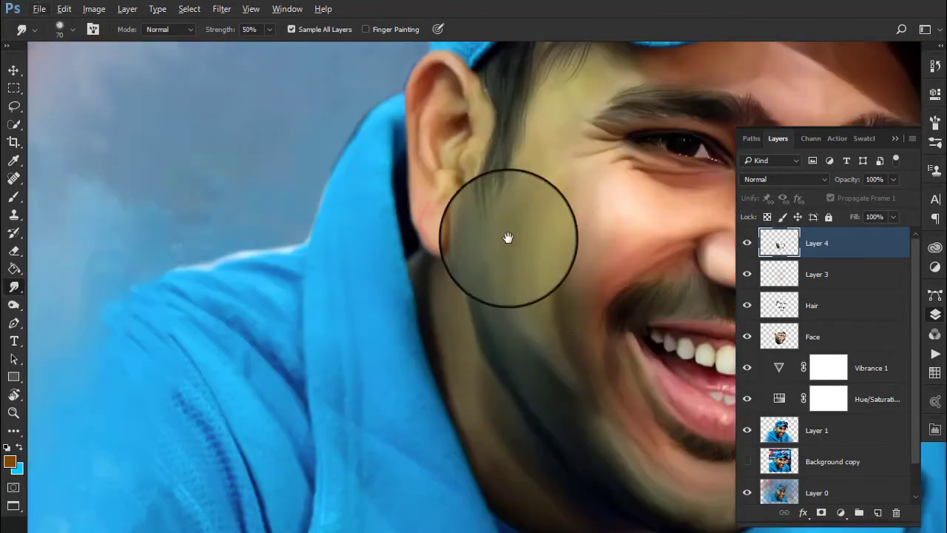
Smudge the cheek beside the smile down toward the lower cheek.
drag(509, 244, 493, 351)
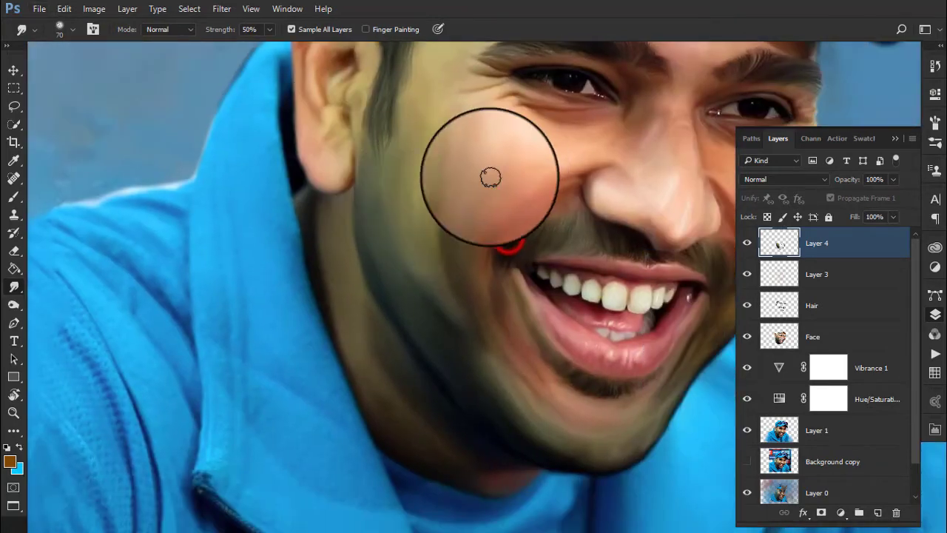
scroll(433, 267, up, 1)
drag(433, 266, 478, 296)
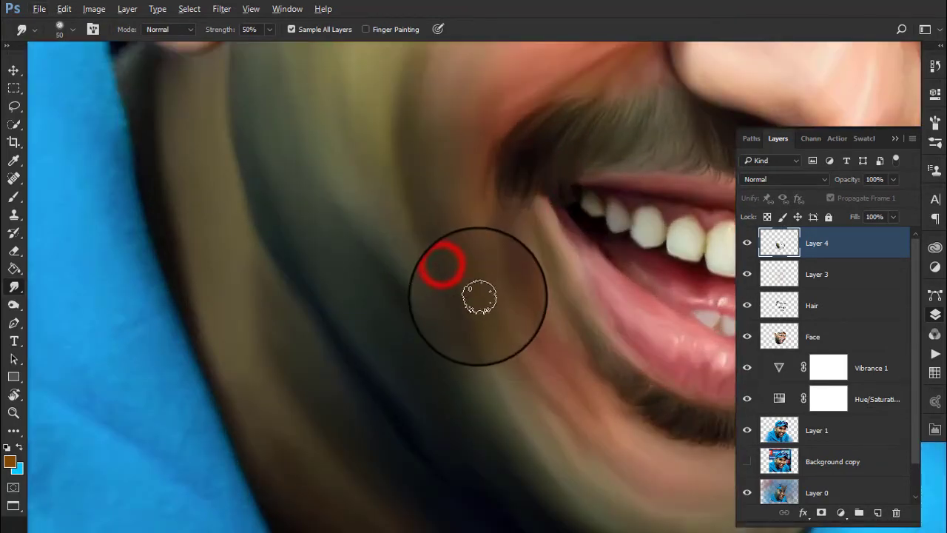
scroll(431, 234, up, 2)
drag(355, 134, 463, 398)
drag(429, 362, 296, 167)
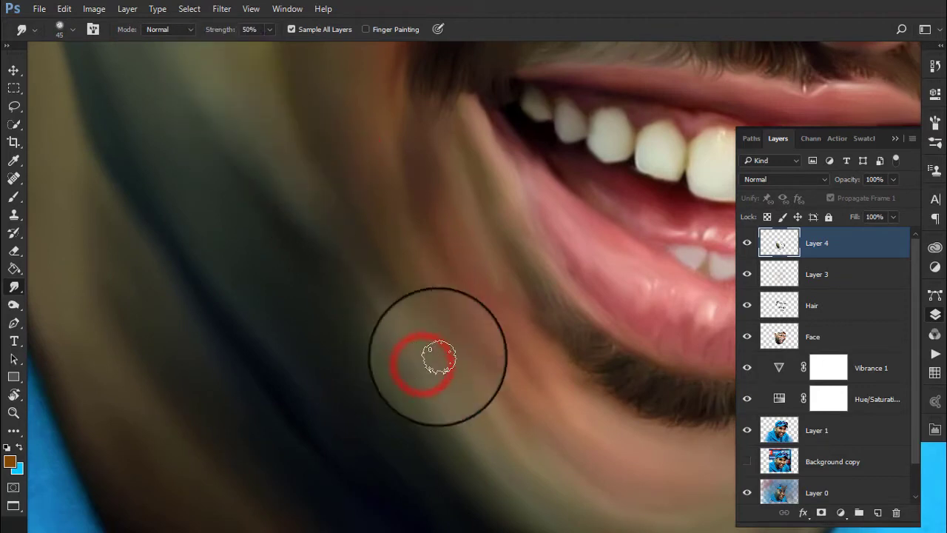
drag(348, 185, 405, 334)
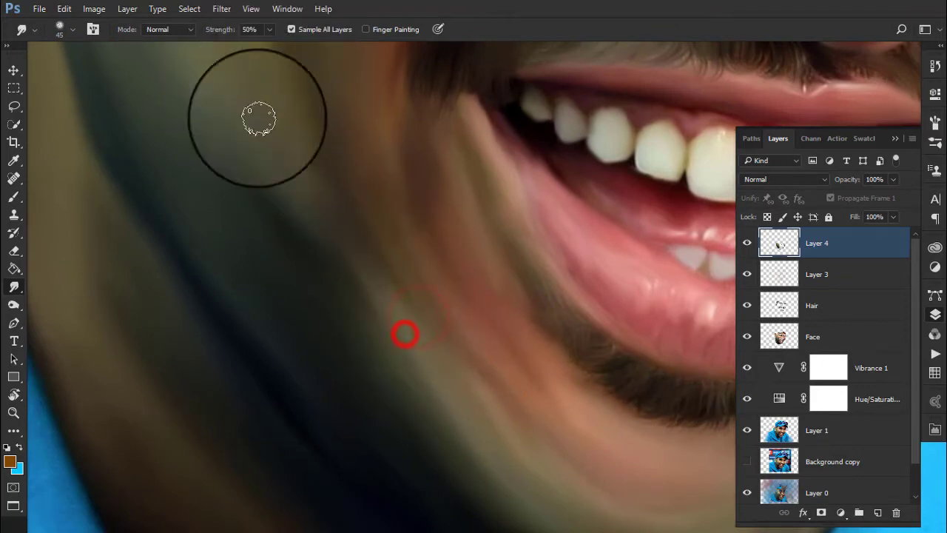
Smudge the cheek near the moustache and drag the nose crease into it.
scroll(222, 133, up, 3)
drag(269, 154, 341, 319)
scroll(475, 169, up, 1)
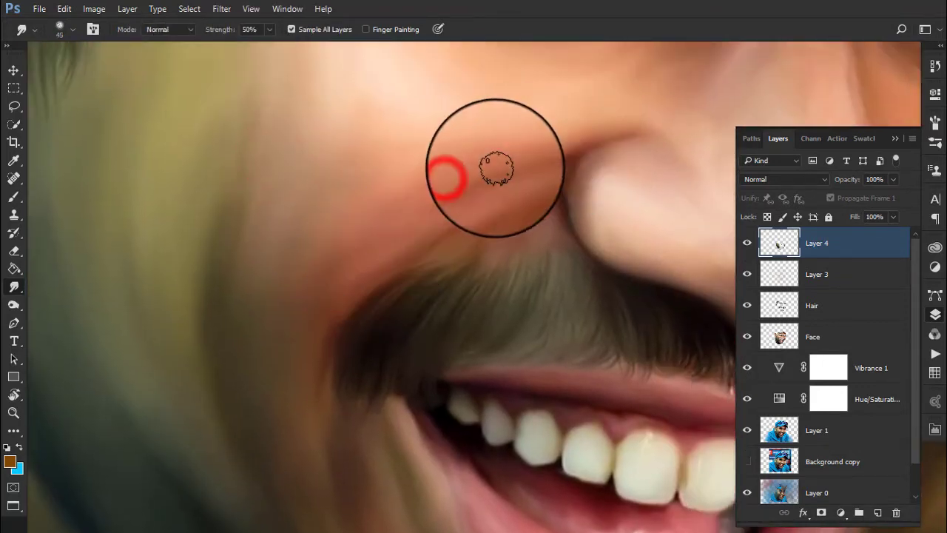
scroll(484, 207, up, 1)
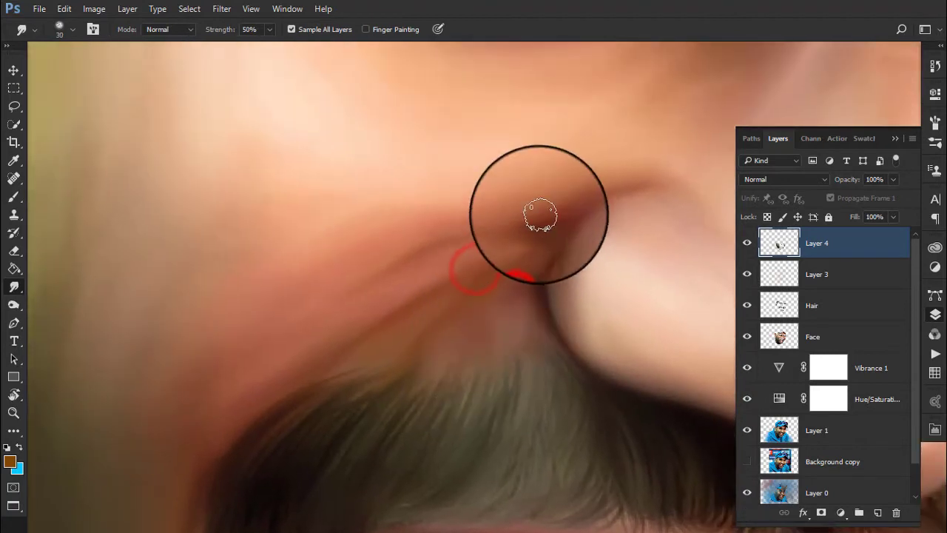
drag(540, 212, 328, 291)
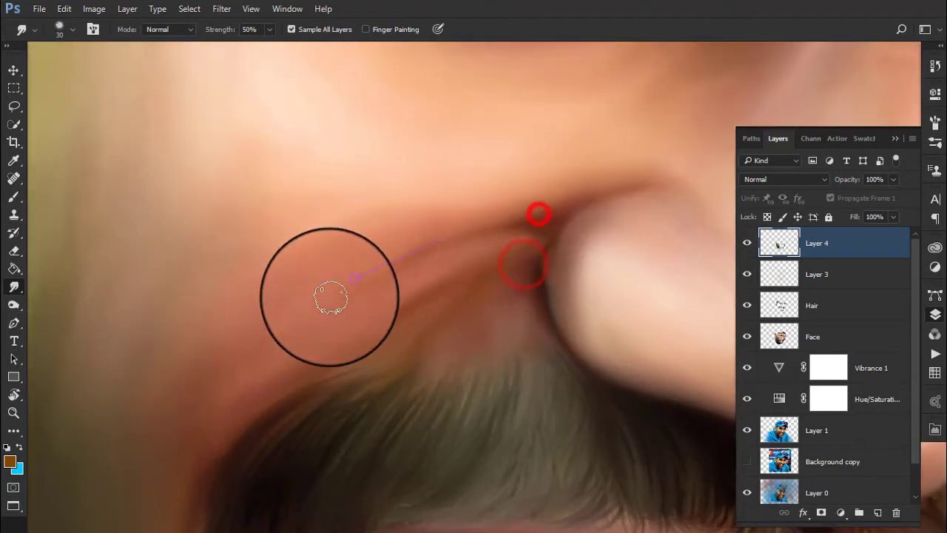
key([)
drag(539, 206, 414, 296)
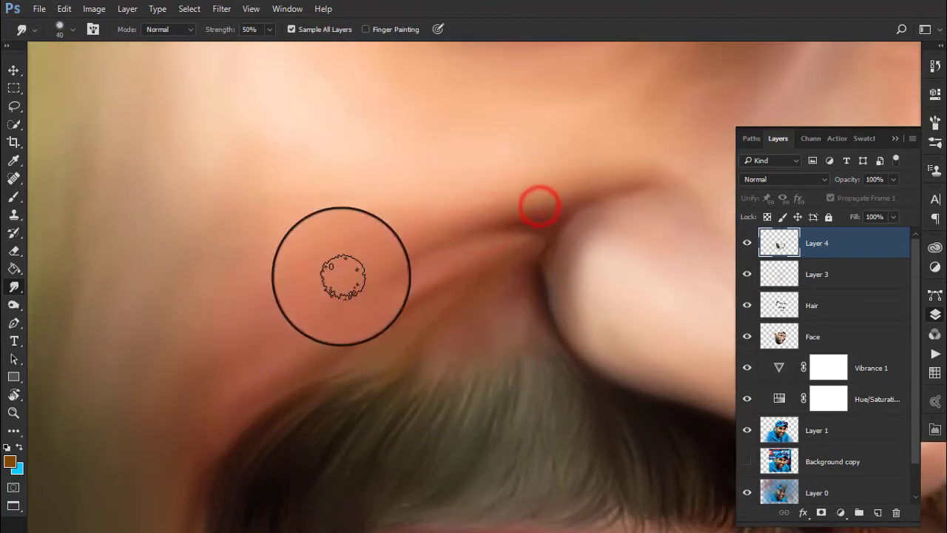
Soften and push up the skin beside the nose crease and below the nose.
mouse_move(552, 306)
mouse_down()
mouse_move(427, 342)
mouse_move(509, 214)
mouse_move(613, 307)
mouse_up()
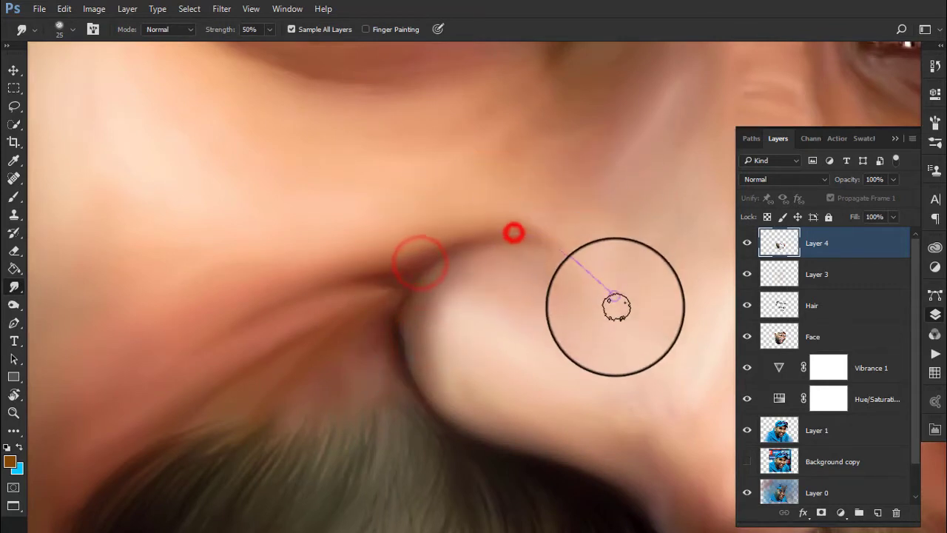
drag(548, 232, 391, 278)
drag(567, 220, 483, 392)
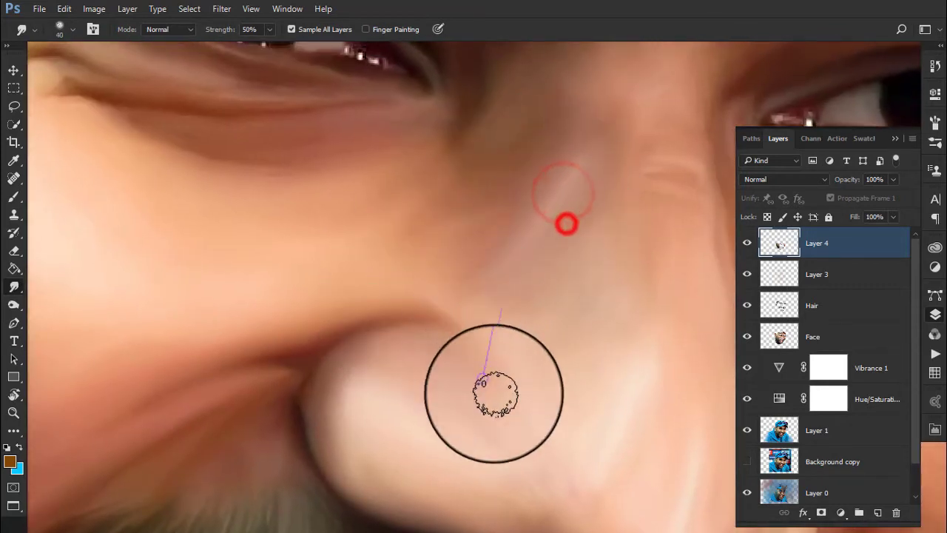
mouse_move(501, 350)
mouse_down()
mouse_move(575, 451)
mouse_move(495, 339)
mouse_up()
key(])
drag(491, 429, 588, 277)
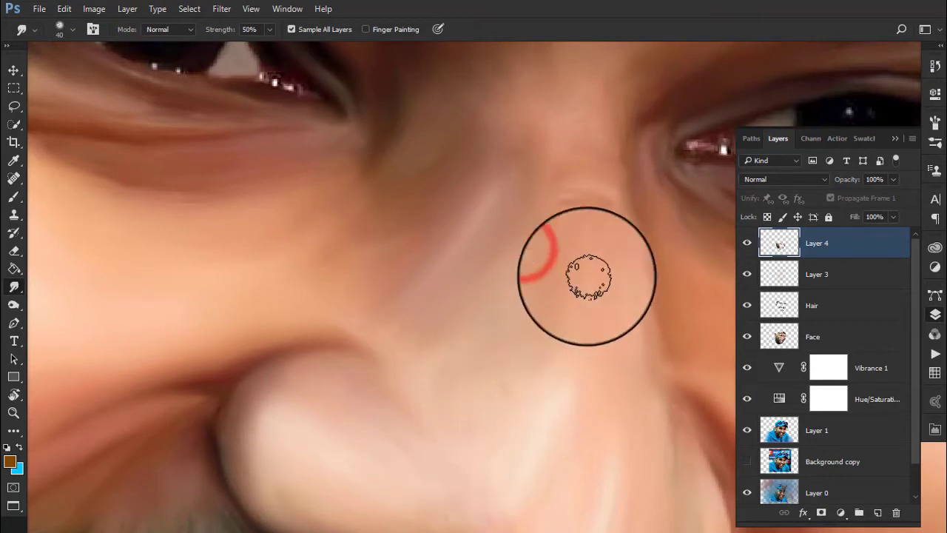
mouse_move(503, 401)
mouse_down()
mouse_move(324, 330)
mouse_move(436, 370)
mouse_up()
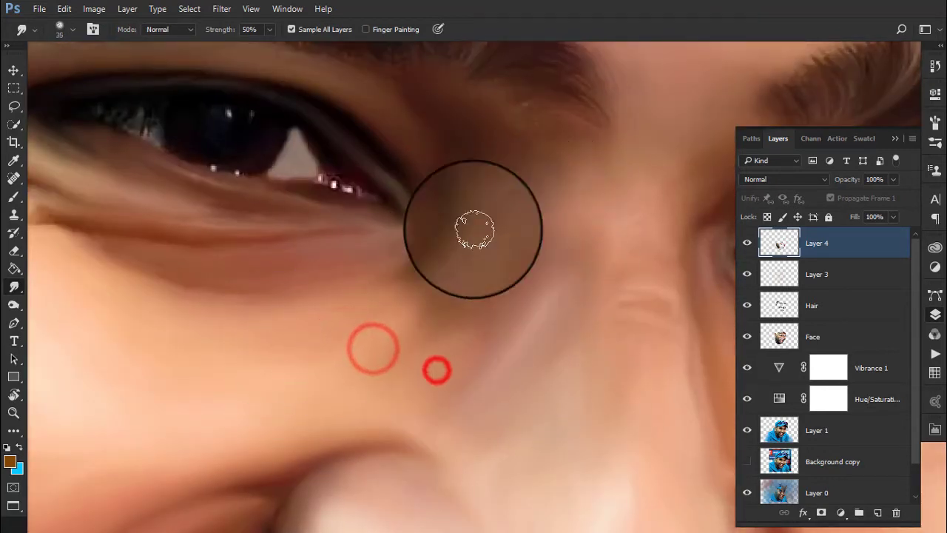
Smooth the lower eyelid skin and blend the outer eye corner.
key(bracketleft)
scroll(444, 244, left, 5)
mouse_move(279, 186)
mouse_down()
mouse_move(557, 226)
mouse_move(283, 227)
mouse_move(570, 232)
mouse_up()
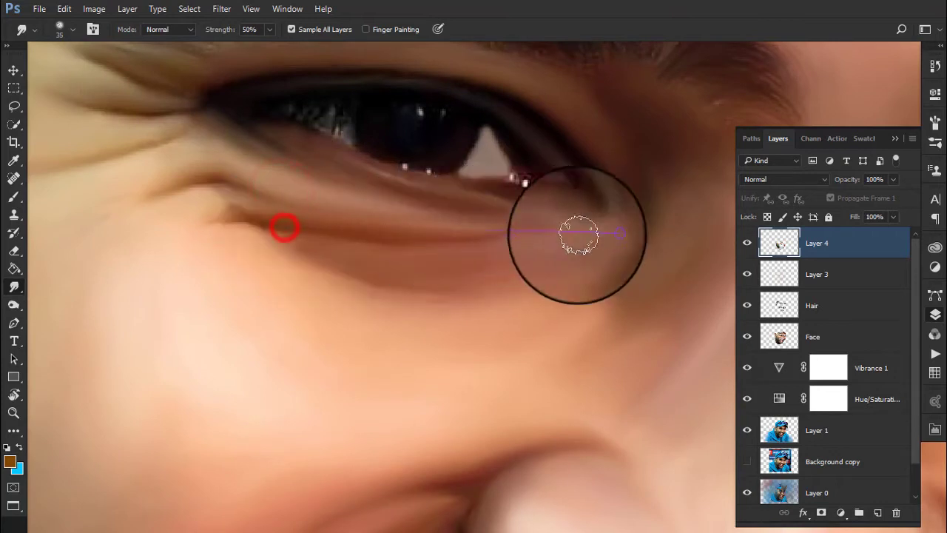
drag(339, 250, 602, 249)
mouse_move(512, 285)
mouse_down()
mouse_move(223, 222)
mouse_move(466, 227)
mouse_up()
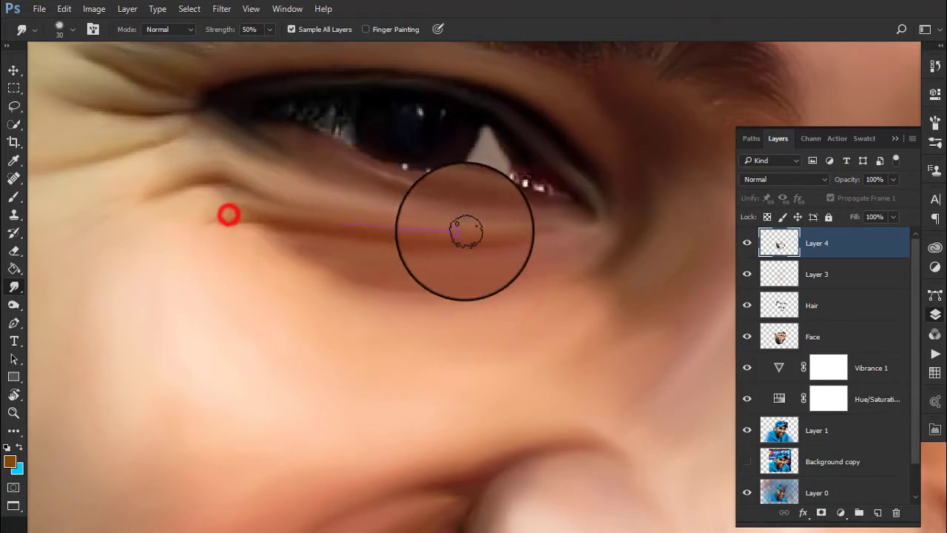
key(bracketleft)
mouse_move(228, 143)
mouse_down()
mouse_move(387, 175)
mouse_move(261, 133)
mouse_up()
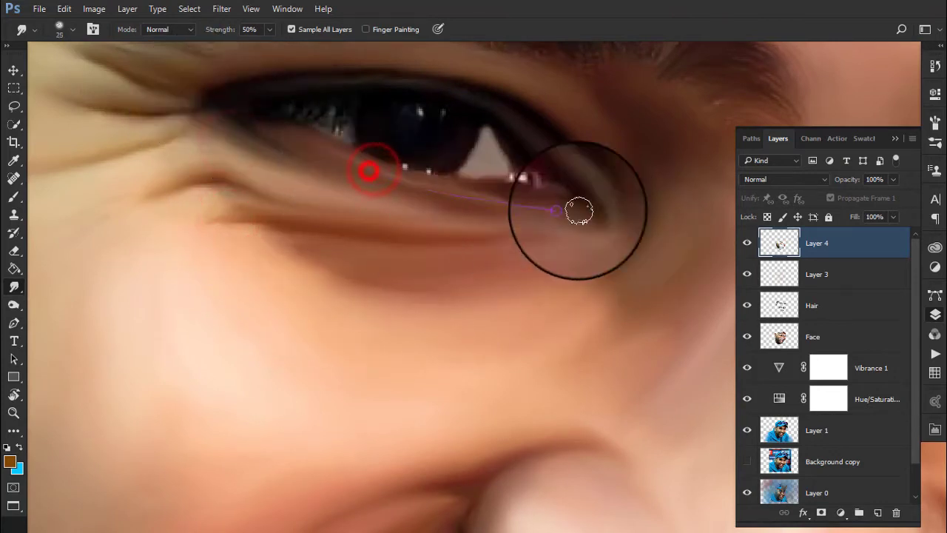
drag(463, 186, 611, 215)
Reshape the lower eyelid crease and streak the skin beside the eye toward the temple.
scroll(478, 258, up, 2)
mouse_move(316, 204)
mouse_down()
mouse_move(198, 243)
mouse_move(318, 203)
mouse_up()
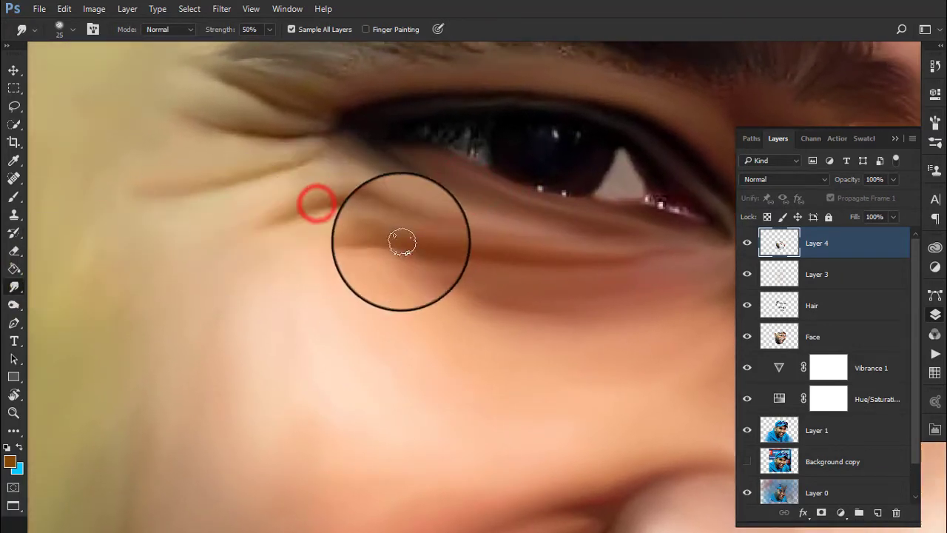
mouse_move(401, 239)
mouse_down()
mouse_move(327, 232)
mouse_move(220, 253)
mouse_move(403, 237)
mouse_up()
mouse_move(375, 221)
mouse_down()
mouse_move(349, 219)
mouse_move(366, 219)
mouse_up()
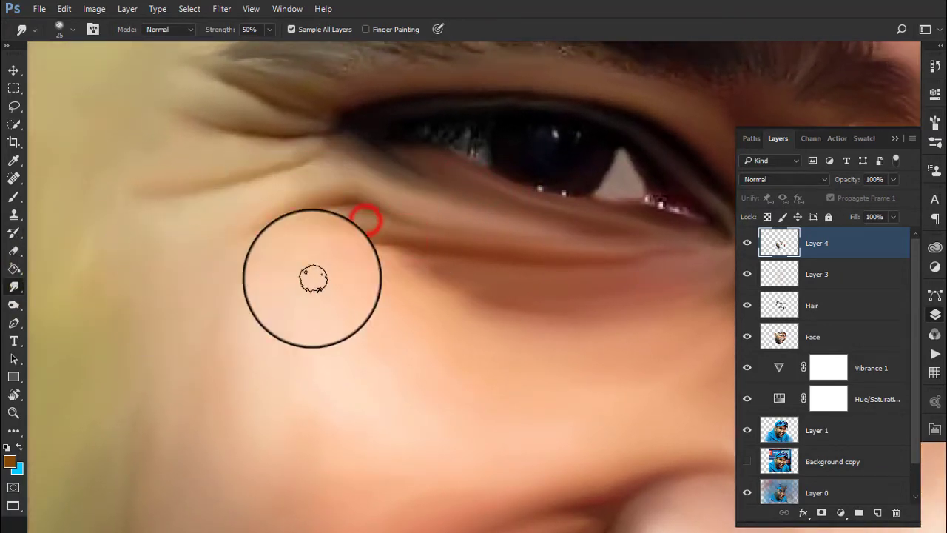
drag(156, 326, 254, 222)
key(bracketright)
mouse_move(332, 205)
mouse_down()
mouse_move(111, 185)
mouse_move(321, 200)
mouse_move(136, 260)
mouse_up()
drag(332, 169, 215, 102)
key(bracketleft)
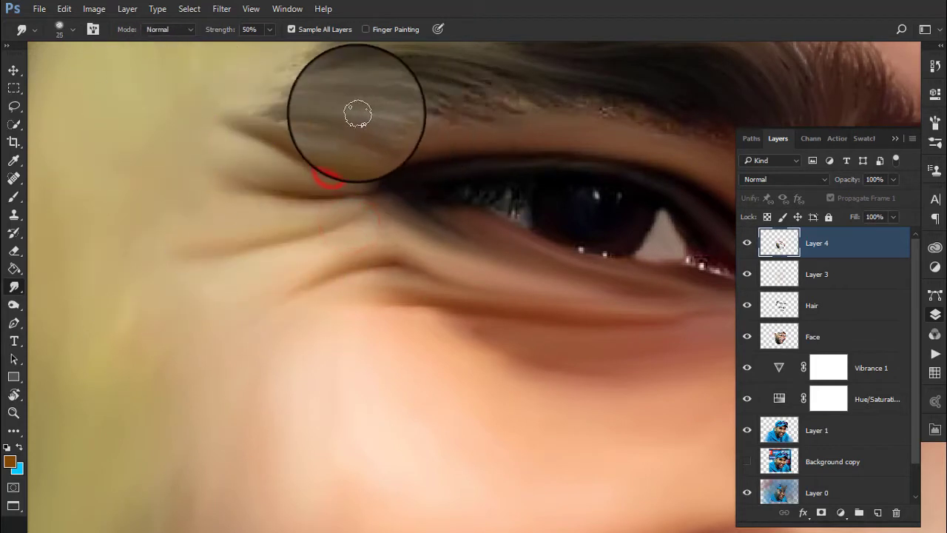
Smudge the eye-corner lash line, upper eyelid and brow hair upward.
mouse_move(349, 115)
mouse_down()
mouse_move(465, 110)
mouse_move(528, 89)
mouse_move(592, 106)
mouse_move(652, 140)
mouse_move(412, 165)
mouse_up()
mouse_move(370, 133)
mouse_down()
mouse_move(456, 160)
mouse_move(491, 152)
mouse_up()
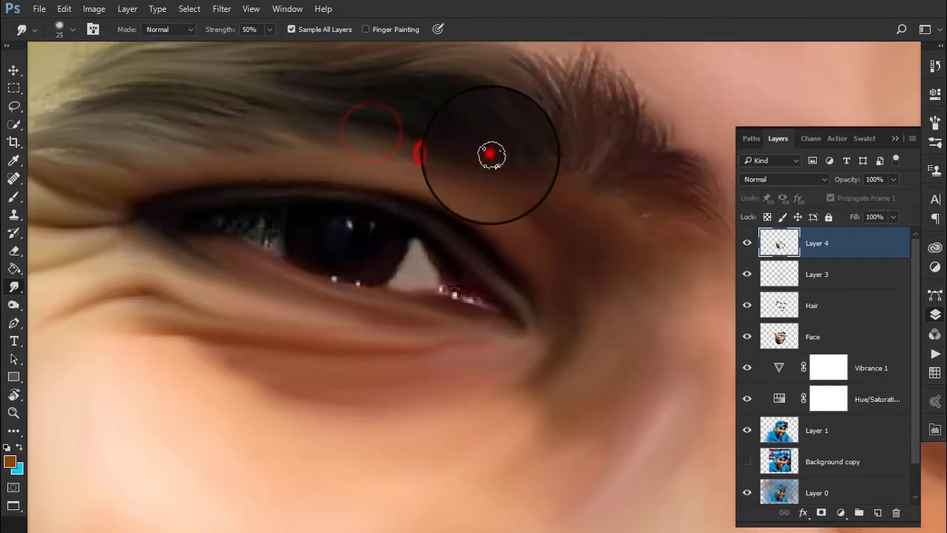
mouse_move(570, 173)
mouse_down()
mouse_move(662, 245)
mouse_move(556, 246)
mouse_up()
mouse_move(503, 189)
mouse_down()
mouse_move(558, 252)
mouse_move(470, 197)
mouse_up()
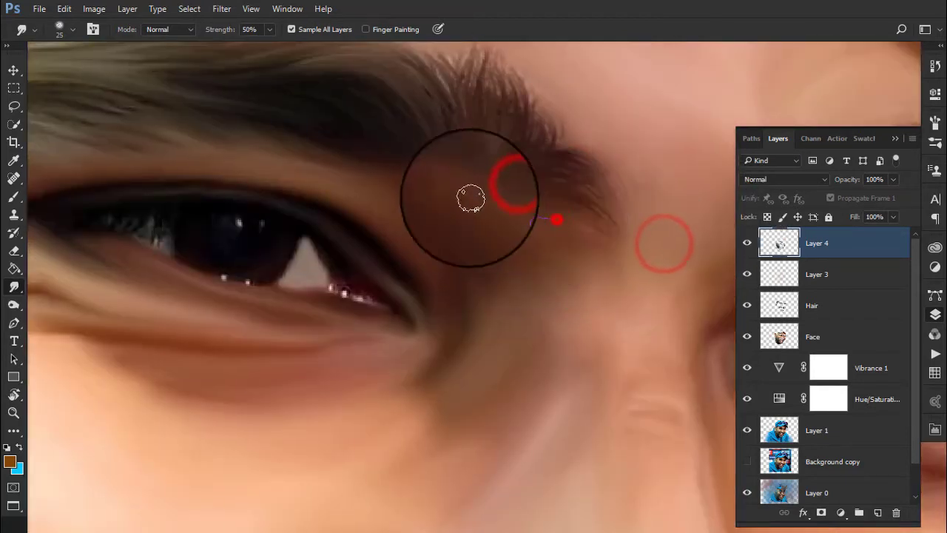
mouse_move(455, 392)
mouse_down()
mouse_move(474, 169)
mouse_move(434, 217)
mouse_up()
Smudge the cheek beside the beard and dab a spot on the jaw.
scroll(436, 222, down, 3)
scroll(447, 289, up, 2)
drag(395, 321, 393, 448)
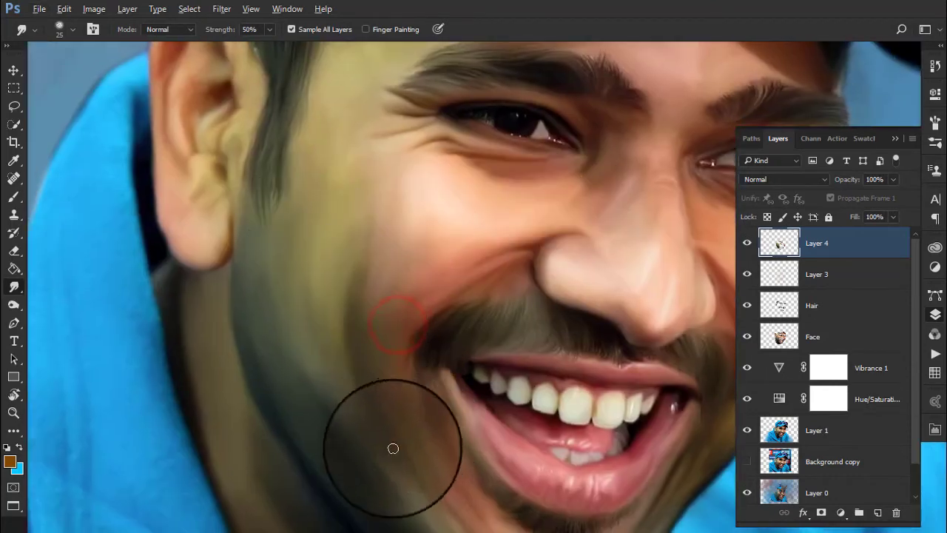
scroll(392, 449, up, 3)
click(281, 220)
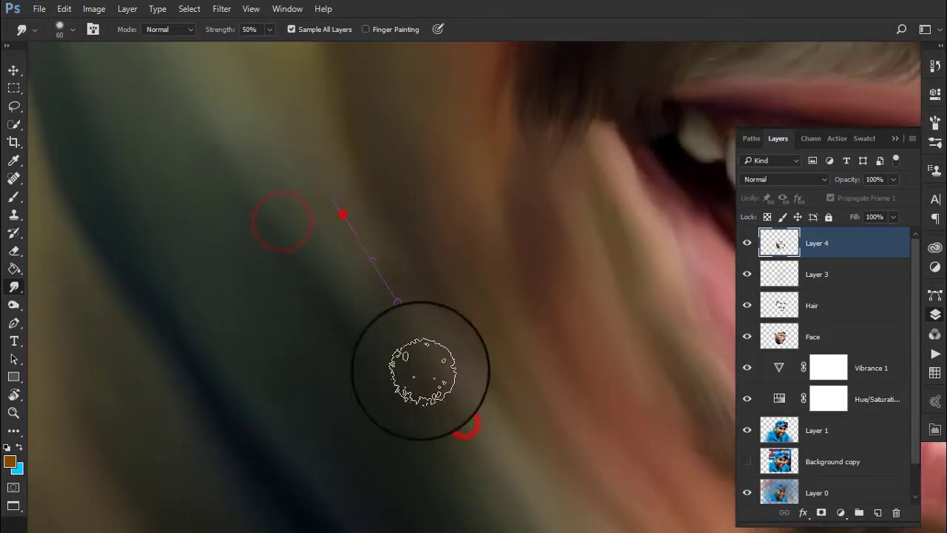
Blend the cheek beside the ear with long upward and downward smudge strokes toward the jaw.
scroll(489, 500, up, 2)
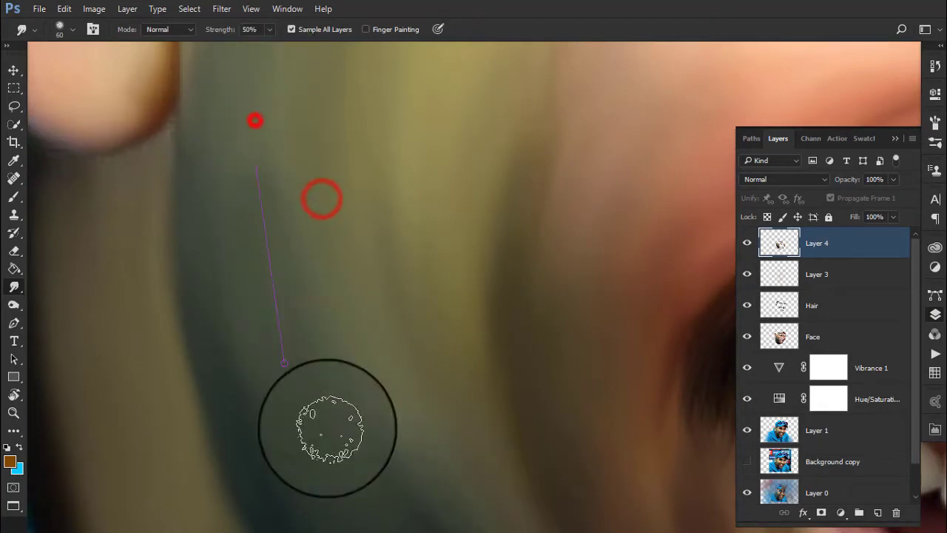
scroll(327, 428, down, 3)
scroll(414, 155, up, 1)
scroll(435, 327, up, 2)
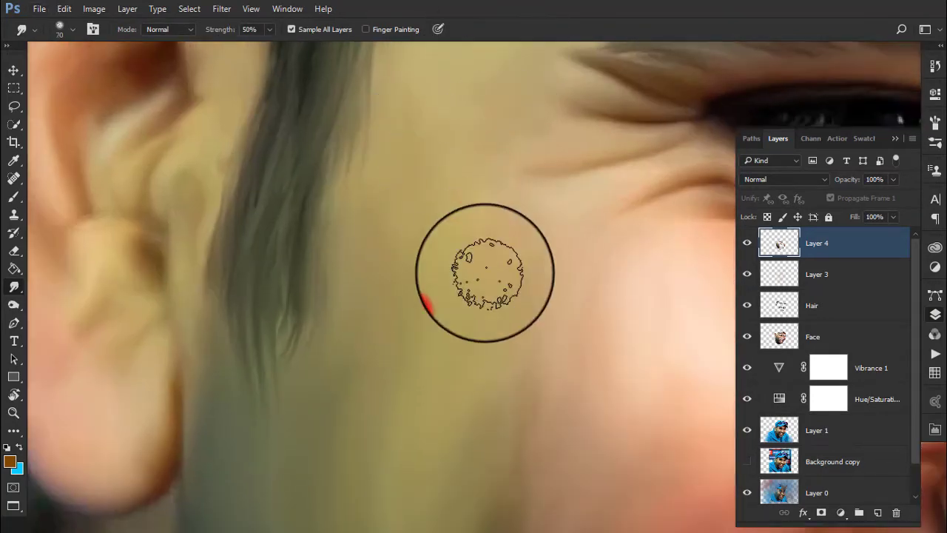
drag(546, 412, 531, 205)
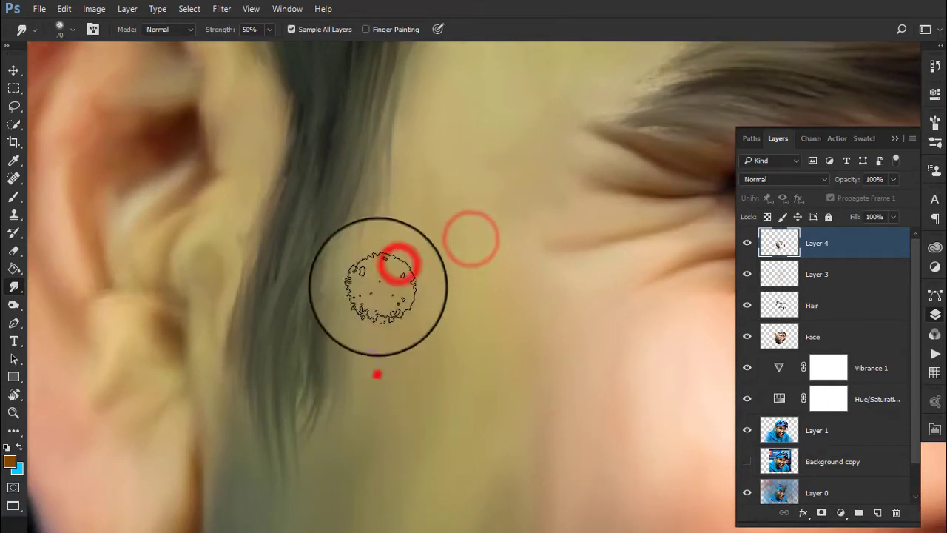
drag(377, 377, 449, 119)
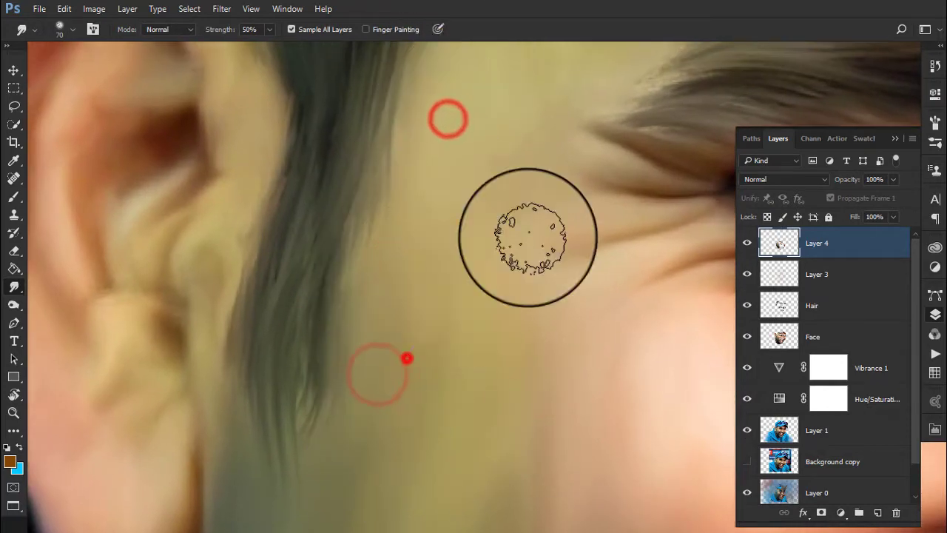
scroll(527, 237, down, 1)
drag(439, 250, 380, 451)
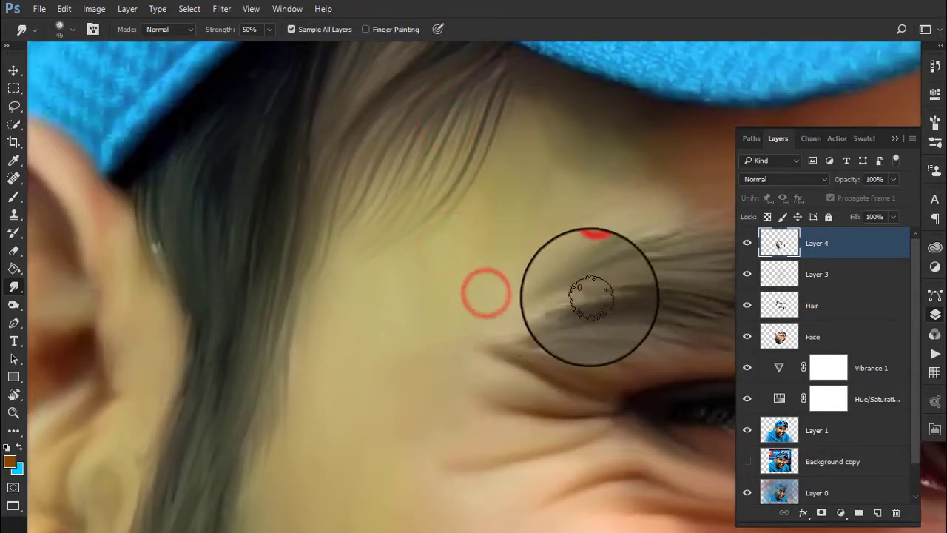
Smudge the temple skin below the cap and the forehead beneath it smooth.
drag(592, 292, 478, 337)
drag(683, 234, 476, 268)
drag(380, 256, 461, 96)
drag(476, 204, 414, 178)
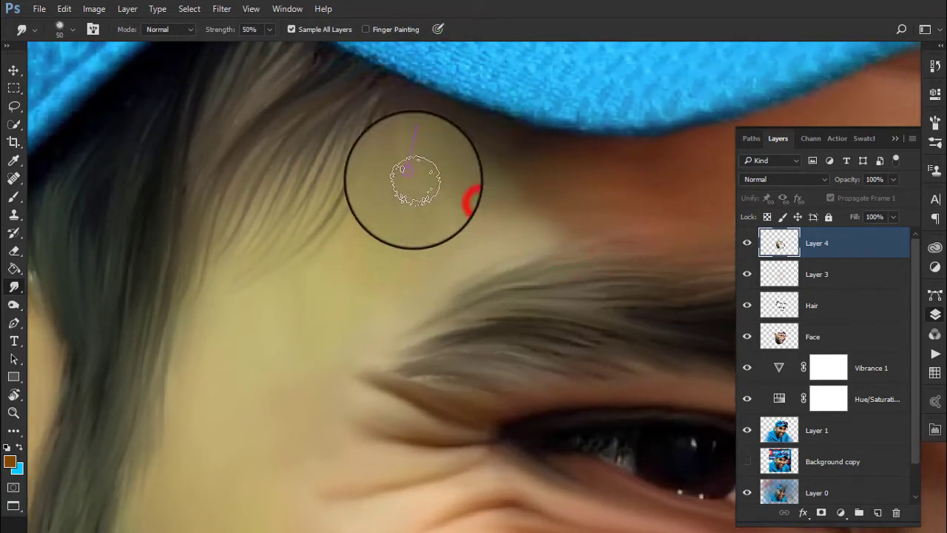
drag(499, 156, 402, 222)
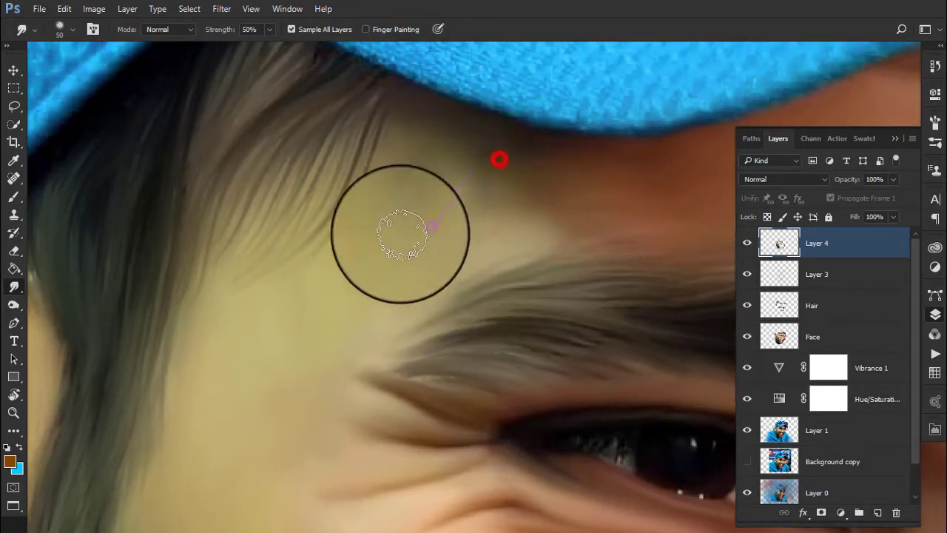
mouse_move(576, 198)
mouse_down()
mouse_move(458, 218)
mouse_move(495, 226)
mouse_up()
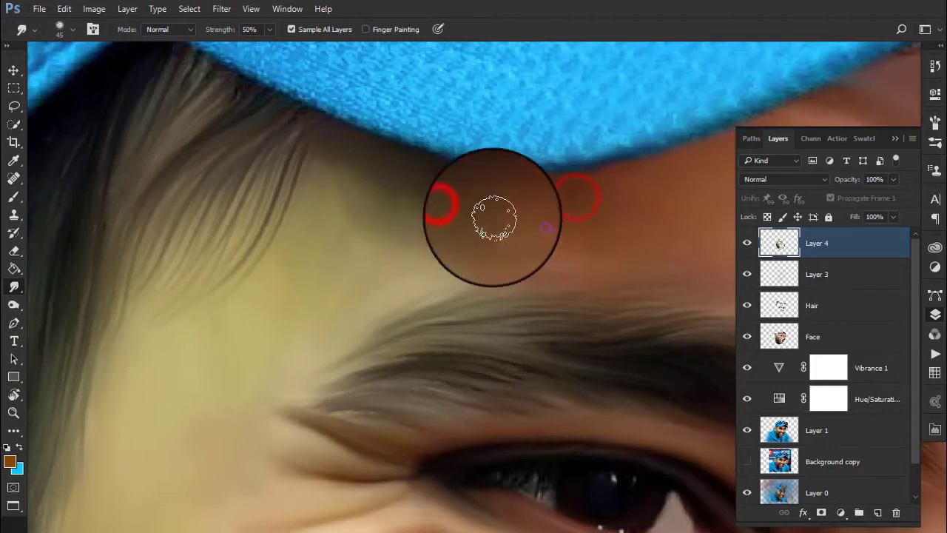
Blend the forehead above the eyebrow and below the cap brim.
drag(554, 224, 537, 226)
drag(603, 220, 466, 218)
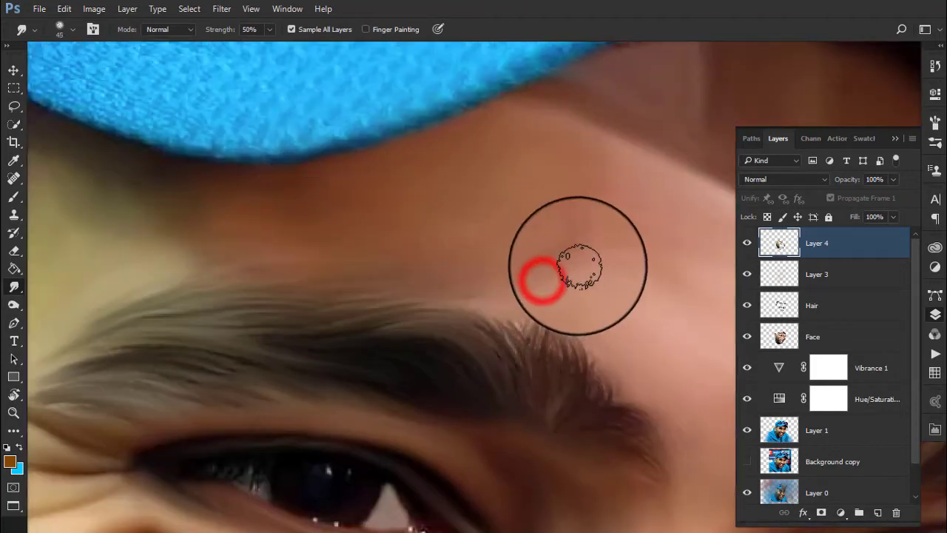
drag(579, 239, 560, 74)
drag(585, 264, 703, 318)
mouse_move(544, 272)
mouse_down()
mouse_move(452, 156)
mouse_move(459, 205)
mouse_up()
drag(611, 248, 629, 318)
drag(433, 184, 436, 220)
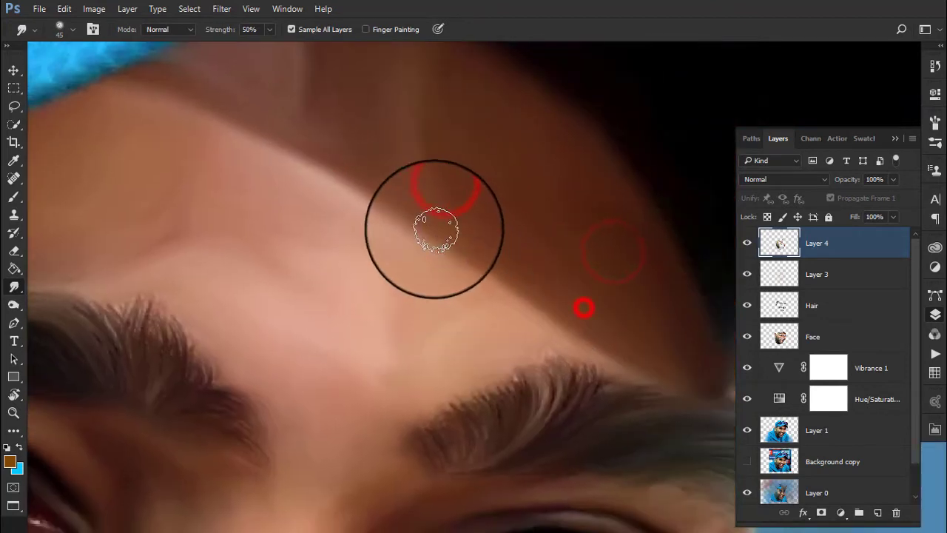
drag(581, 300, 614, 363)
Smudge along the cap edge and the dark temple hair edge, then check the whole face.
drag(496, 278, 481, 459)
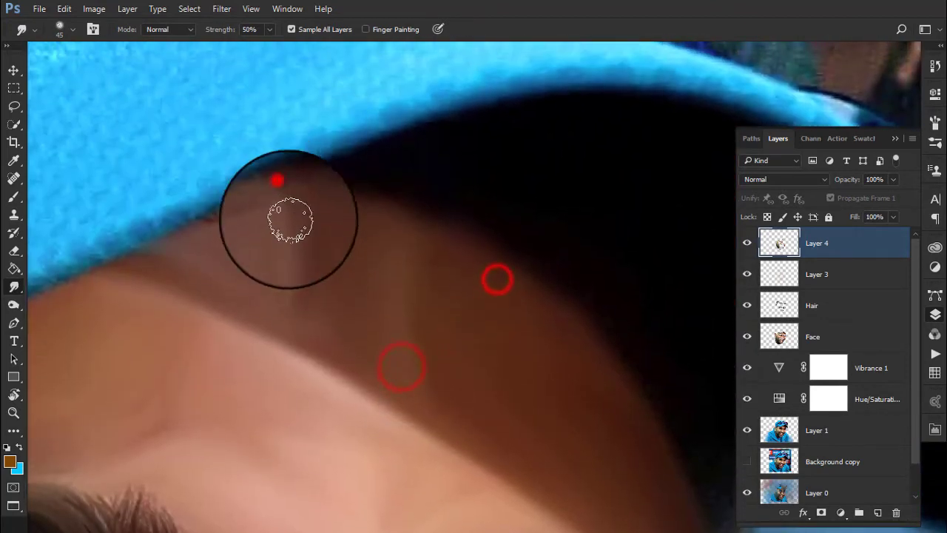
drag(278, 180, 287, 235)
drag(390, 352, 417, 205)
drag(521, 366, 366, 235)
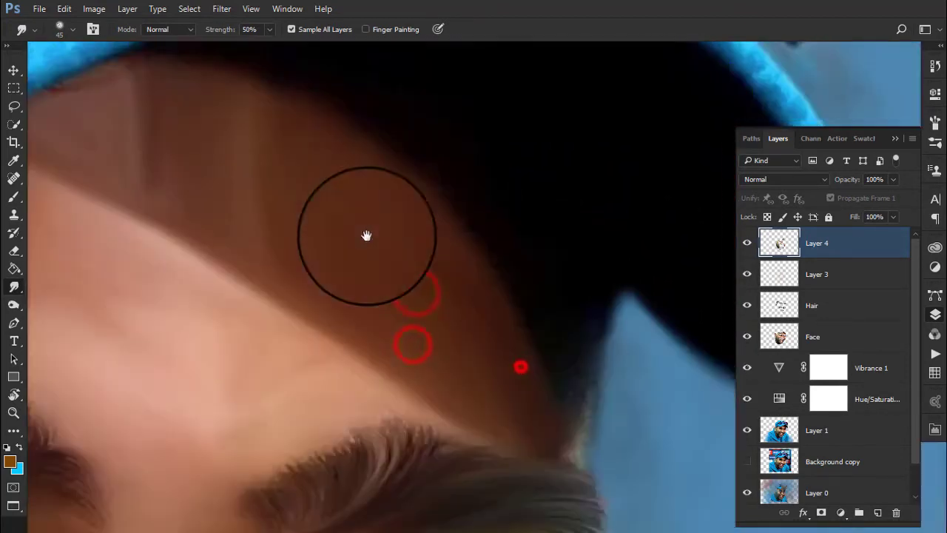
drag(548, 449, 468, 238)
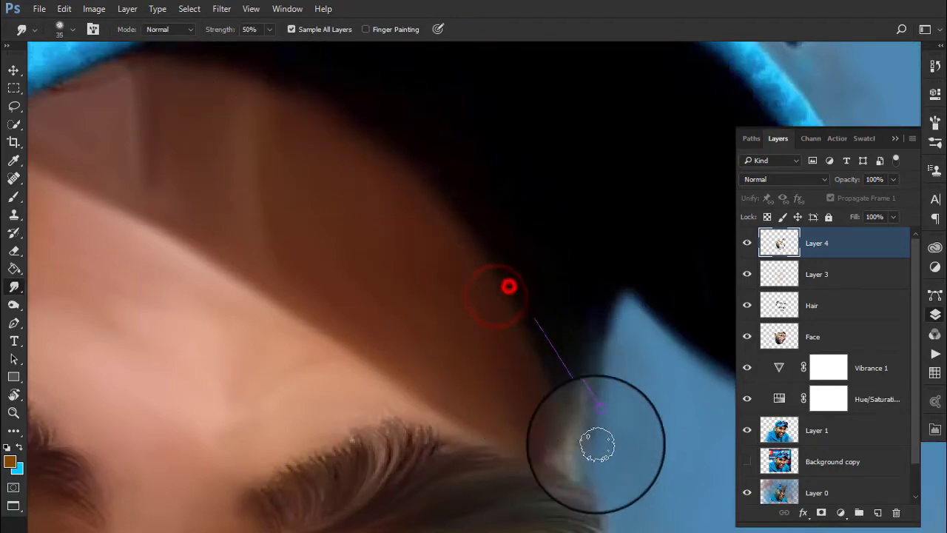
drag(597, 444, 590, 374)
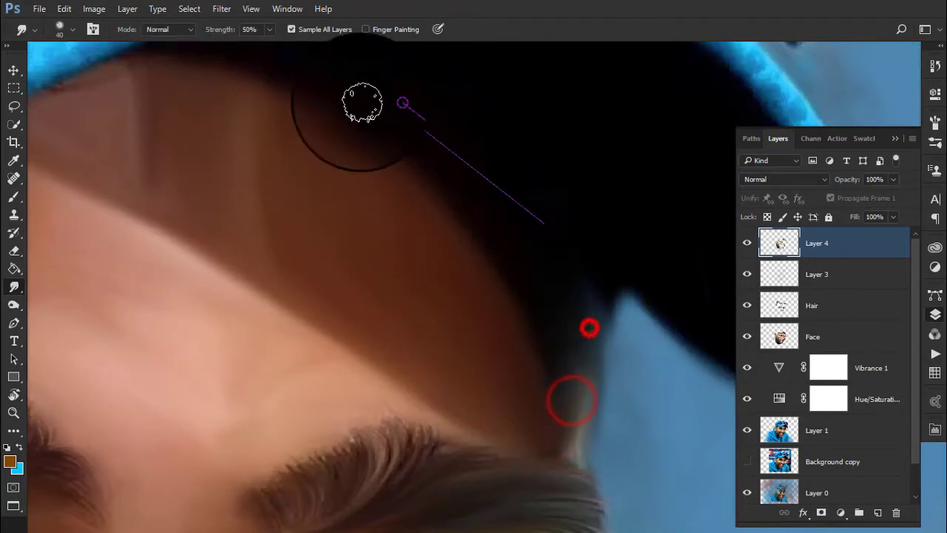
drag(590, 325, 446, 185)
mouse_move(409, 312)
mouse_down()
mouse_move(522, 306)
mouse_move(523, 283)
mouse_up()
Toggle Layer 4's visibility to compare before and after, then zoom to the eye.
scroll(596, 333, down, 2)
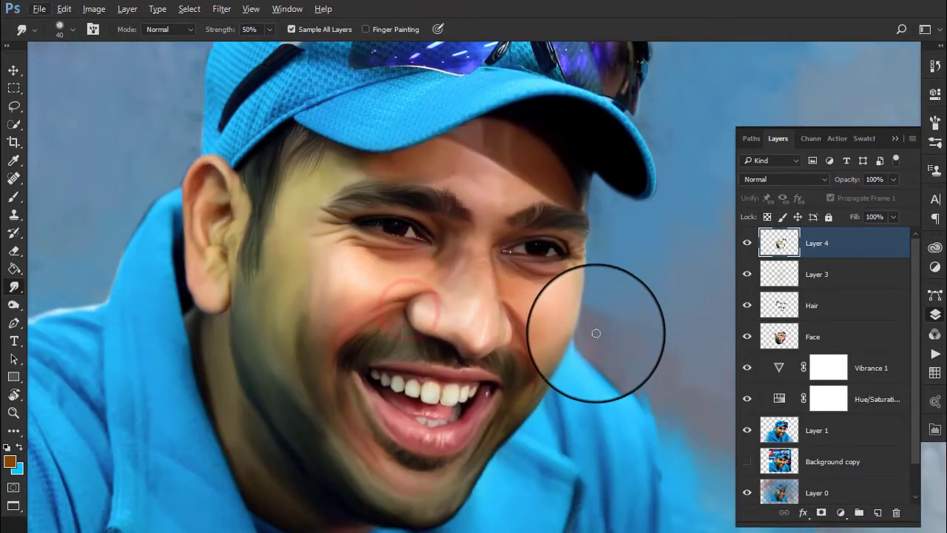
click(747, 244)
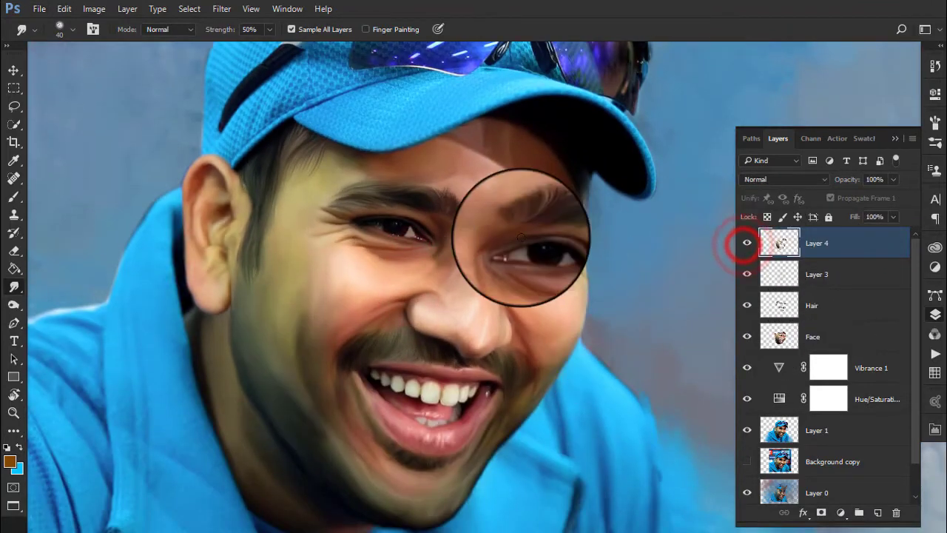
scroll(528, 311, up, 1)
scroll(469, 318, up, 2)
scroll(448, 270, up, 2)
scroll(447, 270, down, 1)
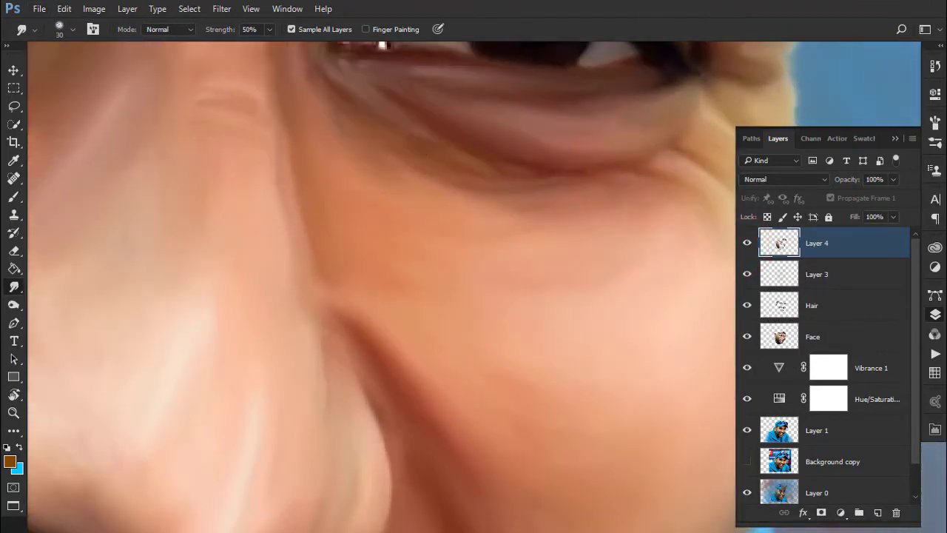
Smudge the skin below the inner eye corner beside the nose with a slightly larger brush.
click(434, 229)
click(250, 171)
click(226, 156)
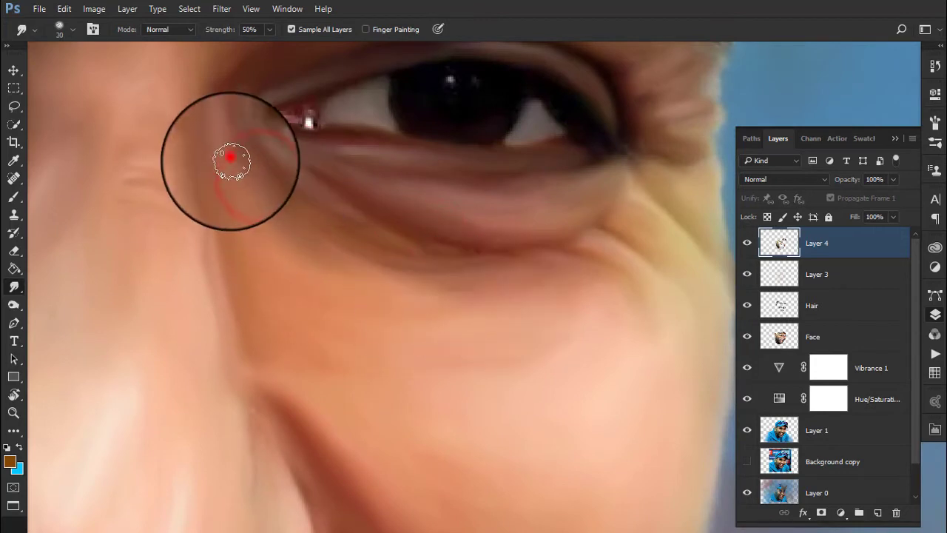
key(bracketright)
click(388, 286)
drag(290, 277, 224, 193)
key(bracketleft)
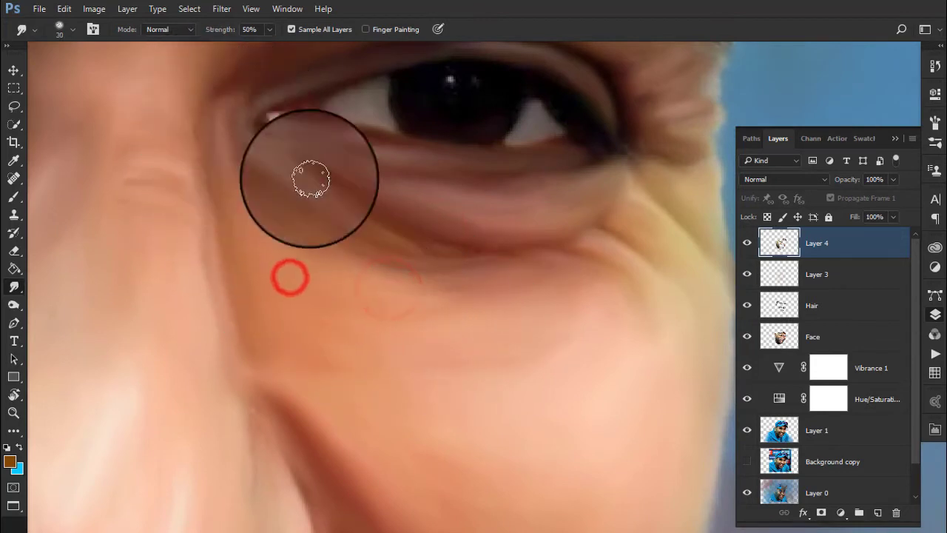
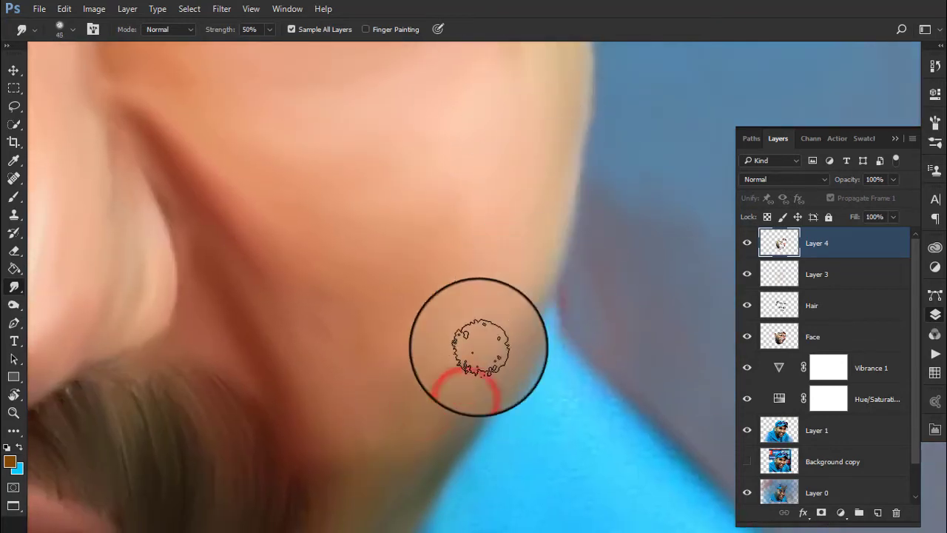
Smudge the jaw edge and jawline on Layer 4, shrinking the brush with [.
drag(469, 363, 566, 106)
key([)
drag(298, 299, 369, 412)
mouse_move(404, 363)
mouse_down()
mouse_move(408, 298)
mouse_move(444, 367)
mouse_move(543, 186)
mouse_up()
scroll(408, 298, down, 2)
key([)
scroll(537, 214, down, 2)
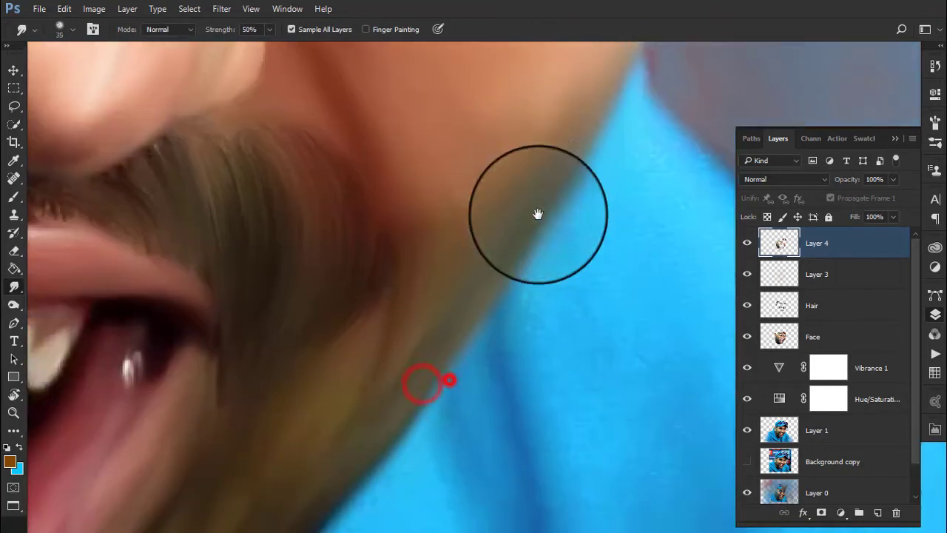
Smudge the beard edge along the jaw and the shading under the chin into smooth strokes.
drag(449, 381, 440, 275)
drag(398, 309, 320, 50)
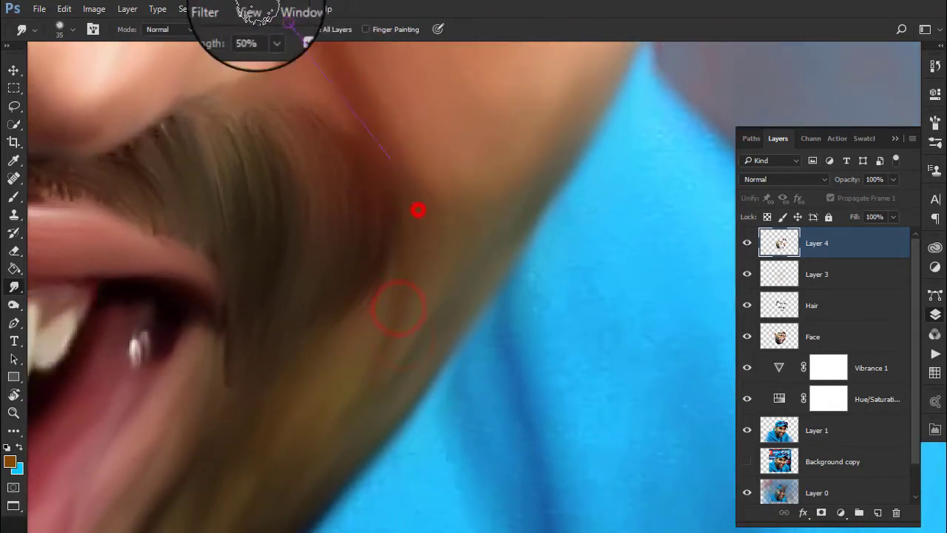
mouse_move(418, 211)
mouse_down()
mouse_move(434, 226)
mouse_move(456, 222)
mouse_up()
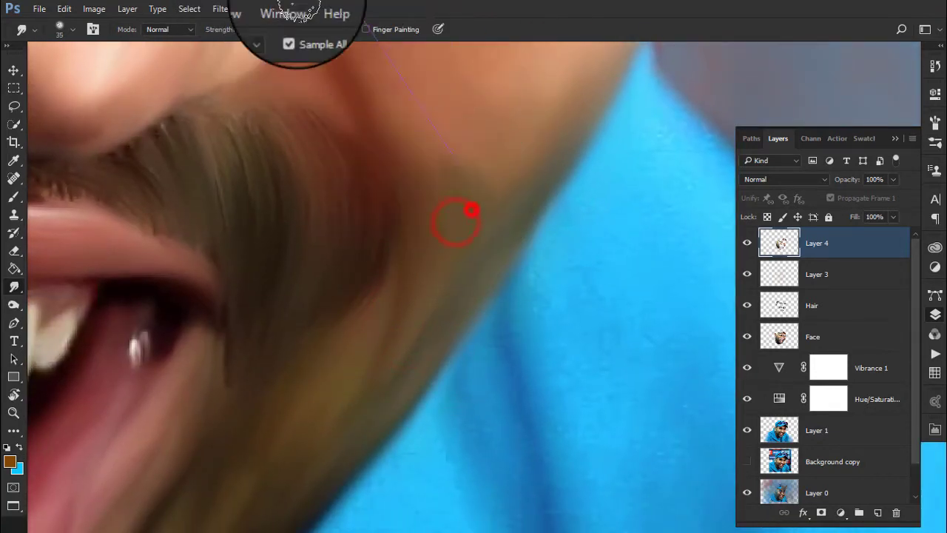
drag(433, 165, 451, 186)
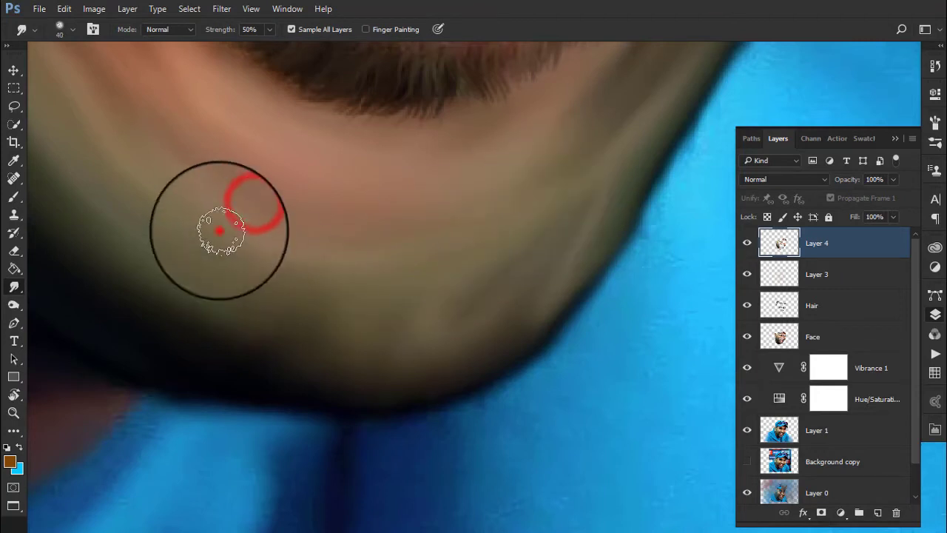
drag(410, 272, 255, 248)
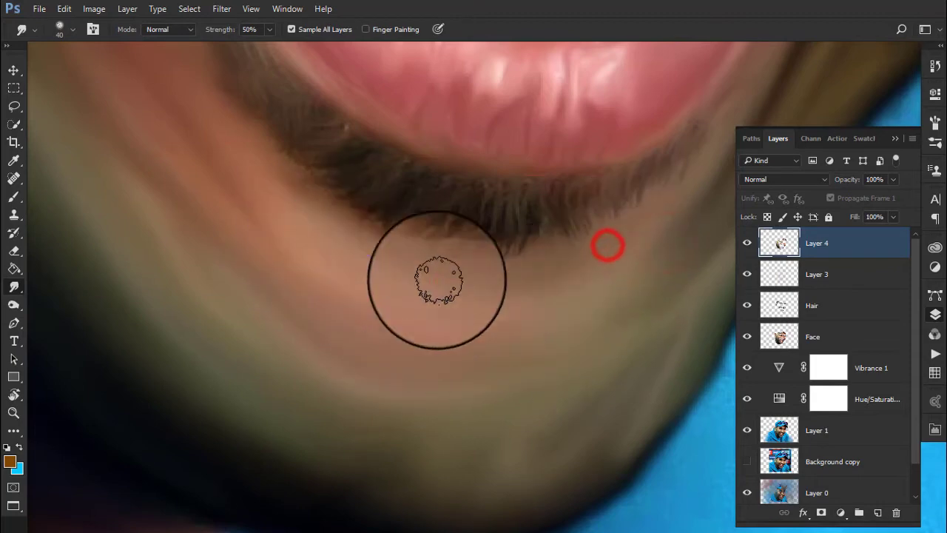
Blend the cheek and colours beside the lip corner with smudge strokes.
alt+click(381, 262)
scroll(474, 314, up, 3)
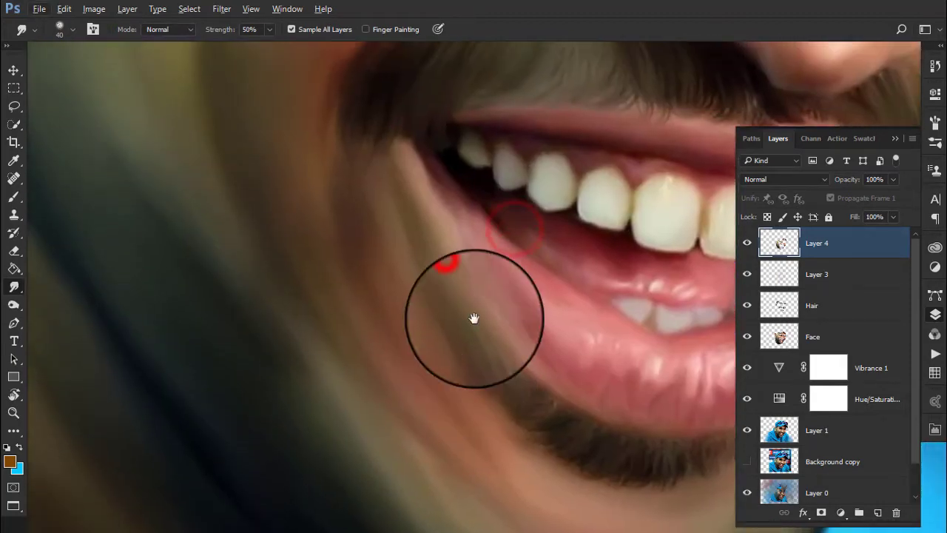
drag(482, 335, 419, 246)
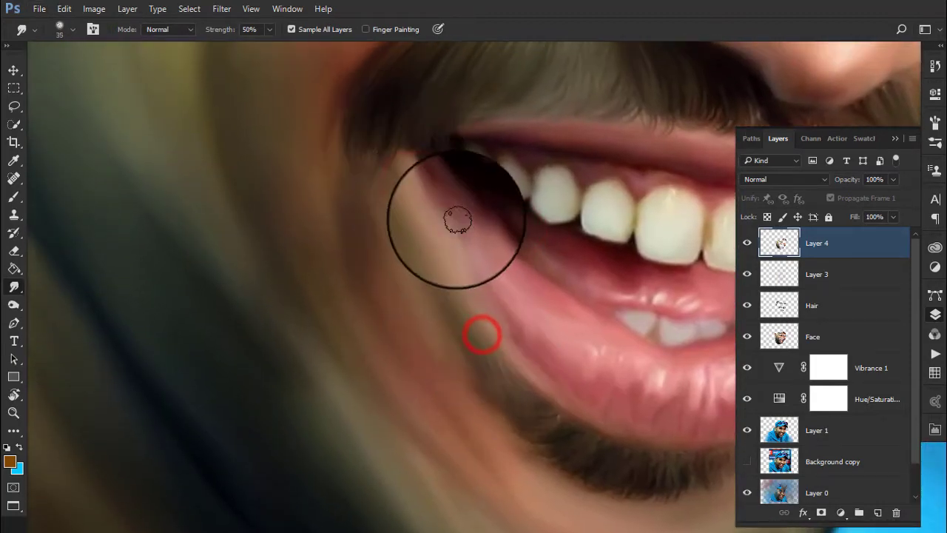
drag(528, 349, 439, 182)
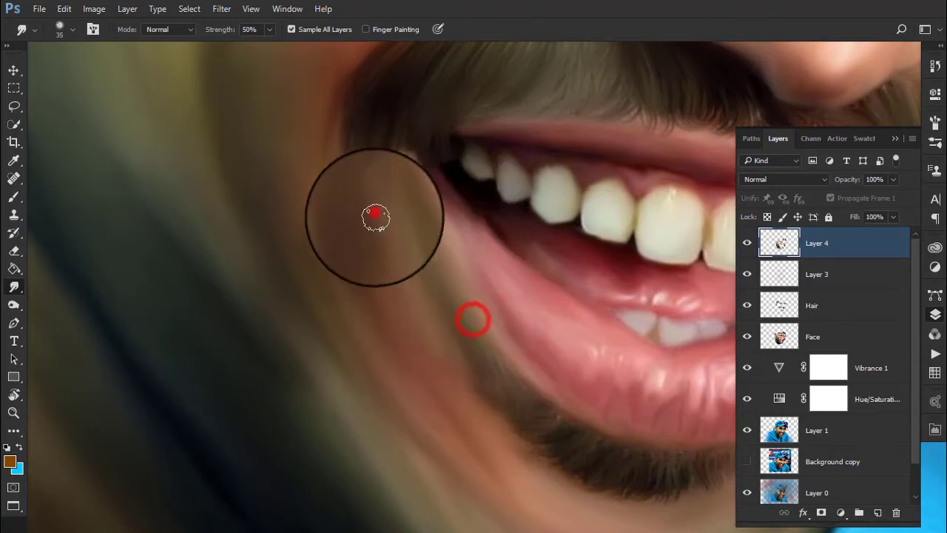
drag(436, 345, 476, 415)
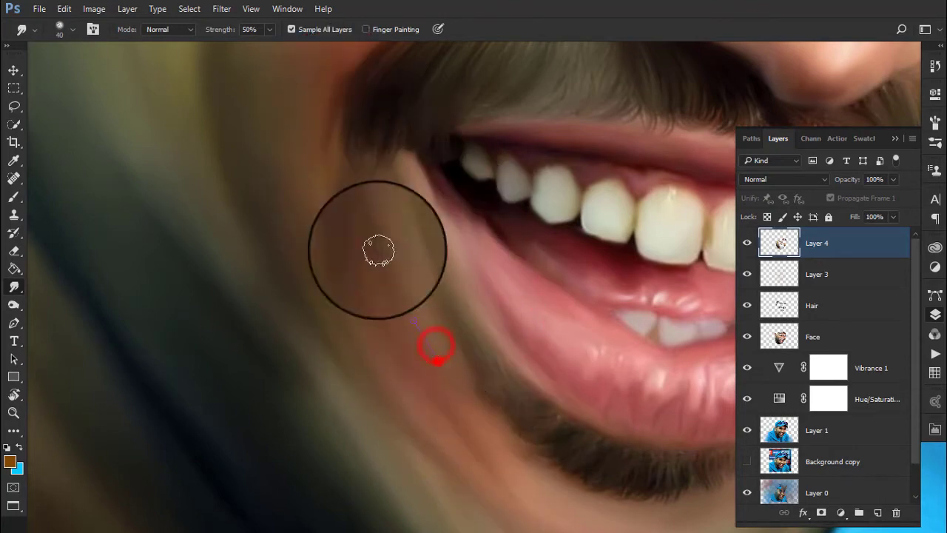
scroll(348, 182, down, 3)
scroll(350, 190, down, 3)
Smudge upward along the nose bridge.
scroll(412, 158, down, 2)
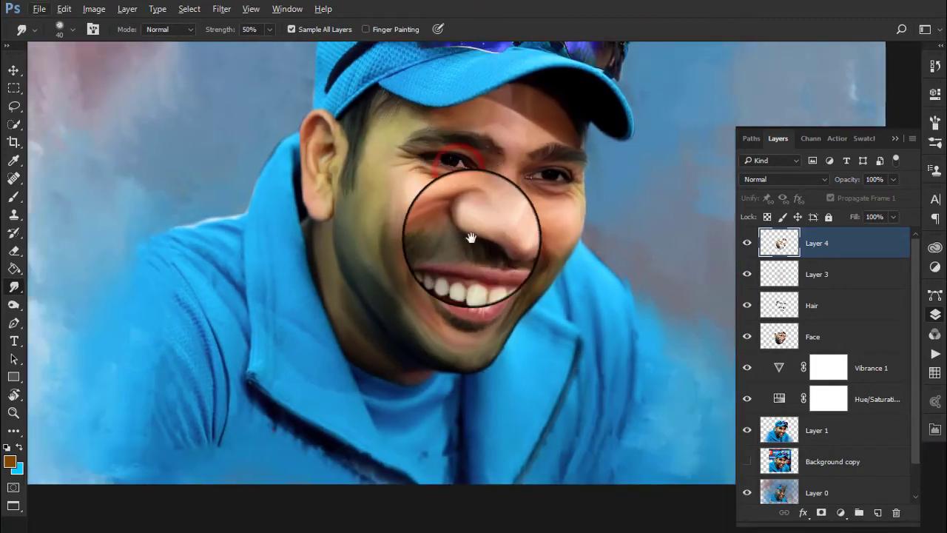
scroll(560, 200, up, 5)
scroll(518, 296, up, 2)
mouse_move(471, 303)
mouse_down()
mouse_move(478, 162)
mouse_move(522, 121)
mouse_move(645, 181)
mouse_up()
Smudge the ear into painted strokes.
scroll(751, 89, up, 2)
drag(230, 226, 672, 221)
drag(277, 218, 562, 222)
drag(338, 306, 562, 308)
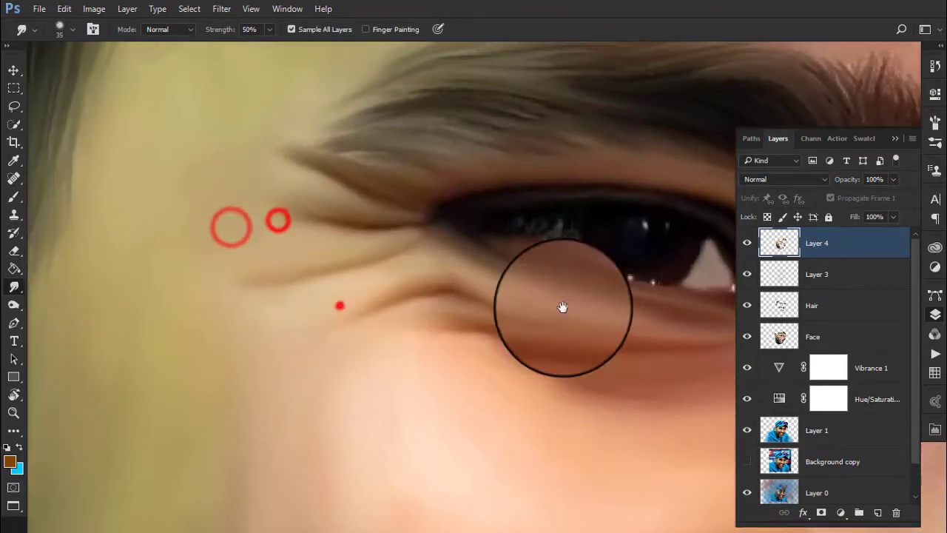
drag(295, 368, 566, 339)
mouse_move(337, 330)
mouse_down()
mouse_move(254, 253)
mouse_move(250, 117)
mouse_move(228, 328)
mouse_move(169, 131)
mouse_move(240, 418)
mouse_up()
Smudge around the nose tip to smooth its edge.
scroll(366, 262, down, 2)
scroll(312, 180, down, 2)
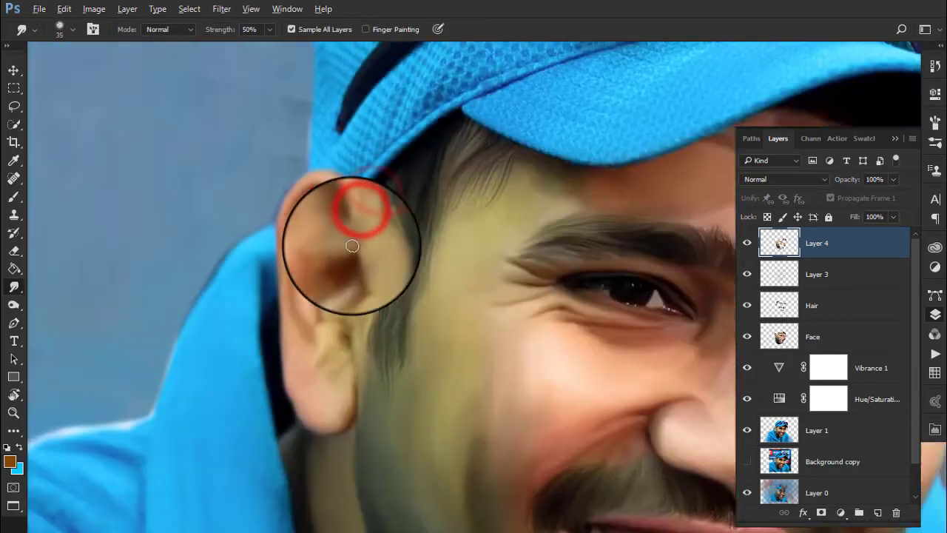
scroll(348, 249, down, 2)
scroll(484, 338, up, 2)
scroll(497, 296, up, 2)
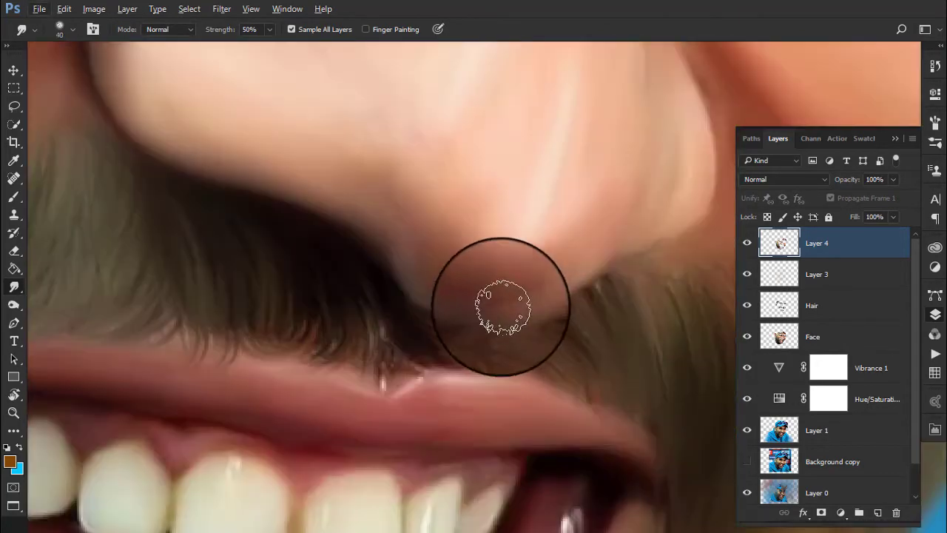
scroll(477, 266, up, 1)
drag(501, 239, 433, 254)
mouse_move(503, 300)
mouse_down()
mouse_move(466, 222)
mouse_move(412, 190)
mouse_up()
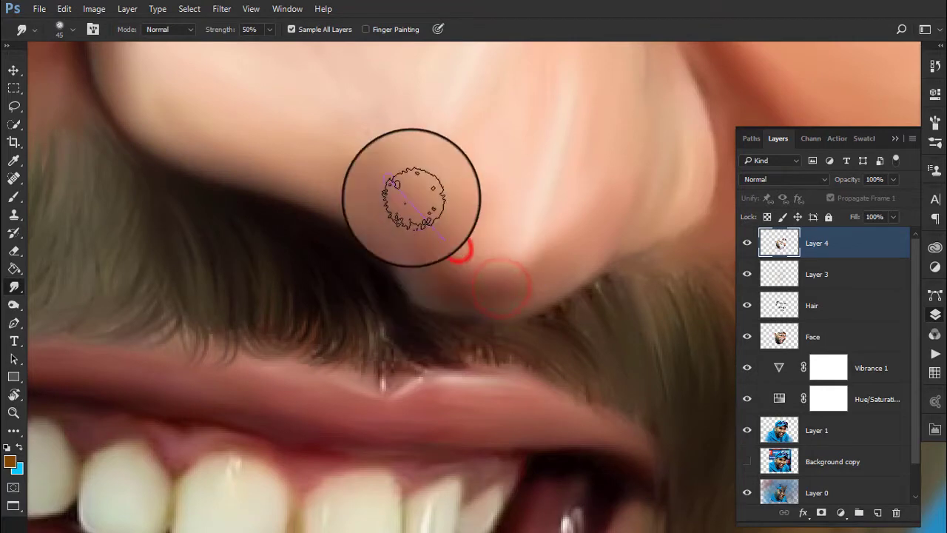
drag(481, 285, 559, 248)
Switch to a 40-pixel smudge brush and adjust a setting in the Brush Settings panel.
right_click(458, 137)
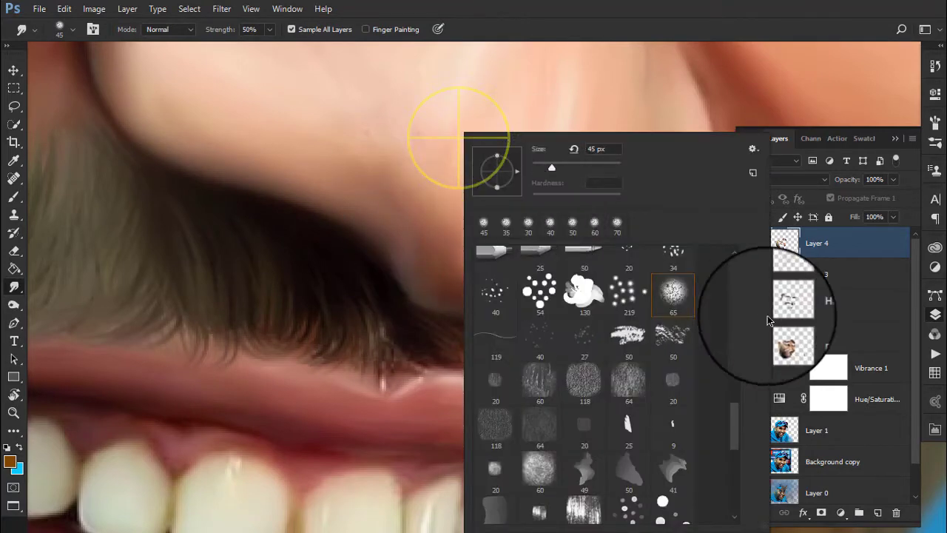
click(482, 274)
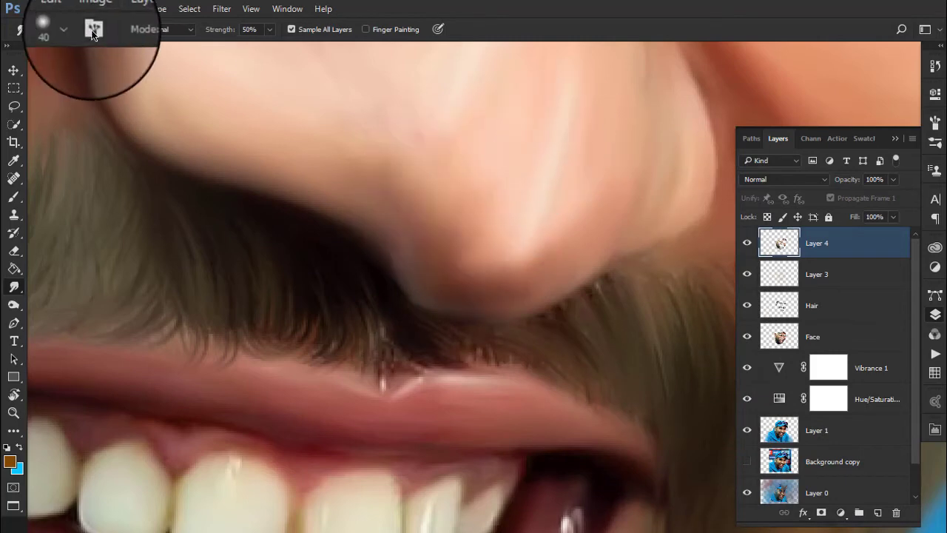
click(92, 29)
click(778, 332)
click(934, 315)
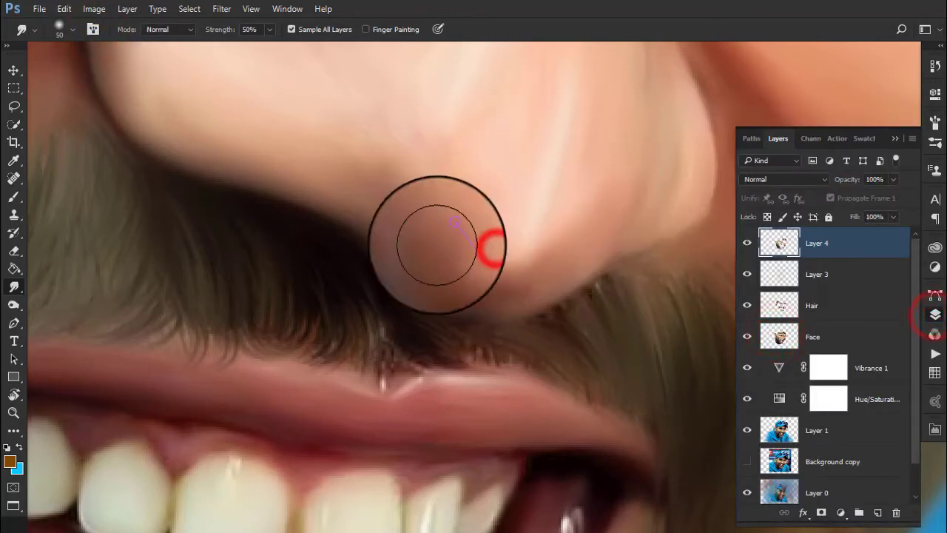
Reshape the nose tip edge, shadow and side of the nose while zooming in.
mouse_move(436, 245)
mouse_down()
mouse_move(496, 306)
mouse_move(408, 190)
mouse_move(332, 148)
mouse_up()
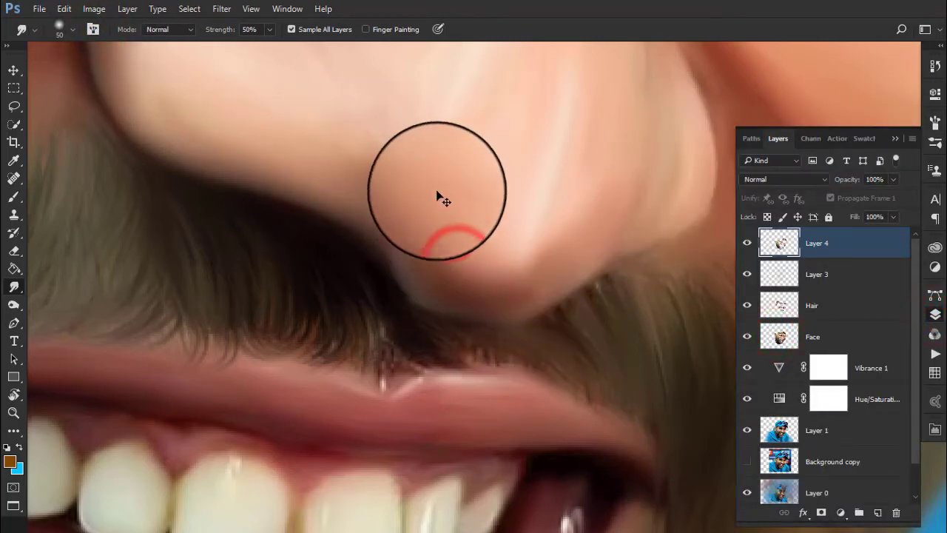
mouse_move(426, 208)
mouse_down()
mouse_move(360, 121)
mouse_move(437, 93)
mouse_up()
key(ctrl+plus)
mouse_move(465, 144)
mouse_down()
mouse_move(478, 245)
mouse_move(481, 192)
mouse_up()
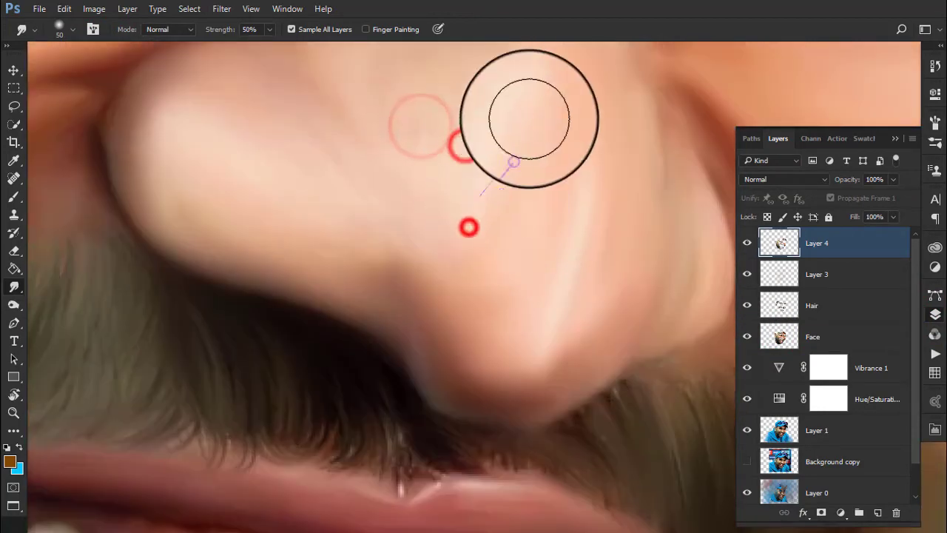
drag(529, 118, 592, 63)
drag(419, 186, 409, 106)
key(ctrl+plus)
mouse_move(452, 161)
mouse_down()
mouse_move(409, 123)
mouse_move(243, 165)
mouse_move(182, 209)
mouse_move(164, 239)
mouse_up()
Smudge and reshape the nostril edge with a progressively smaller brush.
key(bracketleft)
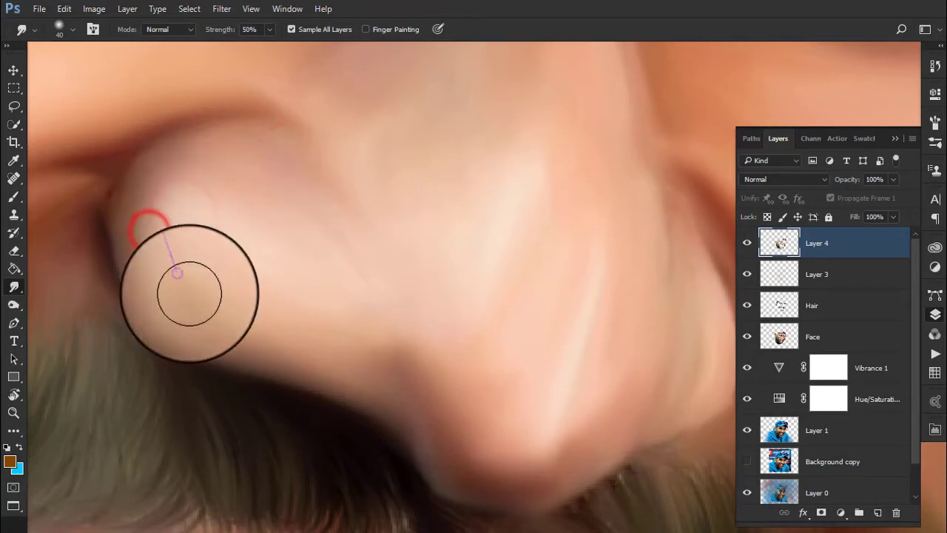
mouse_move(190, 293)
mouse_down()
mouse_move(212, 244)
mouse_move(264, 328)
mouse_up()
key(bracketleft)
mouse_move(220, 234)
mouse_down()
mouse_move(382, 317)
mouse_move(392, 241)
mouse_up()
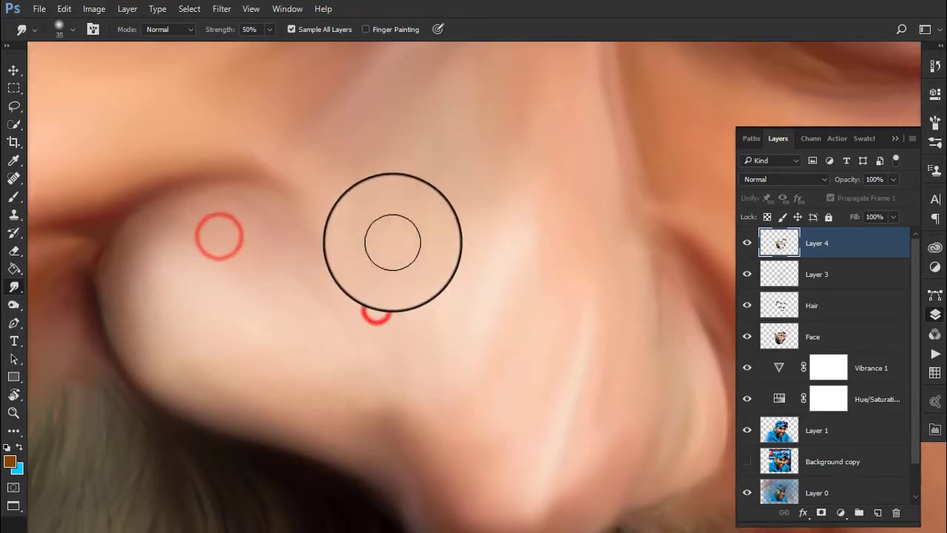
Smooth the upper nose edge near the eye area.
drag(512, 172, 416, 292)
scroll(457, 238, down, 3)
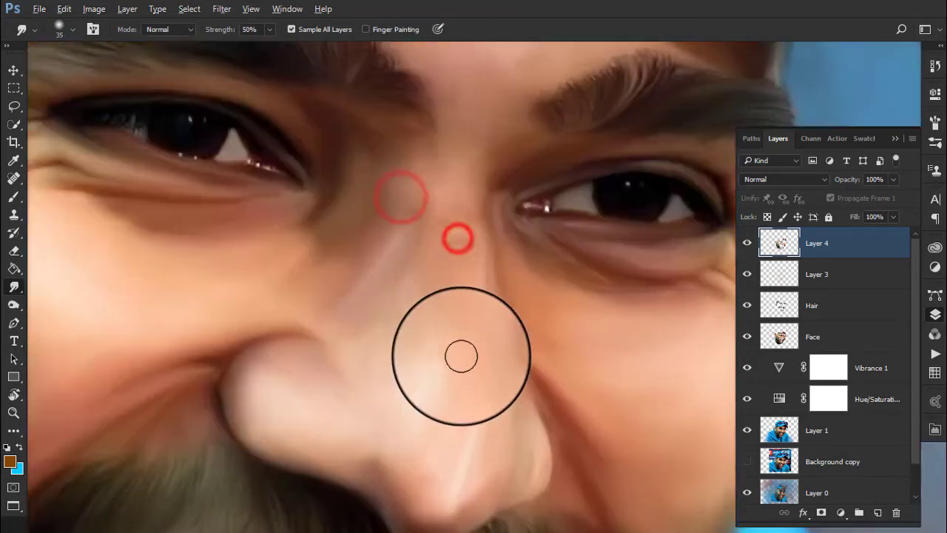
scroll(461, 351, down, 2)
scroll(479, 274, down, 2)
scroll(504, 268, up, 5)
scroll(466, 343, up, 2)
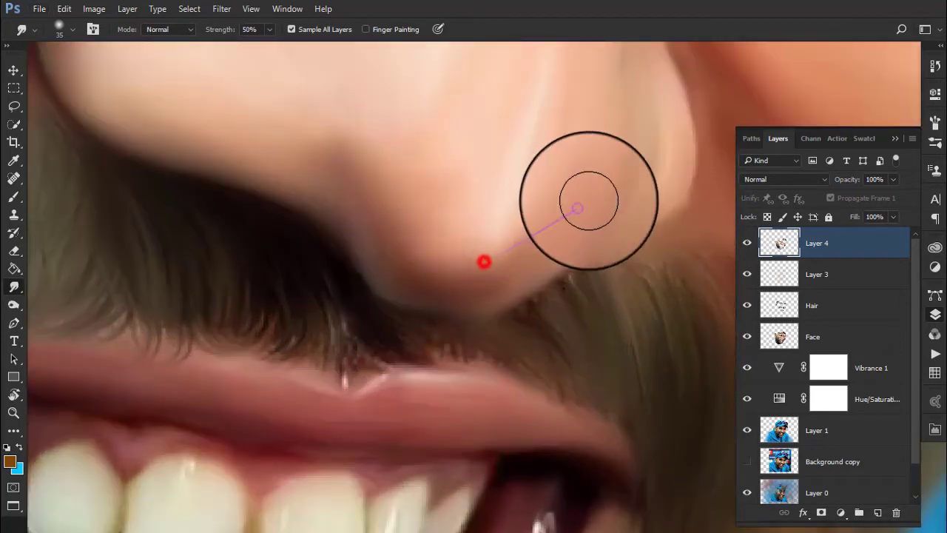
drag(575, 200, 535, 258)
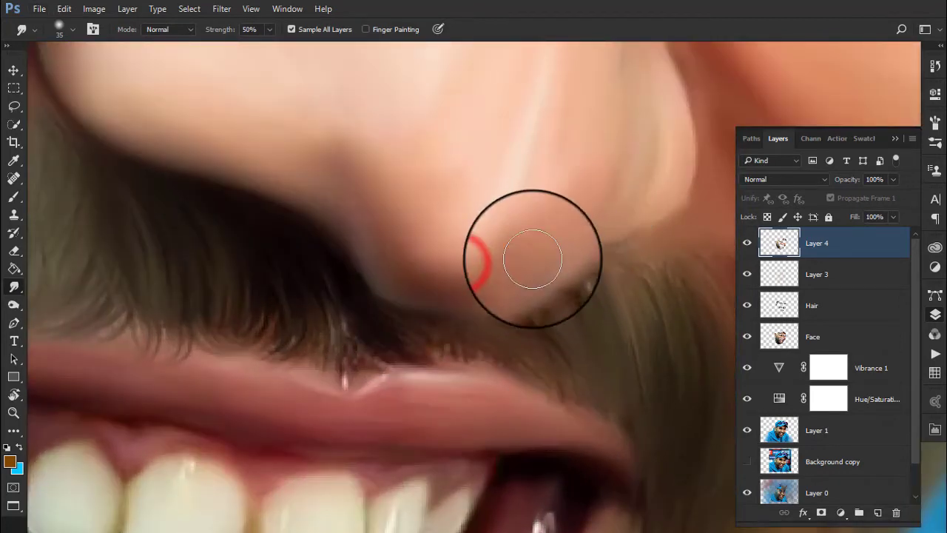
Lightly erase the smudged edges around the nose with the Eraser at 47% opacity.
click(14, 244)
click(464, 255)
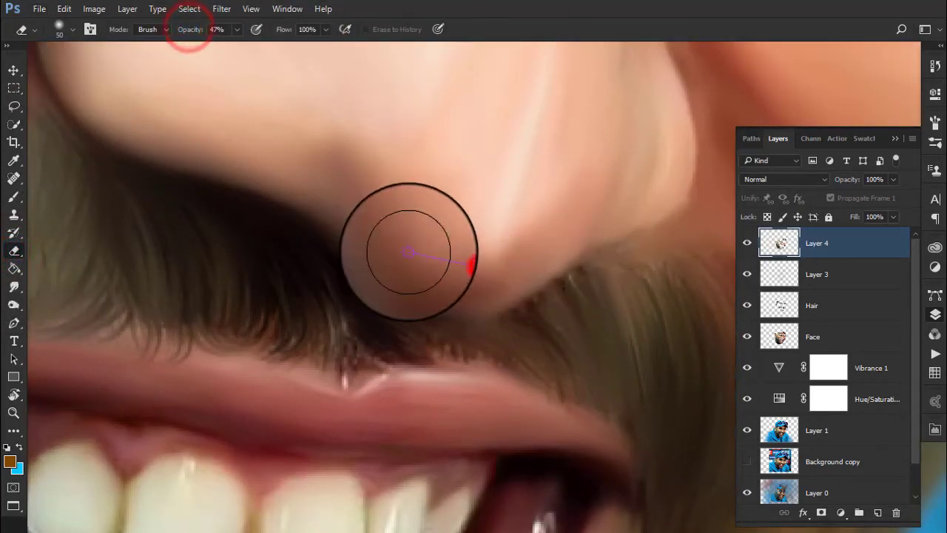
click(386, 190)
click(562, 218)
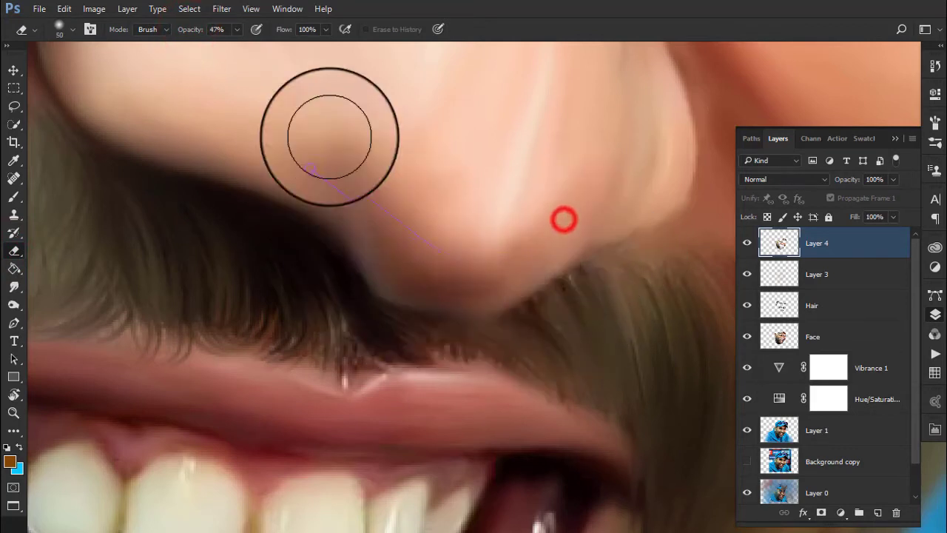
click(326, 136)
click(380, 151)
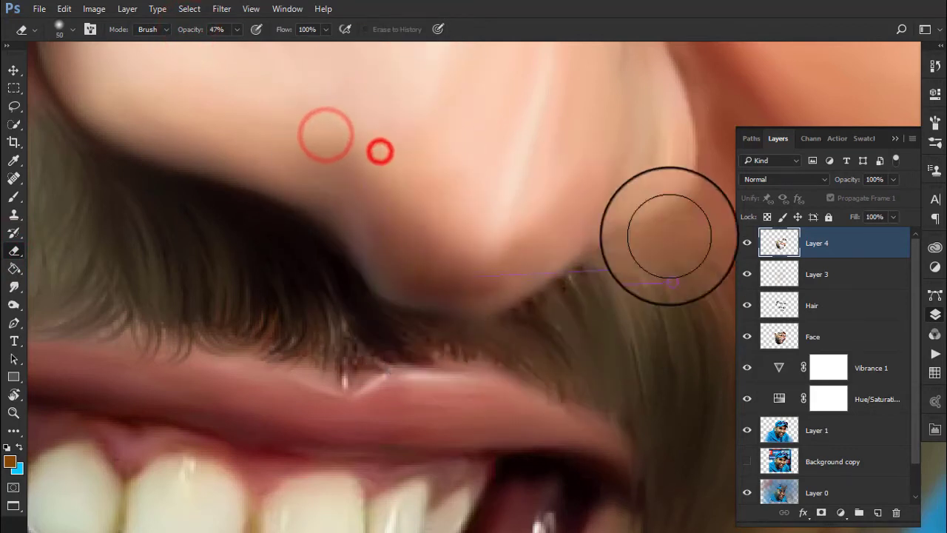
click(548, 203)
click(351, 173)
click(546, 186)
Lightly erase across both sides of the nose to soften the paint.
click(370, 188)
click(535, 205)
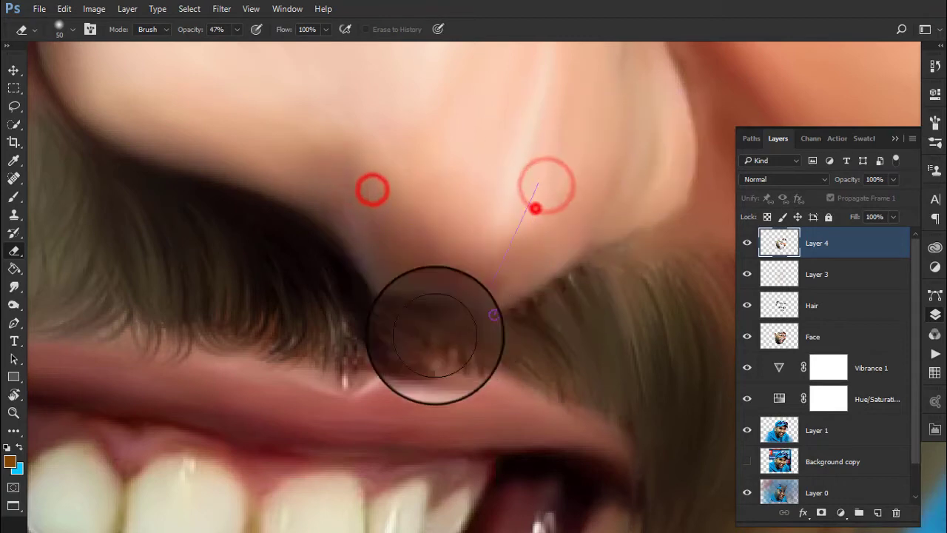
click(422, 273)
click(583, 199)
click(390, 279)
click(612, 214)
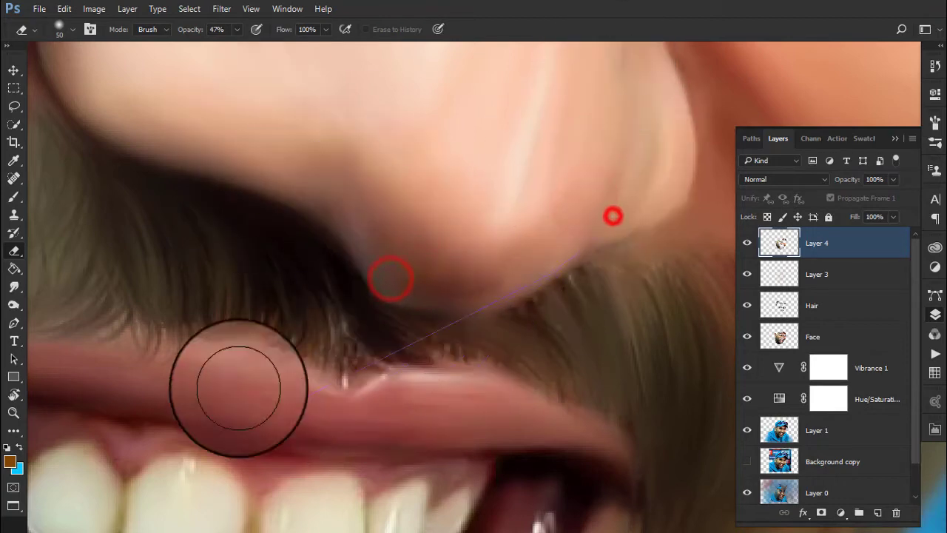
click(332, 258)
click(586, 205)
click(306, 213)
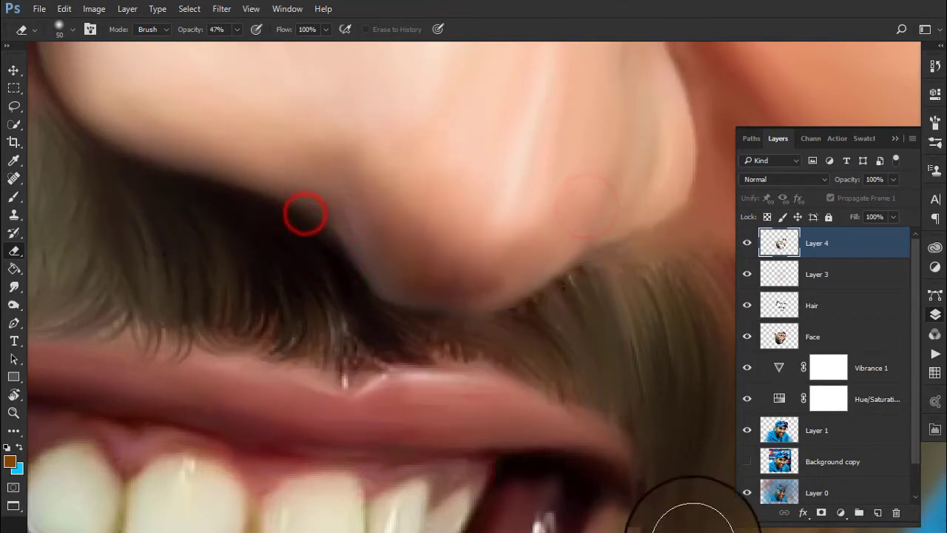
Minimize the Lazy Nezumi settings window and erase along the nose tip edge.
click(915, 512)
click(604, 54)
click(481, 116)
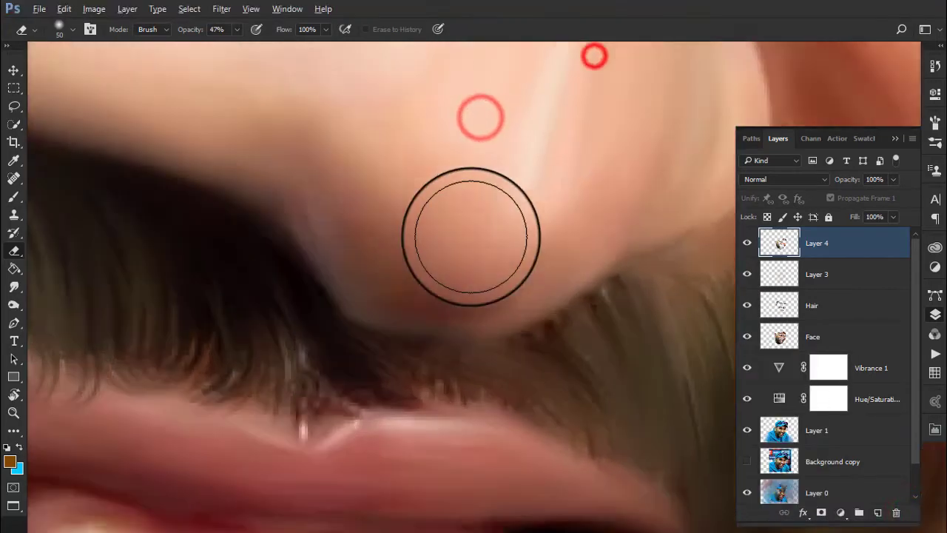
click(418, 248)
click(377, 297)
alt+click(469, 221)
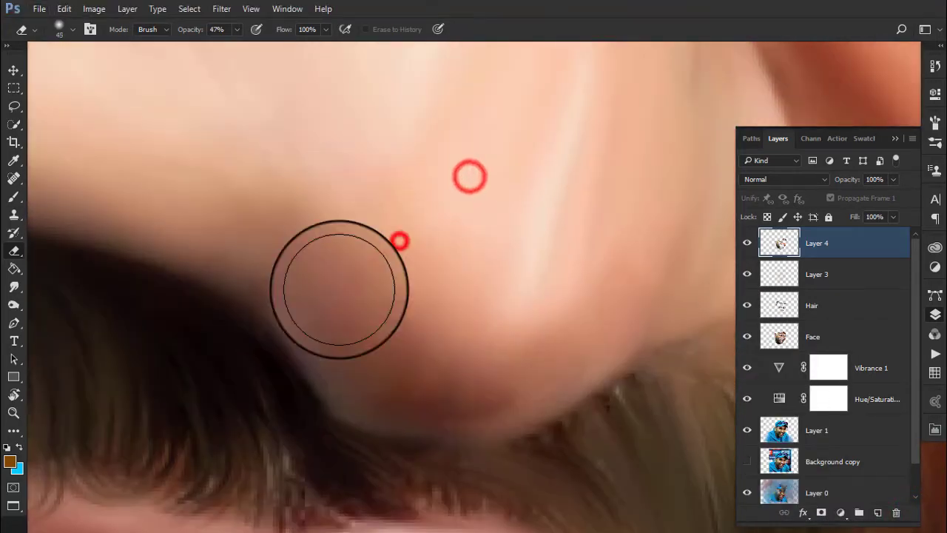
click(13, 290)
Smudge the chin and up the jaw edge with an enlarged brush.
click(493, 237)
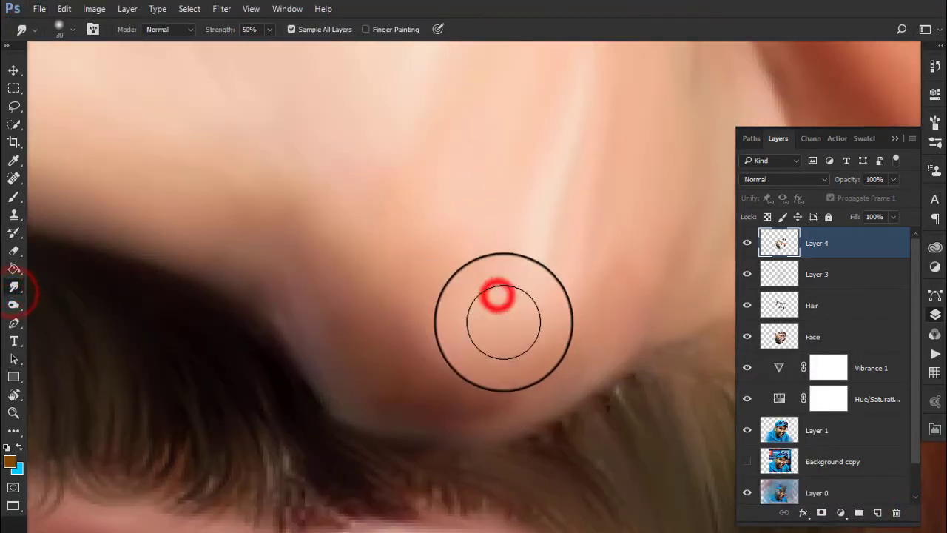
key(bracketright)
click(495, 268)
click(446, 208)
mouse_move(389, 317)
mouse_down()
mouse_move(499, 367)
mouse_move(574, 258)
mouse_move(451, 386)
mouse_move(360, 383)
mouse_up()
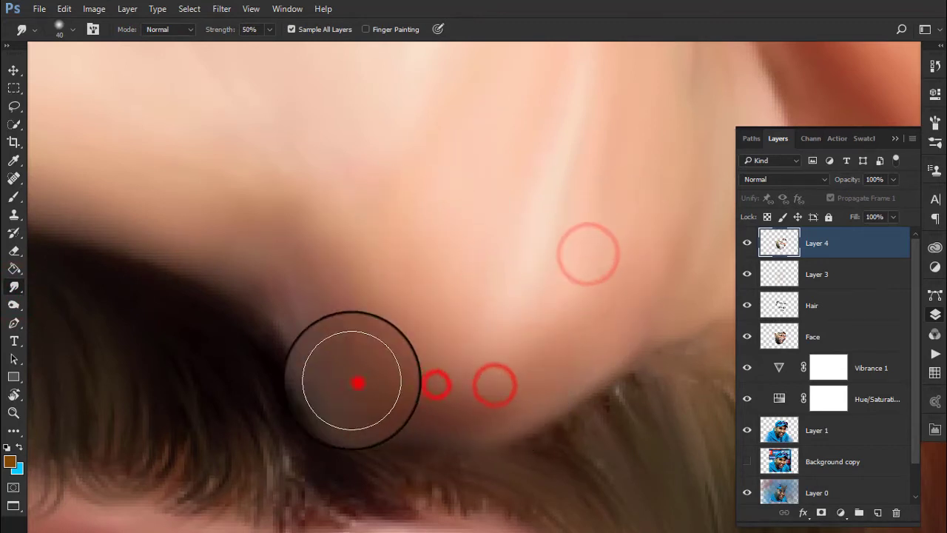
drag(338, 349, 316, 304)
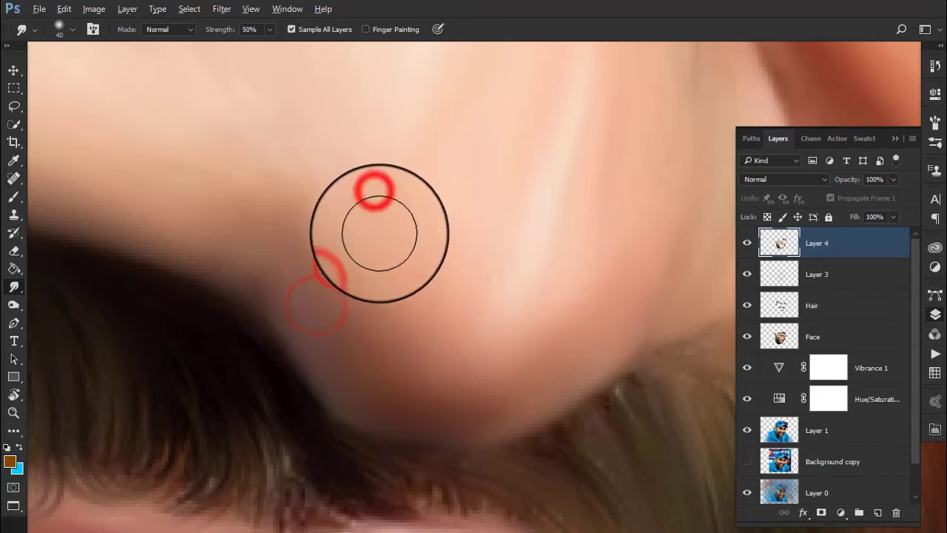
scroll(414, 221, down, 5)
scroll(375, 245, up, 4)
scroll(327, 327, up, 2)
mouse_move(326, 327)
mouse_down()
mouse_move(370, 370)
mouse_move(389, 313)
mouse_up()
drag(408, 279, 410, 360)
drag(444, 365, 536, 310)
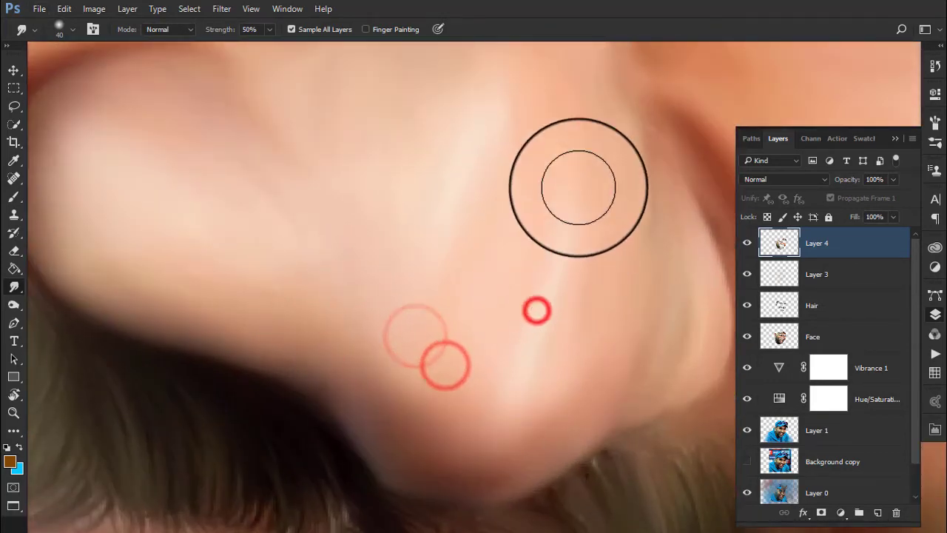
Smudge the cheek below the eye smooth, shrinking the brush stepwise.
ctrl+click(568, 233)
mouse_move(518, 211)
mouse_down()
mouse_move(496, 243)
mouse_move(439, 165)
mouse_move(490, 174)
mouse_move(505, 155)
mouse_up()
mouse_move(594, 288)
mouse_down()
mouse_move(535, 312)
mouse_move(624, 388)
mouse_up()
key([)
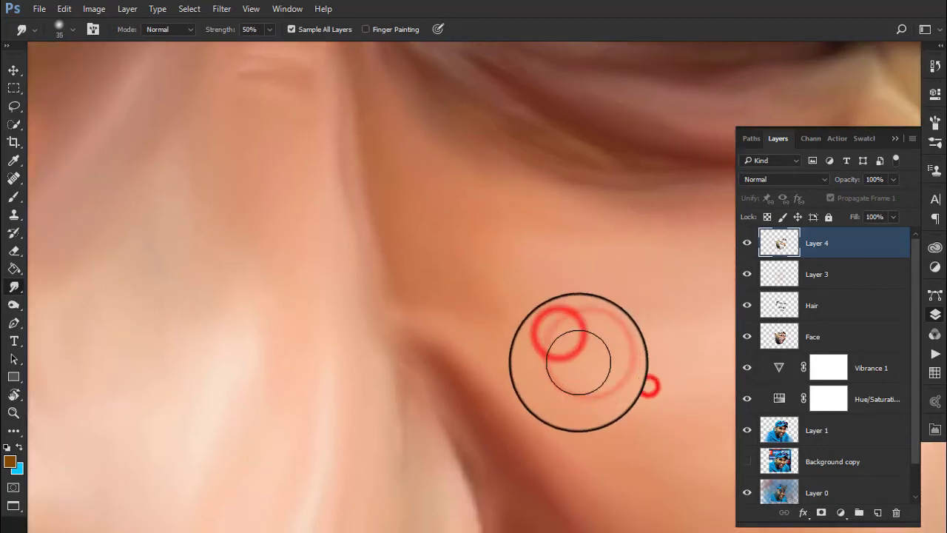
drag(596, 258, 515, 303)
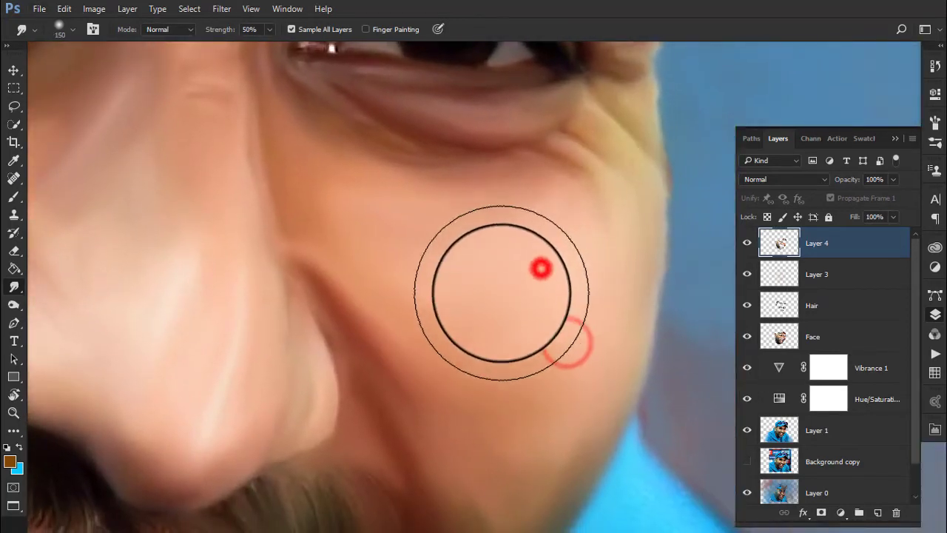
key([)
drag(528, 272, 436, 281)
key([)
drag(516, 269, 512, 355)
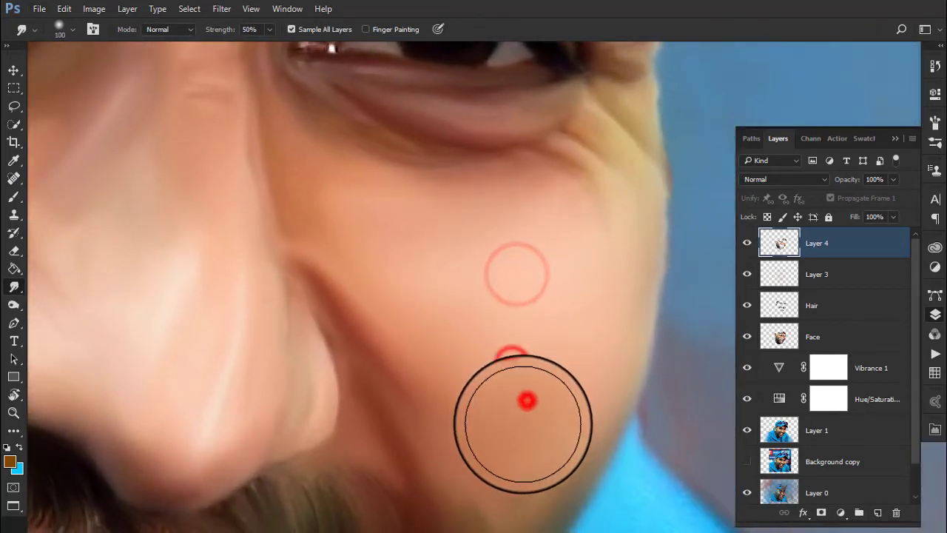
drag(523, 423, 476, 365)
key([)
key([)
key([)
click(566, 239)
drag(383, 206, 341, 196)
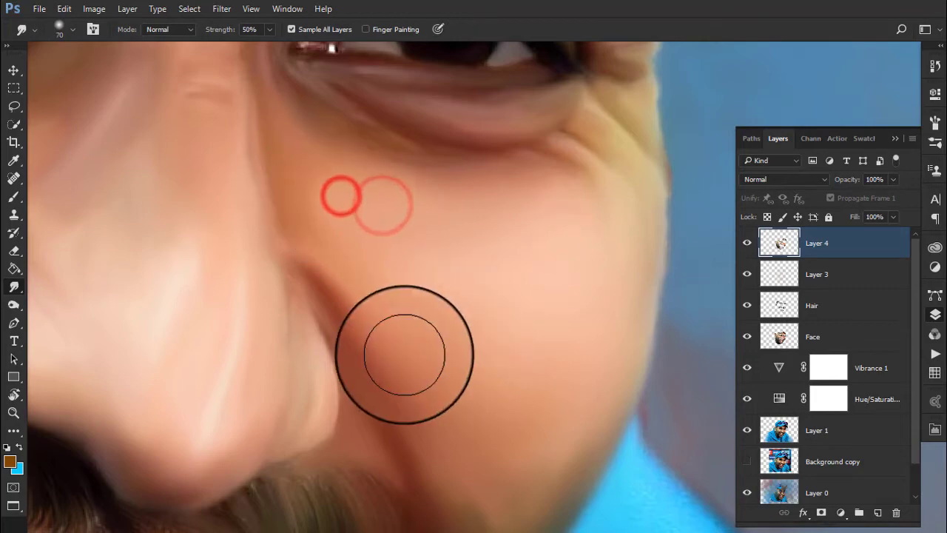
scroll(505, 224, down, 2)
scroll(481, 258, down, 2)
drag(482, 258, 508, 232)
click(554, 200)
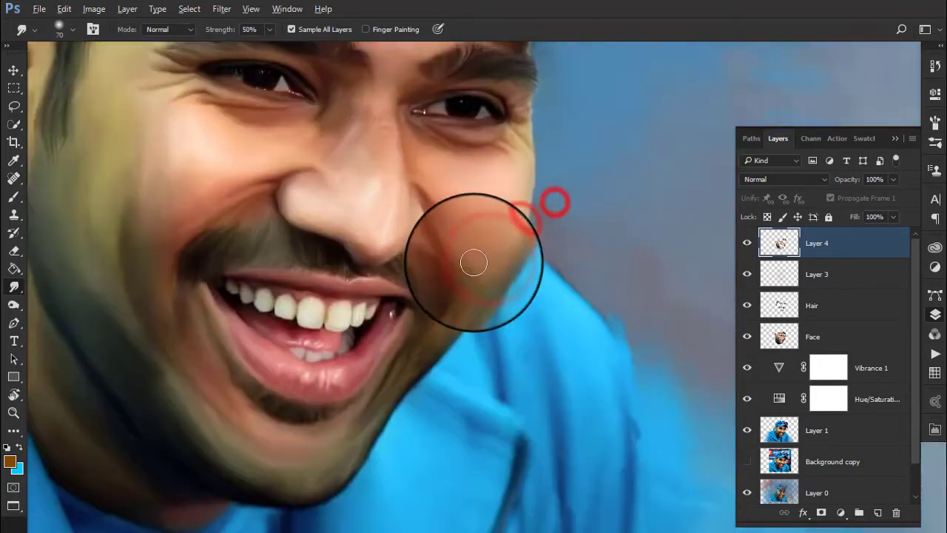
scroll(208, 180, down, 2)
scroll(120, 152, down, 1)
scroll(158, 158, down, 1)
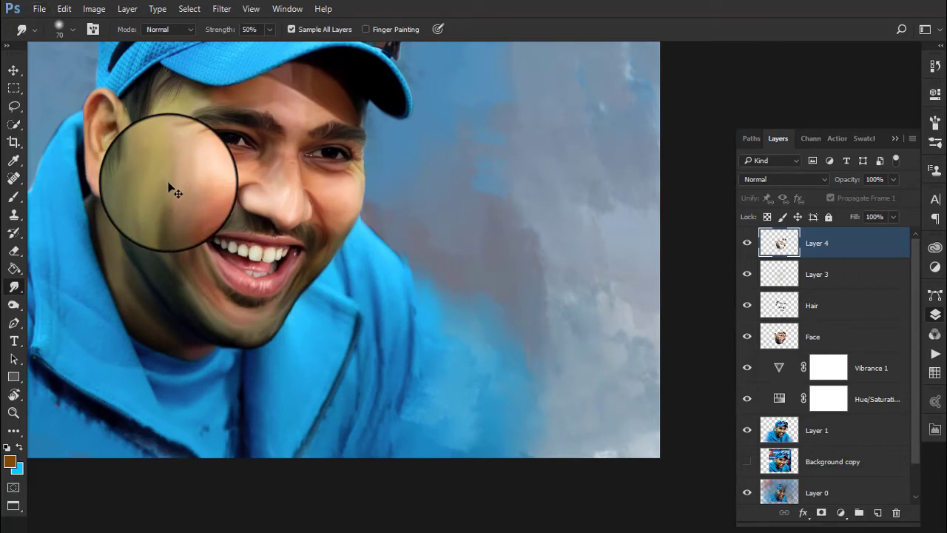
scroll(190, 127, up, 3)
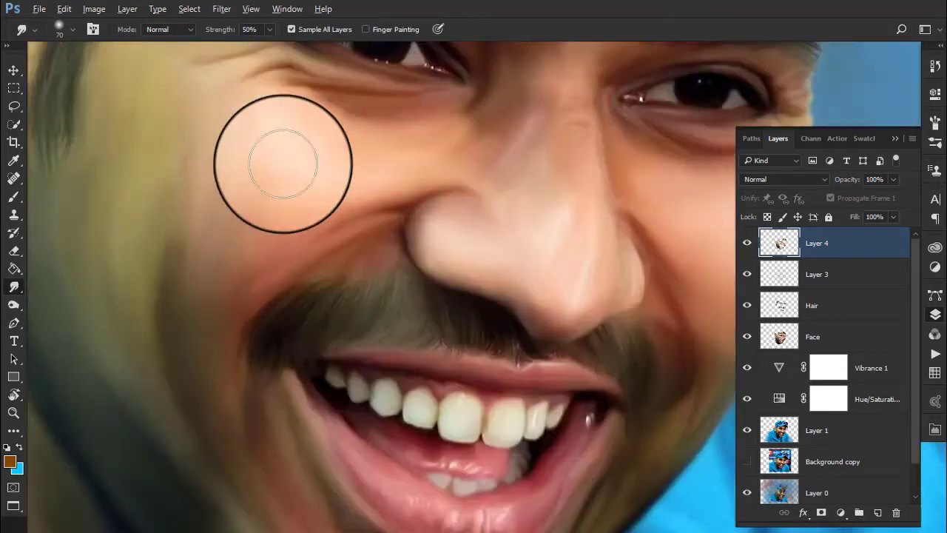
scroll(281, 165, up, 2)
Dab-smudge the other cheek down to above the beard to blend skin tones.
key(bracketright)
key(bracketright)
key(bracketright)
click(277, 153)
click(328, 190)
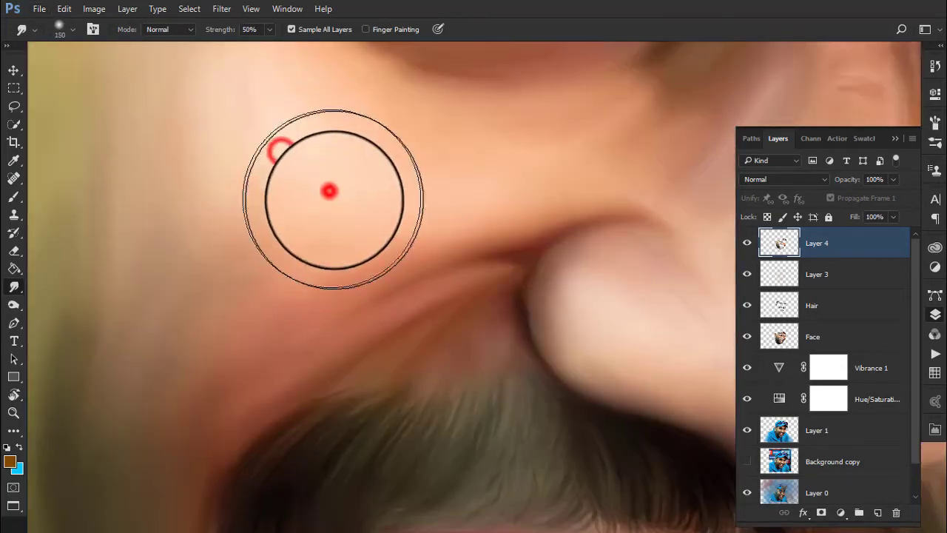
key(bracketleft)
click(277, 234)
click(356, 231)
click(301, 150)
click(255, 173)
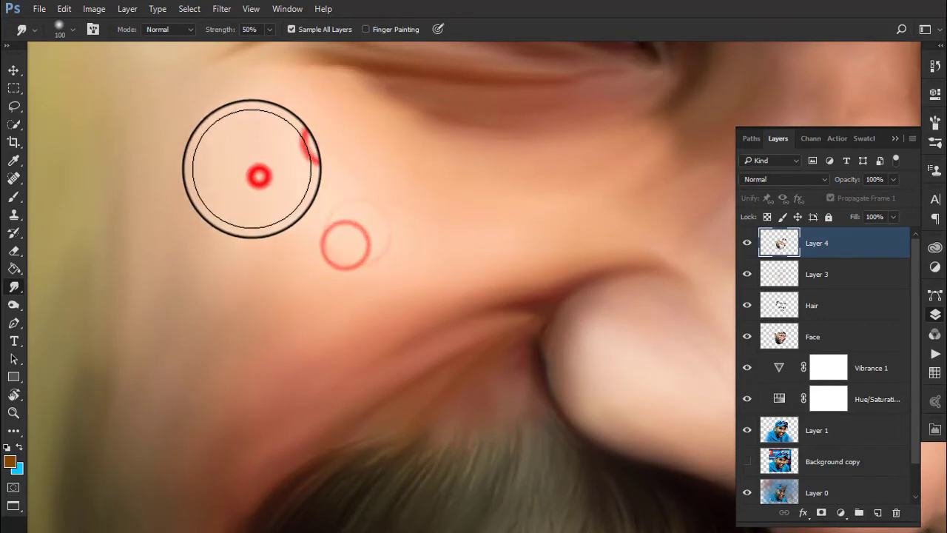
click(244, 234)
click(208, 301)
scroll(295, 282, down, 2)
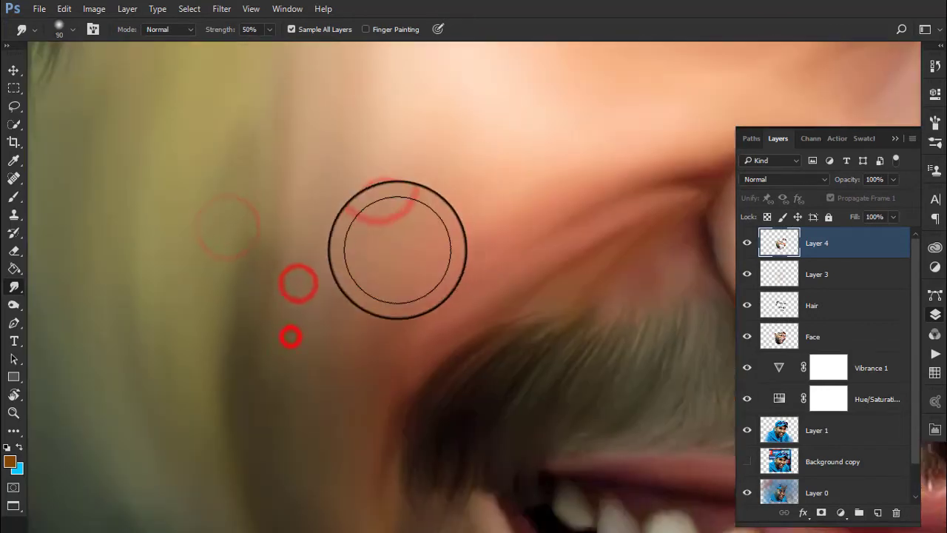
click(347, 280)
key(bracketleft)
click(316, 403)
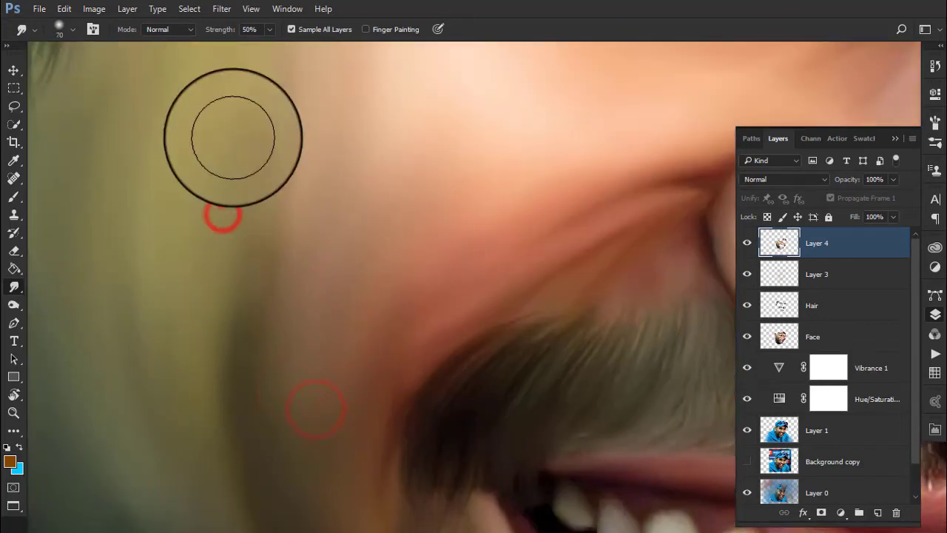
click(232, 97)
scroll(245, 185, down, 2)
click(239, 200)
click(215, 278)
click(235, 264)
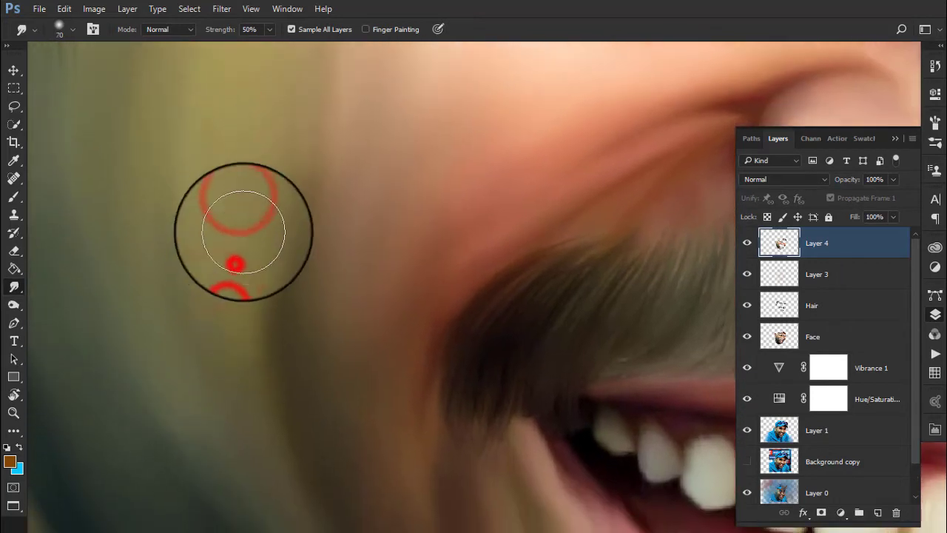
click(241, 226)
scroll(294, 244, down, 2)
Blend the cheek beside the mouth corner and near the beard.
click(304, 266)
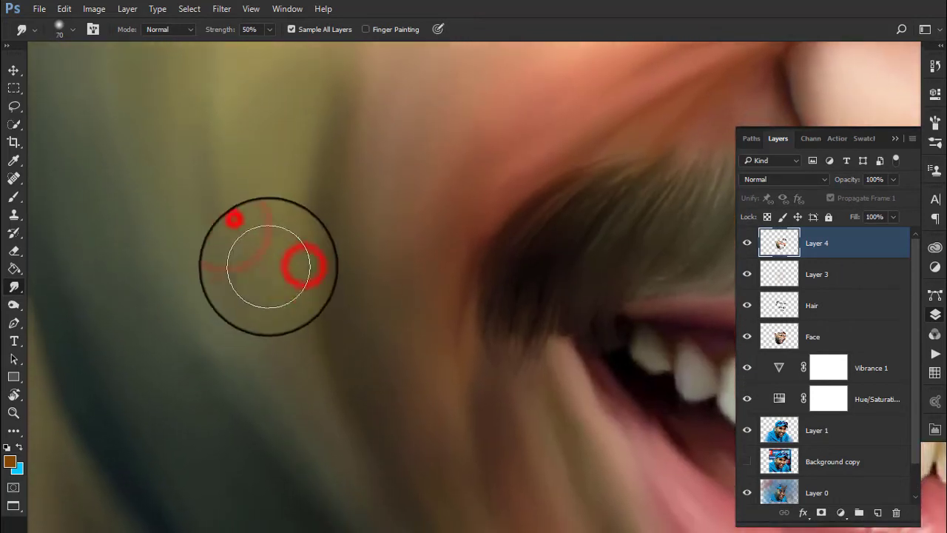
click(290, 202)
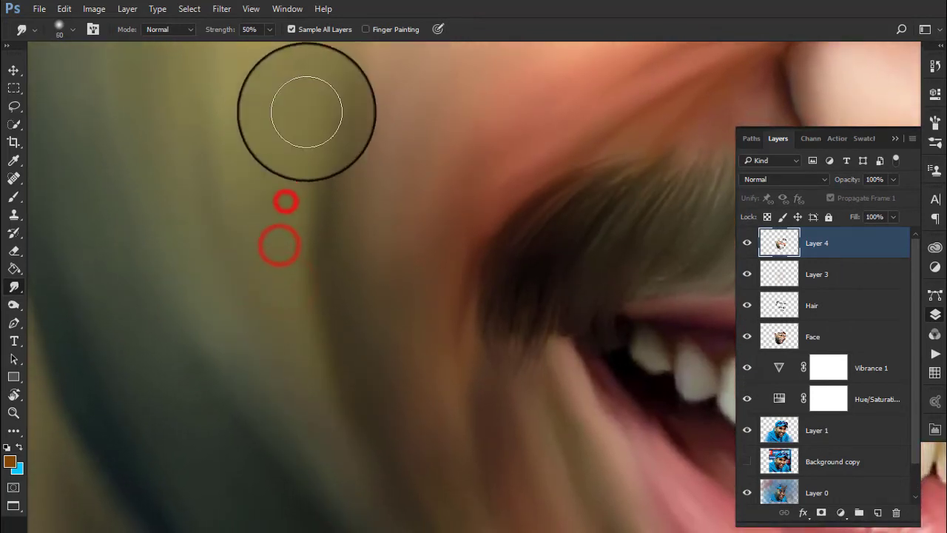
drag(323, 322, 263, 178)
click(296, 251)
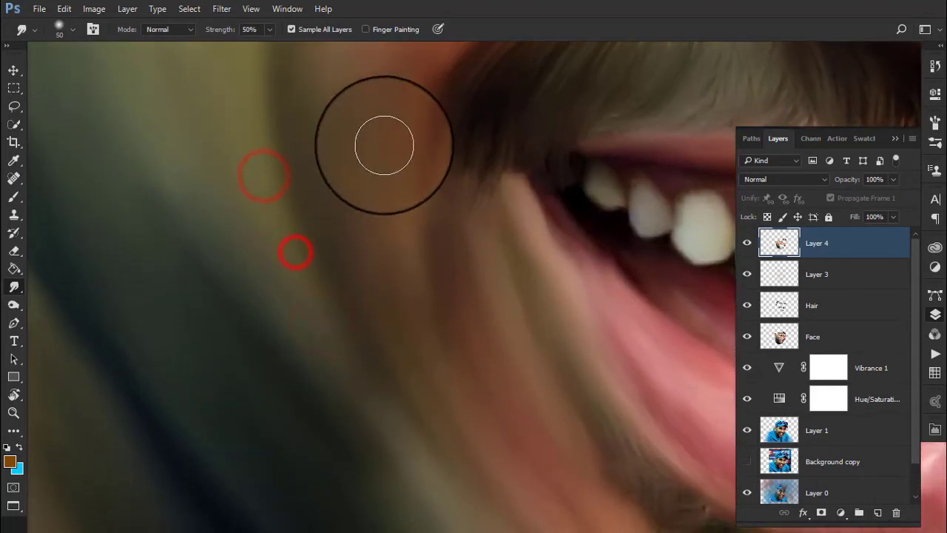
drag(377, 157, 363, 183)
drag(369, 80, 346, 151)
key(bracketleft)
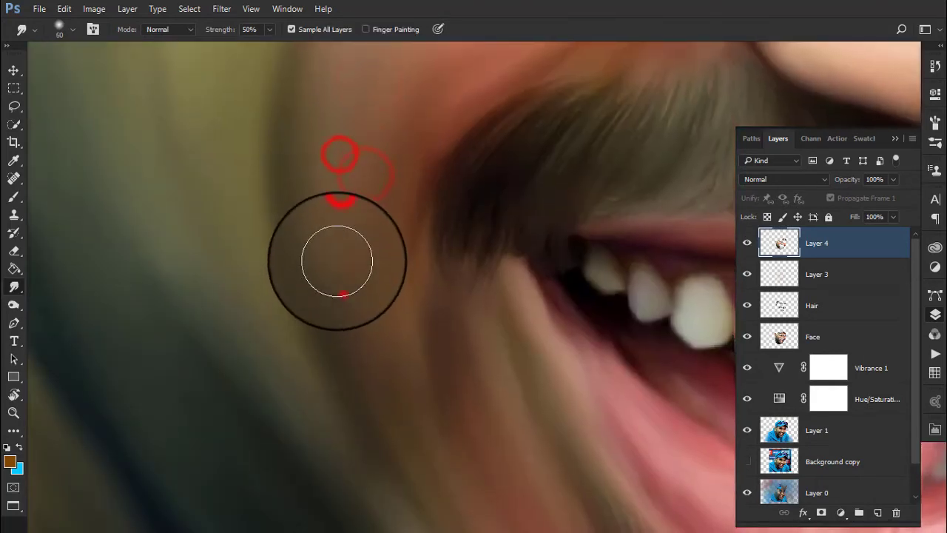
scroll(347, 274, down, 2)
scroll(390, 239, down, 3)
scroll(391, 266, up, 3)
scroll(296, 185, up, 2)
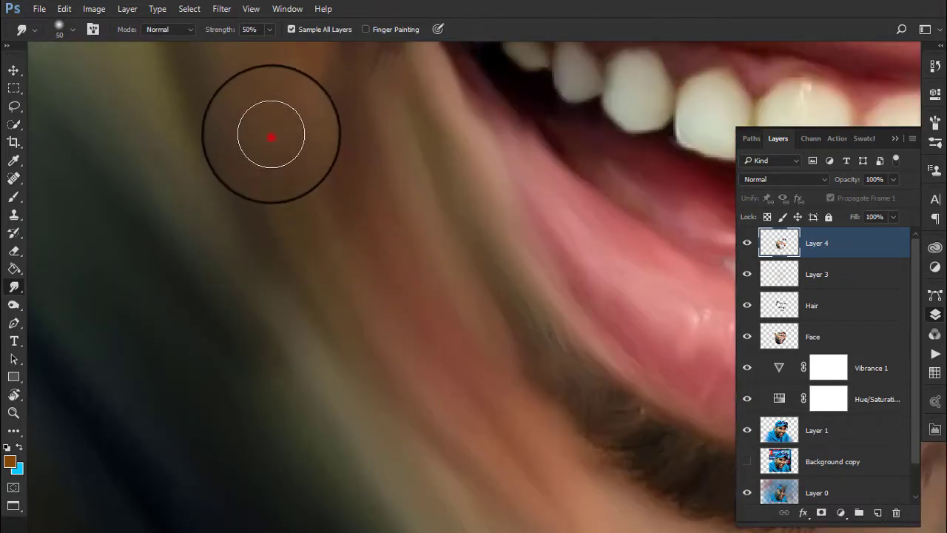
drag(271, 136, 267, 121)
drag(391, 393, 344, 379)
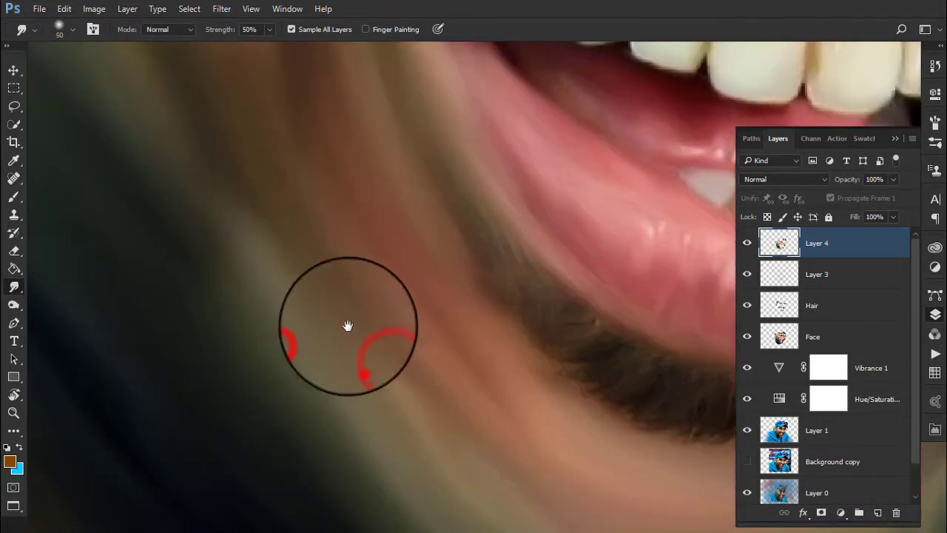
mouse_move(348, 325)
mouse_down()
mouse_move(333, 332)
mouse_move(423, 456)
mouse_up()
scroll(380, 364, up, 1)
drag(402, 332, 513, 275)
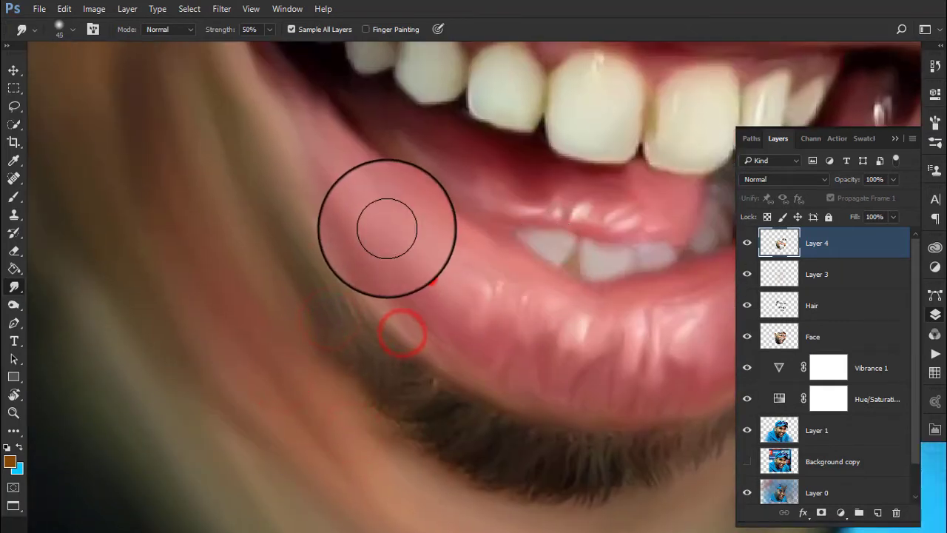
Set the smudge brush to 30 and smooth strokes along the lower lip.
alt+right_click(481, 291)
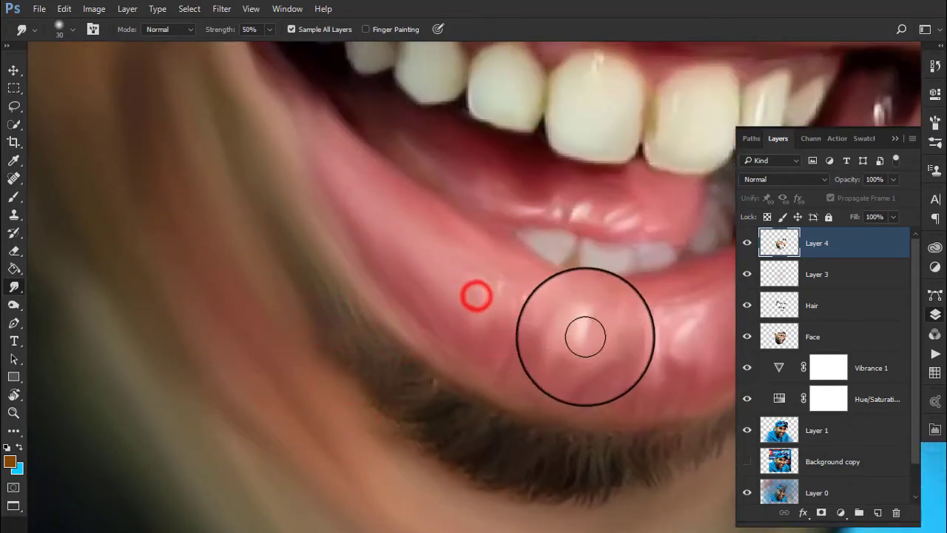
scroll(584, 337, down, 2)
scroll(438, 302, right, 4)
click(486, 328)
click(418, 268)
click(356, 274)
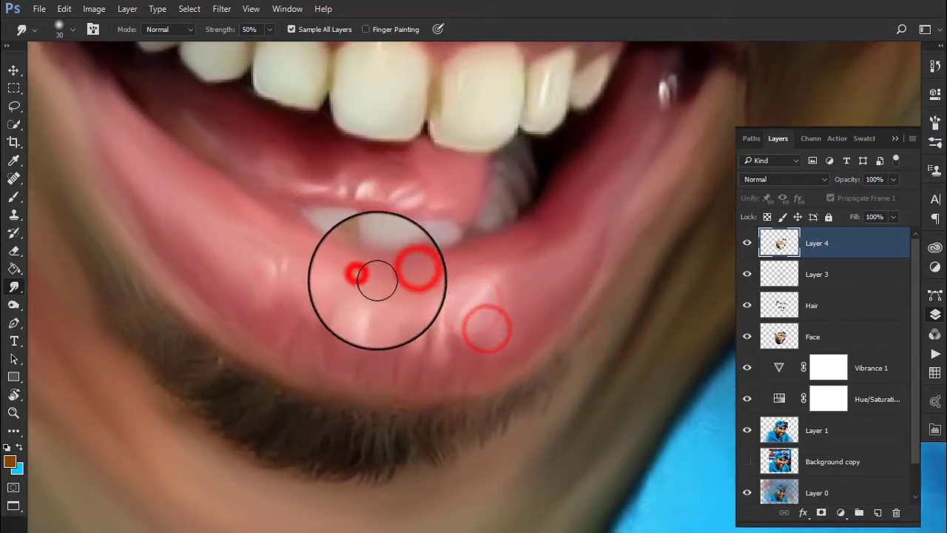
click(338, 269)
click(254, 214)
click(262, 177)
click(197, 144)
scroll(194, 157, down, 3)
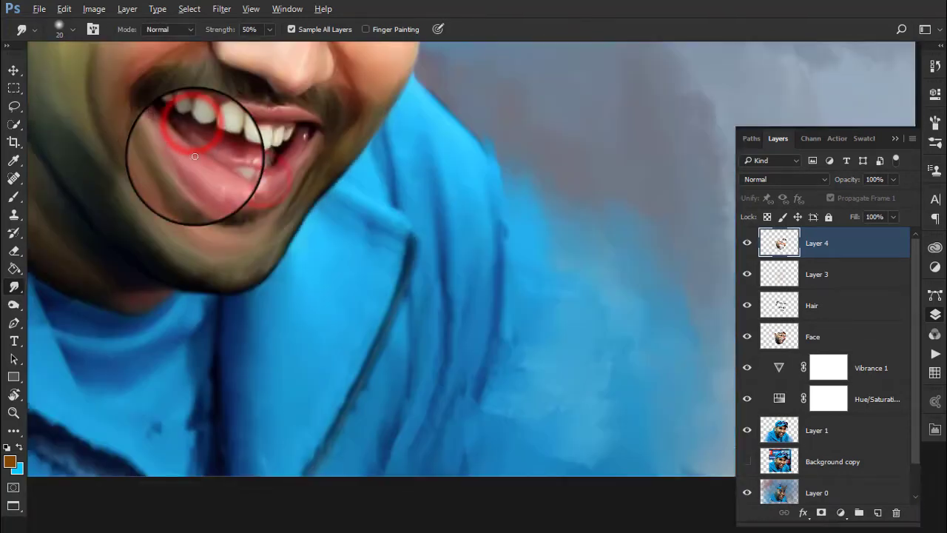
scroll(275, 254, down, 3)
scroll(262, 230, up, 3)
scroll(266, 290, up, 2)
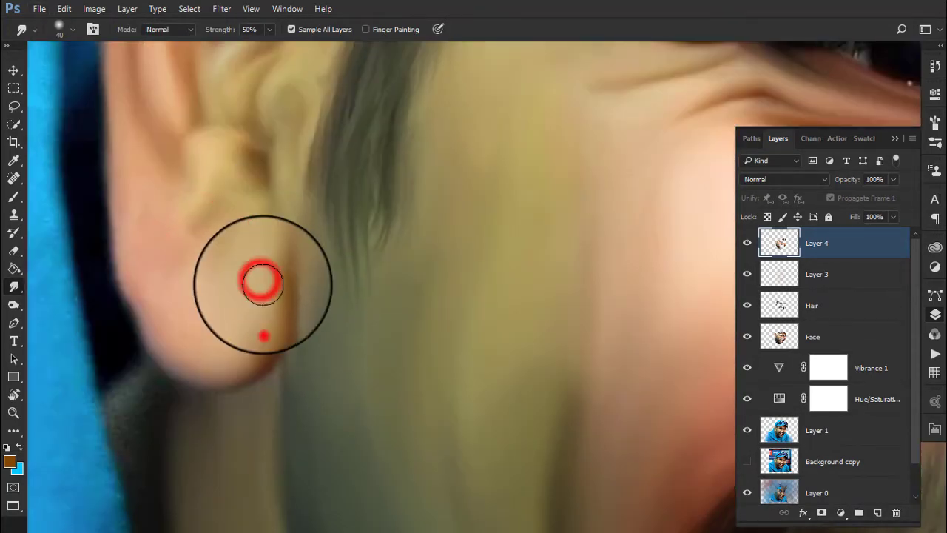
Smudge the earlobe edge and the ear smooth with a larger brush.
mouse_move(263, 284)
mouse_down()
mouse_move(217, 348)
mouse_move(175, 308)
mouse_move(134, 230)
mouse_move(212, 222)
mouse_up()
key(bracketright)
scroll(184, 268, down, 2)
mouse_move(184, 269)
mouse_down()
mouse_move(153, 212)
mouse_move(227, 205)
mouse_move(249, 146)
mouse_up()
scroll(250, 146, down, 2)
mouse_move(412, 338)
mouse_down()
mouse_move(427, 440)
mouse_move(411, 401)
mouse_up()
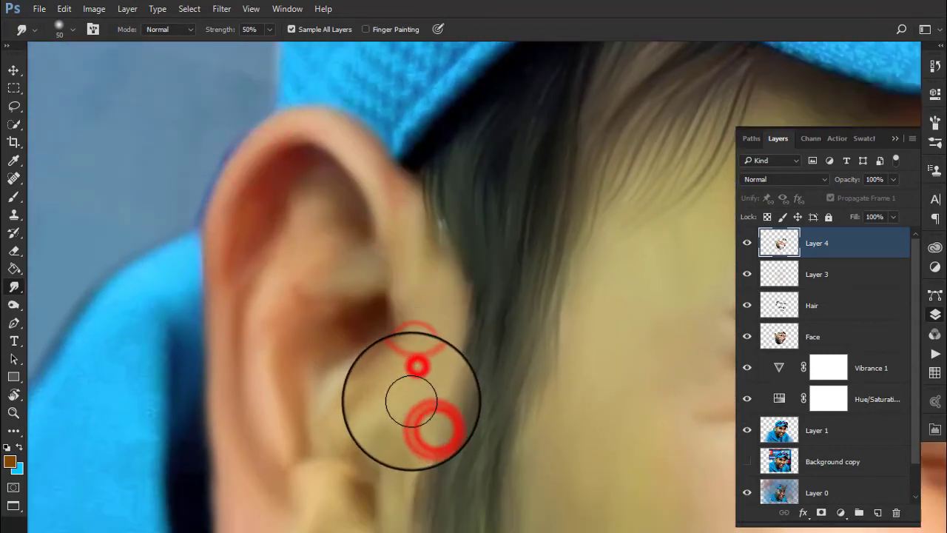
scroll(411, 402, down, 2)
scroll(457, 332, down, 2)
scroll(522, 338, up, 1)
scroll(490, 317, up, 1)
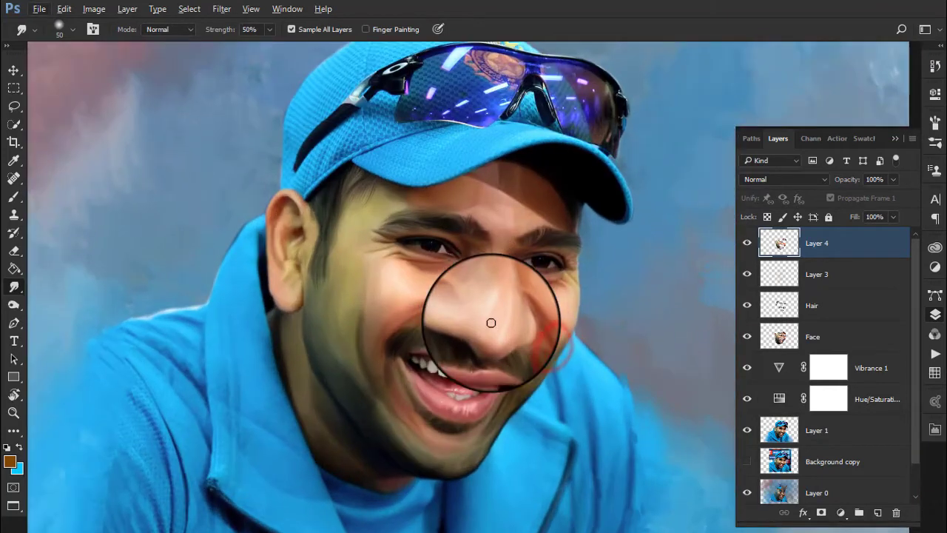
Apply Levels with black 0, midtones about 0.91 and white input 247.
key(ctrl+l)
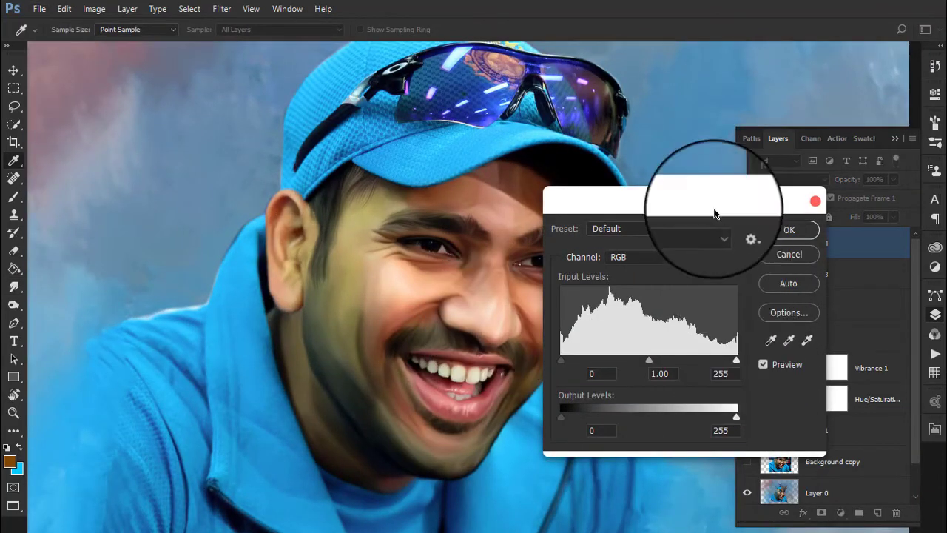
drag(651, 206, 713, 201)
drag(797, 356, 793, 357)
text(240)
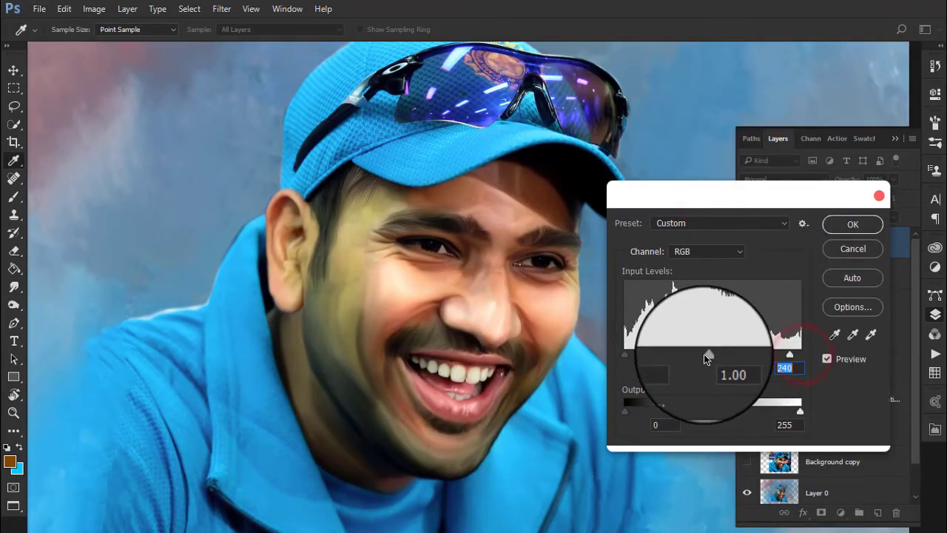
mouse_move(703, 354)
mouse_down()
mouse_move(724, 361)
mouse_move(717, 355)
mouse_up()
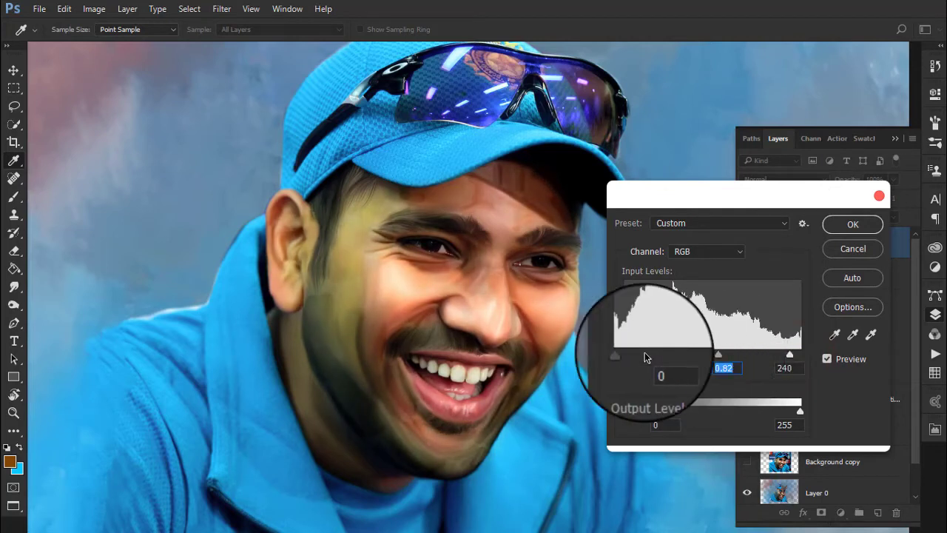
mouse_move(625, 354)
mouse_down()
mouse_move(632, 352)
mouse_move(620, 351)
mouse_up()
drag(722, 355, 714, 358)
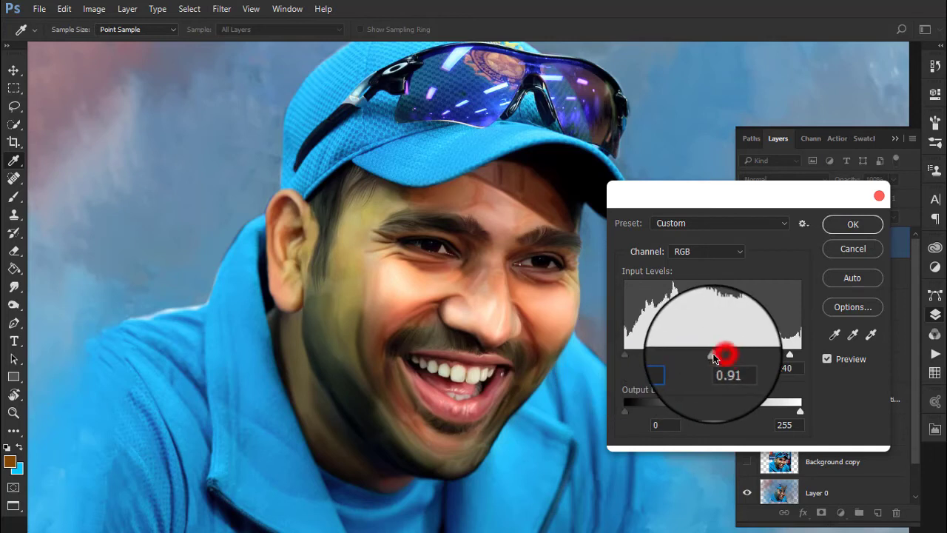
drag(790, 355, 795, 357)
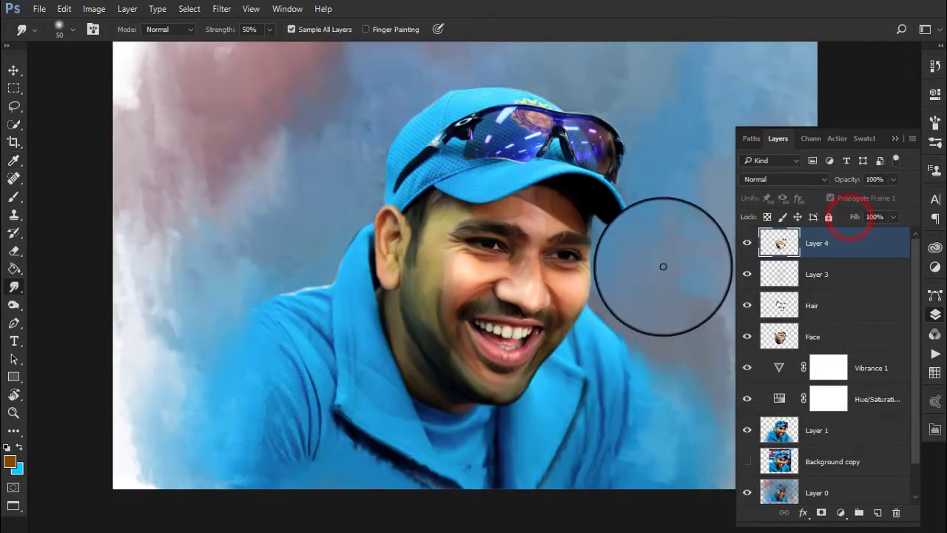
scroll(624, 186, up, 2)
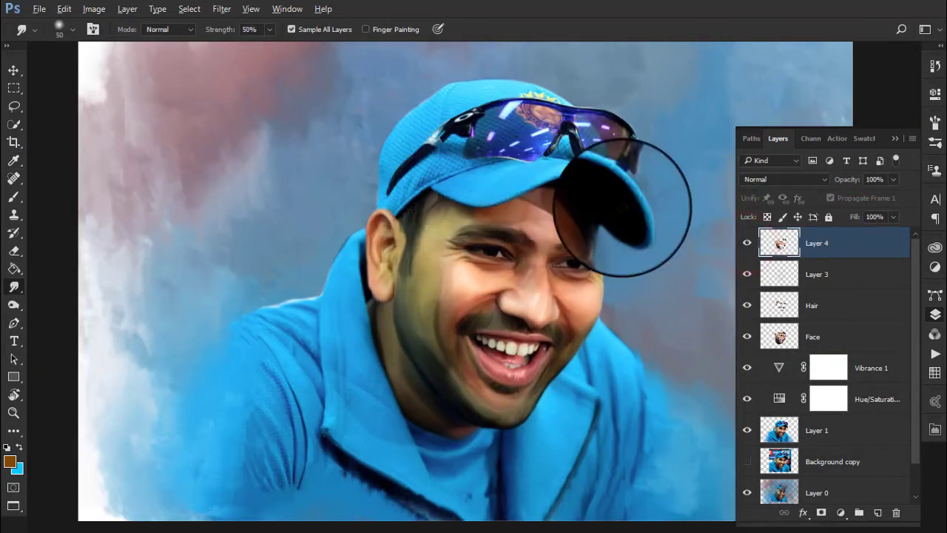
scroll(571, 296, up, 2)
scroll(581, 258, up, 4)
drag(570, 257, 483, 171)
scroll(484, 170, down, 1)
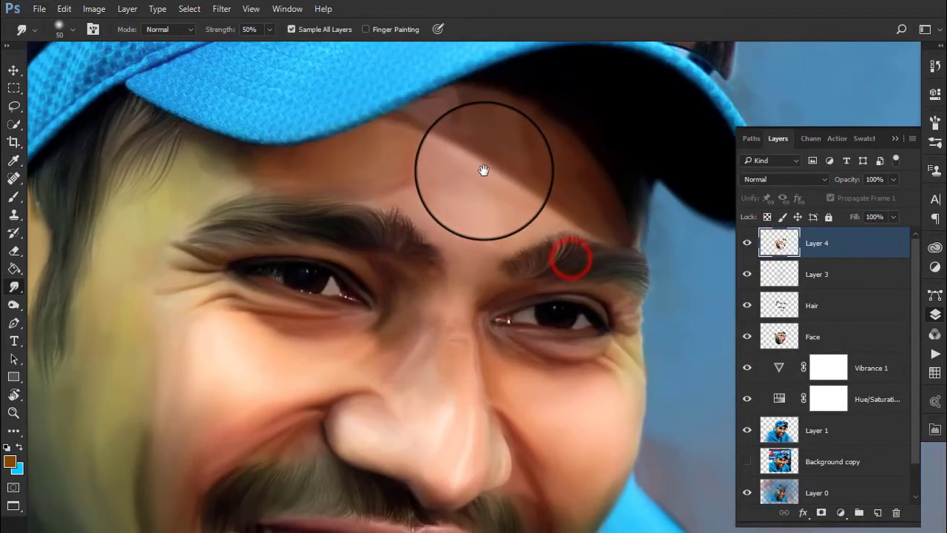
scroll(488, 172, down, 4)
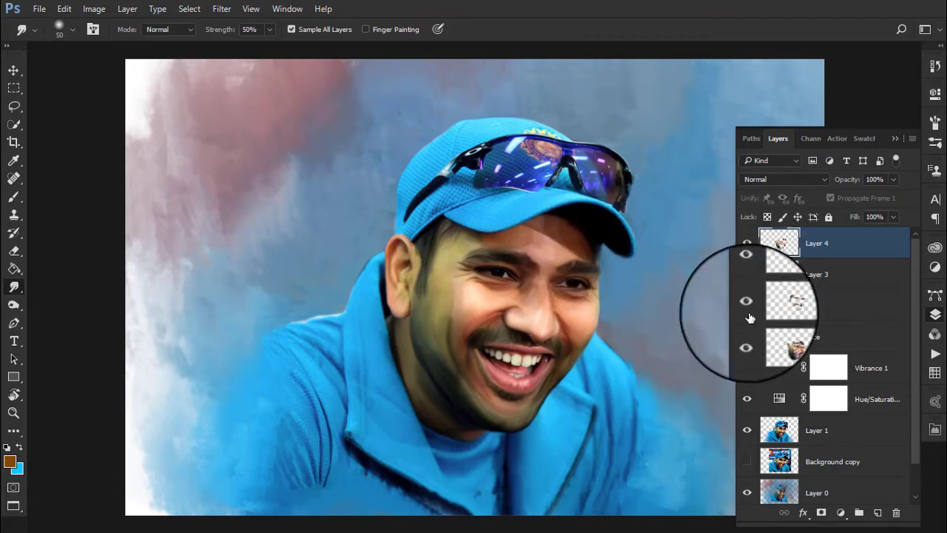
Add a Color Balance adjustment layer and shift the midtones toward green, yellow and red.
click(841, 510)
click(859, 360)
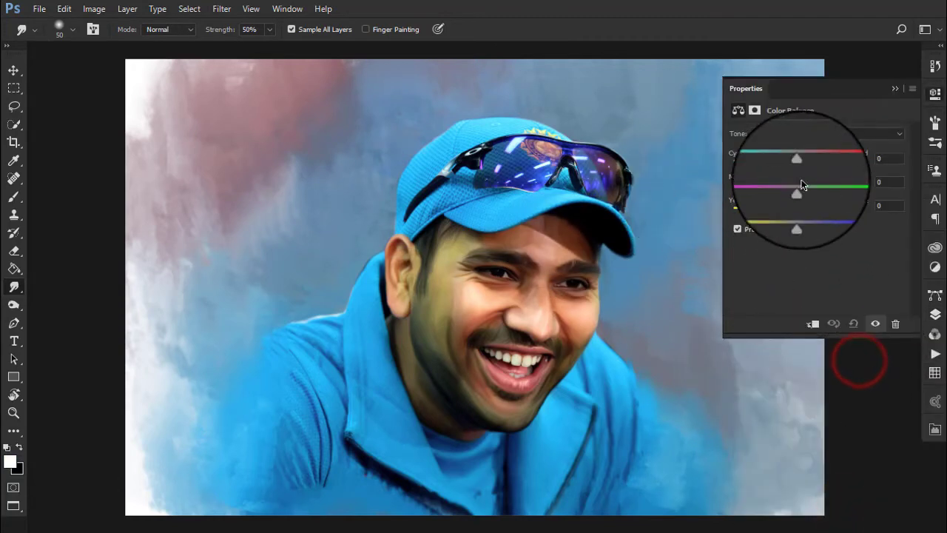
mouse_move(793, 186)
mouse_down()
mouse_move(808, 186)
mouse_move(796, 210)
mouse_up()
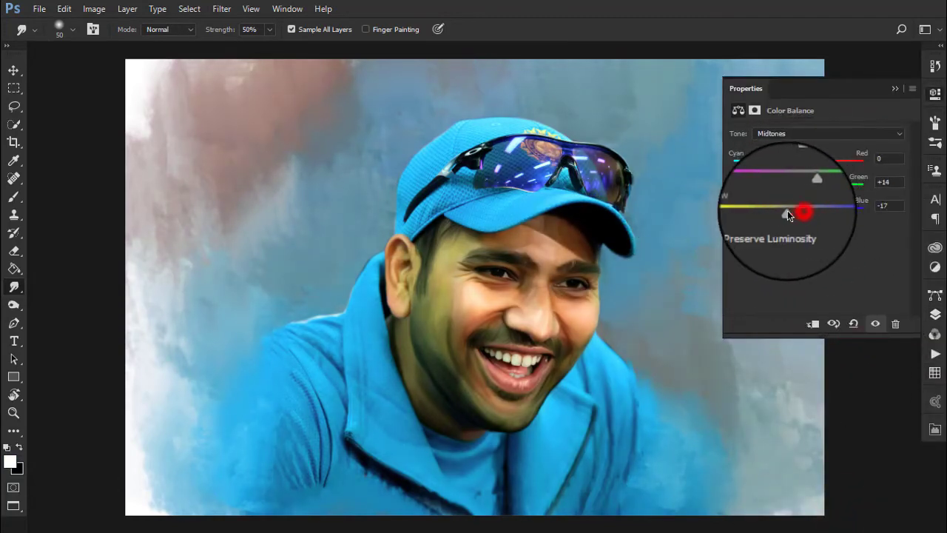
drag(796, 165, 802, 164)
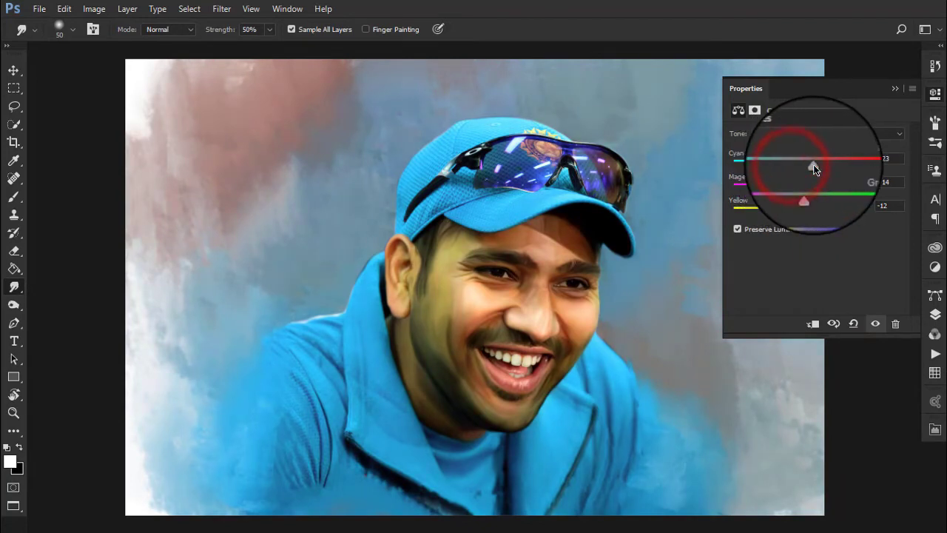
Tint the Color Balance highlights toward green and blue.
click(806, 134)
click(810, 146)
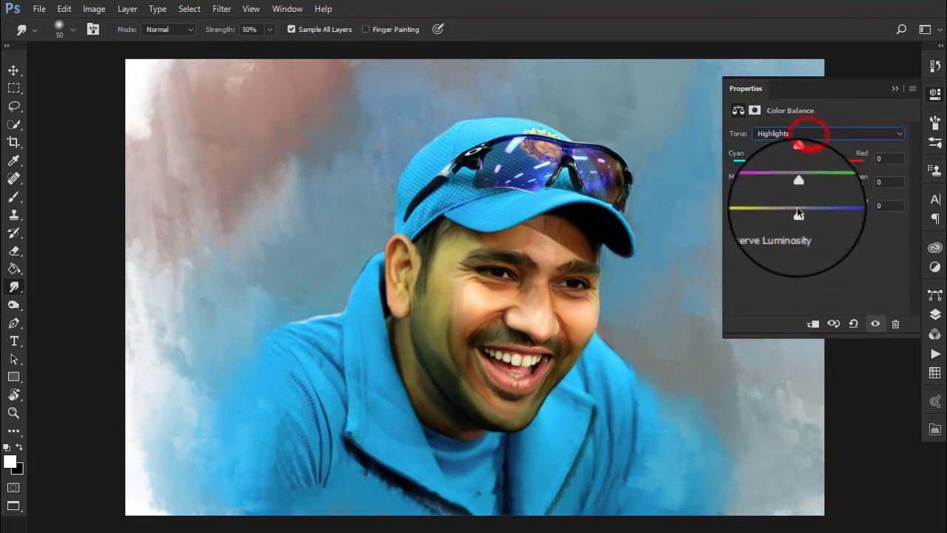
mouse_move(794, 187)
mouse_down()
mouse_move(804, 187)
mouse_move(794, 165)
mouse_up()
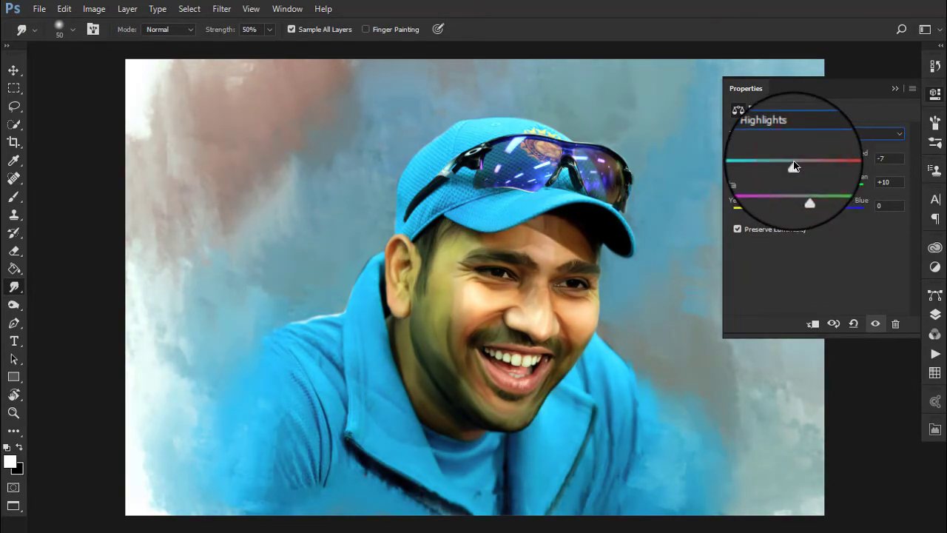
drag(804, 189, 804, 211)
Switch the tonal range and nudge the shadow colour sliders toward warmer tones.
click(799, 133)
click(799, 142)
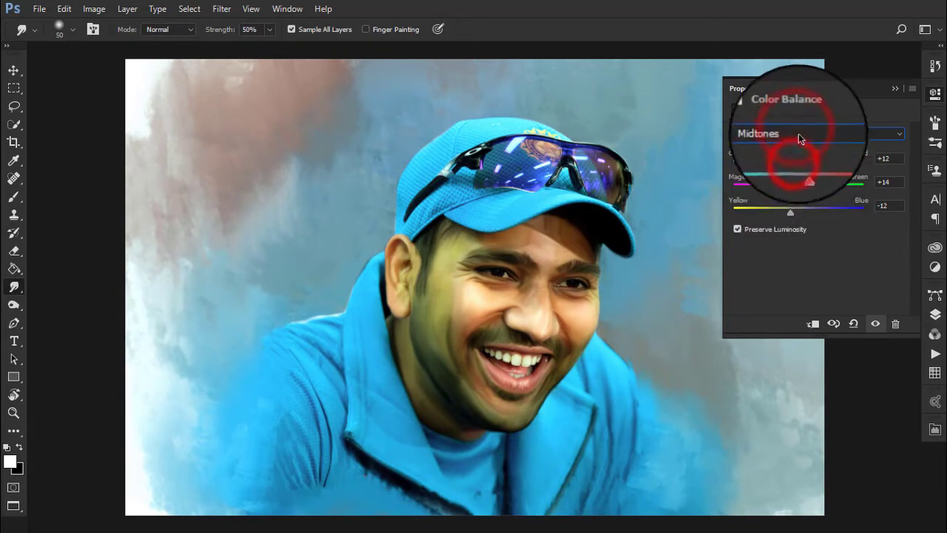
drag(798, 185, 795, 208)
drag(795, 160, 797, 160)
drag(798, 210, 793, 208)
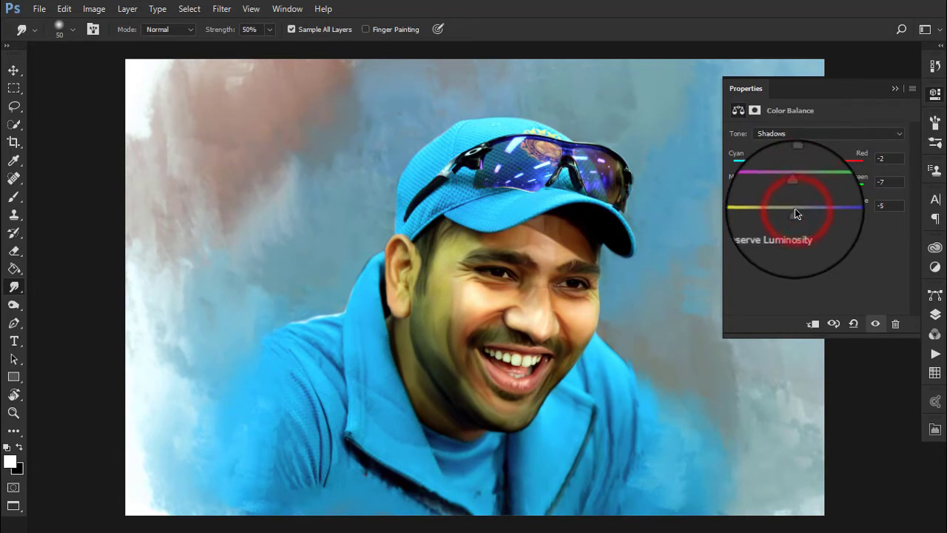
click(935, 313)
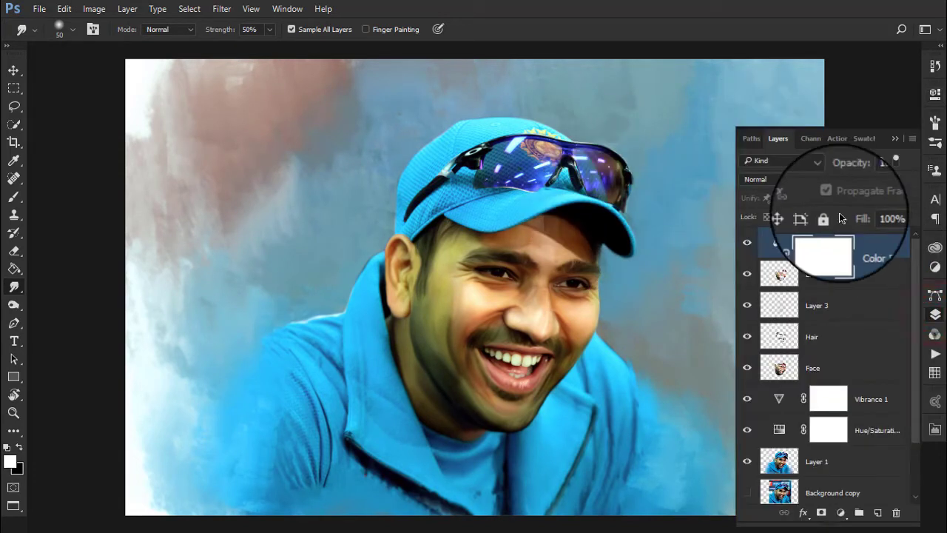
Stamp visible layers into a new Layer 5 and raise its saturation to +26.
key(ctrl+alt+shift+e)
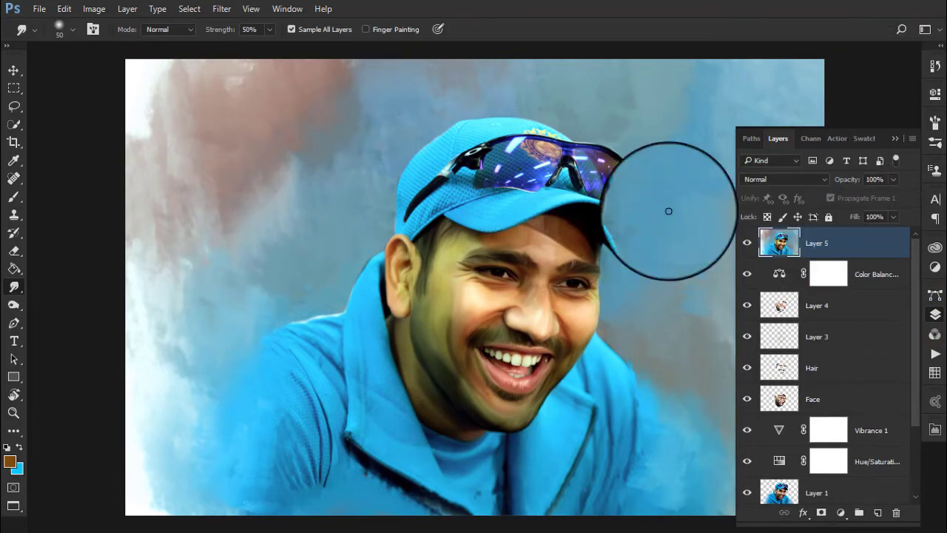
key(ctrl+u)
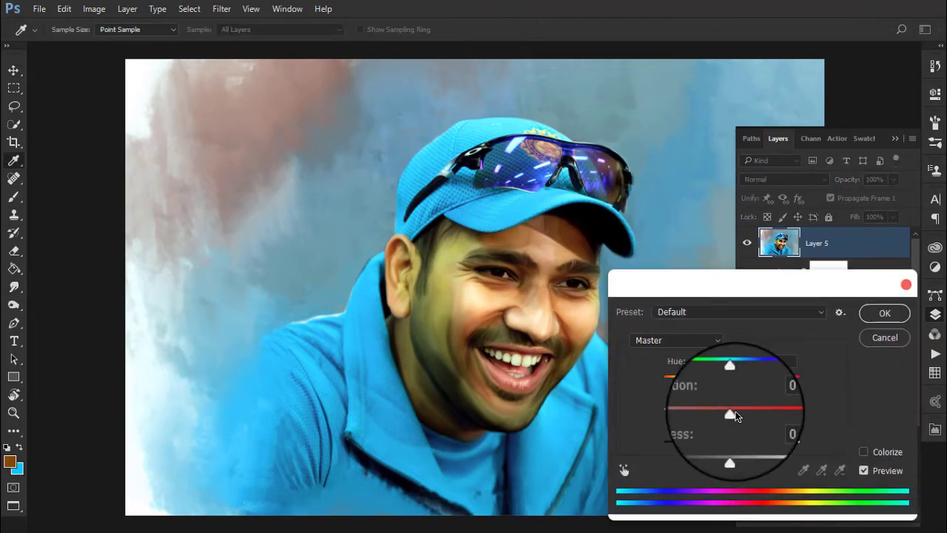
click(741, 411)
drag(741, 411, 752, 412)
drag(756, 412, 749, 412)
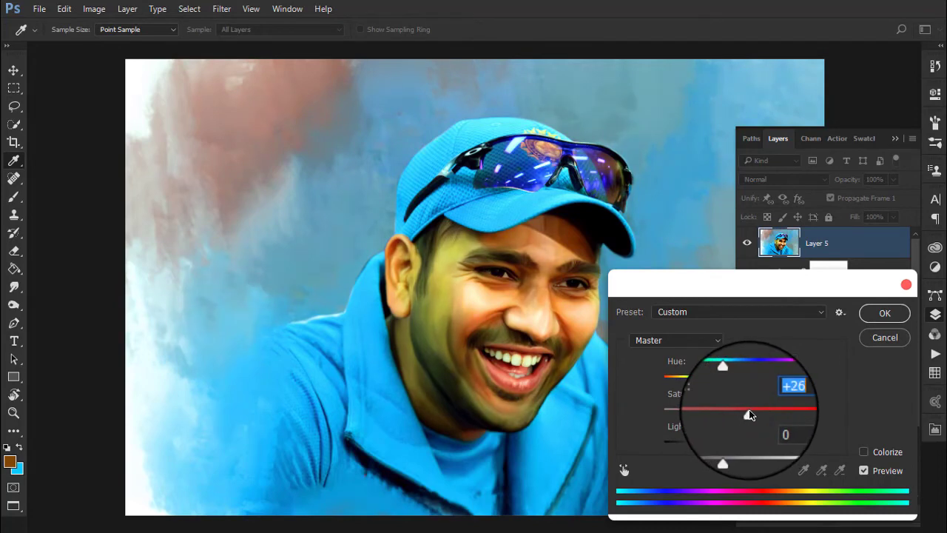
click(885, 313)
Apply Match Color with Neutralize, Luminance 200, Color Intensity 200 and Fade 88.
key(v)
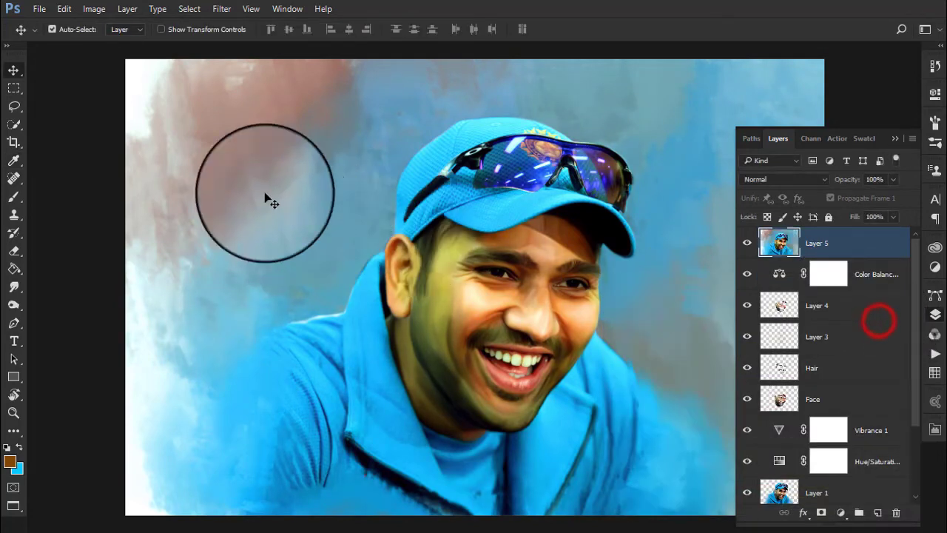
click(93, 9)
click(277, 319)
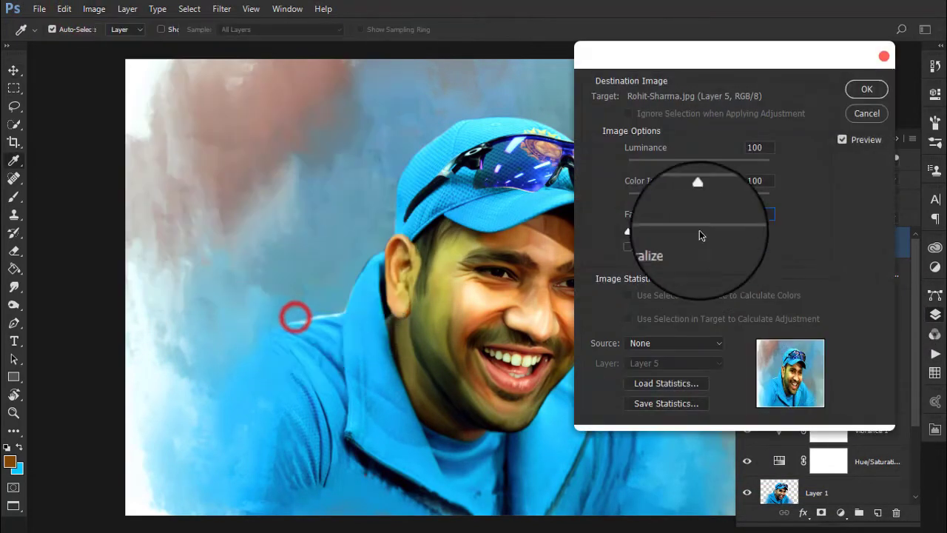
click(708, 201)
drag(696, 165, 708, 165)
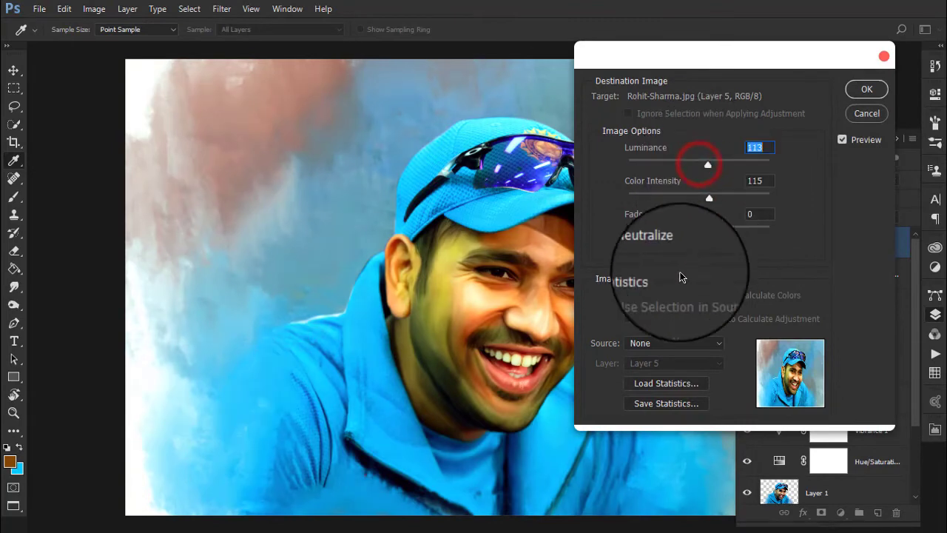
click(655, 251)
drag(719, 57, 771, 58)
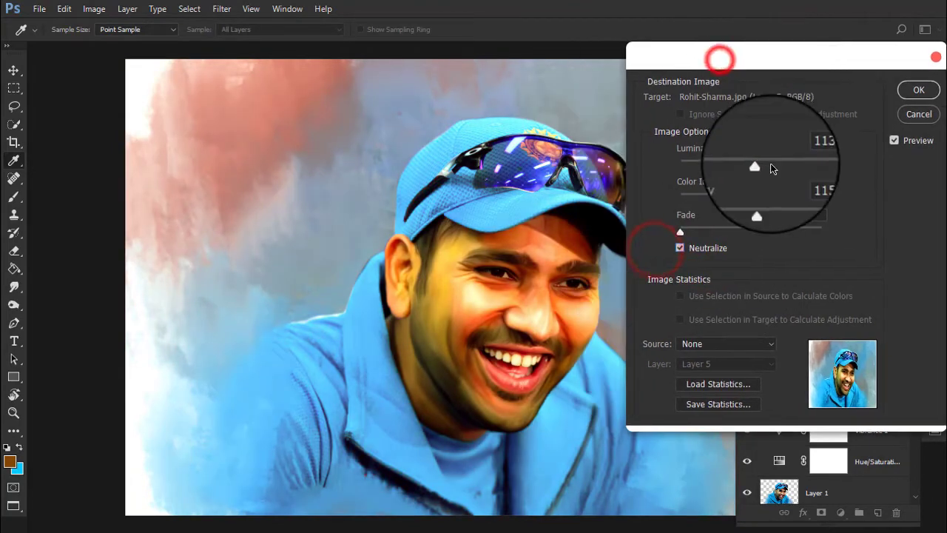
drag(760, 198, 824, 198)
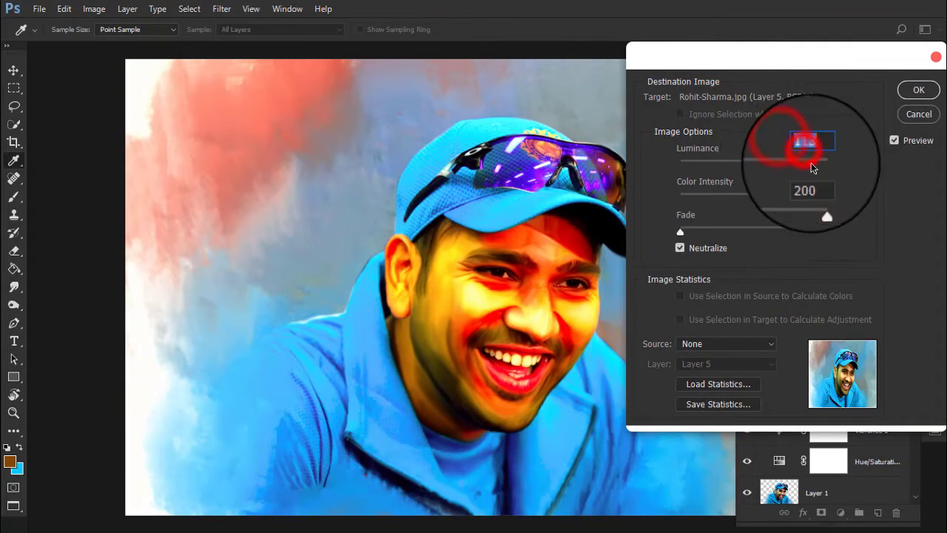
drag(811, 163, 823, 164)
drag(682, 231, 826, 230)
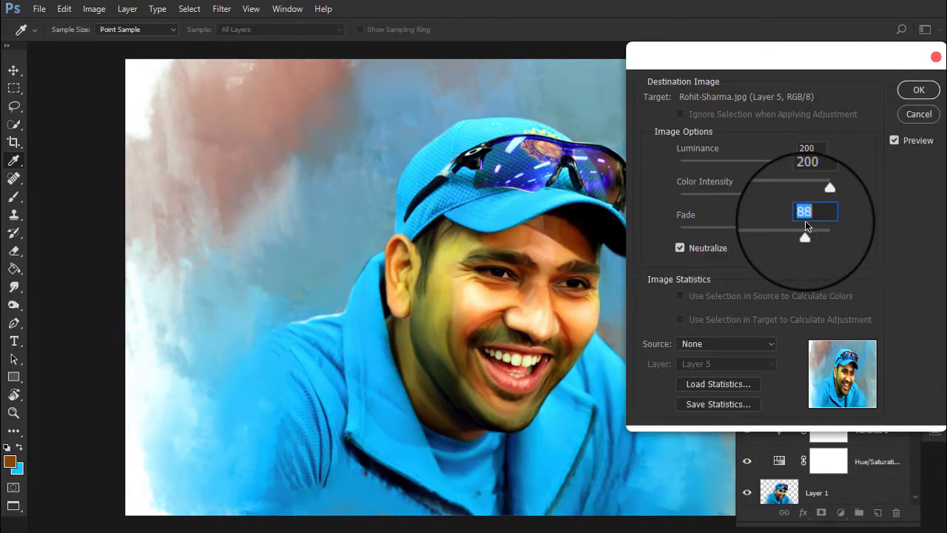
click(910, 112)
mouse_move(551, 238)
mouse_down()
mouse_move(507, 247)
mouse_move(518, 274)
mouse_move(503, 285)
mouse_up()
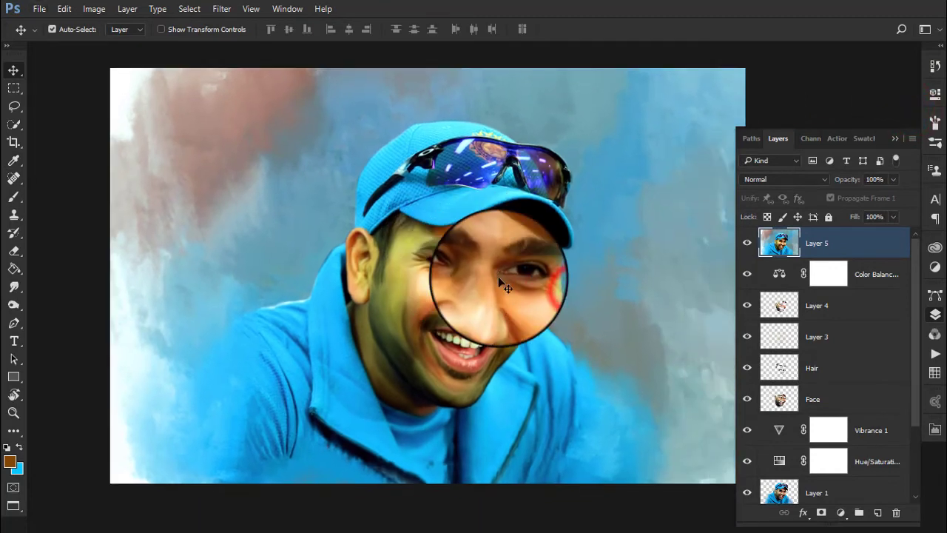
Delete the merged Layer 5 and add a Curves adjustment layer.
key(Delete)
click(840, 512)
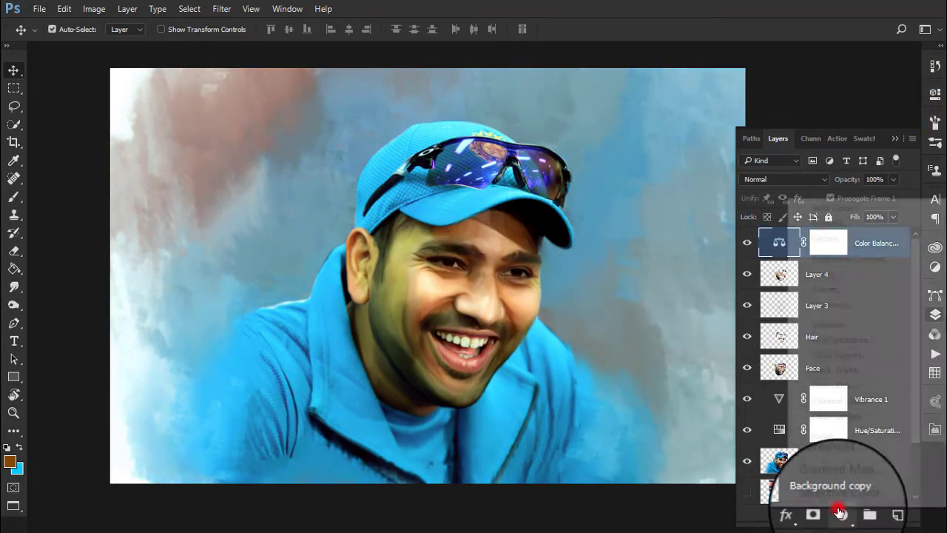
click(835, 295)
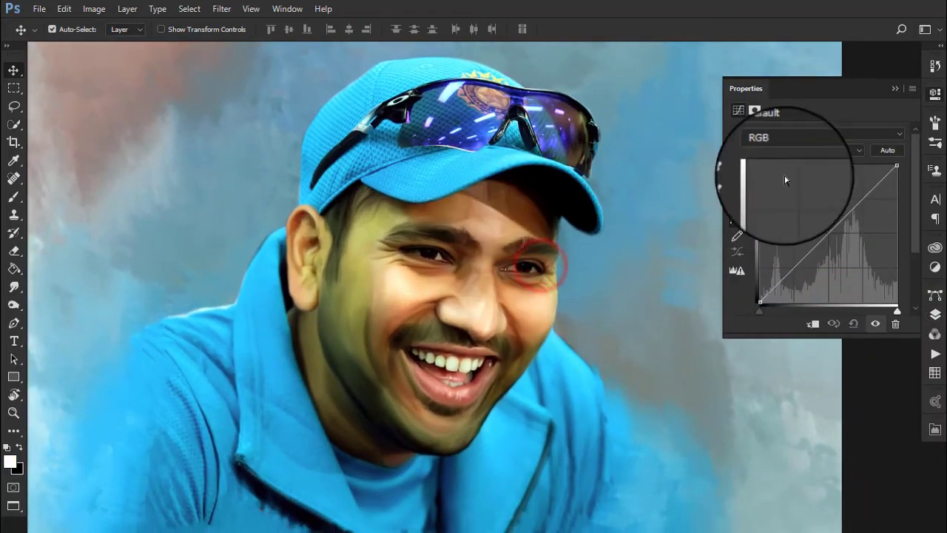
Reshape the Green curve, moving its black point and brightening its highlights, after a trial Red adjustment.
click(795, 150)
click(786, 169)
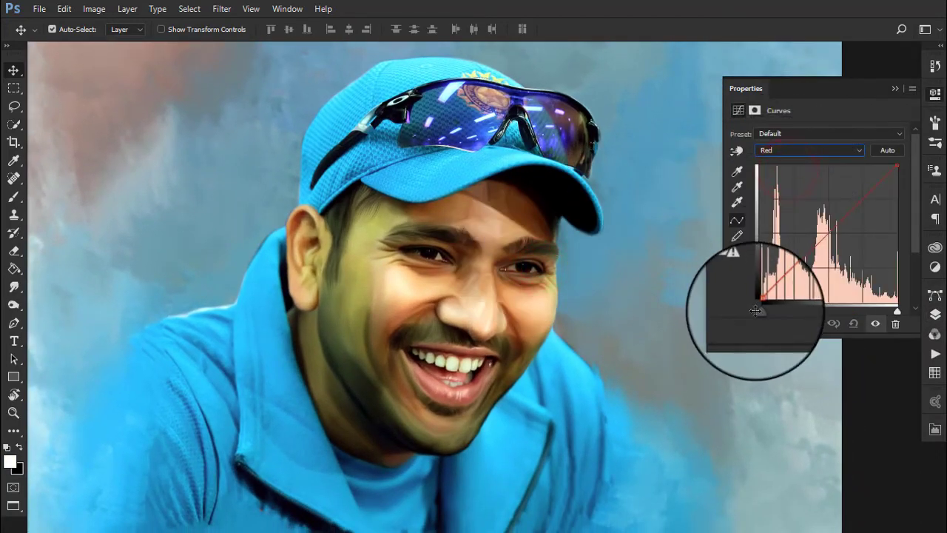
drag(774, 317, 756, 313)
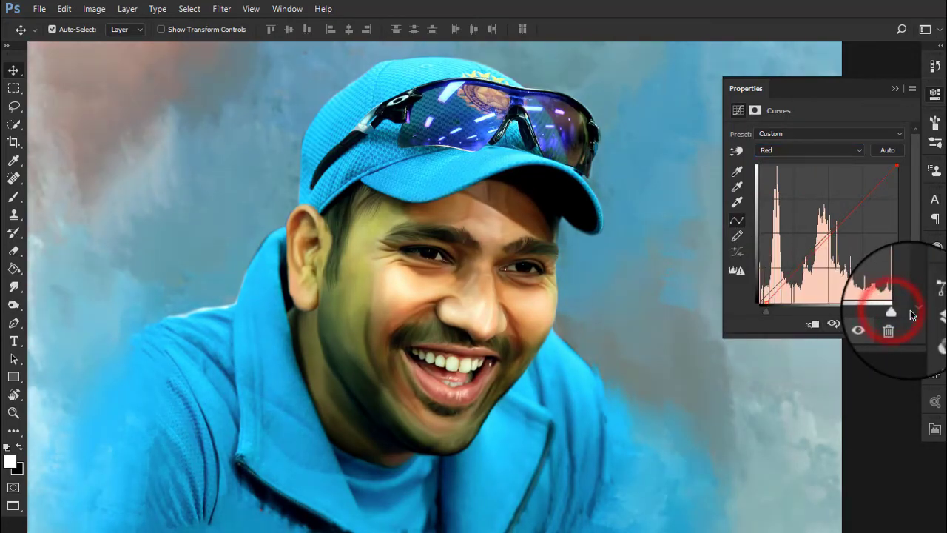
click(805, 157)
click(805, 178)
mouse_move(760, 311)
mouse_down()
mouse_move(792, 312)
mouse_move(781, 309)
mouse_up()
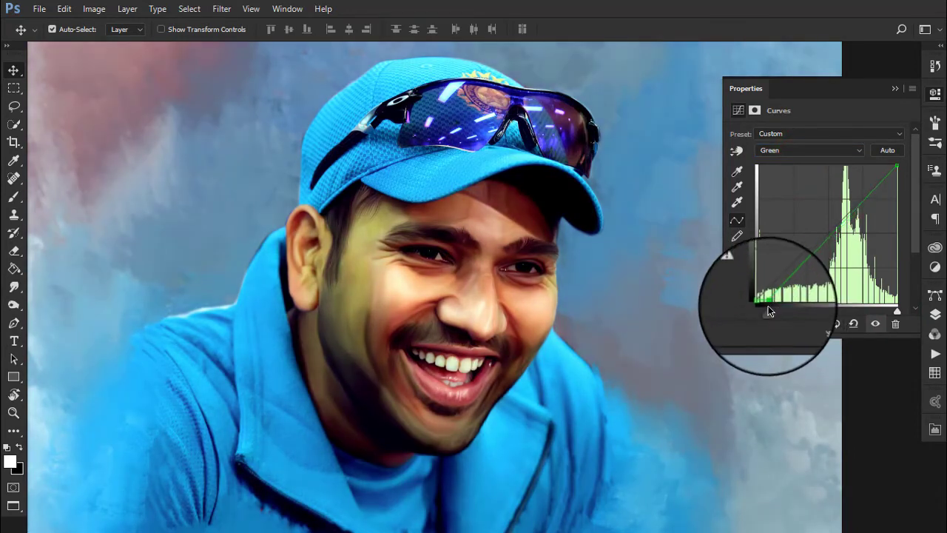
drag(768, 311, 750, 304)
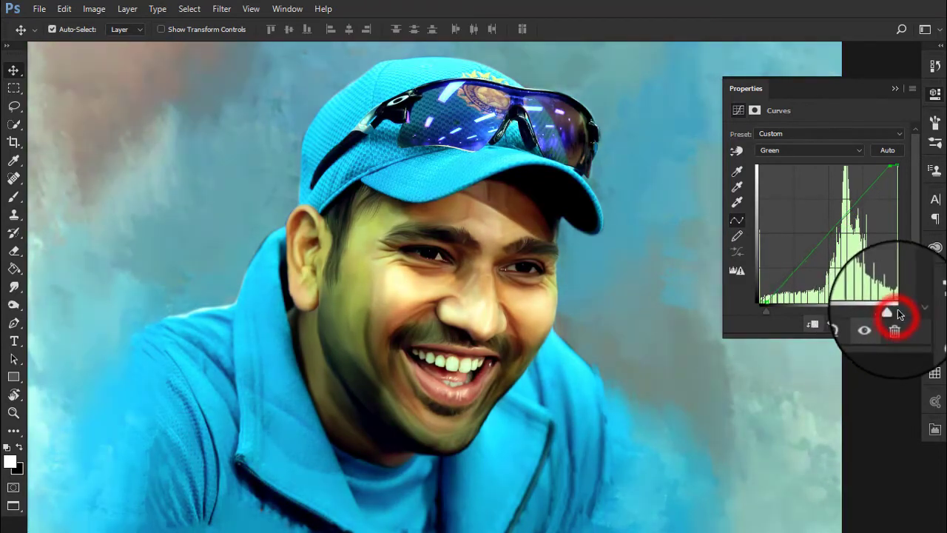
drag(897, 311, 891, 311)
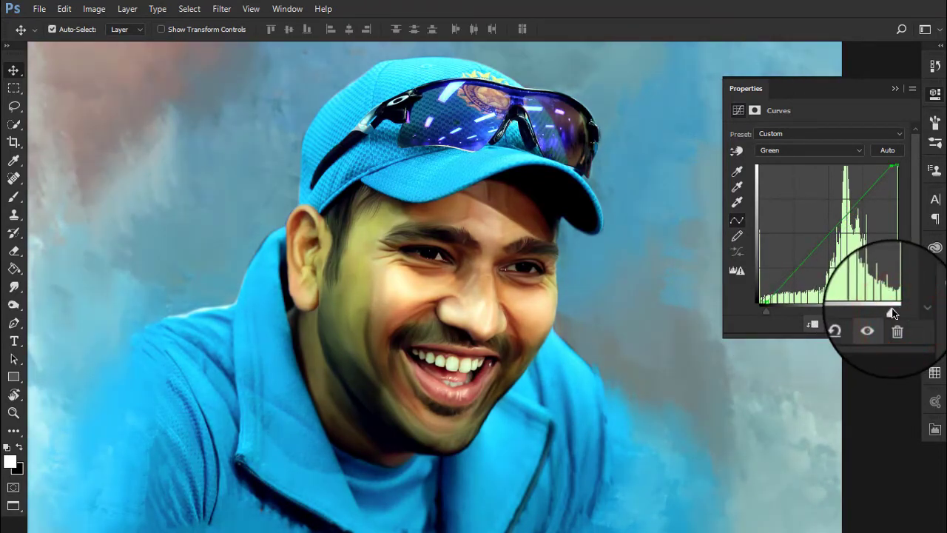
Brighten the Blue curve highlights and compare the image with Curves on and off.
click(806, 150)
click(805, 183)
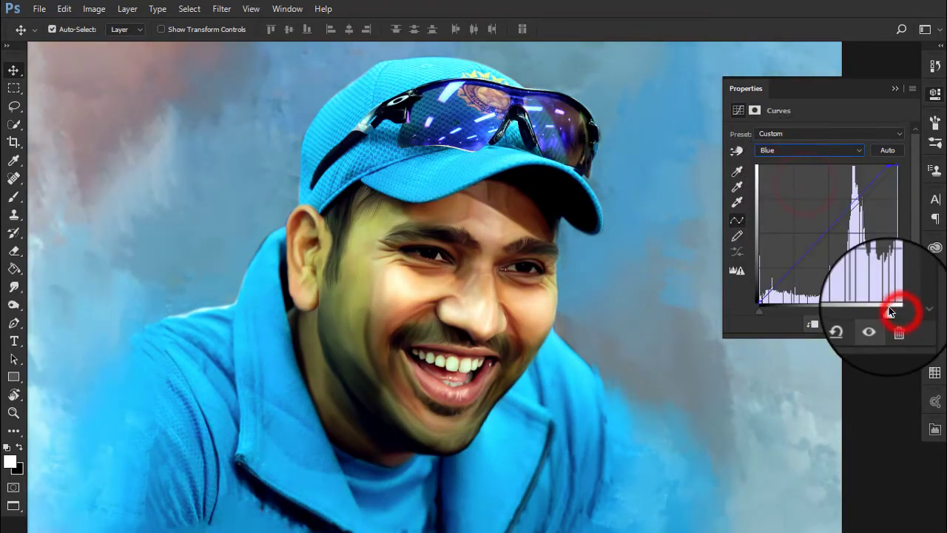
drag(889, 308, 885, 305)
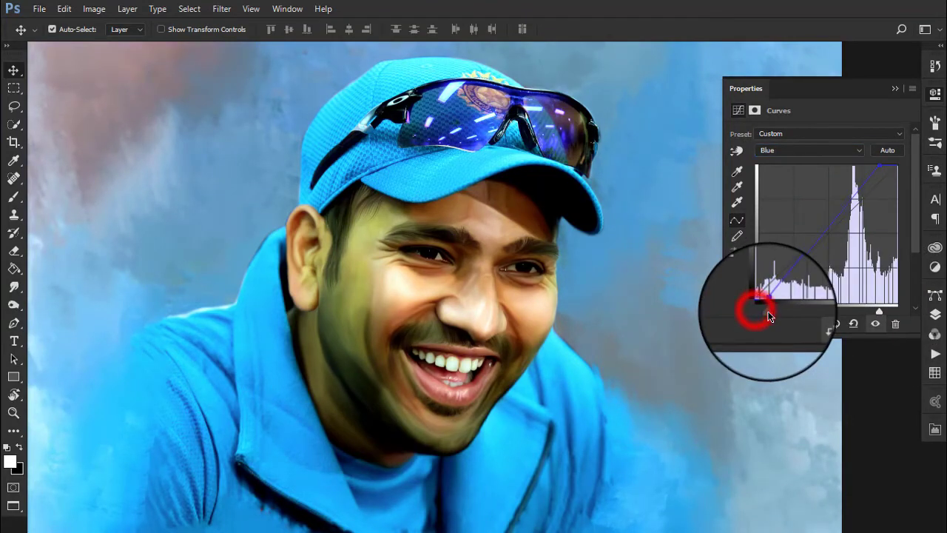
click(875, 323)
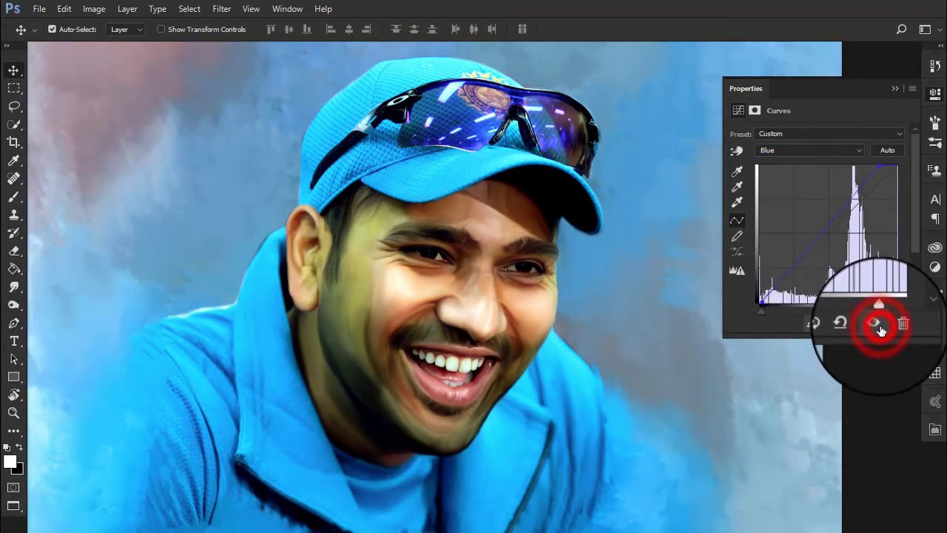
click(880, 330)
click(881, 330)
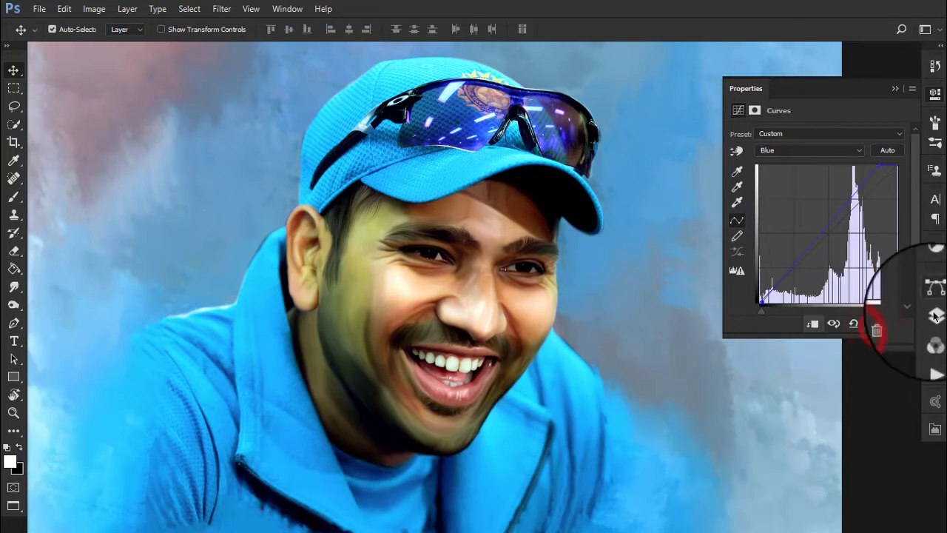
Show the layer stack and zoom out to view the whole image.
click(935, 314)
key(ctrl+minus)
click(749, 250)
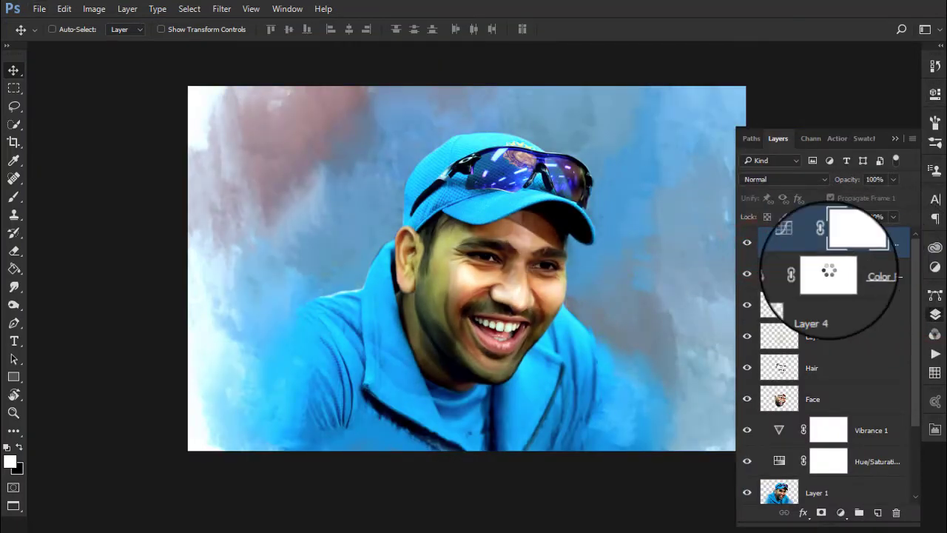
Stamp all visible layers into a merged Layer 5, undoing a trial Equalize.
key(ctrl+shift+alt+e)
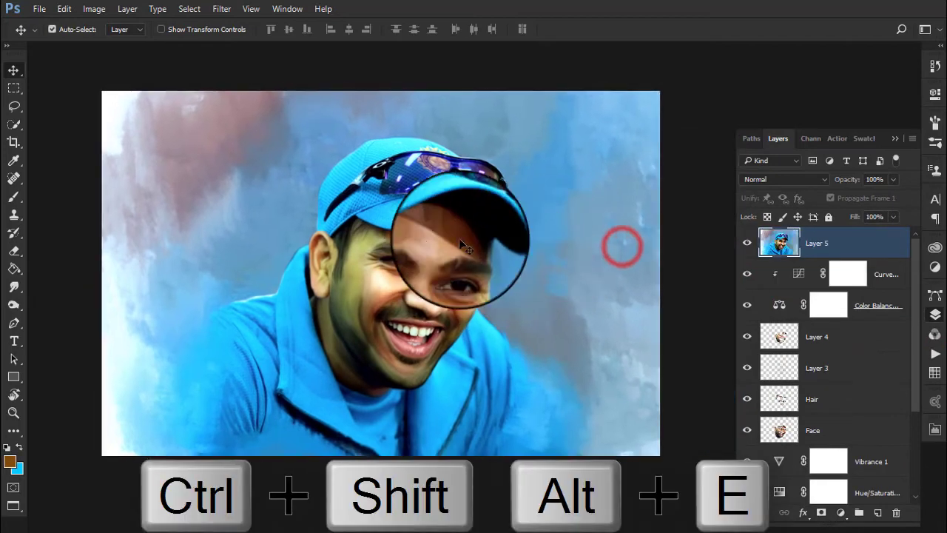
click(94, 9)
mouse_move(114, 44)
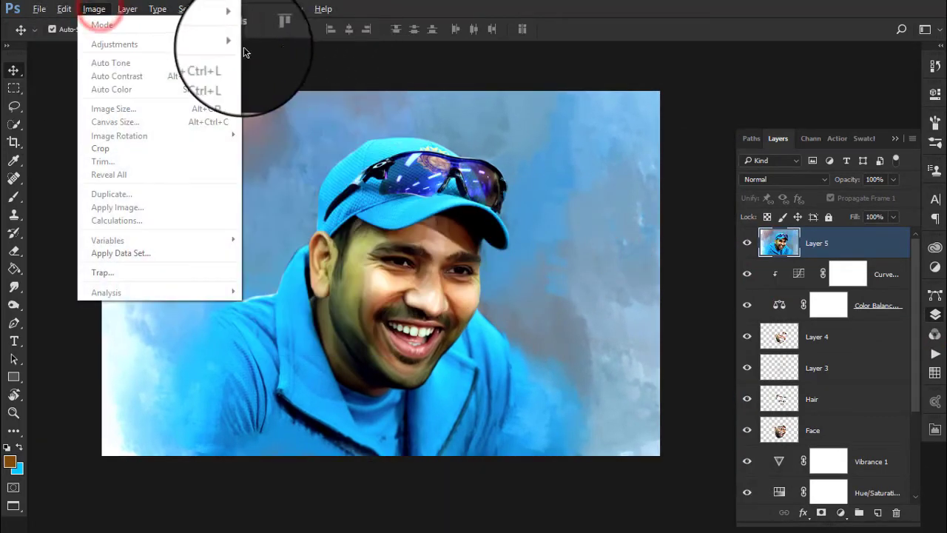
click(309, 344)
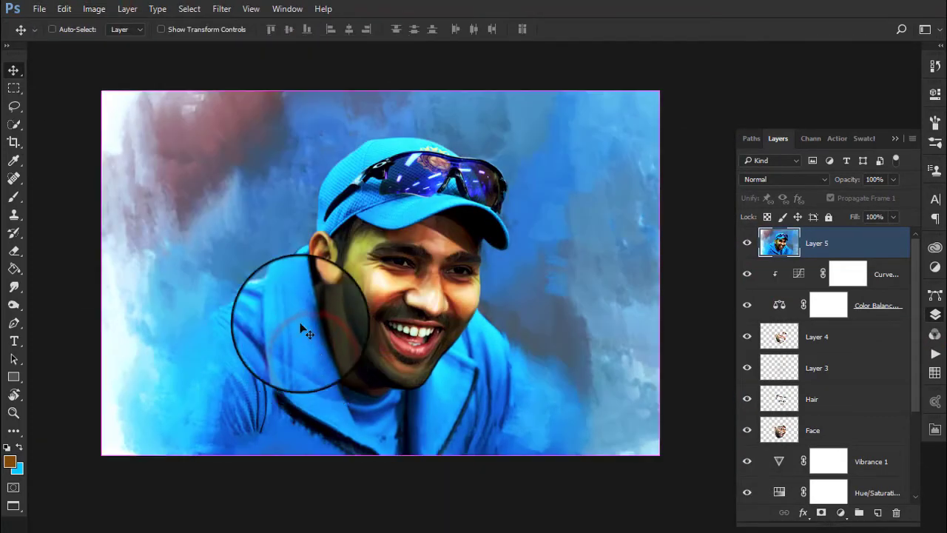
key(ctrl+z)
Apply Match Color with raised Luminance and Color Intensity 138.
click(99, 11)
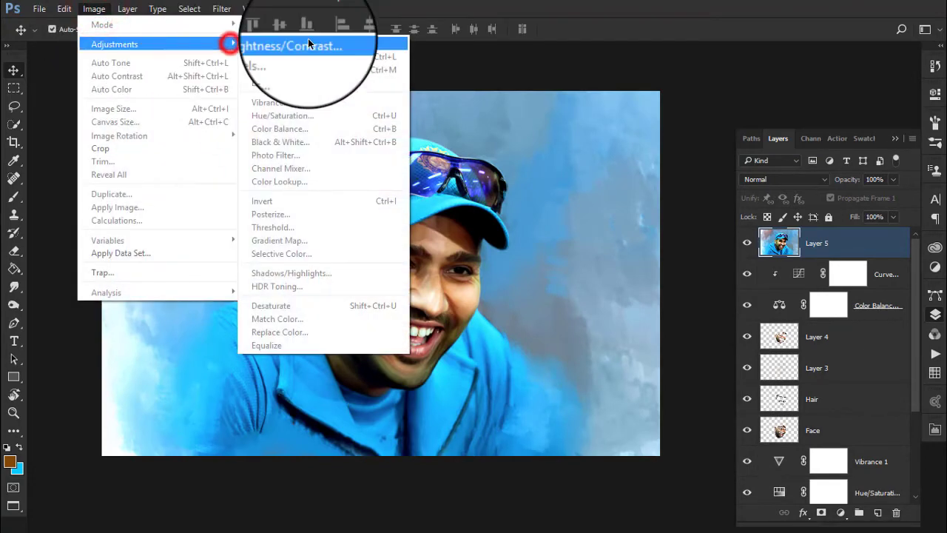
click(307, 318)
drag(750, 198, 771, 199)
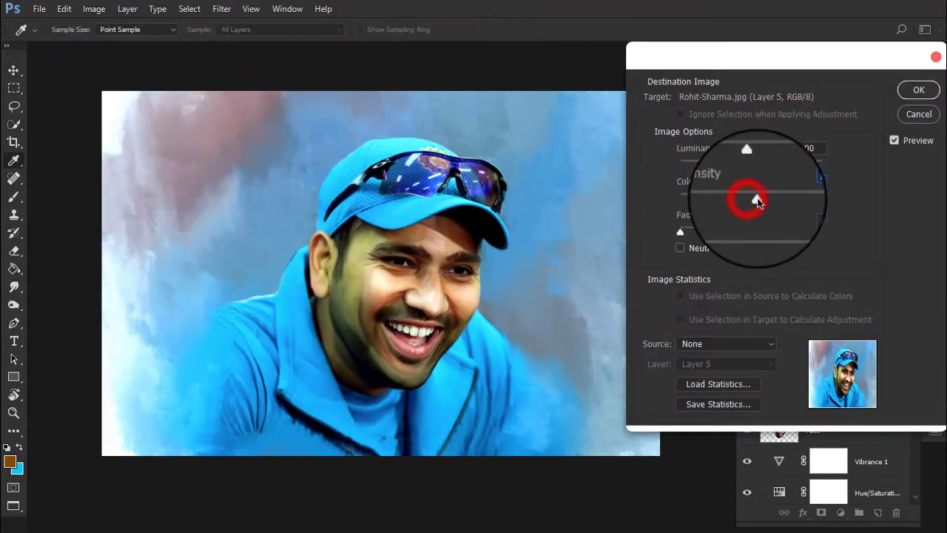
drag(752, 159, 759, 159)
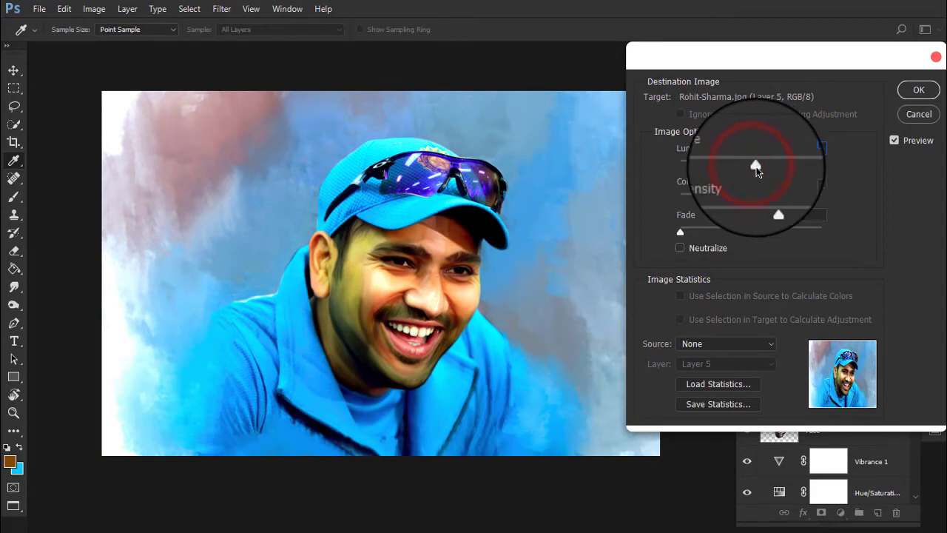
drag(762, 200, 779, 205)
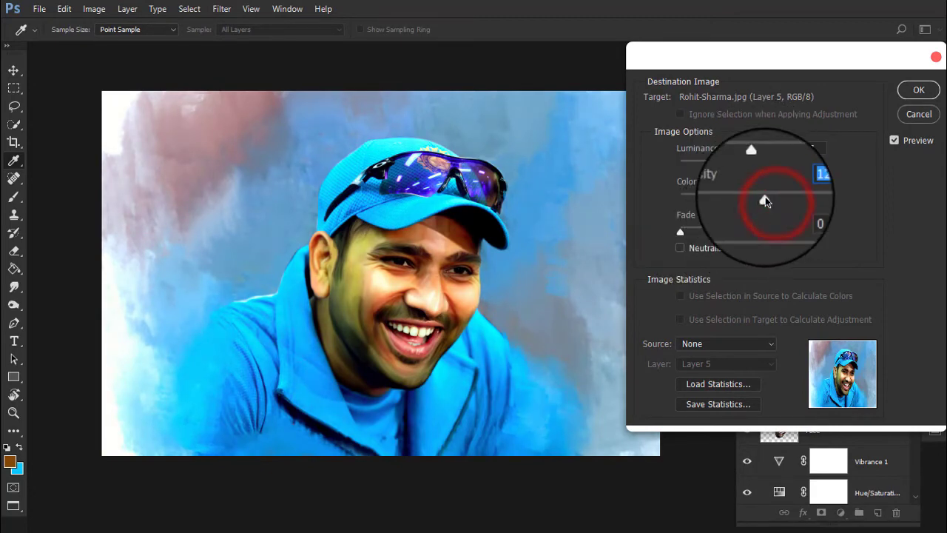
click(918, 89)
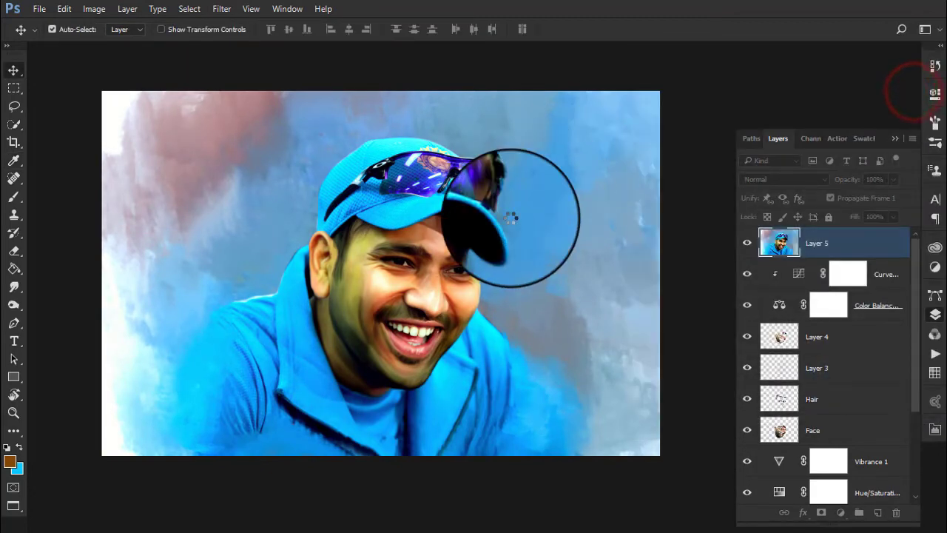
Increase saturation by +19 with Hue/Saturation.
key(ctrl+u)
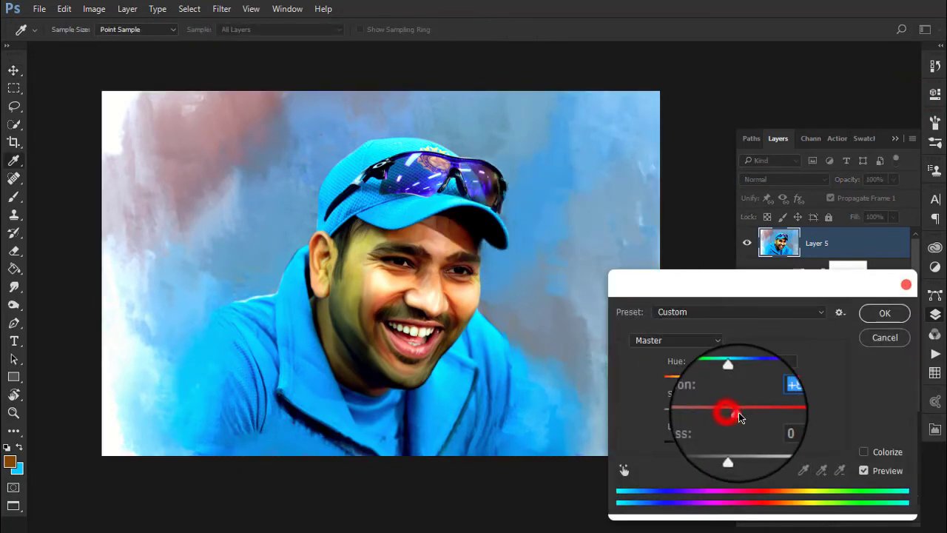
mouse_move(725, 412)
mouse_down()
mouse_move(750, 415)
mouse_move(742, 411)
mouse_up()
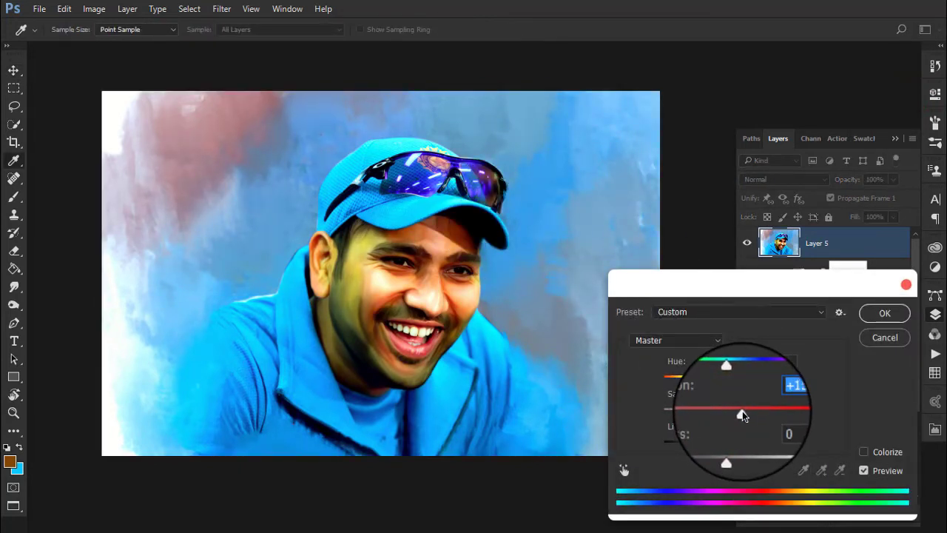
click(859, 339)
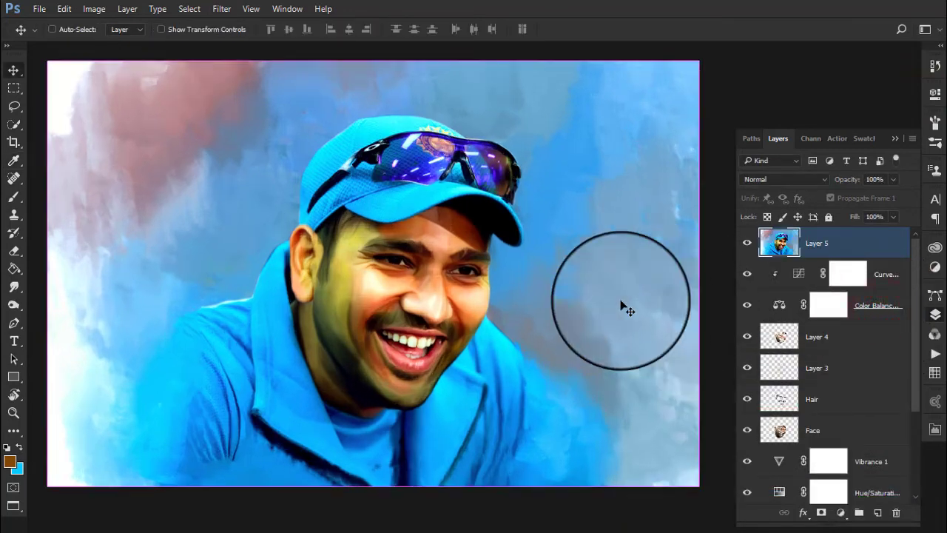
Delete Layer 5, hide Curves and re-stamp a merged layer, discarding a trial +39 saturation.
key(Delete)
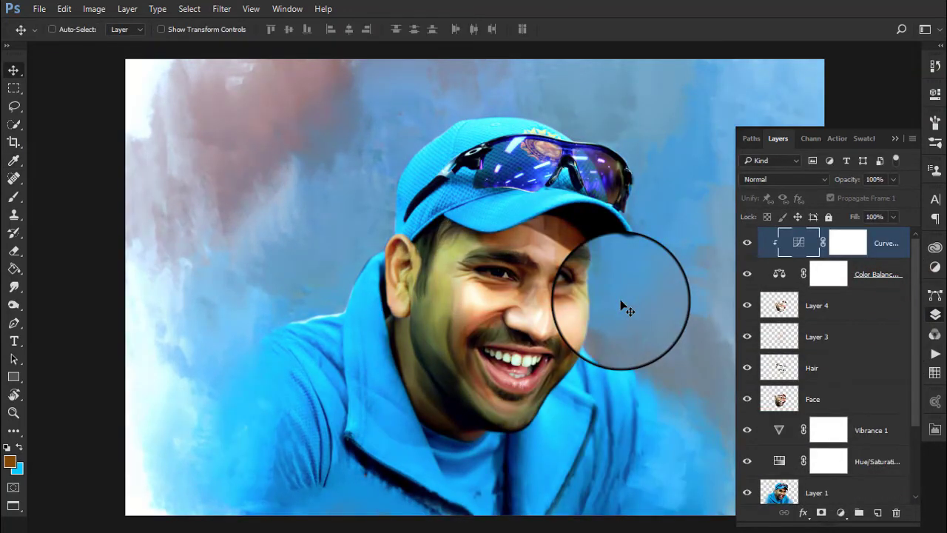
click(746, 244)
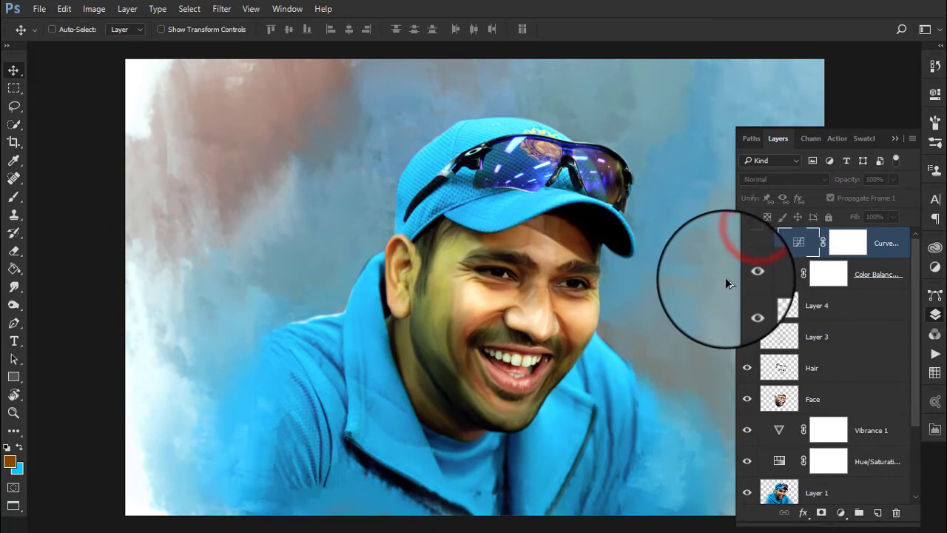
click(829, 273)
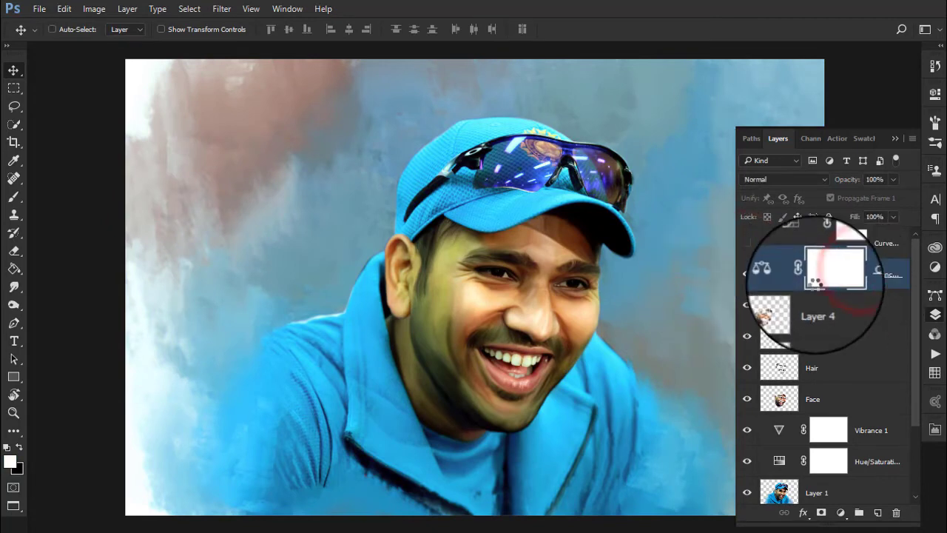
key(ctrl+alt+shift+e)
key(ctrl+u)
drag(742, 409, 754, 414)
click(885, 337)
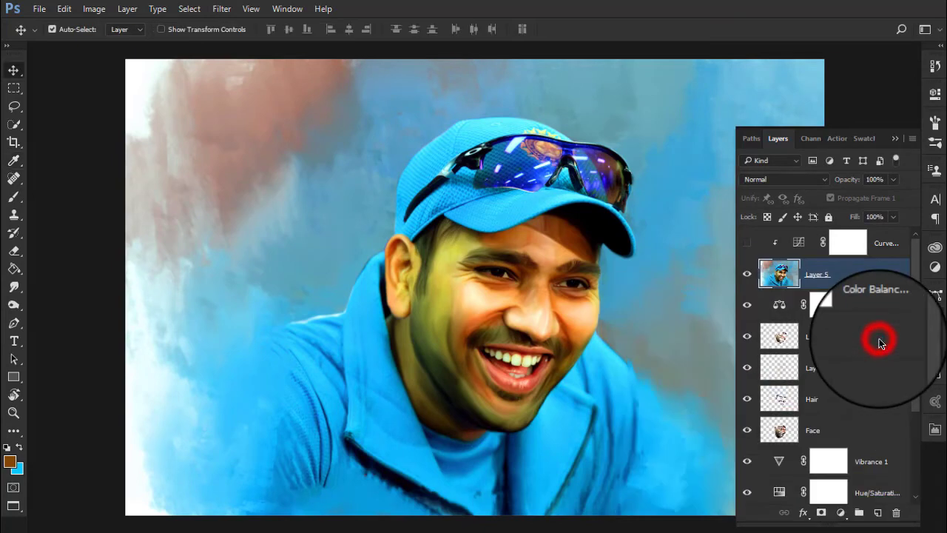
Delete the trial Layer 5 and the Curves layer, then stamp a fresh merged Layer 5.
key(Delete)
click(888, 244)
key(Delete)
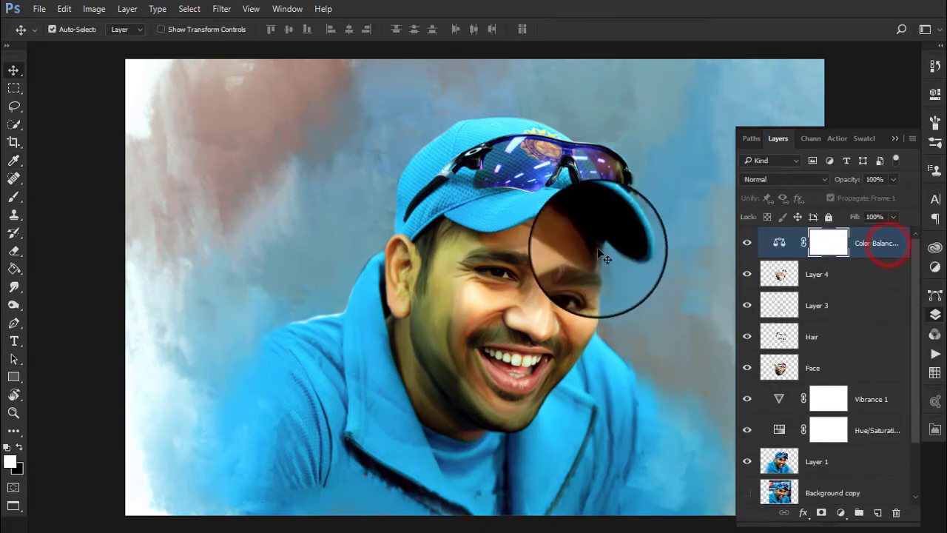
key(ctrl)
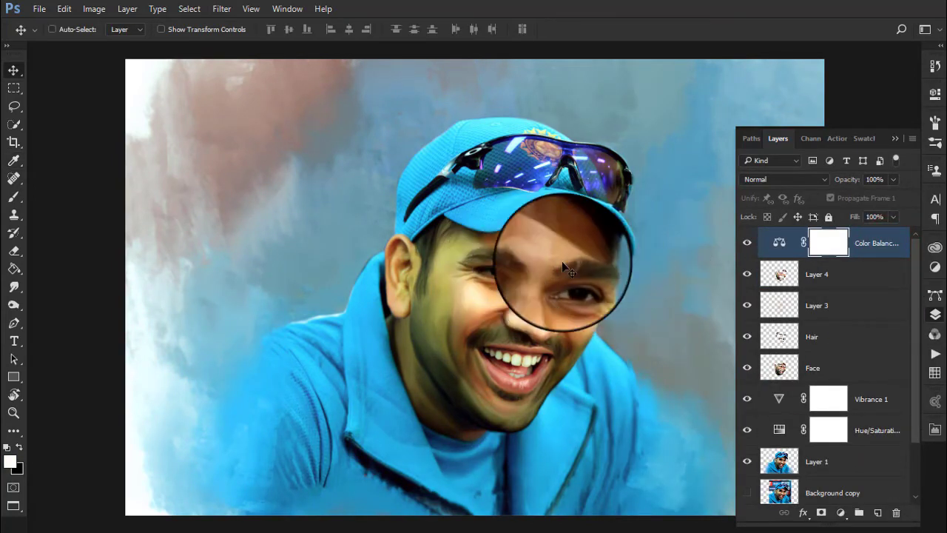
key(ctrl+shift+alt+e)
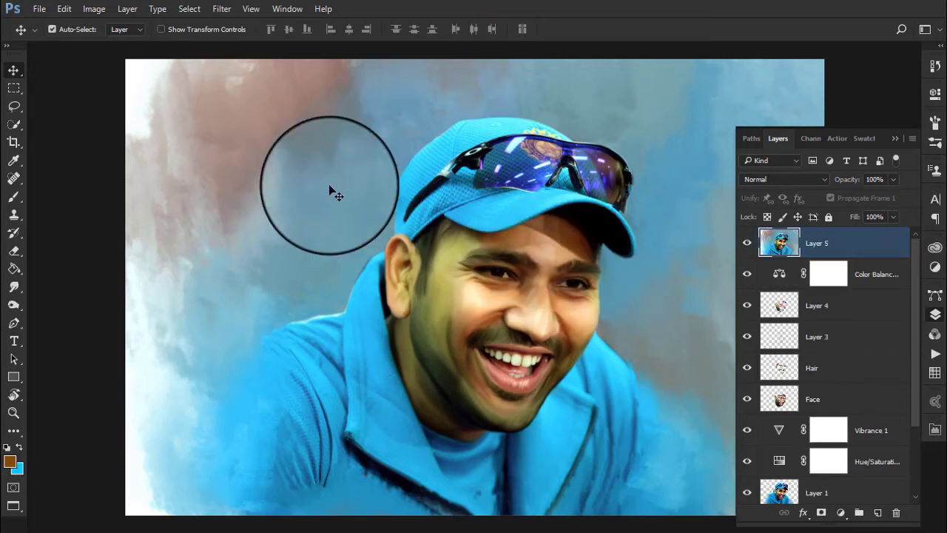
Raise Layer 5 saturation to about +31 with Hue/Saturation.
click(94, 9)
mouse_move(97, 40)
click(294, 116)
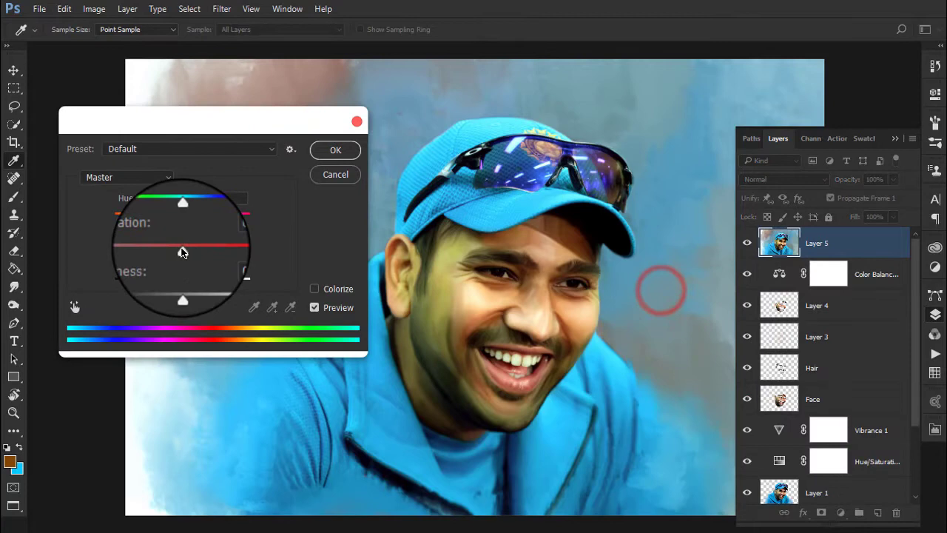
drag(182, 250, 201, 252)
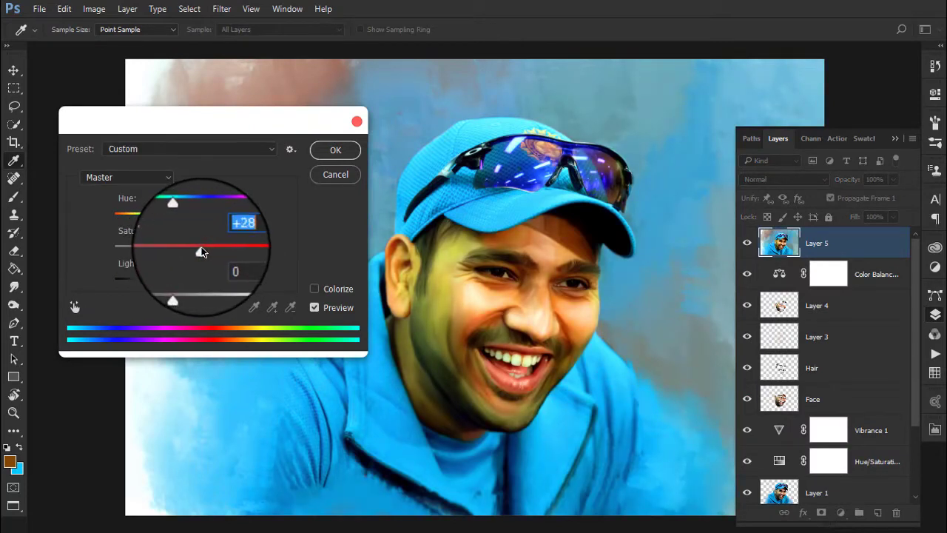
text(30)
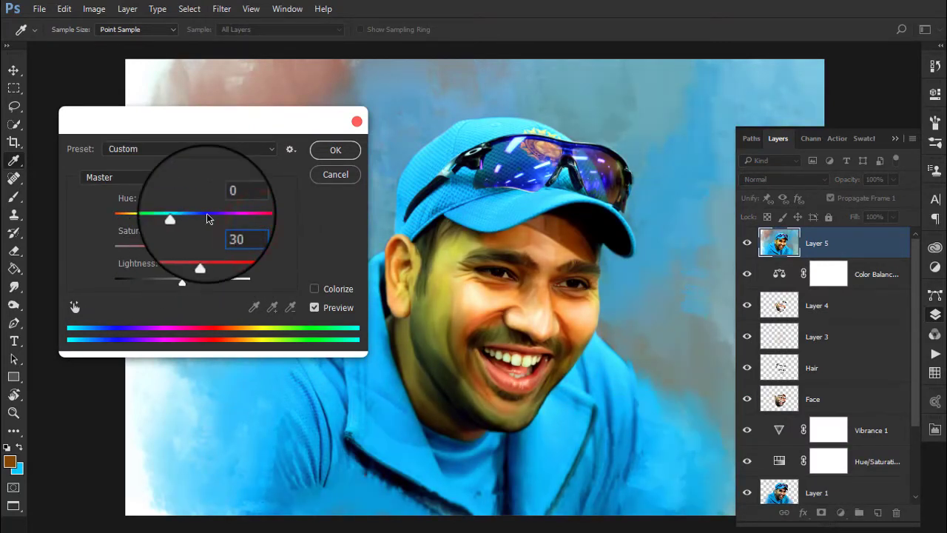
key(Return)
Apply Match Color to Layer 5 with Luminance near 108 and tuned Color Intensity.
click(94, 8)
mouse_move(103, 18)
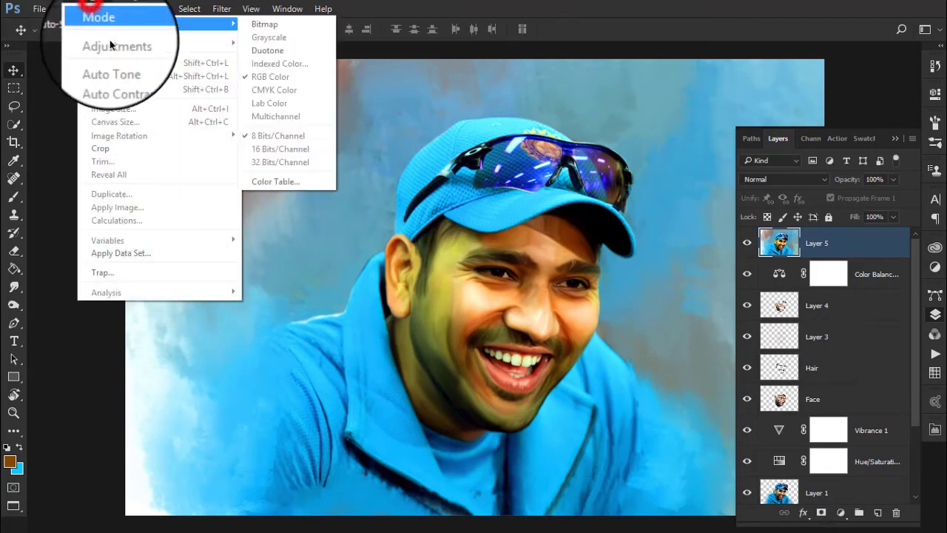
click(285, 317)
drag(740, 57, 179, 78)
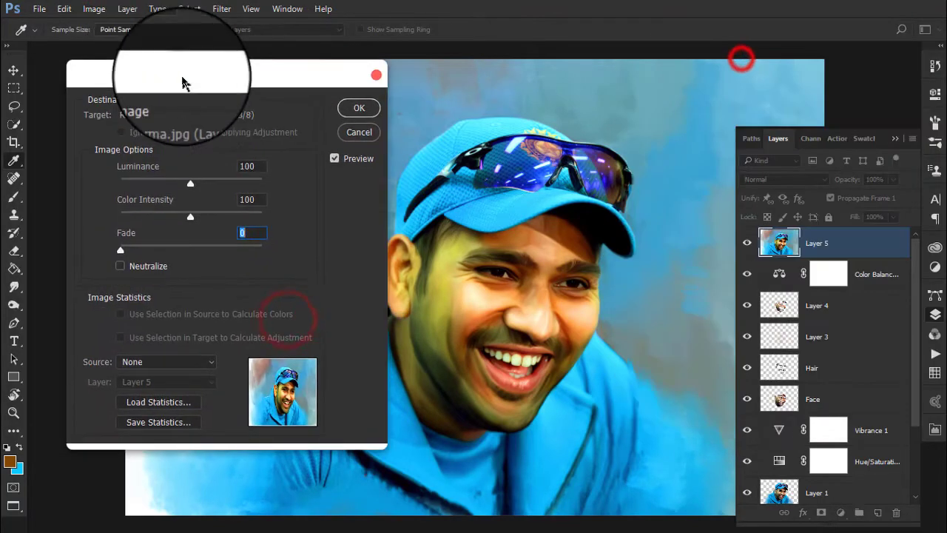
click(193, 218)
click(200, 185)
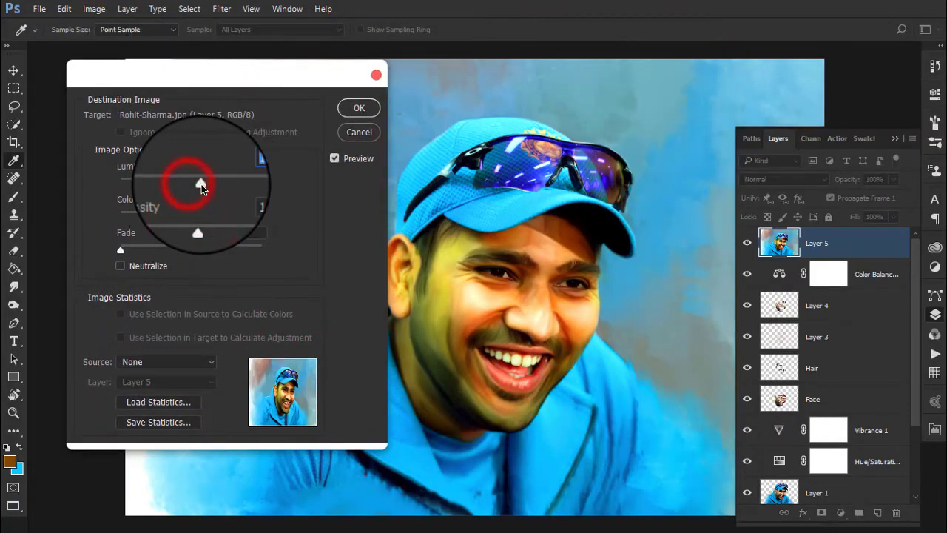
click(200, 217)
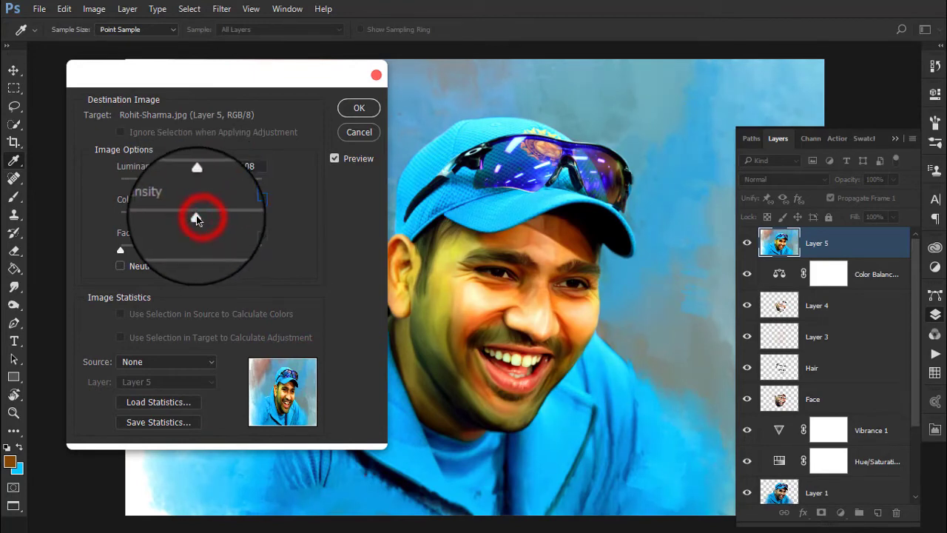
click(359, 108)
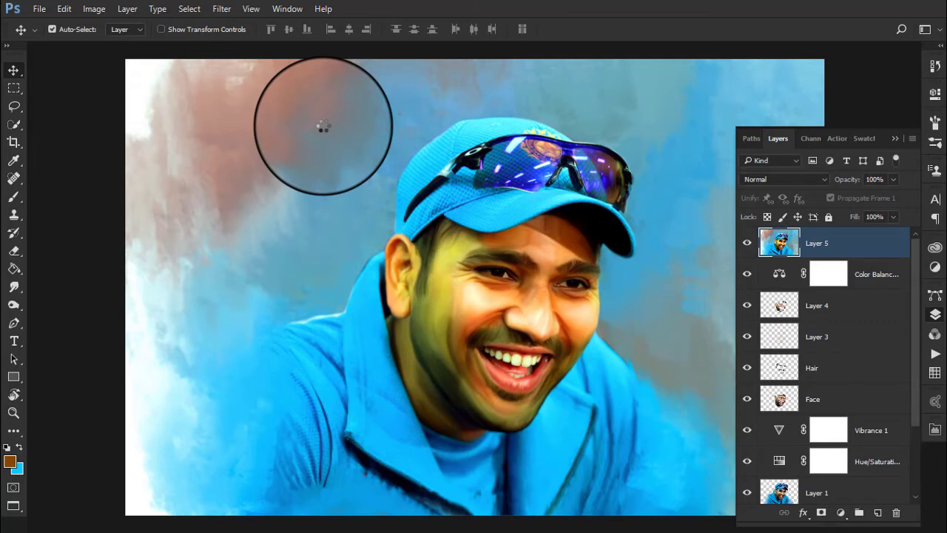
Toggle Layer 5's visibility to compare the portrait before and after Match Color.
click(746, 247)
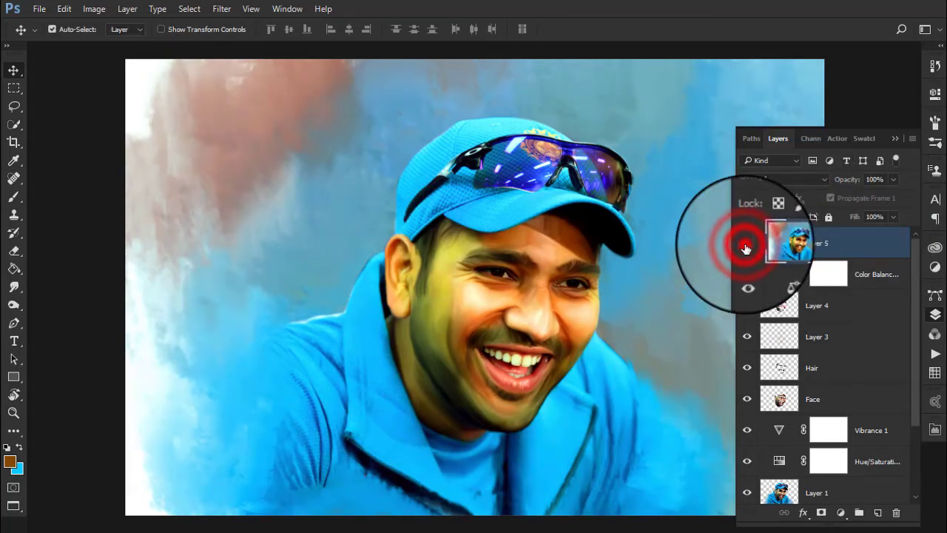
click(746, 248)
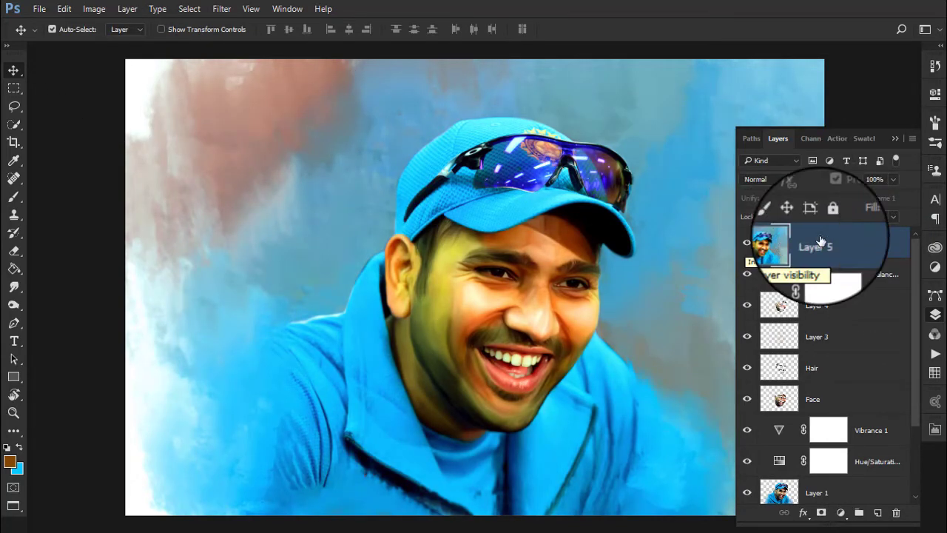
click(873, 179)
click(94, 8)
mouse_move(123, 46)
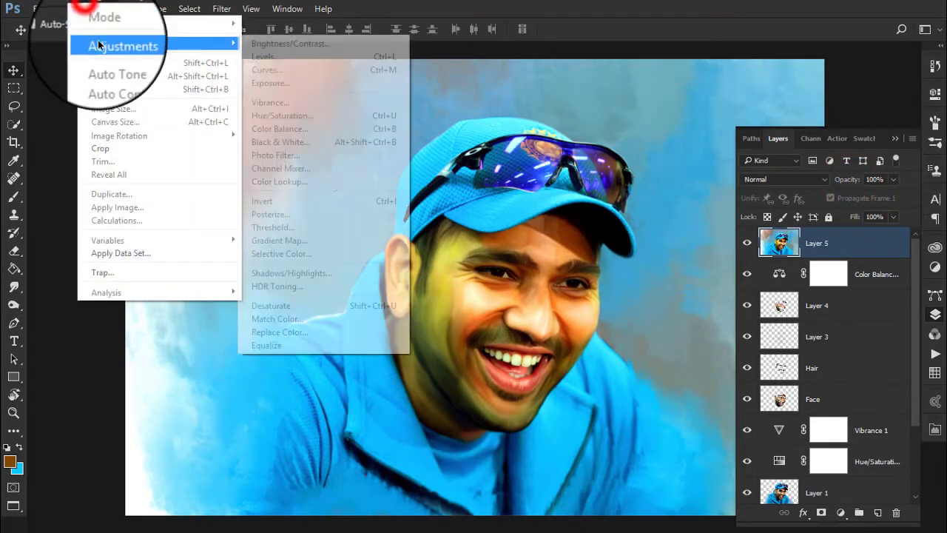
In Selective Color, remove all black from Whites and shift the Neutrals' yellow balance.
click(309, 247)
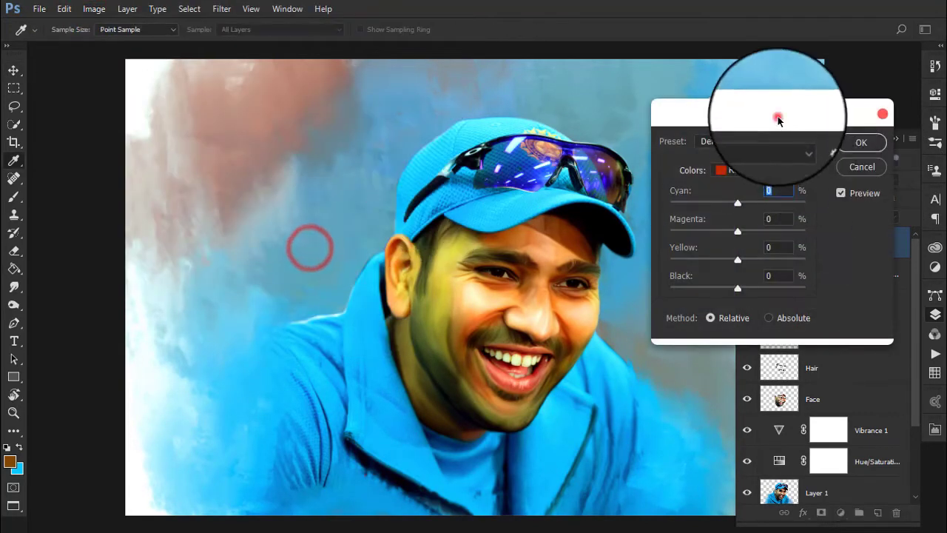
drag(777, 111, 191, 104)
click(182, 156)
click(178, 244)
drag(154, 275, 123, 270)
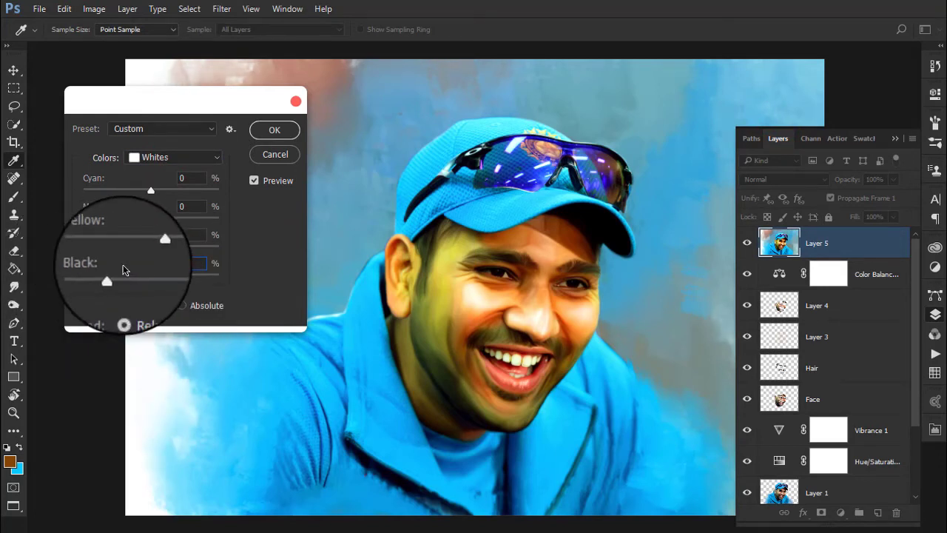
mouse_move(111, 277)
mouse_down()
mouse_move(100, 277)
mouse_move(268, 255)
mouse_move(148, 247)
mouse_move(162, 220)
mouse_up()
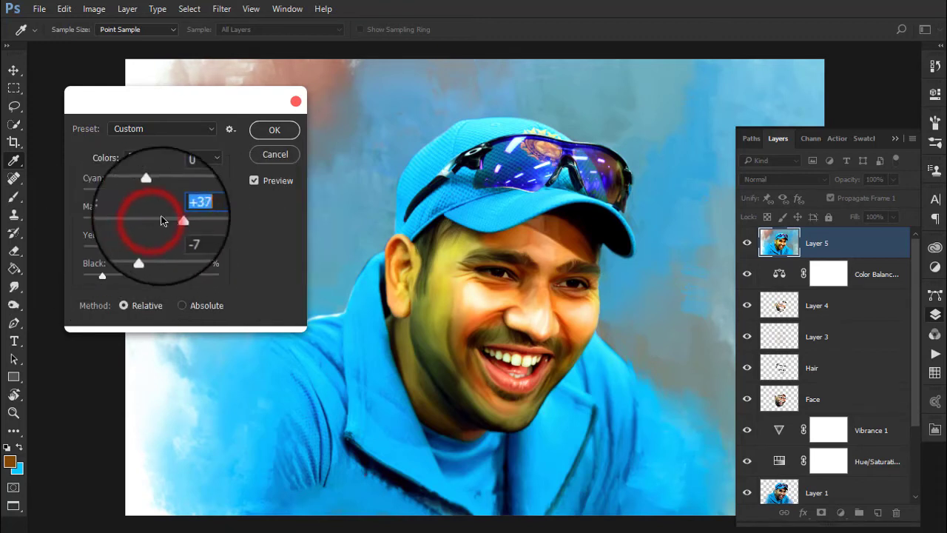
click(174, 157)
click(152, 262)
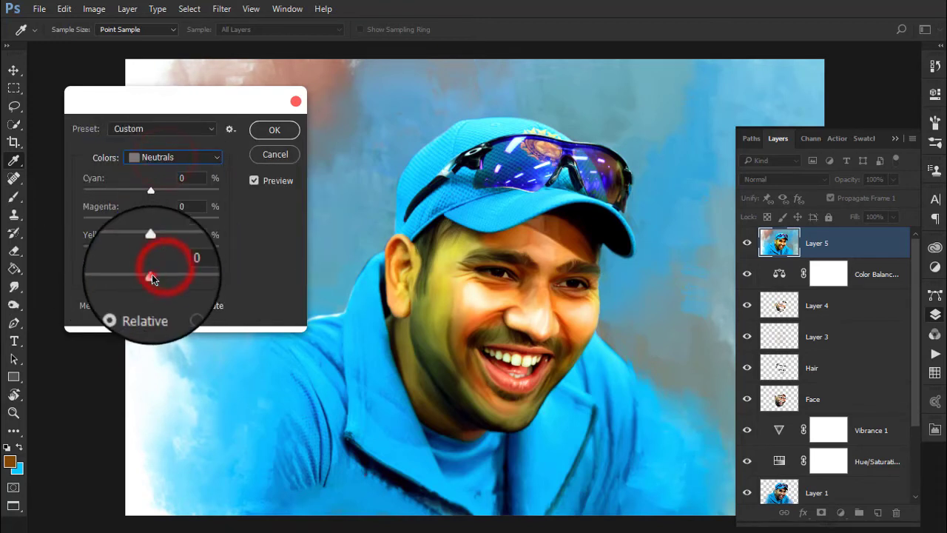
mouse_move(151, 246)
mouse_down()
mouse_move(138, 247)
mouse_move(152, 191)
mouse_up()
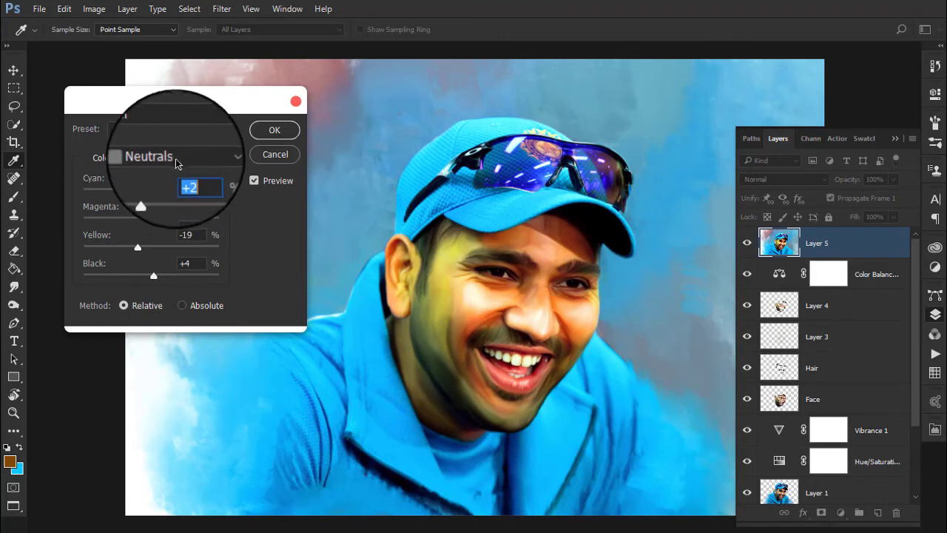
Adjust the Yellows range, tuning yellow, adding black and a touch of cyan.
click(176, 163)
click(172, 178)
mouse_move(153, 249)
mouse_down()
mouse_move(166, 254)
mouse_move(148, 249)
mouse_move(151, 218)
mouse_up()
click(160, 219)
mouse_move(151, 273)
mouse_down()
mouse_move(166, 277)
mouse_move(138, 277)
mouse_move(169, 277)
mouse_move(150, 277)
mouse_move(160, 275)
mouse_up()
click(145, 247)
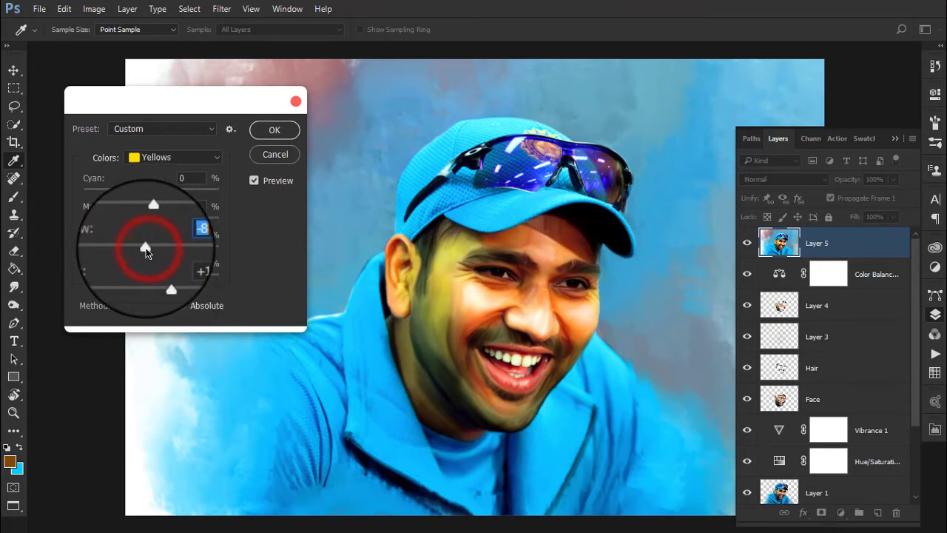
click(148, 189)
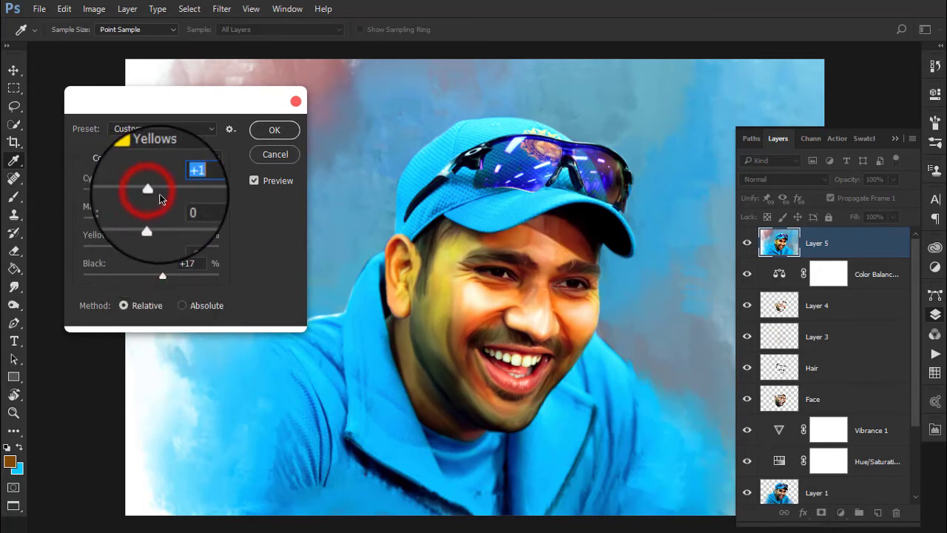
Reduce black in the Reds, comparing with Preview, and set a black value to 0.
click(165, 157)
click(163, 143)
mouse_move(158, 277)
mouse_down()
mouse_move(147, 277)
mouse_move(158, 276)
mouse_move(156, 250)
mouse_move(165, 246)
mouse_move(148, 219)
mouse_move(174, 217)
mouse_move(131, 217)
mouse_up()
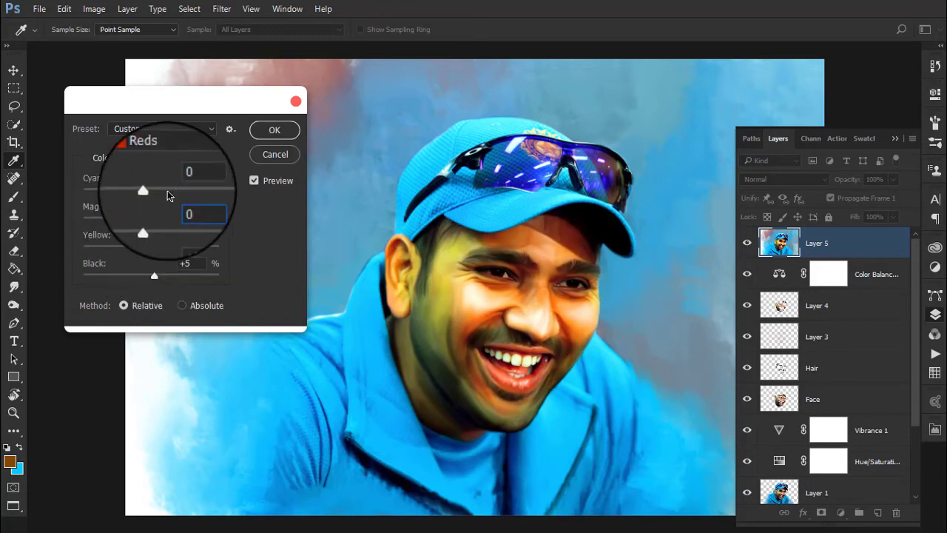
click(278, 185)
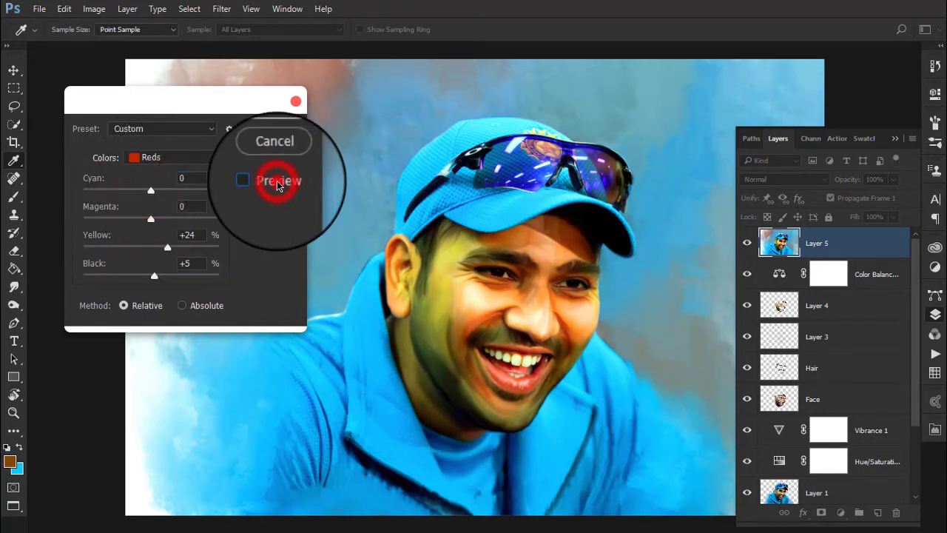
click(279, 185)
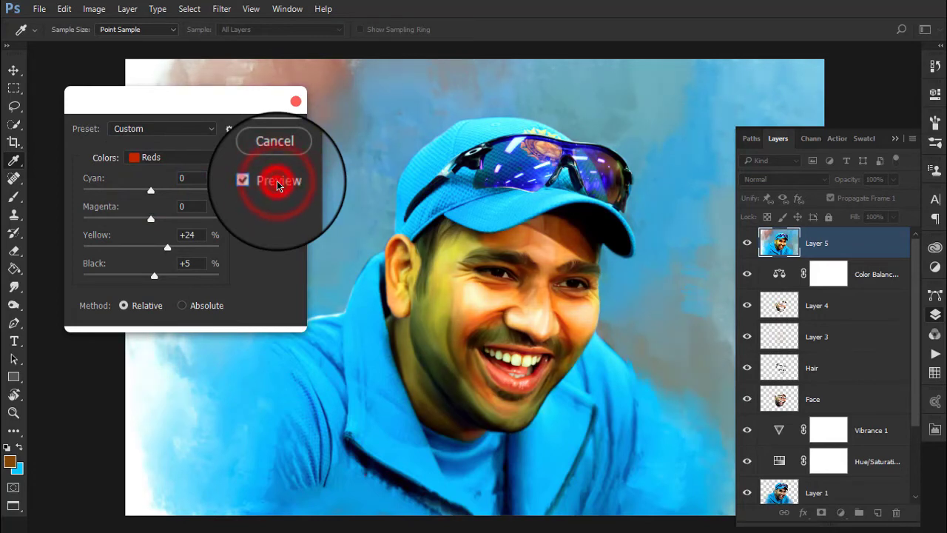
double_click(191, 263)
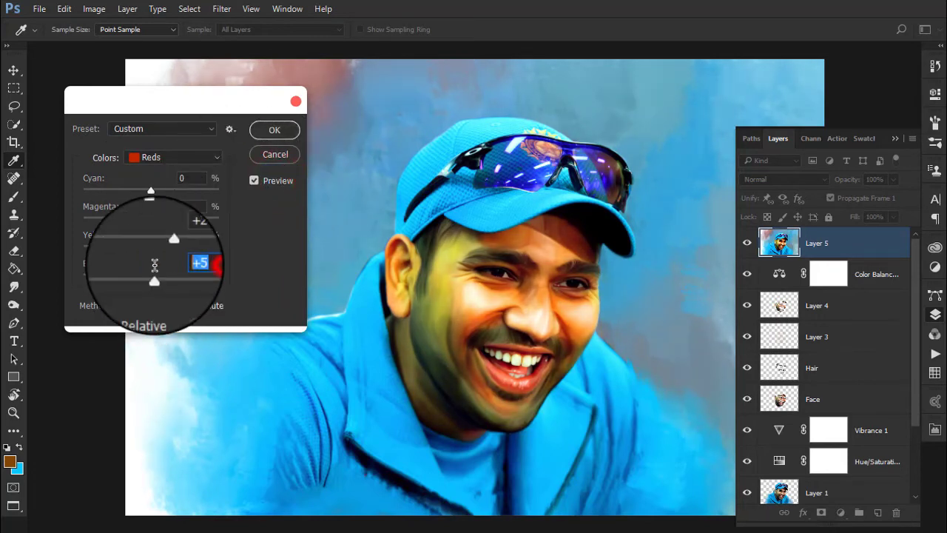
text(0)
Lighten Yellows to Cyan +7, Yellow +4, Black +1 and apply Selective Color.
click(148, 157)
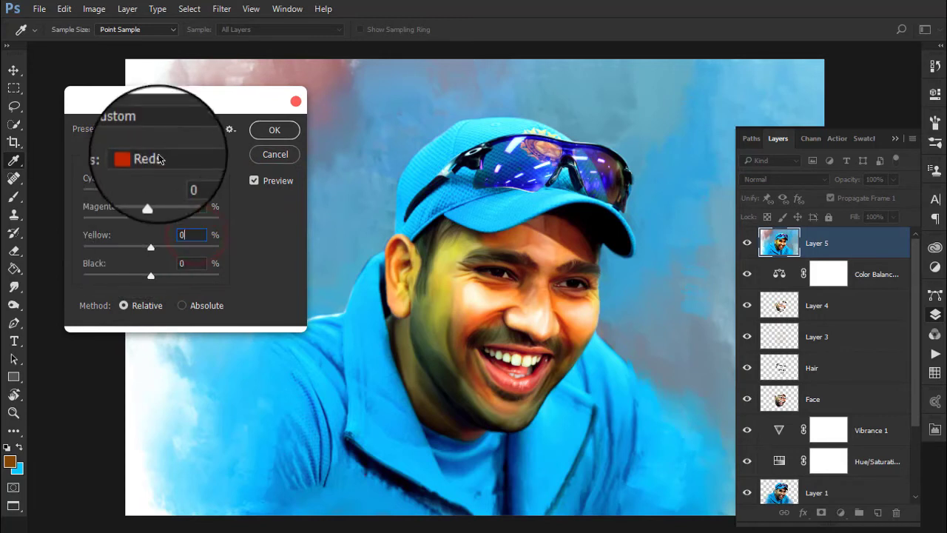
click(161, 185)
click(163, 277)
drag(163, 280, 151, 275)
click(254, 180)
click(254, 180)
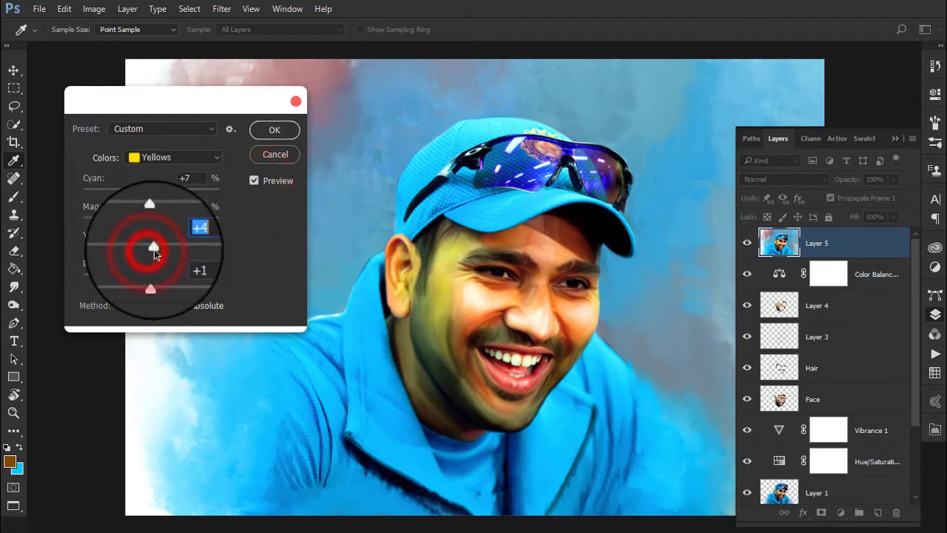
click(272, 129)
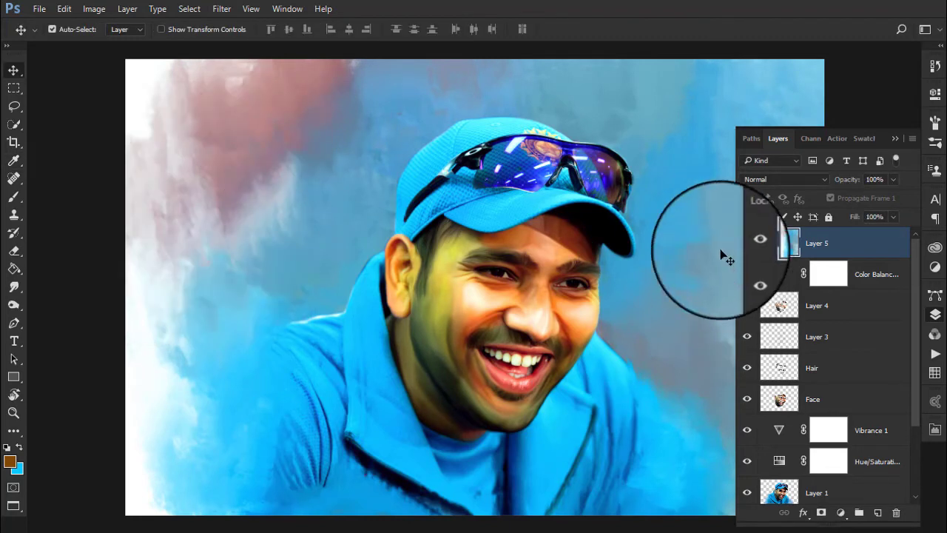
scroll(637, 282, up, 3)
scroll(634, 299, down, 2)
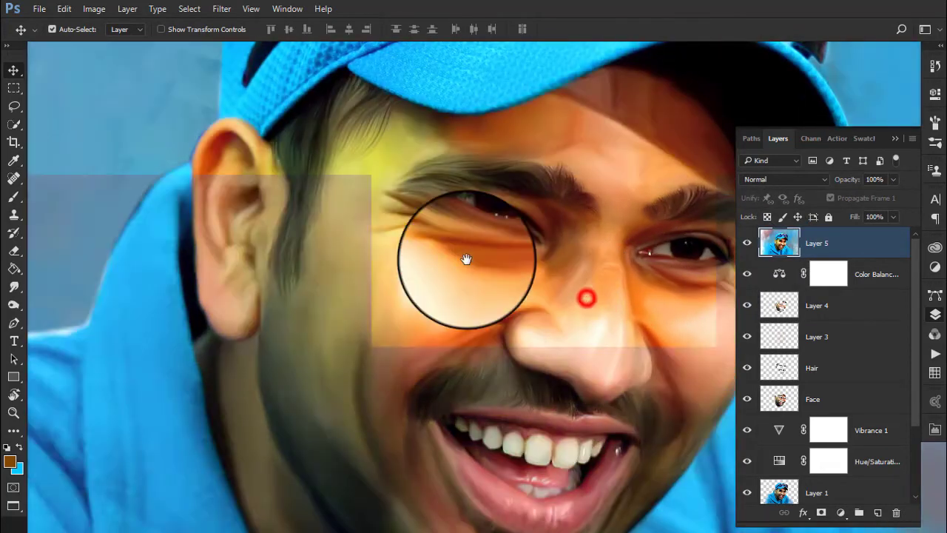
scroll(465, 254, up, 2)
scroll(540, 259, down, 2)
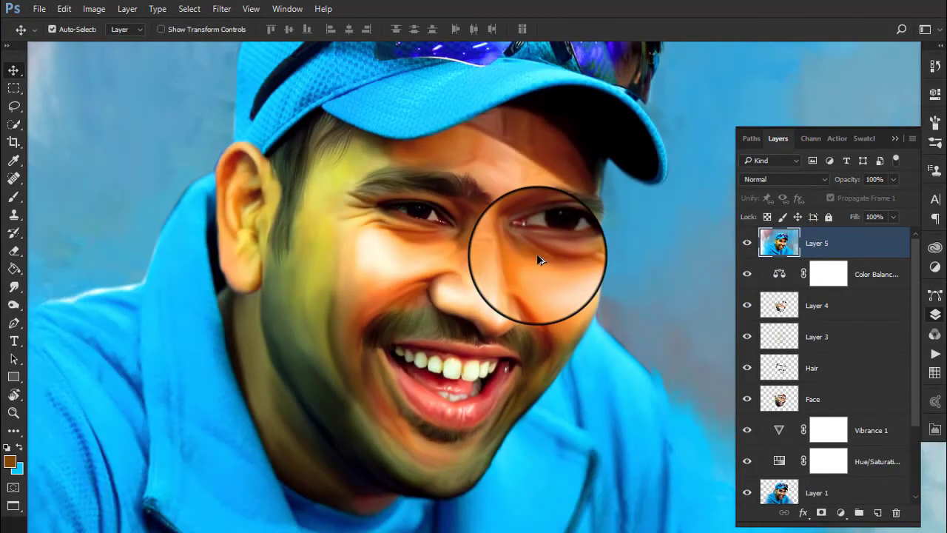
scroll(518, 288, up, 2)
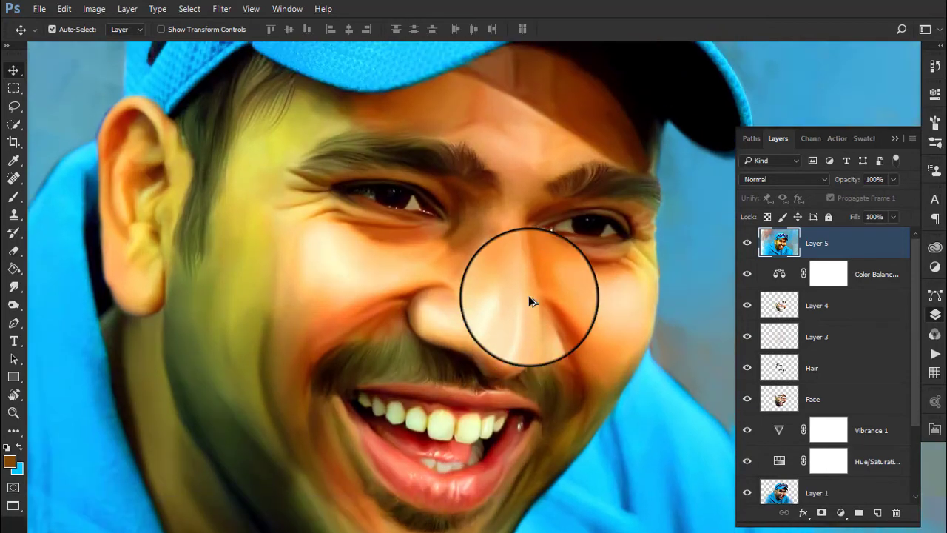
scroll(528, 295, up, 2)
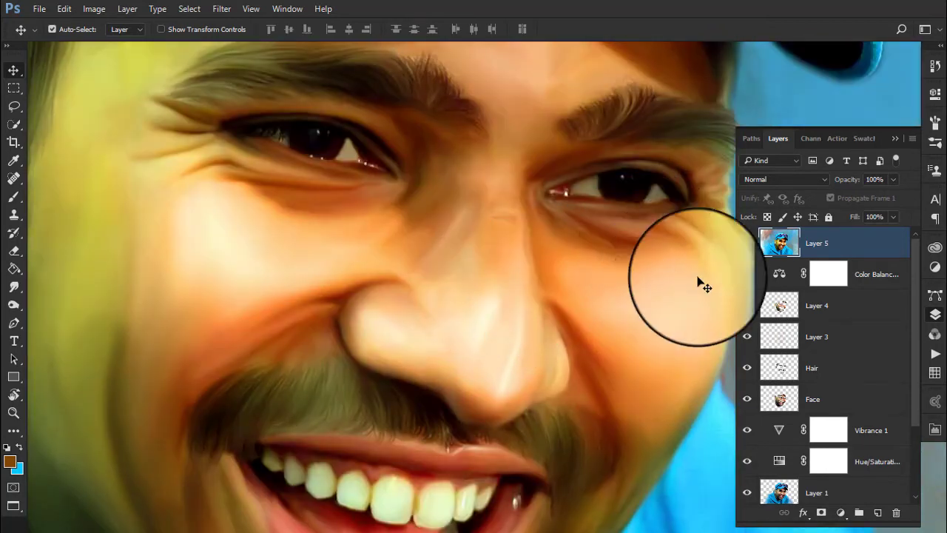
scroll(518, 262, down, 1)
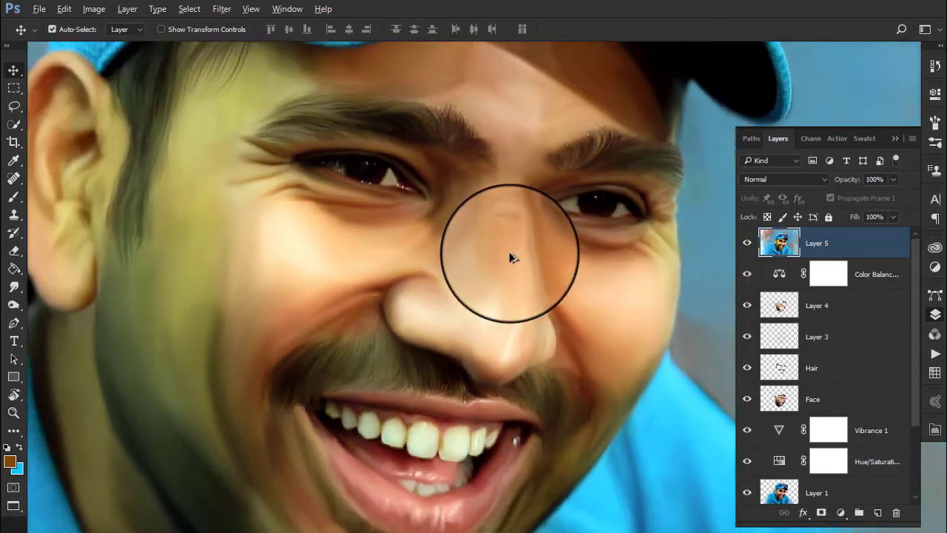
scroll(510, 256, down, 1)
scroll(510, 257, down, 1)
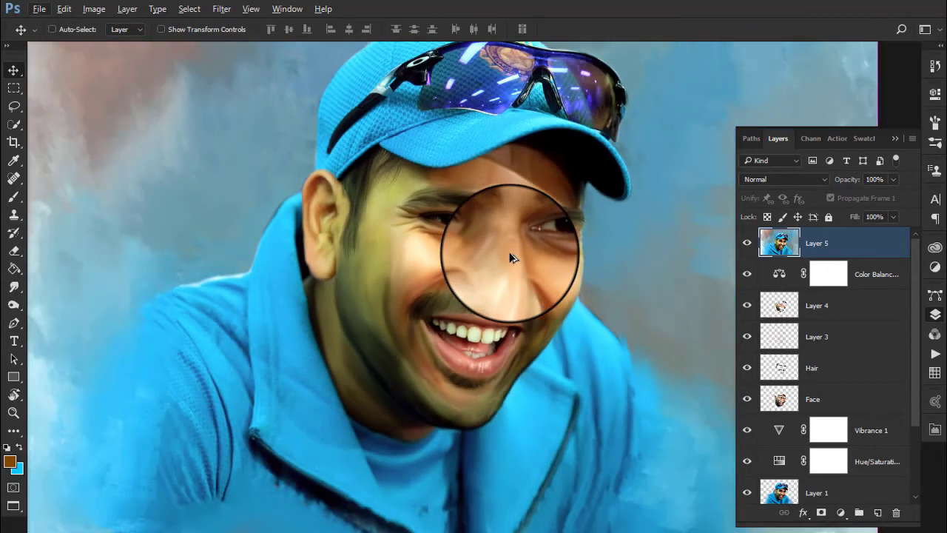
key(ctrl)
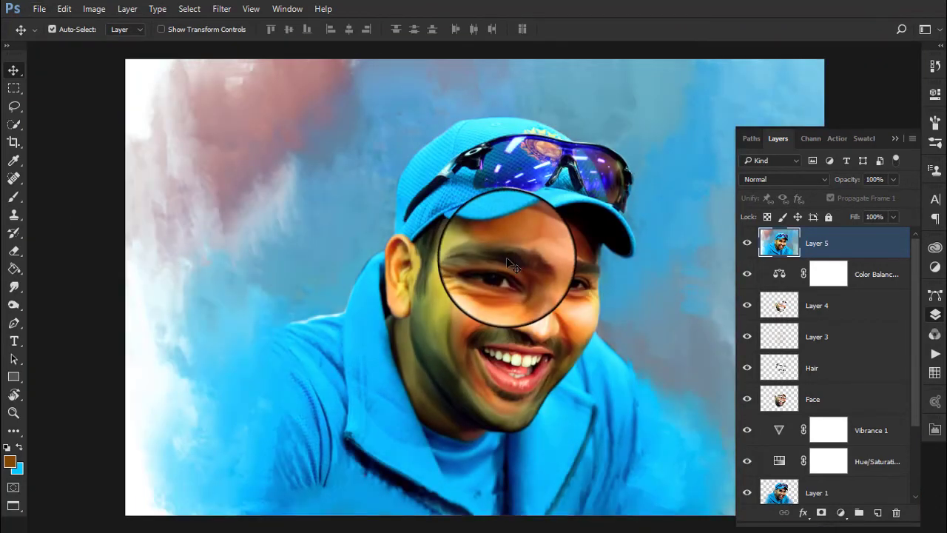
Apply Smart Sharpen to Layer 5 at 100% amount and 1.0 px radius.
click(221, 8)
click(435, 290)
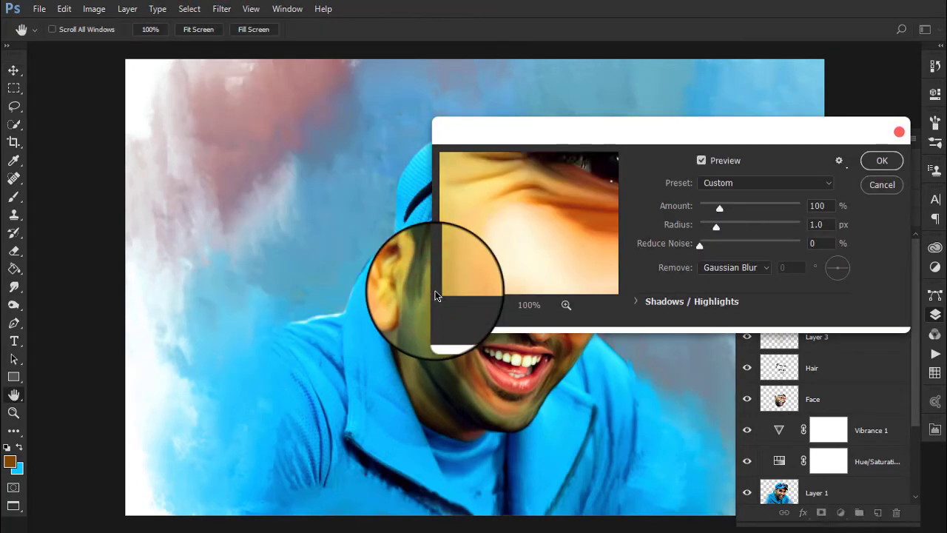
mouse_move(562, 203)
mouse_down()
mouse_move(536, 240)
mouse_move(500, 203)
mouse_move(565, 232)
mouse_move(572, 259)
mouse_up()
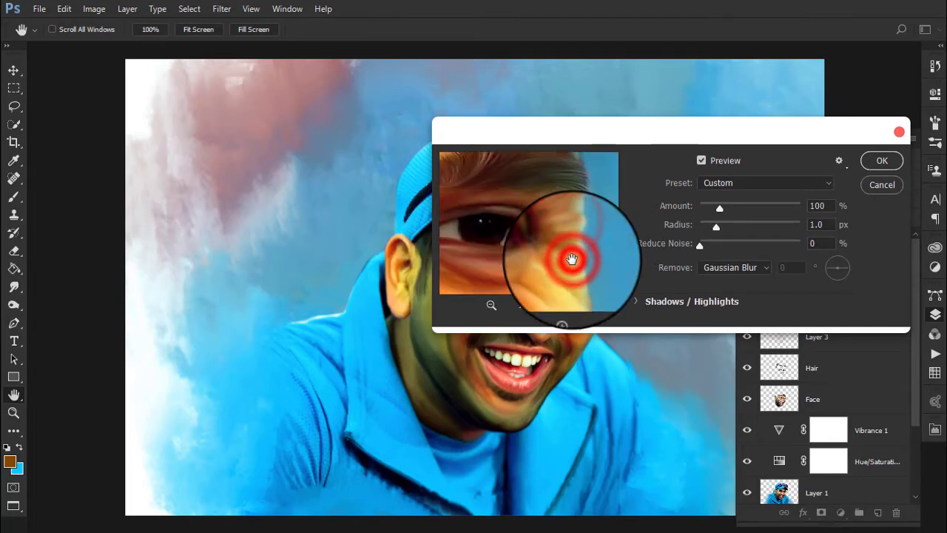
click(880, 161)
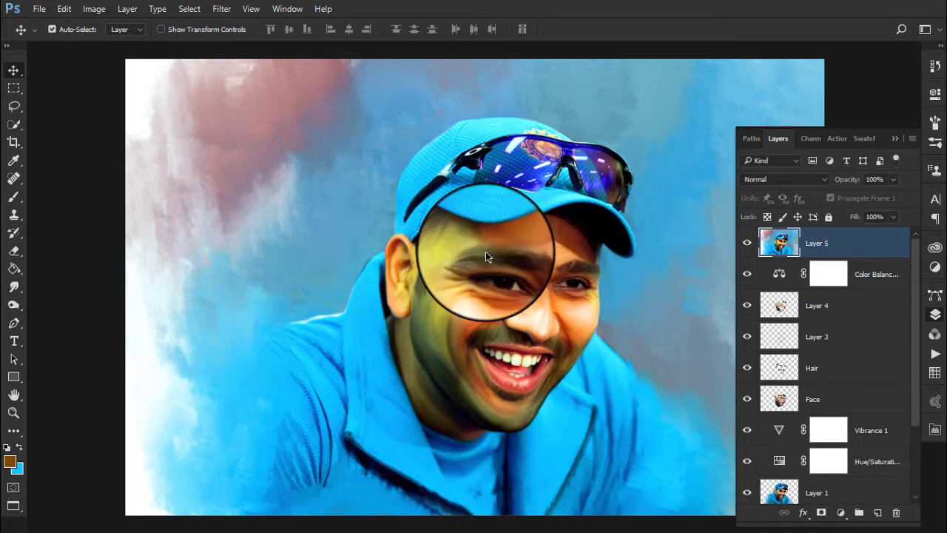
Zoom in to inspect the sharpened face details, then fit the whole portrait on screen.
scroll(486, 255, up, 2)
scroll(533, 317, up, 2)
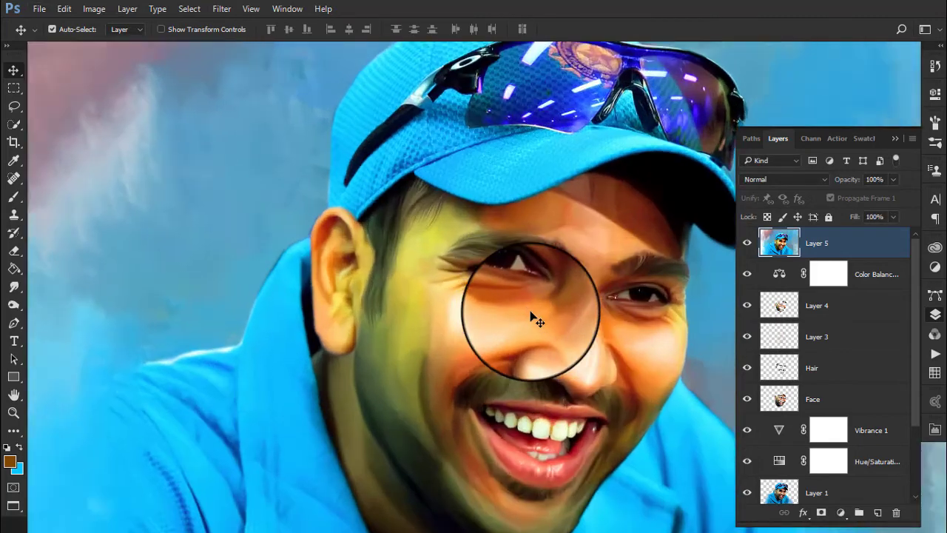
scroll(588, 353, up, 2)
scroll(585, 357, up, 2)
scroll(607, 292, down, 1)
mouse_move(607, 292)
mouse_down()
mouse_move(455, 205)
mouse_move(462, 245)
mouse_up()
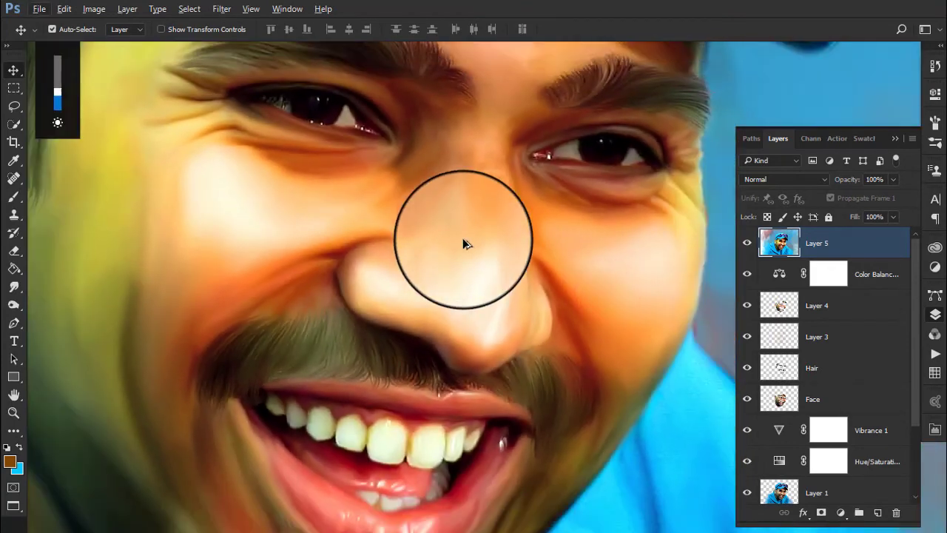
key(ctrl+0)
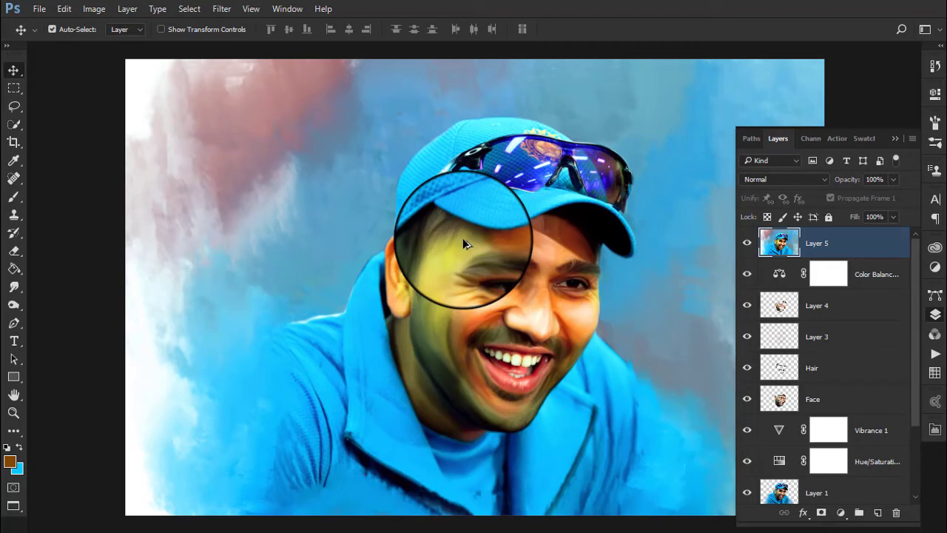
In Camera Raw Filter, set Vibrance to +25 and raise Saturation and Clarity slightly.
click(213, 6)
click(240, 83)
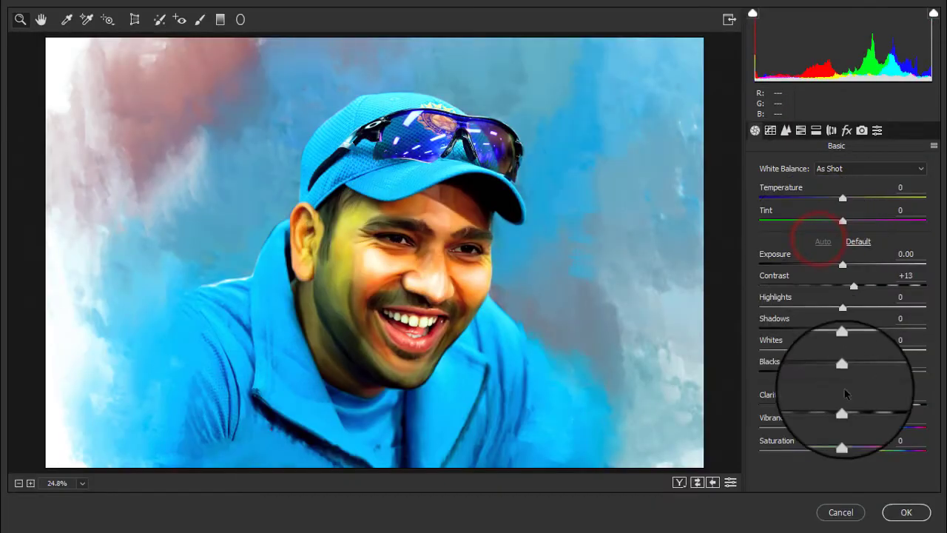
click(843, 429)
mouse_move(850, 431)
mouse_down()
mouse_move(877, 420)
mouse_move(866, 418)
mouse_up()
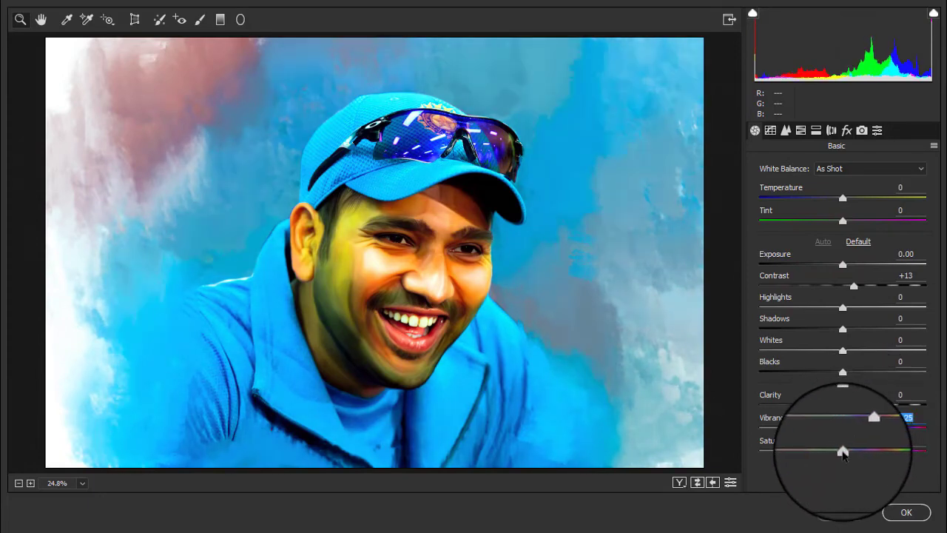
mouse_move(842, 449)
mouse_down()
mouse_move(831, 450)
mouse_move(843, 450)
mouse_up()
click(858, 433)
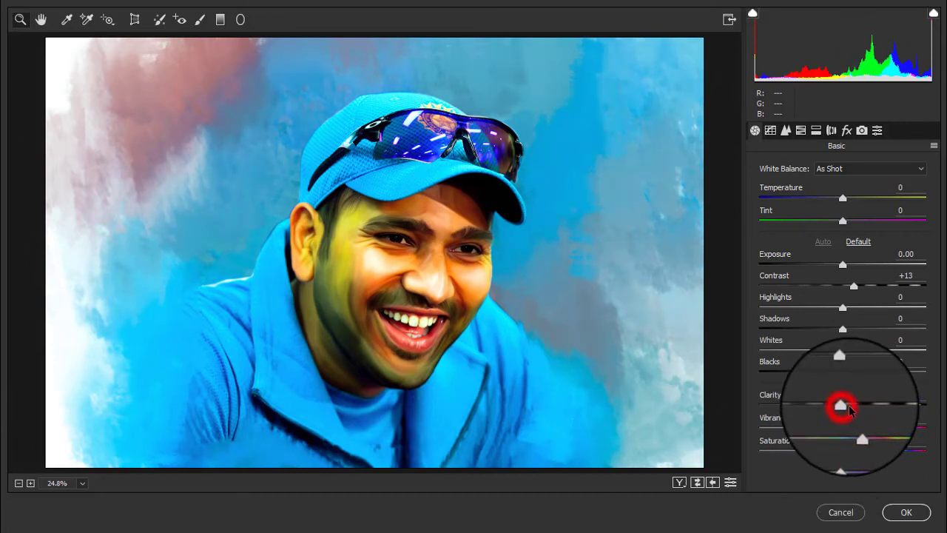
mouse_move(850, 411)
mouse_down()
mouse_move(858, 412)
mouse_move(841, 409)
mouse_up()
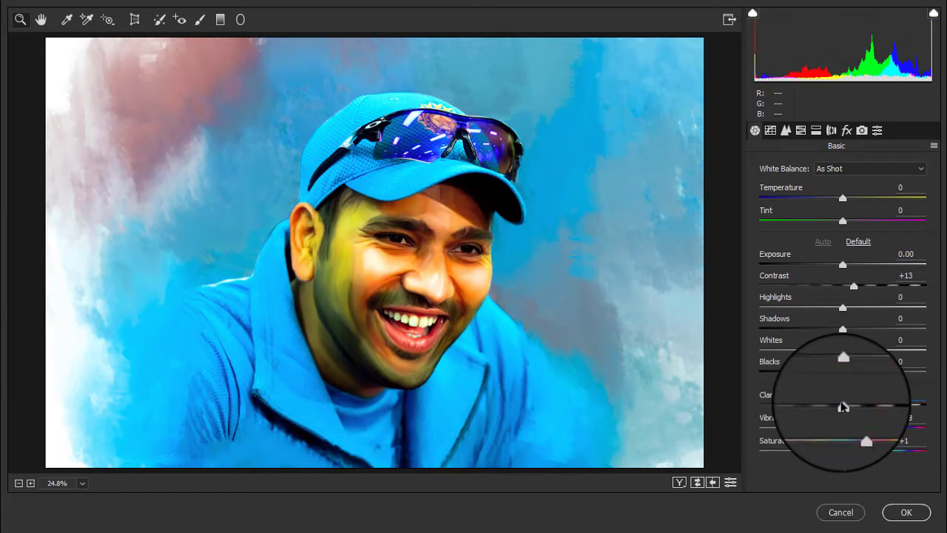
click(801, 130)
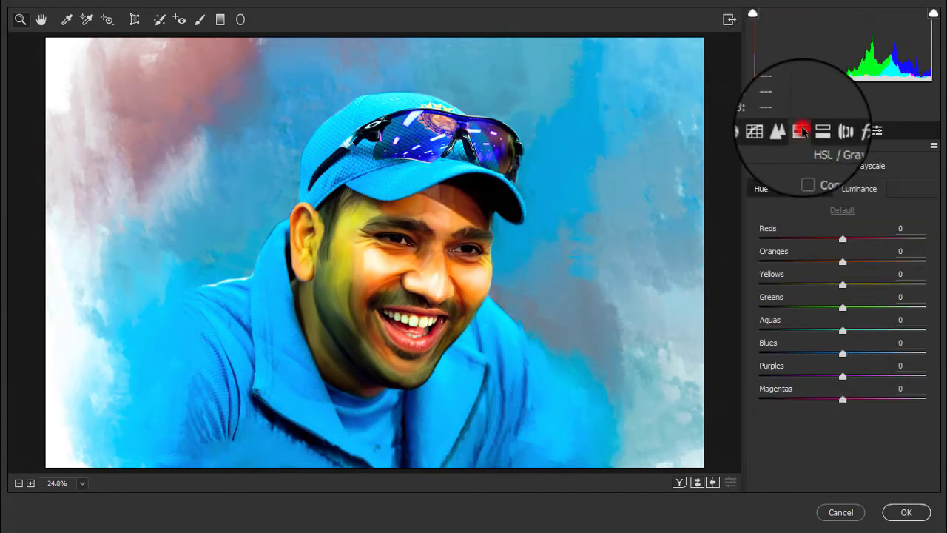
Set HSL Oranges hue -8, Reds hue -3, lower Yellows/Greens saturation, boost Blues saturation.
click(805, 189)
drag(843, 263, 832, 263)
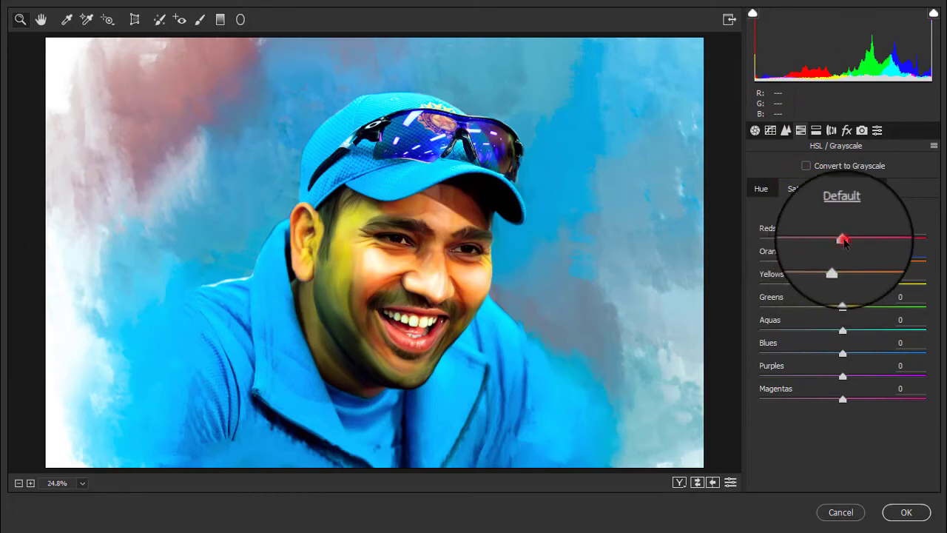
drag(844, 240, 828, 239)
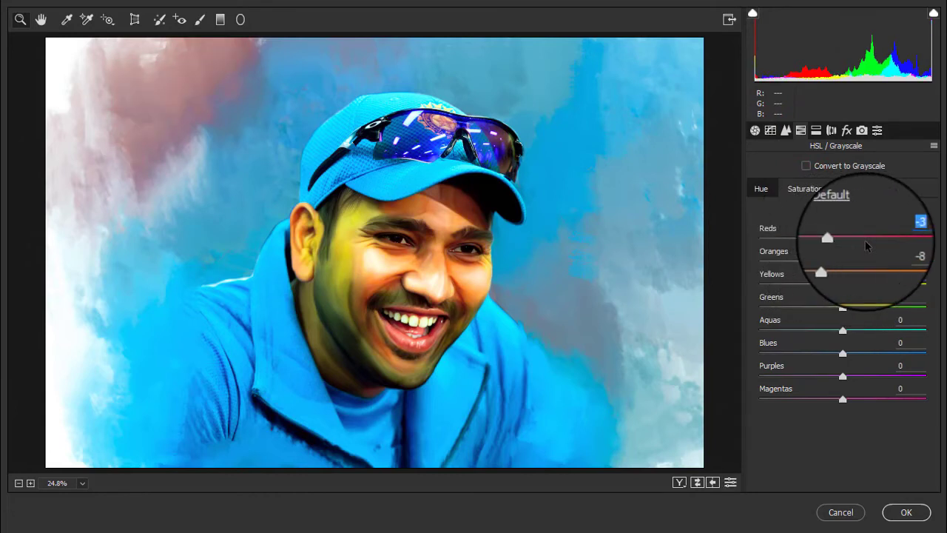
click(805, 188)
click(832, 285)
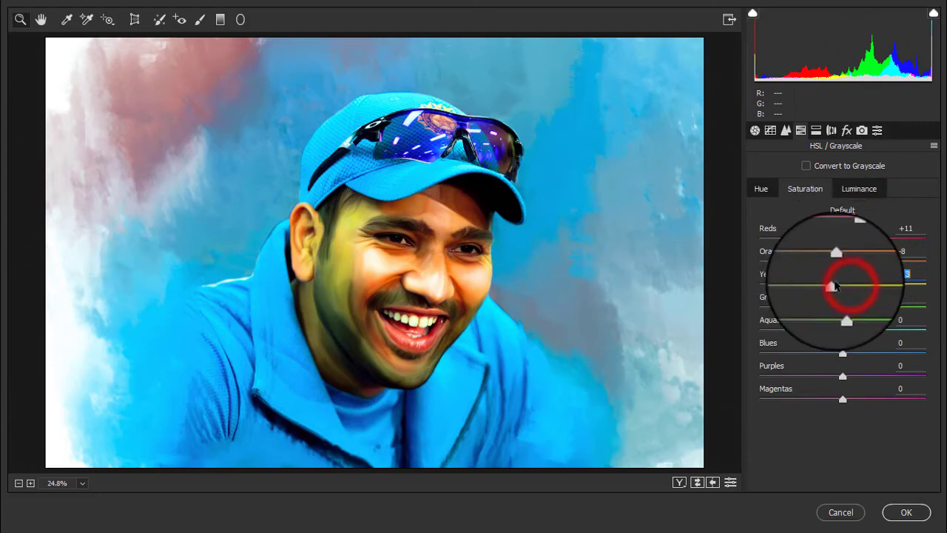
drag(843, 307, 827, 310)
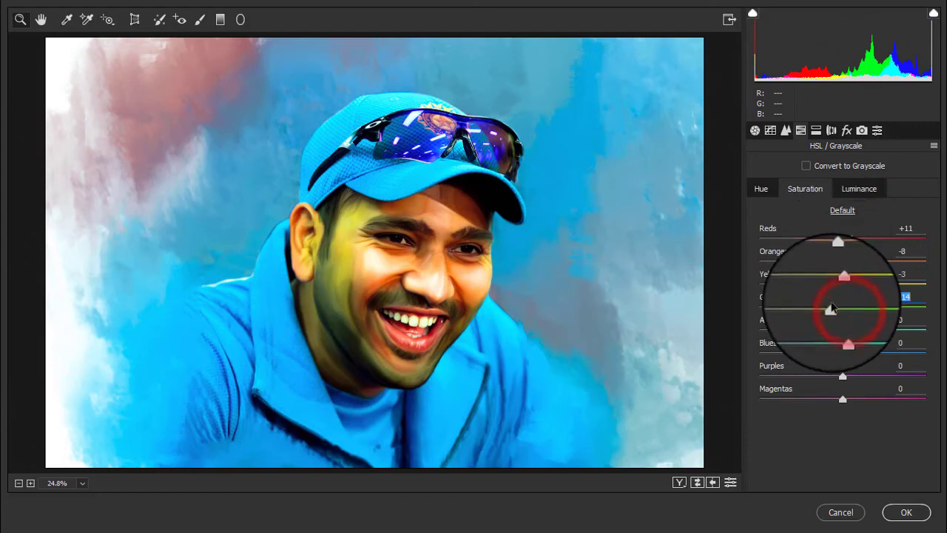
mouse_move(840, 353)
mouse_down()
mouse_move(869, 353)
mouse_move(760, 361)
mouse_up()
Add a post-crop vignette with Amount -100 and Feather 64, then apply Camera Raw.
click(847, 130)
mouse_move(846, 404)
mouse_down()
mouse_move(827, 406)
mouse_move(848, 406)
mouse_move(839, 383)
mouse_up()
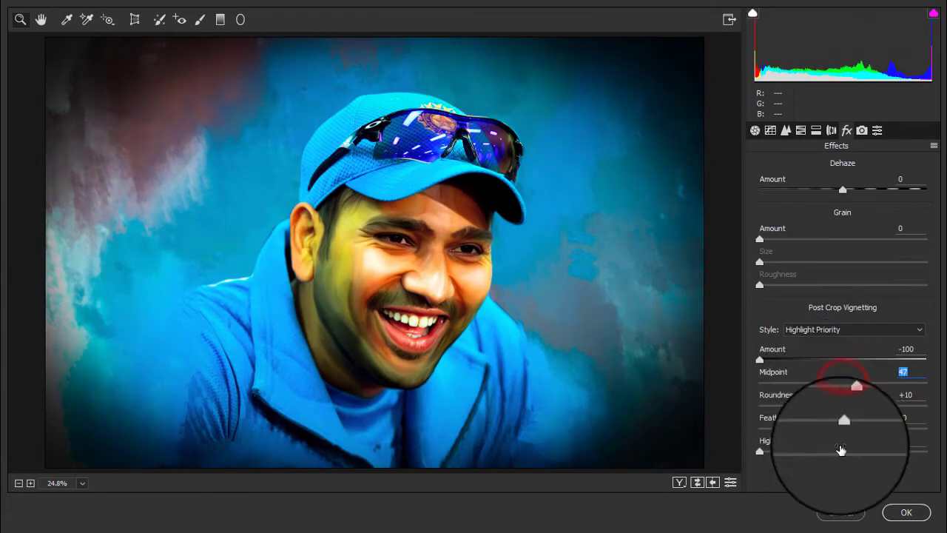
drag(856, 427, 877, 429)
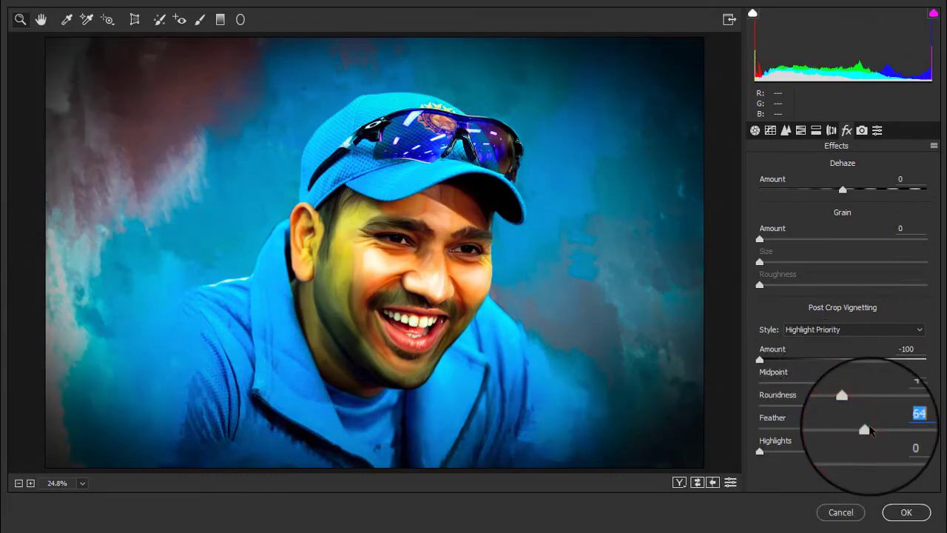
click(906, 512)
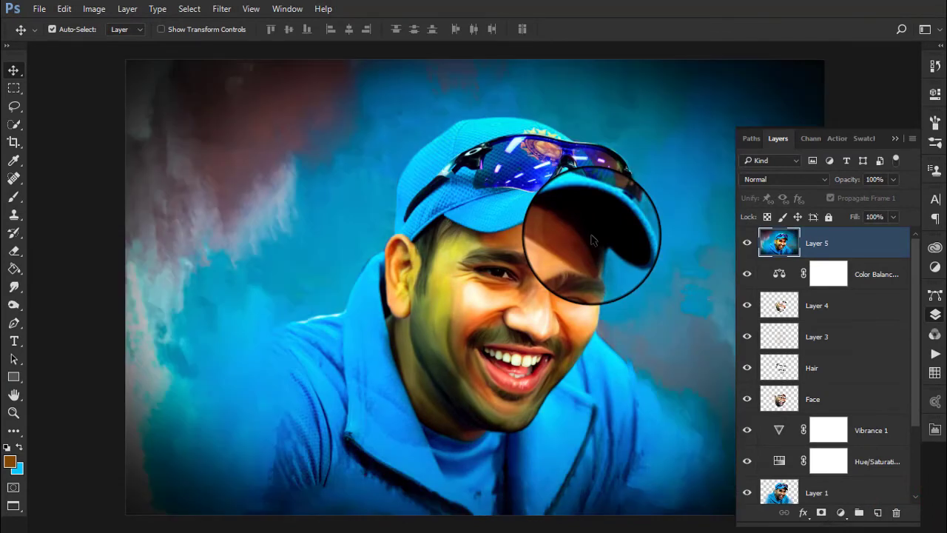
scroll(489, 182, down, 2)
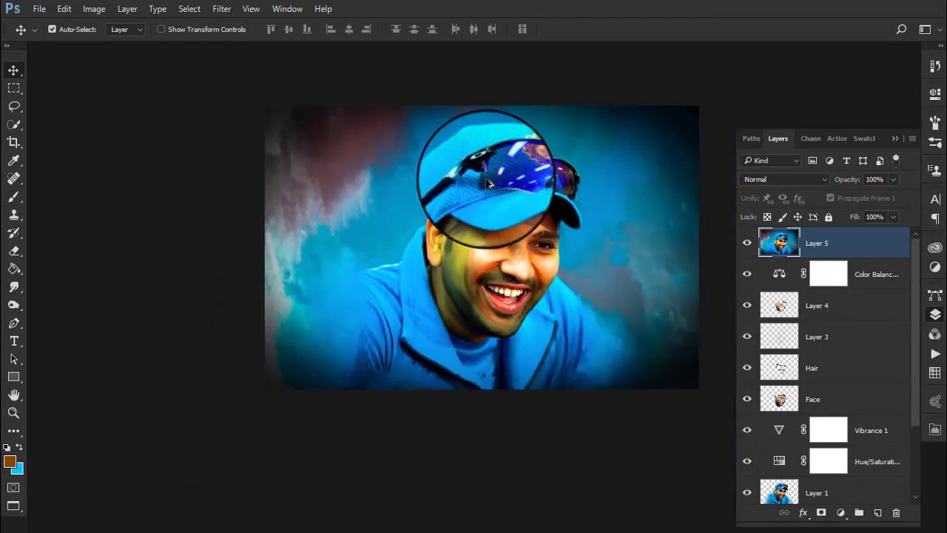
Give Layer 5 a 16 px inside Stroke in a blue sampled from the painting.
click(862, 248)
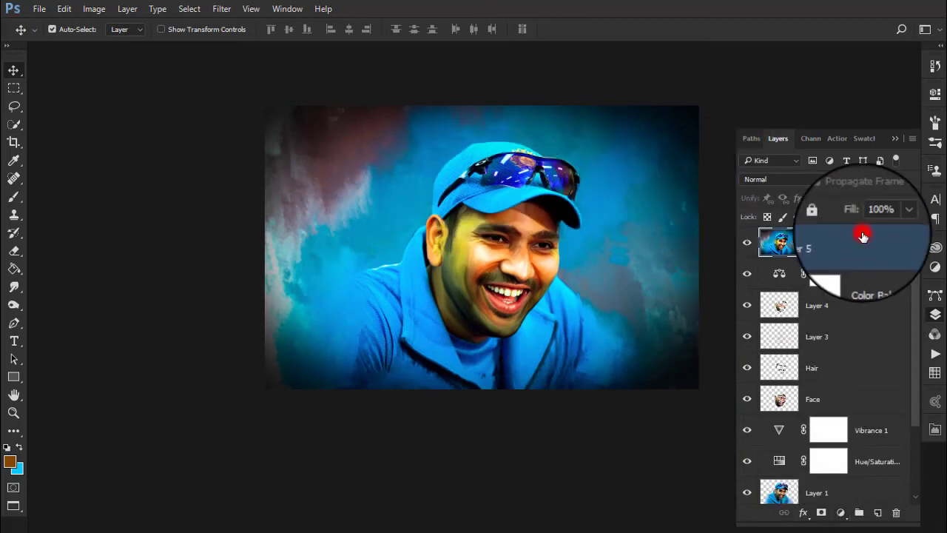
double_click(861, 255)
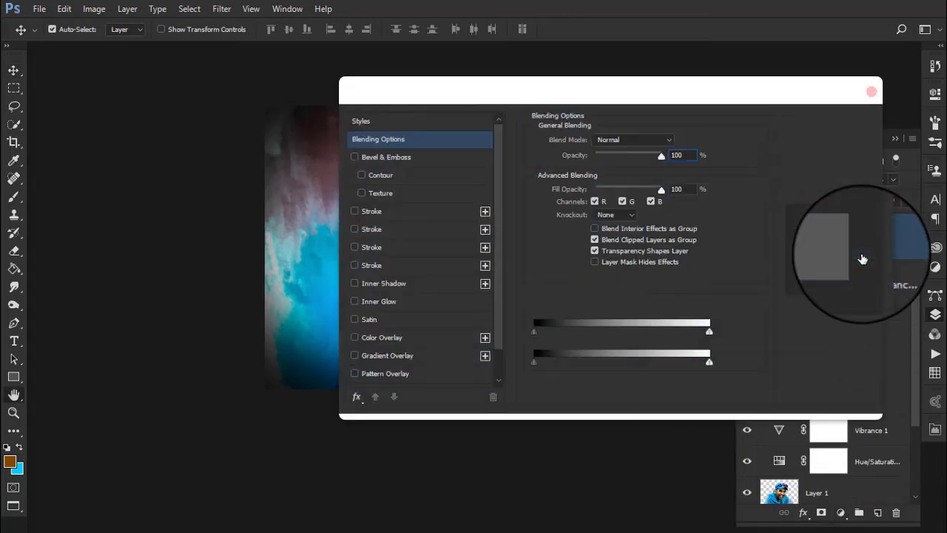
click(382, 210)
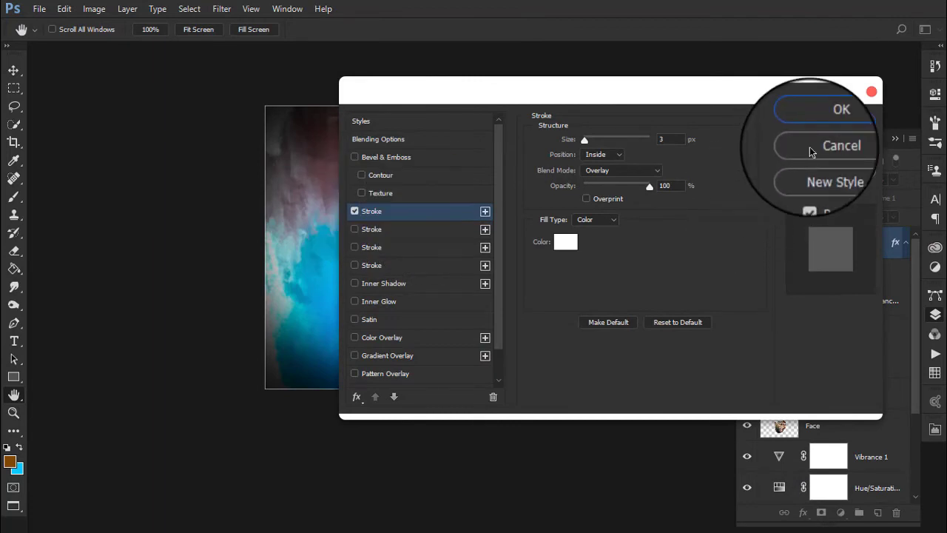
click(355, 212)
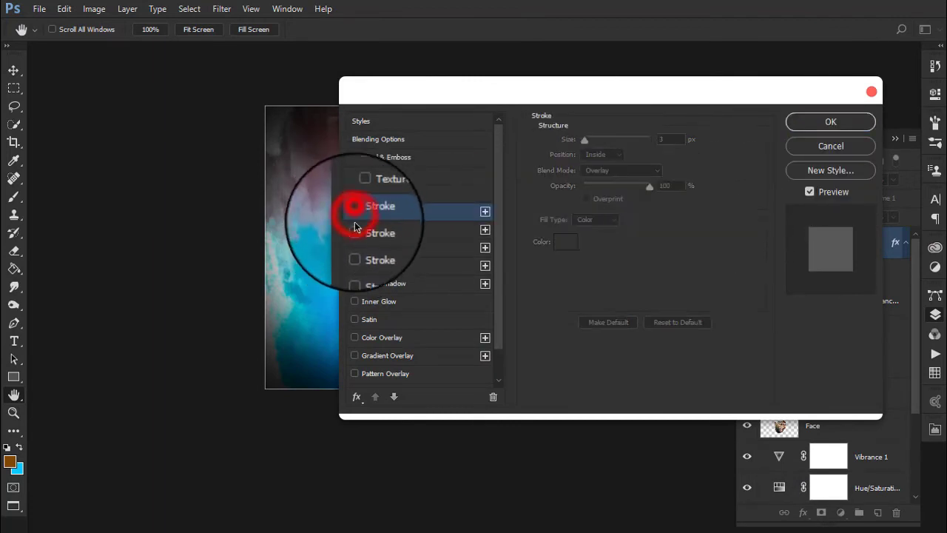
click(355, 230)
click(383, 229)
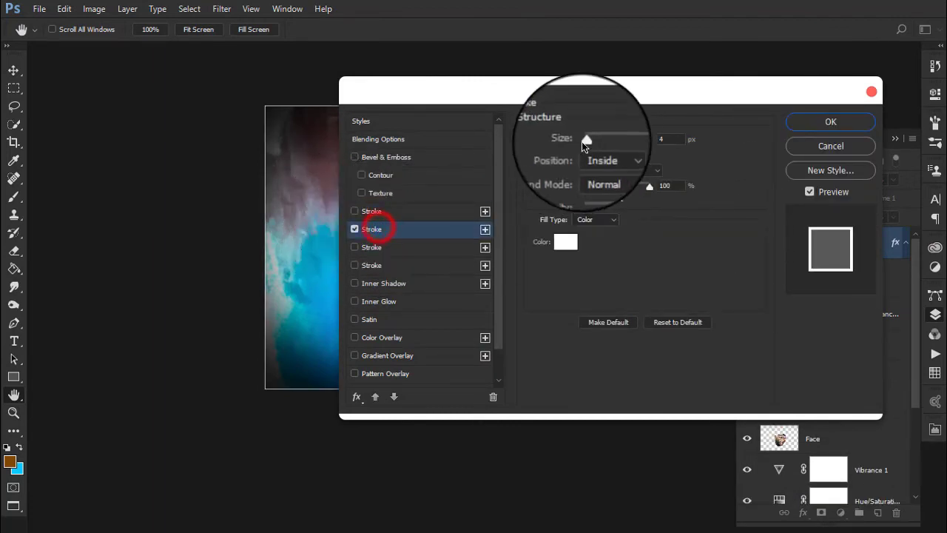
drag(592, 142, 596, 142)
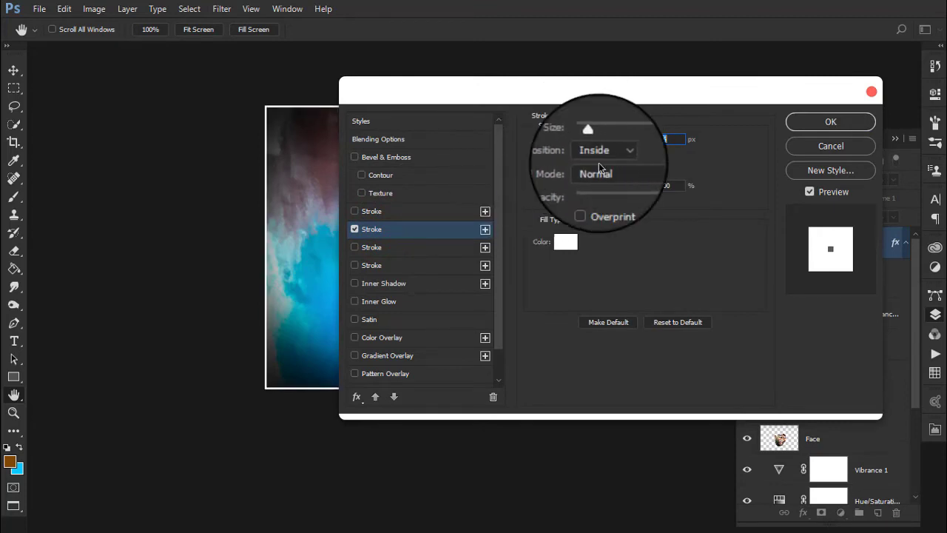
click(565, 241)
click(306, 323)
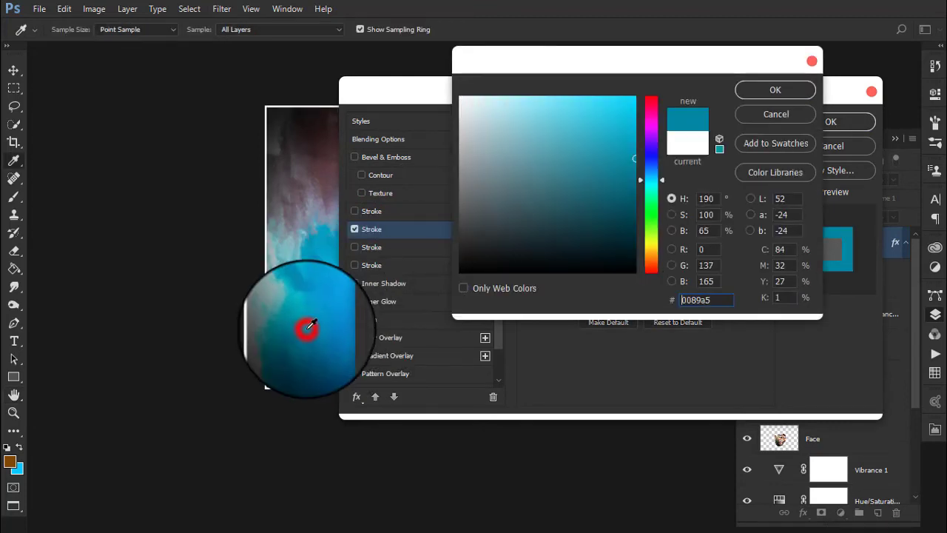
click(329, 299)
click(774, 89)
click(831, 121)
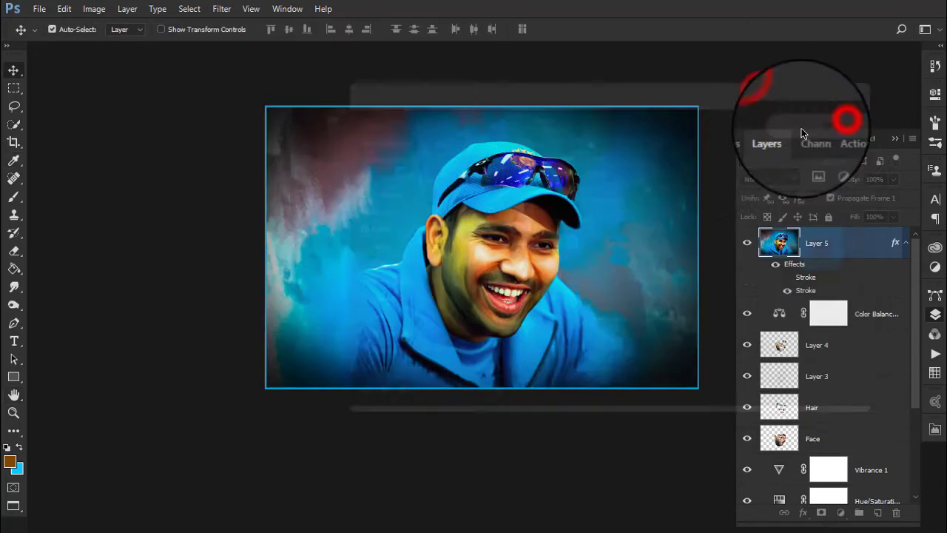
key(ctrl+0)
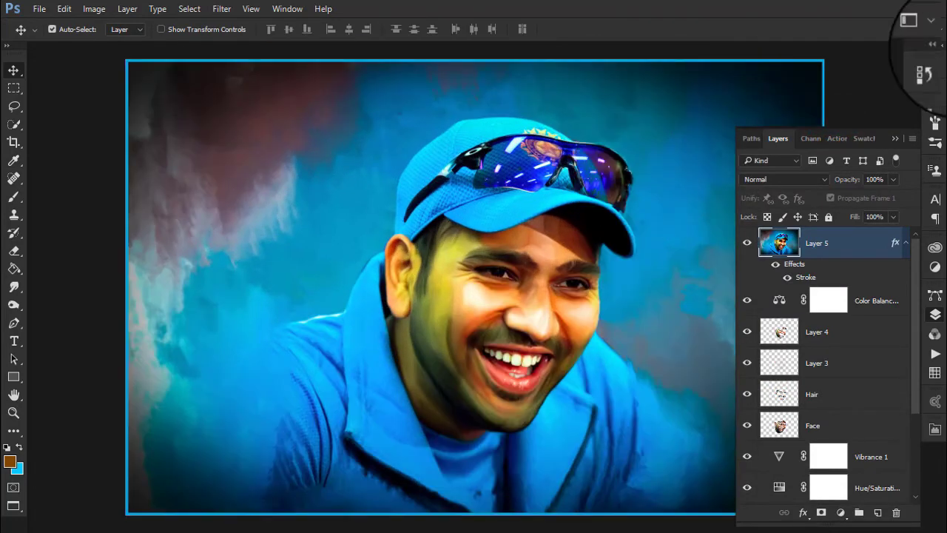
Add a second white Stroke of size 20 to Layer 5 and apply both strokes.
double_click(816, 278)
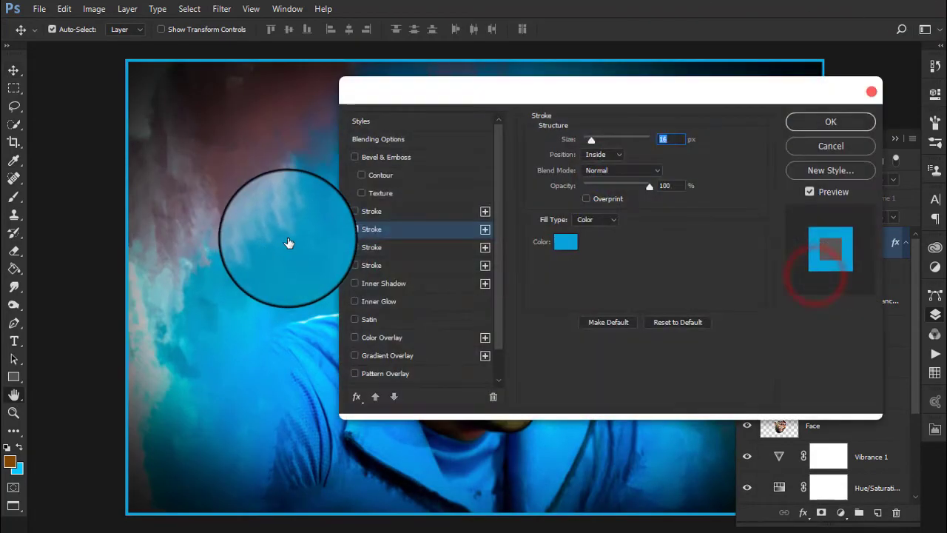
click(388, 248)
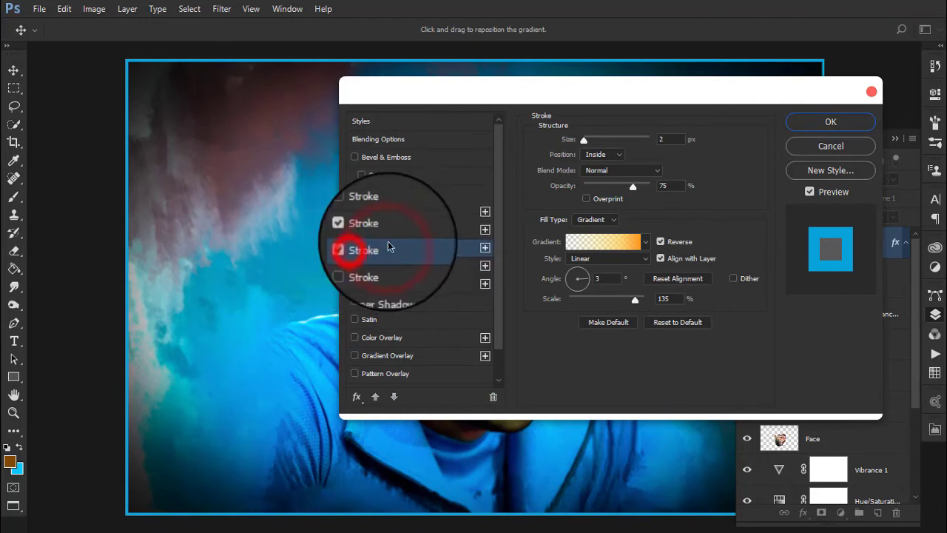
click(390, 230)
click(485, 229)
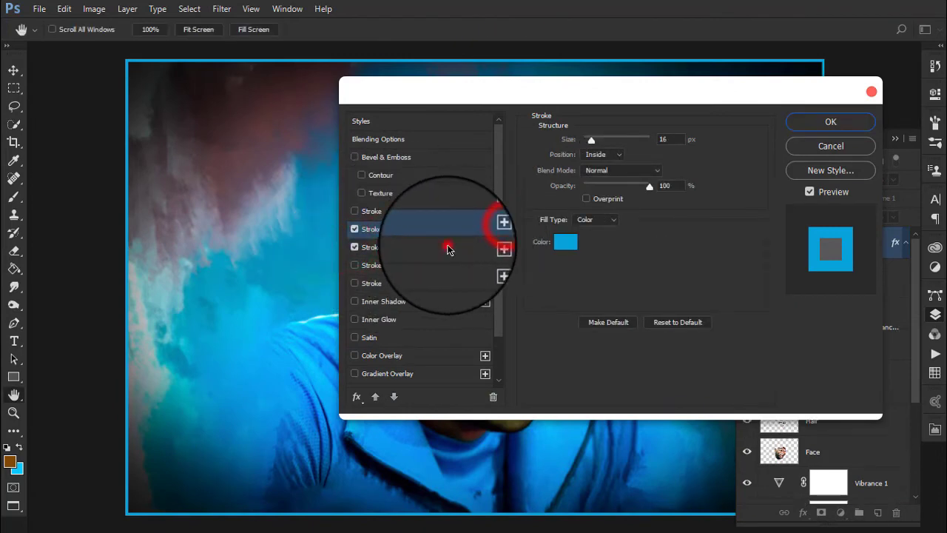
click(449, 248)
click(566, 243)
click(505, 157)
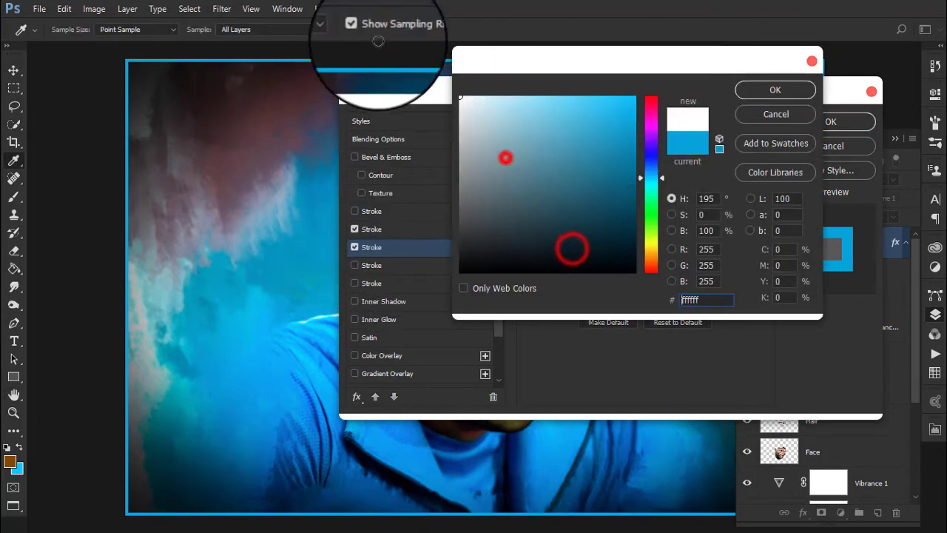
click(752, 90)
click(412, 245)
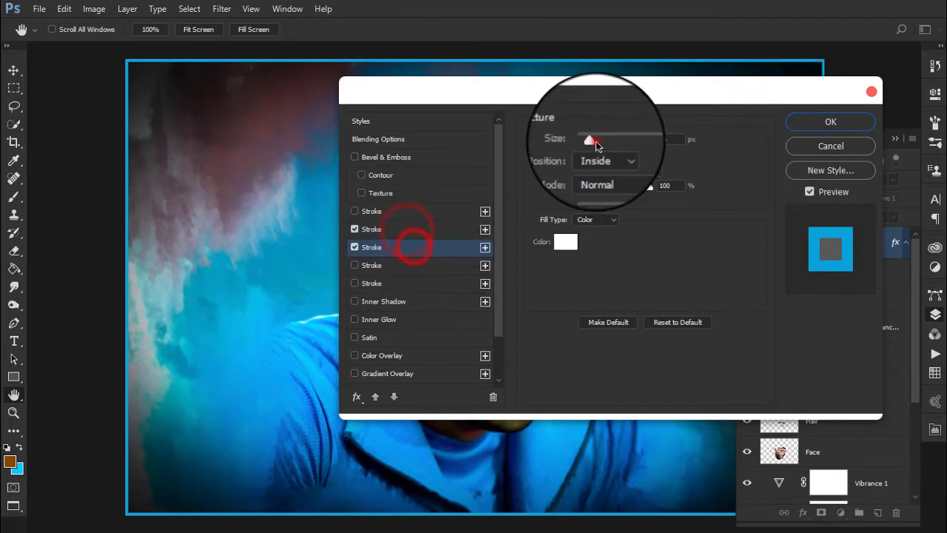
drag(591, 140, 595, 142)
double_click(670, 138)
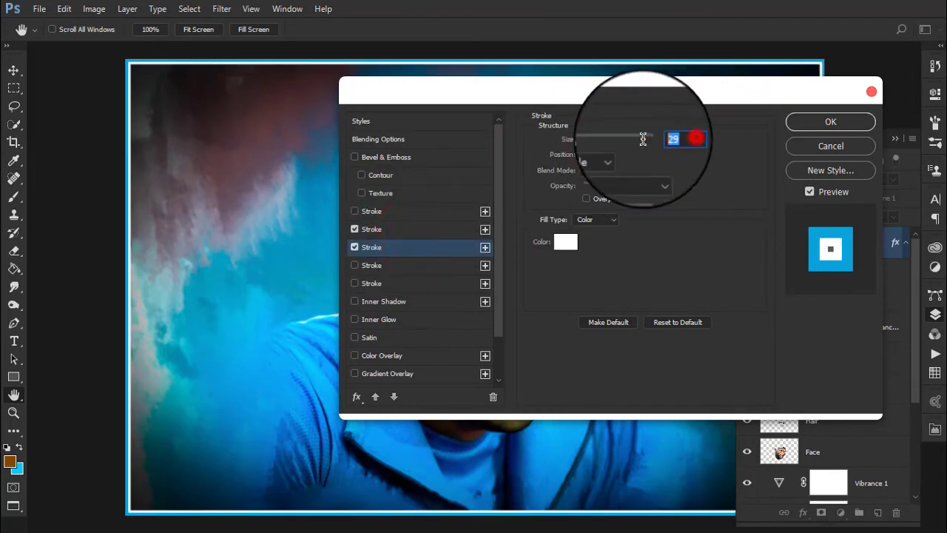
text(20)
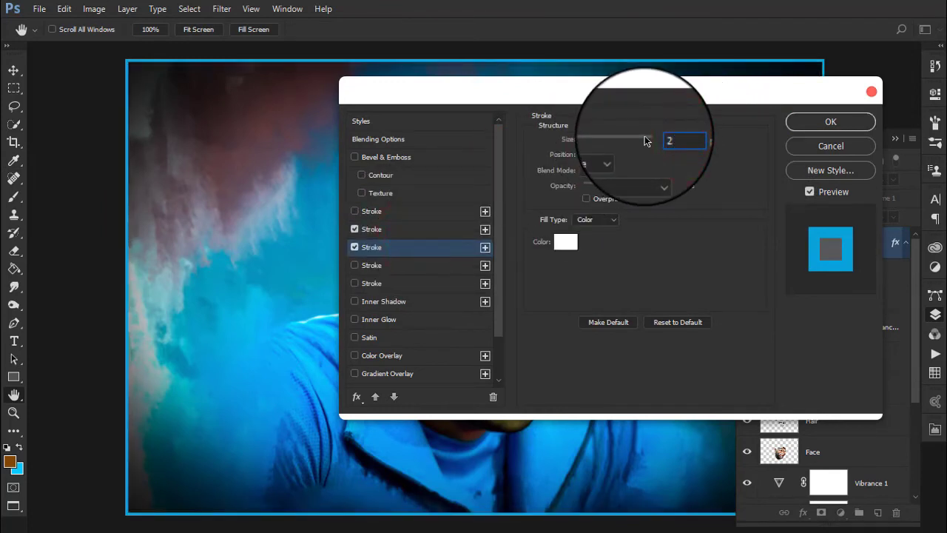
key(Return)
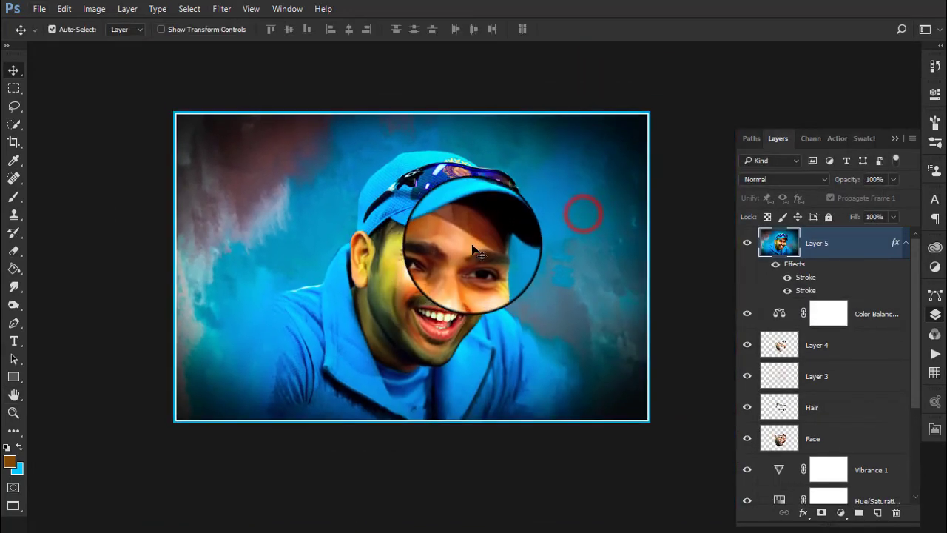
Start a white 137 pt 'giants tutorials' caption near the bottom of the image.
key(t)
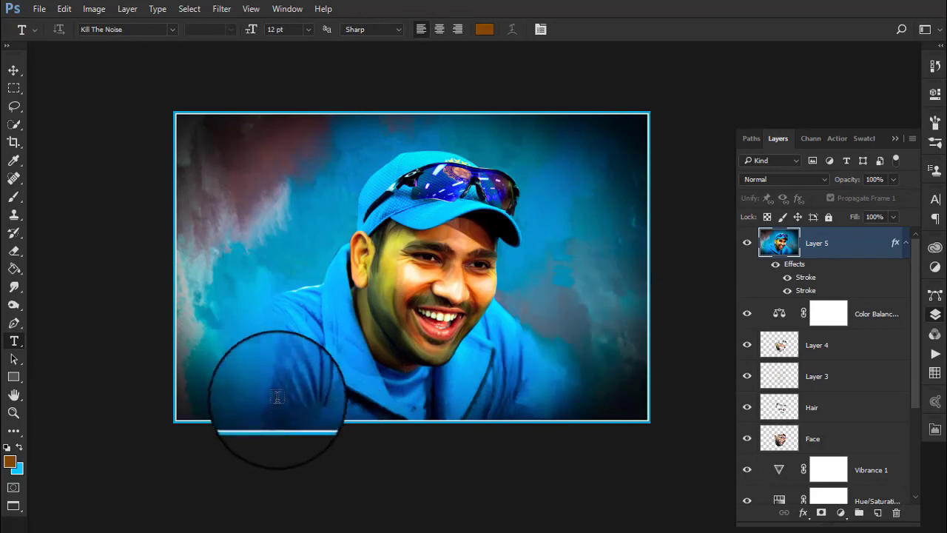
click(278, 407)
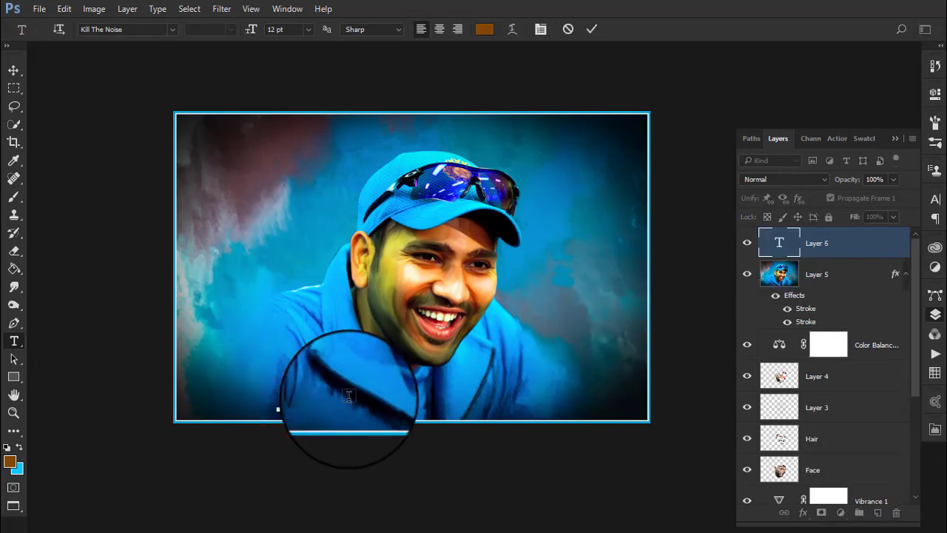
click(484, 29)
drag(560, 158, 460, 96)
click(757, 89)
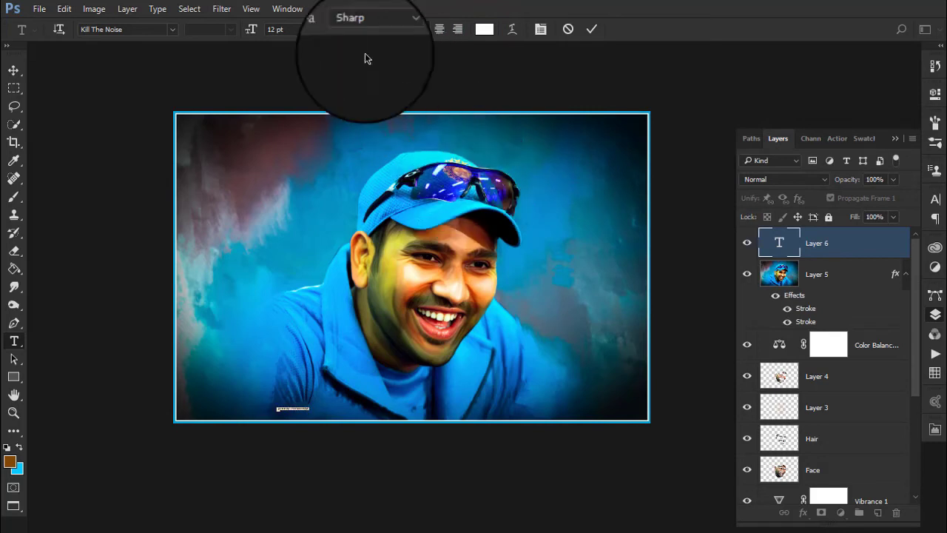
drag(251, 29, 323, 48)
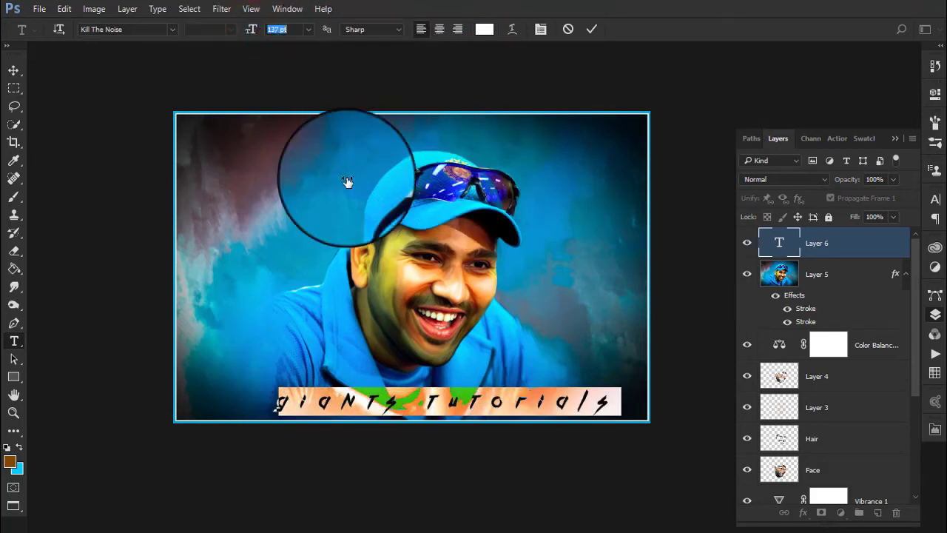
click(395, 338)
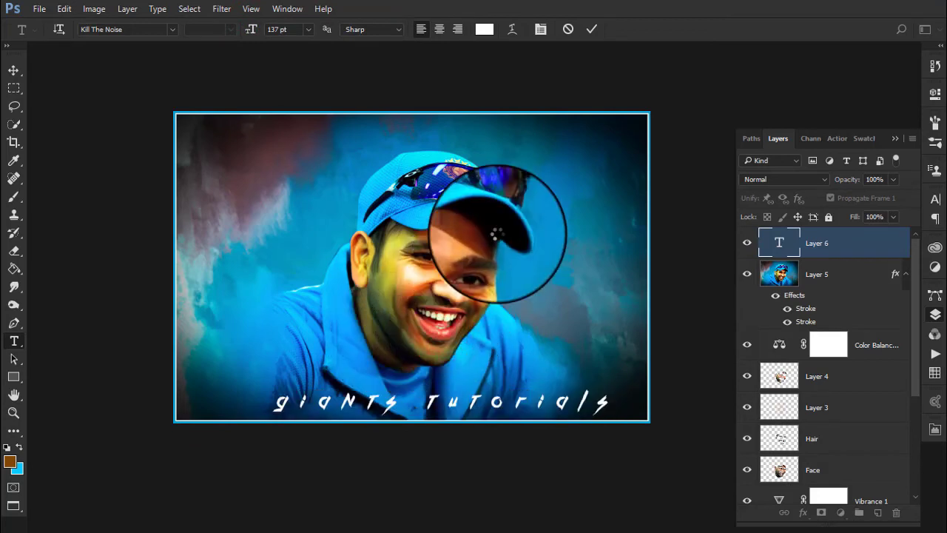
Centre the caption along the image bottom, then stamp all visible layers into a merged layer.
key(v)
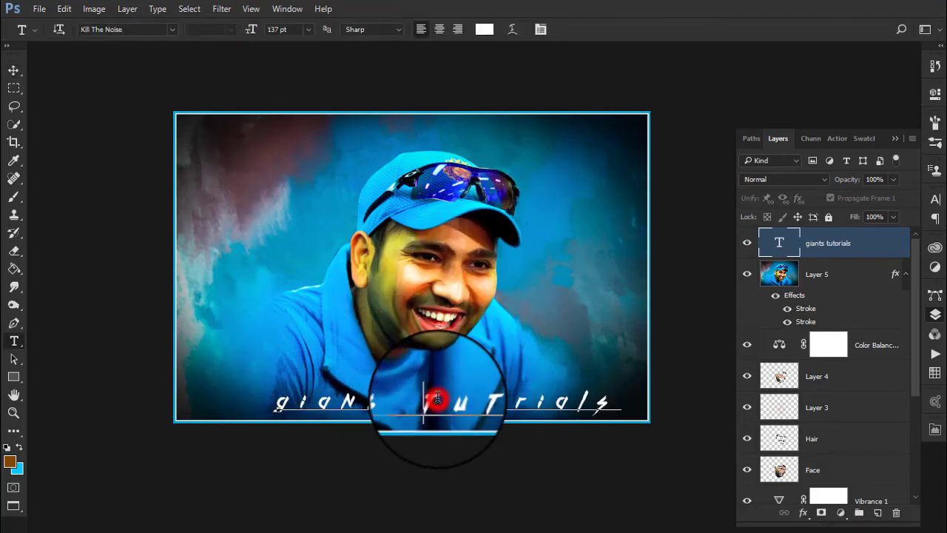
triple_click(437, 398)
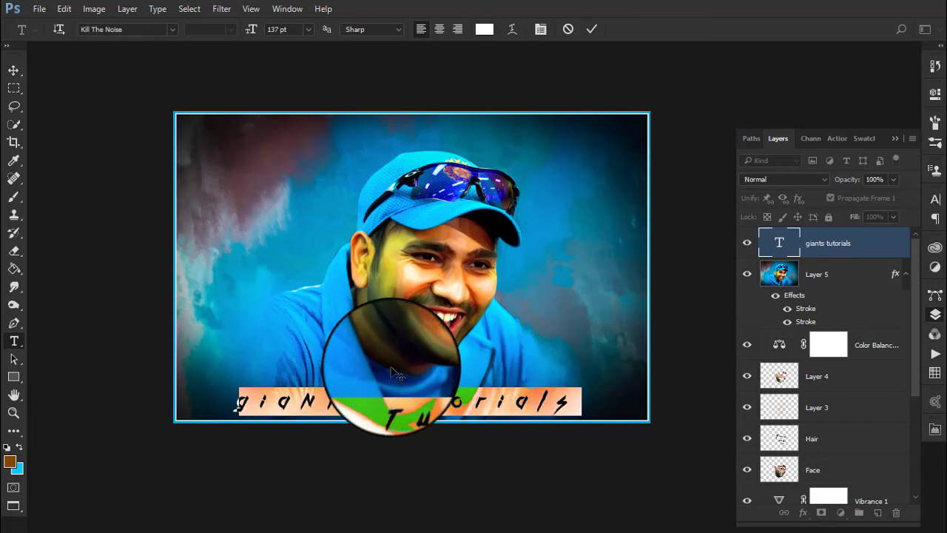
click(464, 322)
drag(471, 404, 472, 406)
key(ctrl)
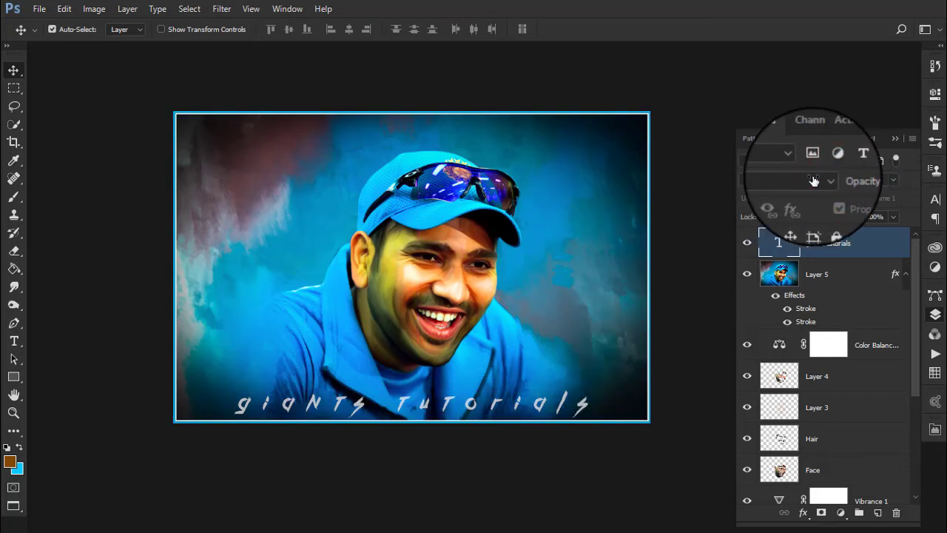
key(ctrl+plus)
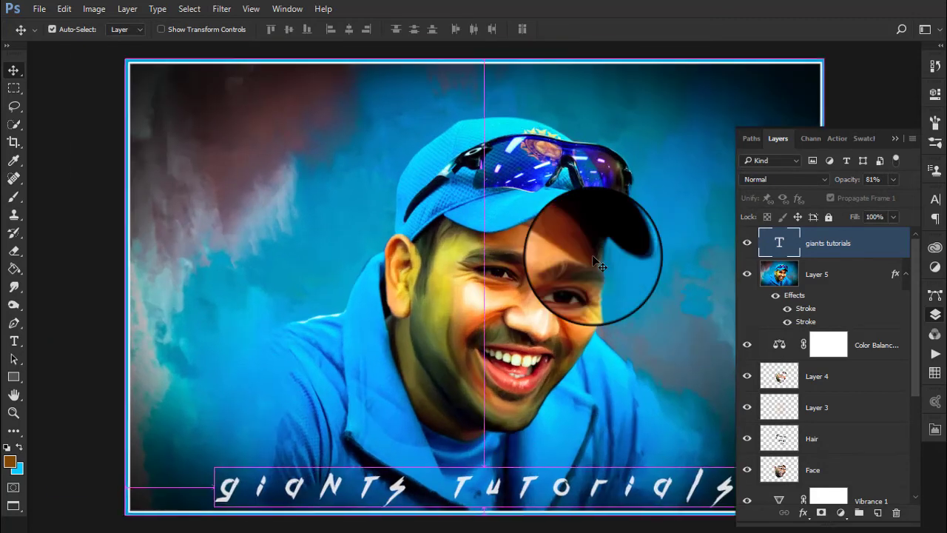
key(ctrl+minus)
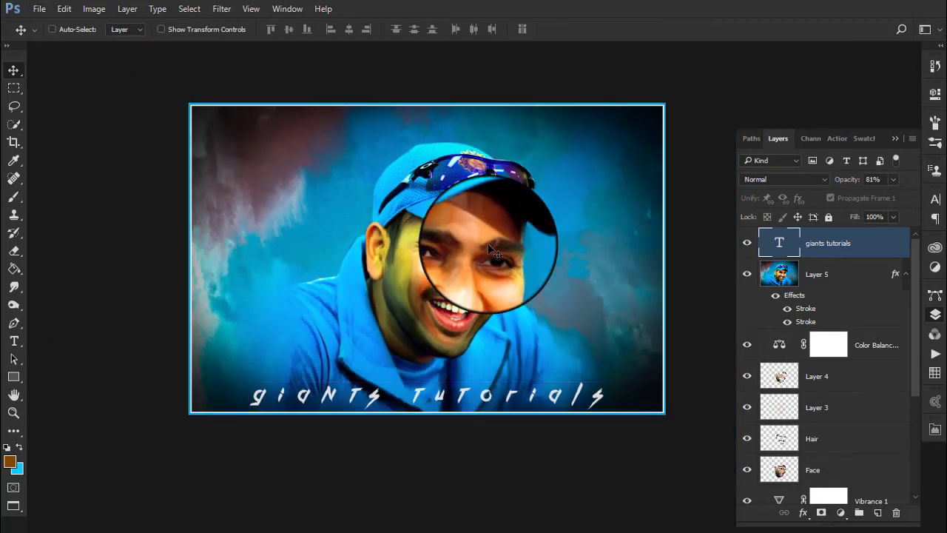
key(ctrl+shift+alt+e)
Open the Texturizer in the Filter Gallery and frame the face in its preview.
click(221, 8)
click(222, 63)
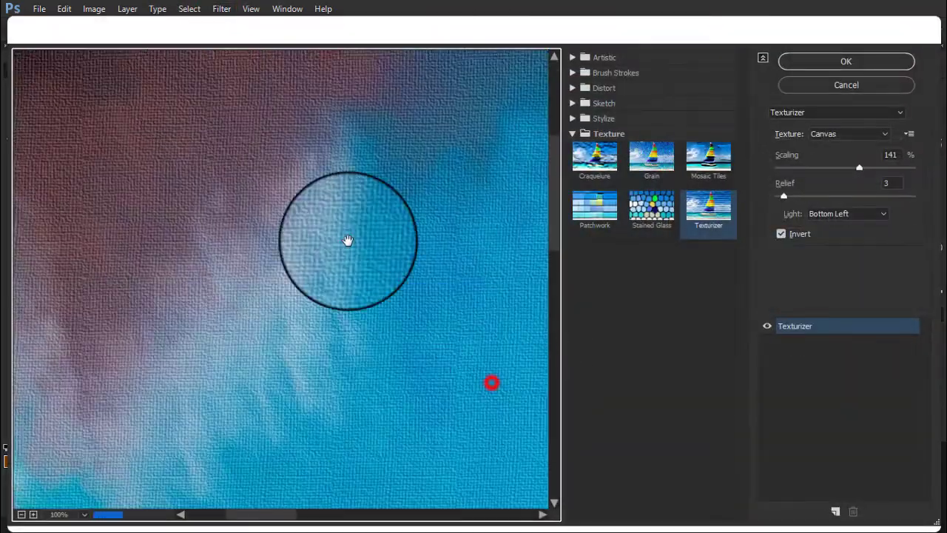
mouse_move(348, 239)
mouse_down()
mouse_move(154, 47)
mouse_move(256, 282)
mouse_up()
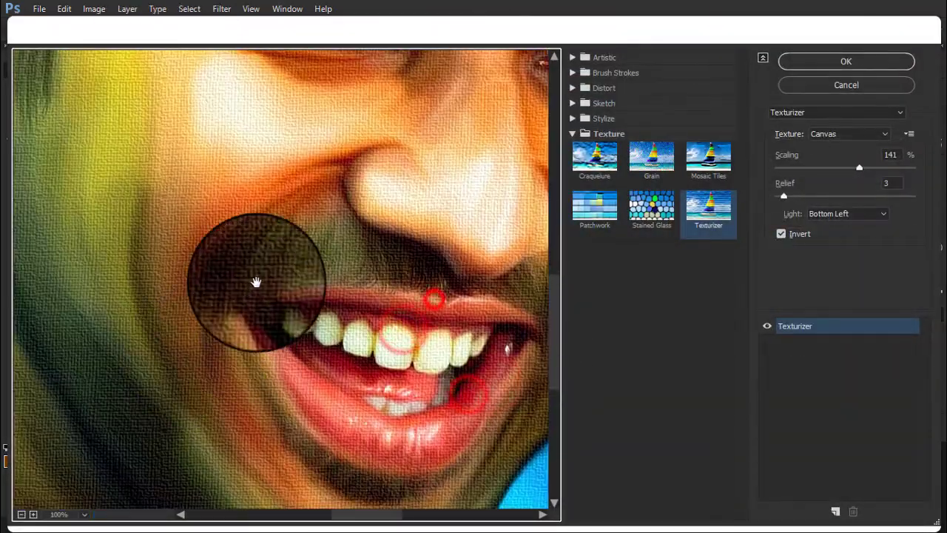
alt+click(256, 285)
alt+click(313, 337)
drag(321, 206, 338, 250)
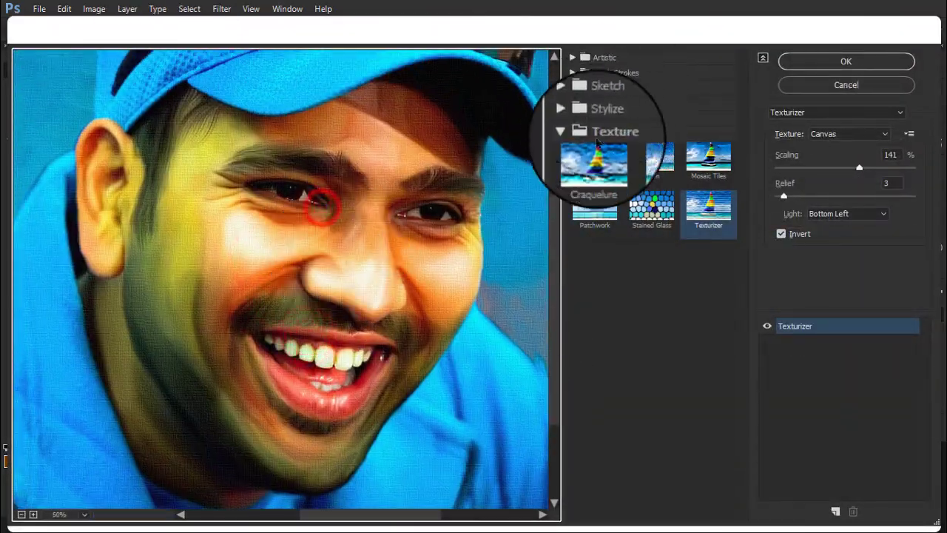
Try the Burlap texture, testing scaling from 82% to 146% and raising the relief.
click(825, 134)
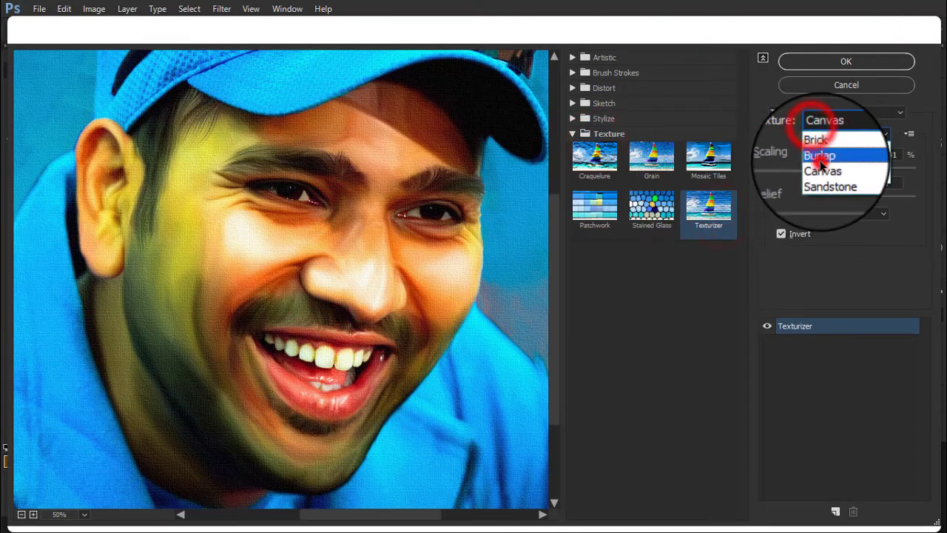
click(820, 156)
ctrl+click(302, 338)
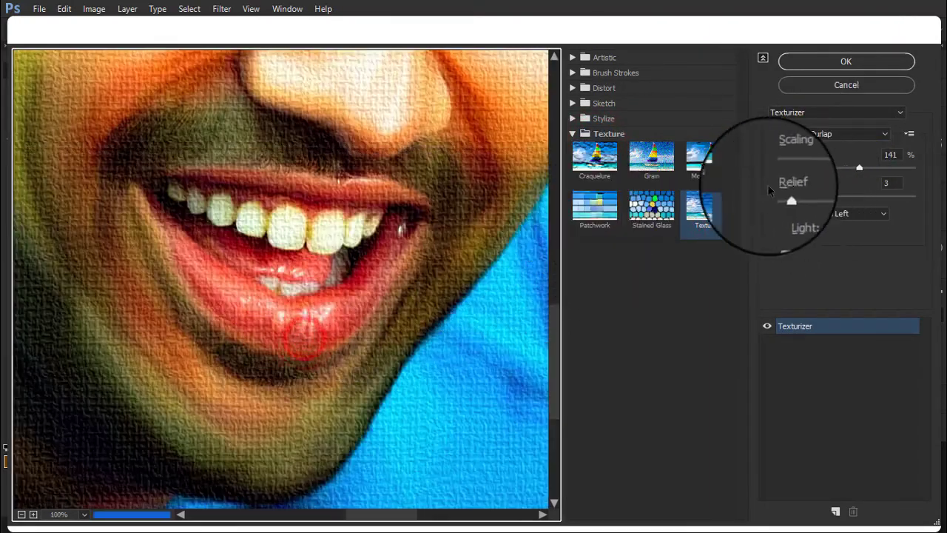
drag(859, 167, 807, 167)
mouse_move(788, 199)
mouse_down()
mouse_move(798, 197)
mouse_move(782, 199)
mouse_up()
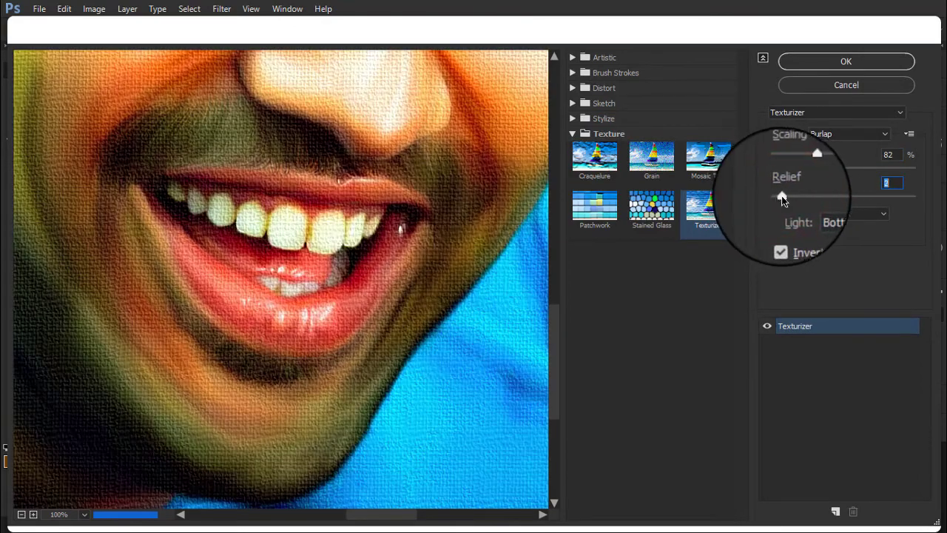
drag(808, 168, 864, 168)
alt+click(367, 132)
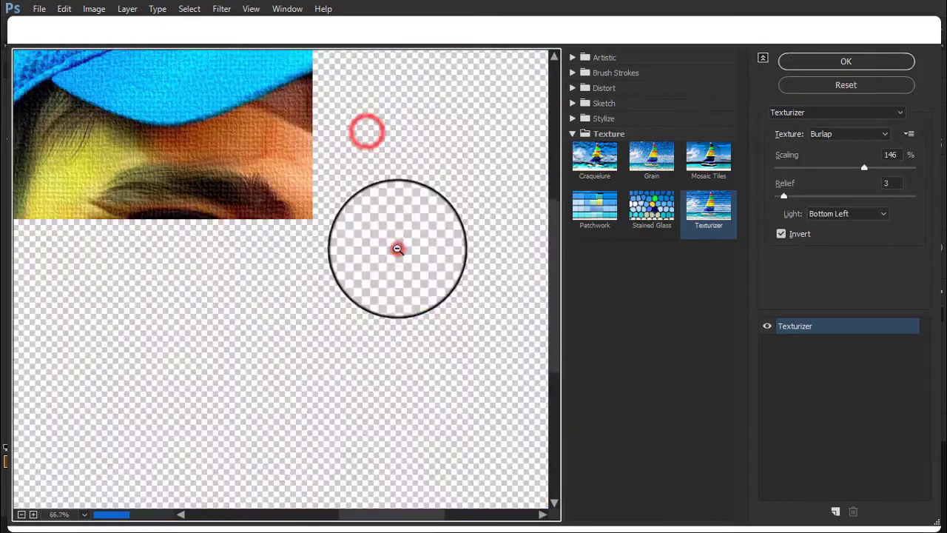
alt+click(406, 243)
ctrl+click(390, 264)
ctrl+click(363, 269)
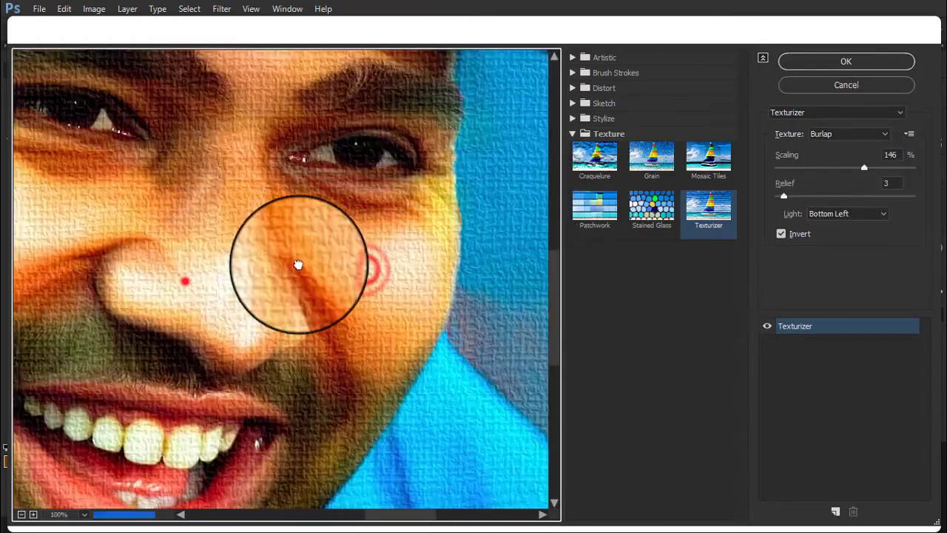
drag(297, 264, 548, 222)
Experiment further with the texture scaling and set the relief to 2.
mouse_move(863, 168)
mouse_down()
mouse_move(915, 168)
mouse_move(825, 168)
mouse_up()
click(783, 197)
drag(797, 198, 773, 196)
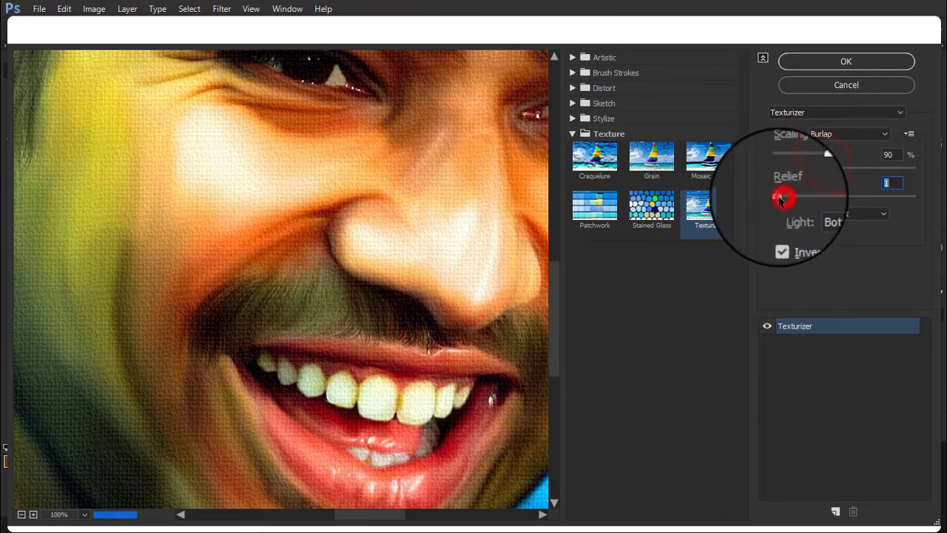
click(892, 183)
text(2)
mouse_move(826, 168)
mouse_down()
mouse_move(799, 168)
mouse_move(822, 169)
mouse_up()
Switch the texture to Canvas at 148% scaling and apply the Texturizer.
click(821, 134)
click(817, 173)
click(781, 196)
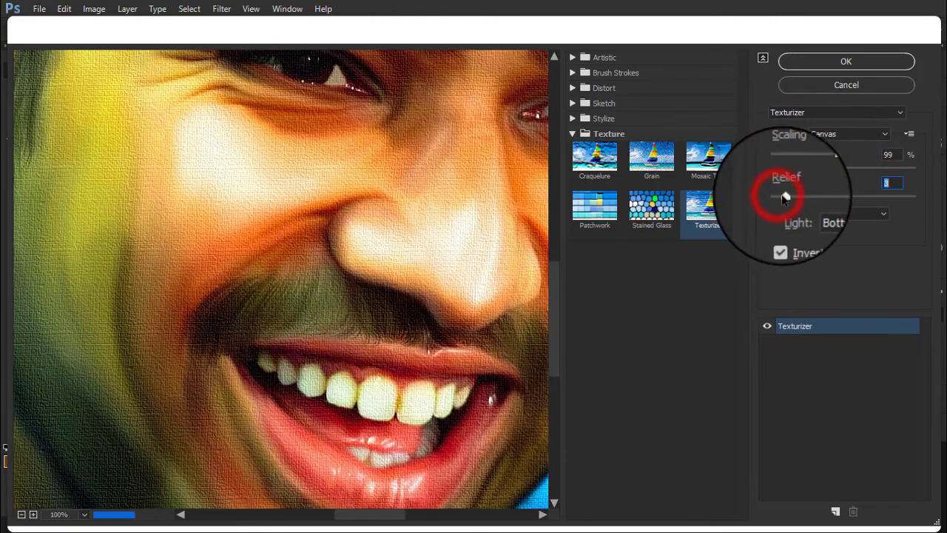
drag(823, 169, 866, 169)
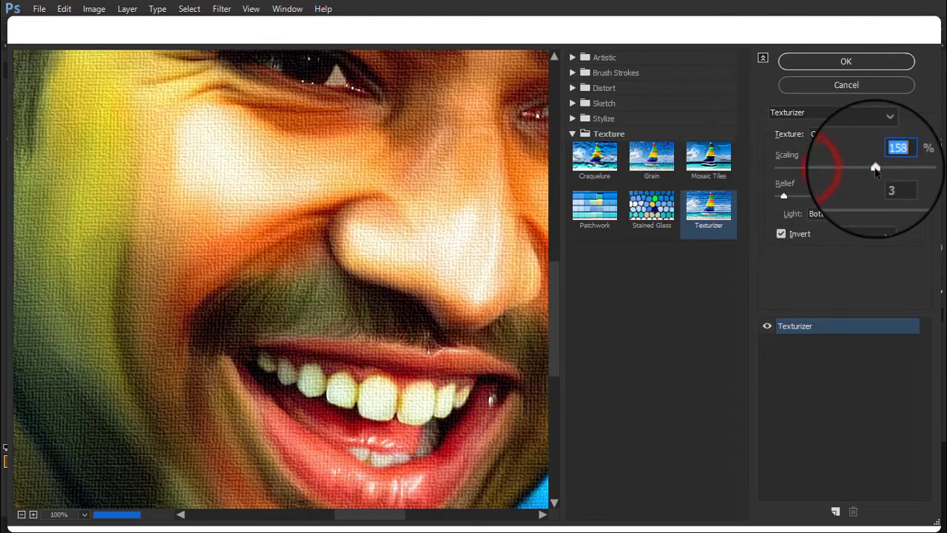
click(785, 197)
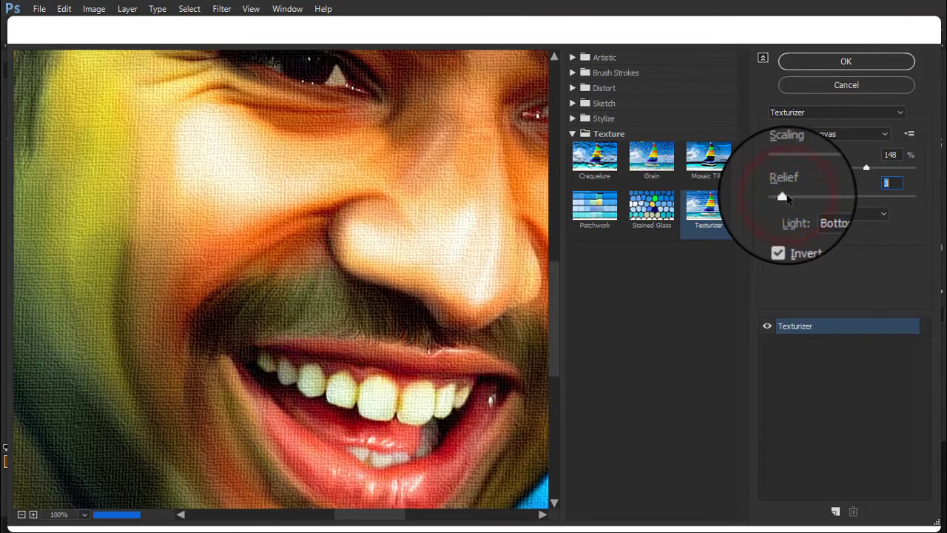
key(ctrl+0)
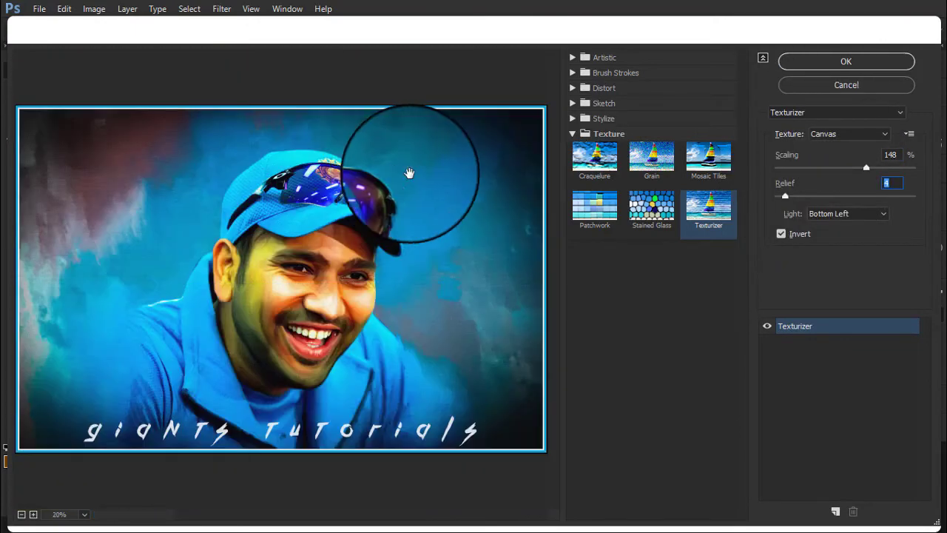
click(786, 63)
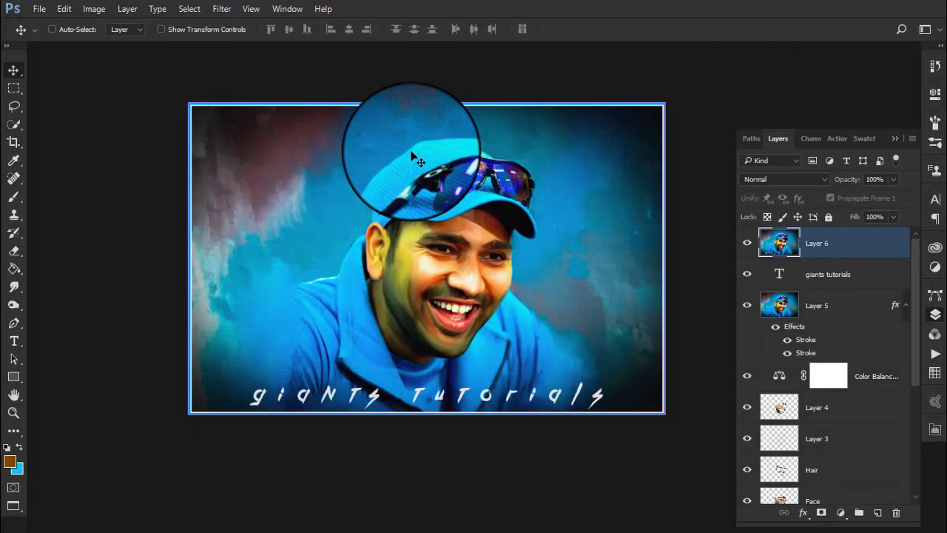
scroll(414, 157, up, 1)
scroll(629, 224, down, 1)
Zoom in on the sunglasses and choose the 65 px textured brush tip for smudging.
drag(630, 224, 543, 247)
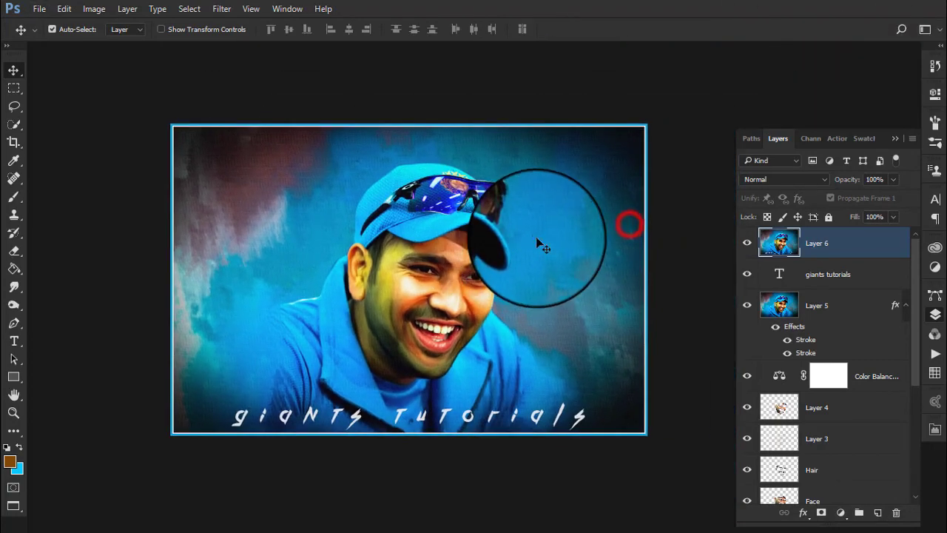
scroll(507, 125, up, 1)
scroll(319, 179, up, 1)
scroll(369, 257, up, 1)
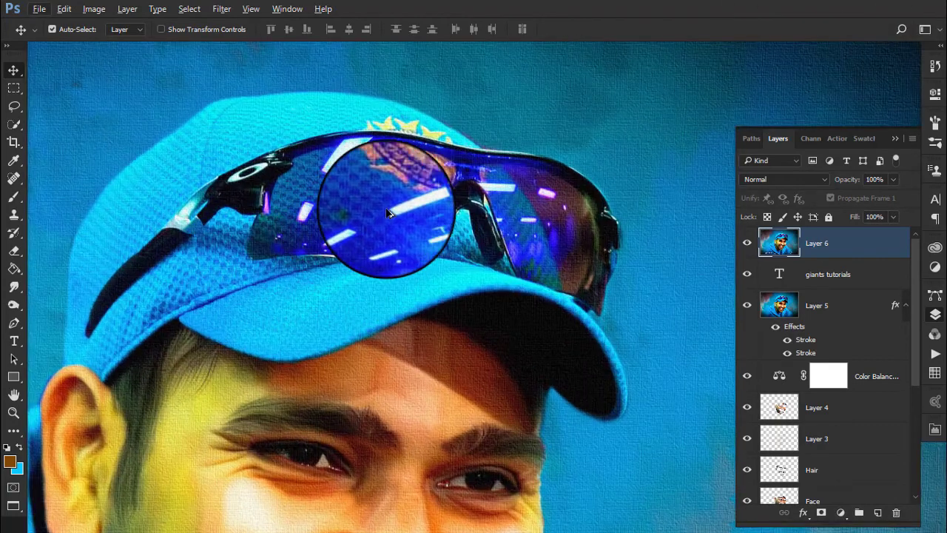
scroll(372, 214, up, 1)
click(381, 275)
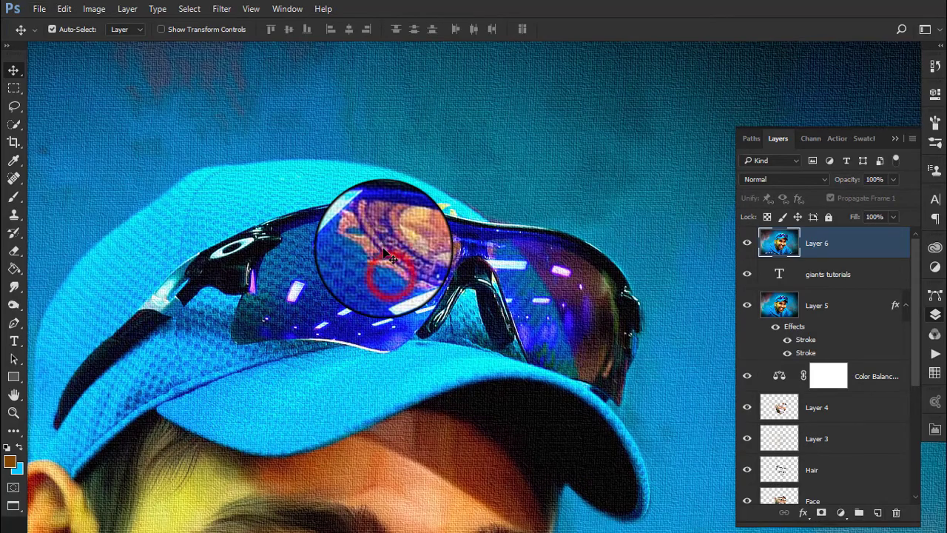
click(376, 313)
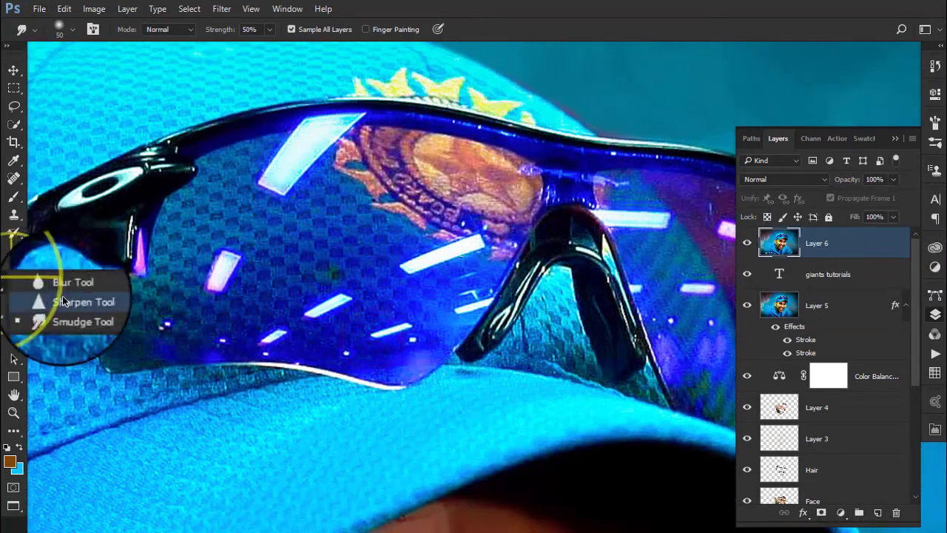
right_click(326, 172)
scroll(481, 481, down, 3)
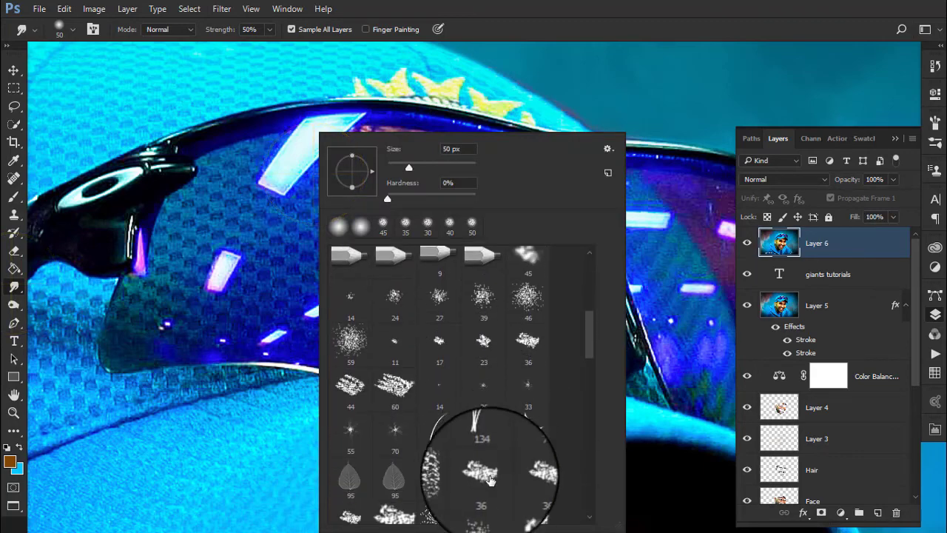
scroll(480, 473, down, 3)
scroll(481, 458, down, 3)
click(515, 442)
key(Return)
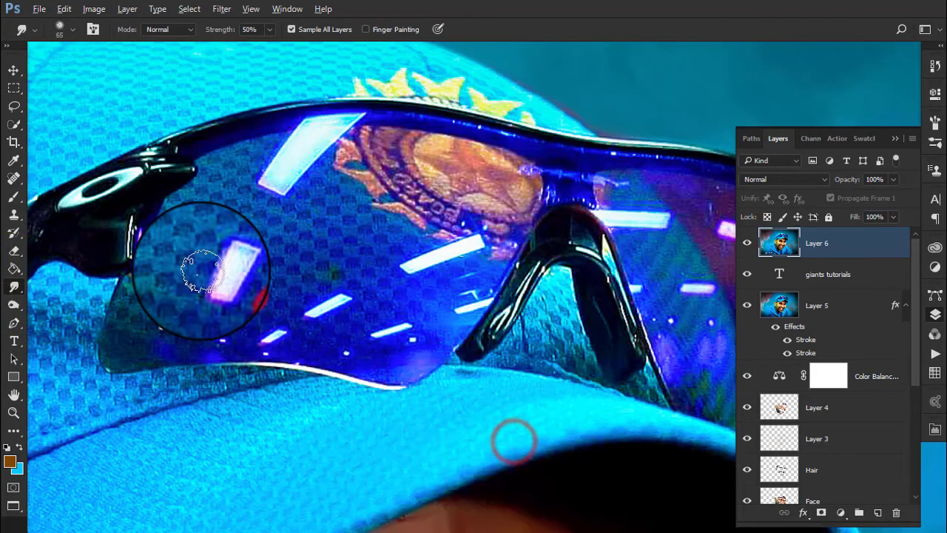
Smudge the left lens and its white and orange reflections into smooth strokes.
mouse_move(219, 245)
mouse_down()
mouse_move(327, 254)
mouse_move(158, 338)
mouse_up()
mouse_move(102, 383)
mouse_down()
mouse_move(162, 284)
mouse_move(254, 169)
mouse_move(234, 213)
mouse_up()
drag(249, 296, 186, 321)
mouse_move(259, 232)
mouse_down()
mouse_move(296, 155)
mouse_move(243, 201)
mouse_move(232, 179)
mouse_move(275, 231)
mouse_move(254, 348)
mouse_move(444, 274)
mouse_up()
mouse_move(399, 304)
mouse_down()
mouse_move(462, 196)
mouse_move(328, 190)
mouse_move(418, 170)
mouse_up()
key(bracketleft)
drag(360, 158, 434, 158)
mouse_move(488, 174)
mouse_down()
mouse_move(550, 185)
mouse_move(507, 252)
mouse_move(488, 244)
mouse_up()
key(bracketleft)
key(bracketright)
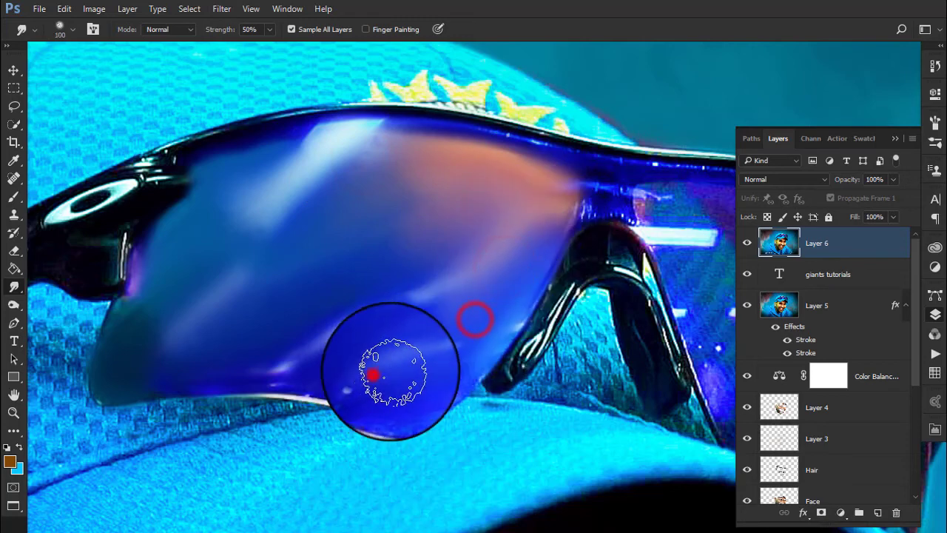
mouse_move(377, 377)
mouse_down()
mouse_move(412, 285)
mouse_move(402, 338)
mouse_move(462, 355)
mouse_move(353, 366)
mouse_up()
key(bracketleft)
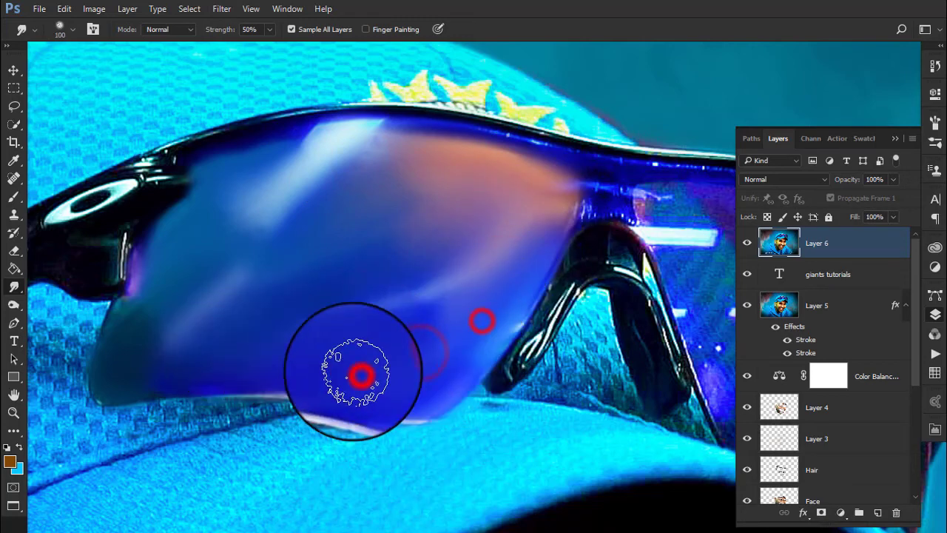
mouse_move(239, 360)
mouse_down()
mouse_move(165, 296)
mouse_move(138, 328)
mouse_move(294, 217)
mouse_up()
mouse_move(285, 144)
mouse_down()
mouse_move(339, 143)
mouse_move(306, 205)
mouse_up()
Smear the upper lens highlight and smooth the right lens with a smaller brush.
key(bracketleft)
scroll(507, 247, right, 10)
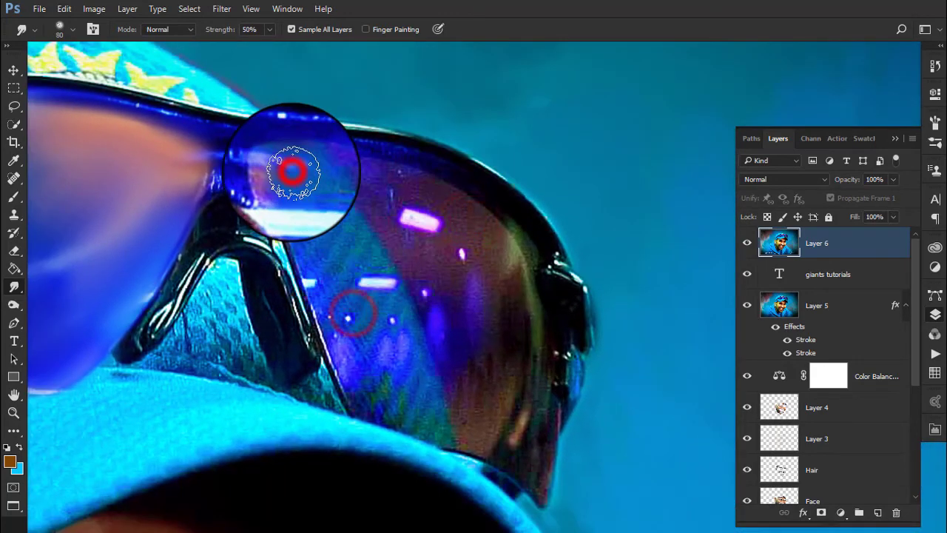
mouse_move(292, 171)
mouse_down()
mouse_move(419, 195)
mouse_move(372, 203)
mouse_up()
drag(476, 259, 503, 261)
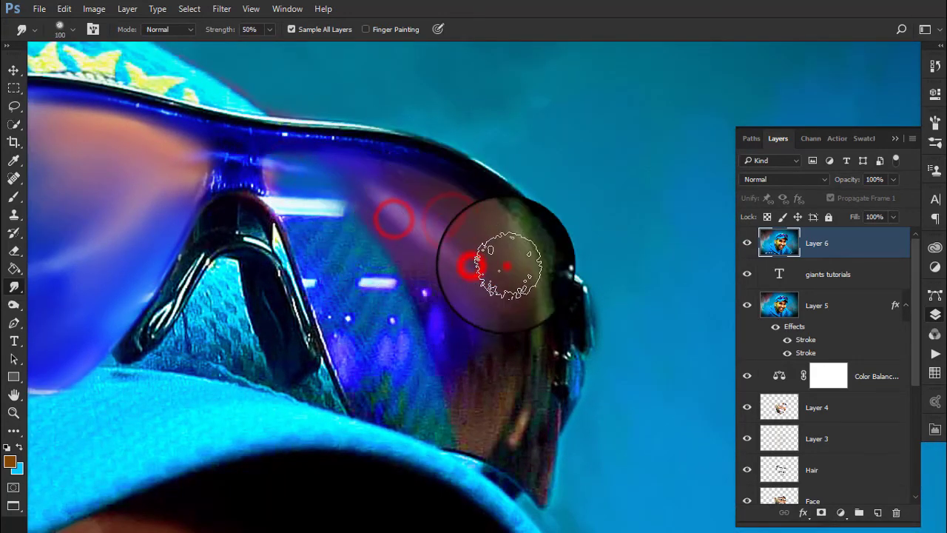
drag(454, 309, 433, 296)
key(bracketright)
drag(491, 348, 388, 225)
drag(350, 282, 306, 165)
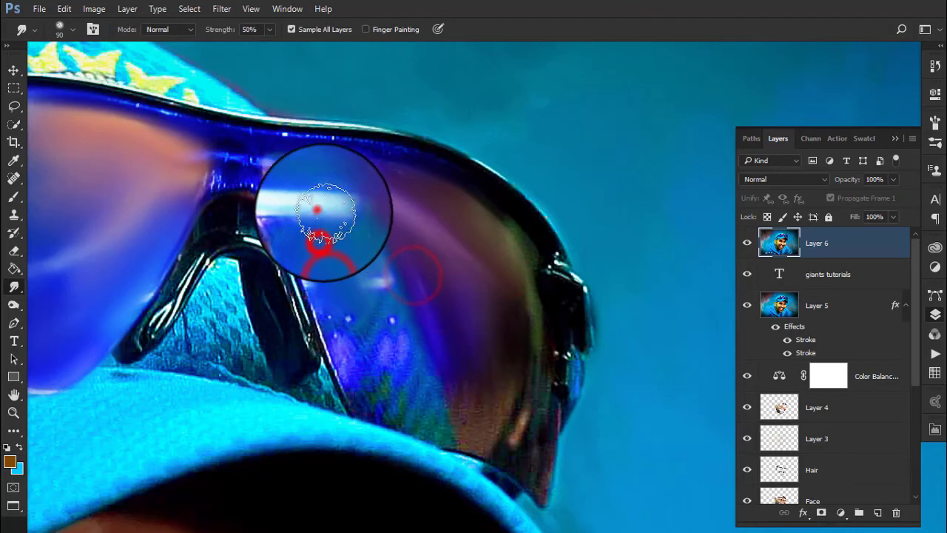
Smooth the rest of the right lens and its right edge with larger smudge strokes.
scroll(332, 186, down, 3)
drag(370, 218, 380, 165)
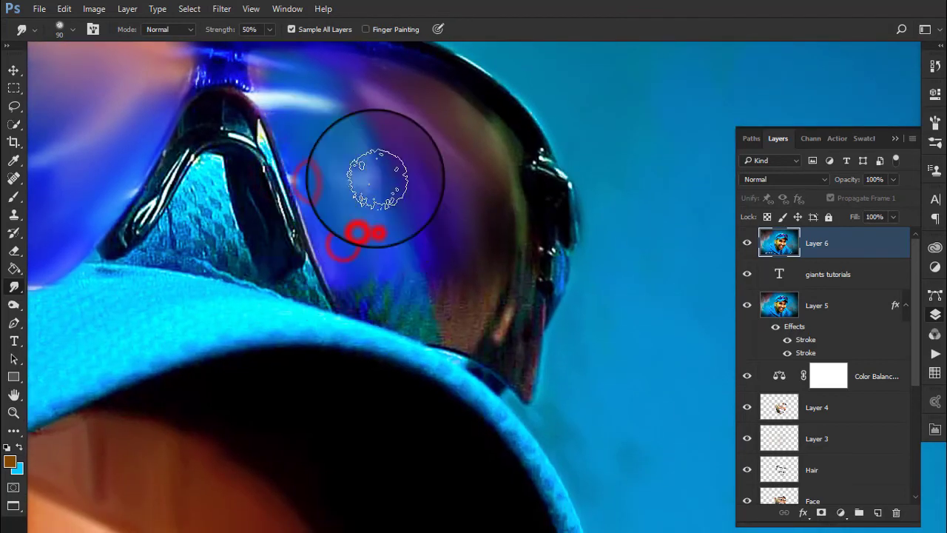
drag(369, 269, 350, 279)
key(bracketright)
drag(473, 300, 480, 289)
drag(488, 214, 476, 180)
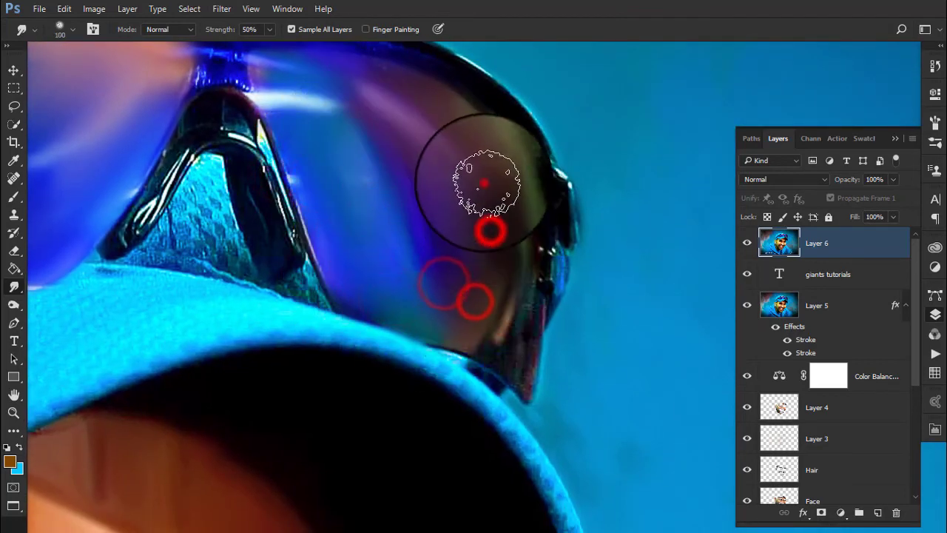
click(455, 135)
key(bracketright)
mouse_move(516, 335)
mouse_down()
mouse_move(525, 376)
mouse_move(508, 269)
mouse_up()
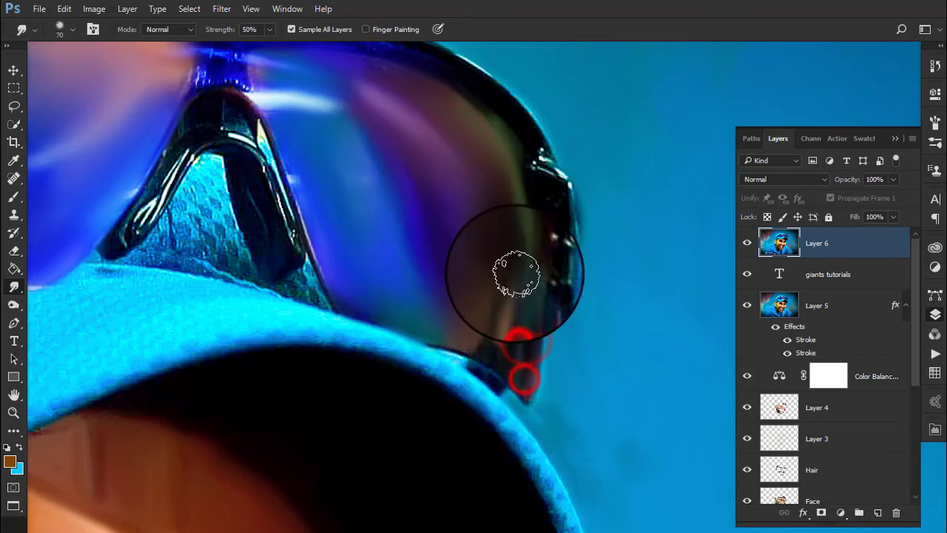
drag(474, 337, 422, 296)
drag(302, 248, 407, 323)
Smear the nose-pad arms smoothly into the lenses using a much smaller brush.
key(bracketleft)
key(bracketleft)
key(bracketleft)
mouse_move(355, 211)
mouse_down()
mouse_move(338, 190)
mouse_move(296, 212)
mouse_up()
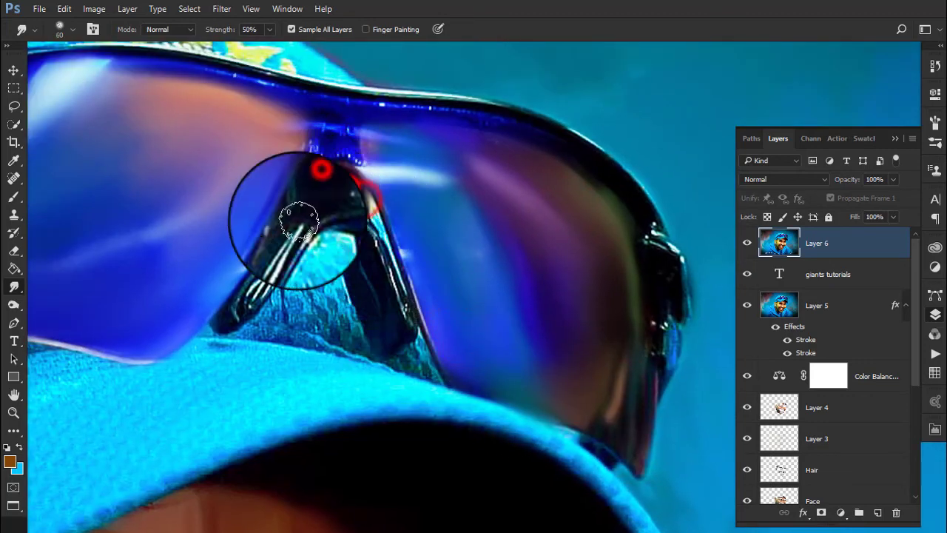
drag(235, 292, 250, 296)
drag(304, 235, 340, 210)
drag(358, 215, 400, 285)
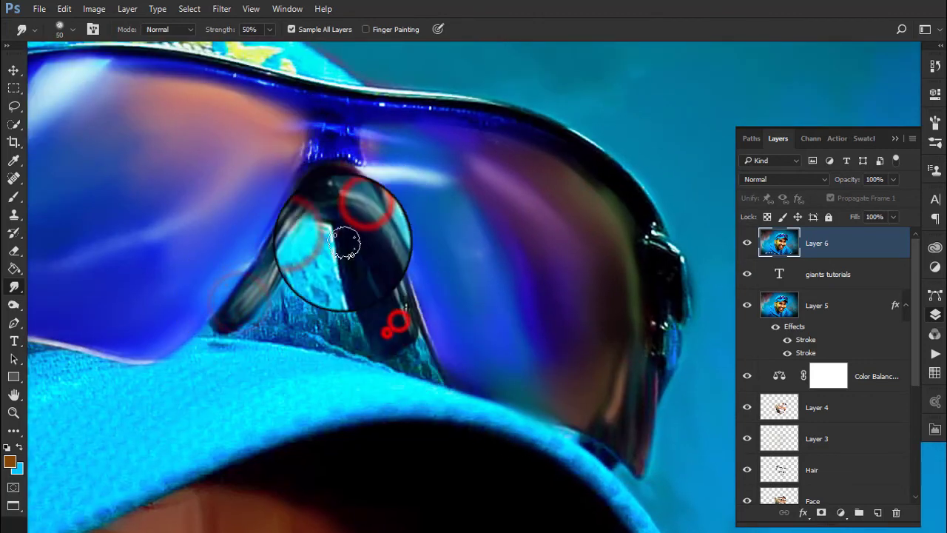
scroll(360, 305, down, 5)
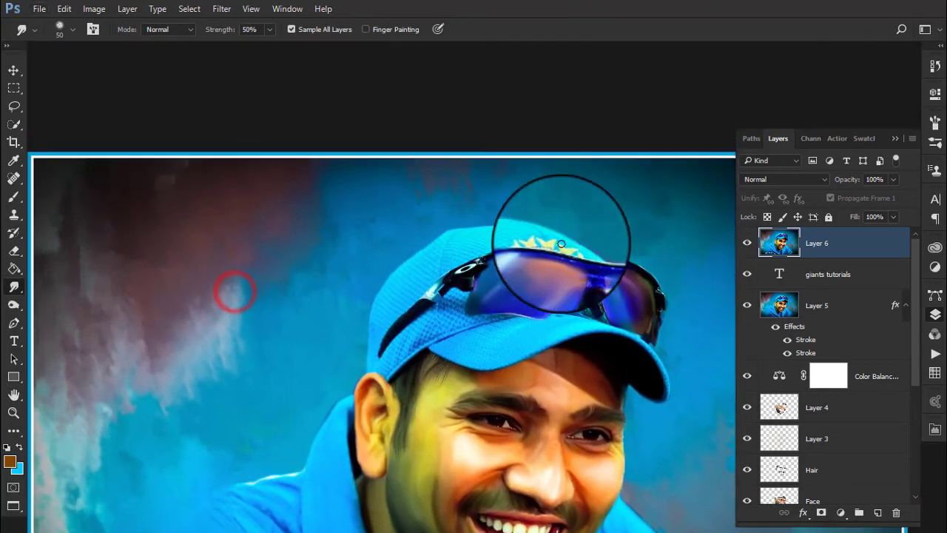
Smudge the cap's checkered texture and stars smooth, including along the cap edge.
scroll(537, 207, up, 2)
scroll(550, 233, up, 2)
scroll(518, 281, up, 3)
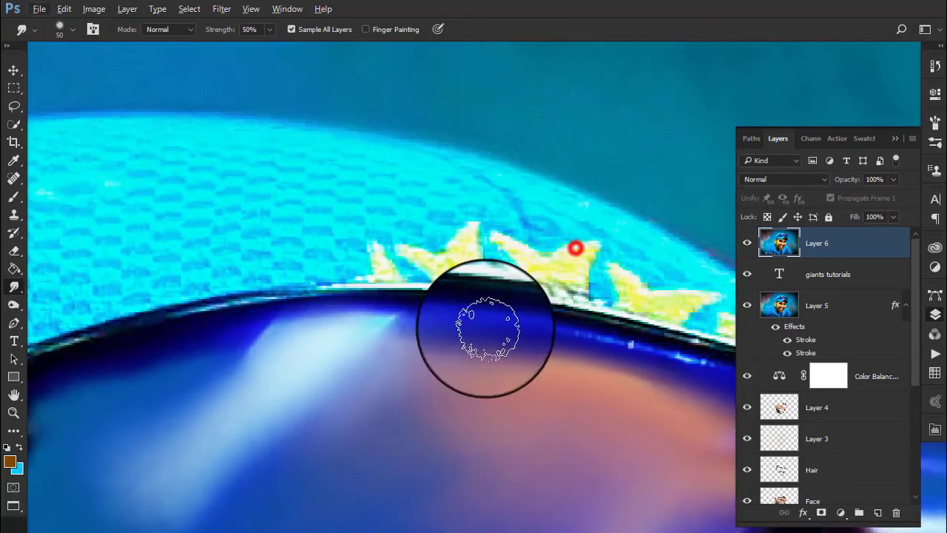
mouse_move(442, 240)
mouse_down()
mouse_move(423, 190)
mouse_move(439, 212)
mouse_up()
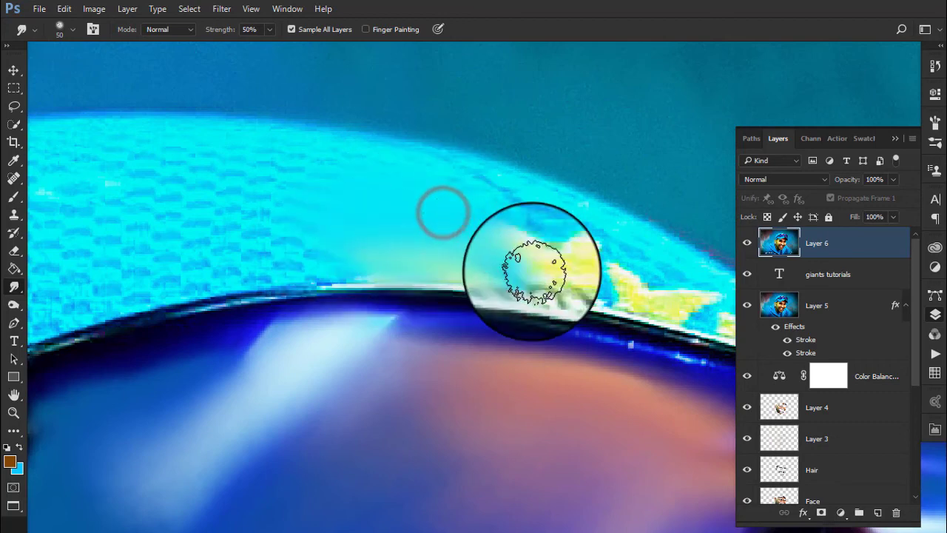
drag(610, 256, 540, 237)
scroll(413, 189, down, 1)
drag(384, 232, 564, 285)
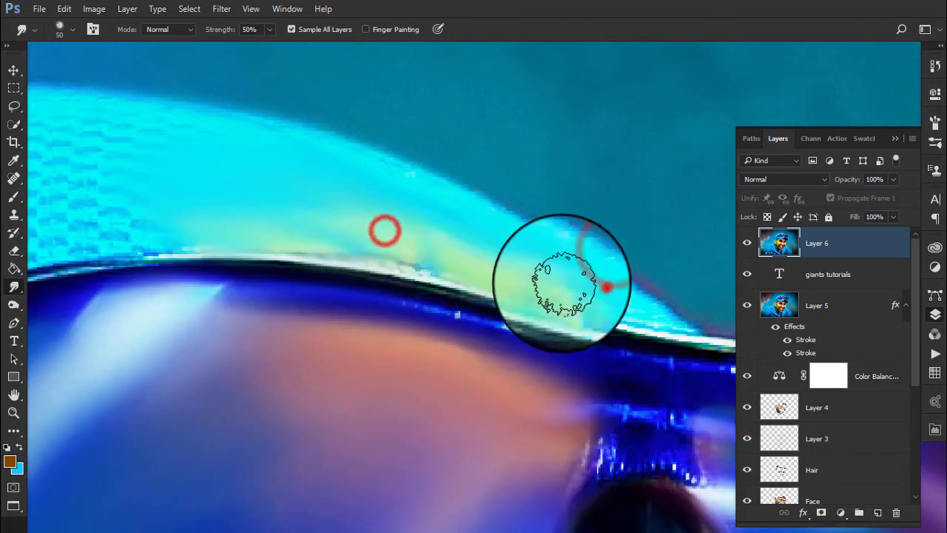
drag(100, 196, 281, 185)
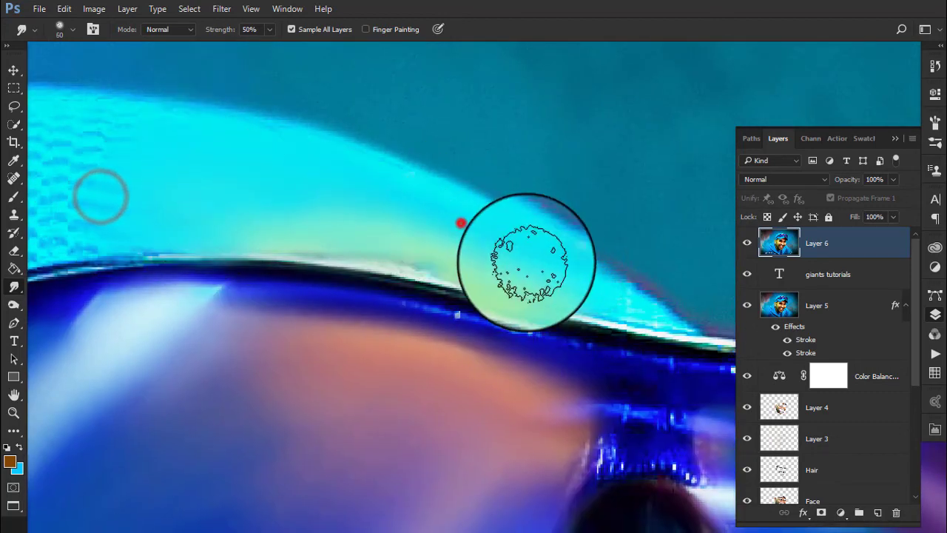
Smooth the blue collar and its edge near the ear, using a smaller brush below the ear.
scroll(528, 293, down, 2)
scroll(397, 188, up, 2)
scroll(377, 302, up, 2)
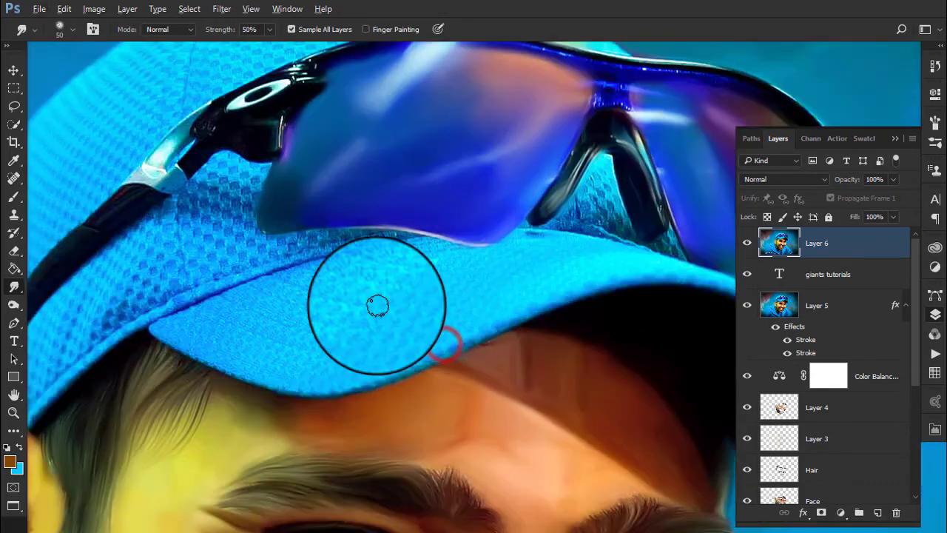
drag(368, 322, 355, 148)
drag(327, 387, 254, 341)
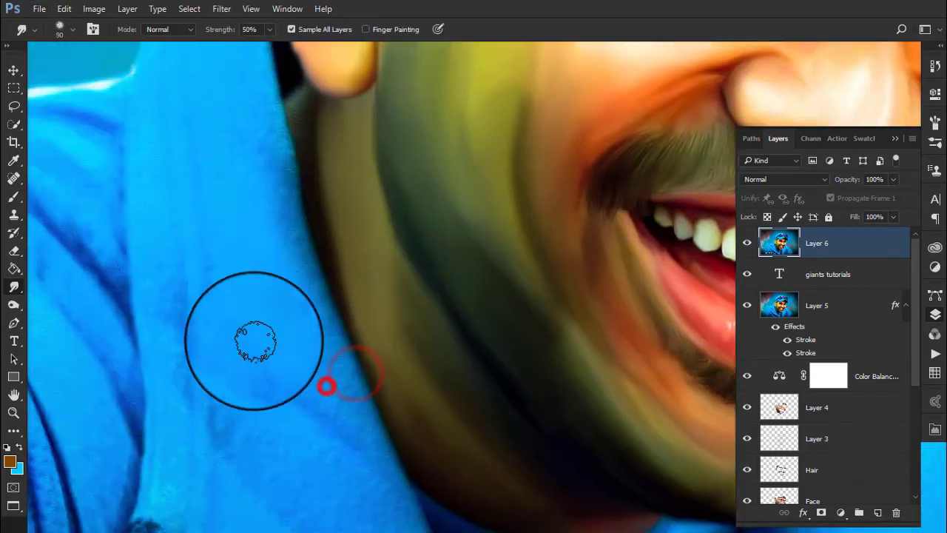
drag(182, 282, 232, 258)
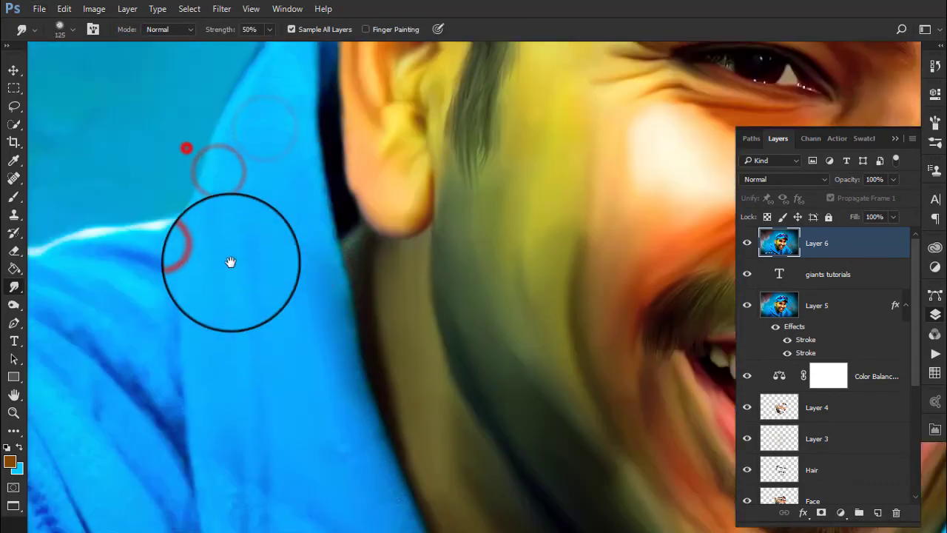
drag(299, 132, 314, 167)
key(bracketleft)
key(bracketleft)
key(bracketleft)
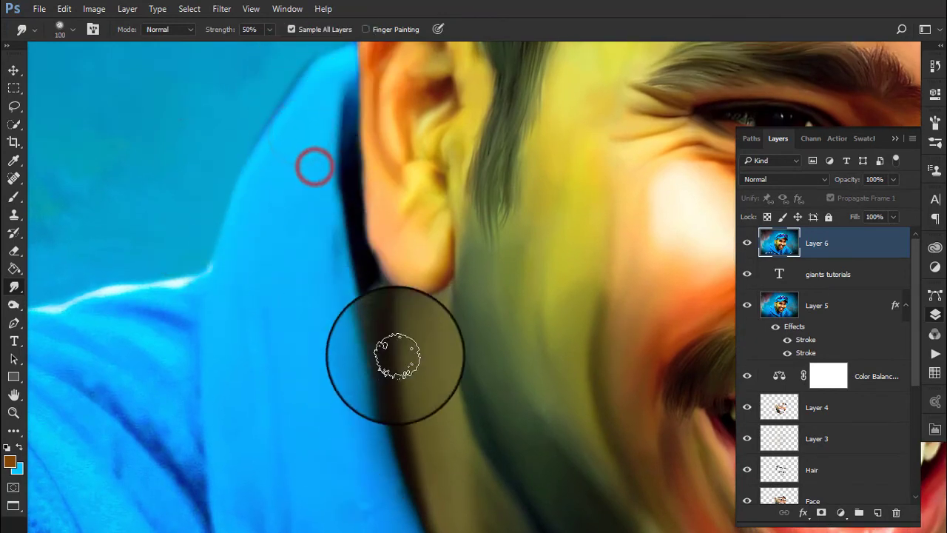
mouse_move(381, 296)
mouse_down()
mouse_move(391, 422)
mouse_move(380, 309)
mouse_up()
With a larger smudge brush, blend the shoulder and collar into the background.
scroll(380, 309, down, 2)
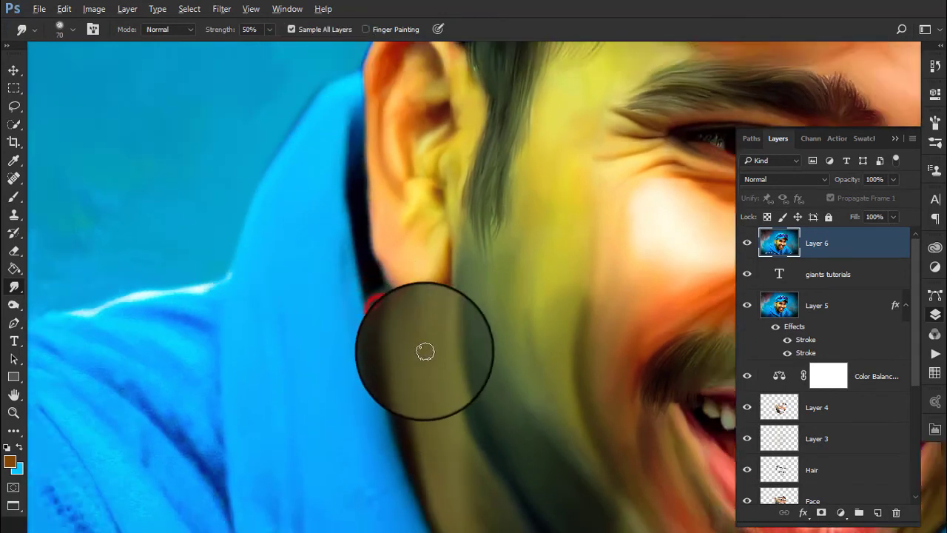
scroll(423, 344, down, 3)
scroll(659, 378, up, 3)
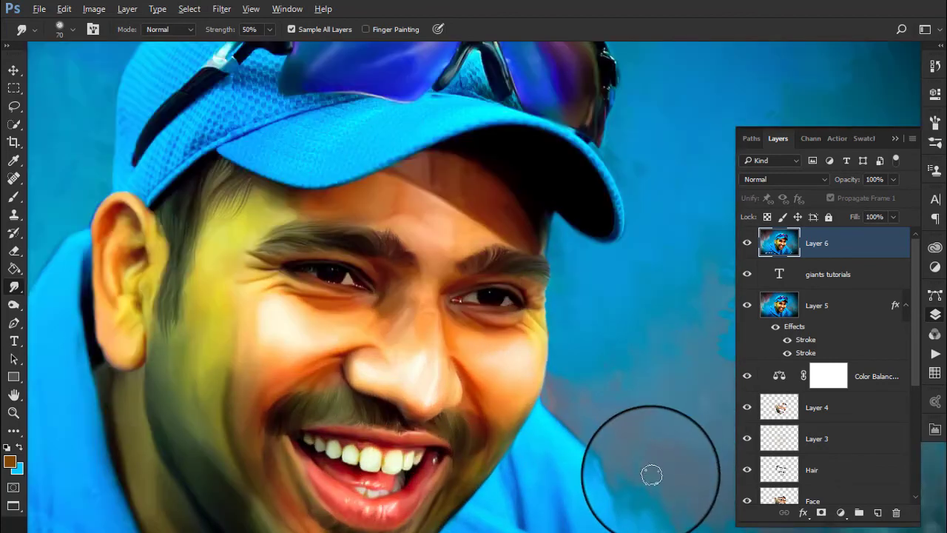
scroll(503, 264, up, 3)
key(bracketright)
key(bracketright)
click(460, 277)
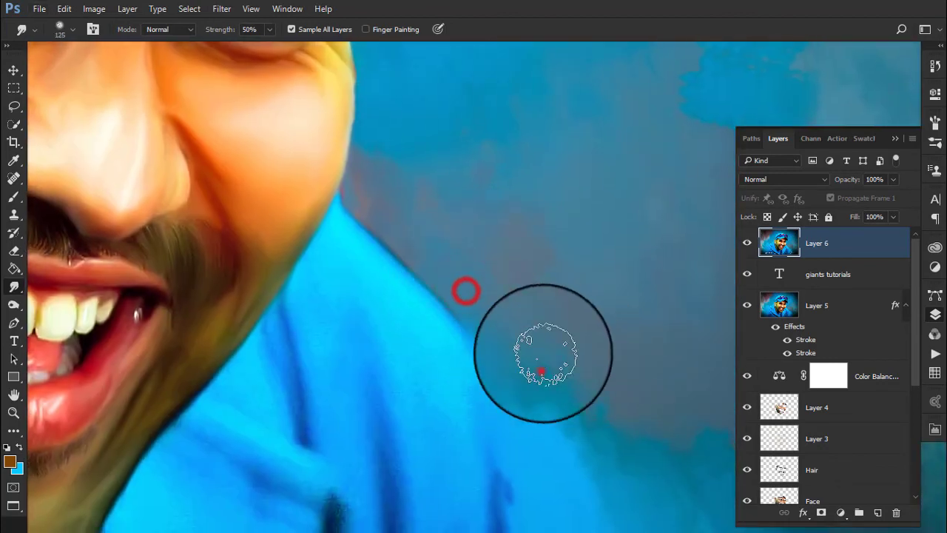
drag(551, 324, 545, 274)
With a much larger brush, smear the blue background beside the face into soft strokes.
scroll(488, 237, up, 3)
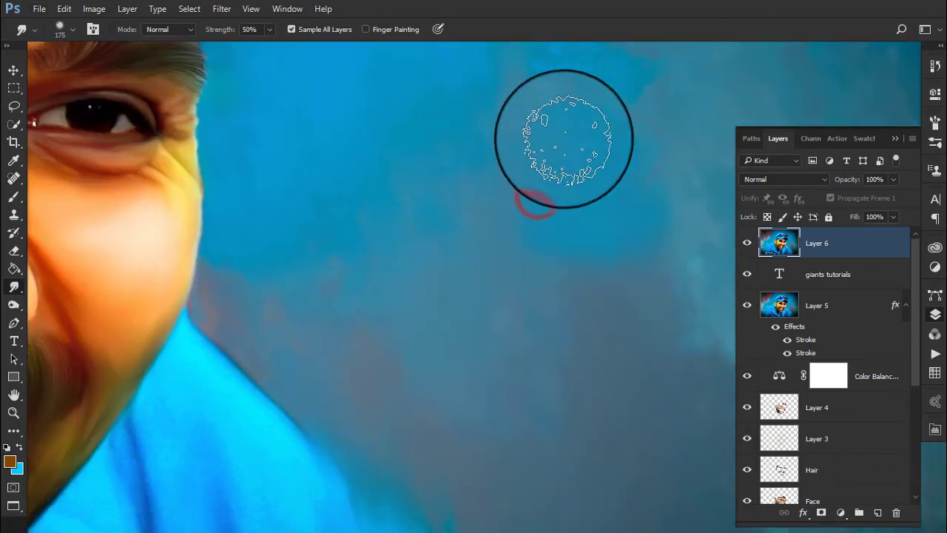
scroll(520, 182, up, 3)
scroll(533, 193, up, 4)
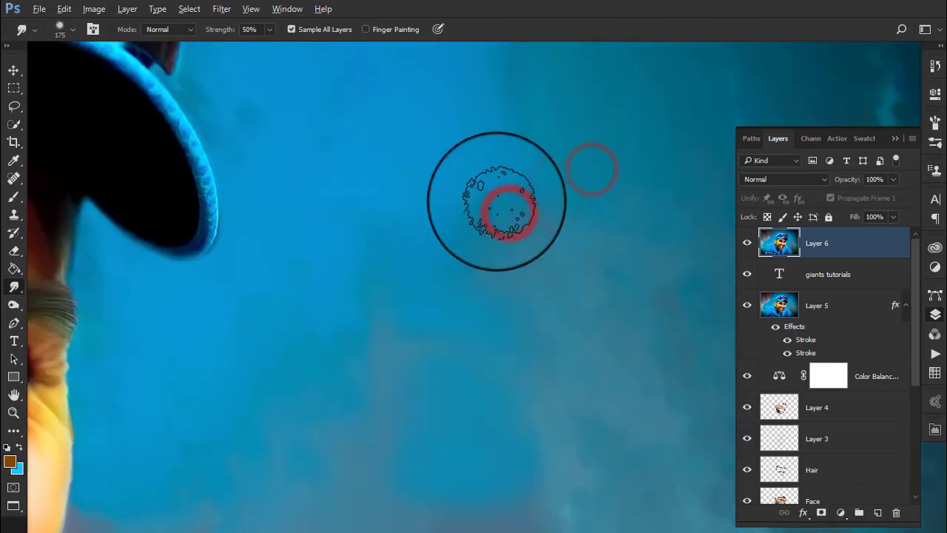
scroll(497, 201, down, 5)
key(bracketright)
key(bracketright)
key(bracketright)
drag(637, 456, 615, 447)
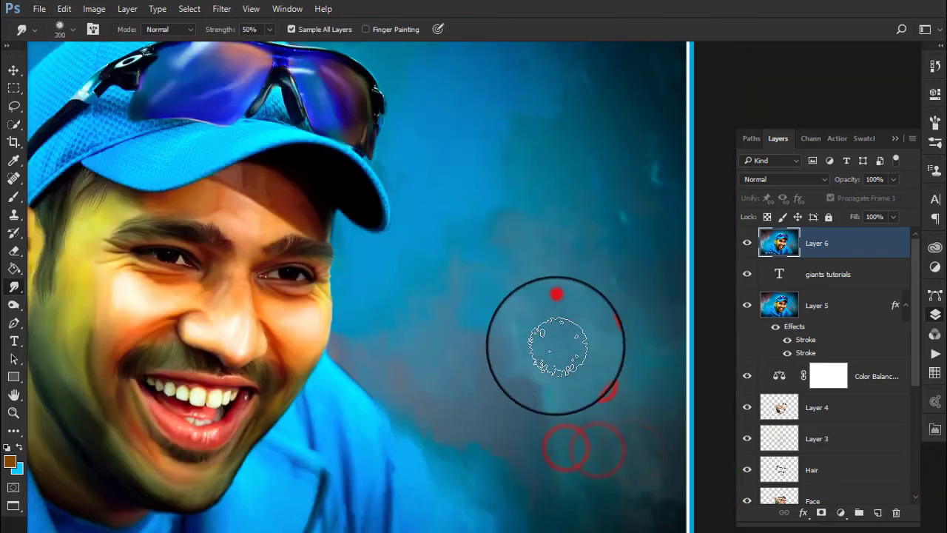
scroll(638, 178, down, 5)
scroll(478, 194, up, 1)
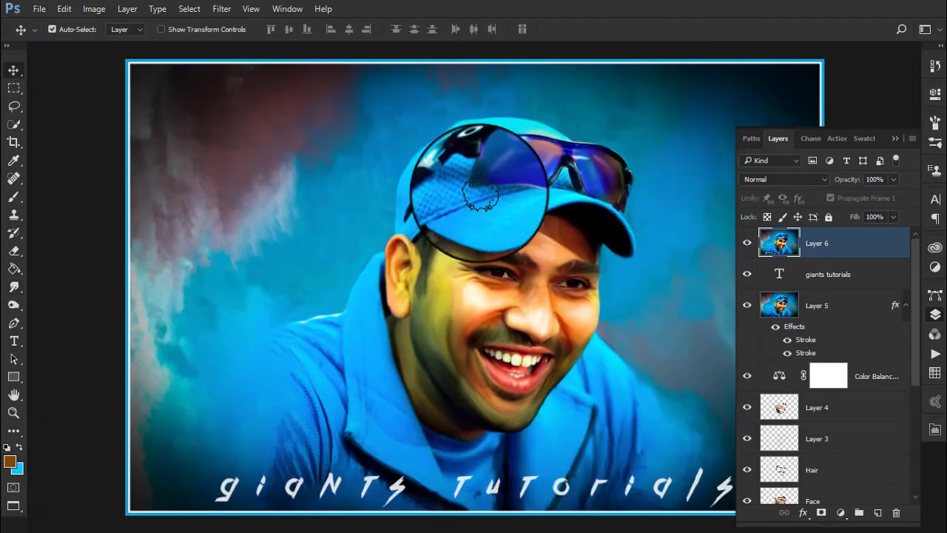
scroll(659, 411, up, 2)
drag(634, 401, 443, 297)
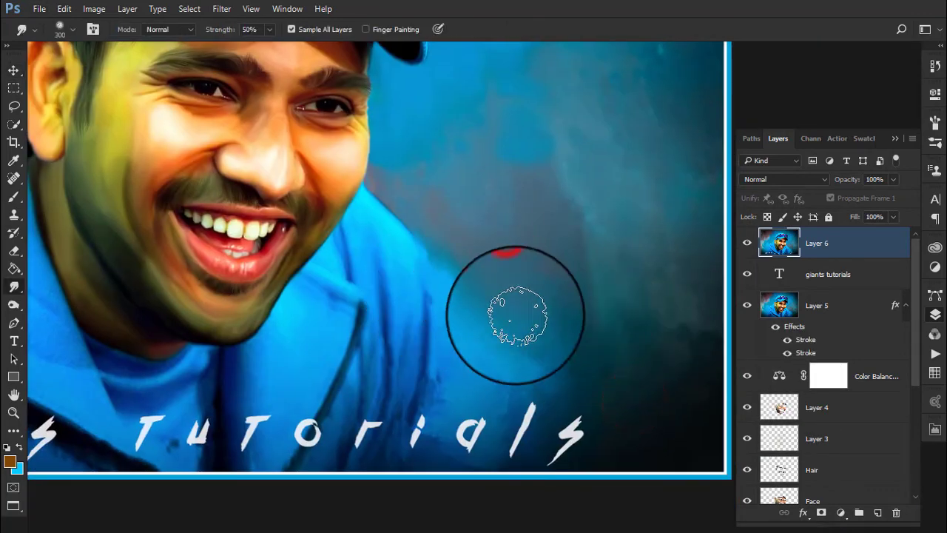
mouse_move(515, 315)
mouse_down()
mouse_move(539, 377)
mouse_move(552, 321)
mouse_move(639, 333)
mouse_up()
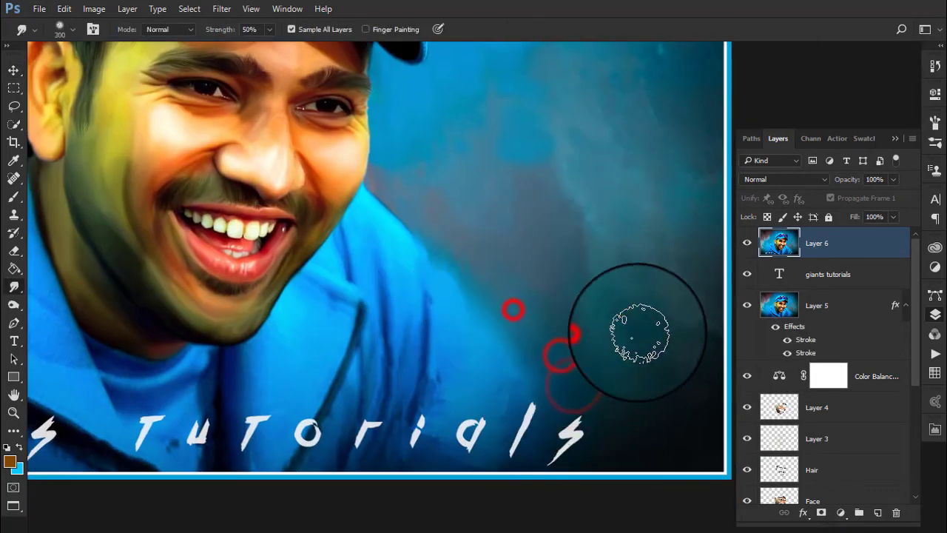
Show the whole finished painting full screen, fitted to the screen without the interface.
scroll(547, 286, down, 3)
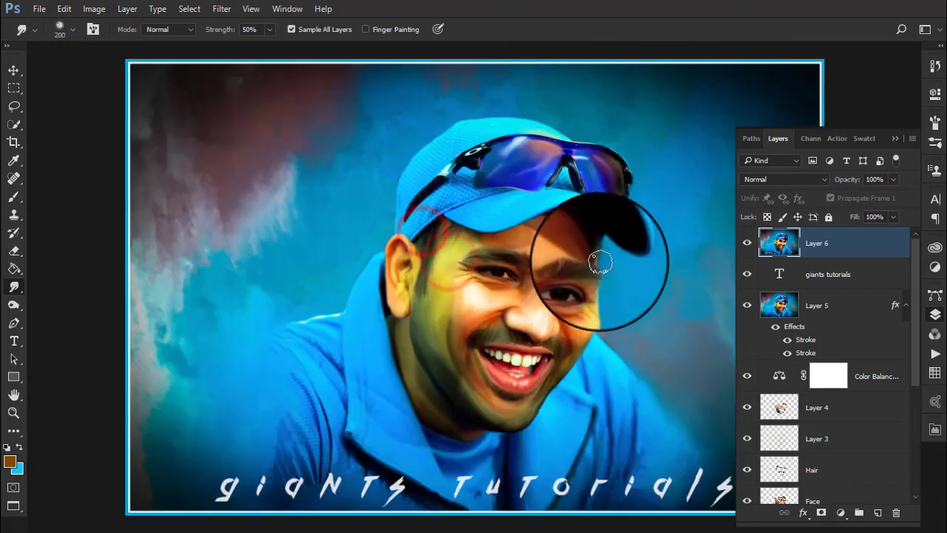
scroll(598, 260, down, 2)
drag(623, 285, 533, 284)
key(f)
key(f)
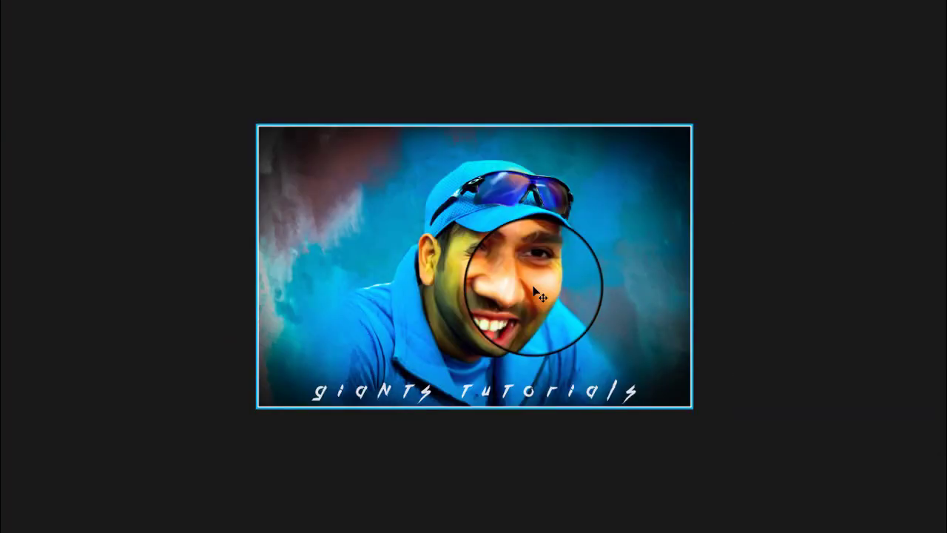
key(ctrl+0)
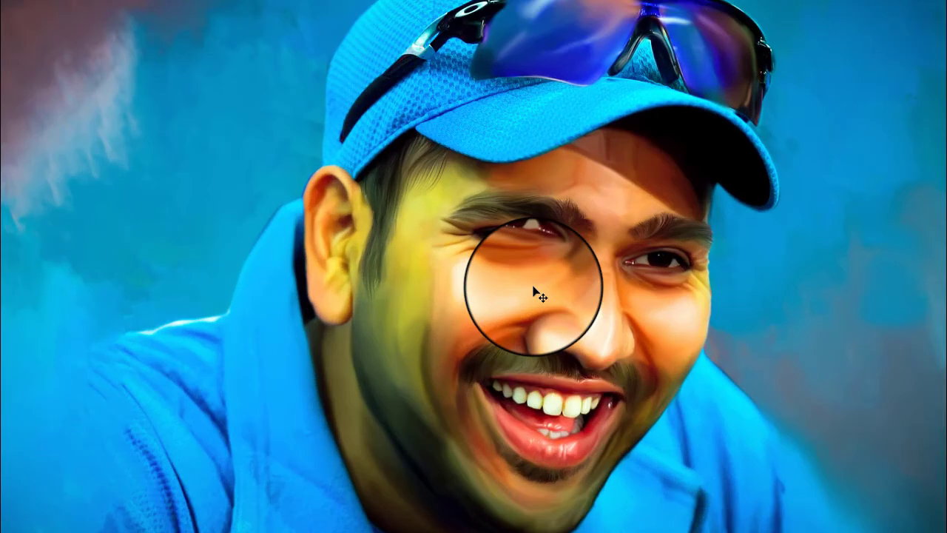